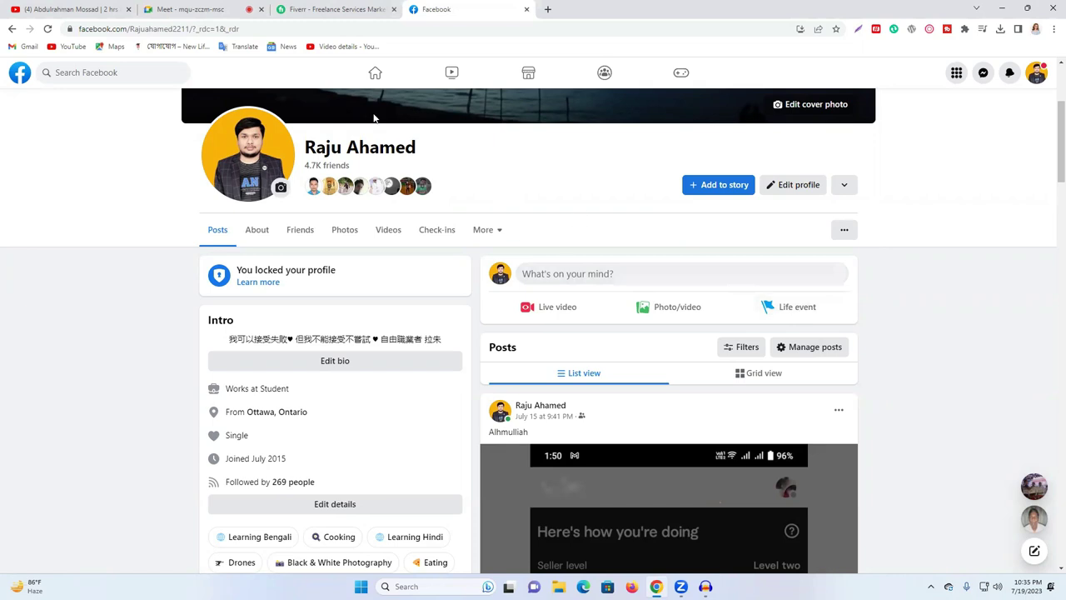
Step: Switch to the Fiverr page and open the account's own profile
click(366, 7)
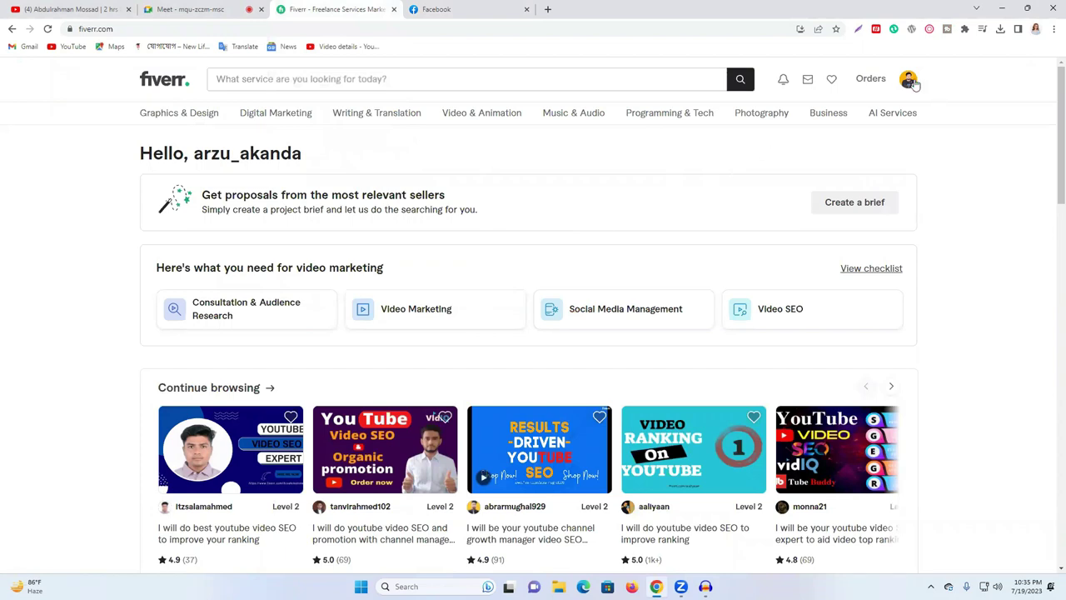
click(910, 80)
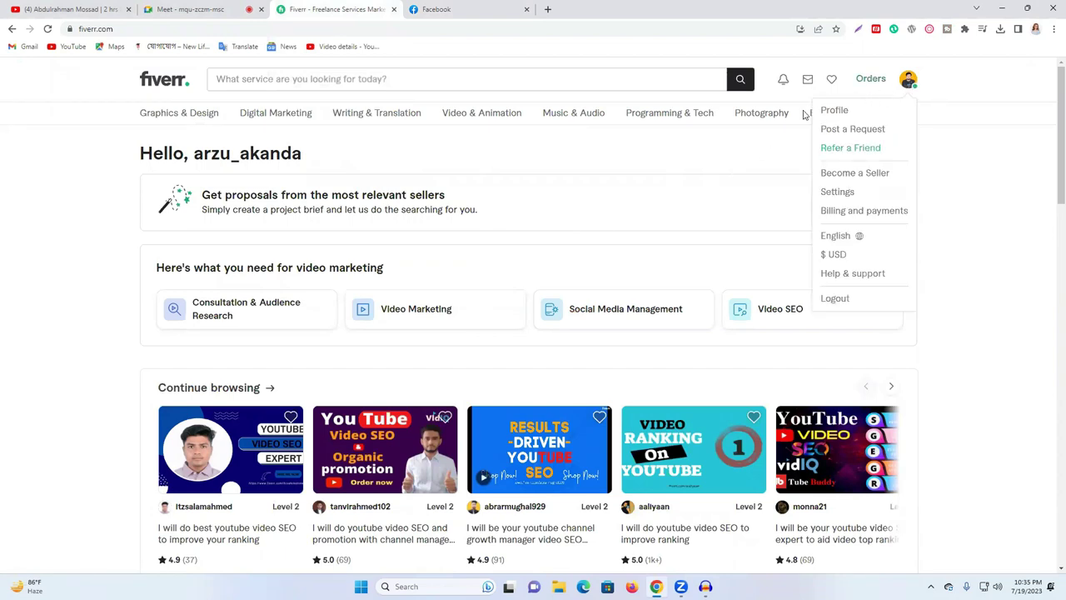
click(834, 111)
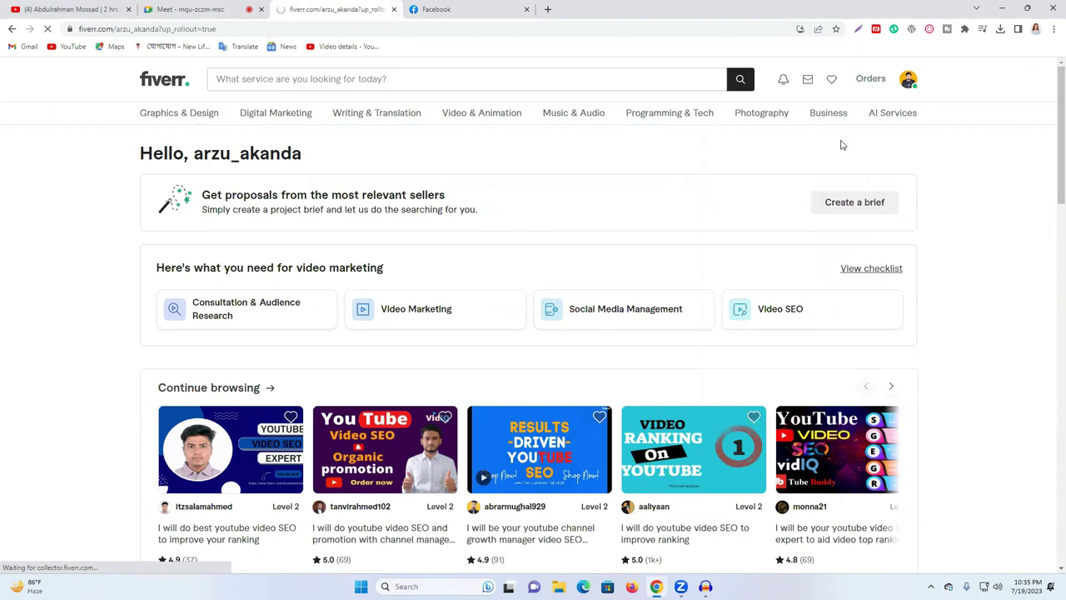
Step: Start becoming a seller from the profile page and advance past the onboarding breakdown
scroll(731, 278, down, 5)
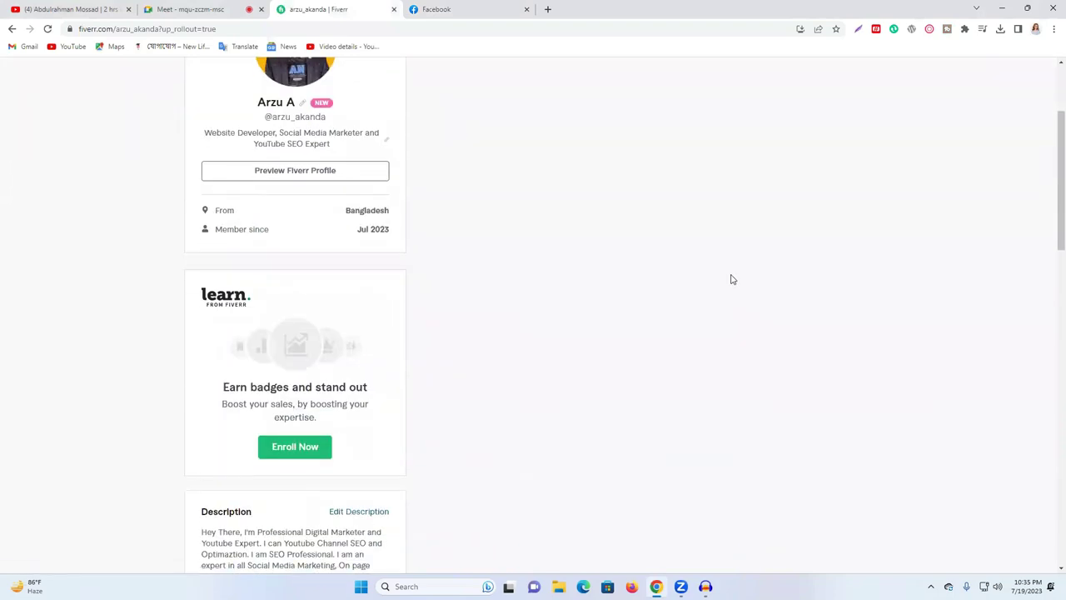
scroll(731, 278, up, 1)
scroll(654, 220, up, 2)
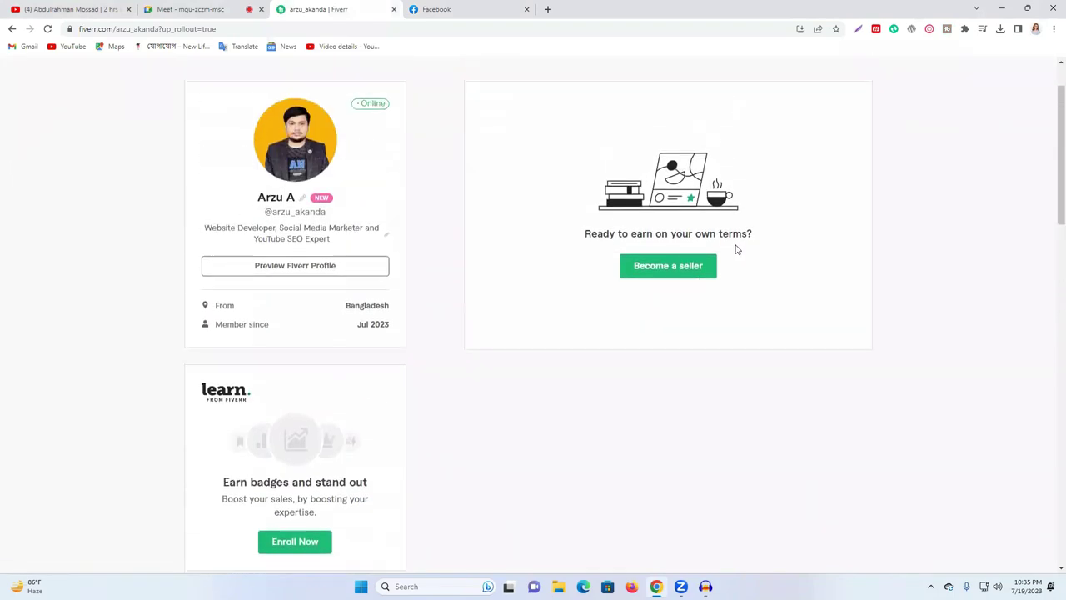
scroll(669, 272, up, 1)
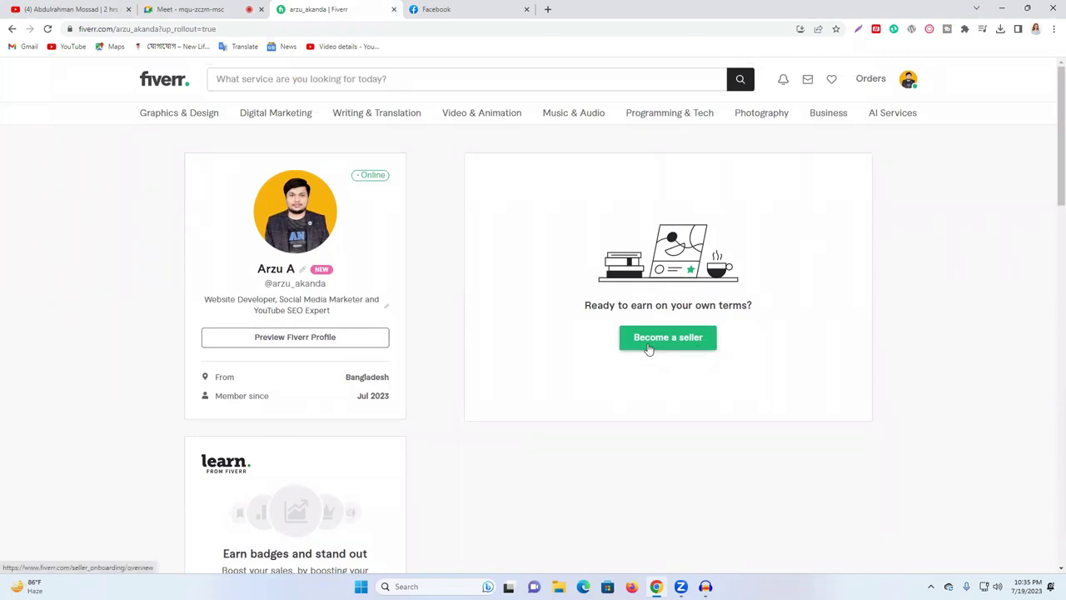
click(680, 349)
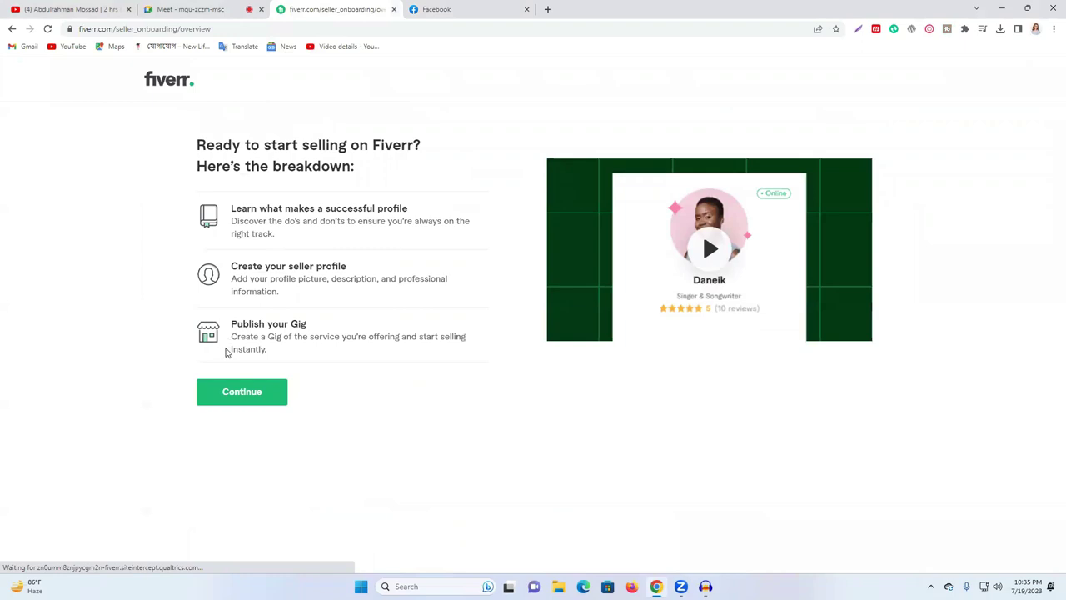
click(233, 398)
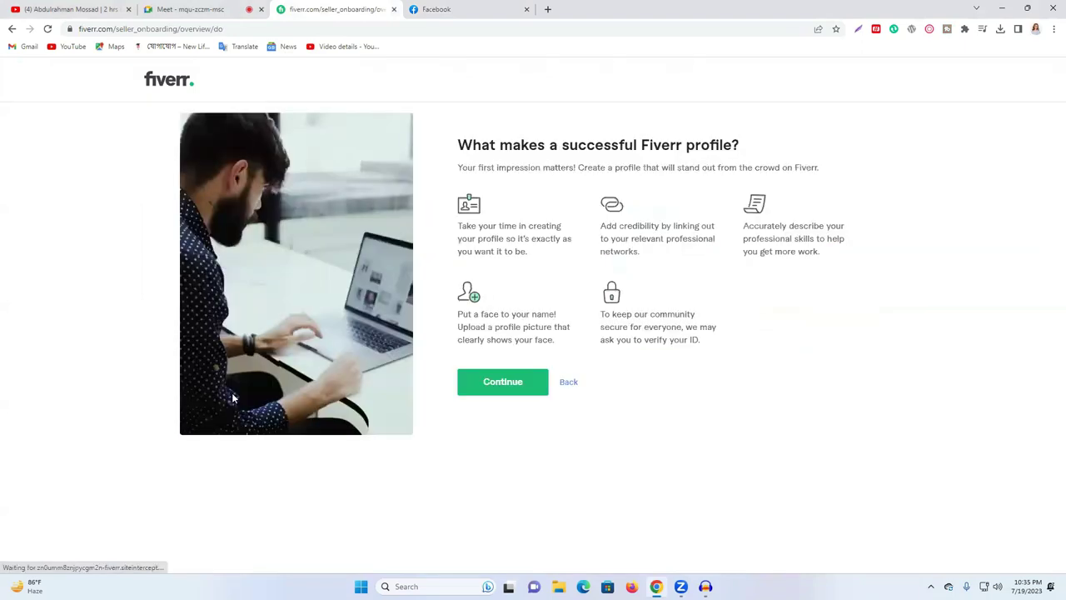
Step: Switch to the Google Meet call, share the entire screen with the participants, and return to the Fiverr onboarding page
click(187, 9)
click(542, 551)
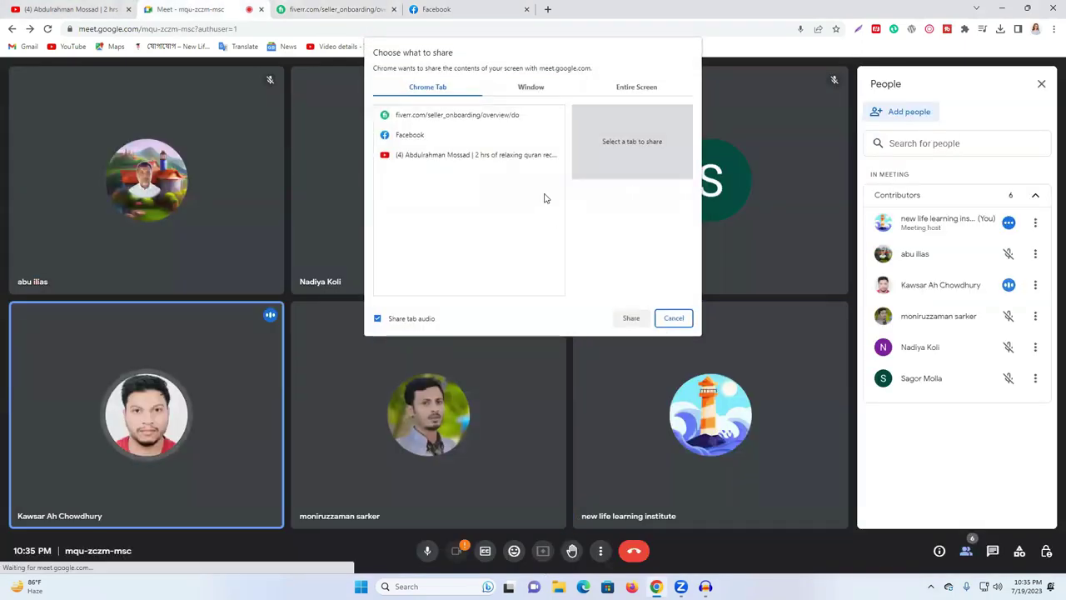
click(636, 87)
click(527, 215)
click(628, 320)
click(450, 9)
click(333, 9)
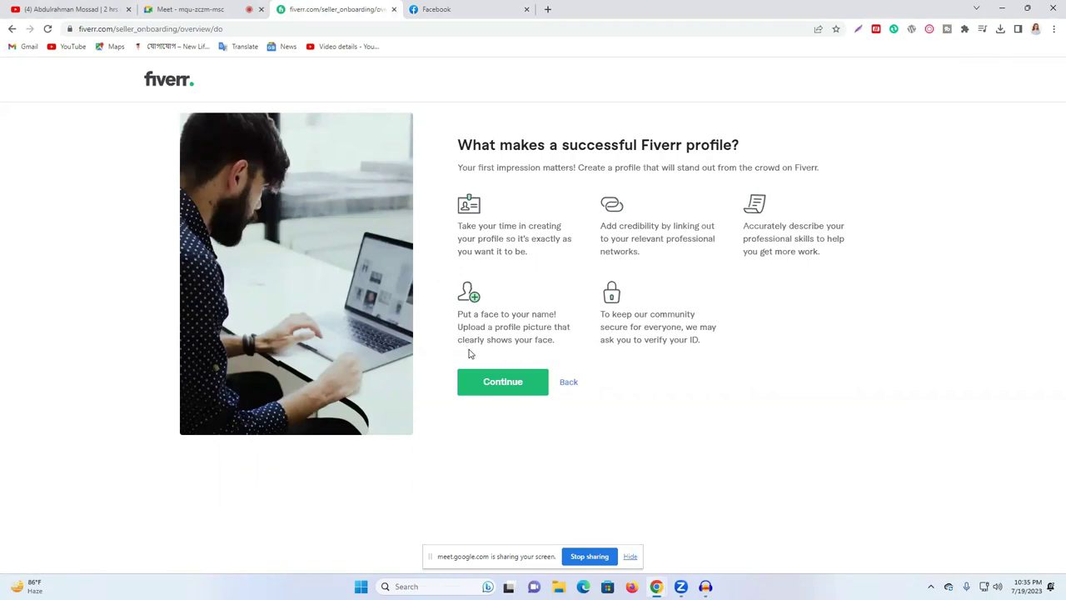
Step: Continue past the seller dos and don'ts, and submit the Personal Info page with its existing details
click(503, 383)
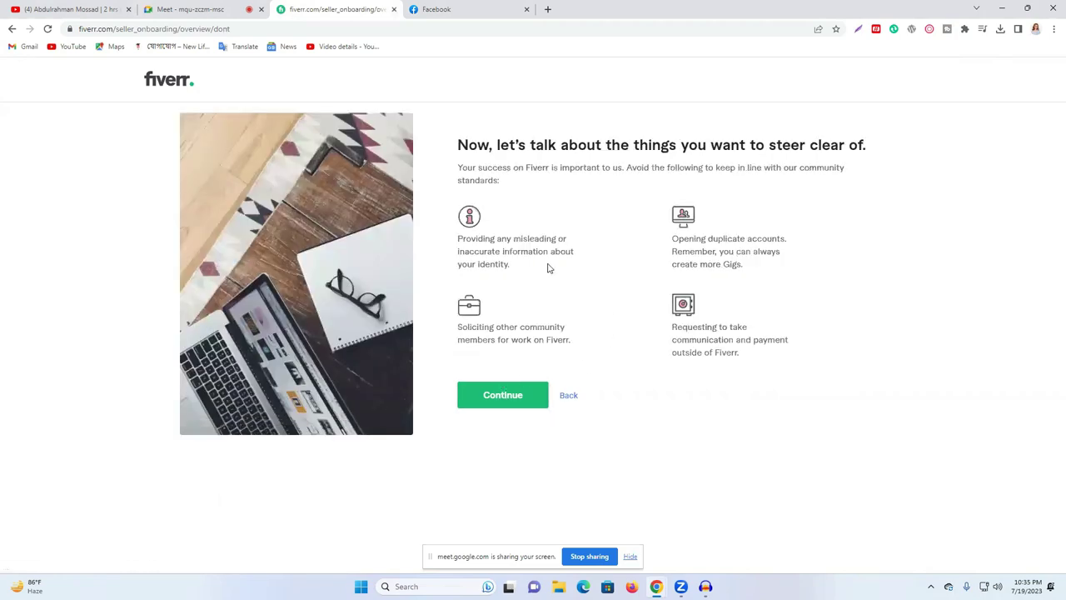
click(502, 395)
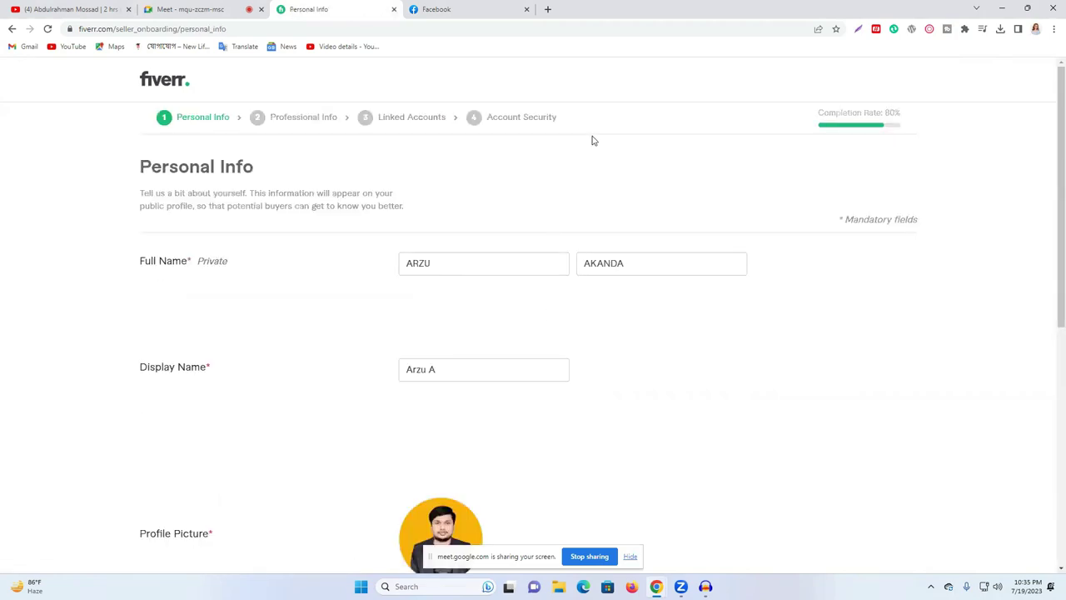
scroll(519, 255, down, 3)
scroll(473, 277, down, 3)
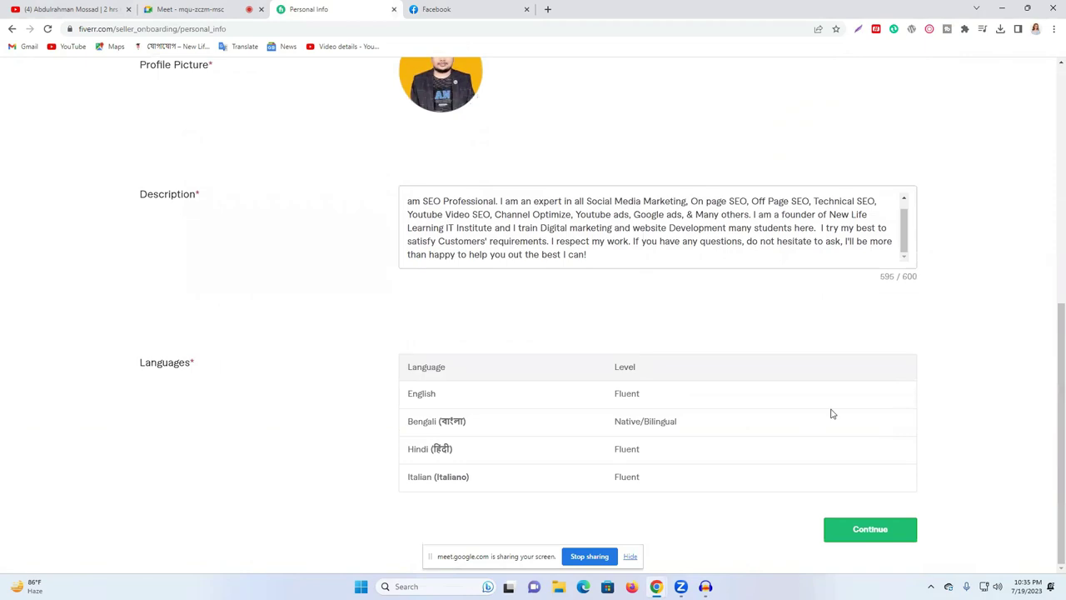
click(891, 537)
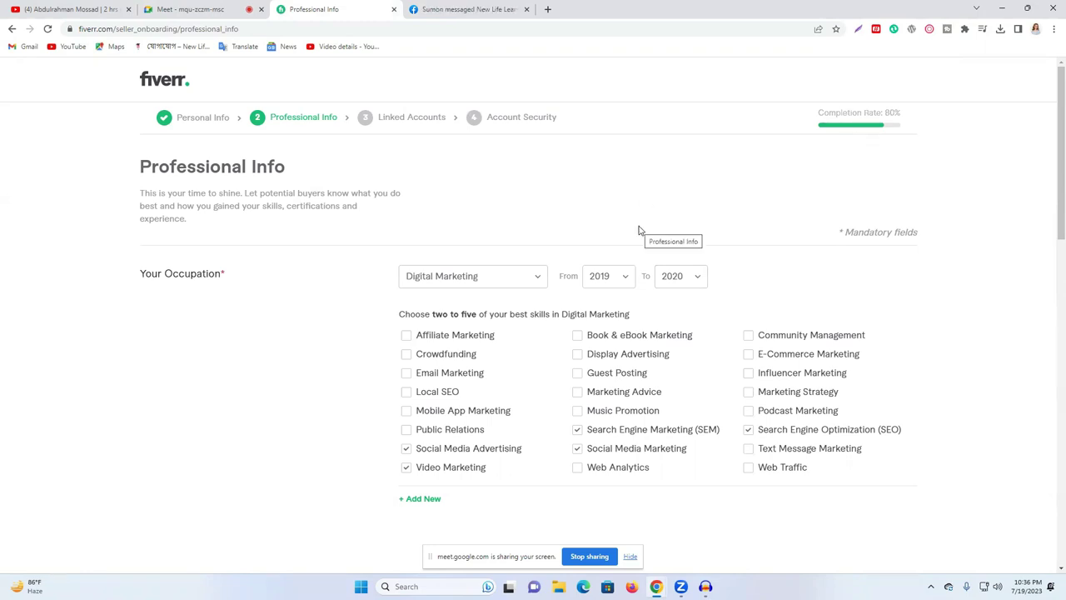
Step: Review the Professional Info page from occupation and skills to personal website, and submit it with its existing entries
scroll(736, 290, down, 8)
scroll(736, 290, up, 10)
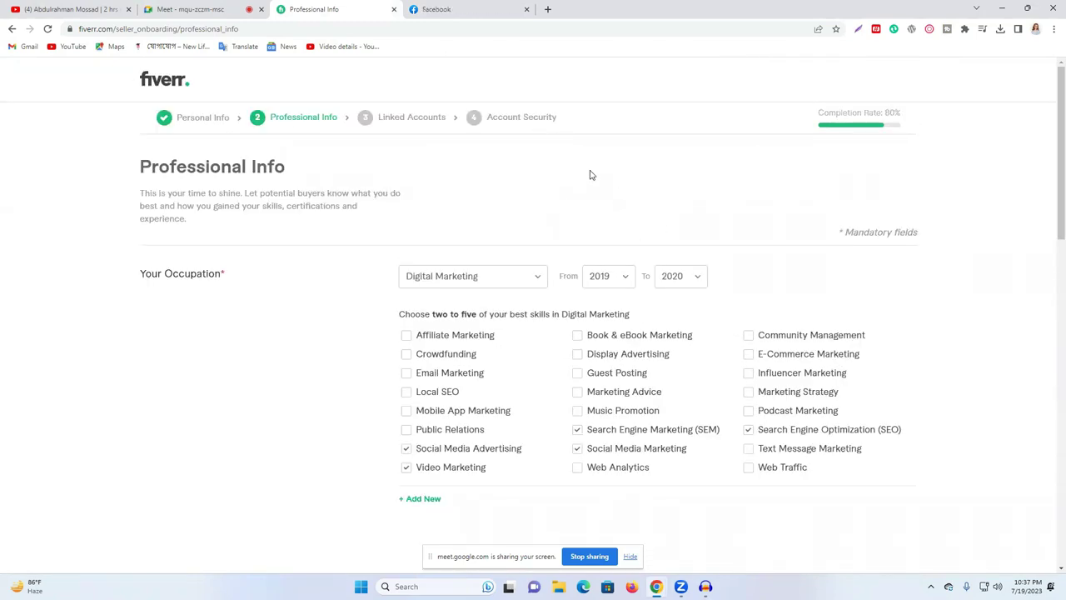
scroll(694, 291, down, 7)
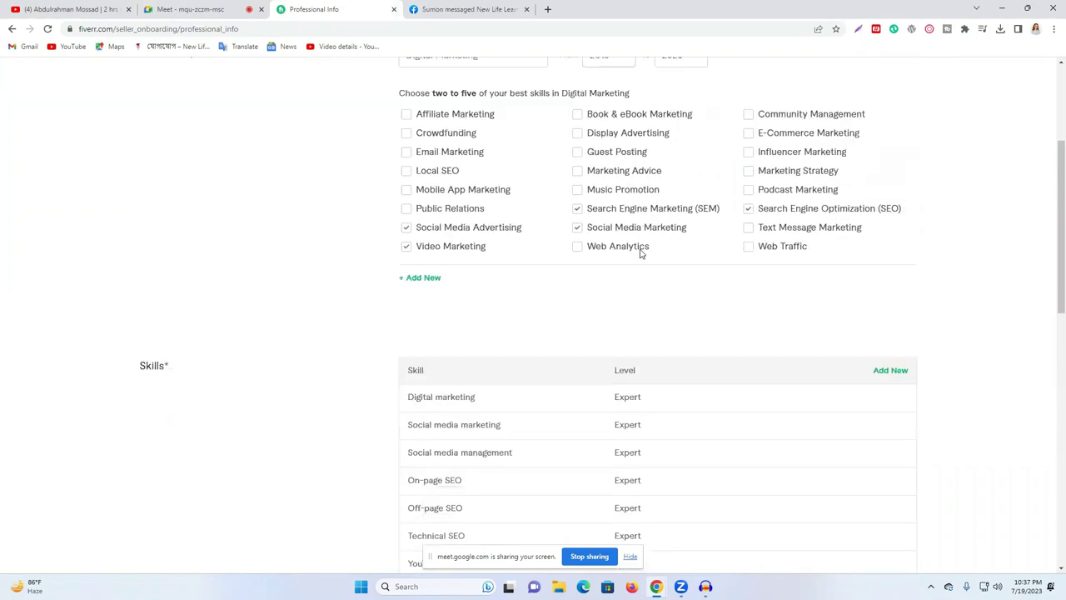
scroll(730, 282, down, 5)
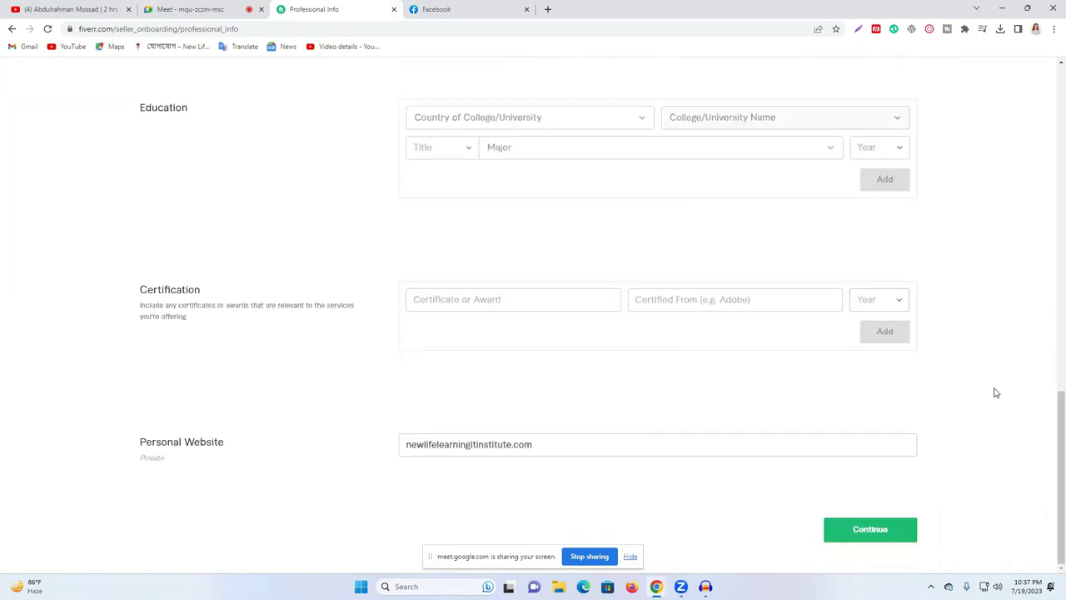
scroll(728, 347, up, 12)
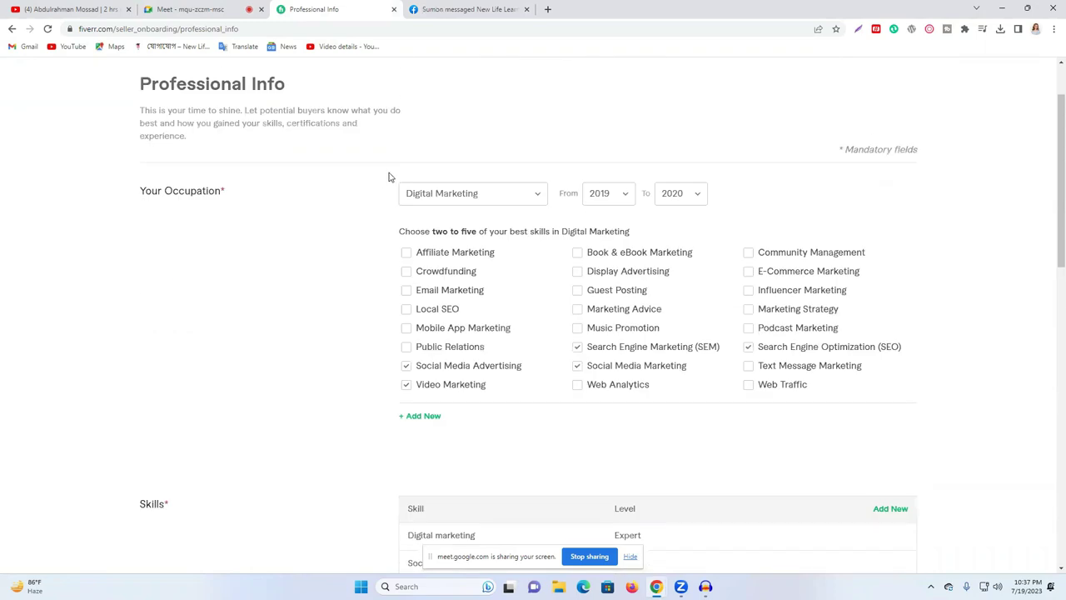
scroll(845, 405, down, 12)
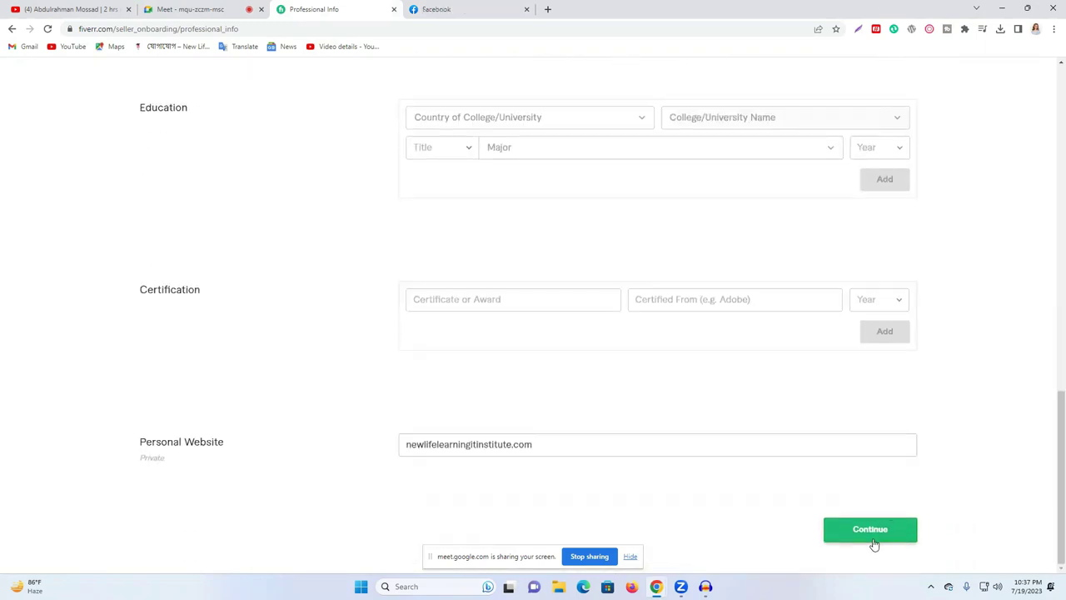
click(872, 534)
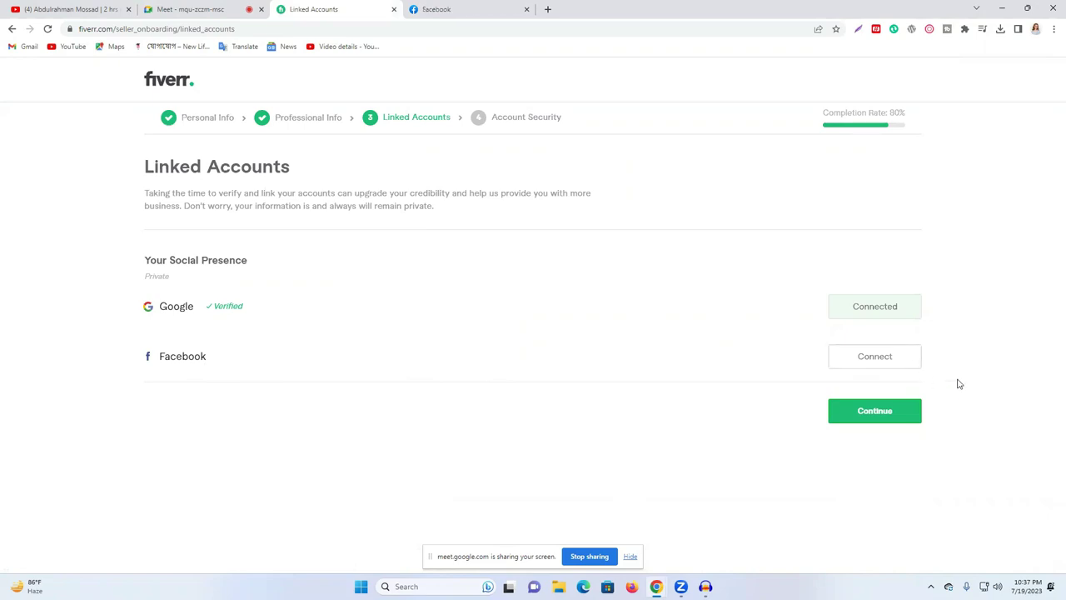
Step: Finish the seller profile without linking Facebook, and proceed to the new gig's Overview form
click(881, 422)
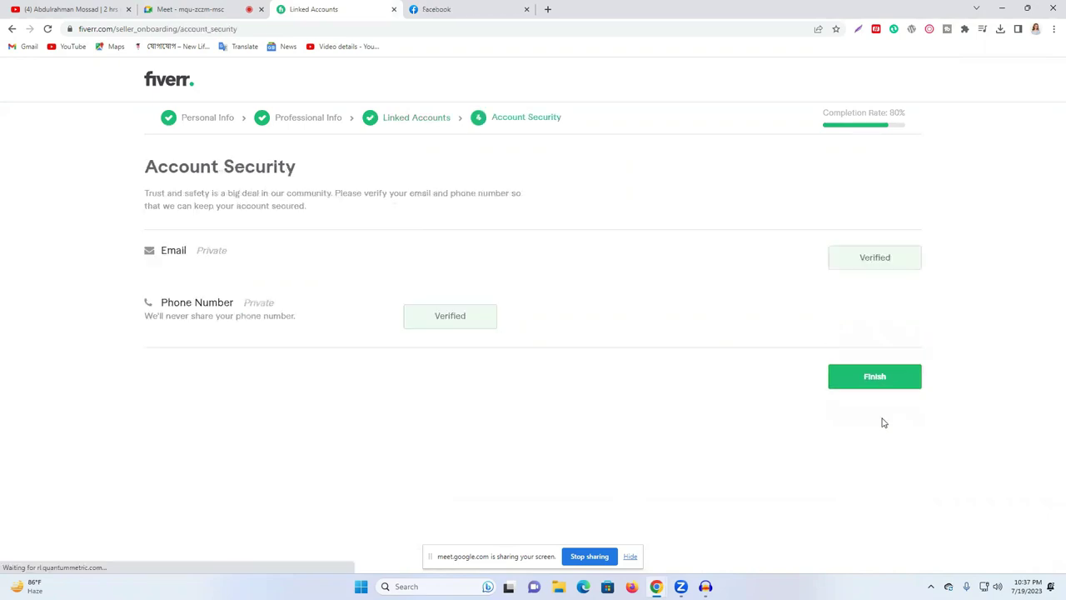
click(867, 377)
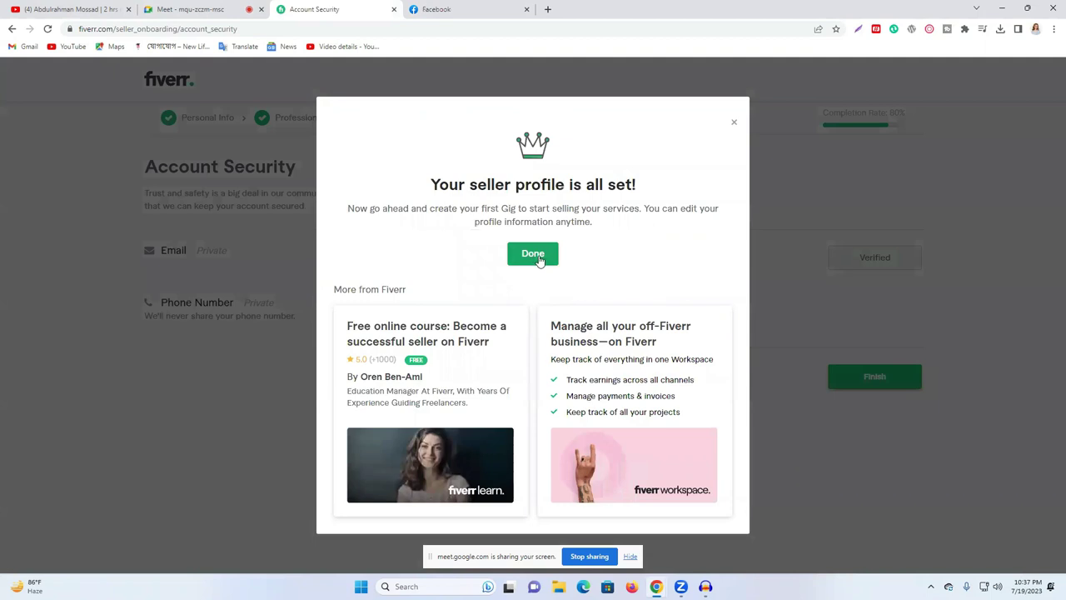
click(536, 256)
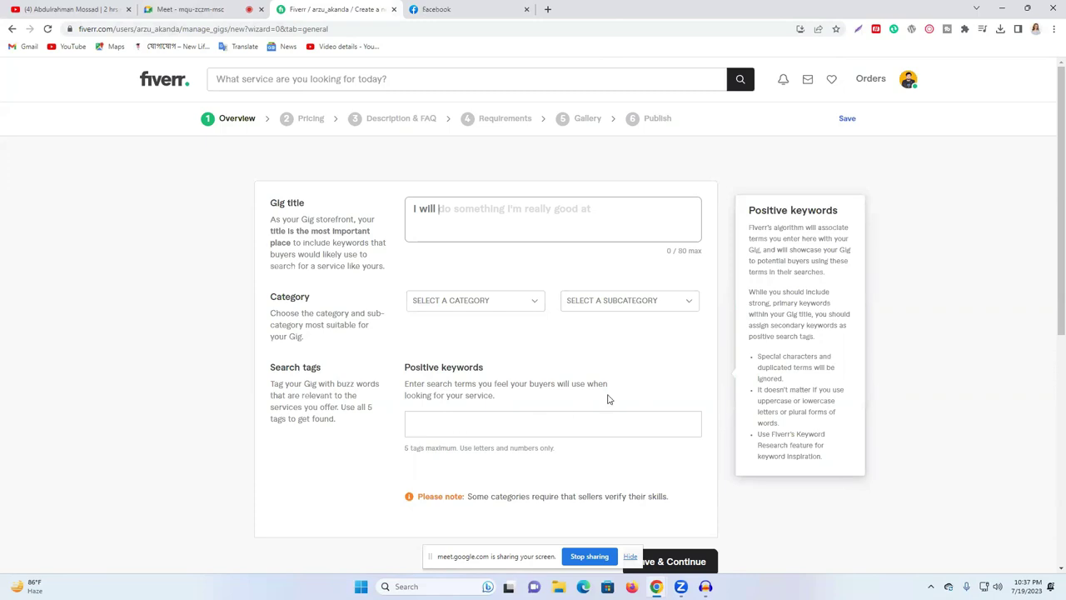
scroll(523, 338, down, 1)
scroll(523, 338, up, 1)
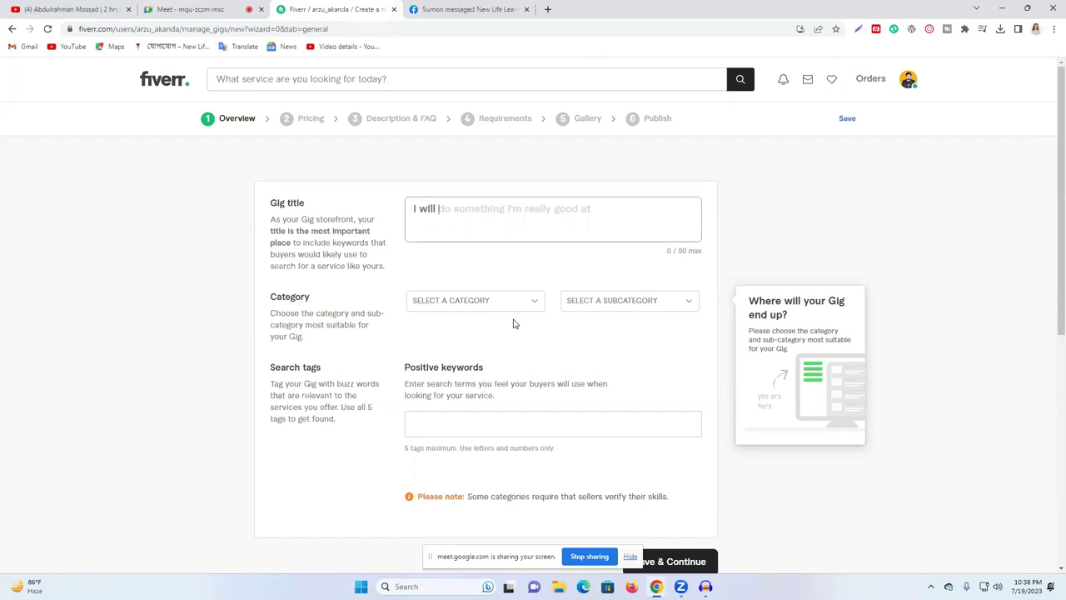
click(167, 9)
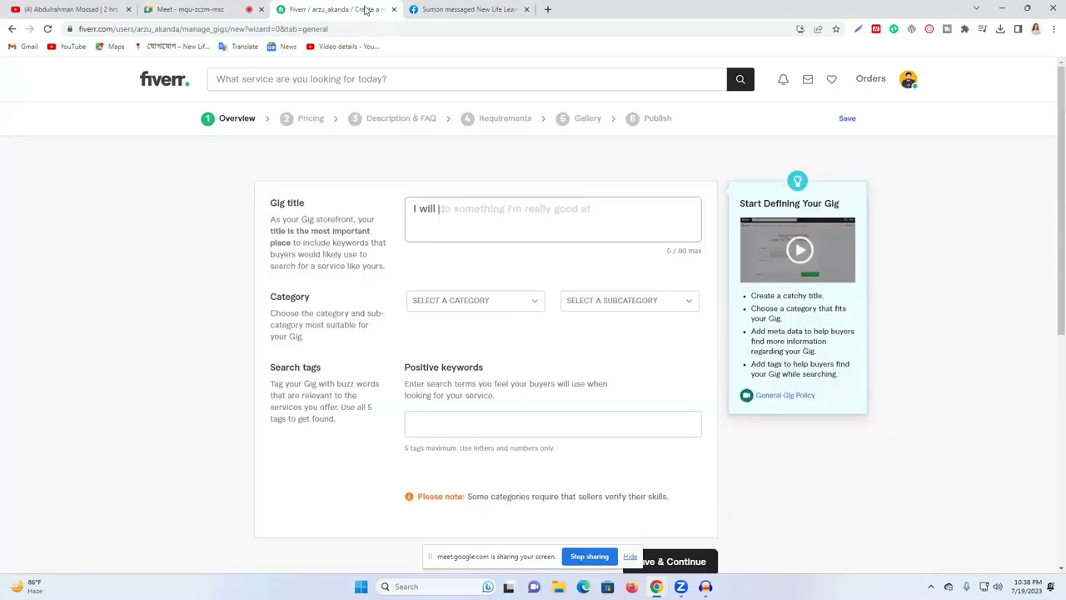
click(333, 9)
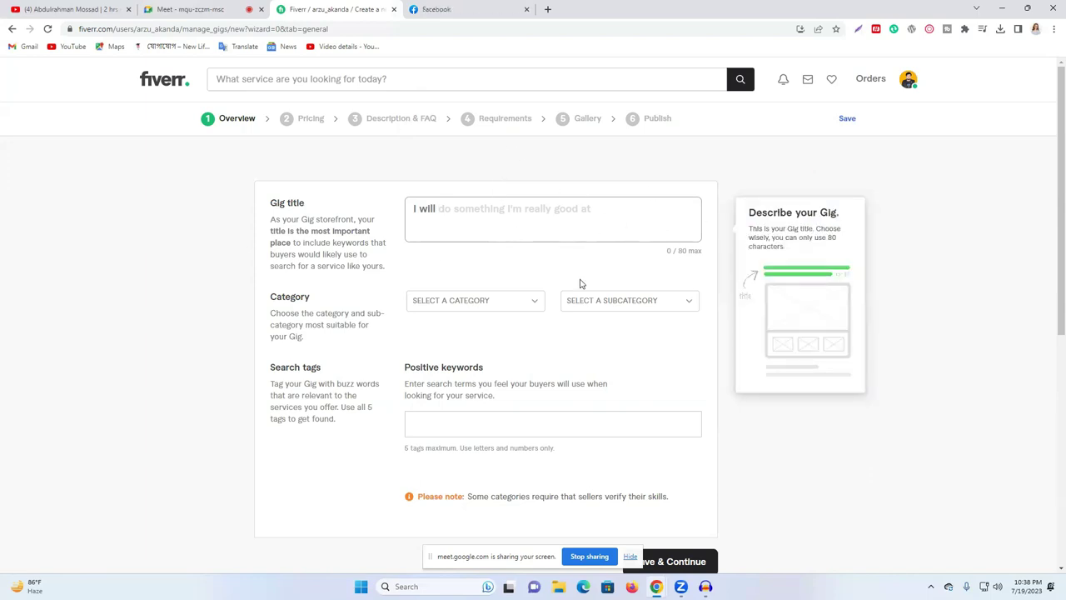
click(573, 234)
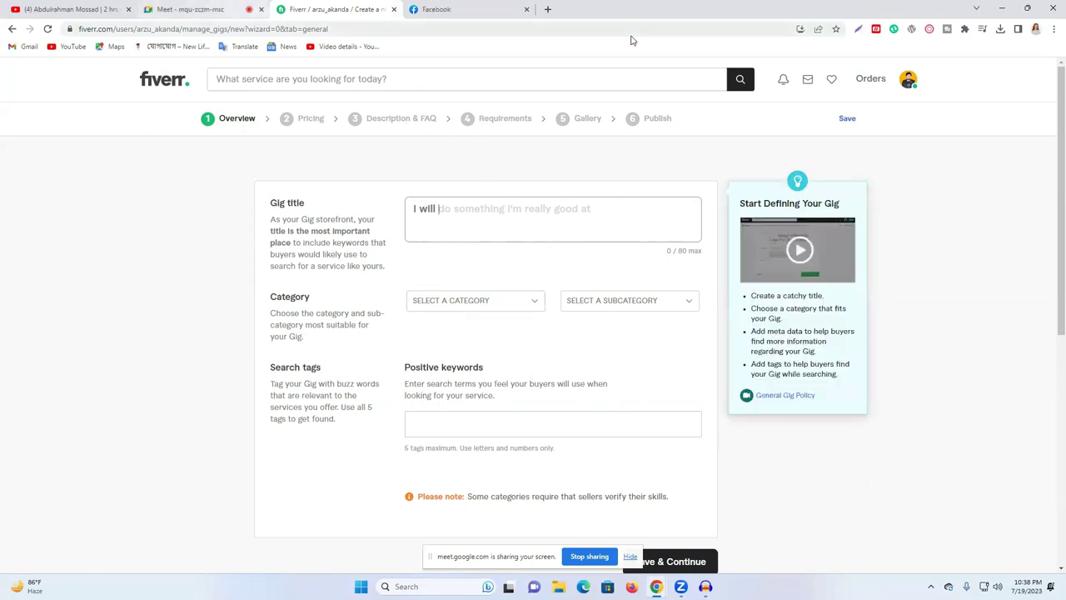
Step: Open the Fiverr homepage in a new browser tab, closing any surplus tabs opened along the way
click(548, 10)
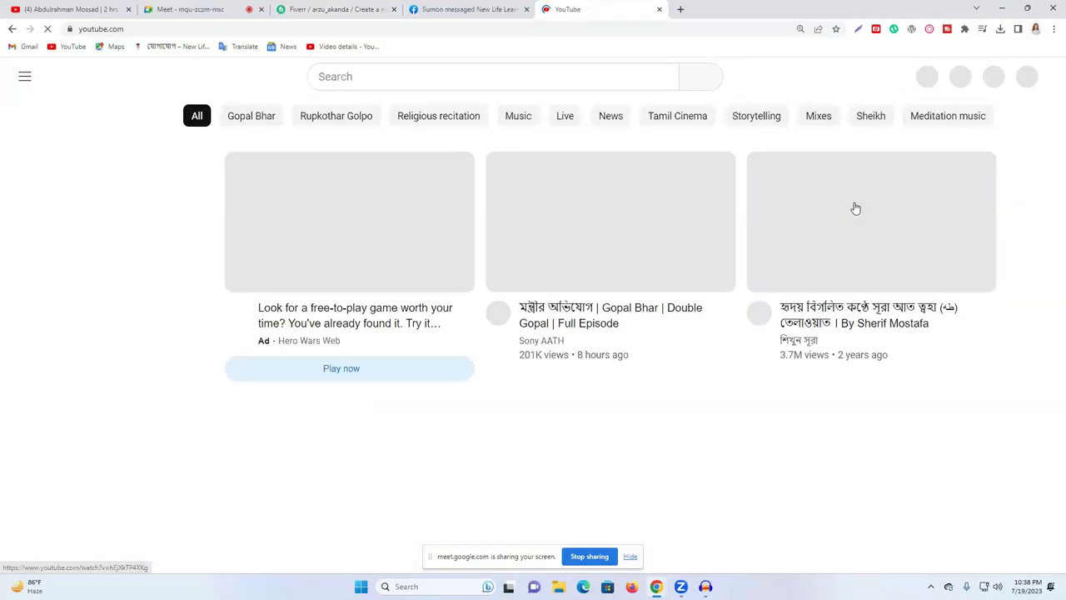
double_click(681, 10)
click(648, 9)
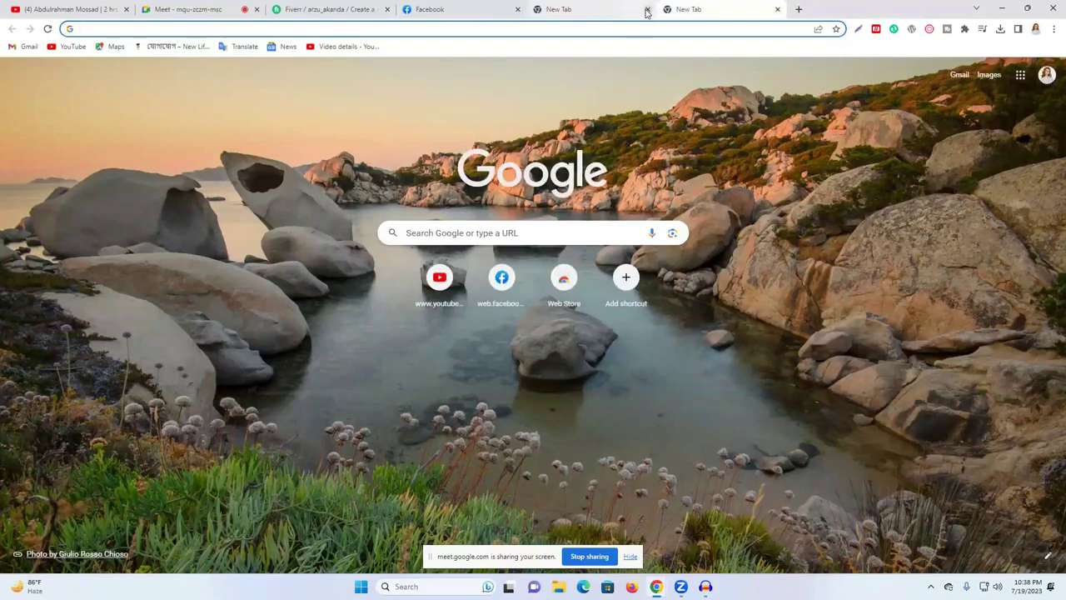
click(648, 9)
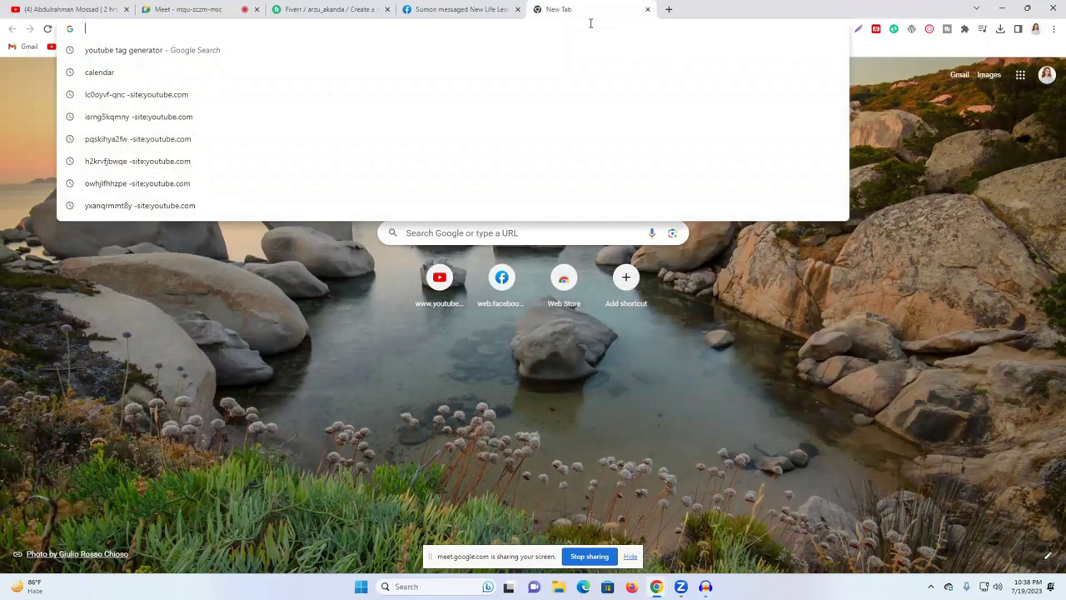
text(f)
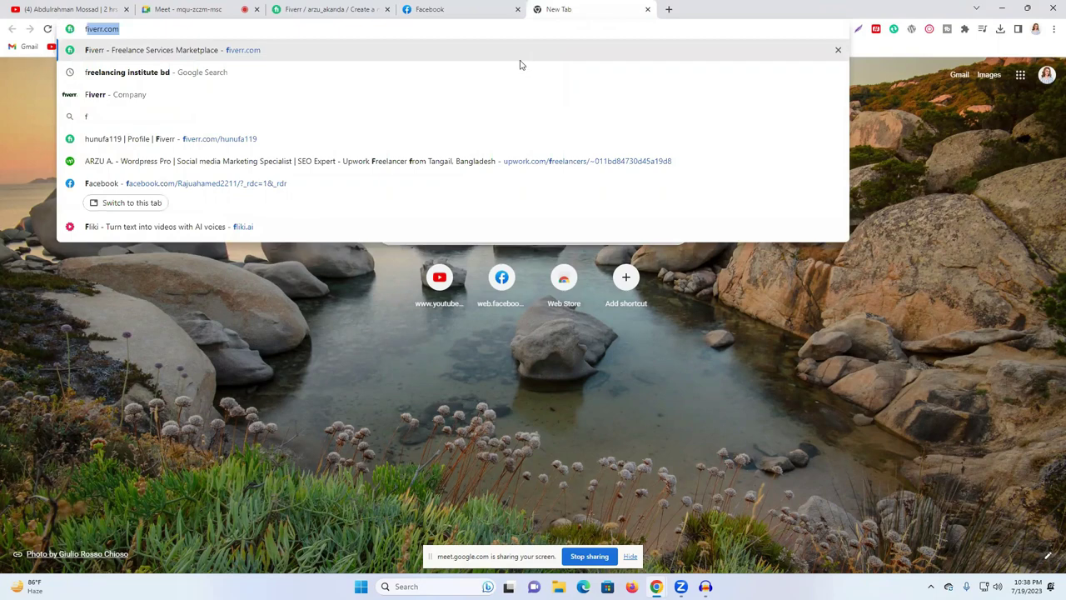
key(Return)
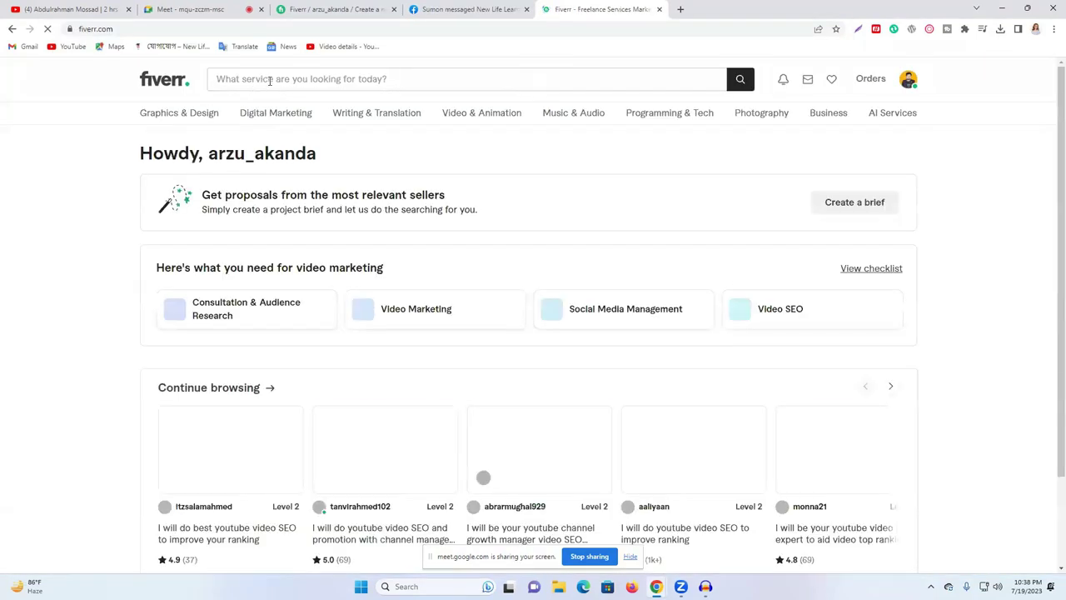
Step: Search Fiverr for "instagram promotion" services, using the suggestion offered for "instagram"
click(269, 81)
text(lnst)
text(a)
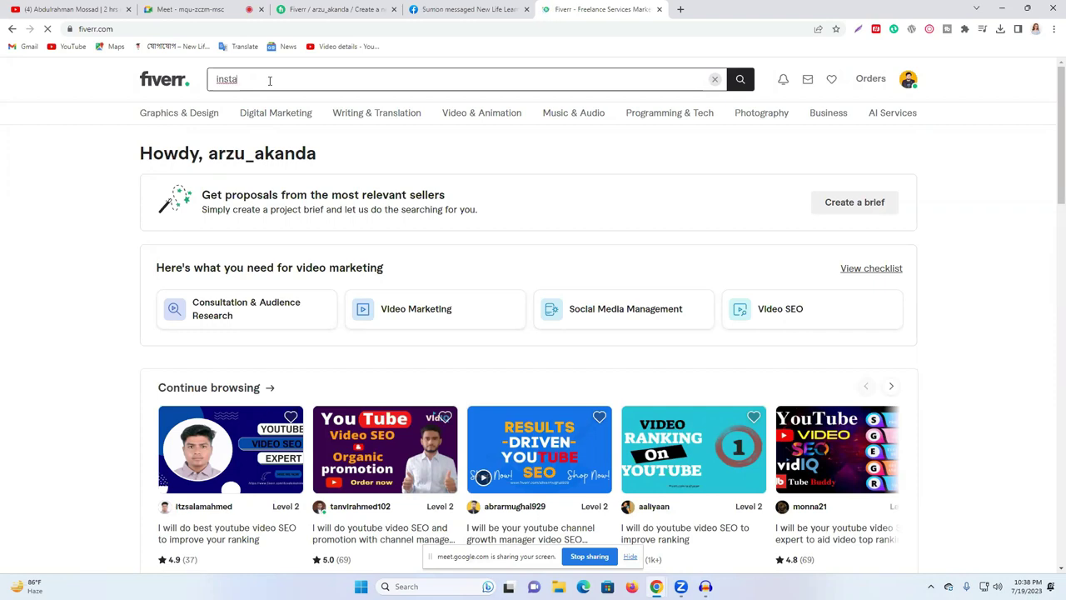
text(gram)
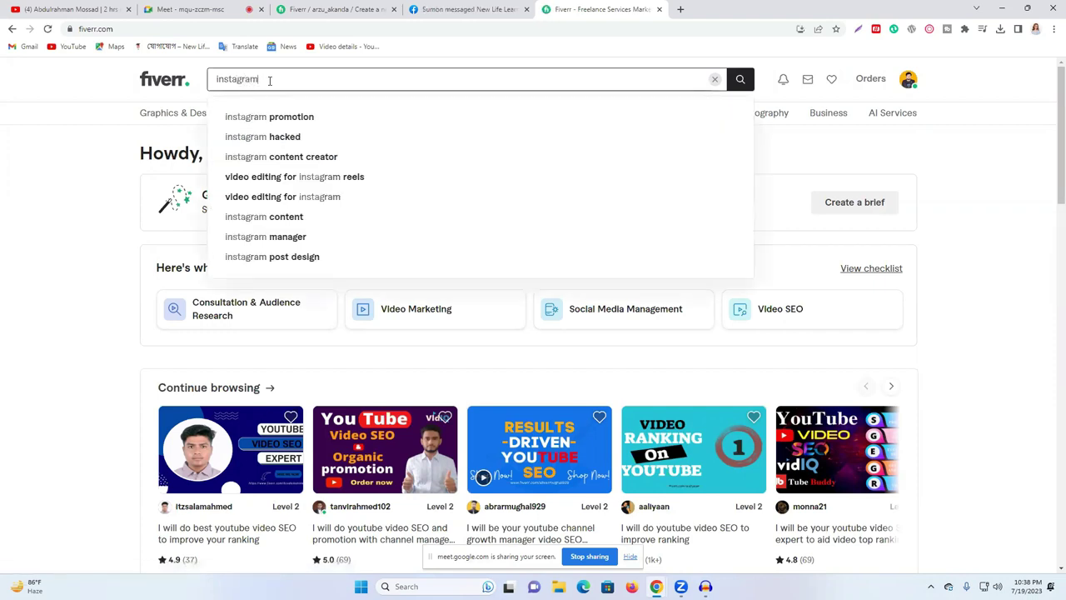
click(334, 123)
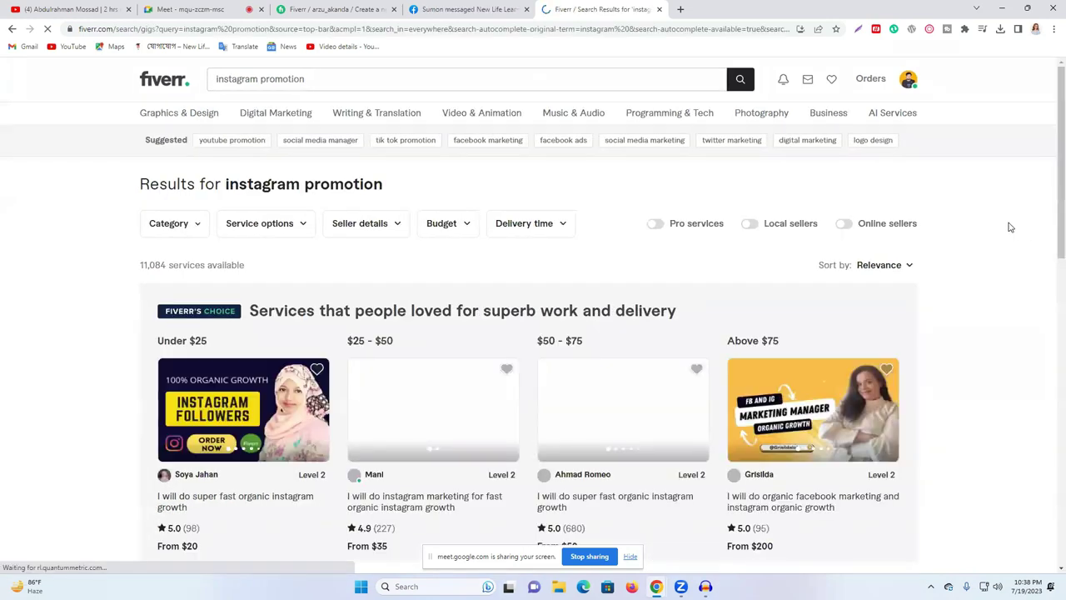
Step: Check how many services the Instagram promotion search offers, and limit the results to online sellers
scroll(1029, 229, down, 2)
scroll(1006, 240, up, 2)
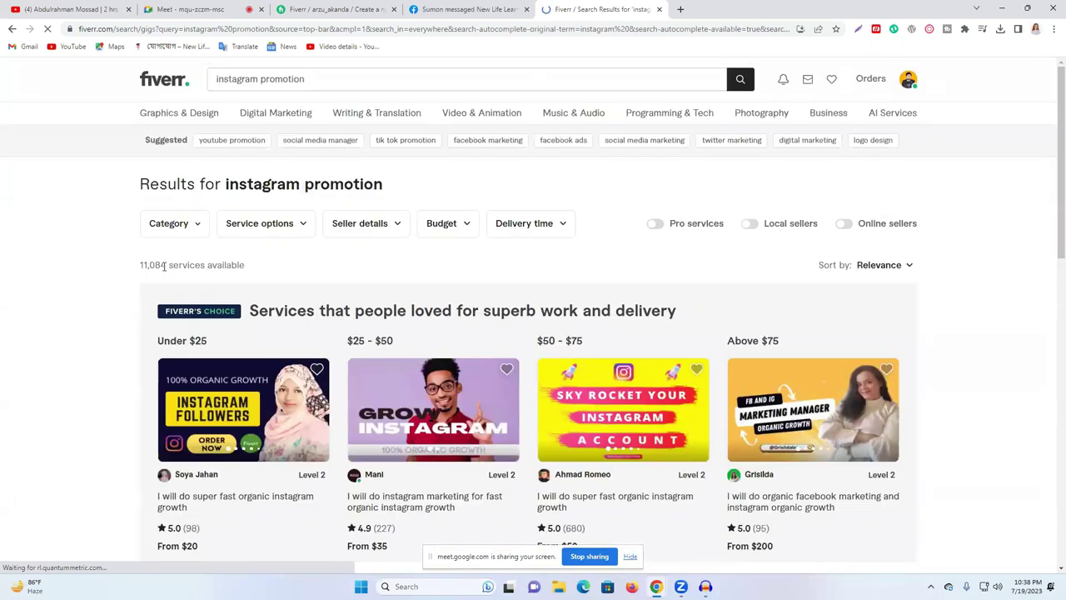
triple_click(164, 265)
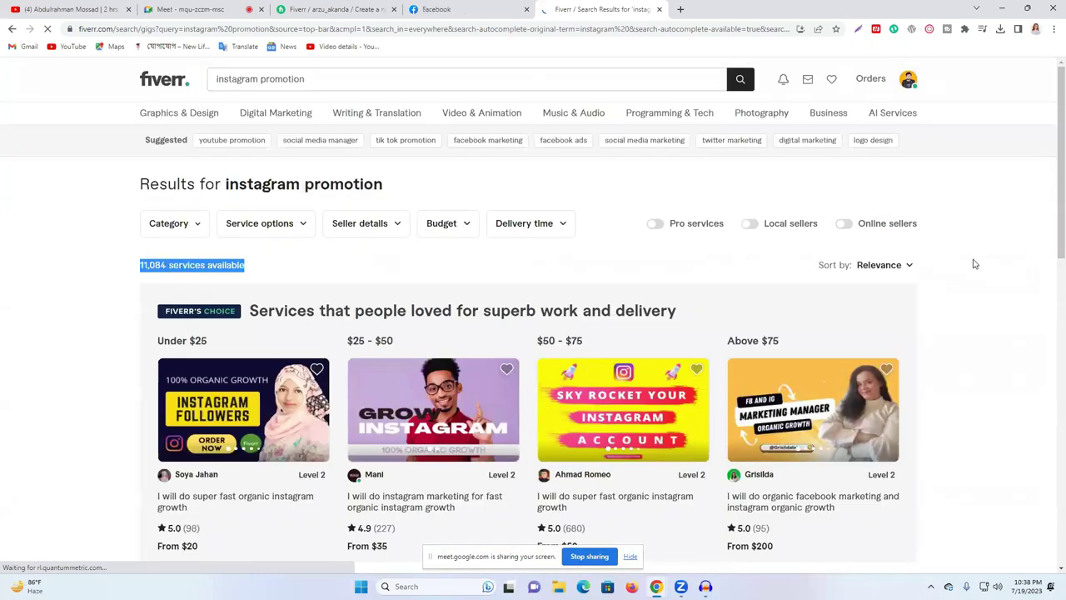
click(844, 225)
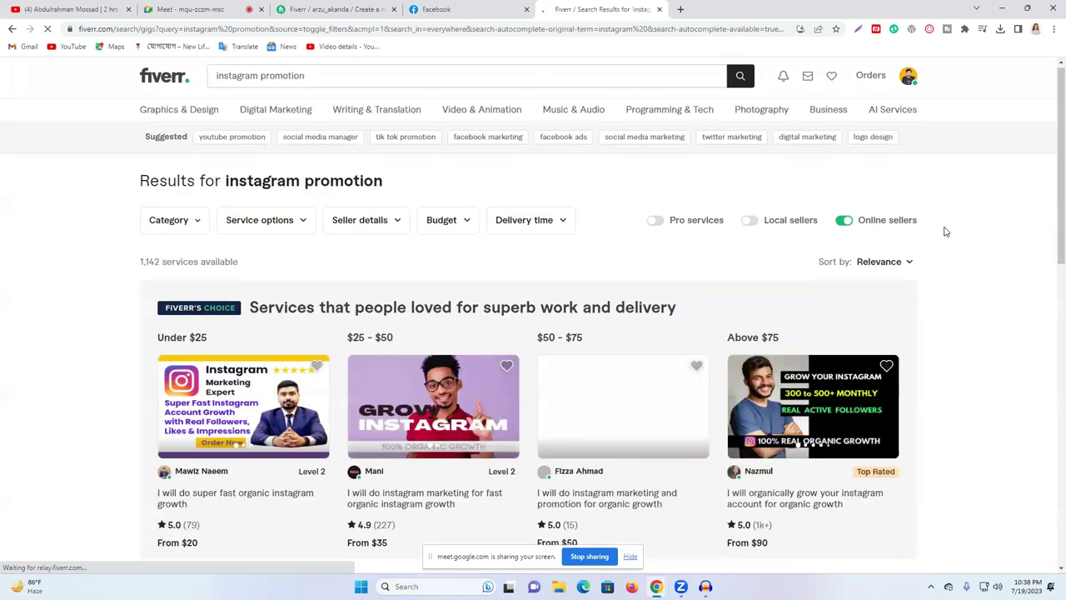
Step: Open the four Fiverr's Choice gigs, from the one above $75 to the one under $25, each in its own browser tab
scroll(945, 231, down, 3)
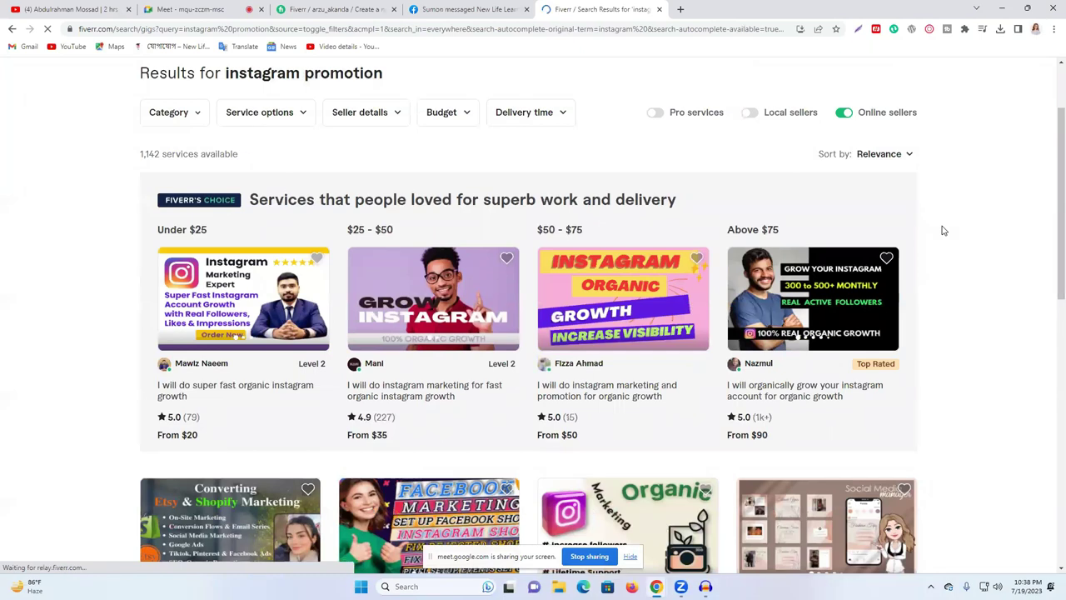
scroll(943, 231, down, 2)
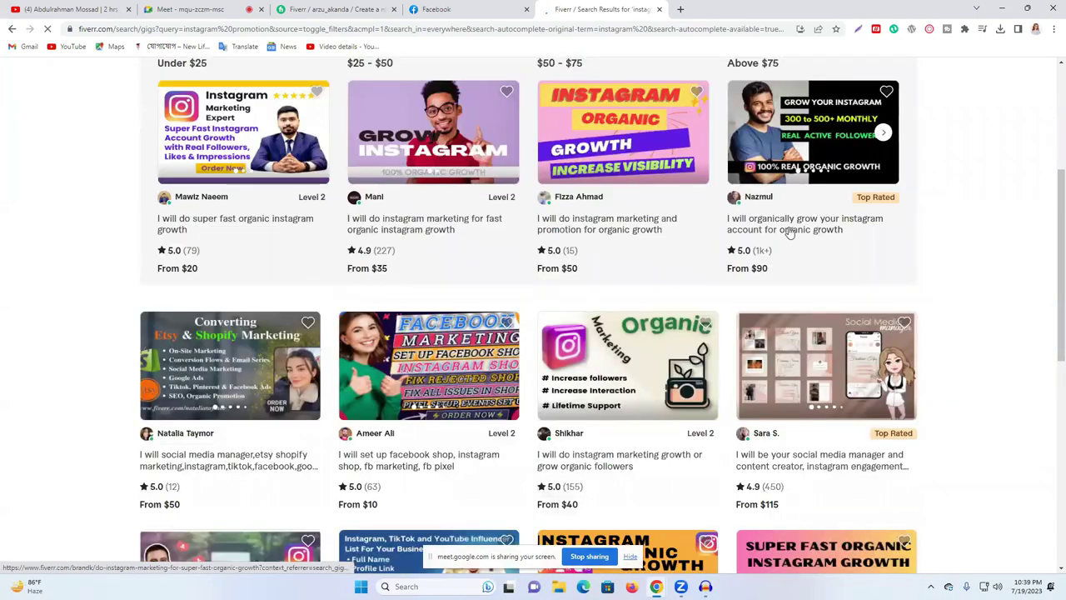
right_click(791, 232)
click(822, 240)
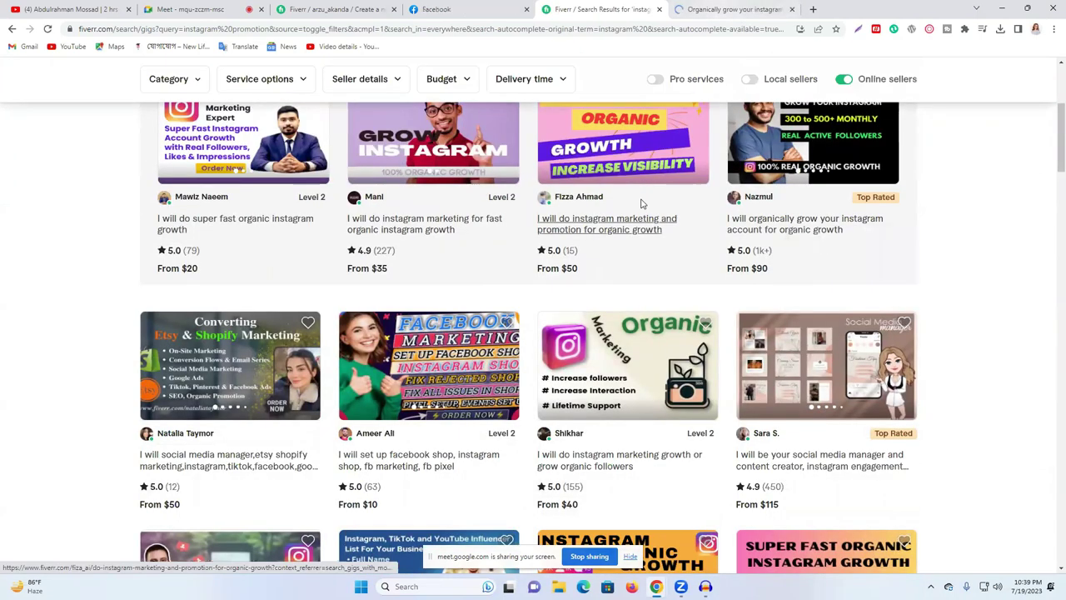
right_click(590, 227)
click(600, 232)
right_click(435, 227)
click(450, 233)
right_click(220, 220)
click(242, 228)
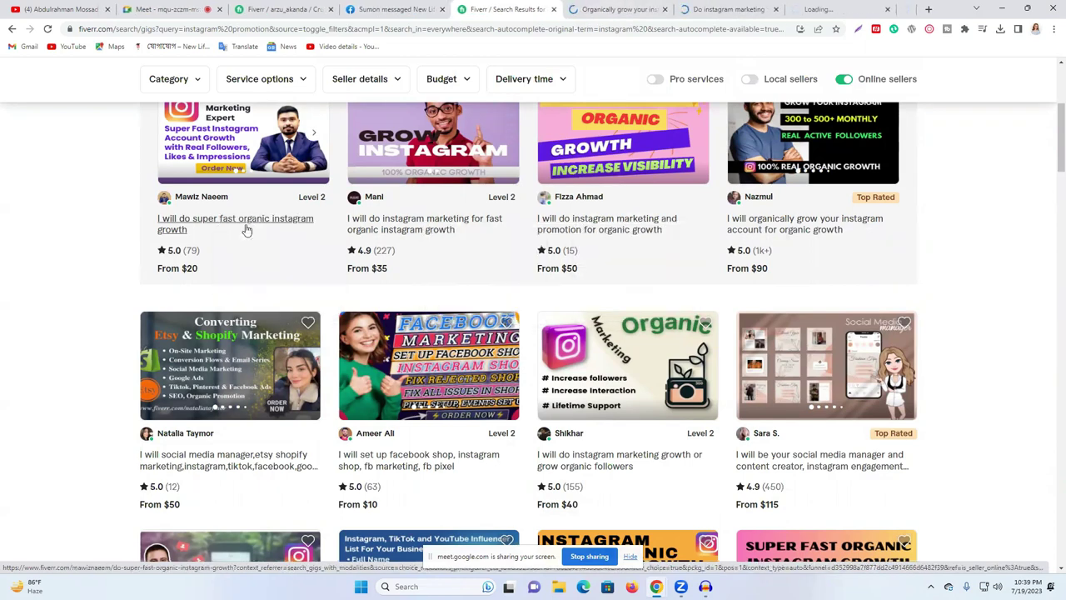
Step: Look through the opened gigs, close the $50 Instagram marketing and promotion gig, and return to the search results
key(ctrl+Tab)
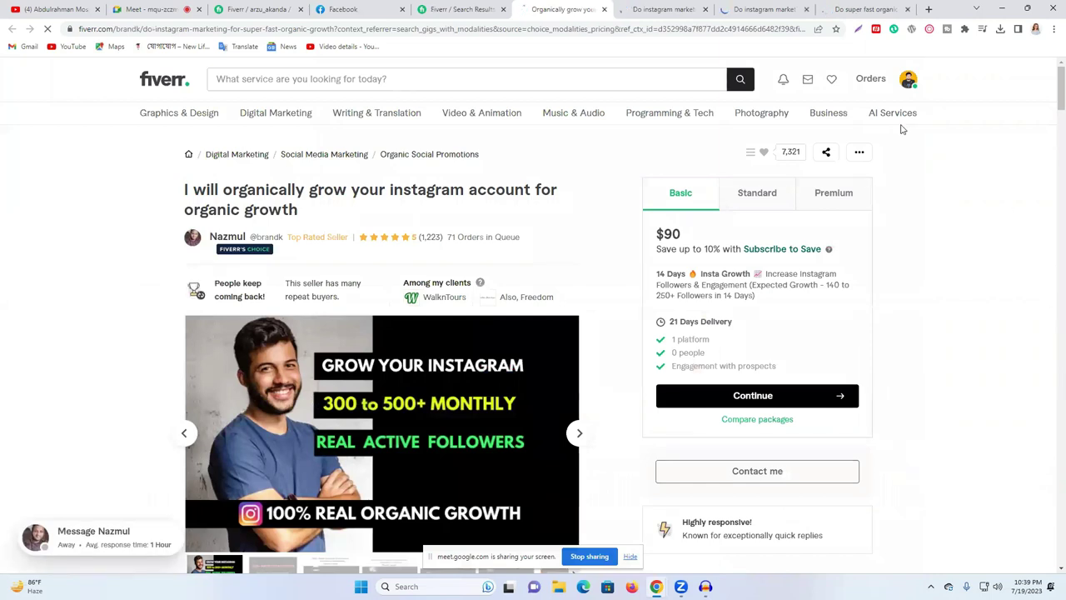
click(631, 6)
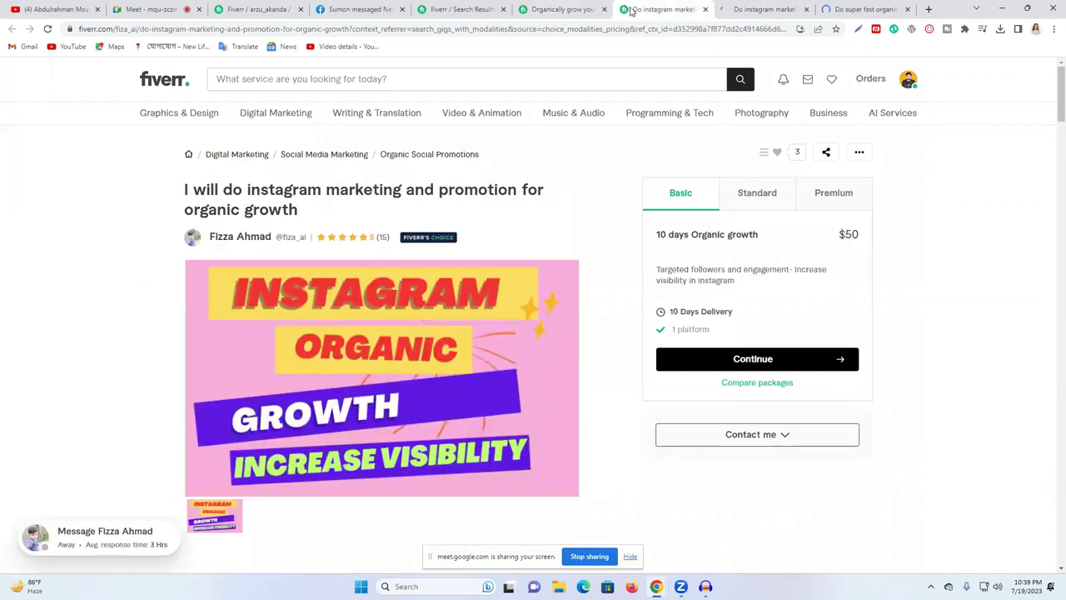
click(760, 9)
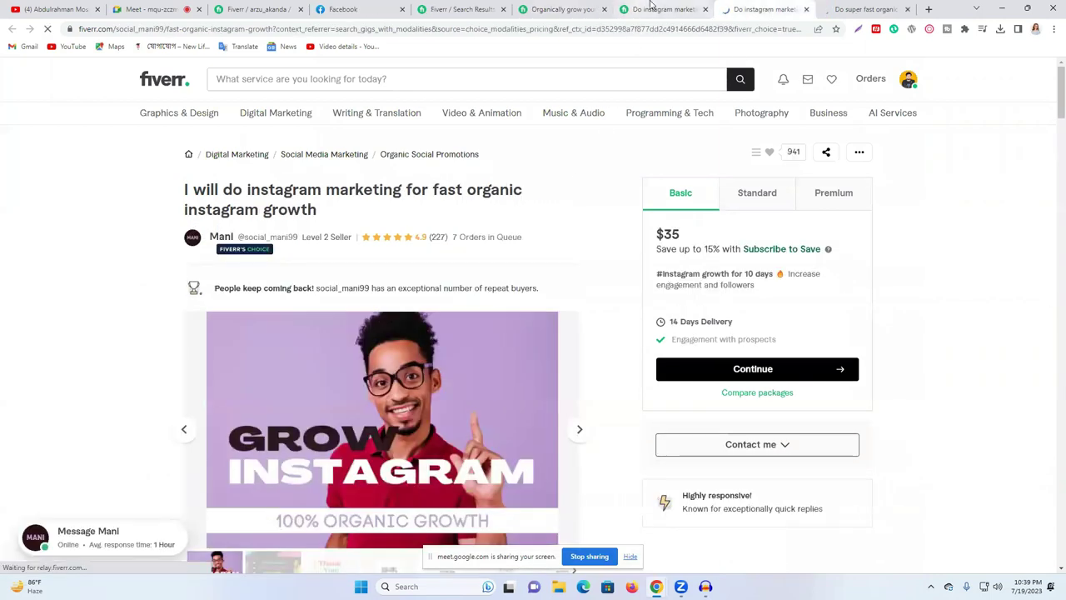
click(659, 8)
click(704, 10)
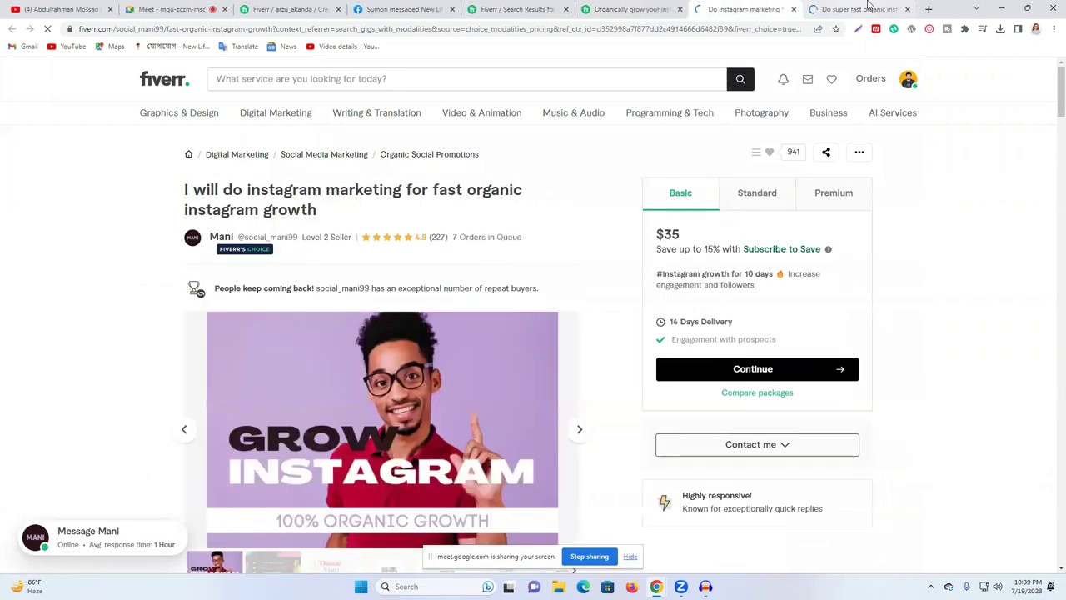
click(840, 8)
click(546, 7)
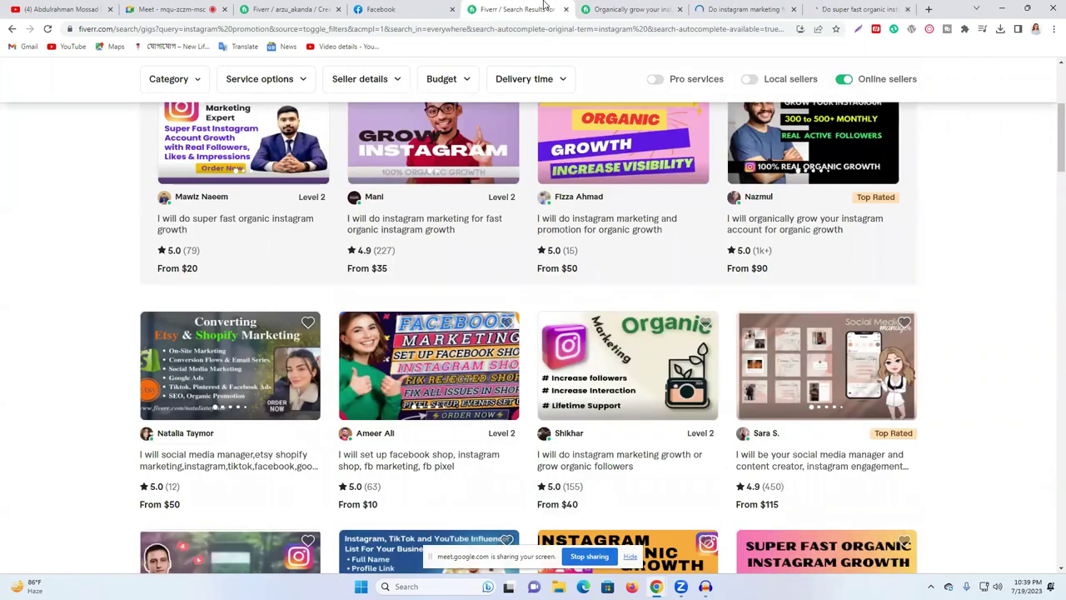
Step: On the Top Rated seller's organic Instagram growth gig, check the review count, orders in queue and Basic package price
click(623, 9)
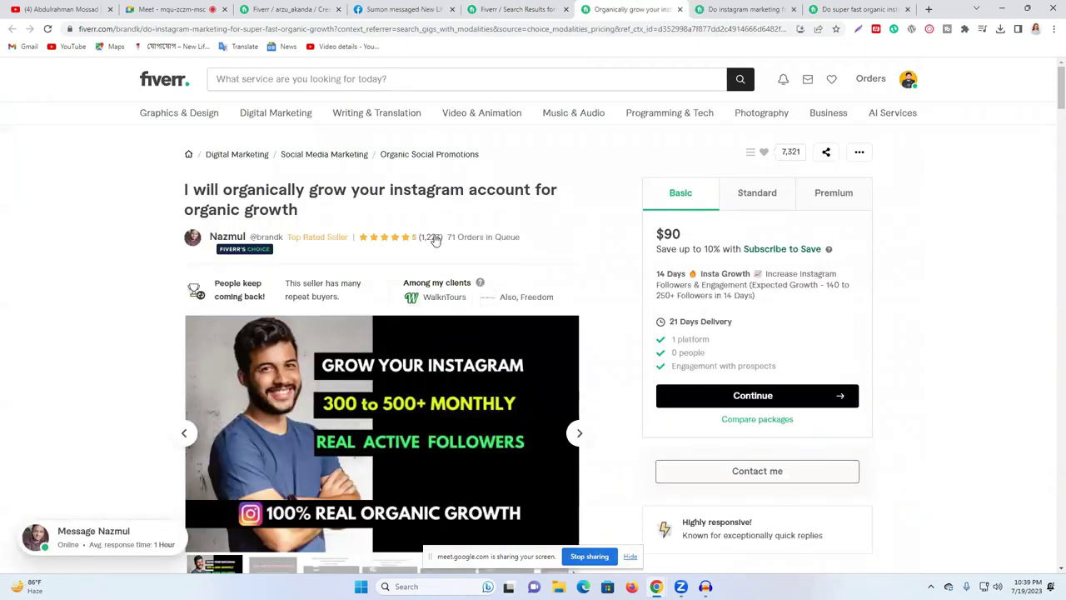
drag(529, 238, 438, 240)
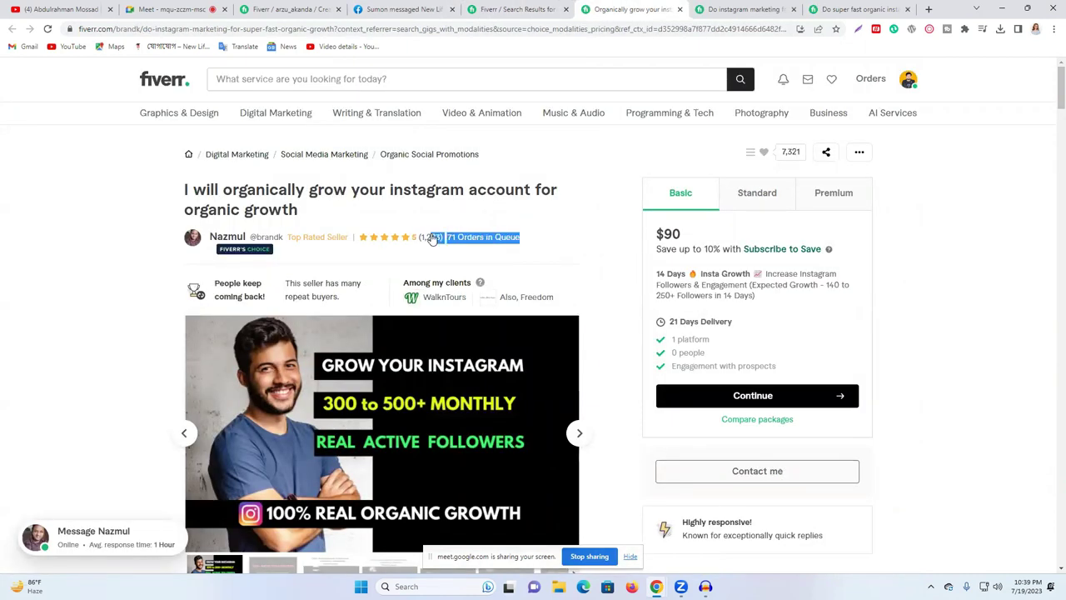
click(540, 239)
double_click(673, 234)
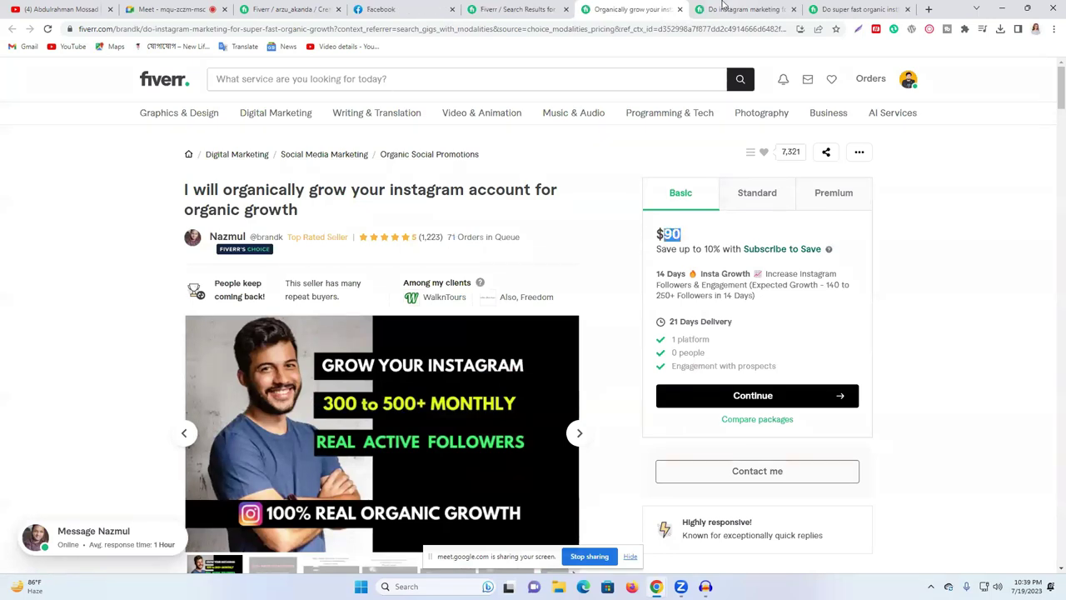
Step: Check the orders in queue on the two Level 2 sellers' gigs and the super fast growth gig's price, ending at the search results
key(ctrl+Tab)
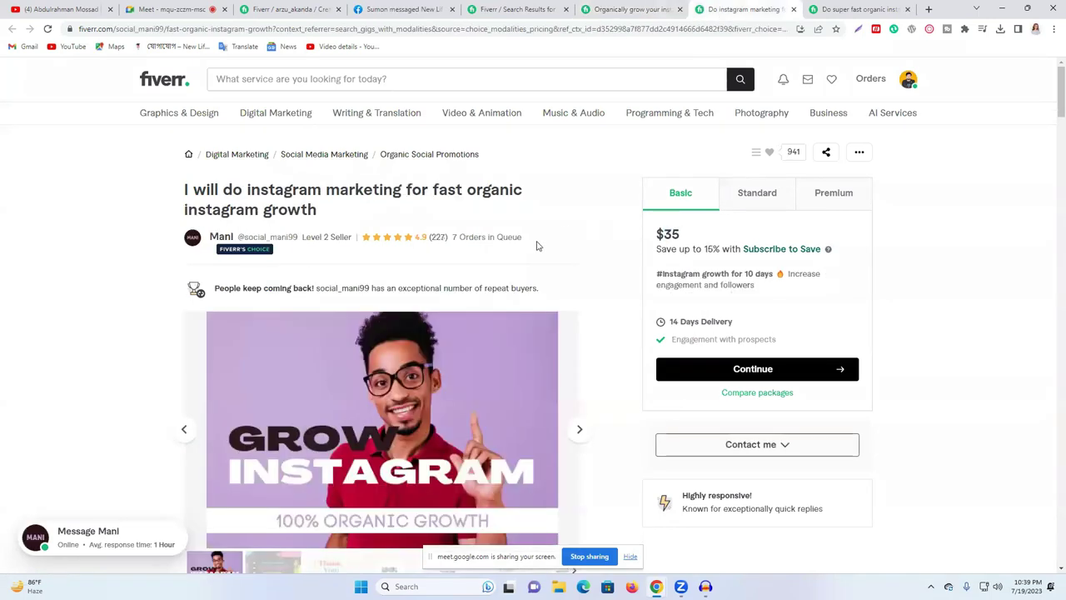
triple_click(464, 240)
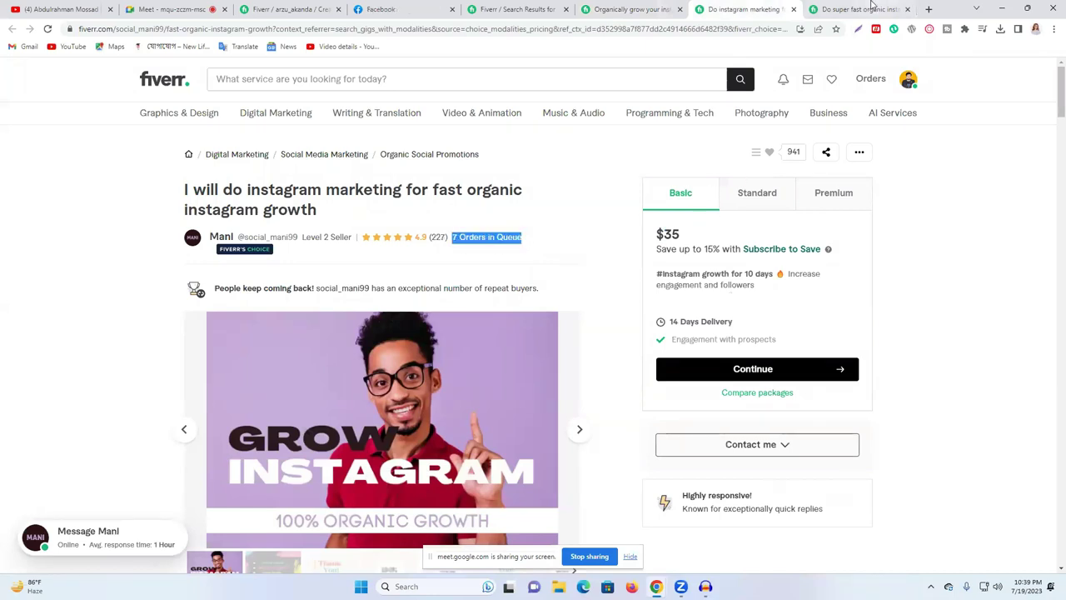
key(ctrl+Tab)
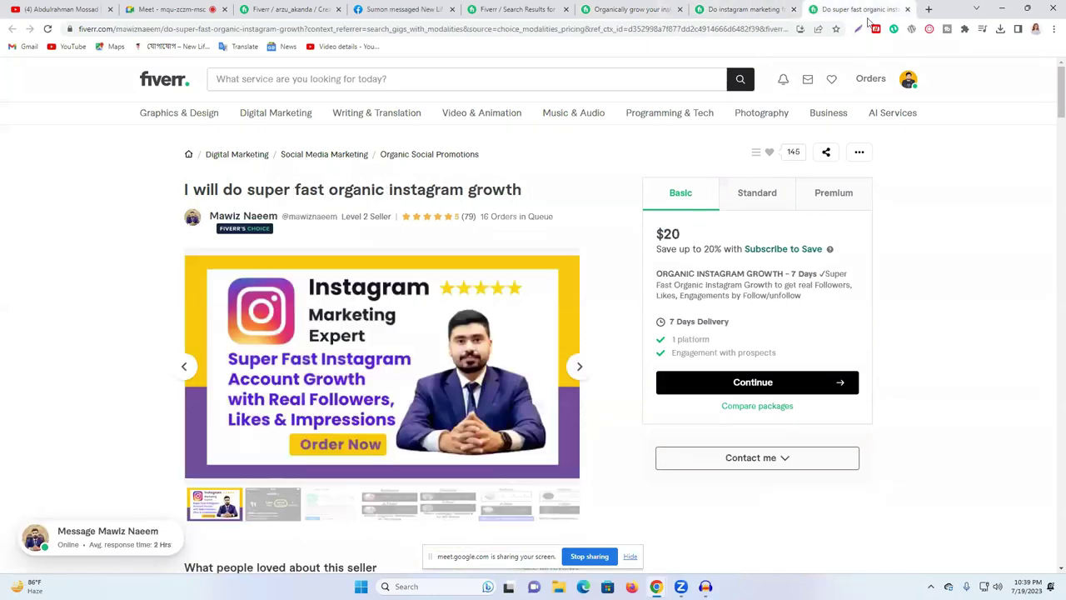
double_click(673, 234)
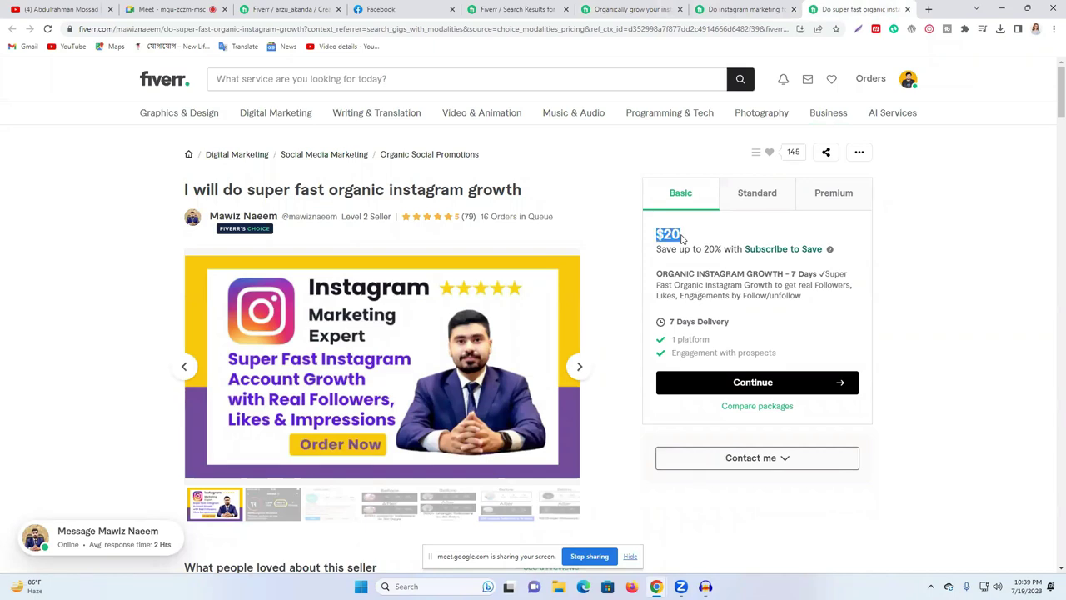
triple_click(484, 219)
click(517, 10)
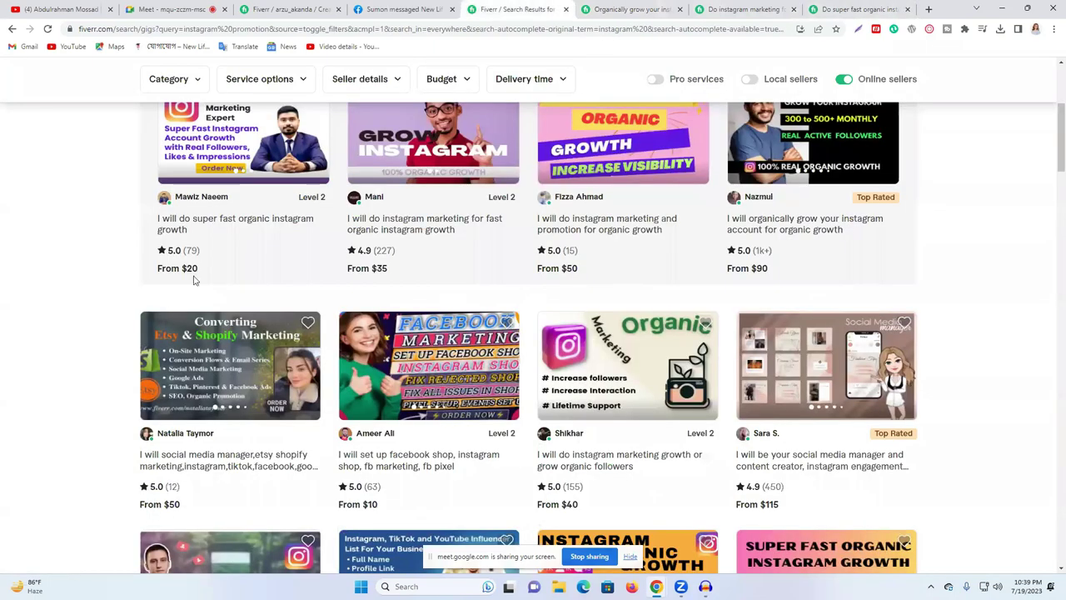
Step: Open the Top Rated seller's full profile from the About the seller section of the organic Instagram growth gig
key(ctrl+Tab)
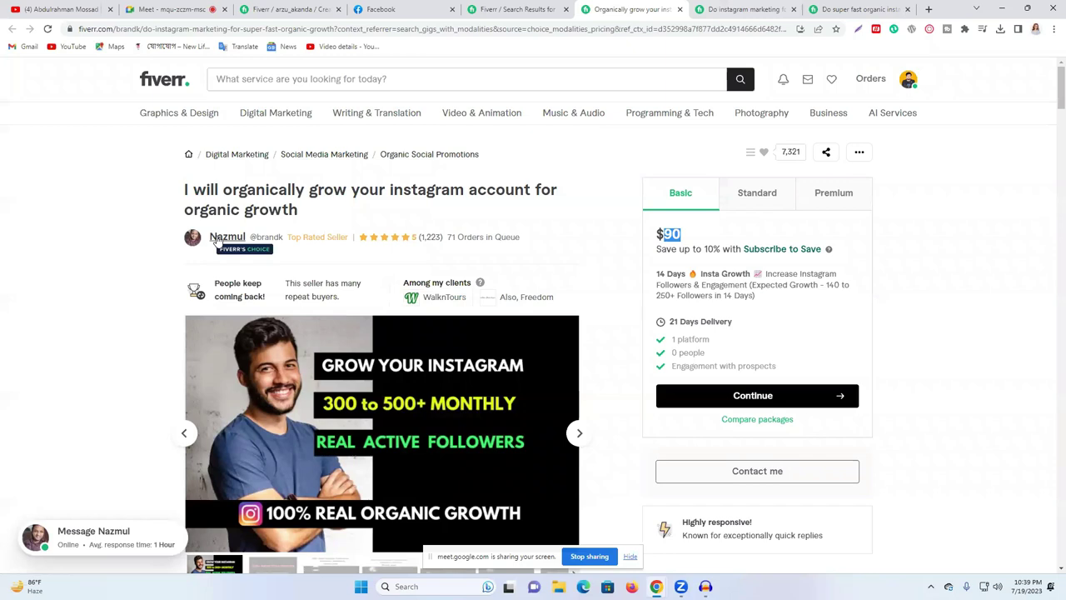
click(217, 237)
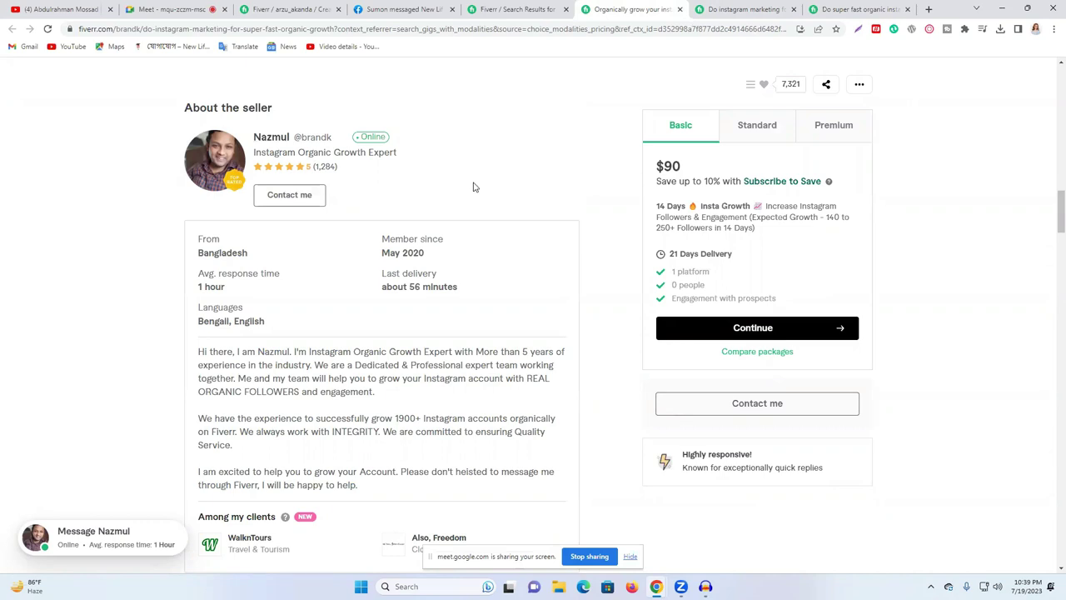
click(271, 138)
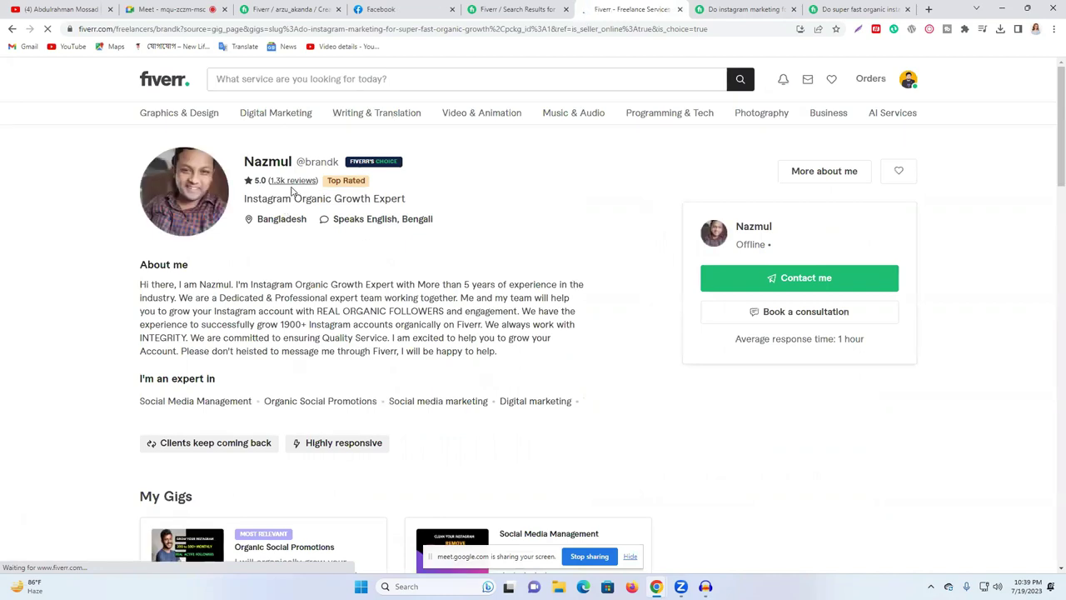
Step: Review the gigs and portfolio projects shown on the Top Rated seller's profile
scroll(414, 220, down, 3)
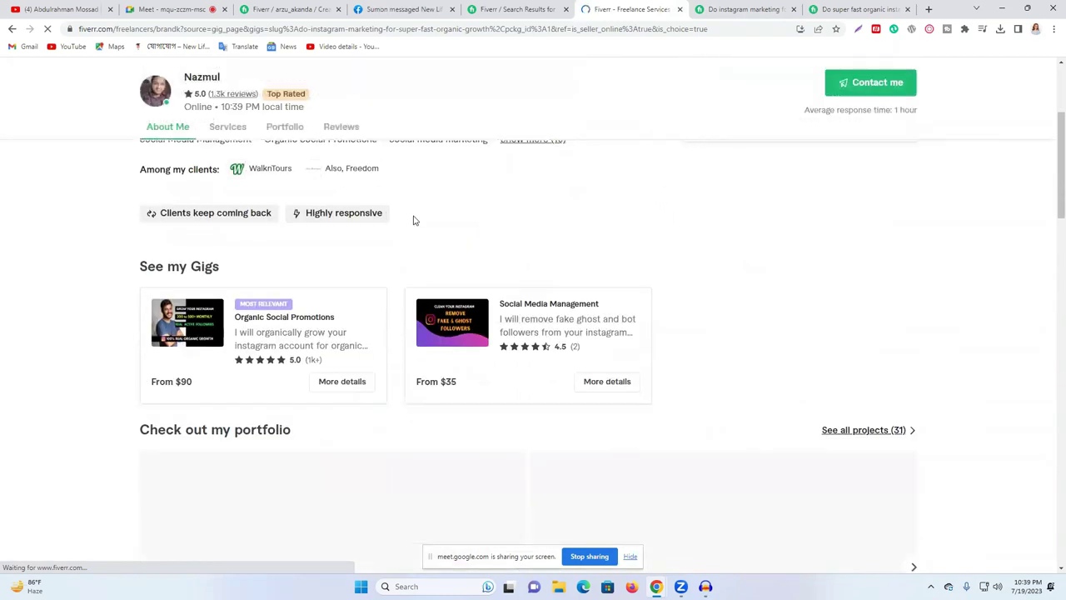
scroll(411, 221, down, 7)
scroll(492, 311, up, 7)
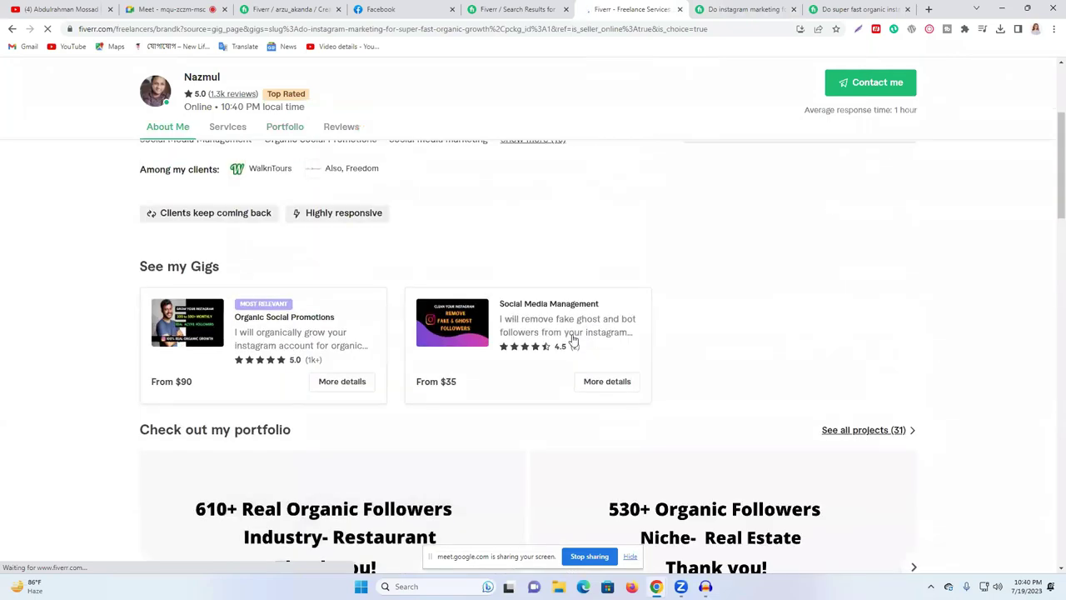
scroll(405, 305, up, 4)
scroll(540, 305, down, 5)
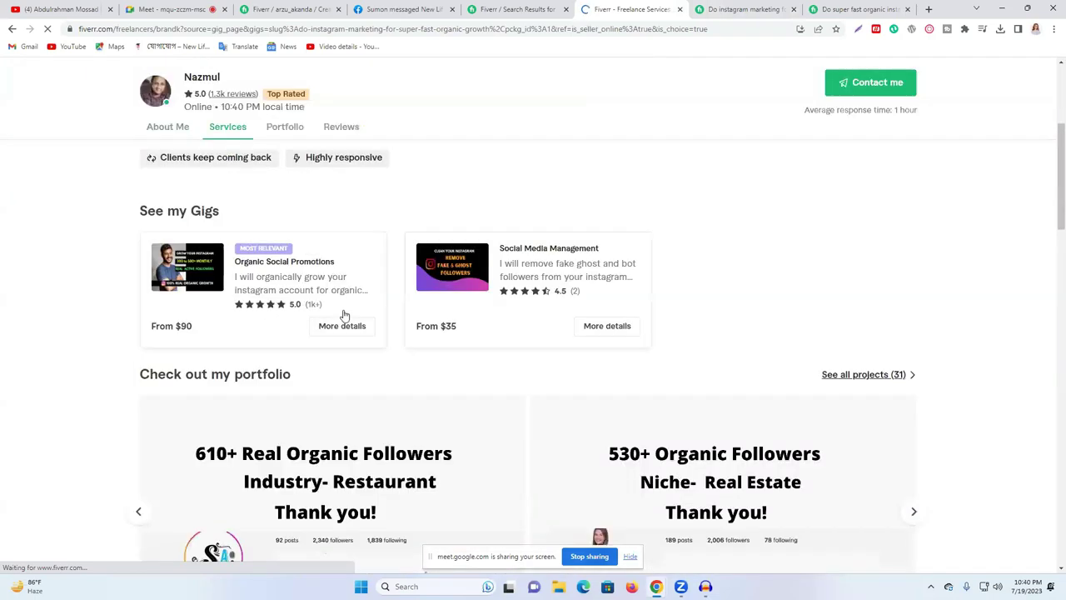
Step: Examine the seller's ratings and client reviews, try the delivery images filter on and off, and return to the profile header
scroll(395, 305, down, 5)
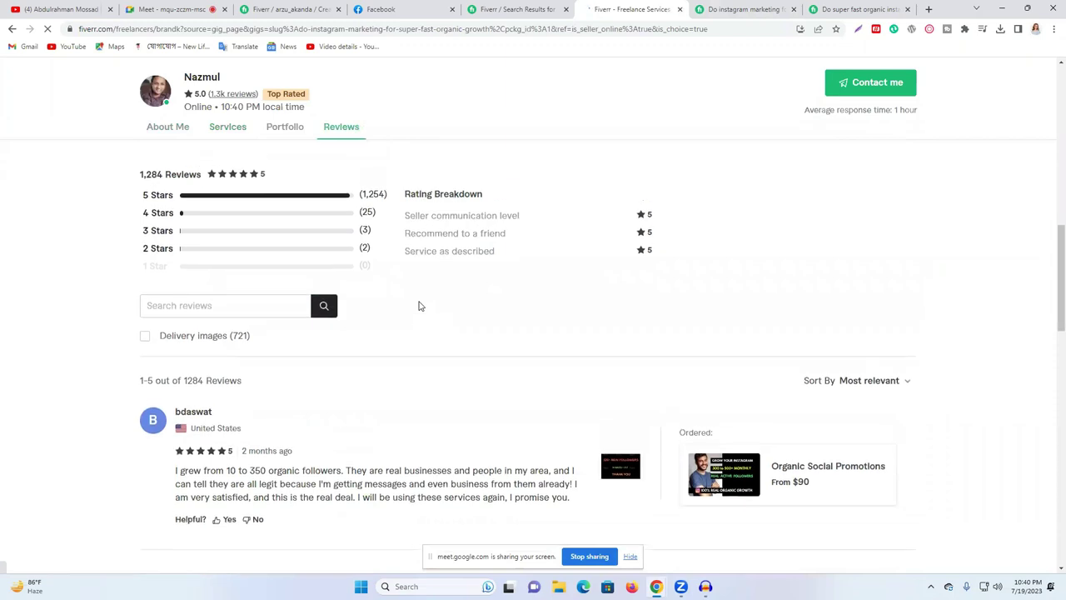
scroll(417, 300, up, 1)
scroll(333, 280, down, 4)
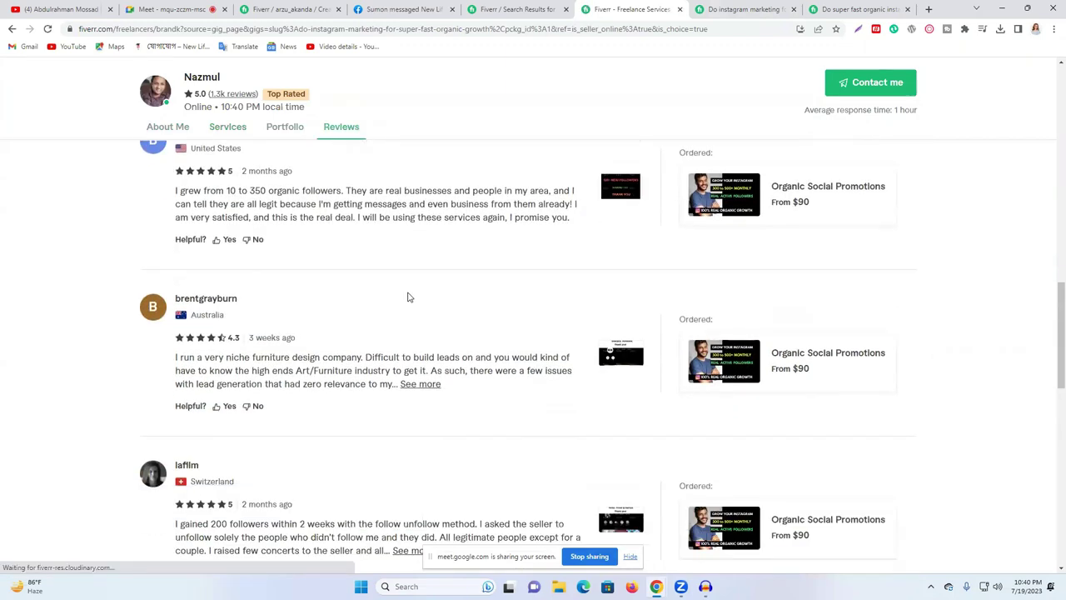
scroll(408, 297, down, 3)
scroll(408, 297, up, 4)
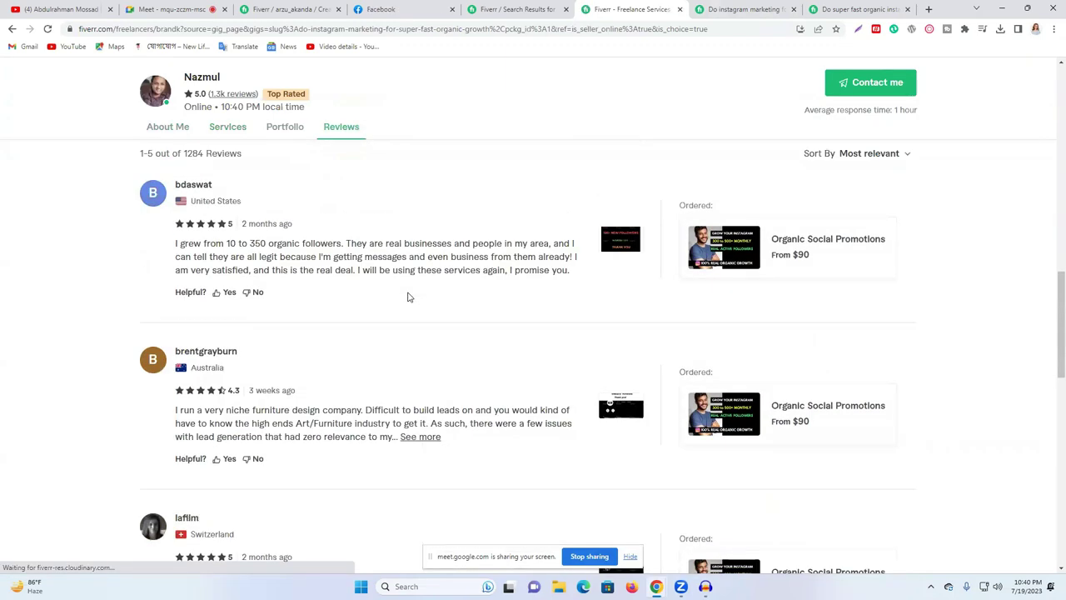
scroll(408, 297, up, 2)
click(210, 279)
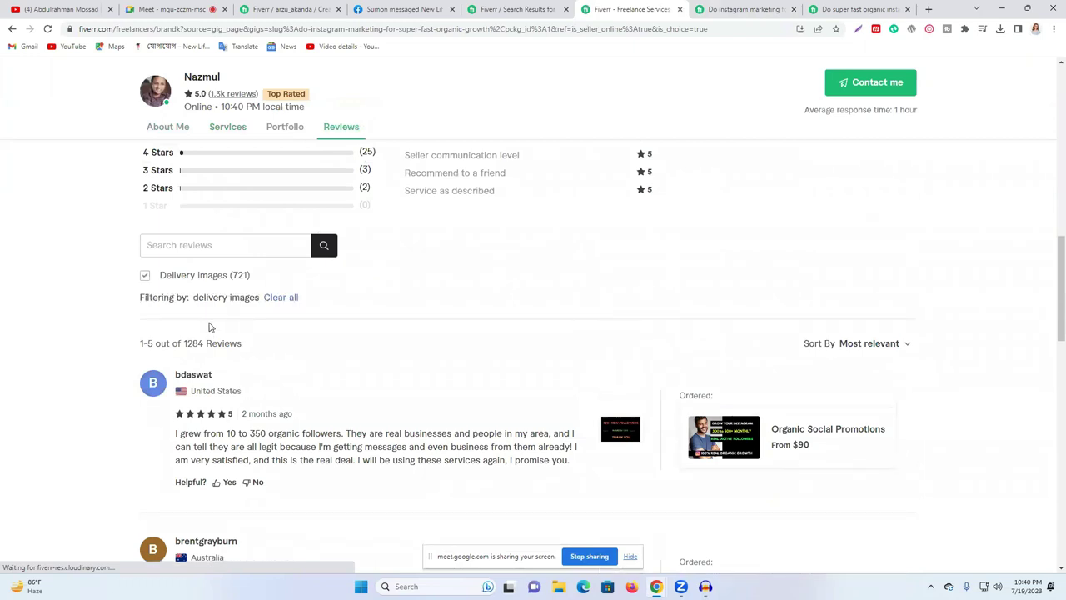
click(235, 278)
scroll(333, 265, up, 15)
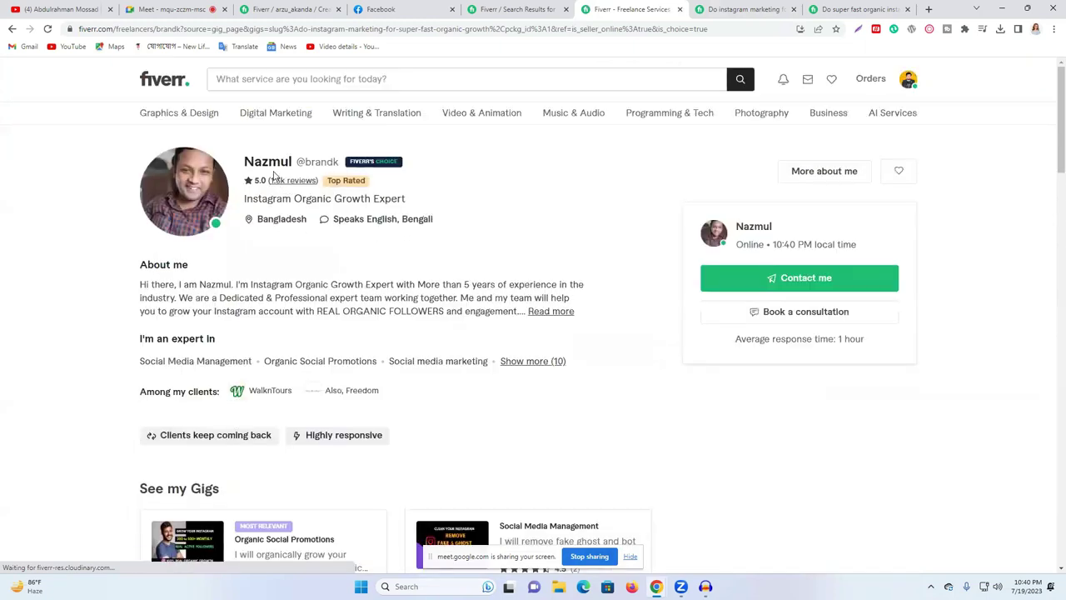
Step: Return to the gig's About the seller section and check the seller's country and member-since date
click(11, 29)
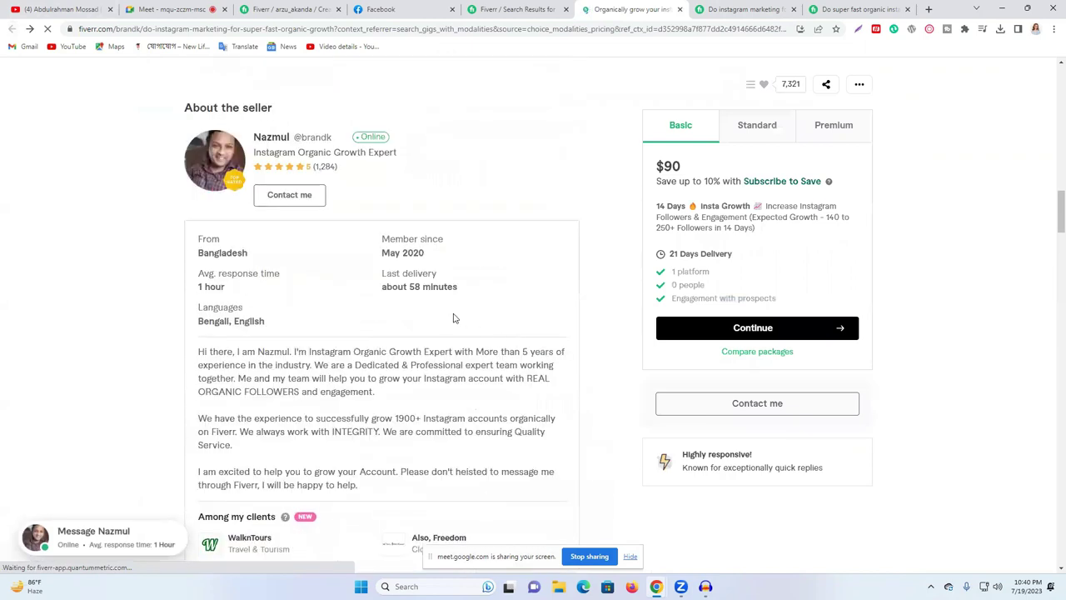
scroll(452, 317, down, 8)
scroll(456, 312, up, 2)
scroll(456, 313, up, 8)
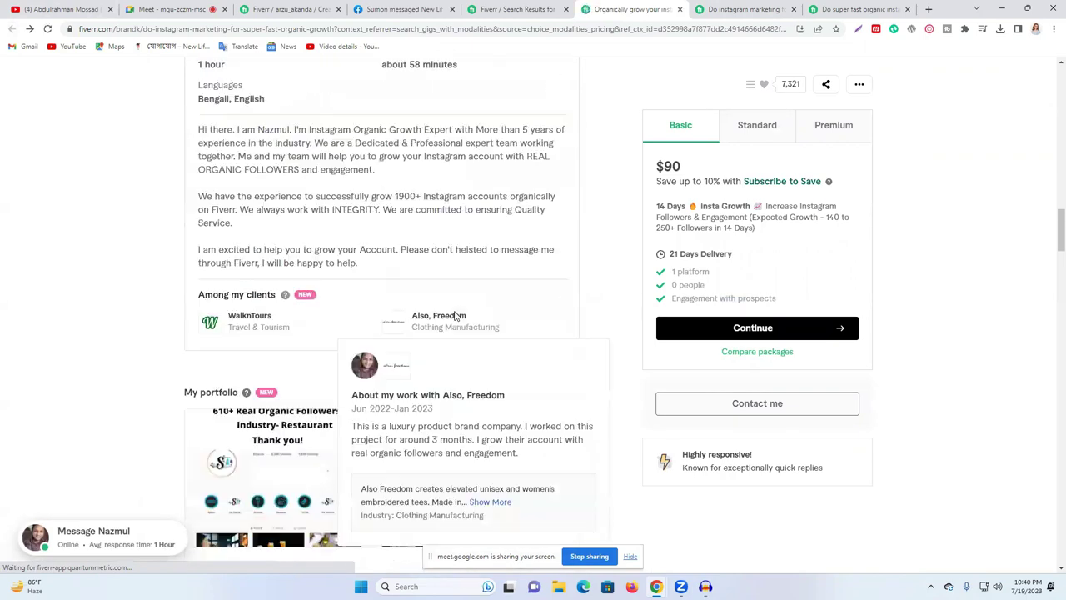
double_click(242, 421)
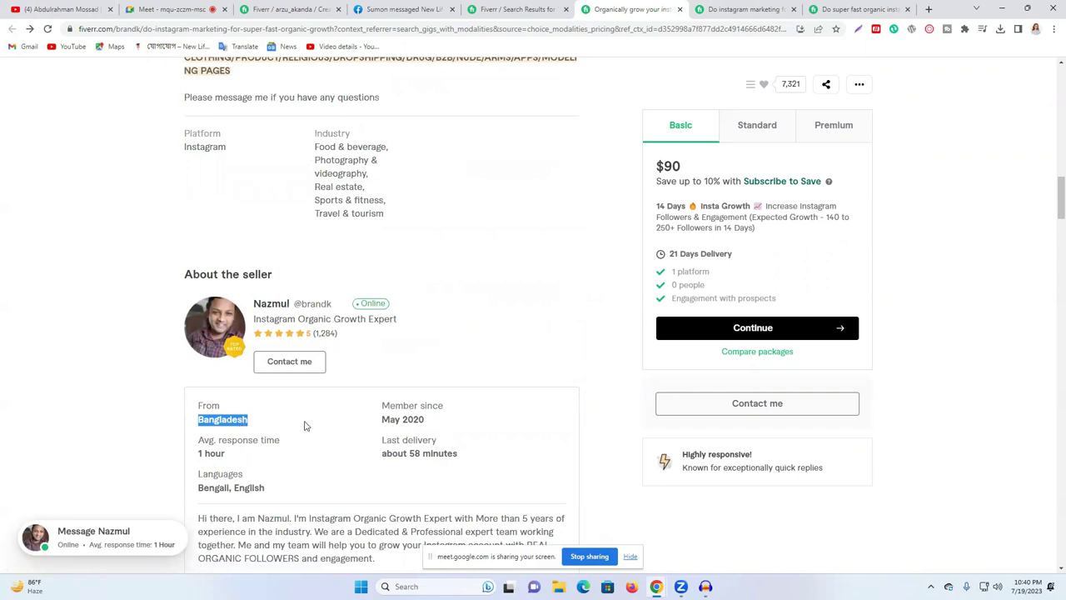
triple_click(413, 421)
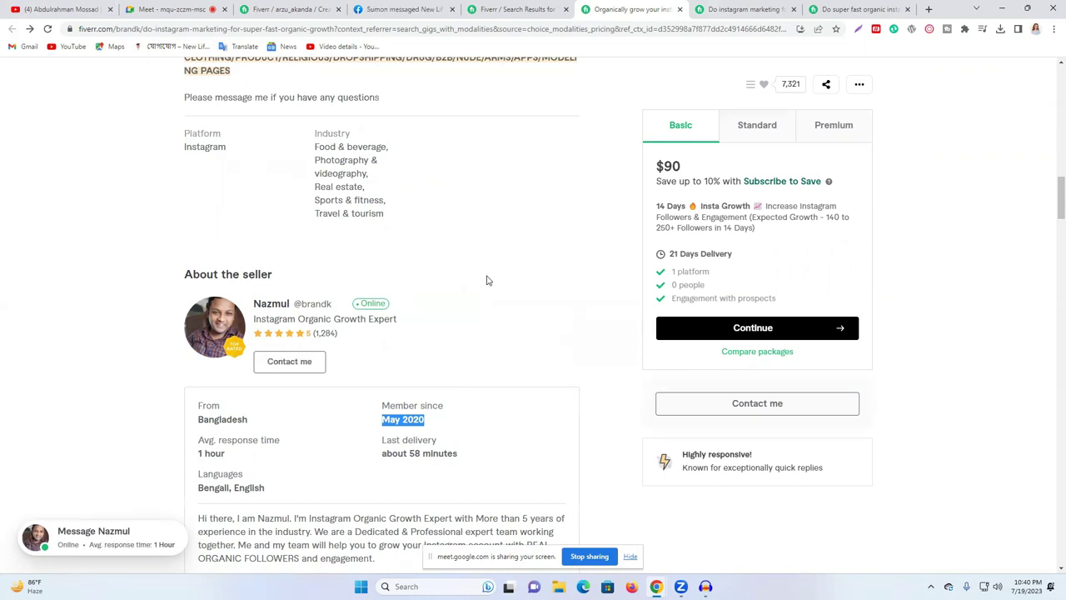
Step: Open the Top Rated seller's full profile again and review the introduction, gigs and portfolio on it
click(273, 305)
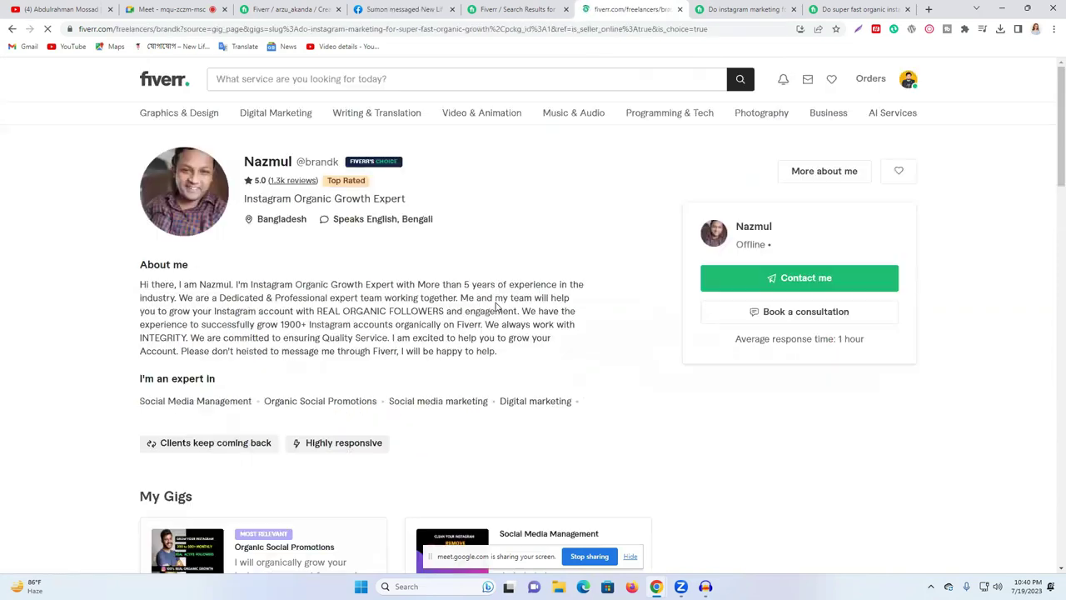
scroll(490, 319, down, 12)
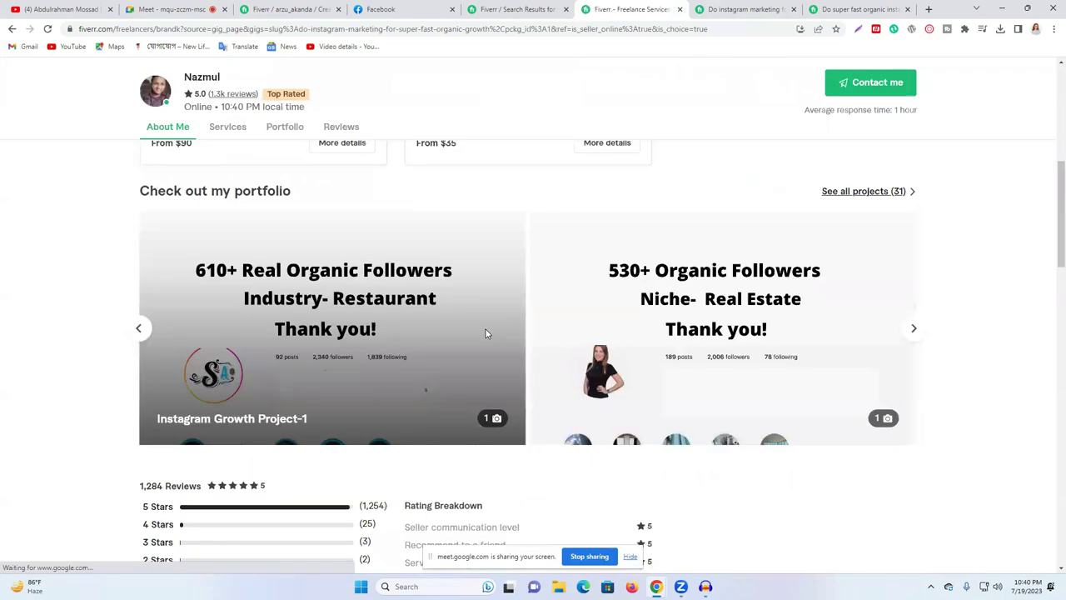
scroll(487, 329, up, 10)
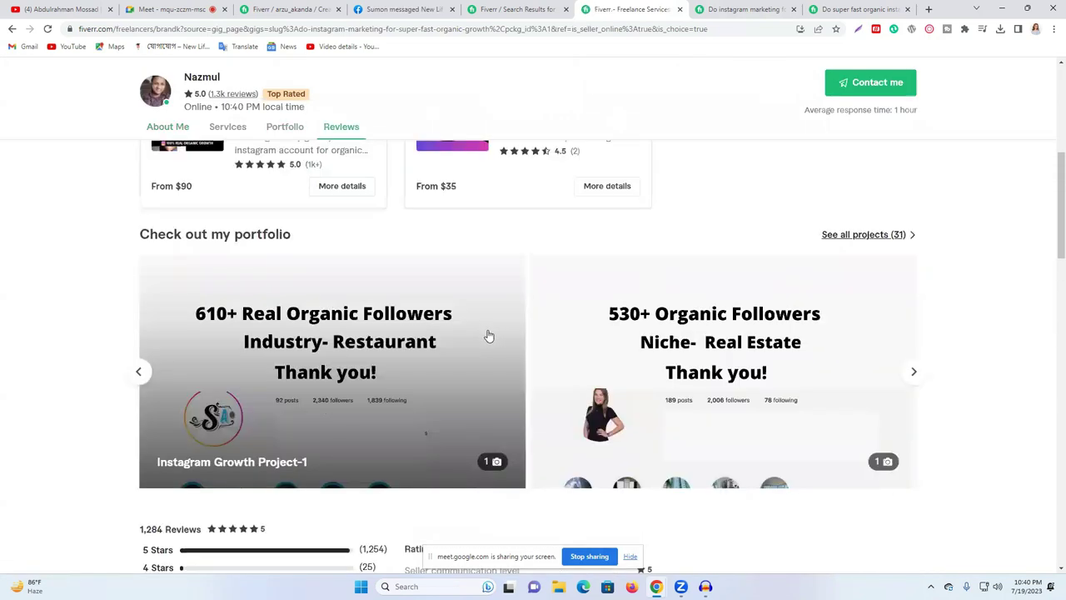
scroll(805, 470, up, 1)
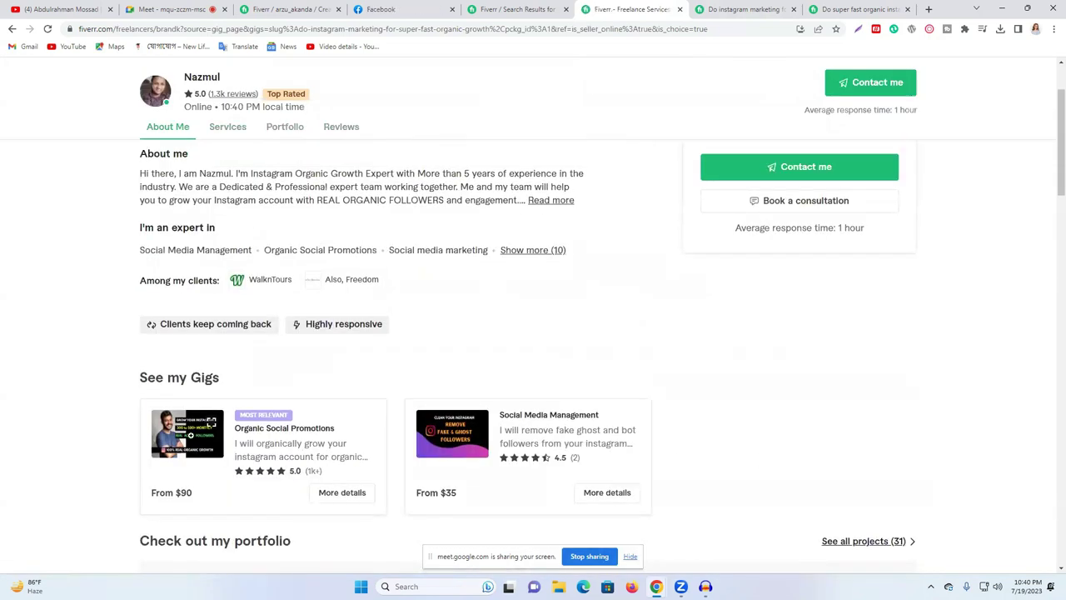
scroll(588, 457, down, 2)
scroll(431, 422, up, 2)
scroll(500, 389, up, 2)
scroll(355, 284, down, 3)
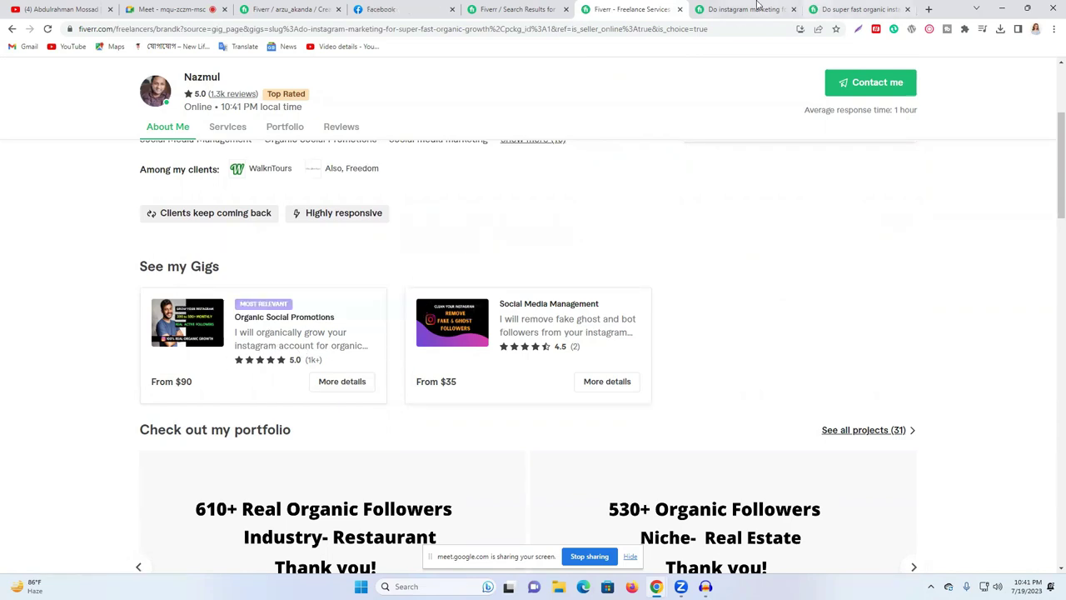
Step: Switch to the fast organic Instagram growth gig and check its description and the seller's country, member-since date and review count
key(ctrl+Tab)
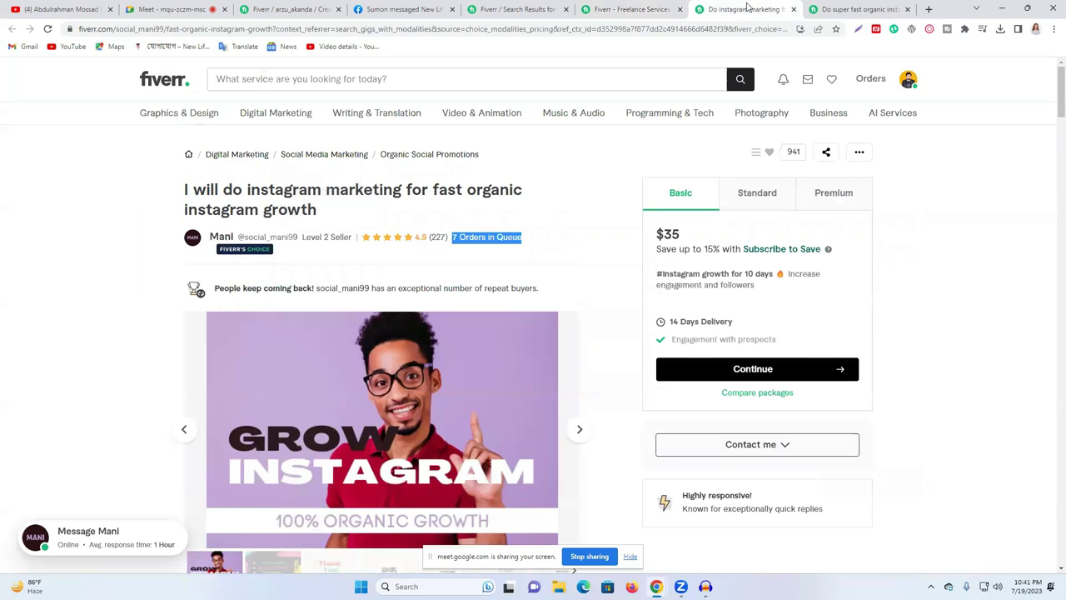
scroll(435, 235, down, 5)
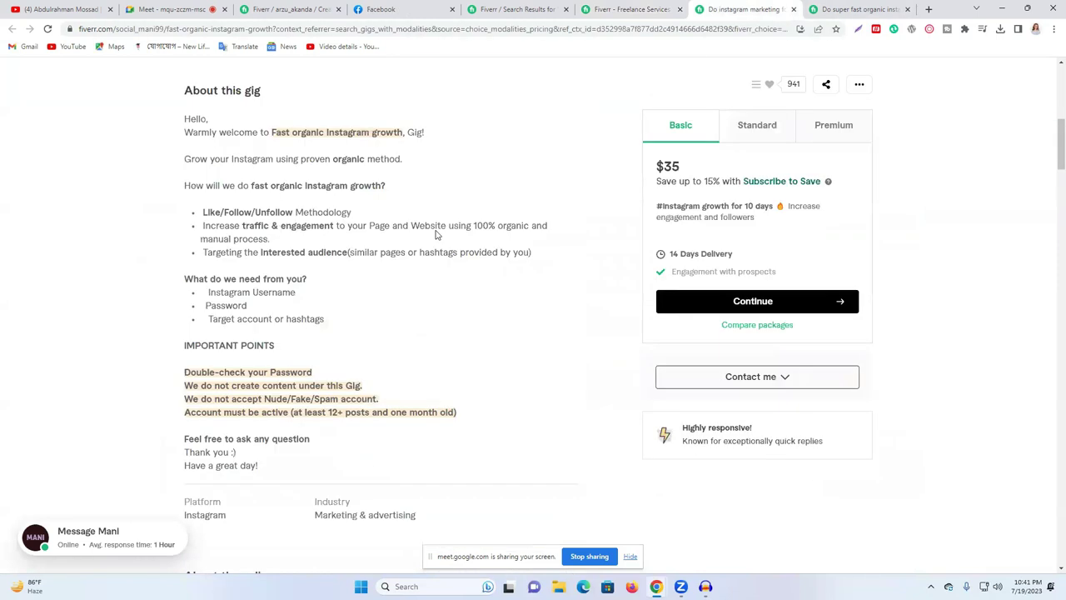
scroll(425, 228, down, 5)
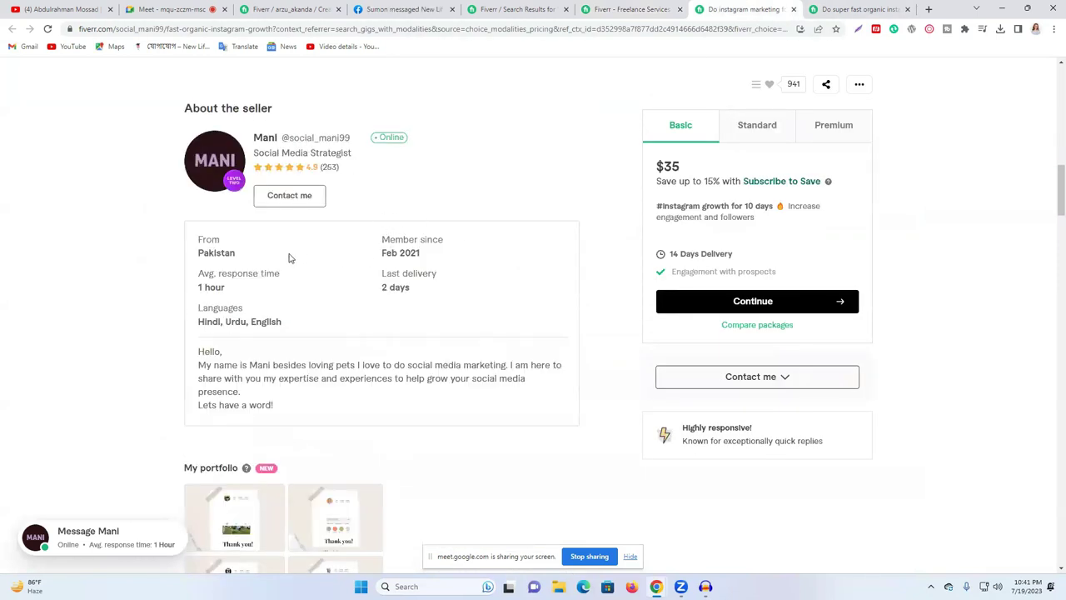
double_click(217, 252)
double_click(409, 253)
triple_click(402, 253)
double_click(330, 167)
Step: Switch to the super fast organic Instagram growth gig and check the seller's country and member-since date
click(814, 10)
scroll(234, 221, down, 10)
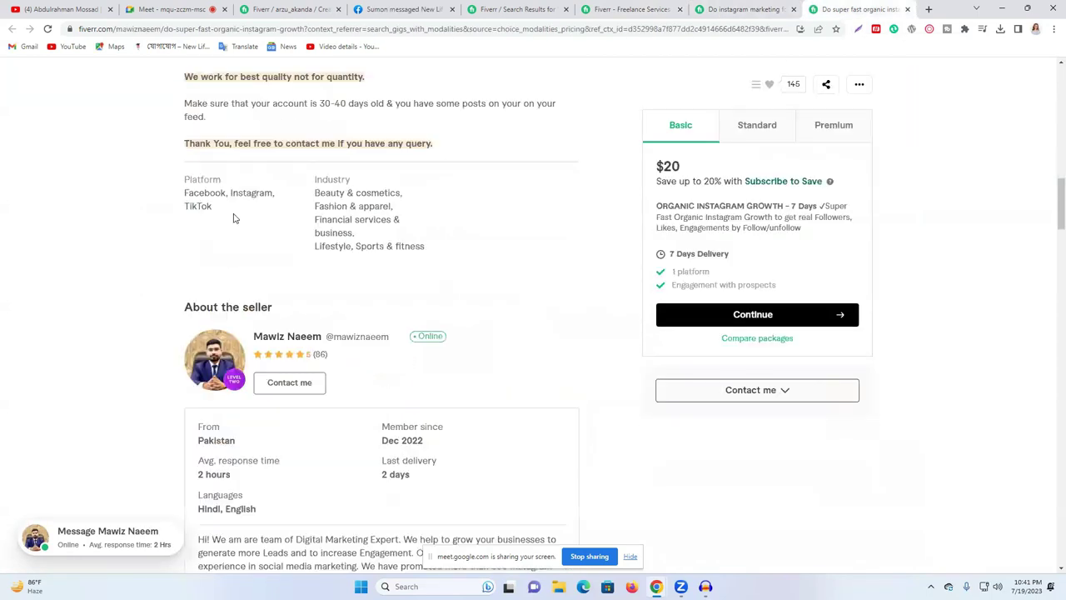
double_click(223, 241)
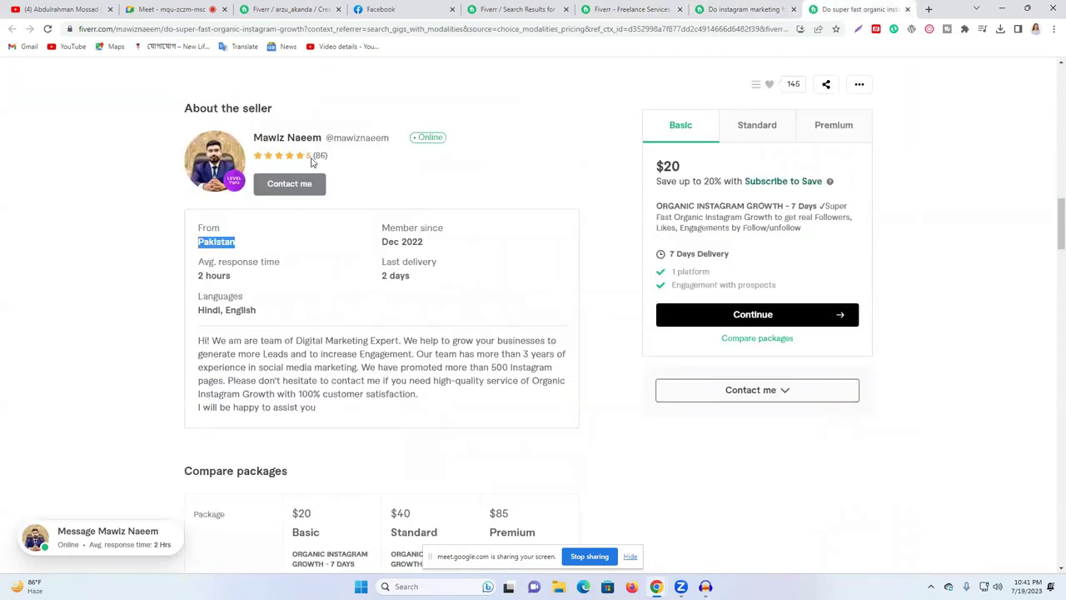
click(362, 193)
triple_click(414, 242)
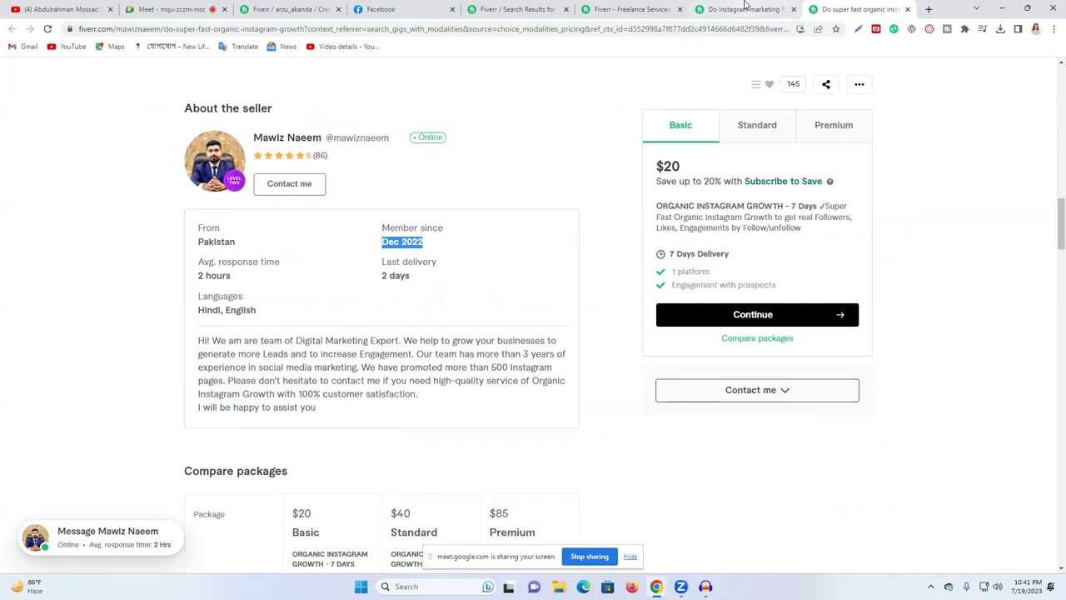
Step: Revisit the fast organic growth gig and the Top Rated seller's profile, and return to the instagram promotion search results
click(745, 9)
scroll(626, 186, up, 5)
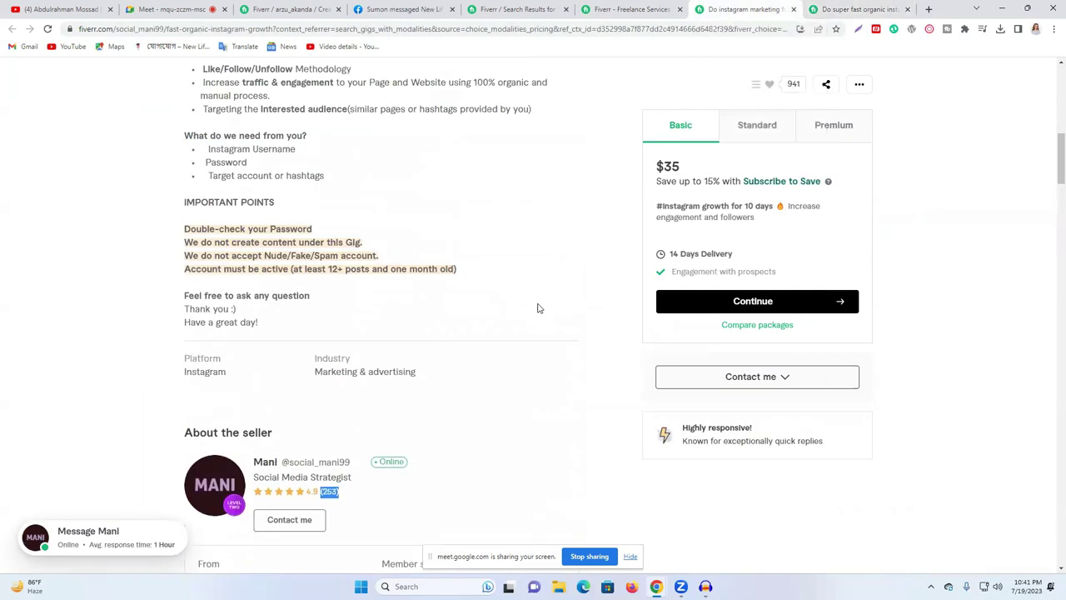
click(645, 9)
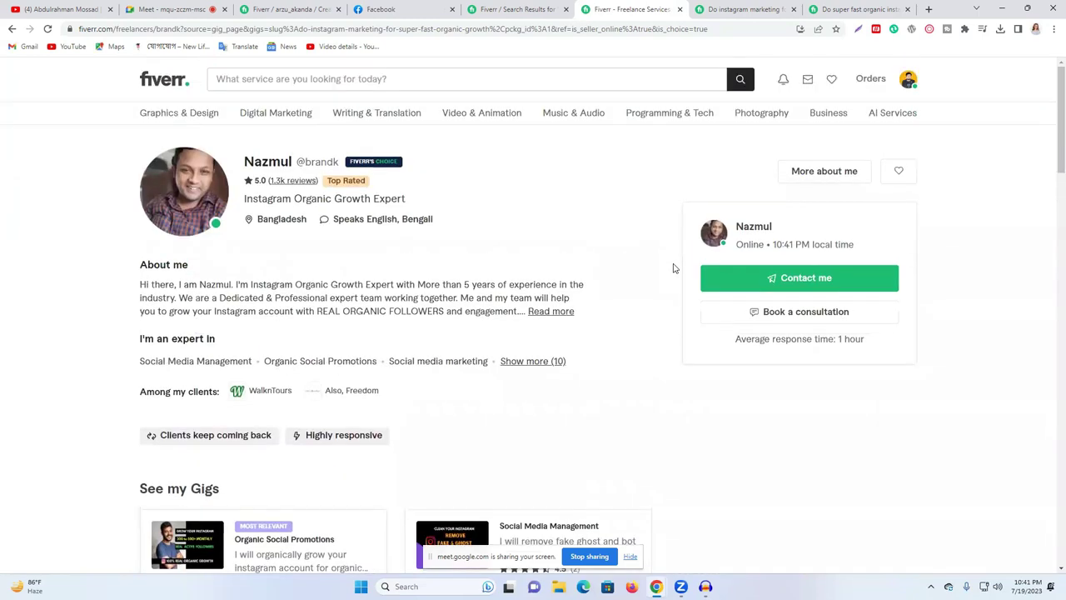
click(491, 8)
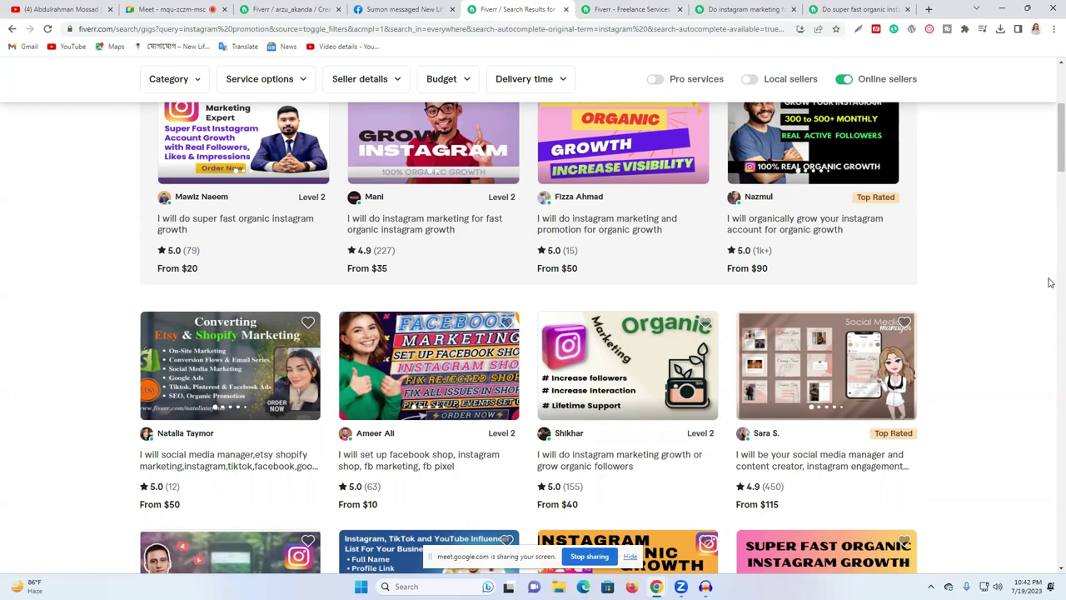
Step: Switch to Facebook, check the list of recent Messenger chats and close it
click(175, 9)
click(405, 9)
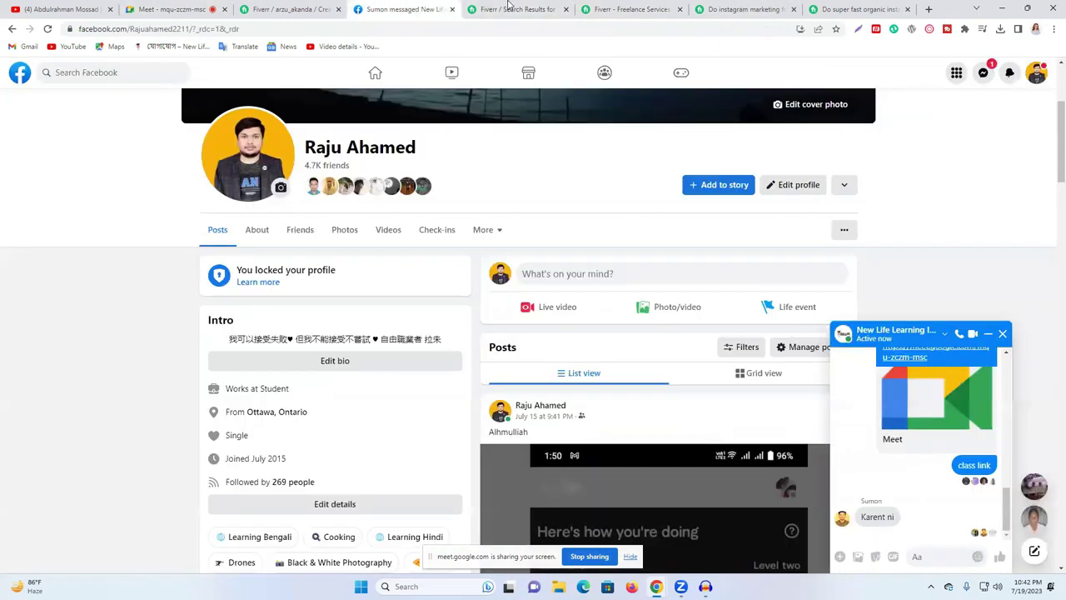
click(509, 7)
click(390, 8)
click(981, 78)
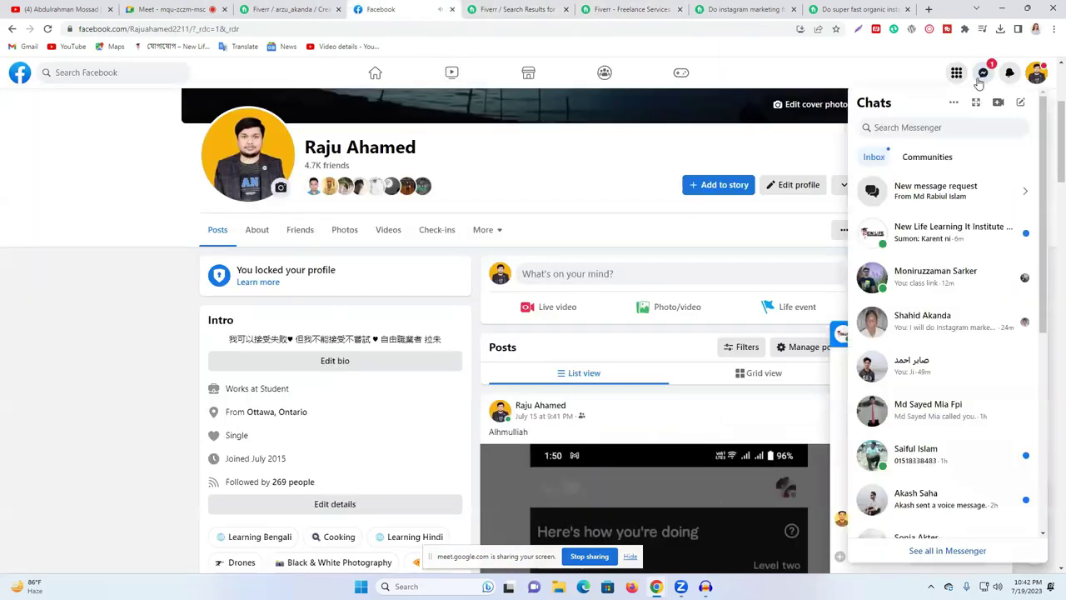
click(625, 192)
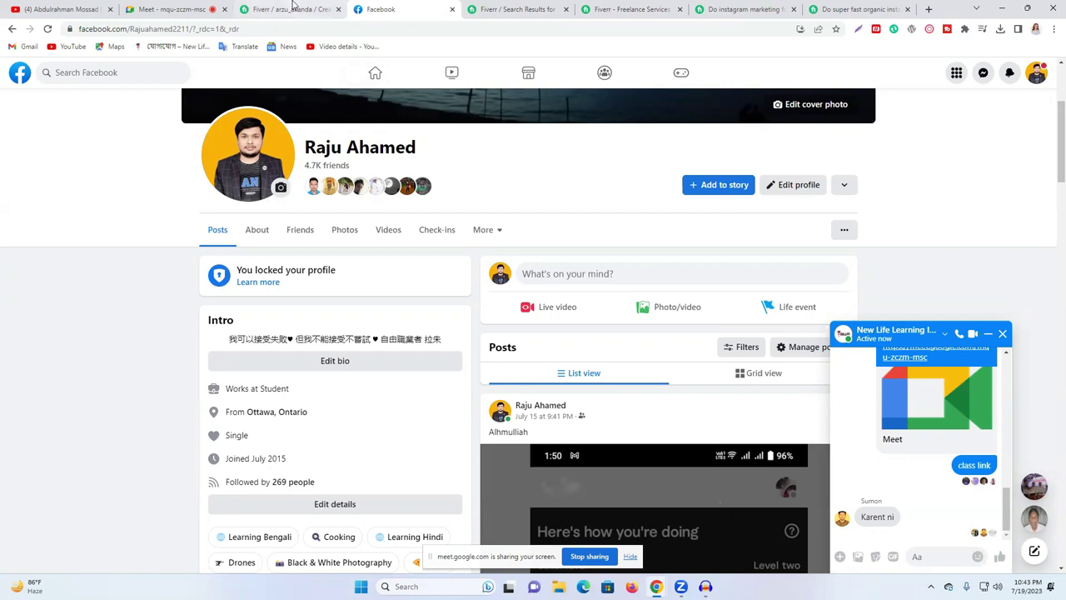
Step: Return to the instagram promotion results on Fiverr and reopen the organic growth gig from the Top Rated seller's profile
click(321, 19)
click(504, 9)
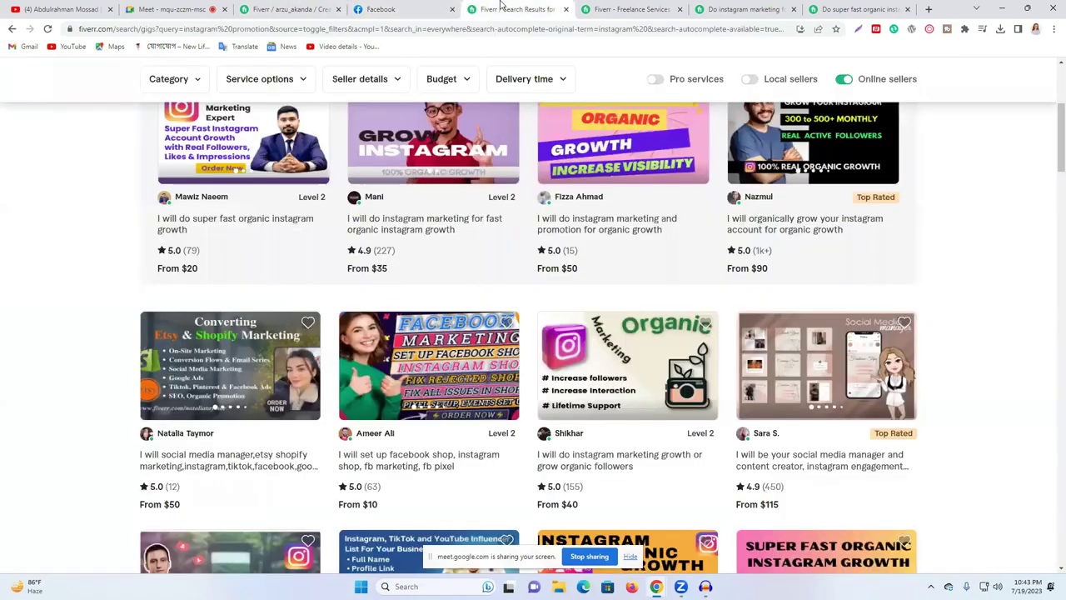
scroll(1050, 322, up, 3)
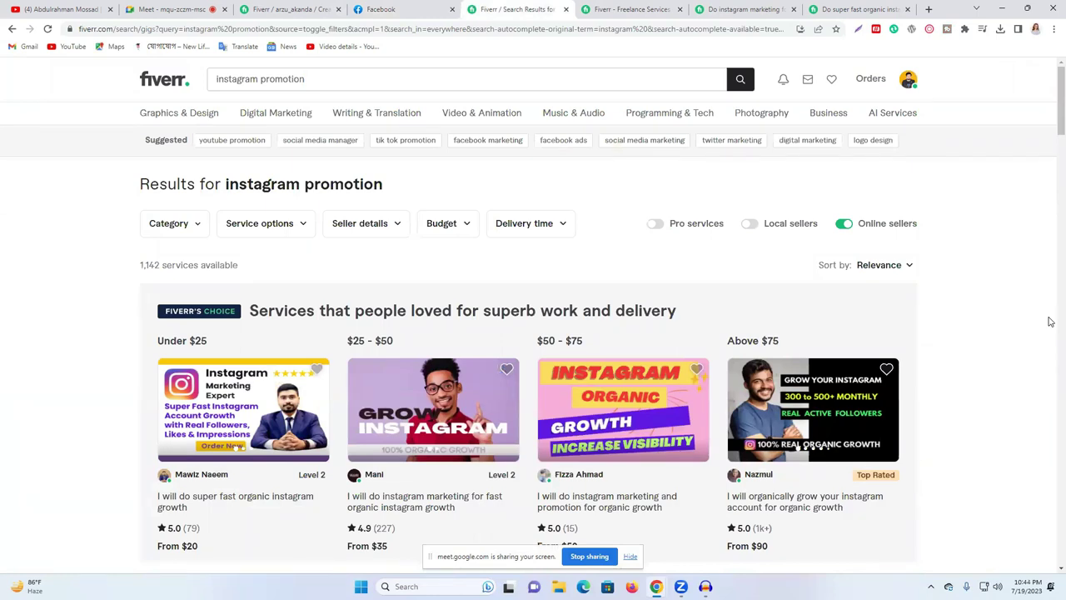
click(640, 9)
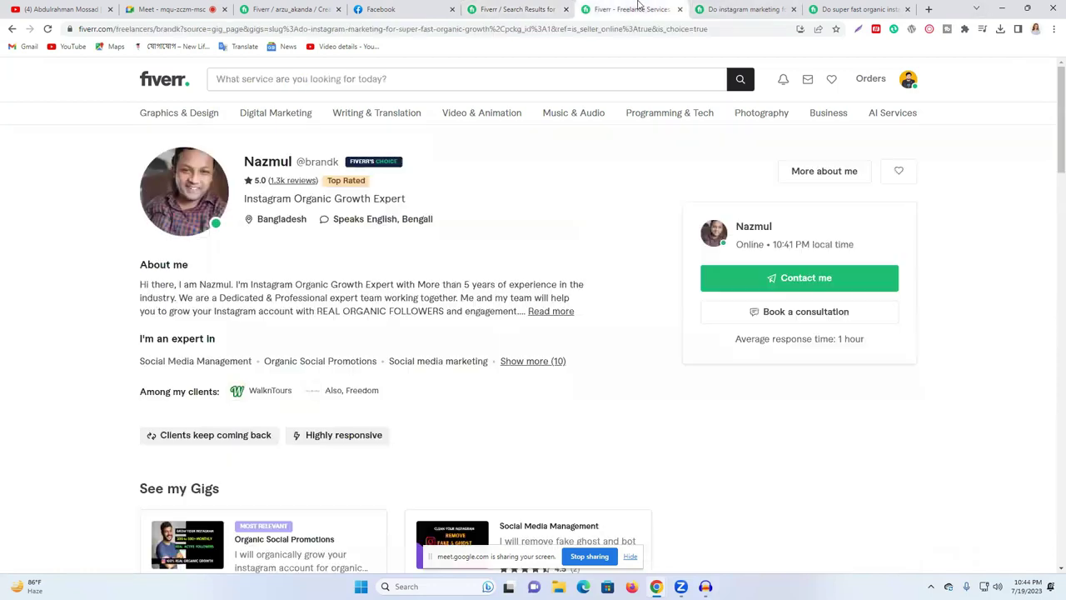
scroll(364, 385, down, 4)
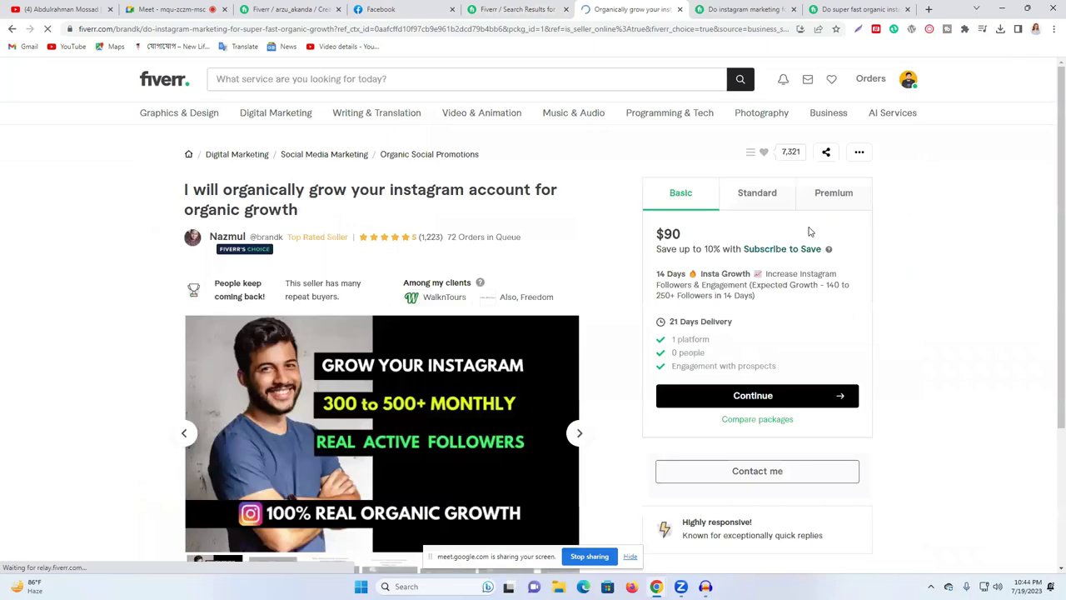
Step: Check the gig's number of orders in queue and the price of its Standard package
mouse_move(452, 238)
mouse_down()
mouse_move(524, 243)
mouse_move(469, 248)
mouse_up()
triple_click(507, 242)
click(557, 236)
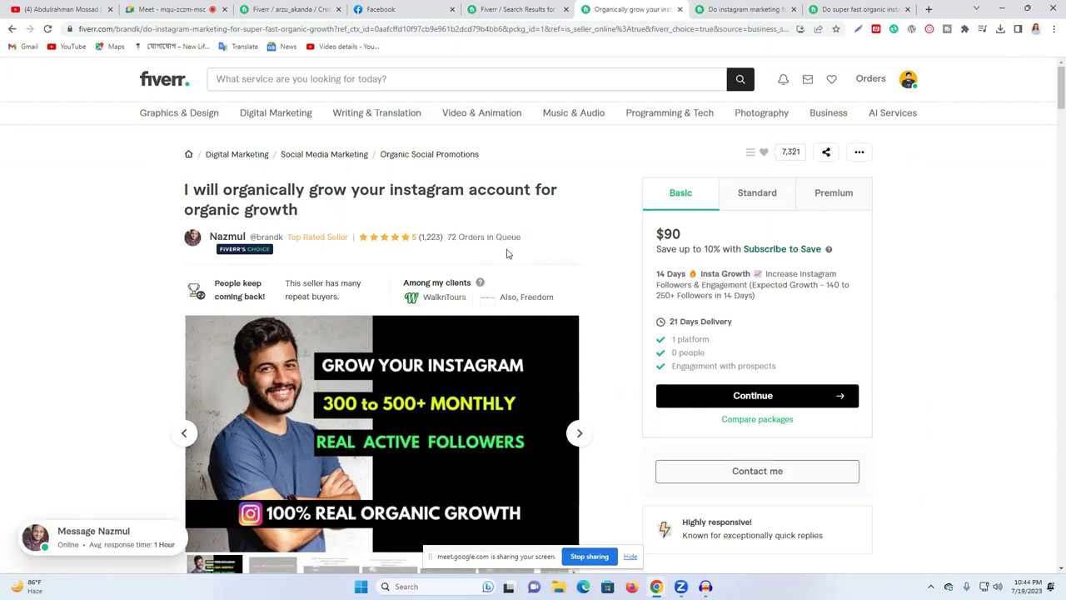
click(757, 200)
drag(697, 239, 634, 239)
click(454, 238)
triple_click(456, 238)
click(449, 242)
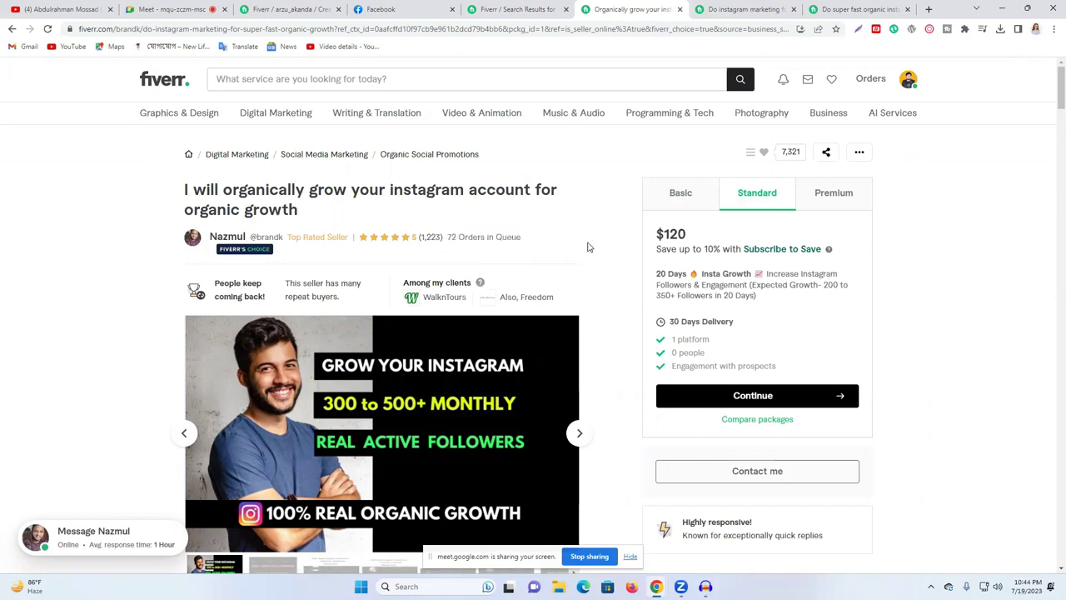
triple_click(458, 239)
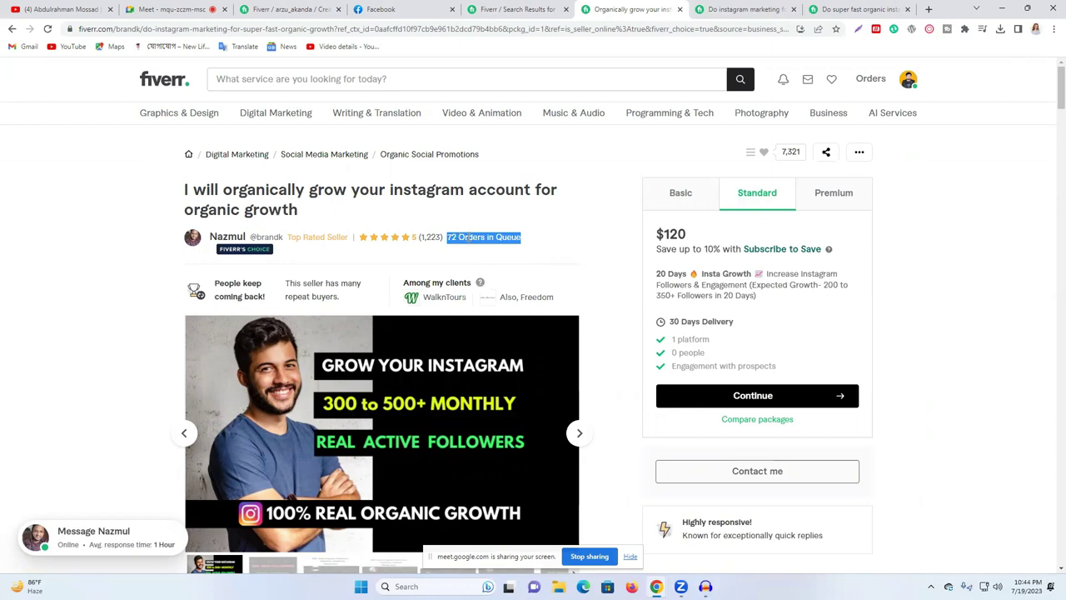
click(560, 246)
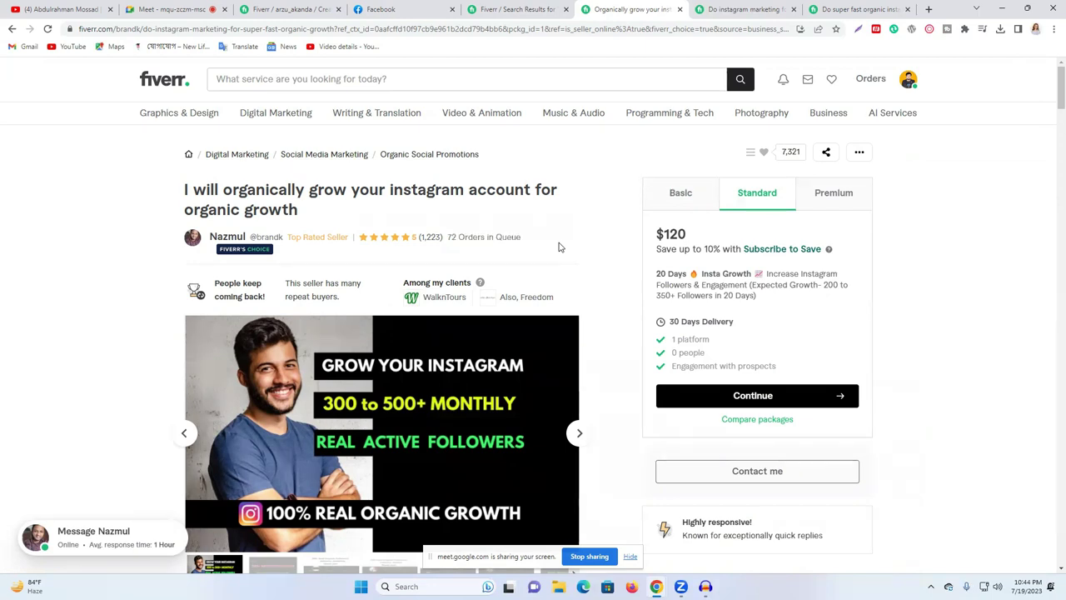
double_click(463, 236)
Step: From the instagram promotion results, open the gig "I will do instagram marketing for fast organic instagram growth" in a new browser tab
click(528, 7)
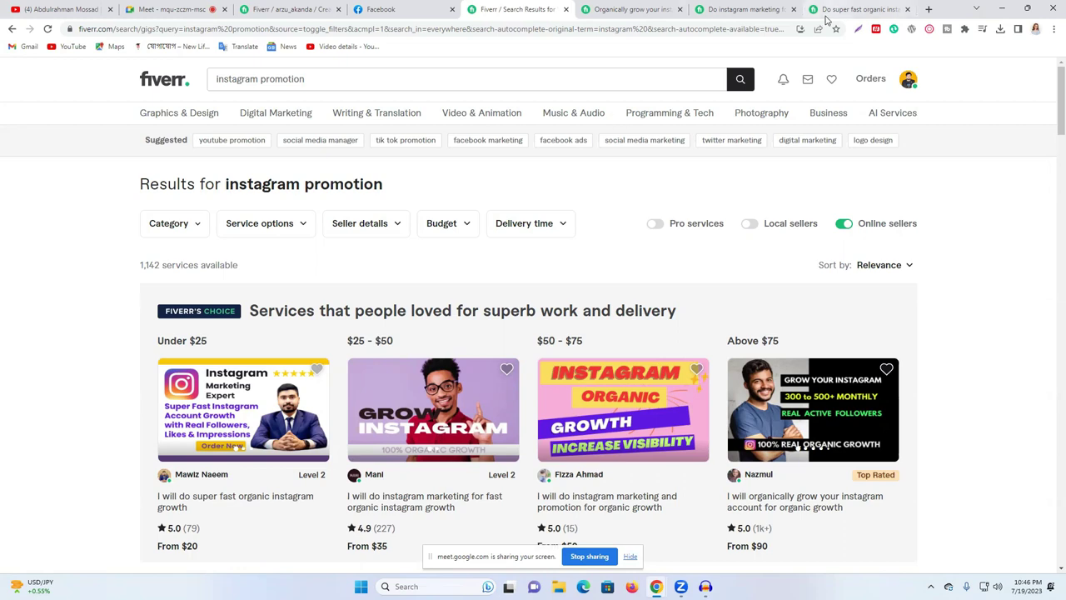
scroll(629, 200, down, 3)
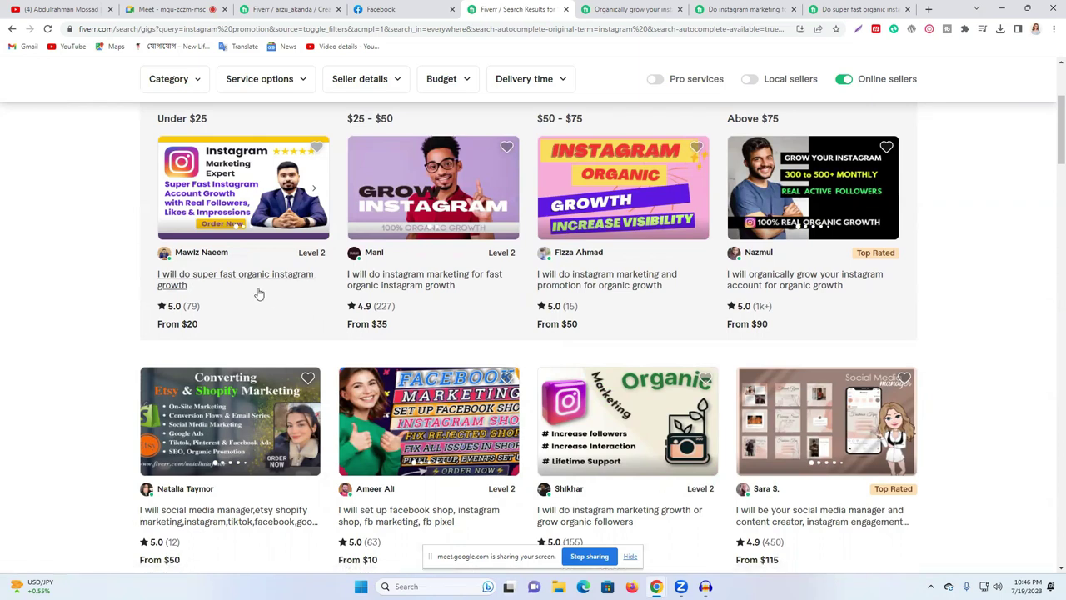
right_click(434, 288)
click(475, 294)
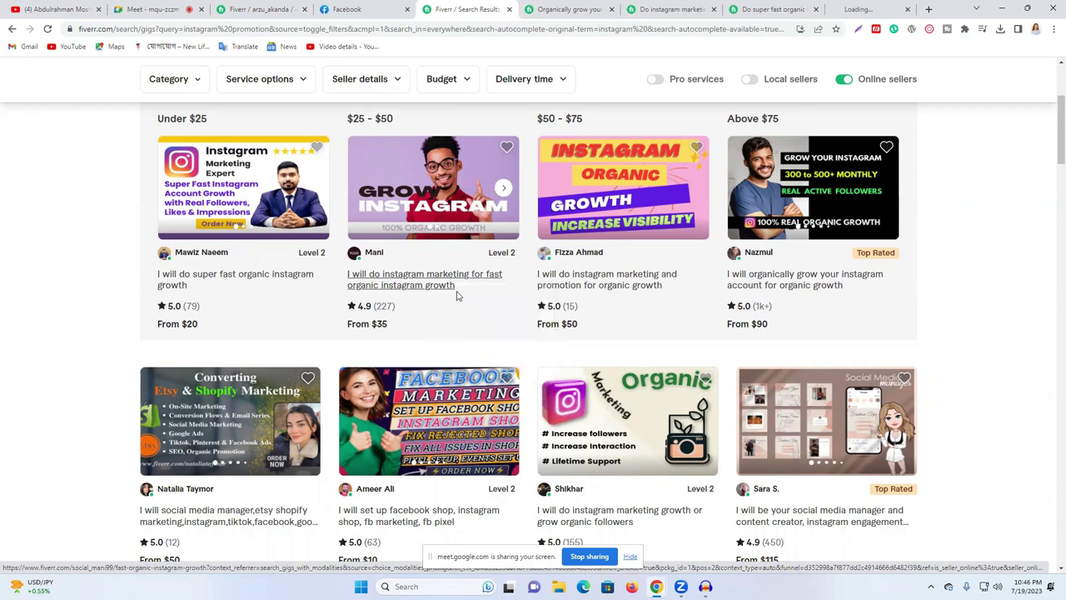
click(883, 11)
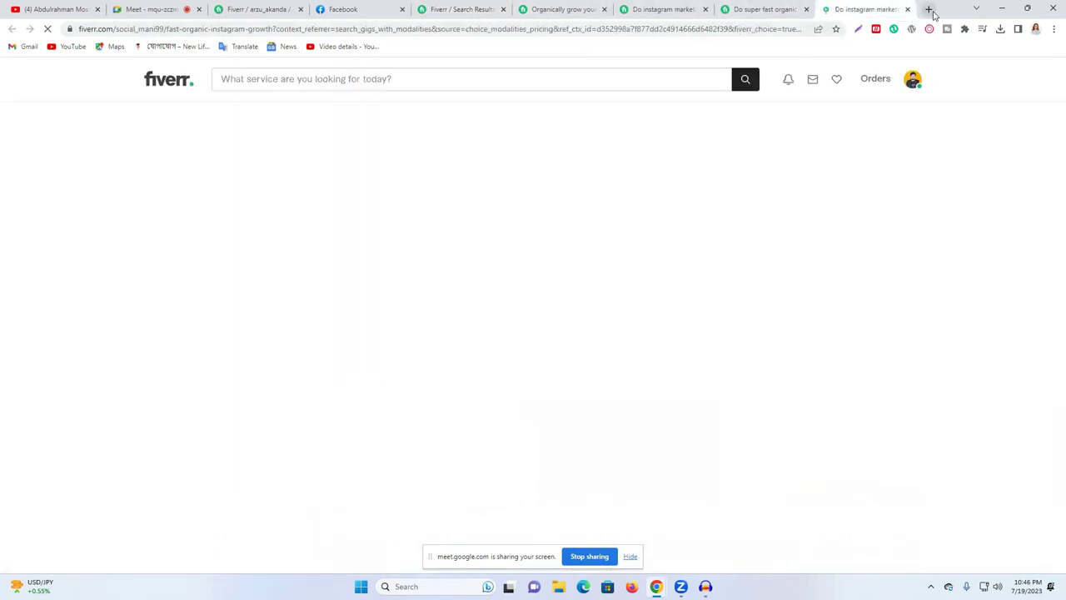
Step: Open Google Translate in another browser tab and copy the title of the fast organic Instagram growth gig
click(928, 10)
click(250, 47)
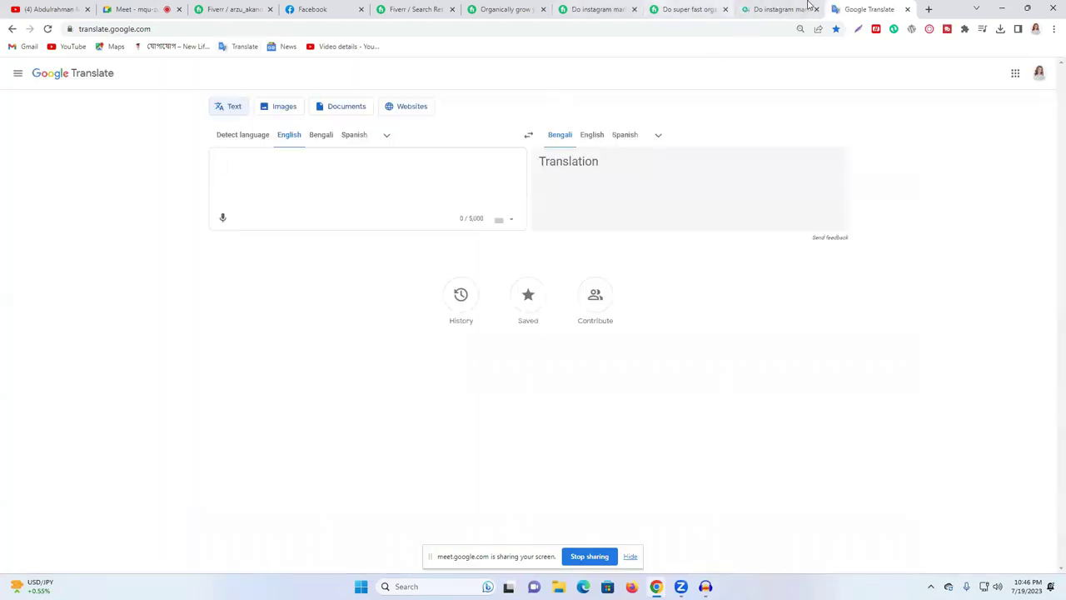
click(788, 9)
triple_click(436, 193)
key(ctrl+c)
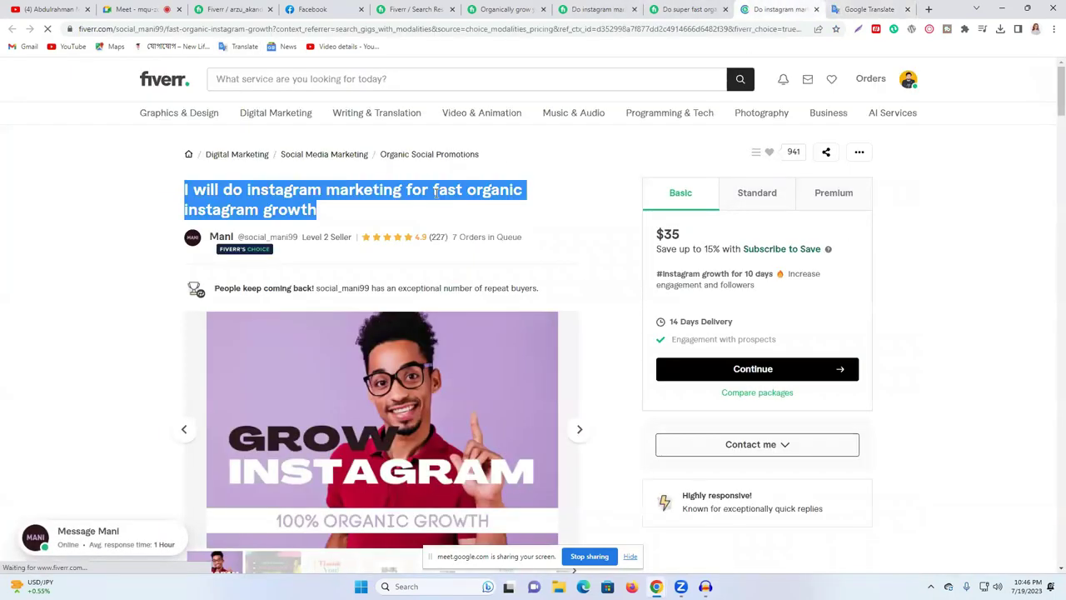
right_click(436, 192)
click(450, 205)
Step: Translate the copied title "I will do instagram marketing for fast organic instagram growth" from English to Bengali in Google Translate
key(ctrl+Tab)
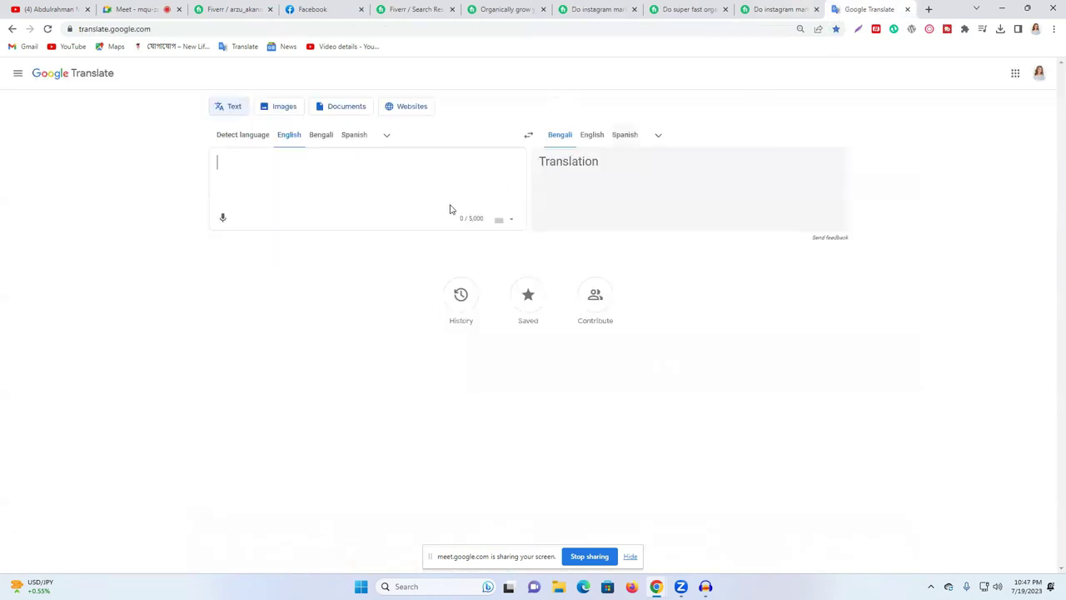
key(ctrl+v)
key(Return)
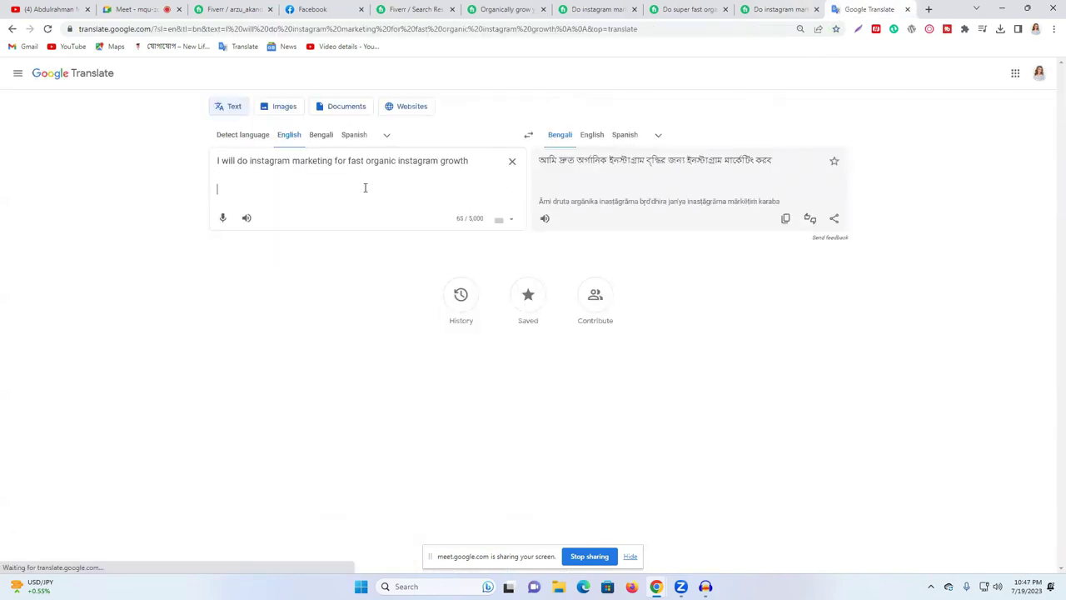
Step: Look at the new gig's creation page and return to Google Translate to highlight "instagram marketing" in the title
click(238, 7)
drag(245, 131, 538, 378)
click(537, 377)
click(866, 9)
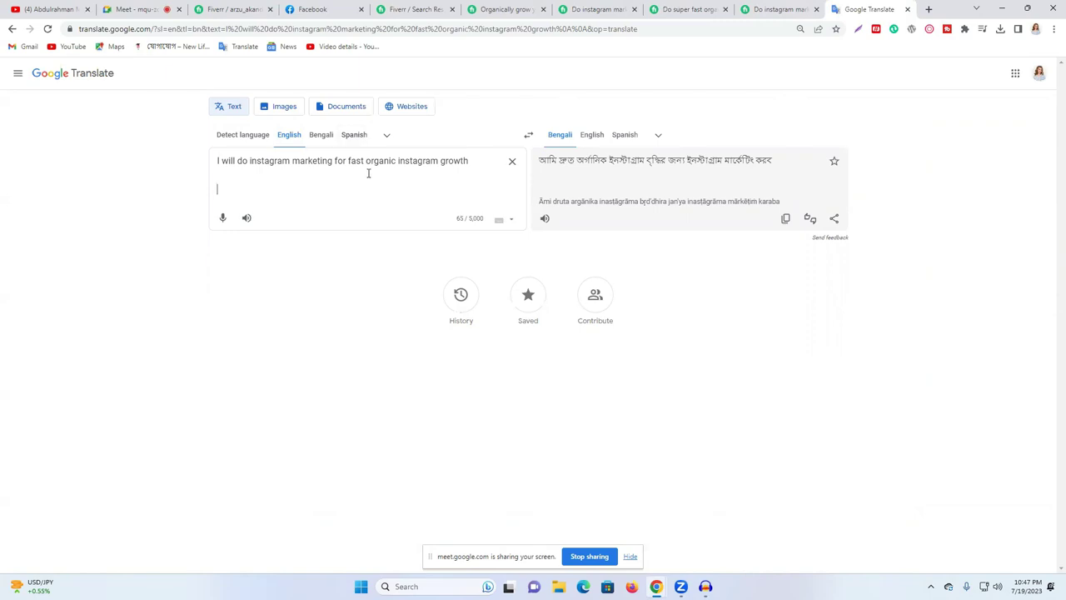
drag(248, 161, 334, 161)
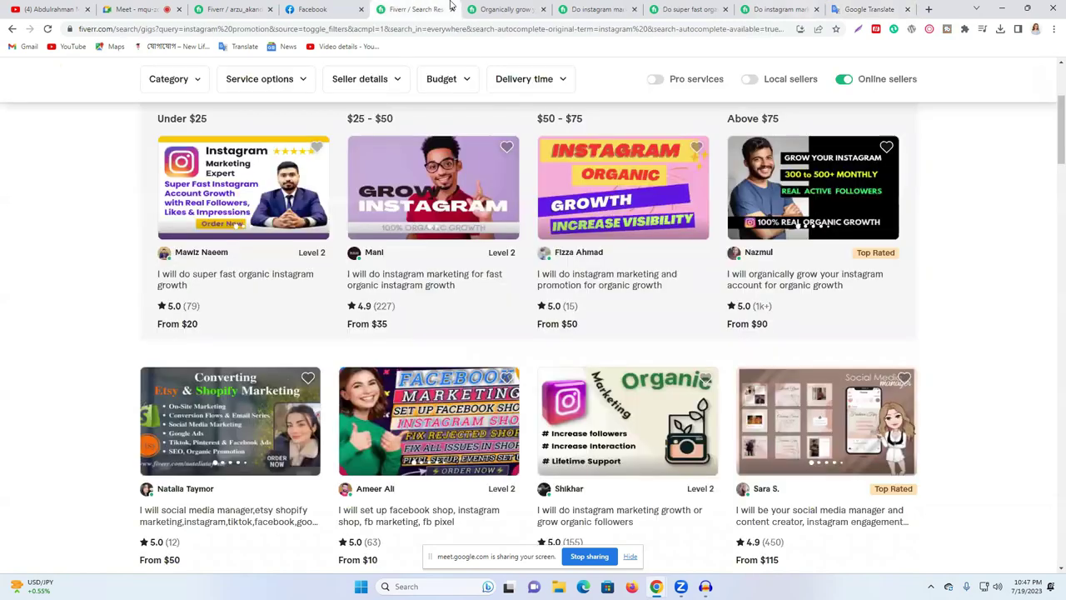
Step: Open the top-rated organic growth gig's page and examine its title by highlighting it
click(414, 9)
key(ctrl+Tab)
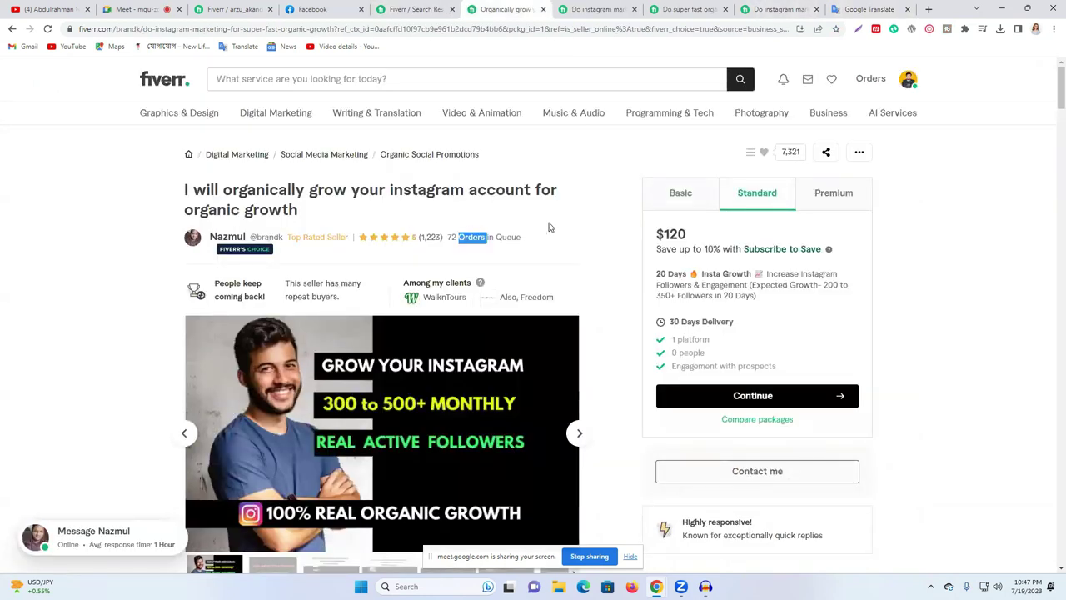
triple_click(330, 191)
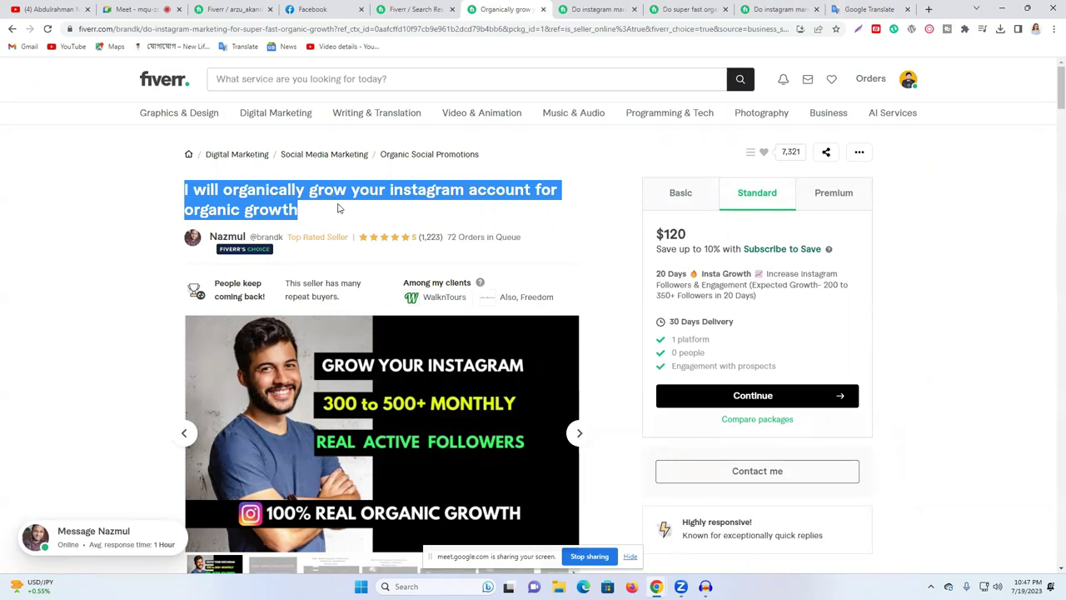
click(286, 177)
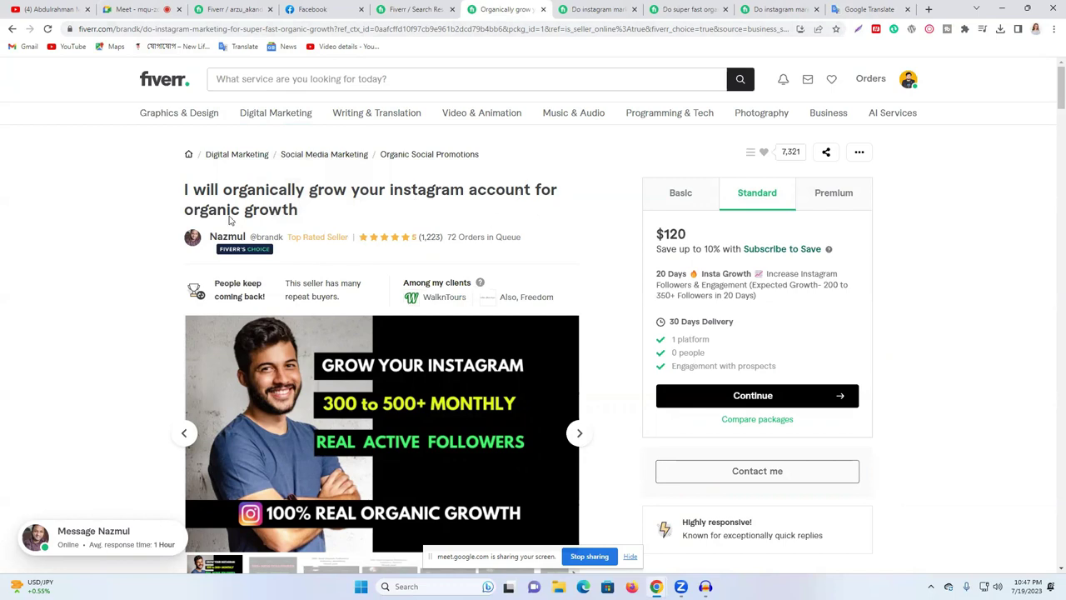
Step: Return to the instagram promotion results and compare the titles, ratings and starting prices of the listed gigs
click(417, 9)
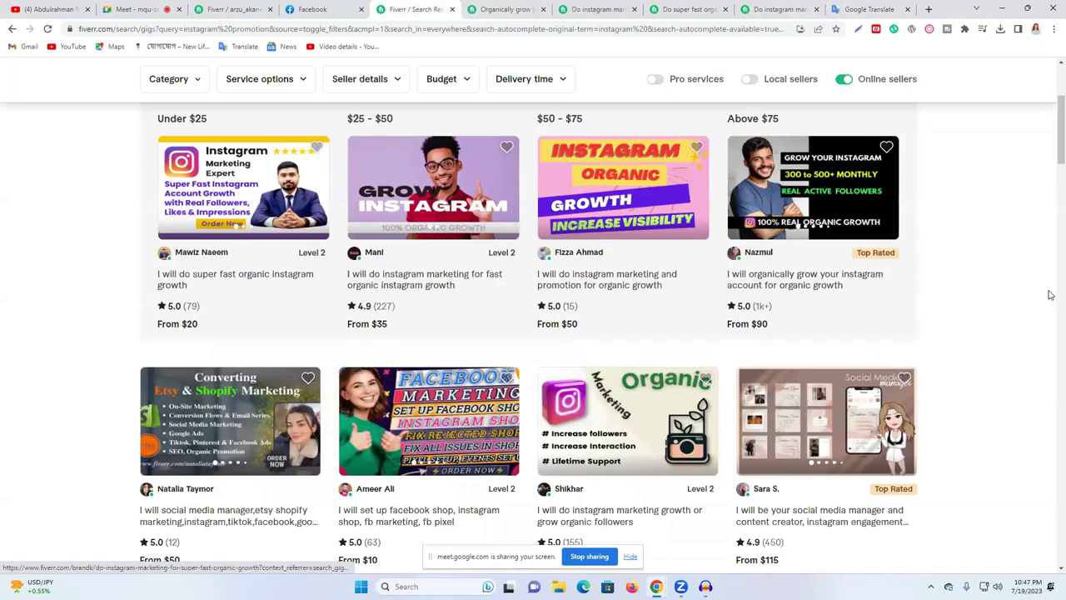
scroll(1050, 297, down, 2)
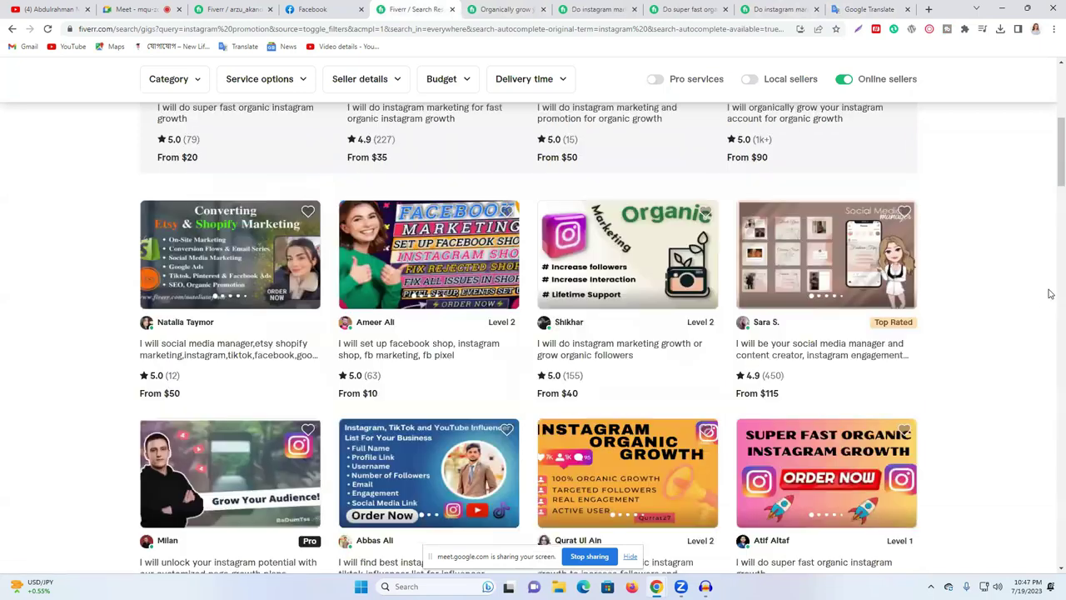
scroll(1051, 293, down, 1)
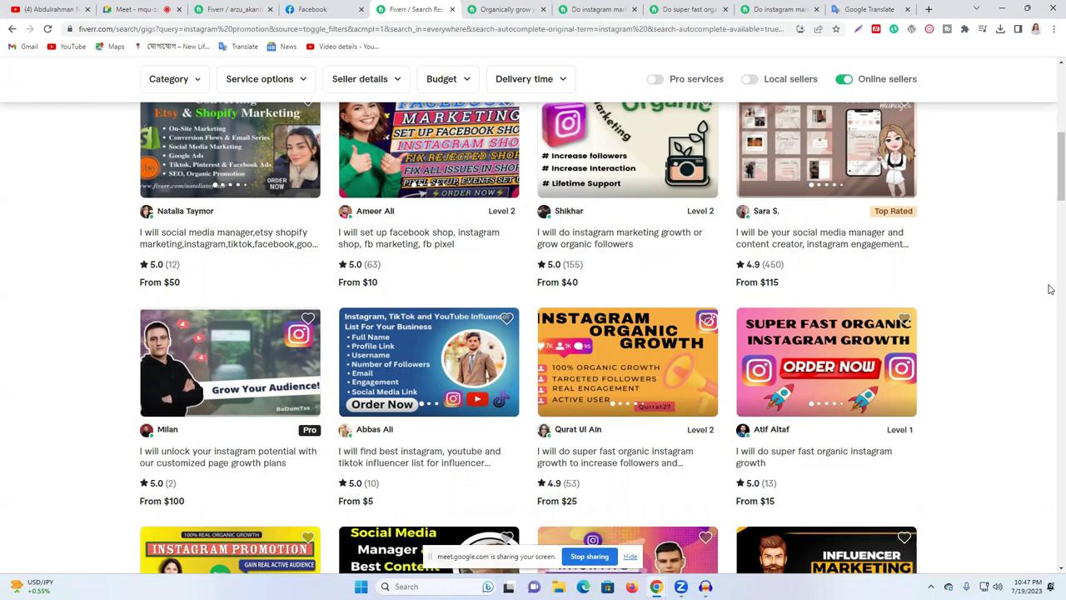
scroll(1051, 290, down, 3)
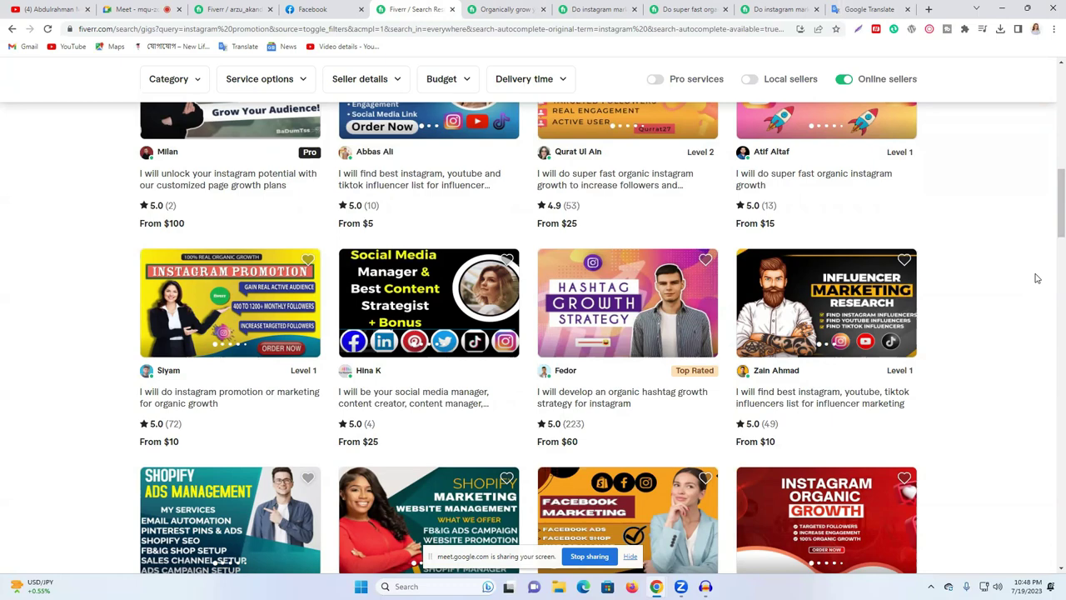
scroll(459, 269, up, 10)
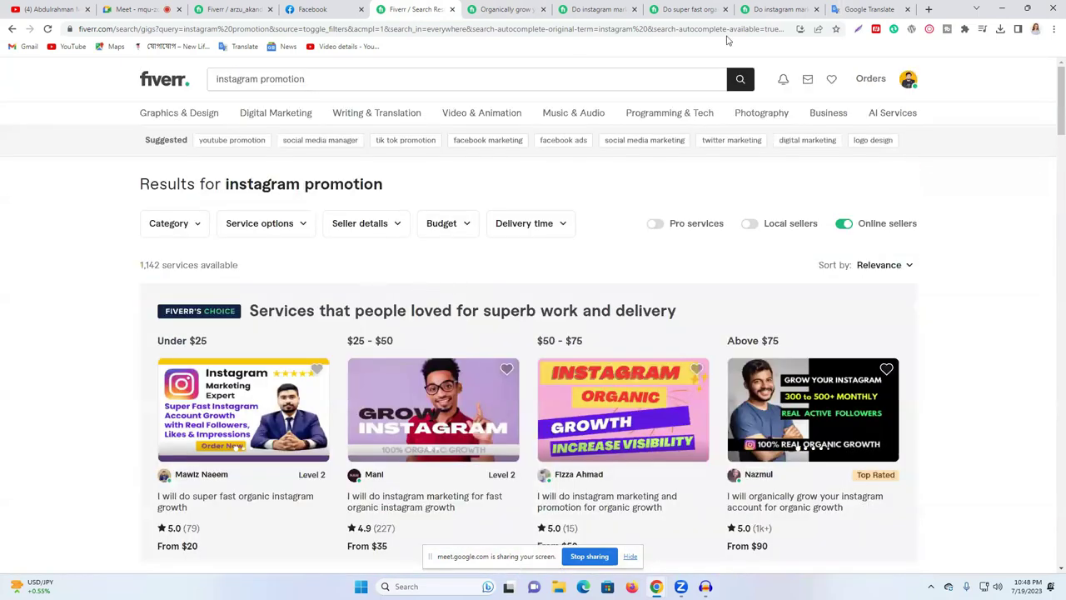
scroll(658, 229, down, 3)
Step: Review the images, description and title of the gig "I will do instagram marketing for fast organic instagram growth"
key(ctrl+Tab)
key(ctrl+Tab)
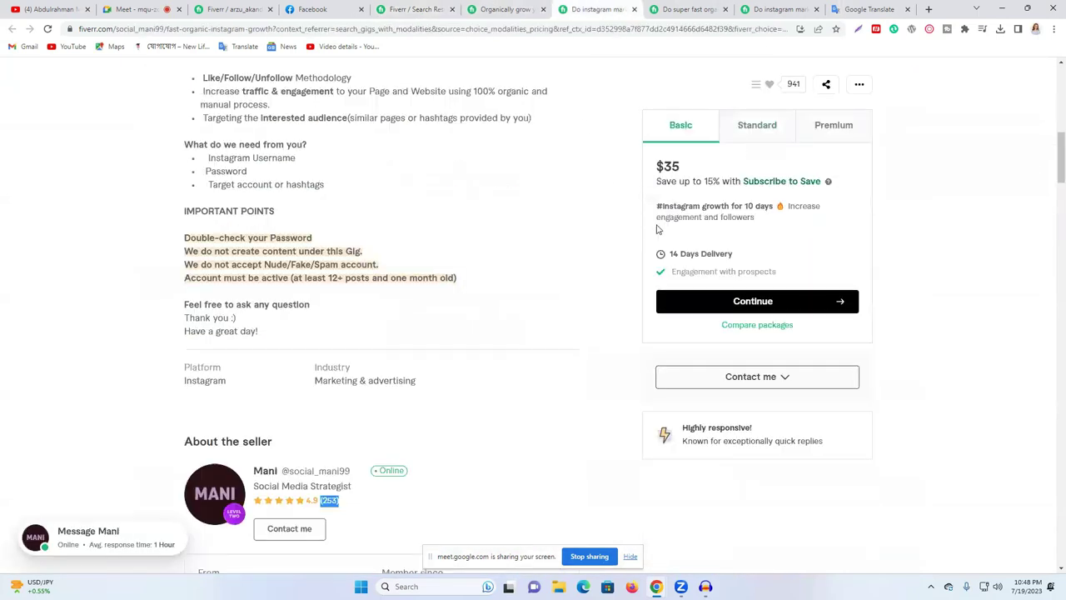
scroll(658, 229, up, 4)
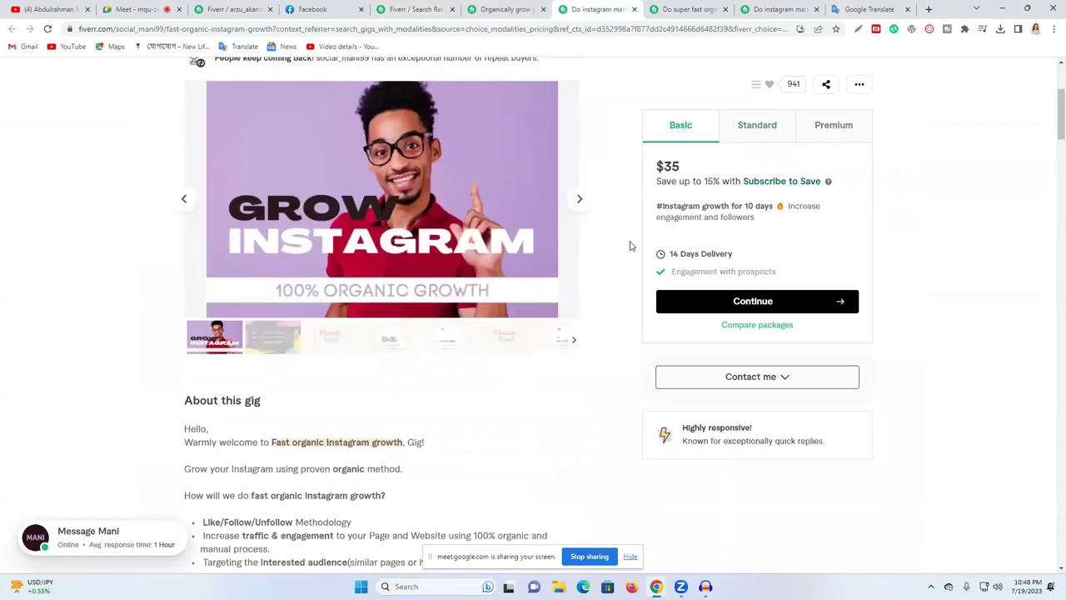
scroll(630, 246, down, 1)
scroll(638, 230, up, 3)
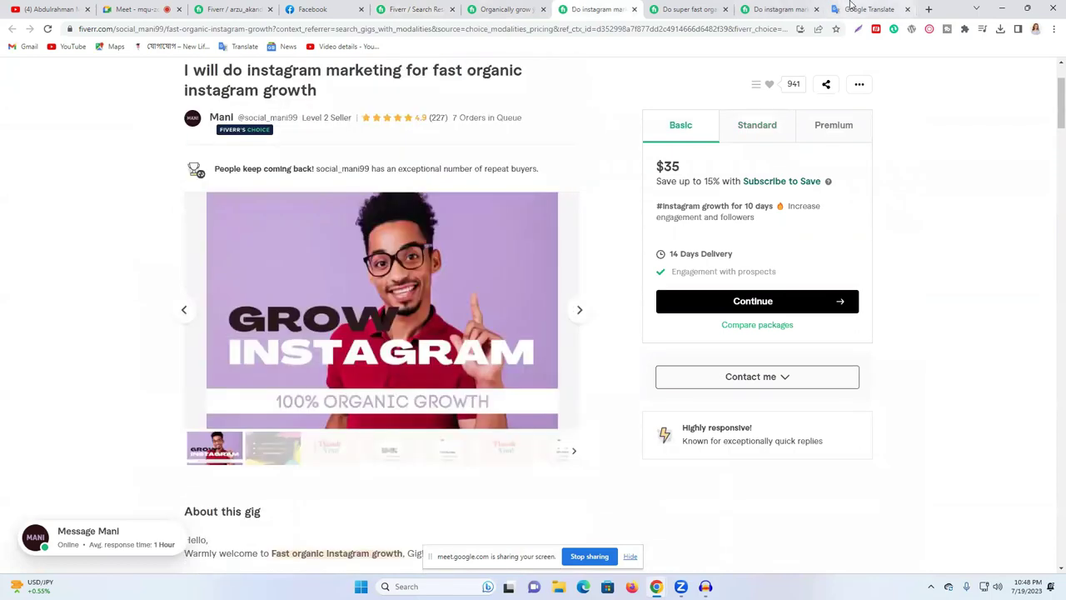
click(862, 10)
click(779, 9)
click(631, 211)
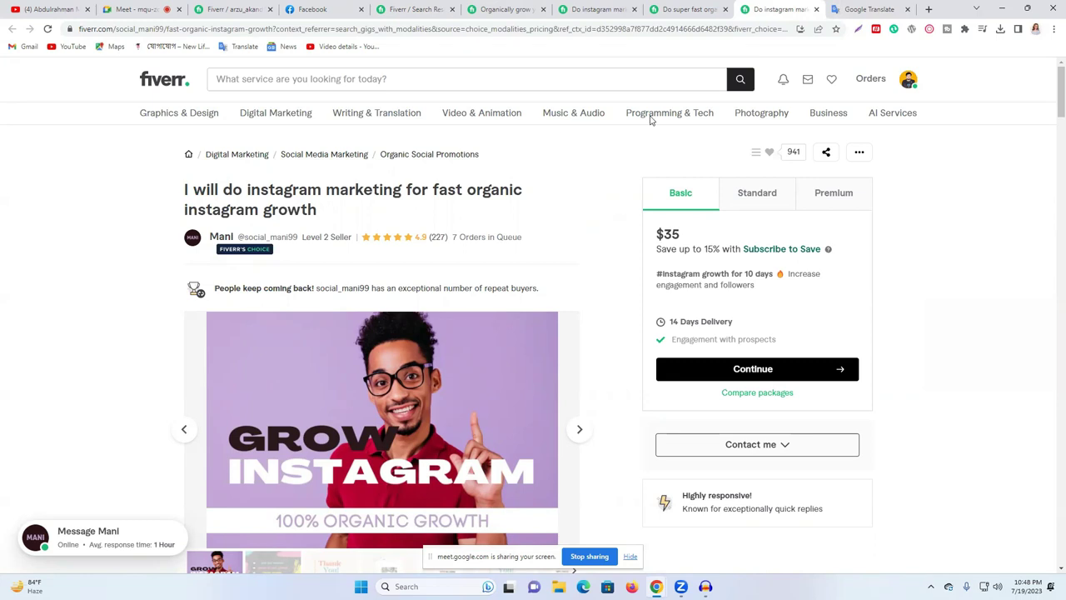
Step: Compare the super fast organic growth gig and the title in Google Translate with the instagram promotion results
click(662, 11)
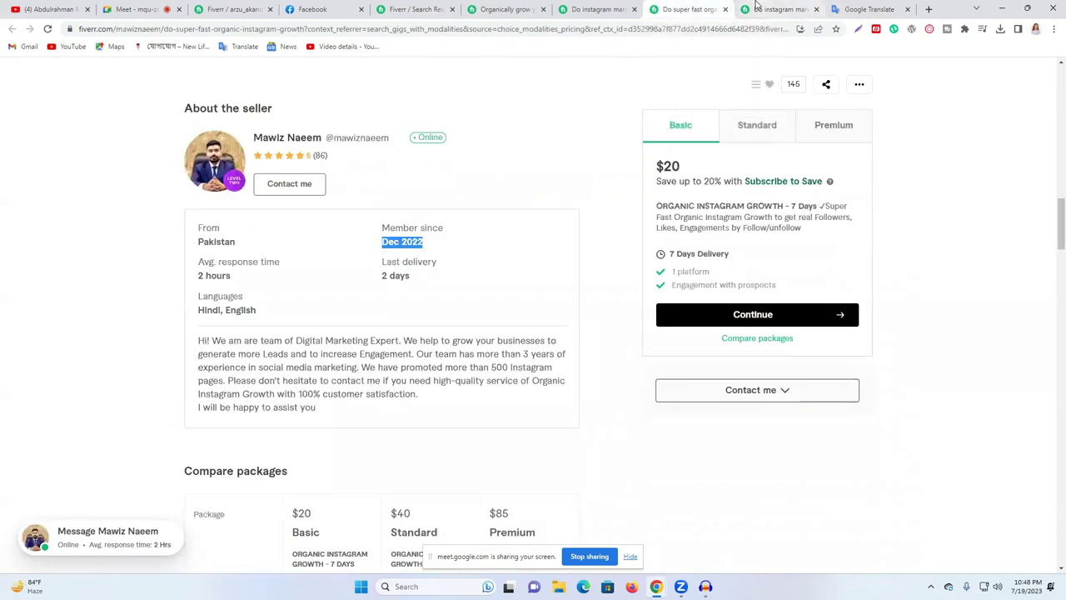
click(756, 9)
click(871, 9)
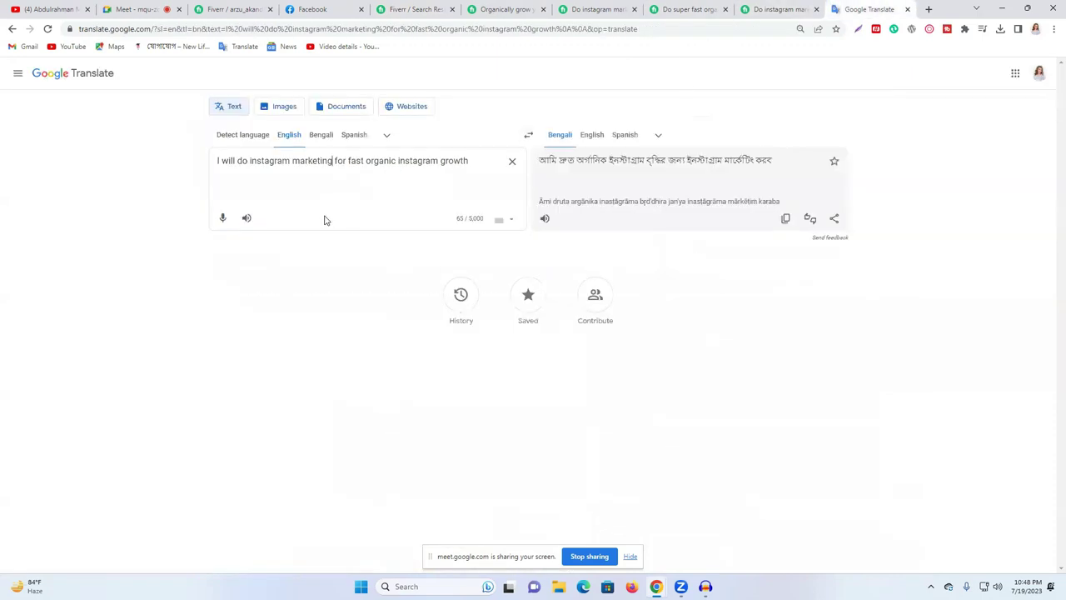
triple_click(250, 160)
click(484, 8)
click(413, 7)
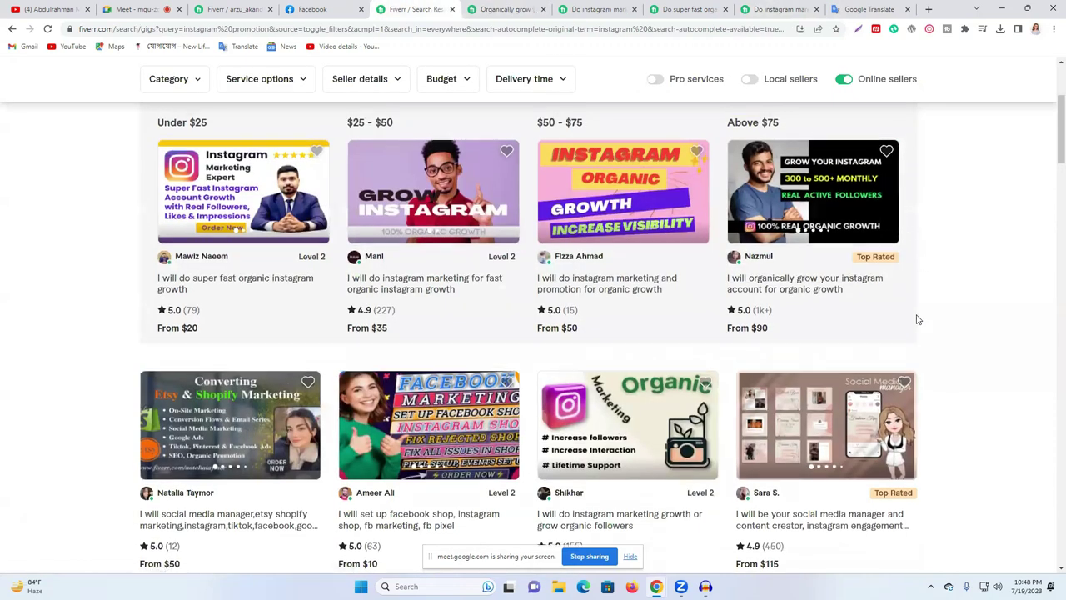
scroll(917, 318, up, 3)
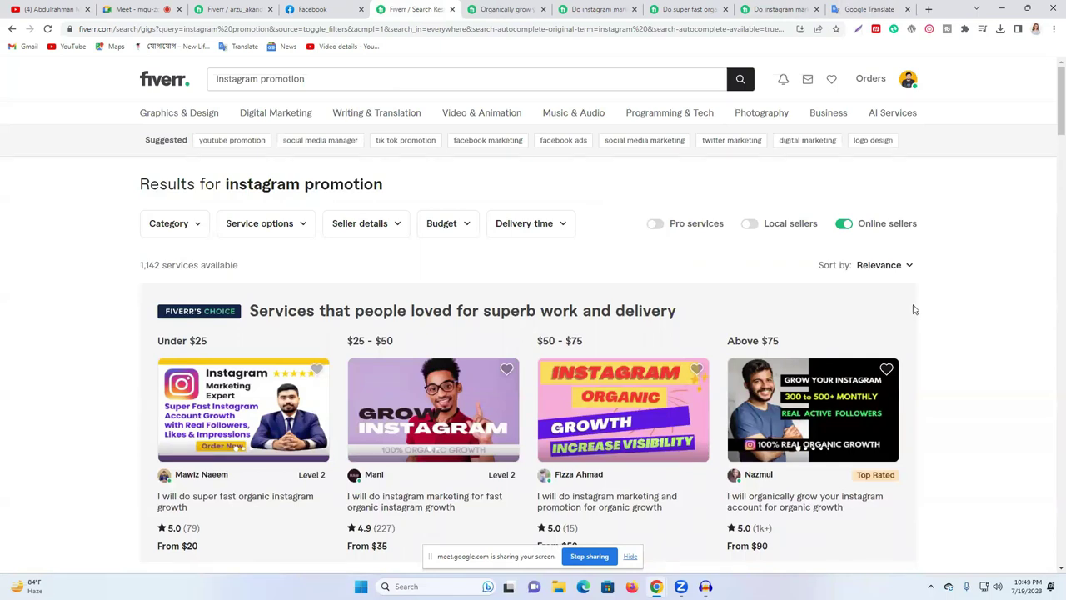
Step: Highlight keywords of the gig title in Google Translate and undo the accidental move of the letter "f"
click(867, 9)
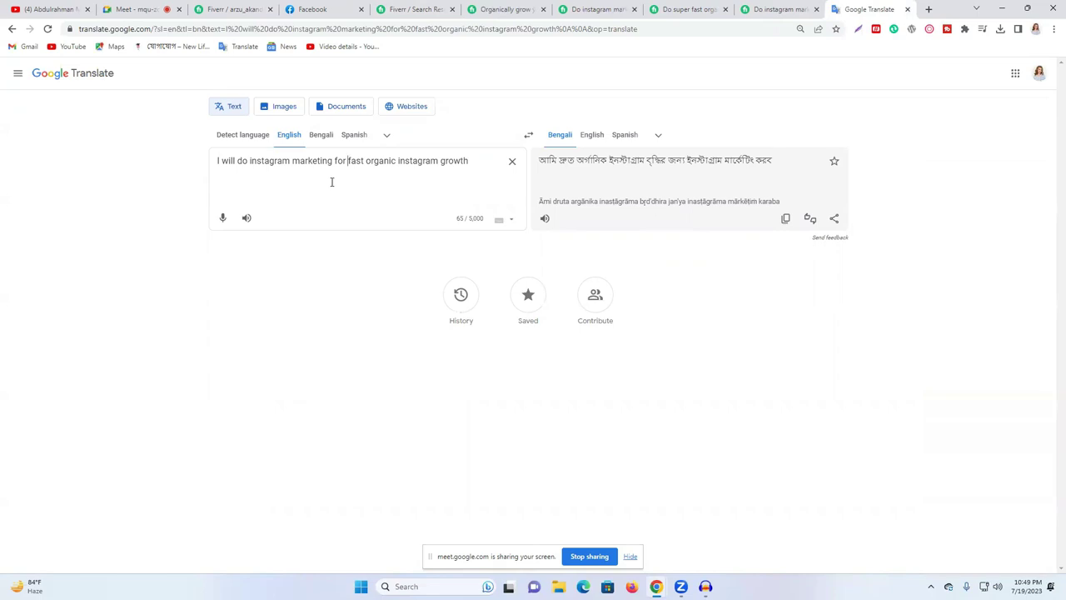
click(383, 177)
drag(250, 160, 364, 161)
click(291, 160)
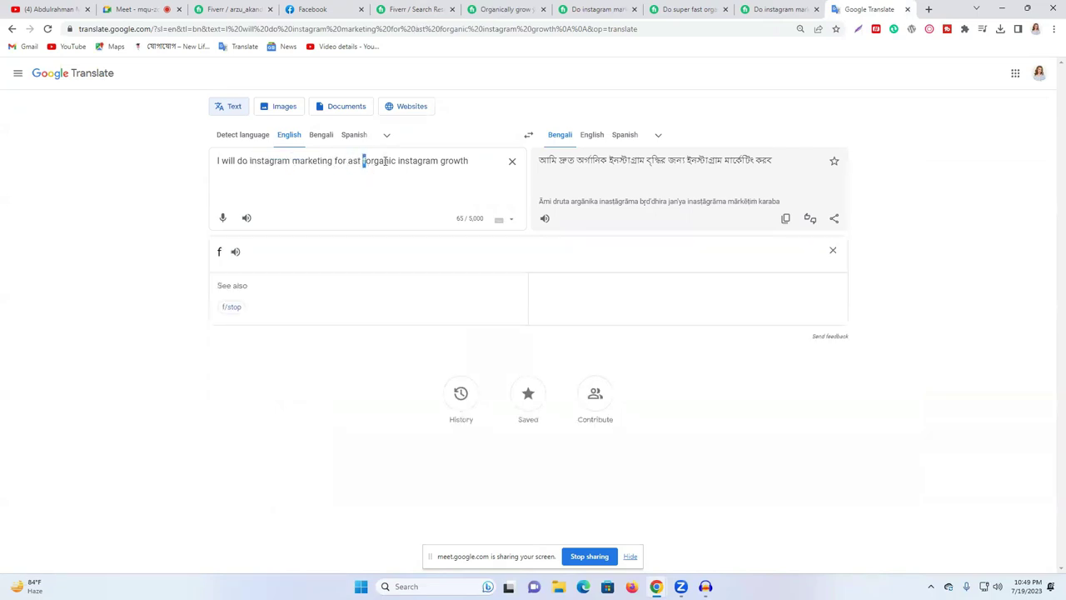
click(374, 160)
key(ctrl+z)
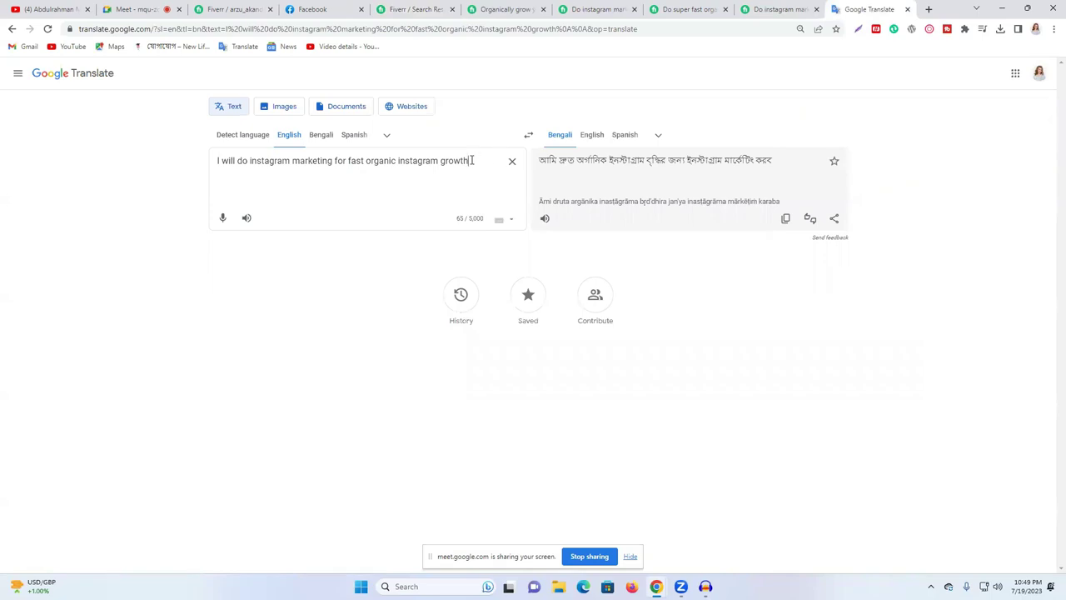
Step: Highlight "instagram growth" and "organic instagram" in the title and look up the word "growth"
drag(394, 161, 508, 164)
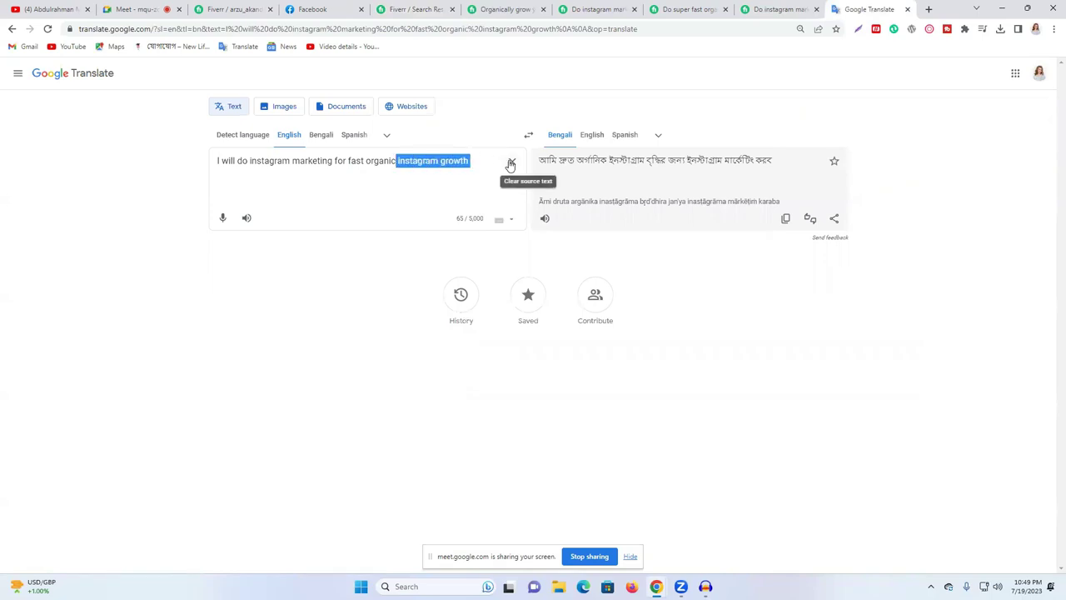
click(436, 161)
drag(368, 161, 424, 161)
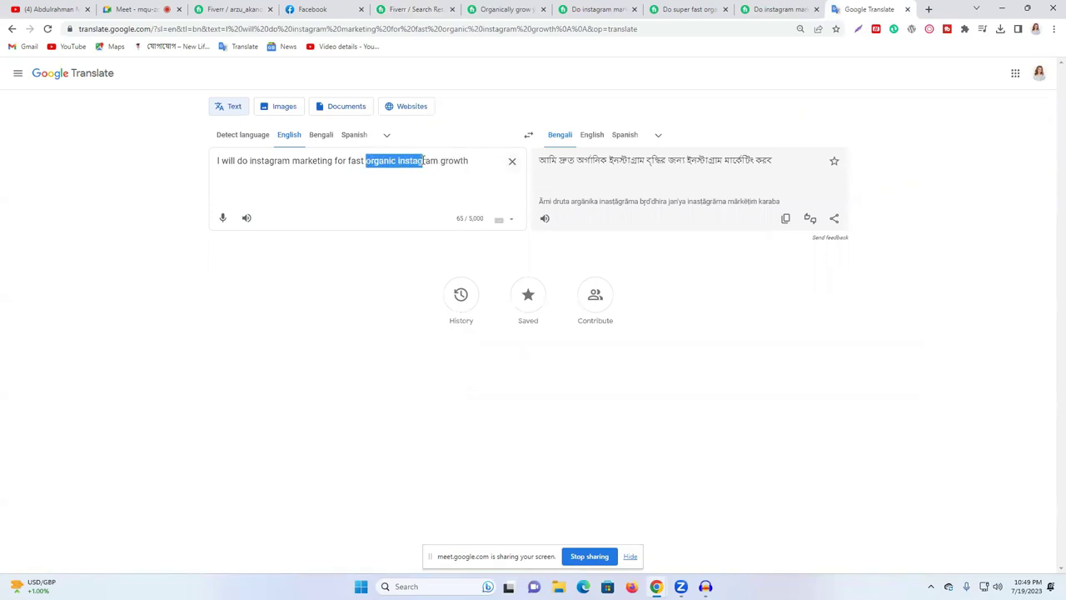
double_click(454, 161)
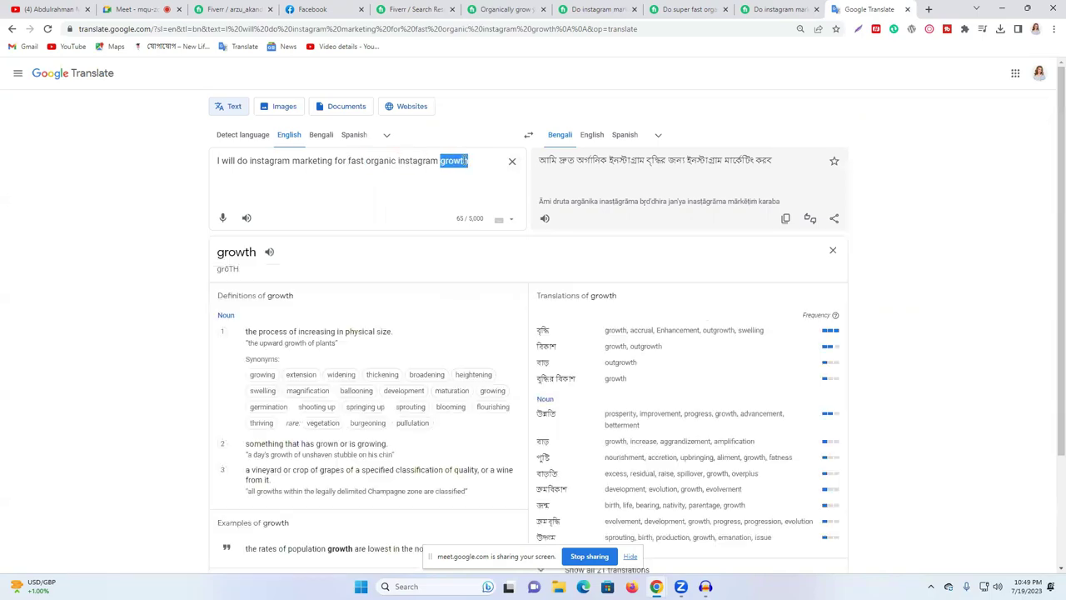
Step: Copy "organic instagram growth" from the title in Google Translate and search Fiverr for it
drag(366, 160, 472, 160)
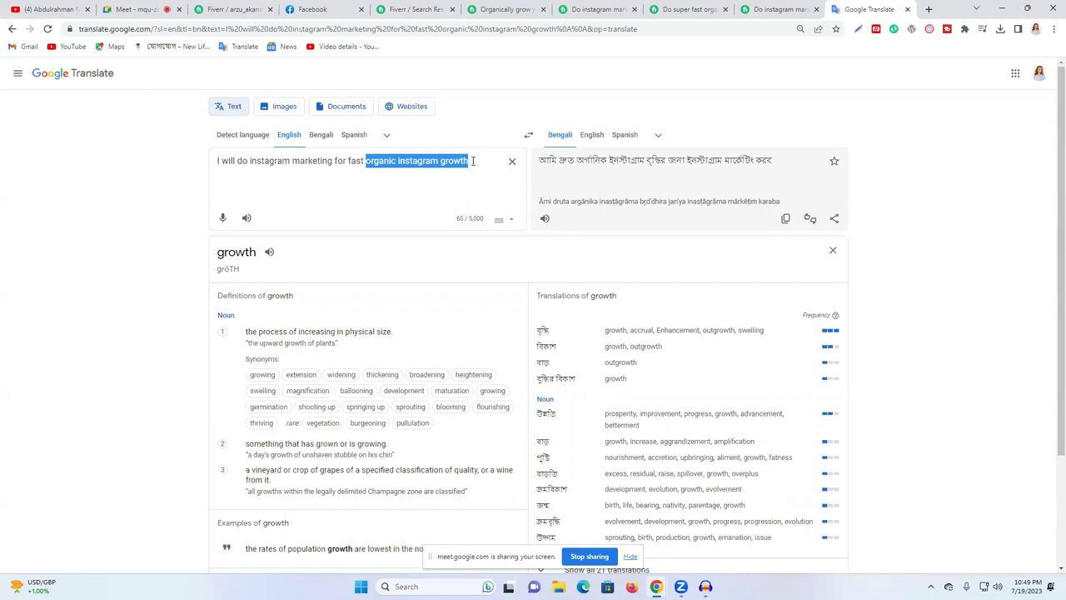
right_click(414, 161)
click(464, 203)
click(412, 9)
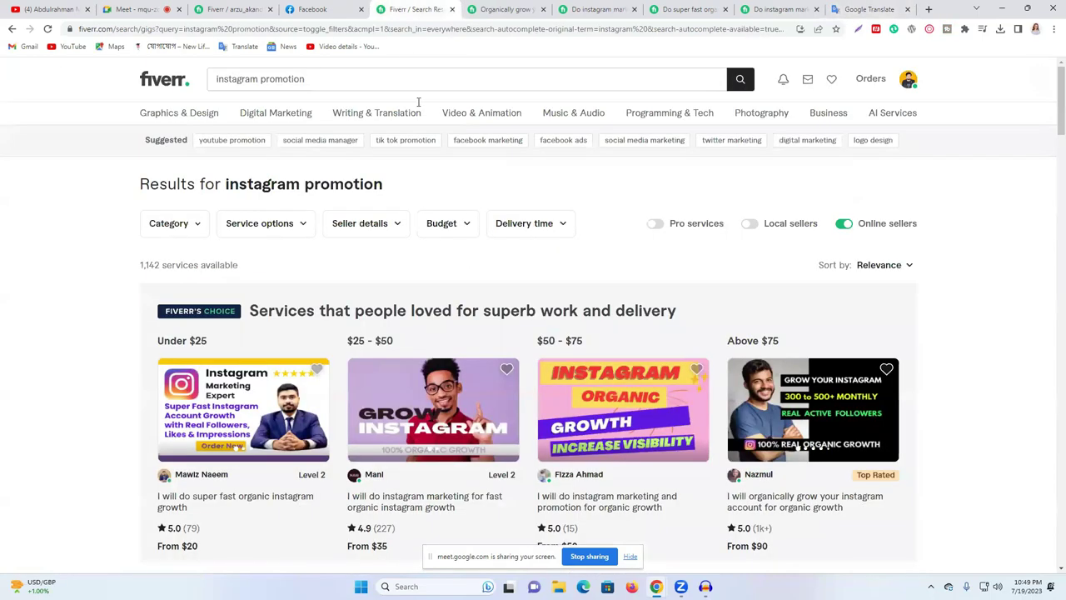
click(331, 85)
key(ctrl+a)
key(ctrl+v)
key(Return)
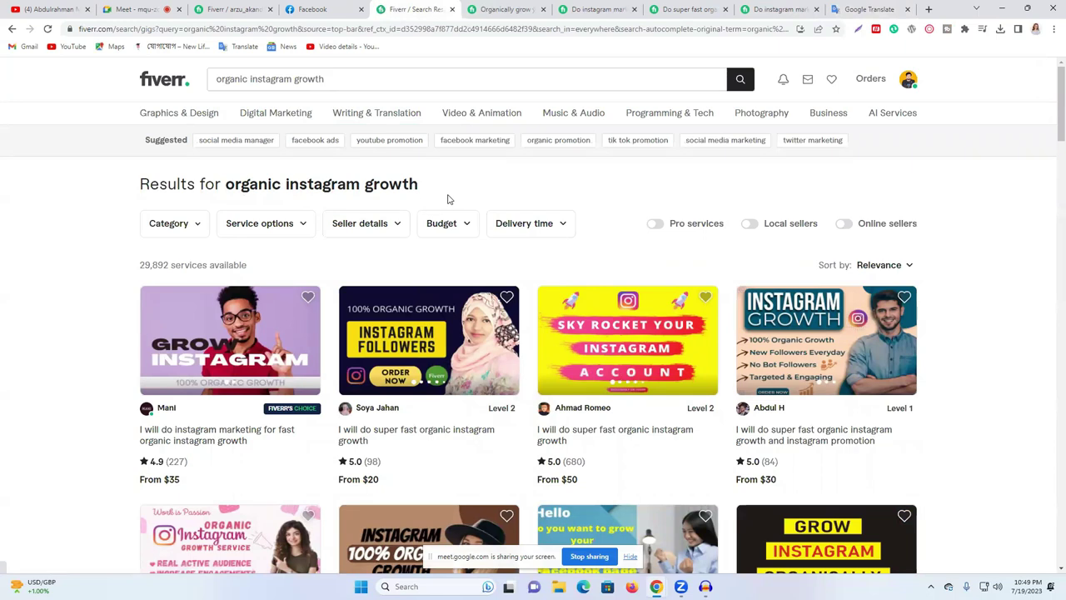
Step: Examine the gigs found for organic instagram growth and highlight the number of available services
scroll(483, 200, down, 2)
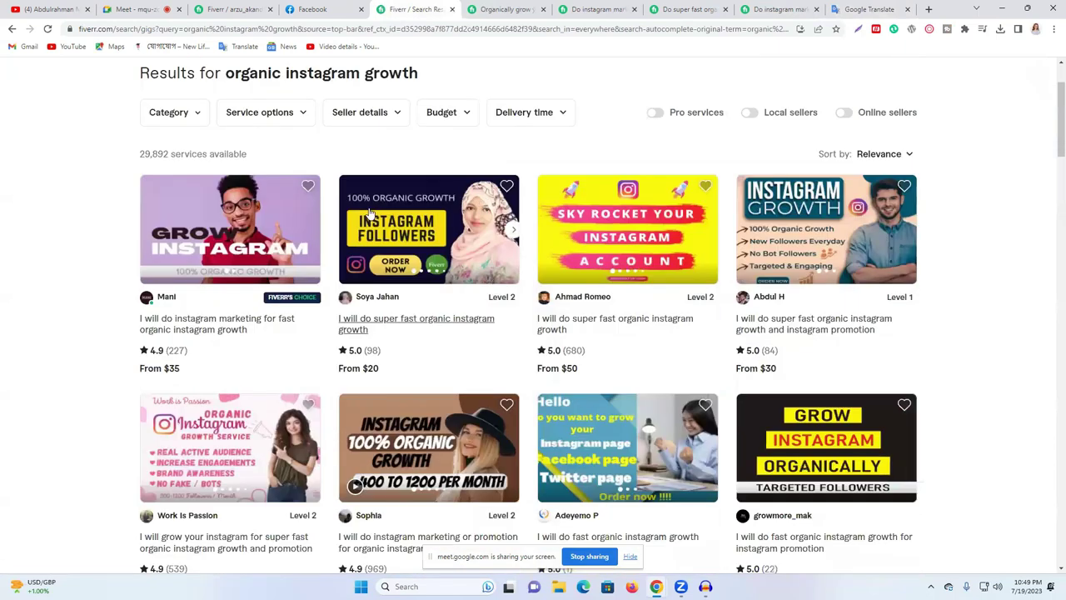
scroll(483, 200, up, 2)
double_click(150, 264)
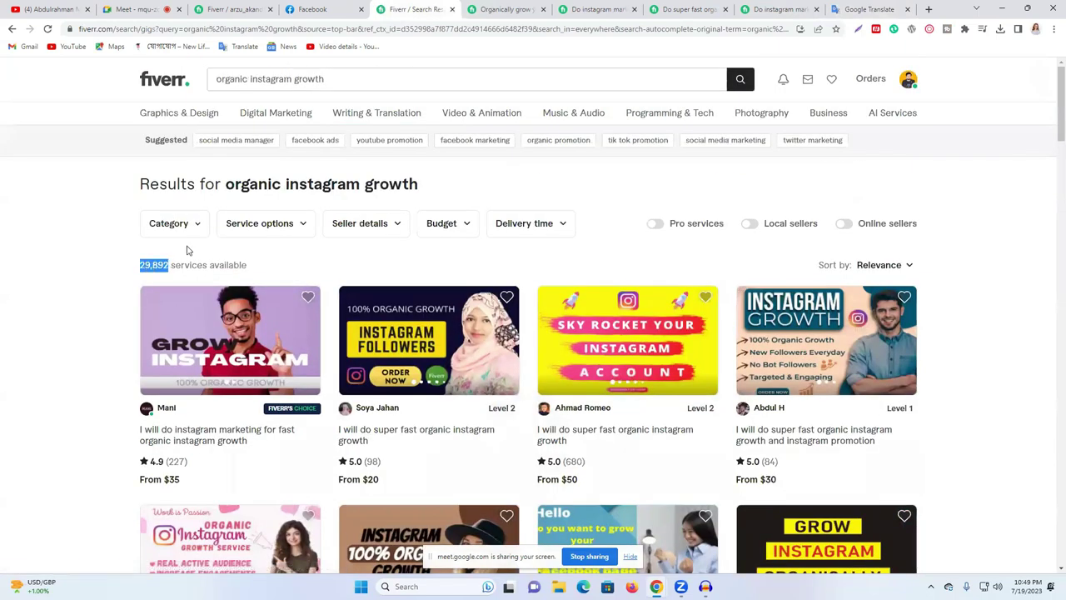
Step: Remove "organic" from the search phrase, search for "instagram growth" and highlight the number of available services
drag(300, 80, 172, 90)
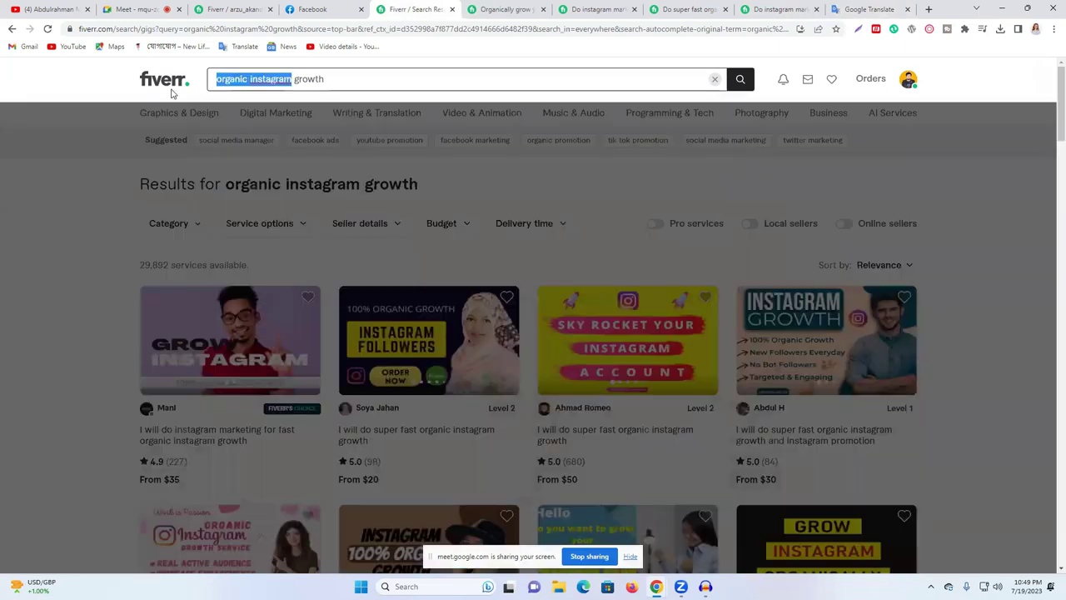
click(286, 95)
double_click(250, 77)
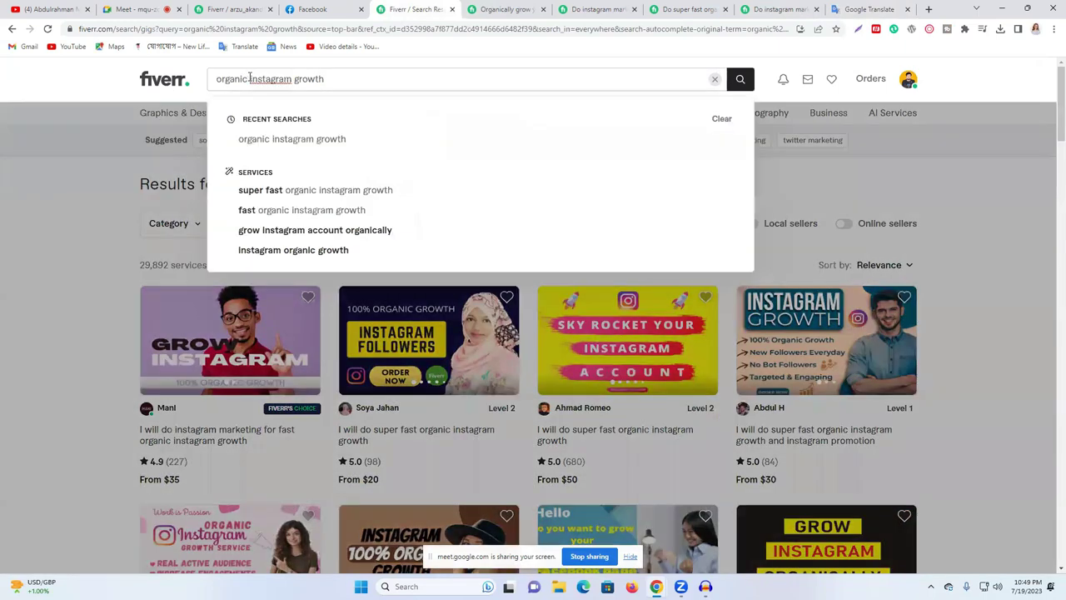
click(250, 77)
key(BackSpace)
key(BackSpace)
key(BackSpace)
key(BackSpace)
key(BackSpace)
key(BackSpace)
key(BackSpace)
key(BackSpace)
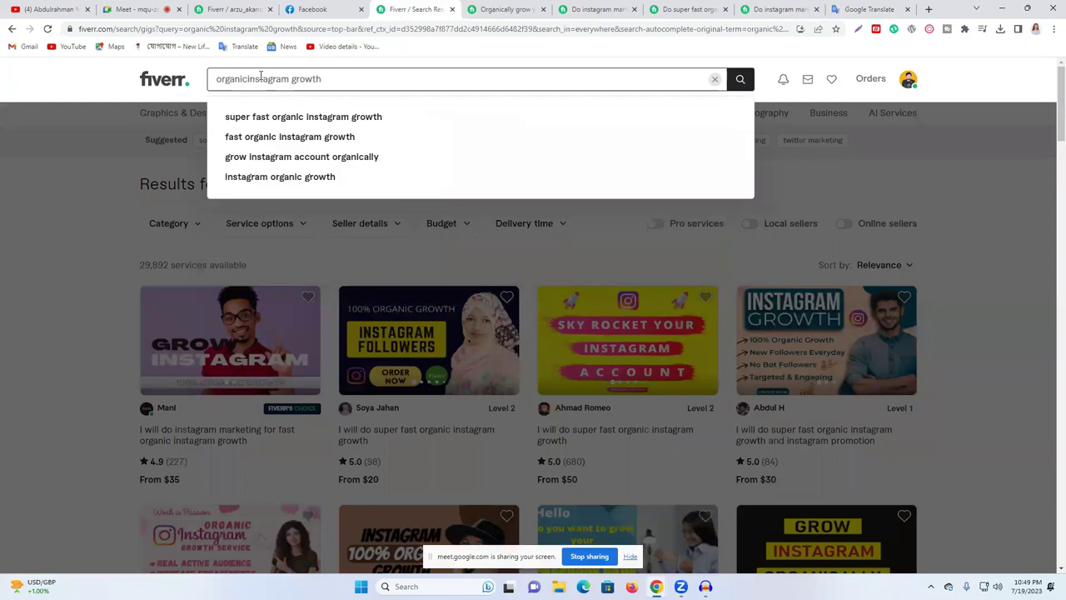
key(Return)
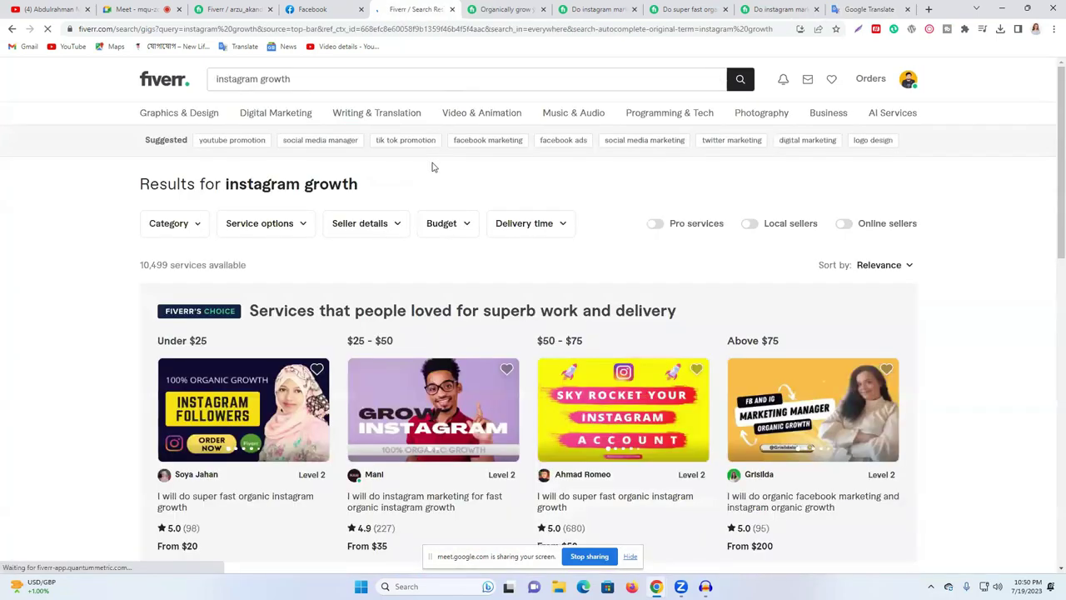
drag(165, 264, 129, 268)
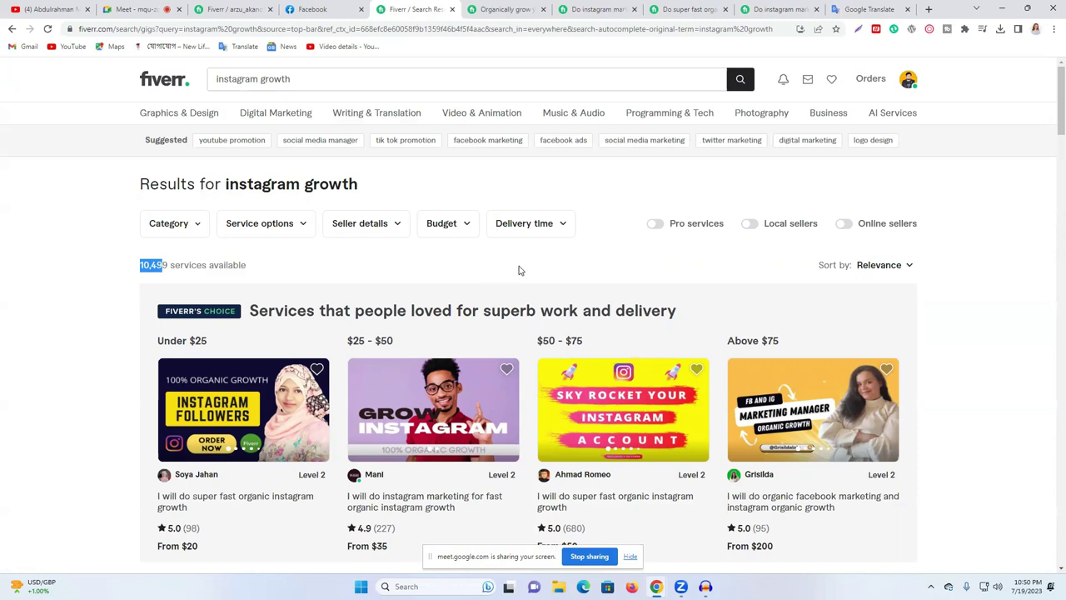
Step: Return to Google Translate, look up "marketing" in the gig title and highlight the whole title
click(764, 8)
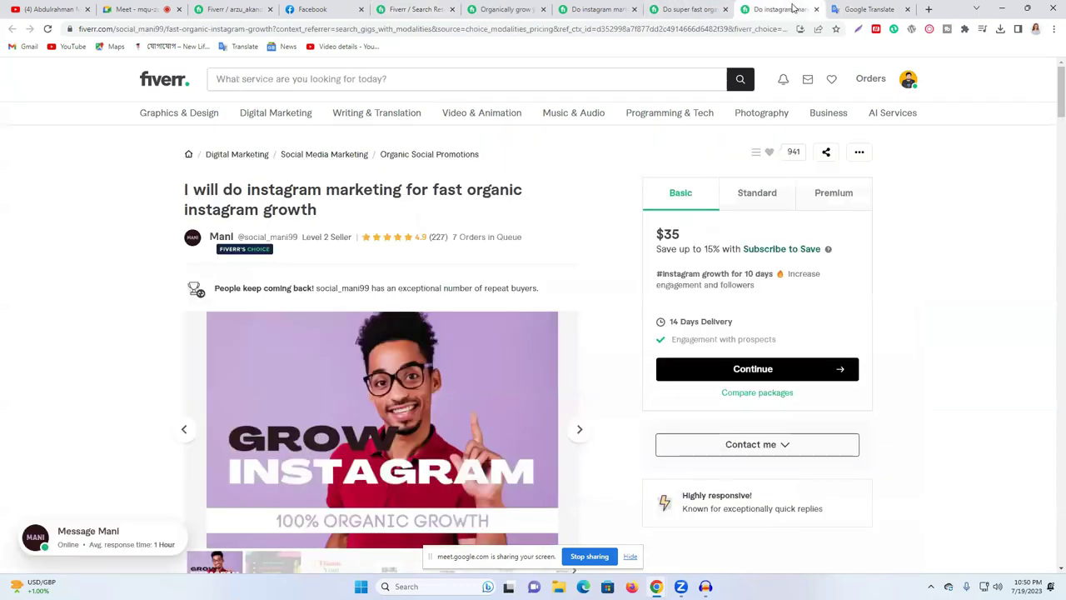
click(858, 9)
double_click(330, 159)
key(ctrl+a)
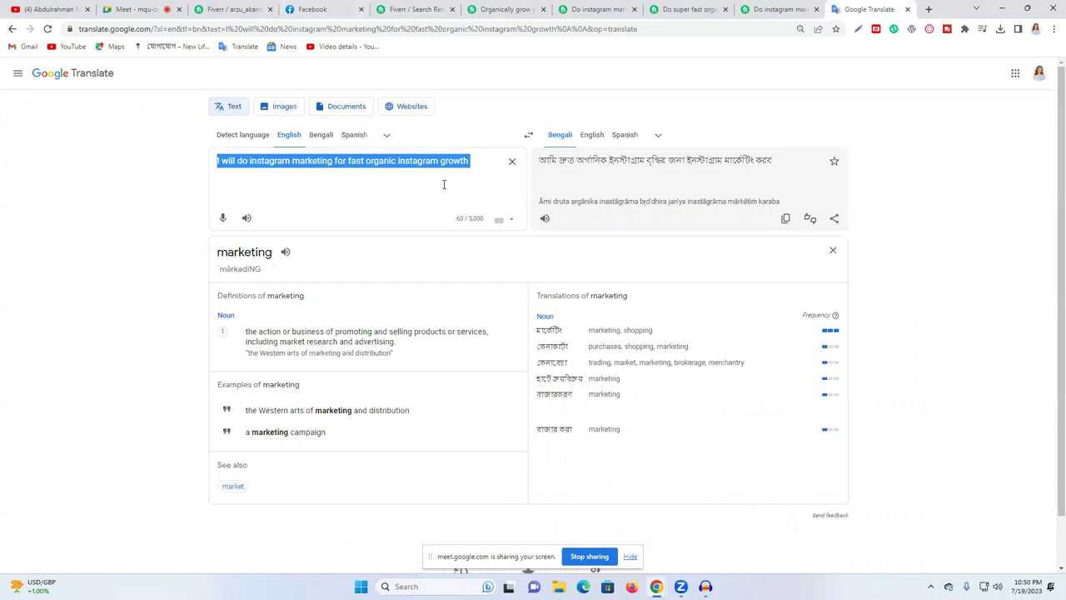
click(477, 167)
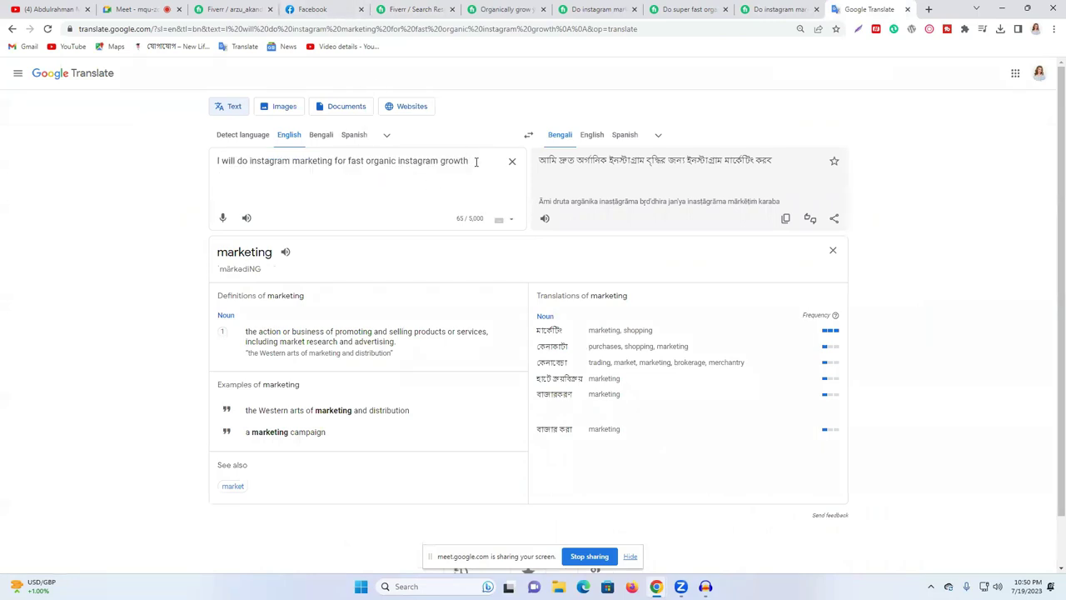
Step: Start a second title a few lines below the existing one with "I will Do instagram"
key(Return)
key(Return)
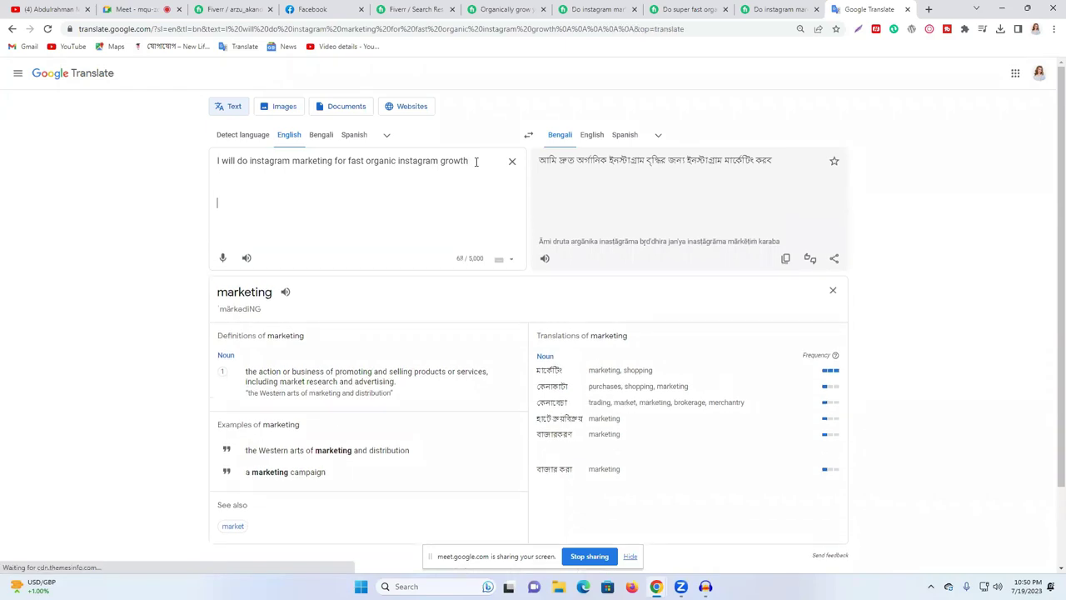
text(I will)
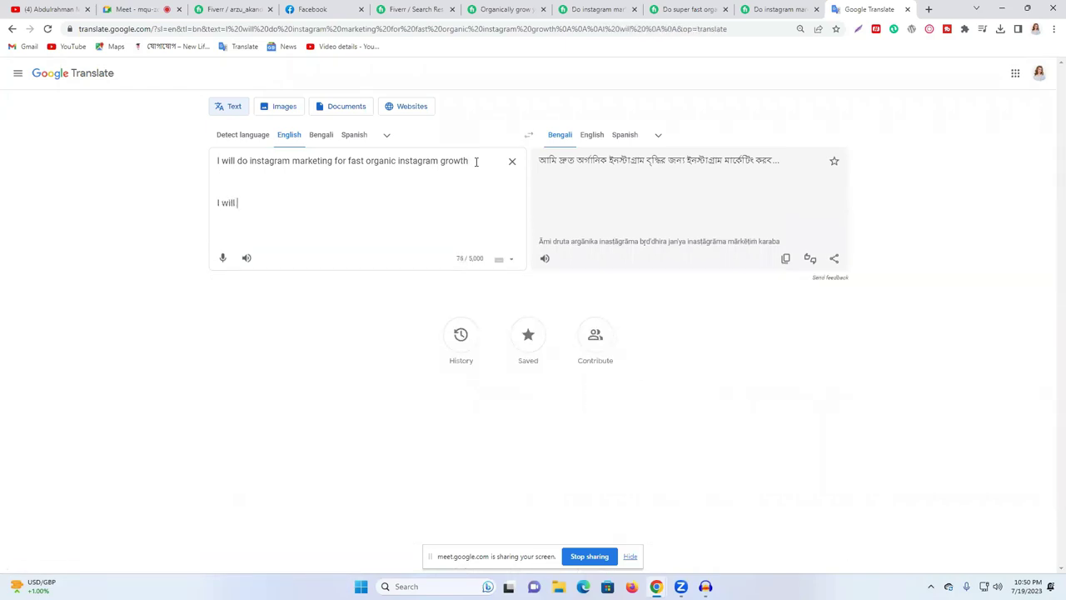
key(BackSpace)
text(D)
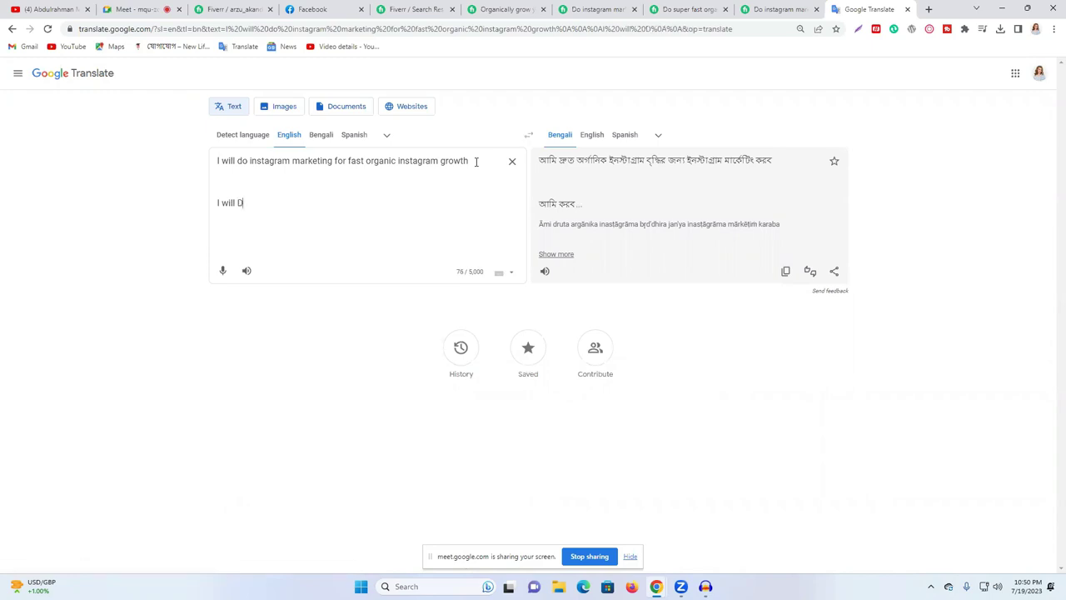
text(o i)
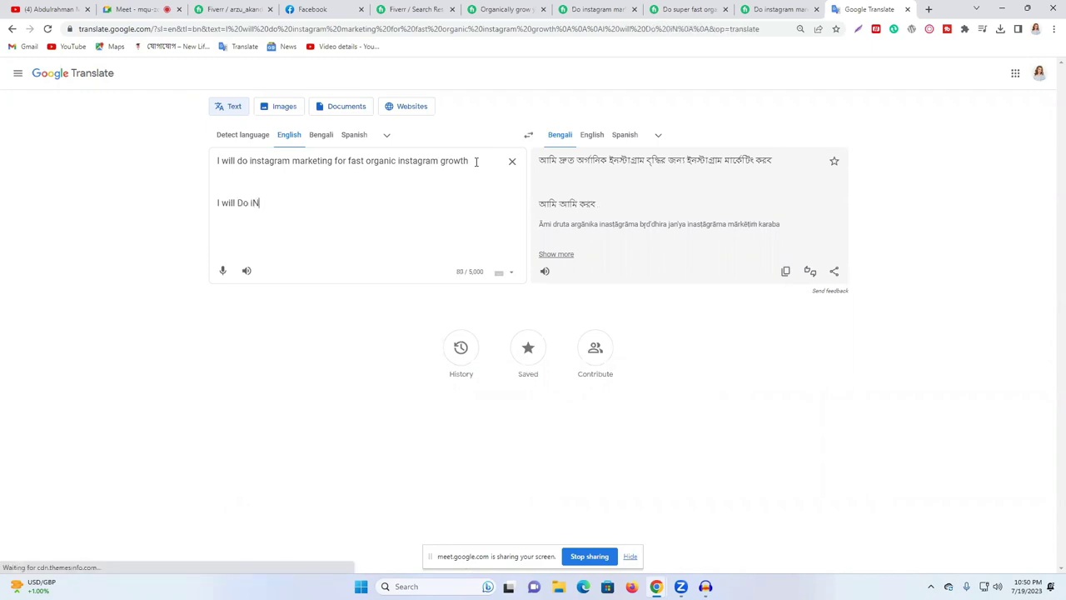
key(BackSpace)
text(In)
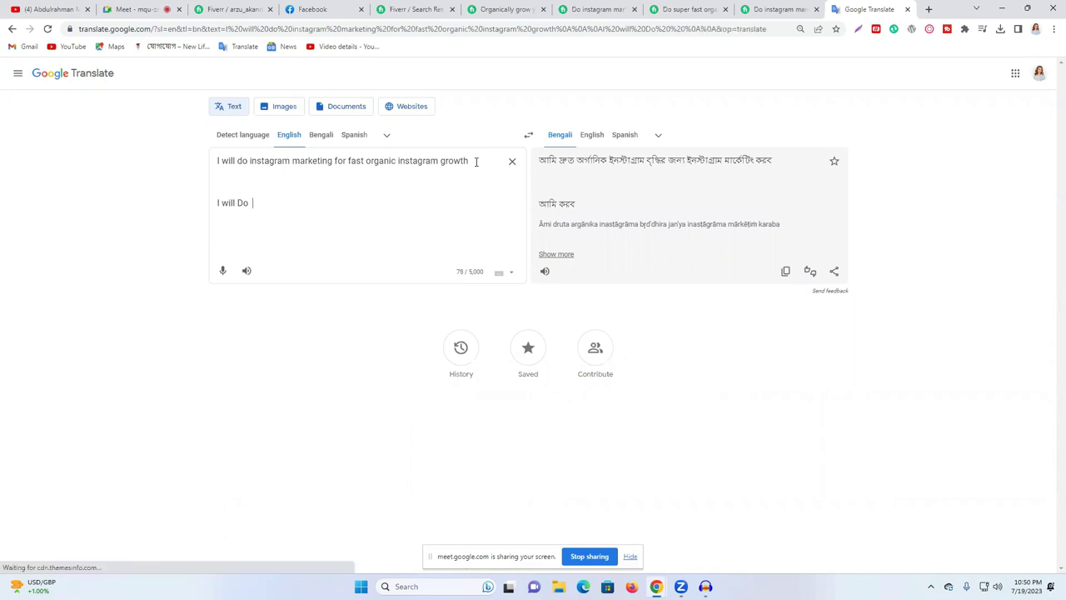
key(BackSpace)
key(BackSpace)
text(instagram)
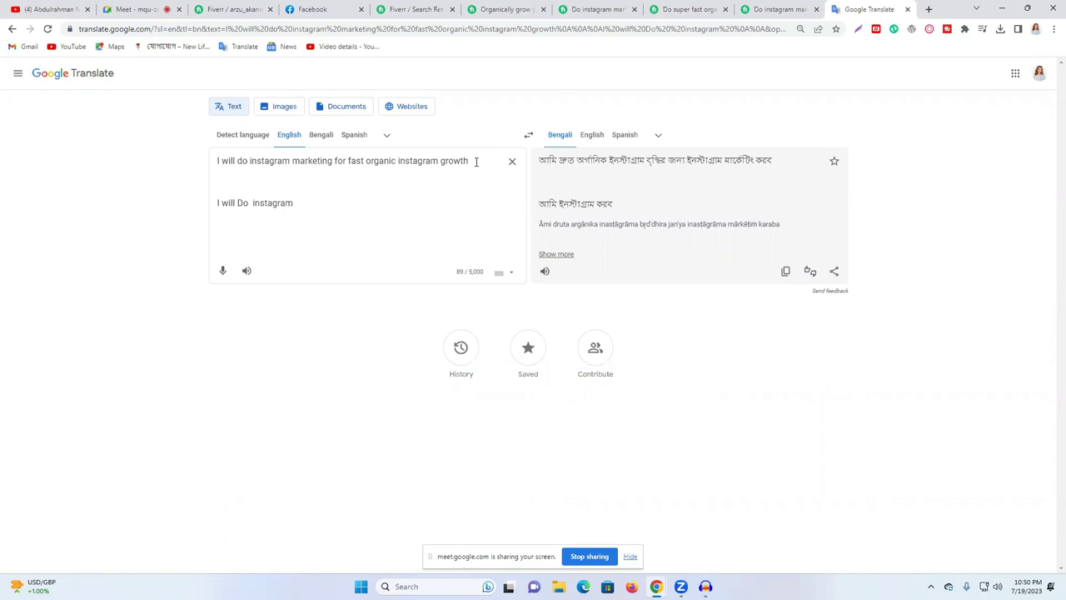
Step: Continue the second title with "marketing and management for fast" and append "organic instagram growth" copied from the first title
text( marketing and managem)
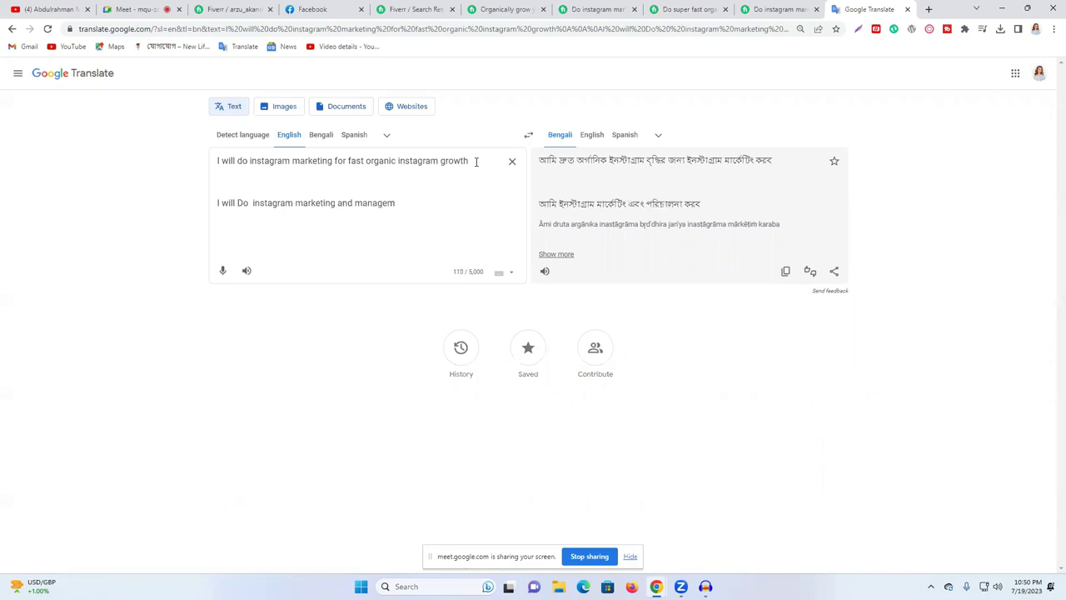
text(ent)
text(for fast)
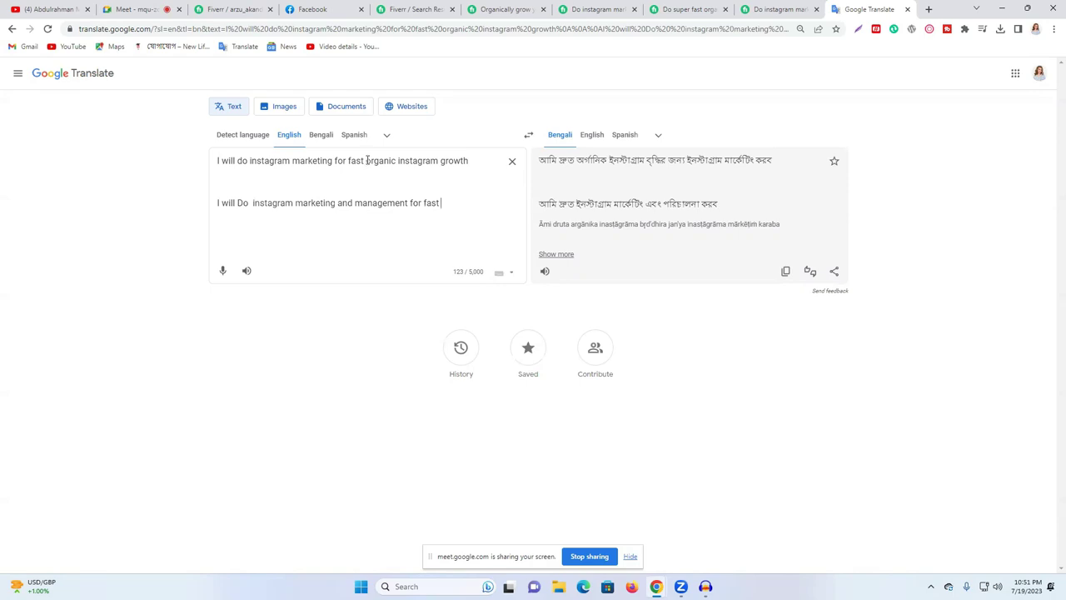
drag(366, 159, 484, 160)
key(ctrl+c)
click(452, 203)
key(ctrl+v)
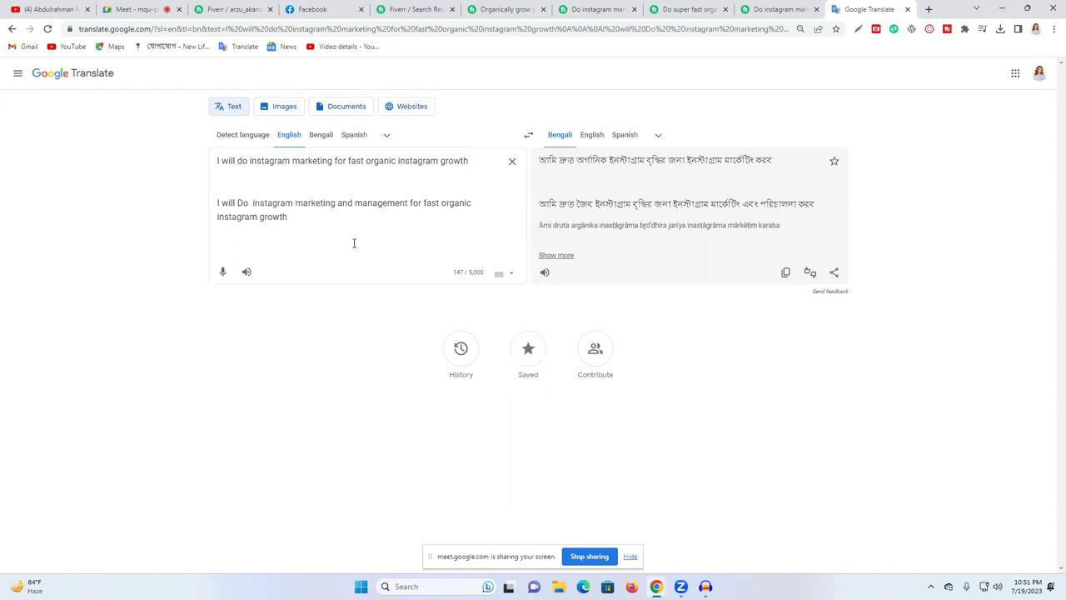
click(225, 8)
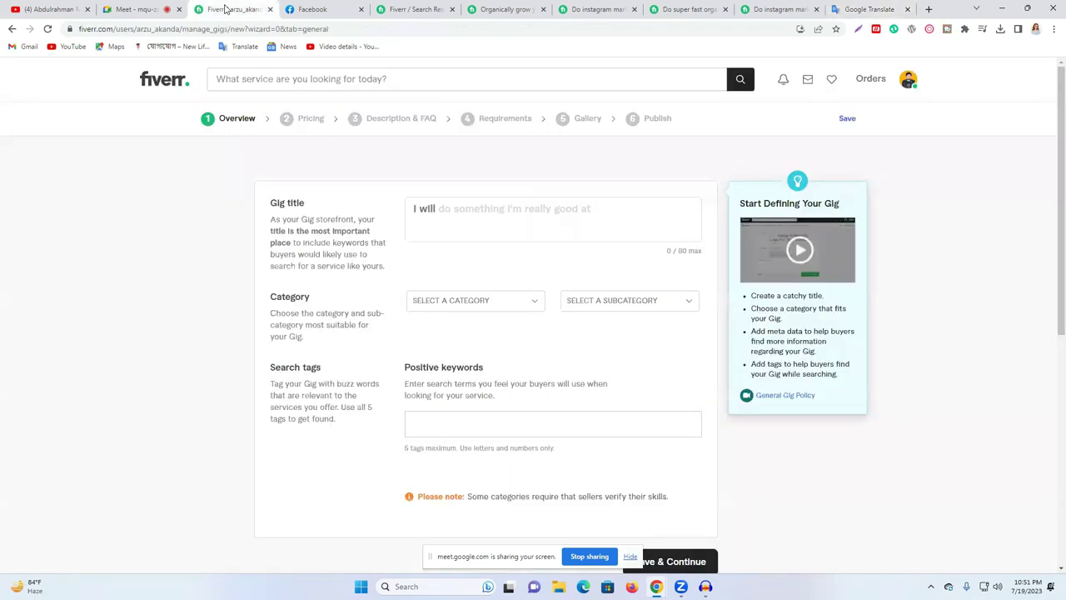
click(165, 8)
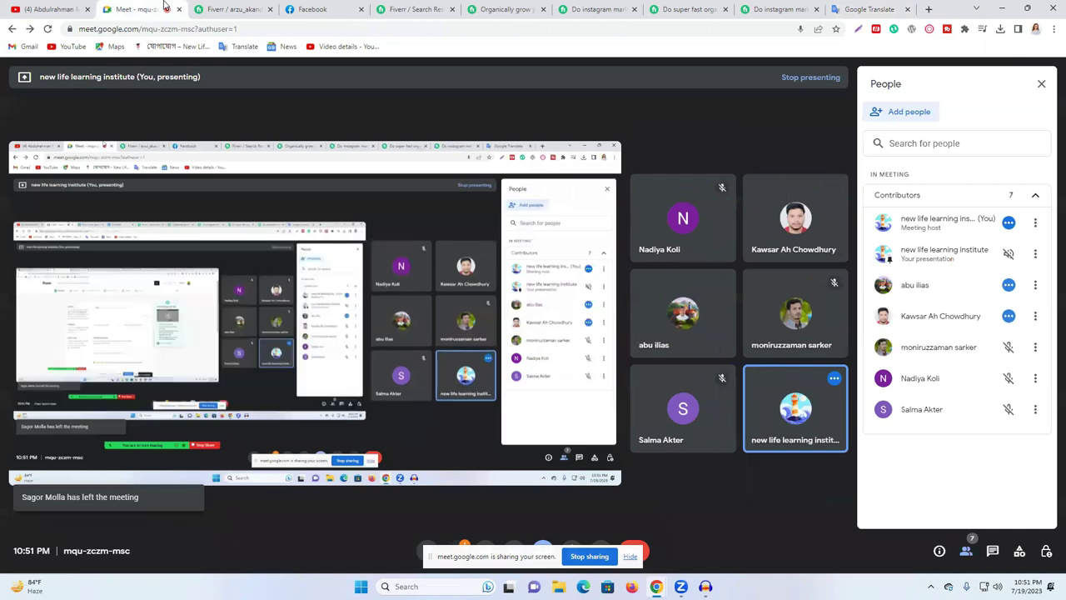
click(867, 8)
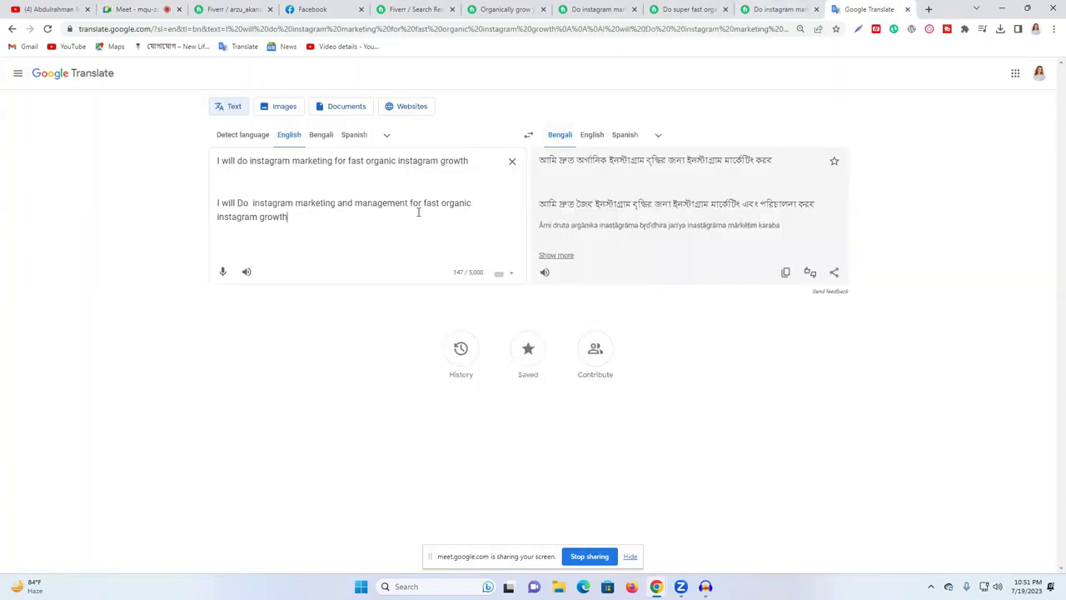
Step: Remove the extra space between "Do" and "instagram" in the second title
triple_click(343, 205)
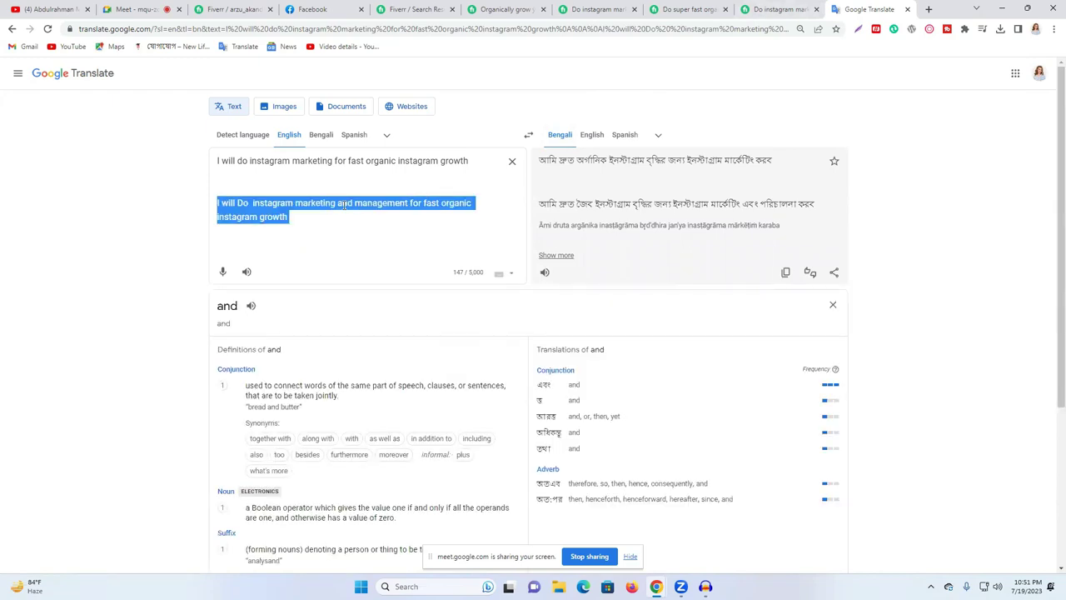
click(340, 208)
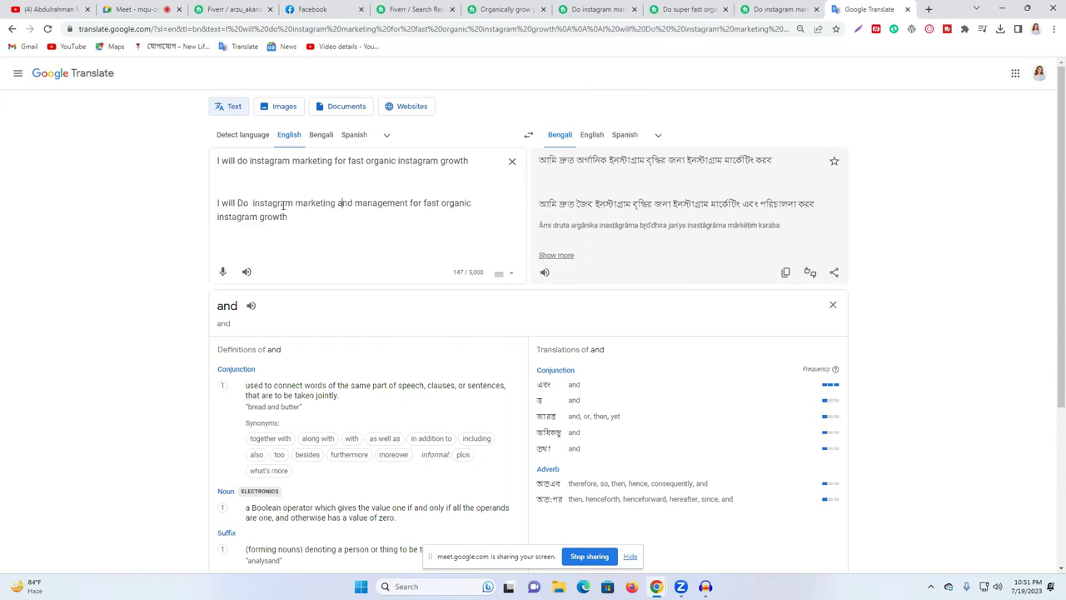
click(252, 203)
key(BackSpace)
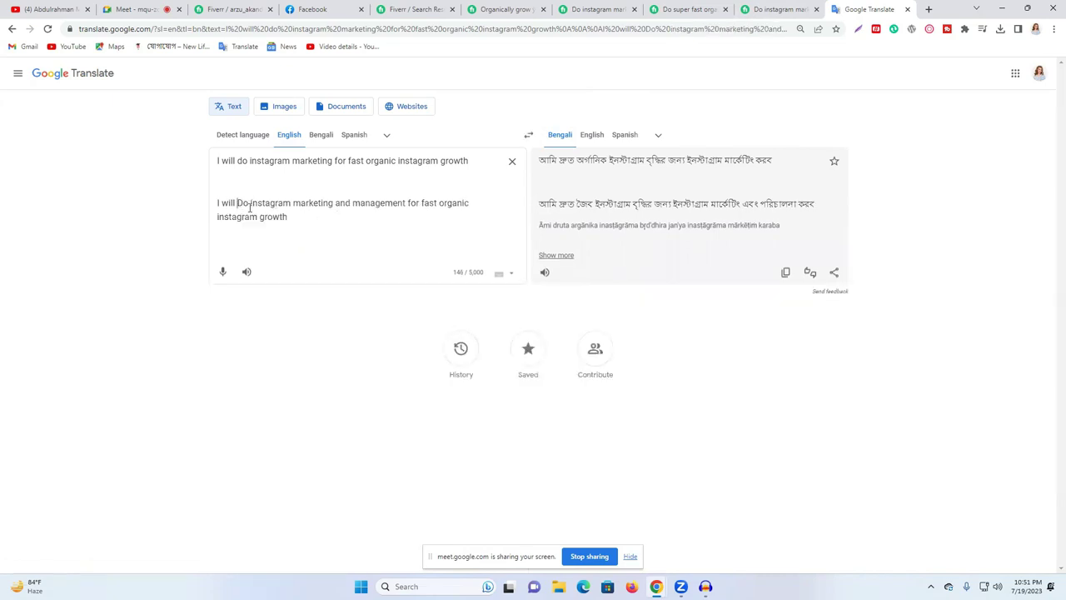
Step: Copy "Do instagram marketing and management for fast organic instagram growth" into the gig title on the Fiverr new gig page
drag(237, 204, 288, 218)
right_click(278, 215)
click(353, 258)
click(779, 9)
click(507, 9)
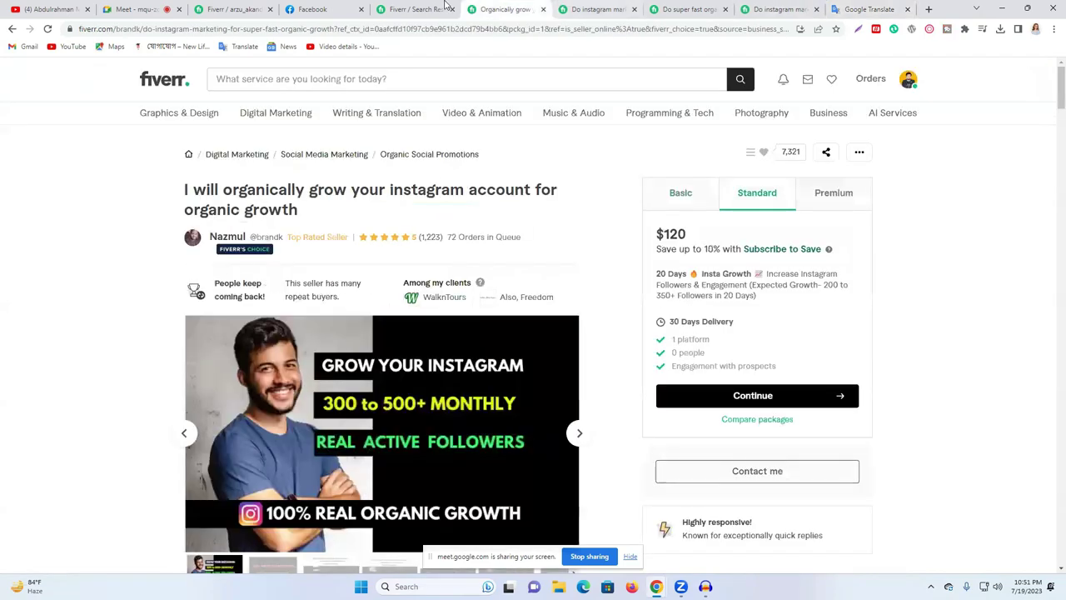
click(249, 10)
click(471, 216)
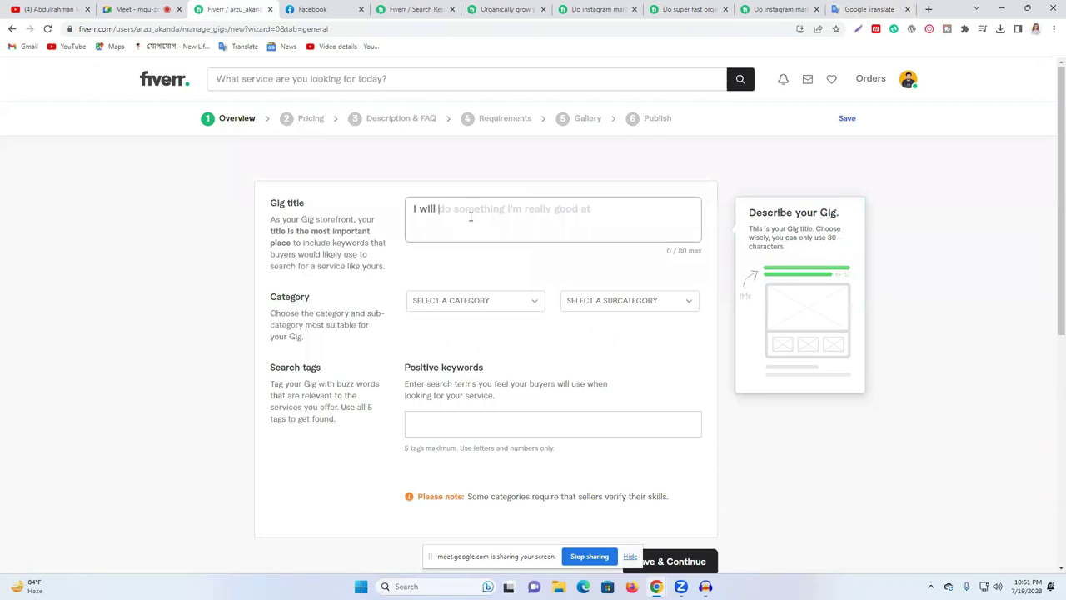
key(ctrl+v)
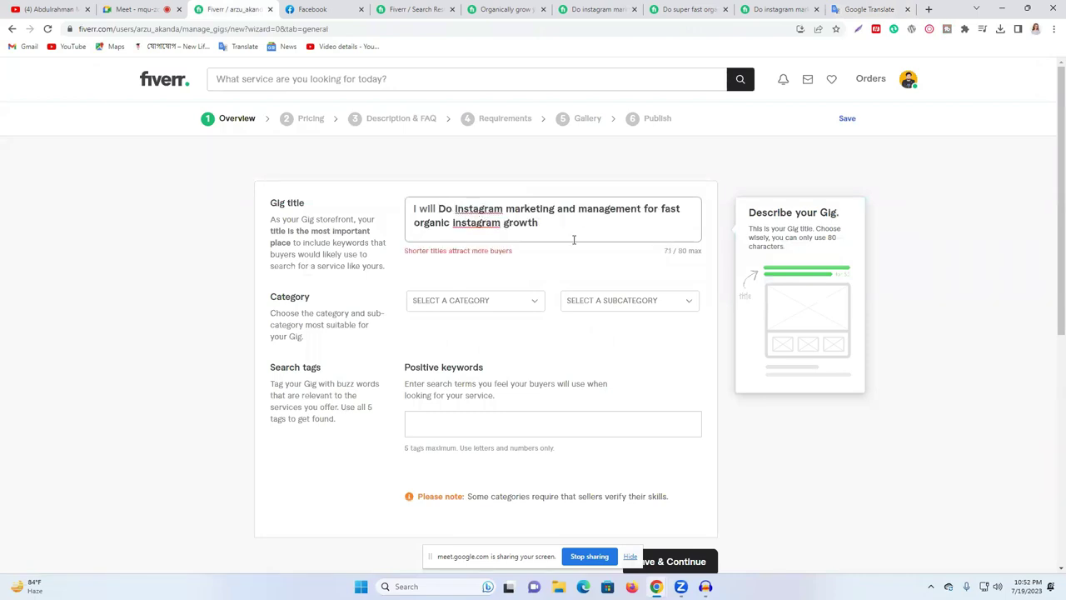
Step: Correct both occurrences of "instagram" in the gig title to "Instagram" using the spelling suggestion
right_click(477, 211)
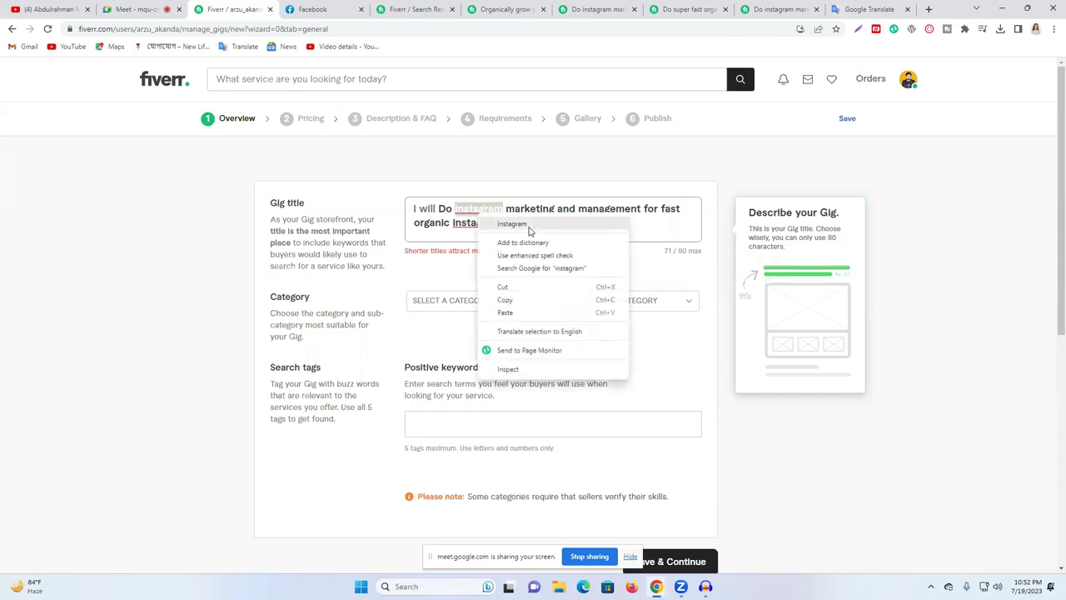
click(513, 224)
right_click(483, 223)
click(500, 236)
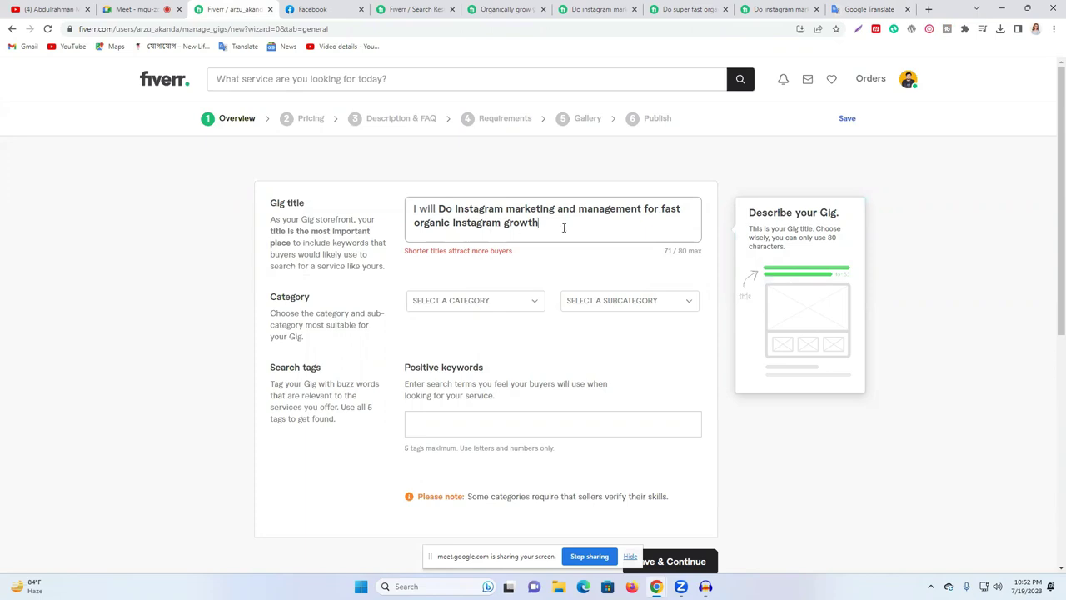
double_click(479, 209)
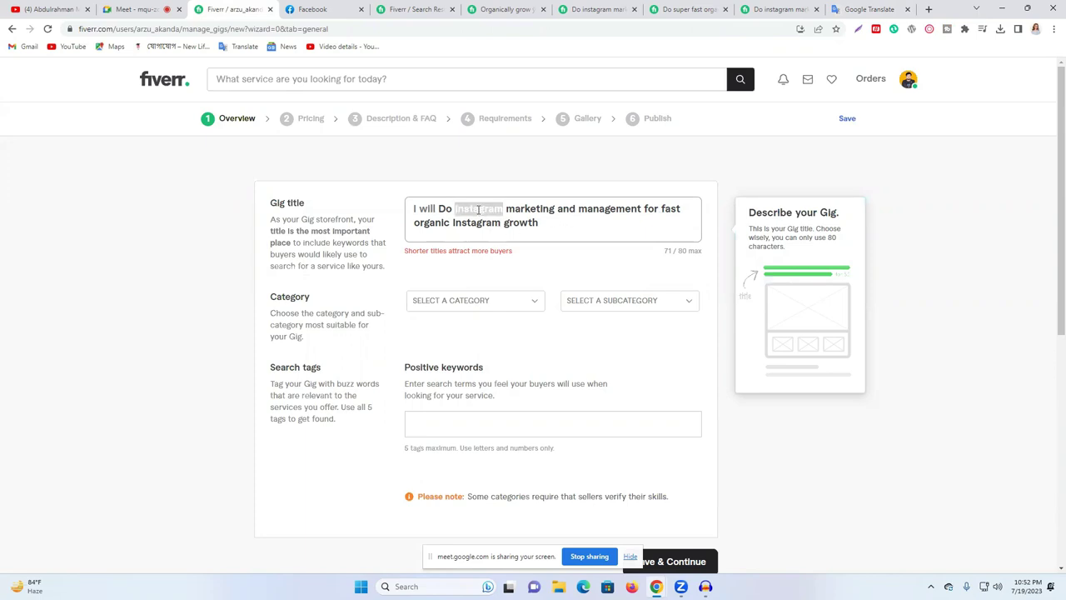
triple_click(601, 210)
click(678, 215)
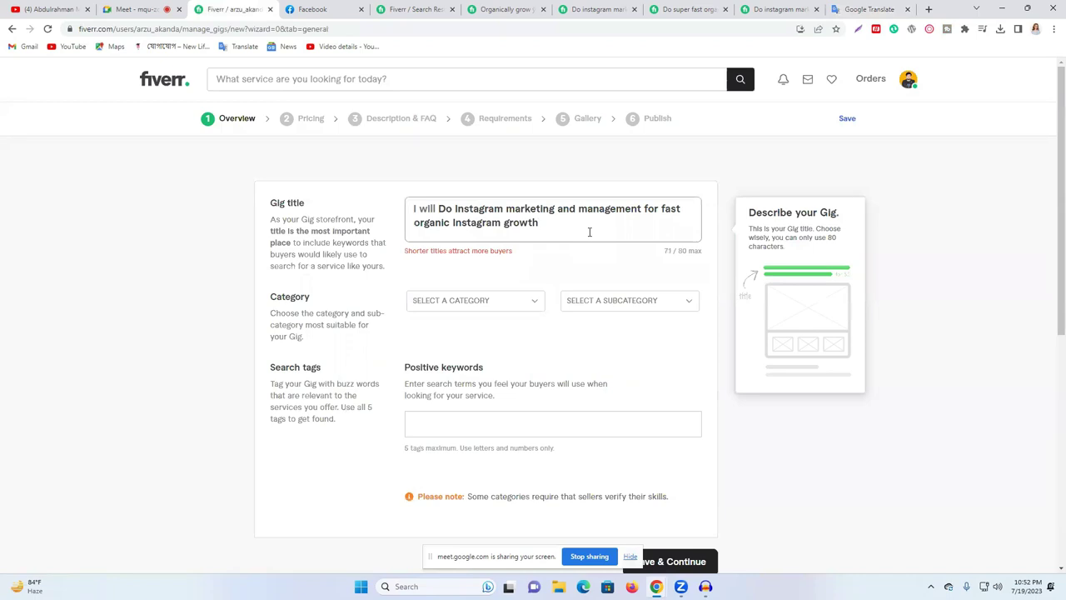
Step: Check the category paths of the competing Instagram gigs and set the gig's category to Digital Marketing, subcategory Social Media Marketing
click(486, 9)
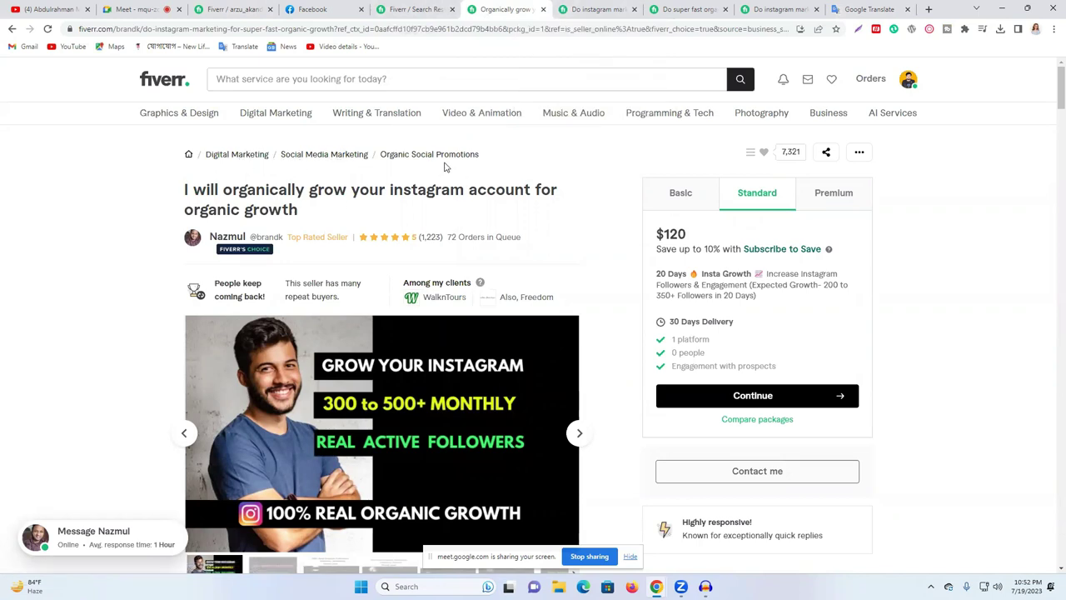
click(685, 9)
scroll(423, 217, up, 8)
scroll(424, 273, up, 6)
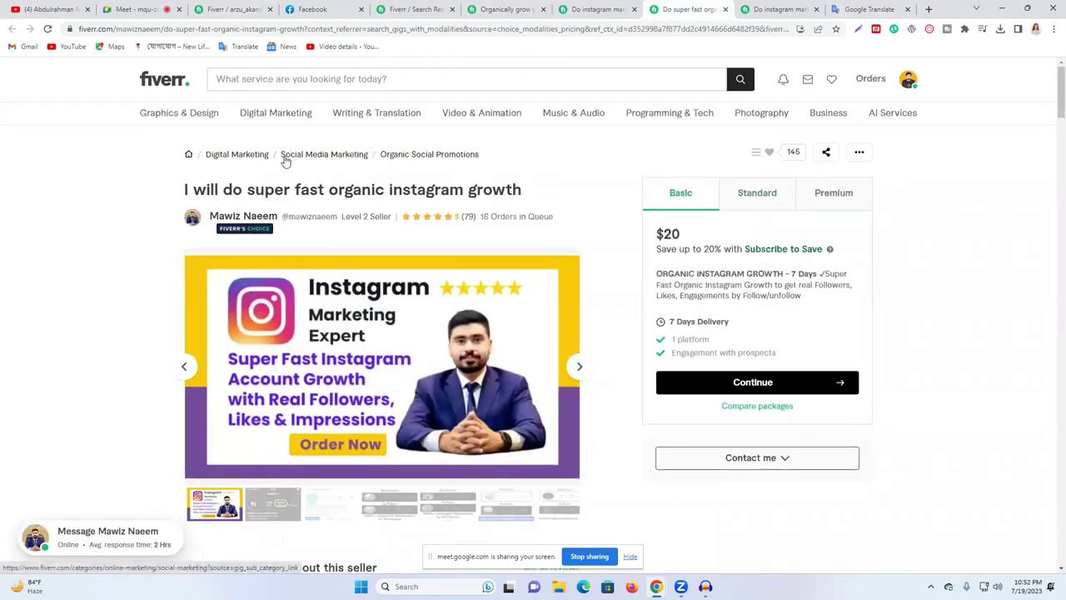
click(779, 9)
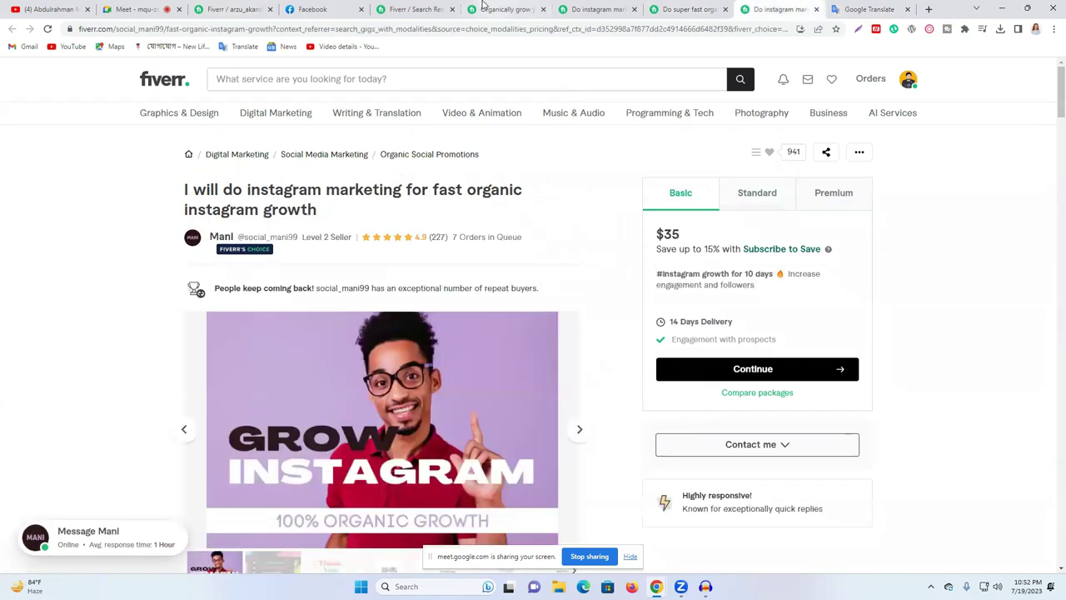
click(233, 9)
click(446, 302)
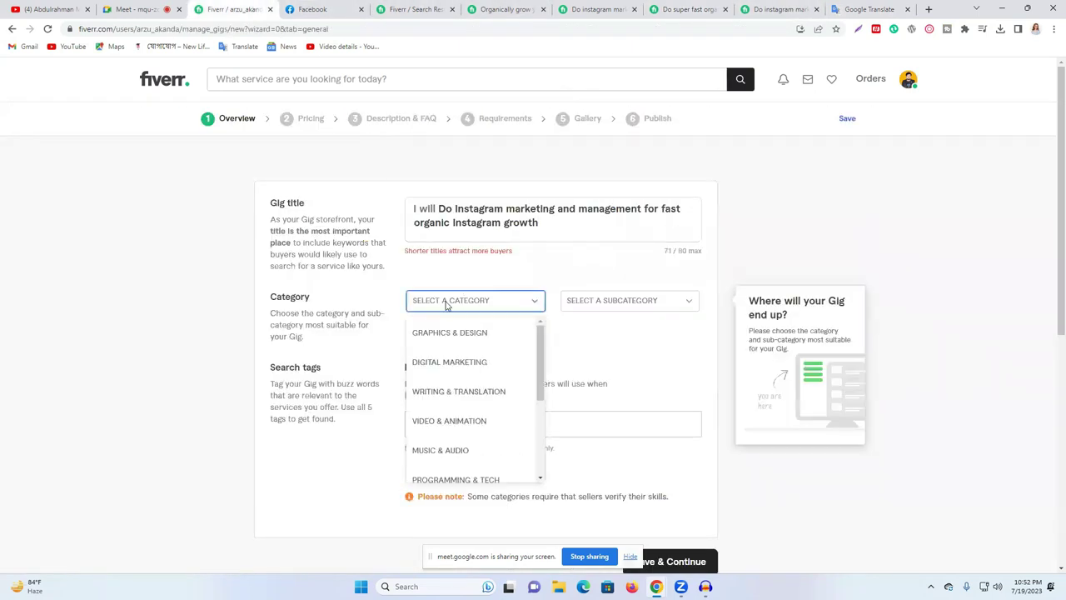
click(452, 359)
click(588, 305)
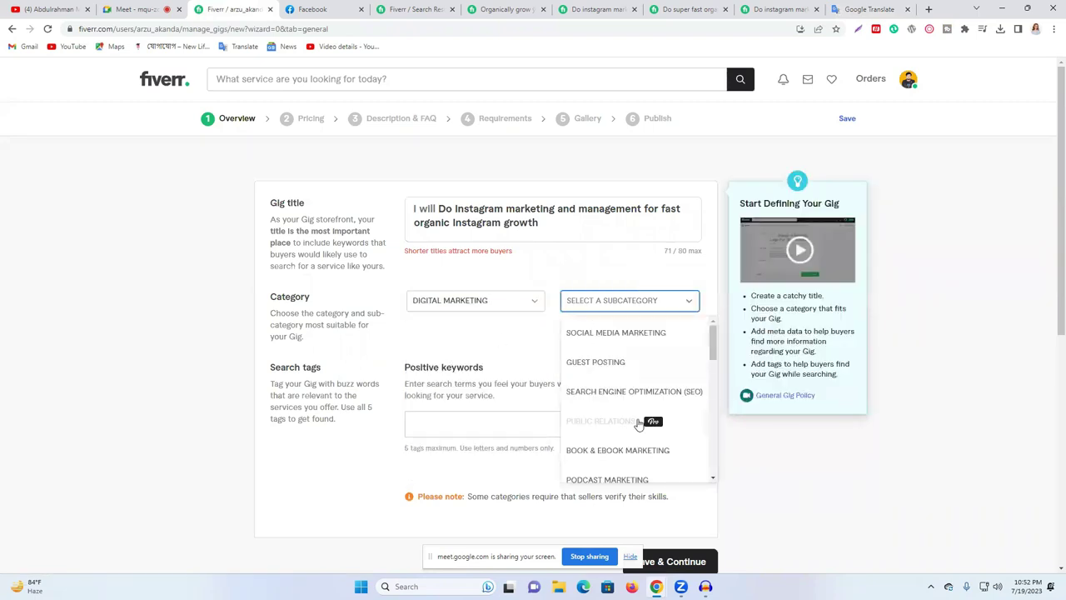
click(625, 334)
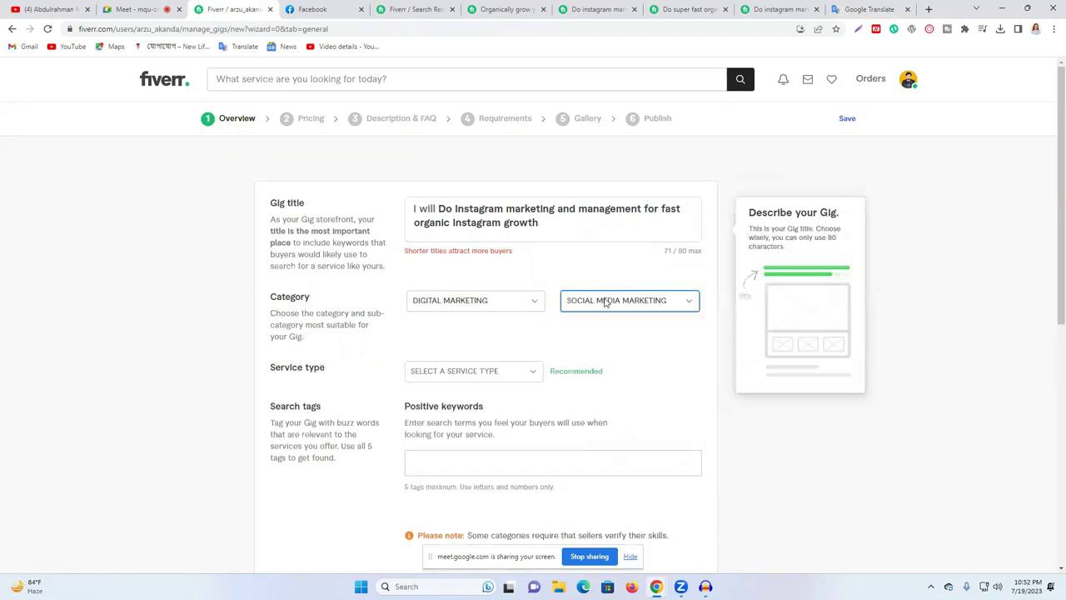
Step: Check a competing gig's service type and set the new gig's service type to Organic Social Promotions
click(488, 371)
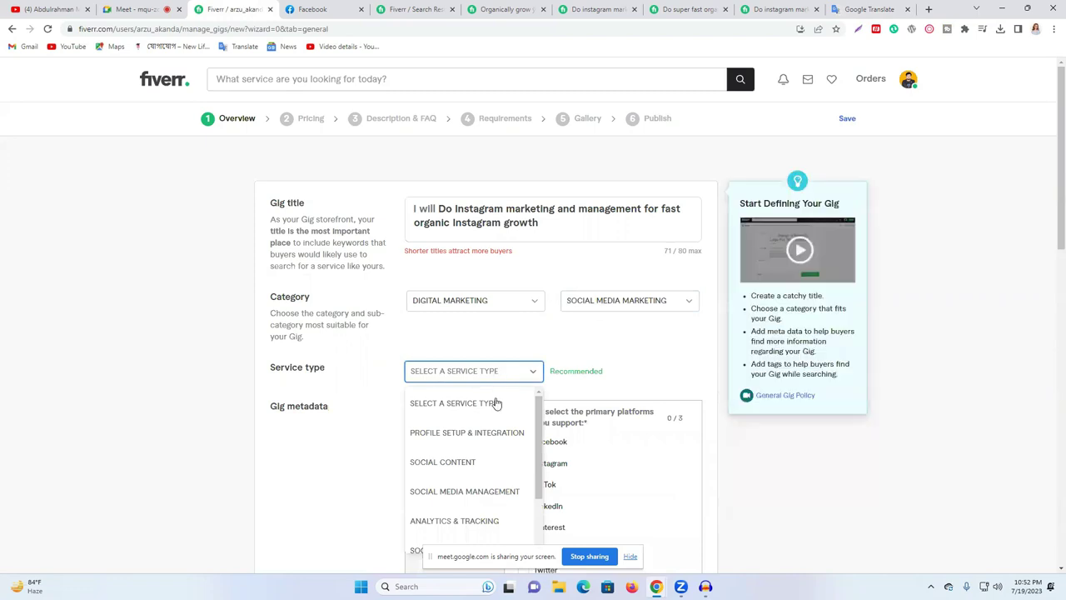
click(581, 7)
scroll(551, 147, up, 2)
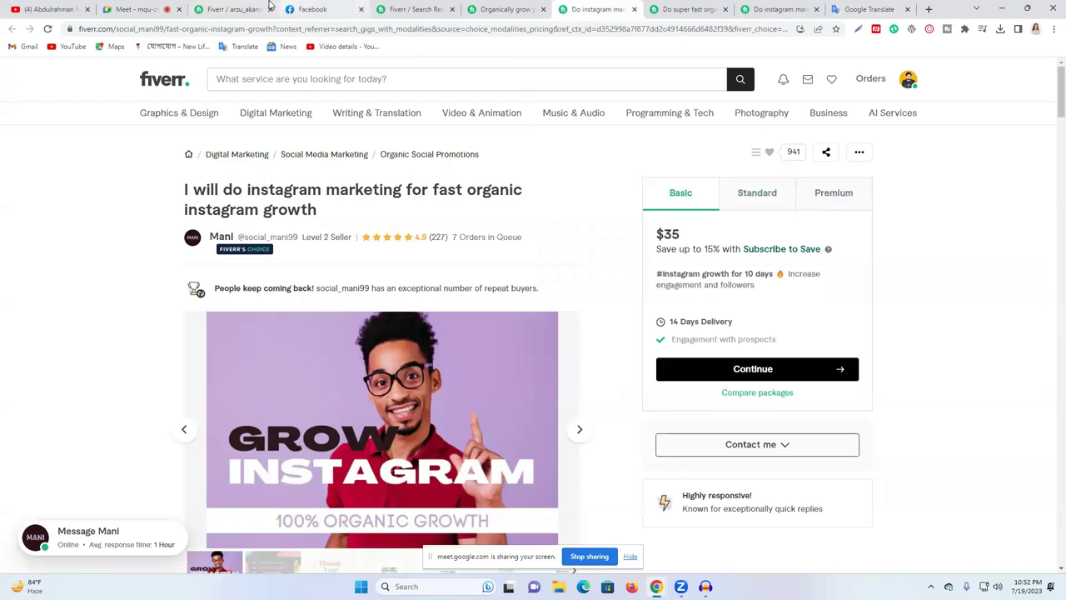
click(239, 9)
click(495, 373)
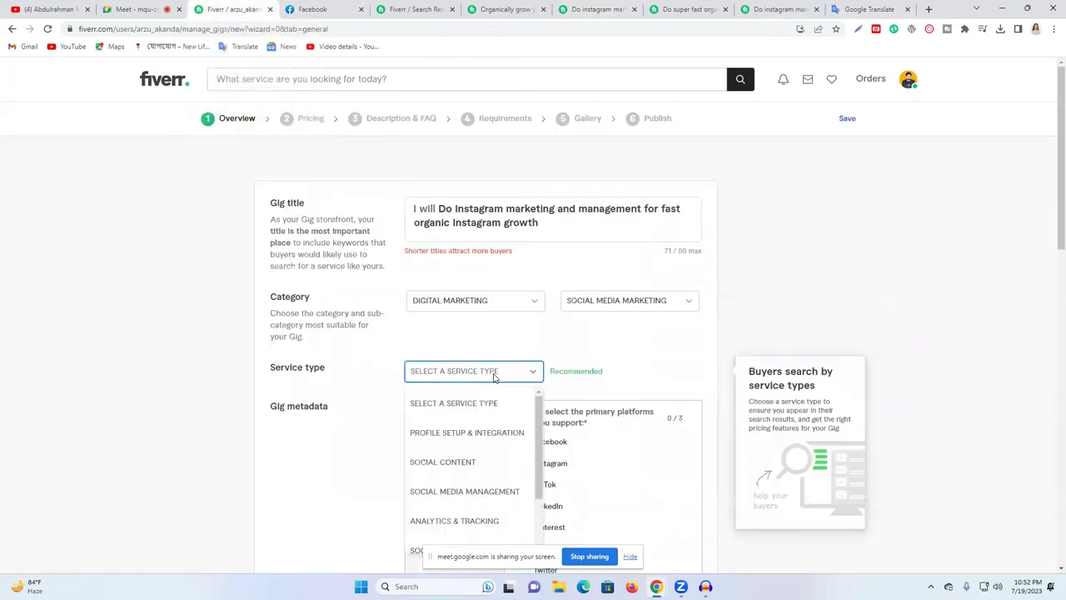
scroll(500, 462, down, 1)
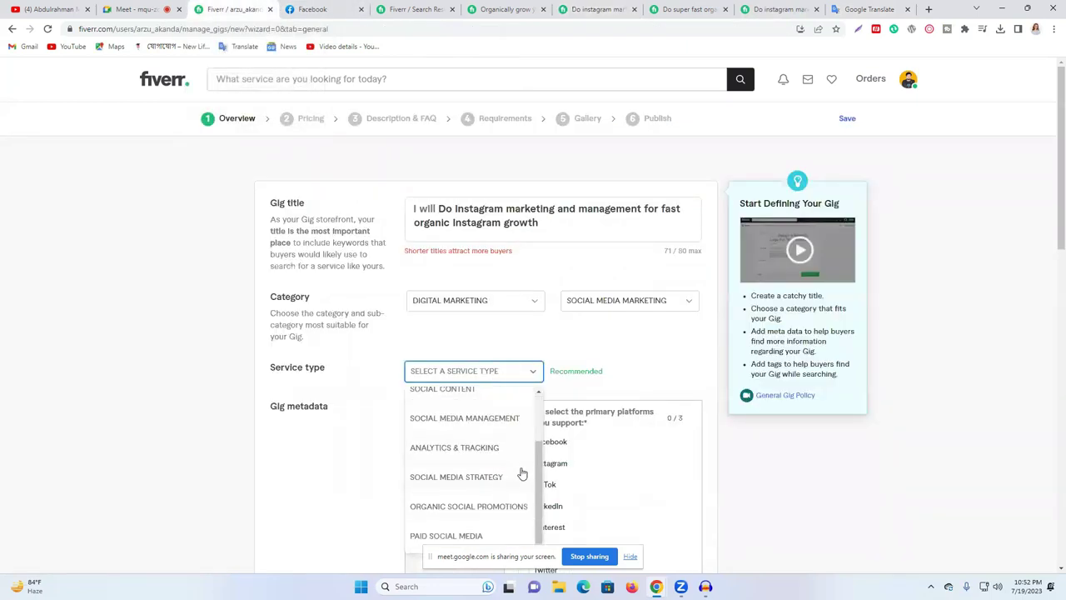
click(507, 501)
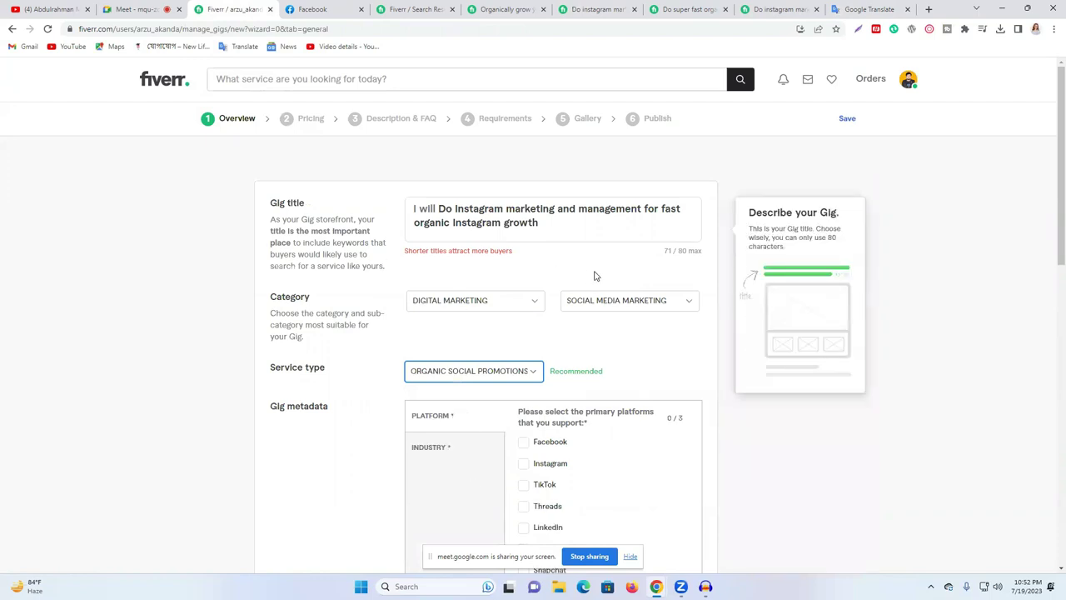
Step: Review the notice and character limit under the gig title and view the platform choices in the gig metadata
triple_click(447, 249)
triple_click(536, 257)
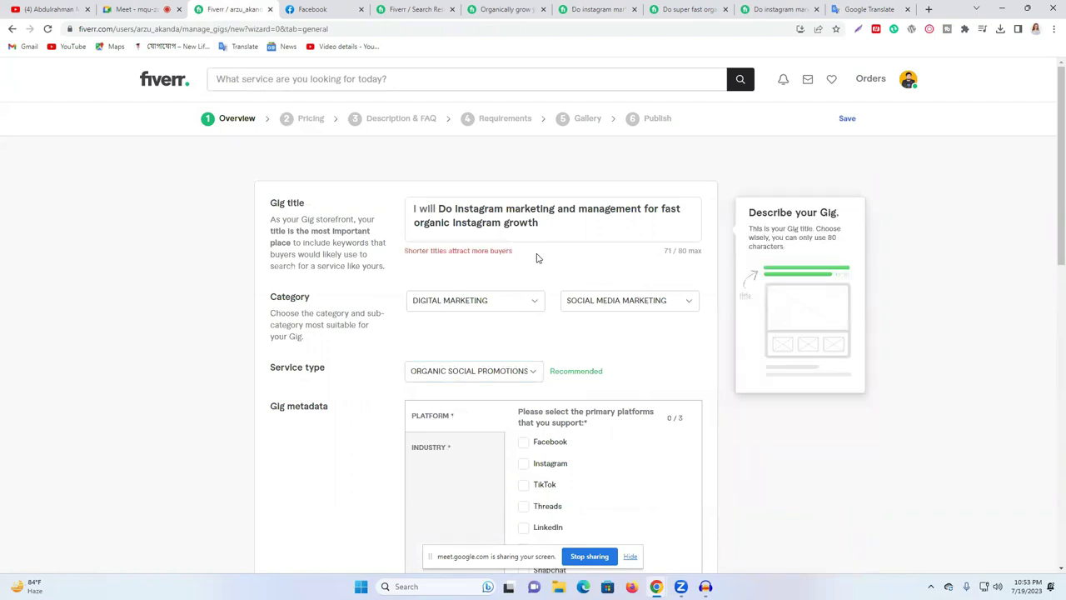
double_click(683, 250)
triple_click(596, 264)
click(666, 261)
scroll(585, 265, down, 2)
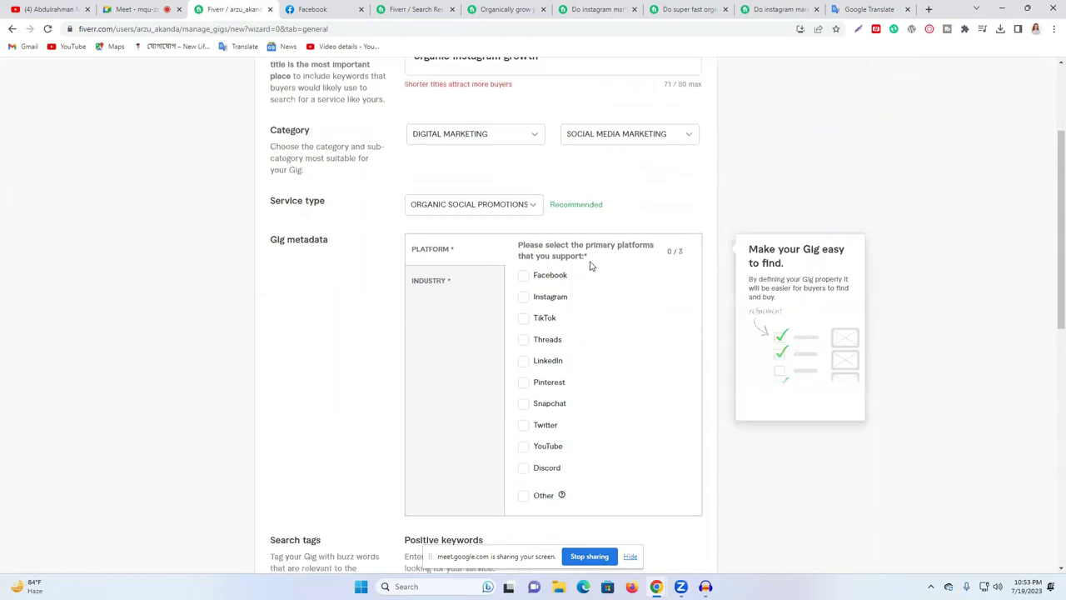
Step: Select Instagram as the gig's primary platform and compare it with the platforms listed on the competing Instagram gigs
click(523, 298)
click(658, 9)
click(624, 6)
scroll(550, 266, down, 10)
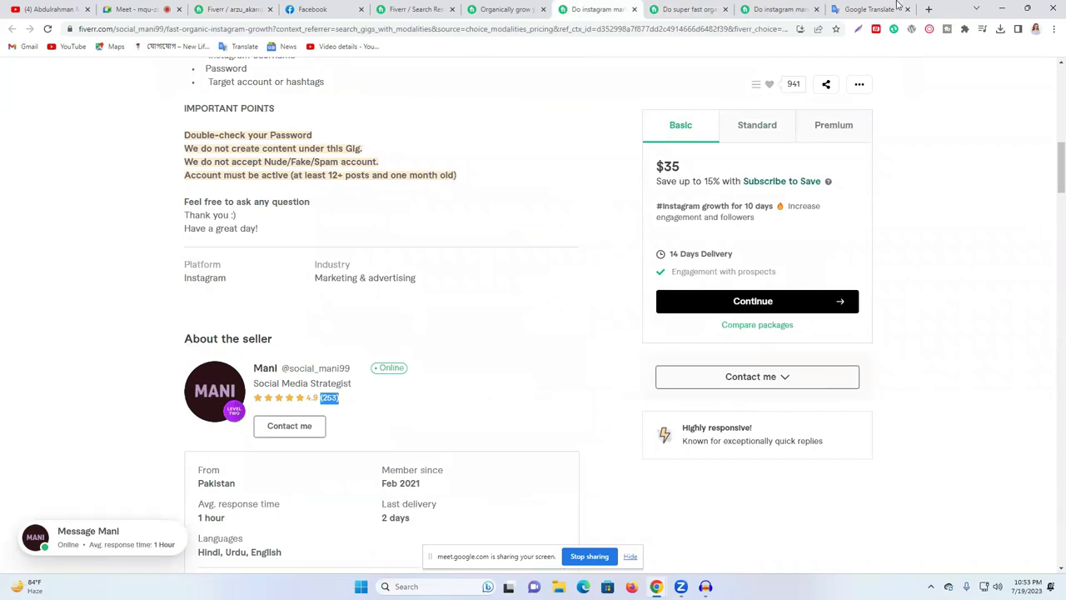
click(688, 7)
scroll(495, 329, down, 10)
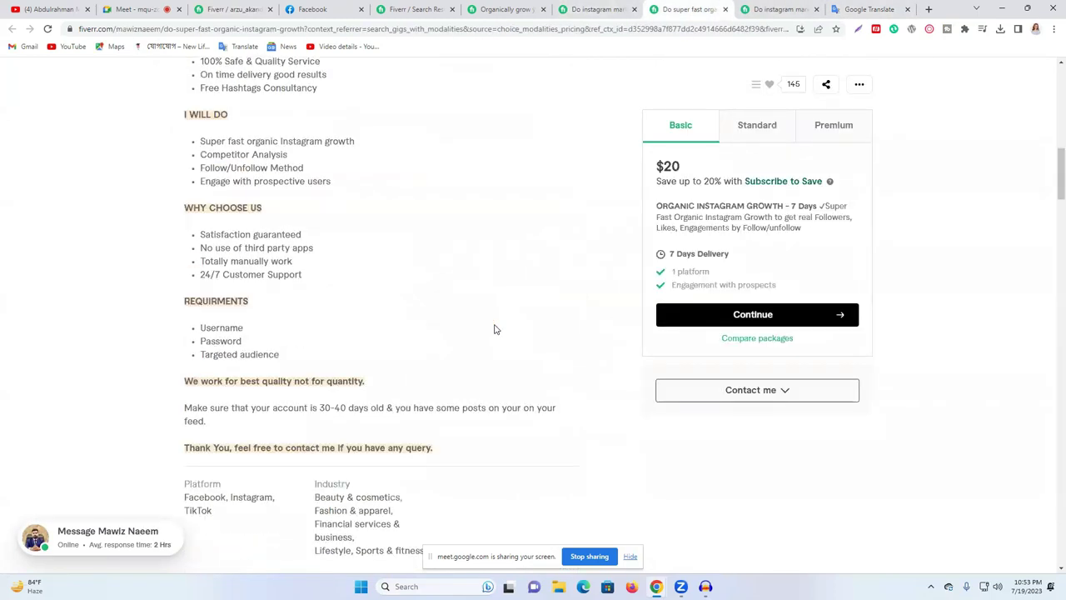
scroll(494, 329, down, 2)
click(198, 318)
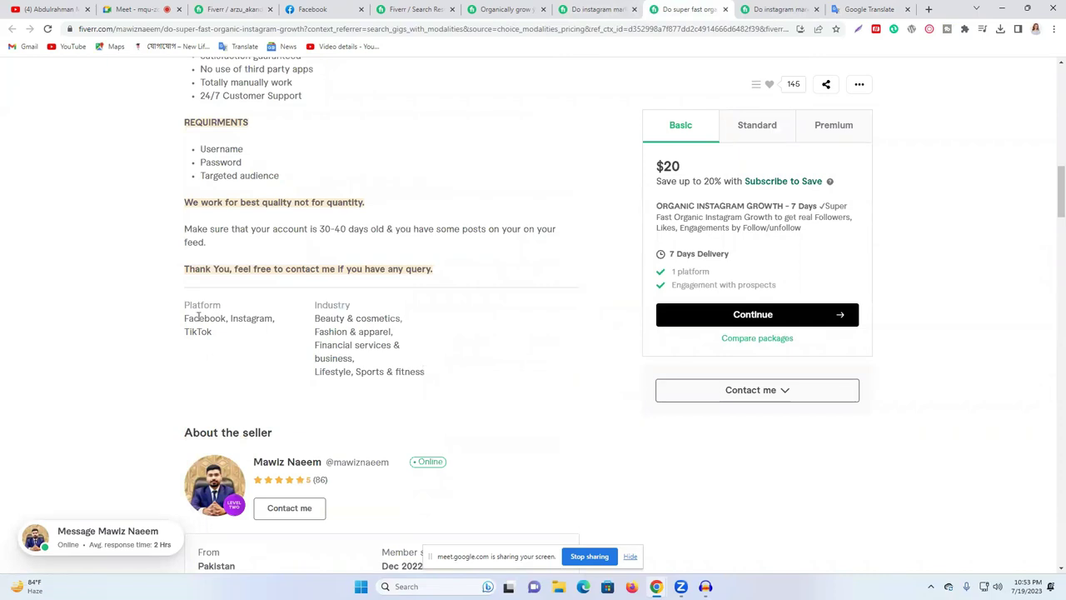
click(791, 7)
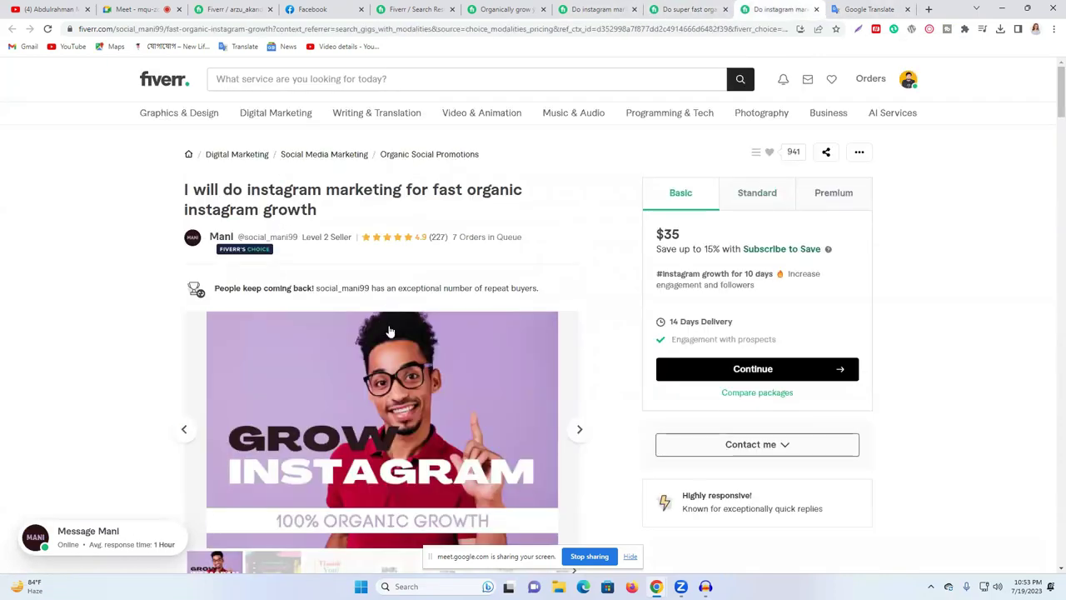
scroll(390, 333, down, 12)
scroll(394, 333, up, 1)
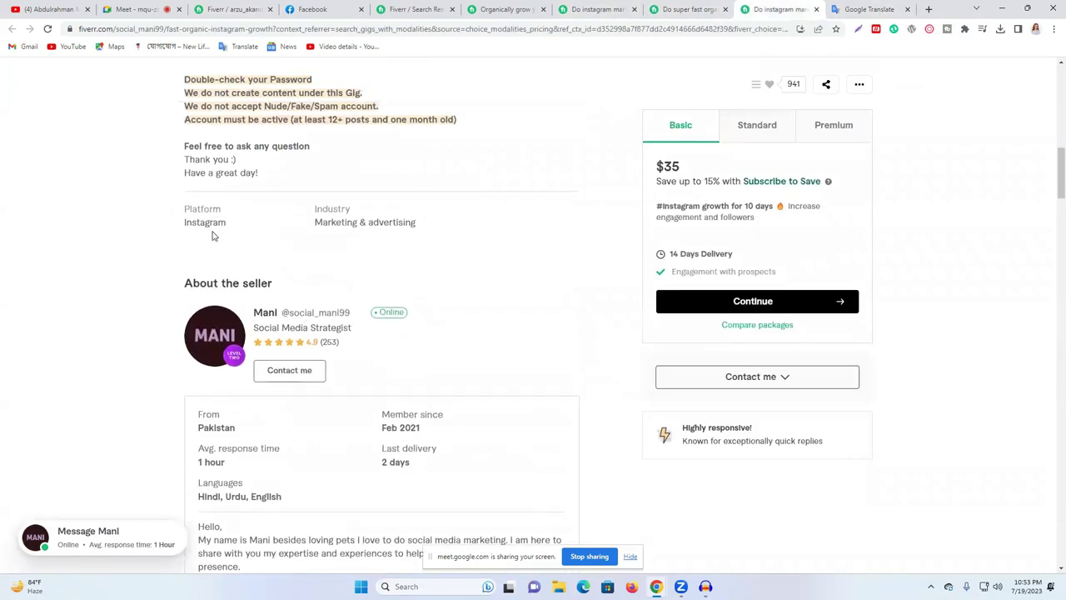
click(507, 9)
scroll(509, 305, down, 10)
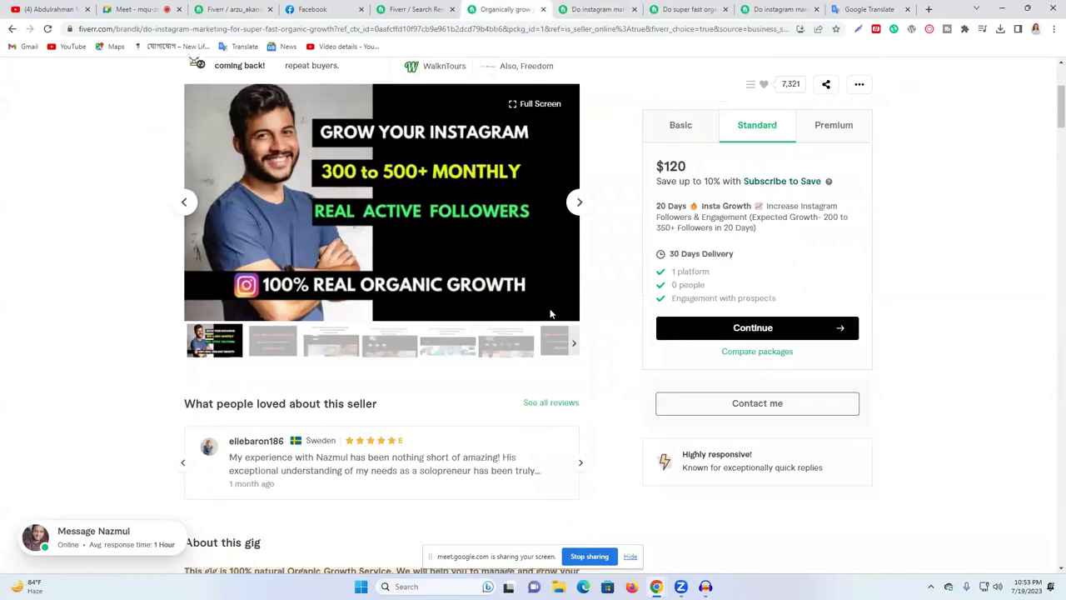
scroll(551, 315, down, 4)
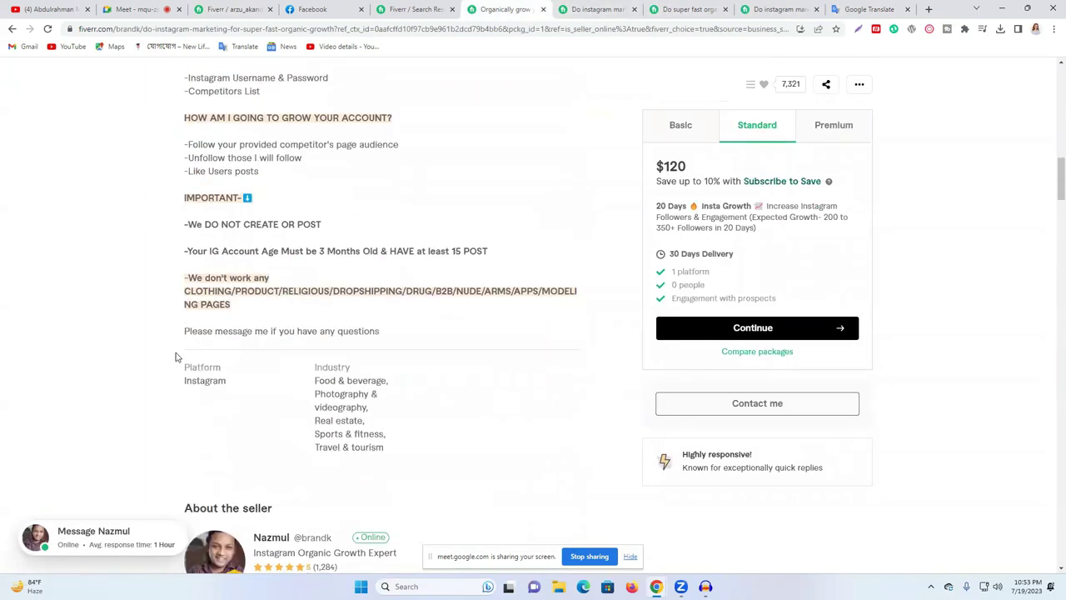
Step: Open the industry choices in the gig metadata and check which industries the competing Instagram growth gig lists
click(242, 9)
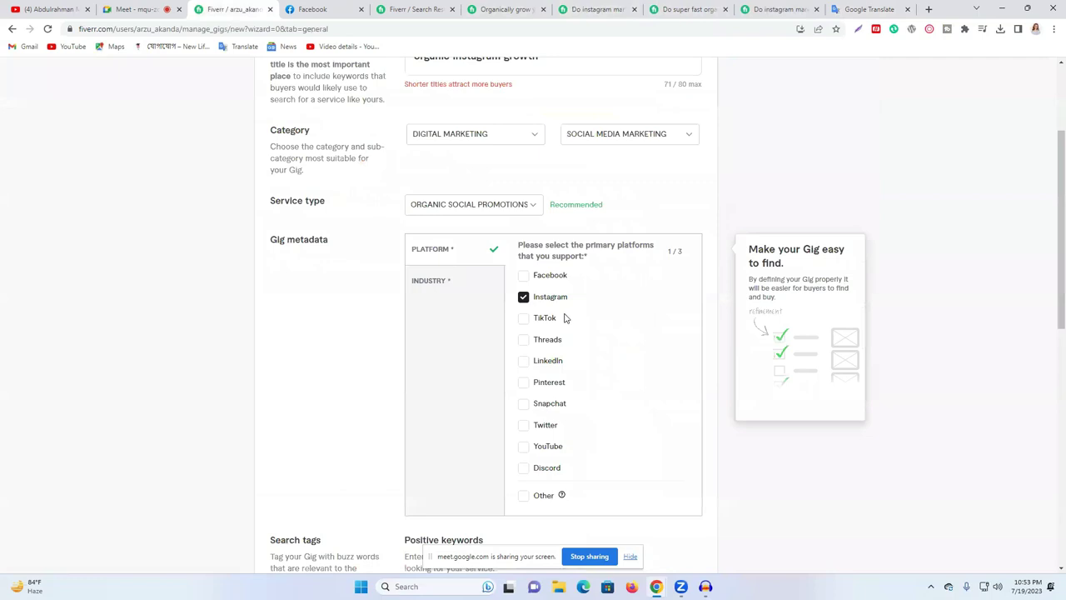
click(438, 283)
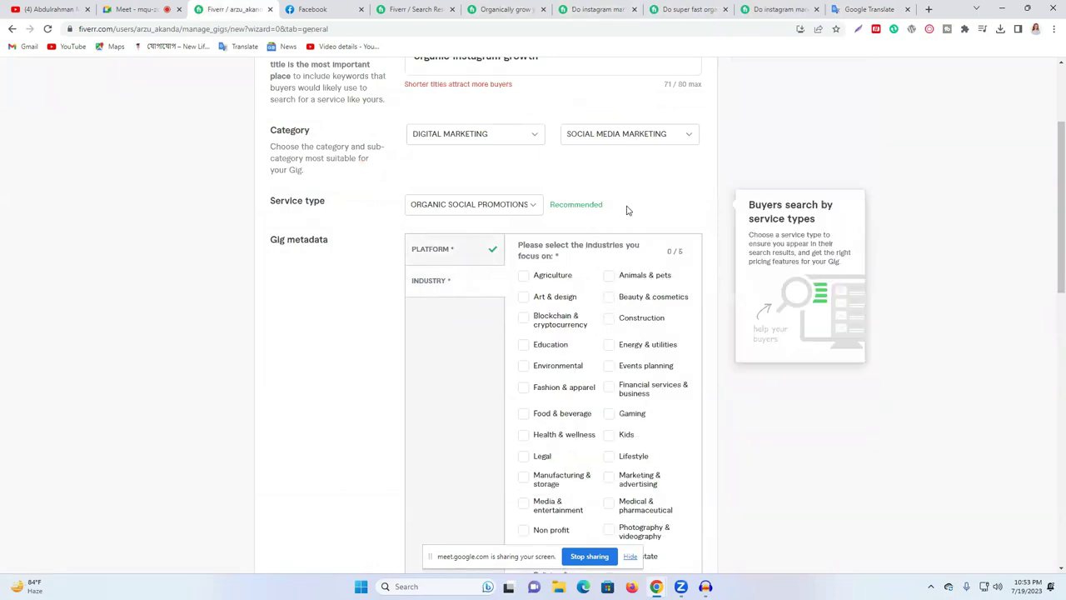
click(596, 9)
click(510, 8)
click(570, 7)
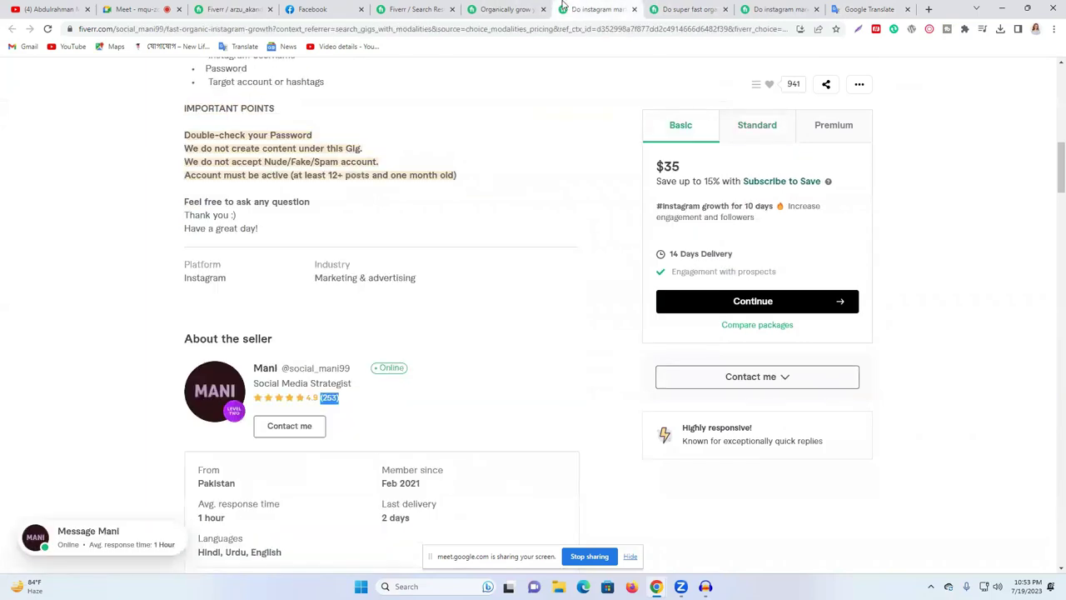
click(472, 7)
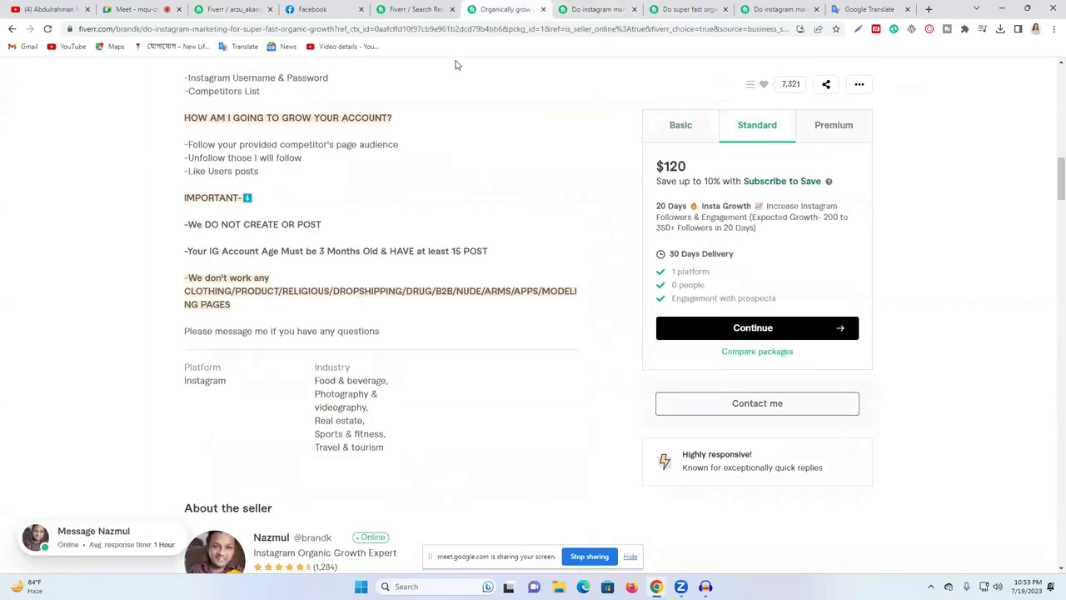
triple_click(339, 404)
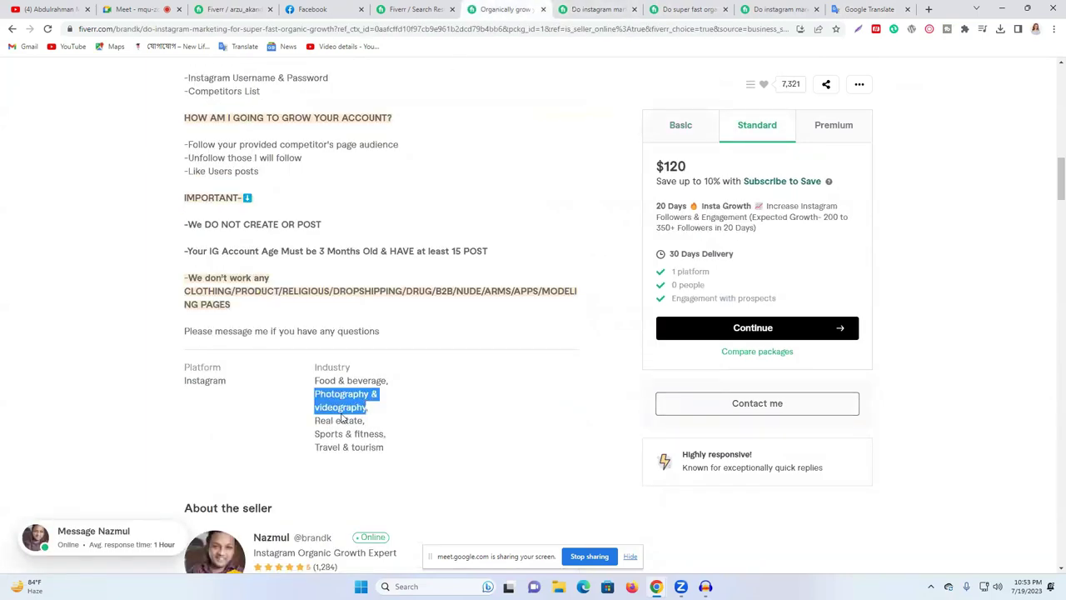
double_click(340, 407)
click(344, 430)
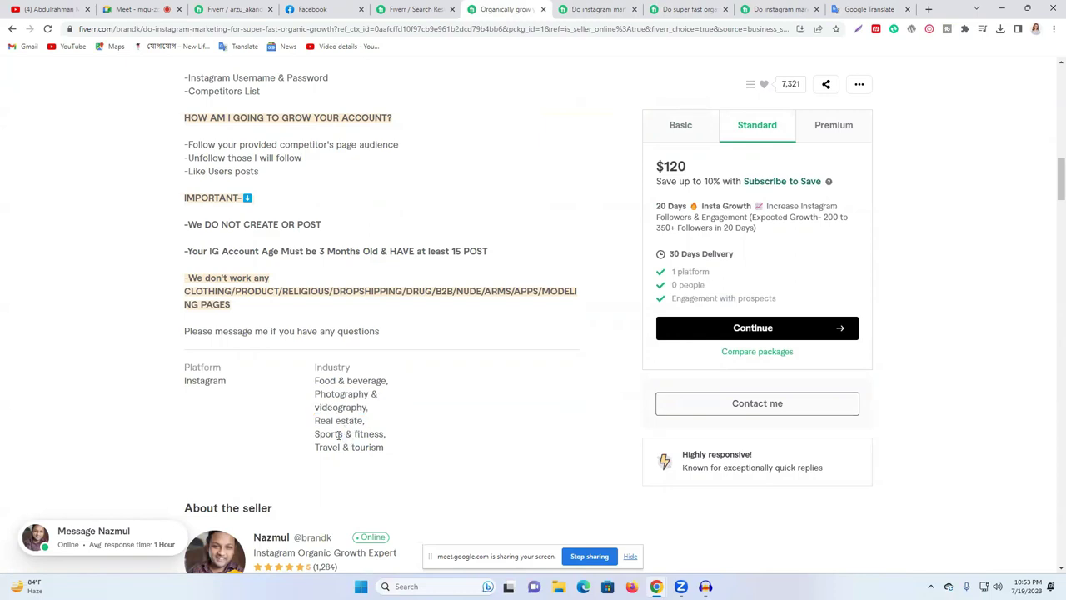
double_click(367, 448)
Step: Select Beauty & cosmetics, Food & beverage, Real estate, Travel & tourism, and Photography & videography as the new gig's industries
click(238, 9)
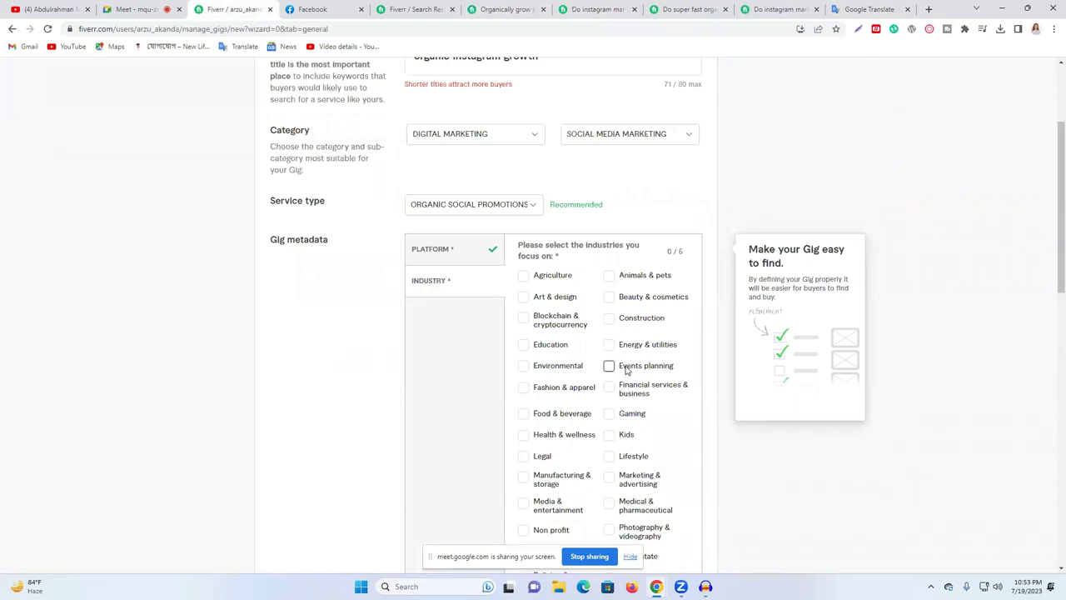
click(609, 297)
double_click(538, 415)
click(524, 415)
scroll(678, 491, down, 1)
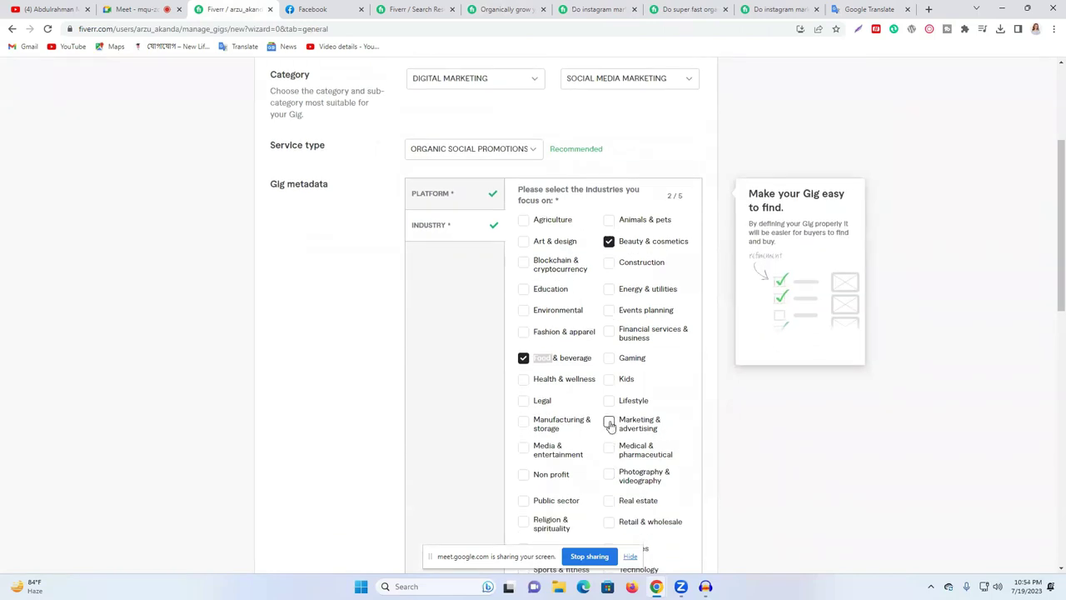
click(610, 501)
scroll(668, 505, down, 1)
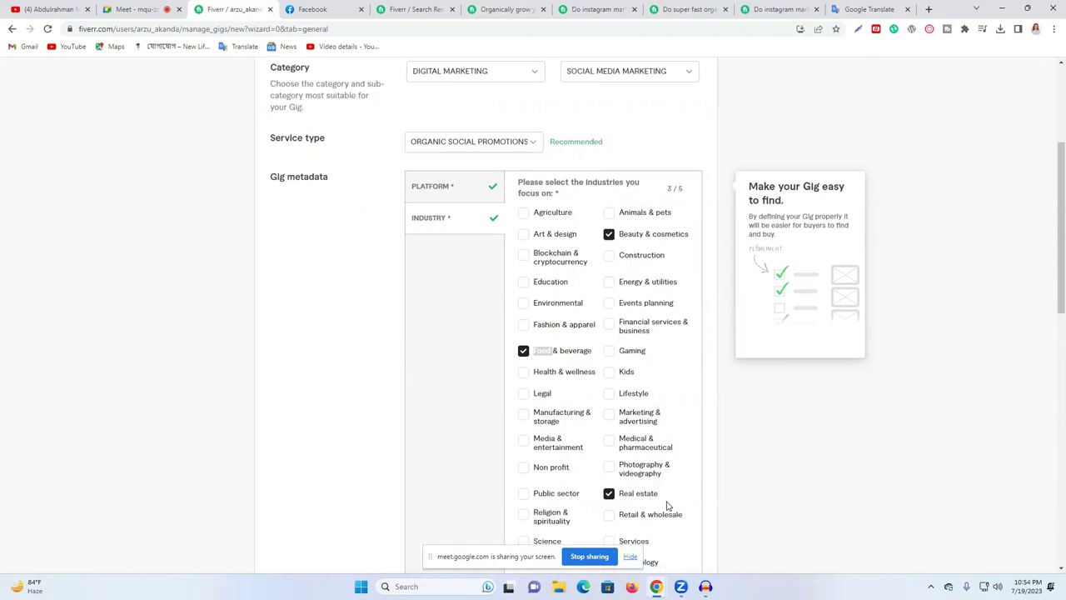
scroll(667, 505, down, 1)
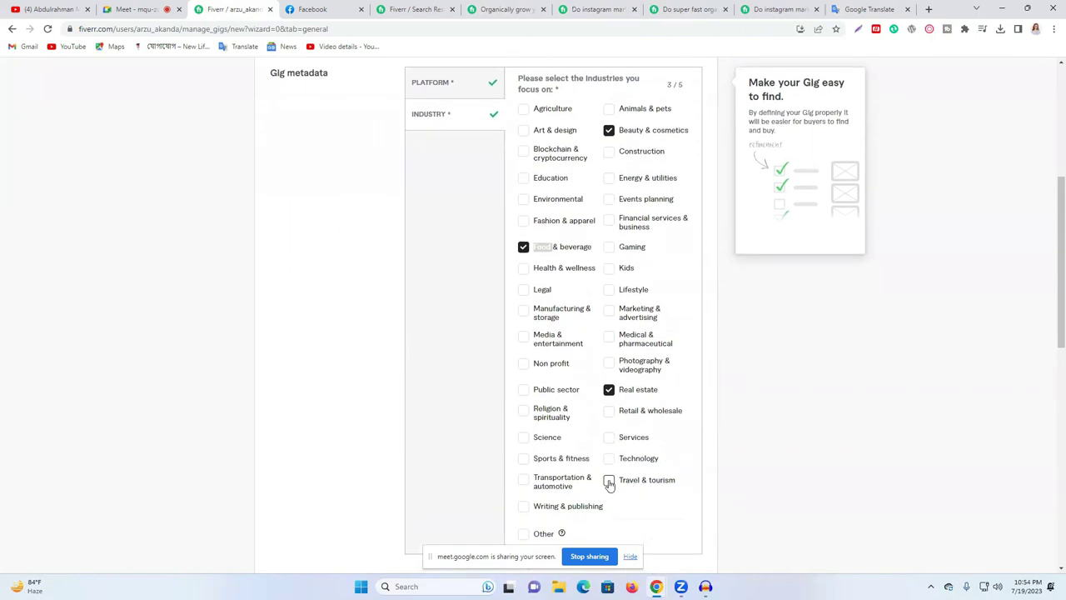
click(610, 482)
click(609, 365)
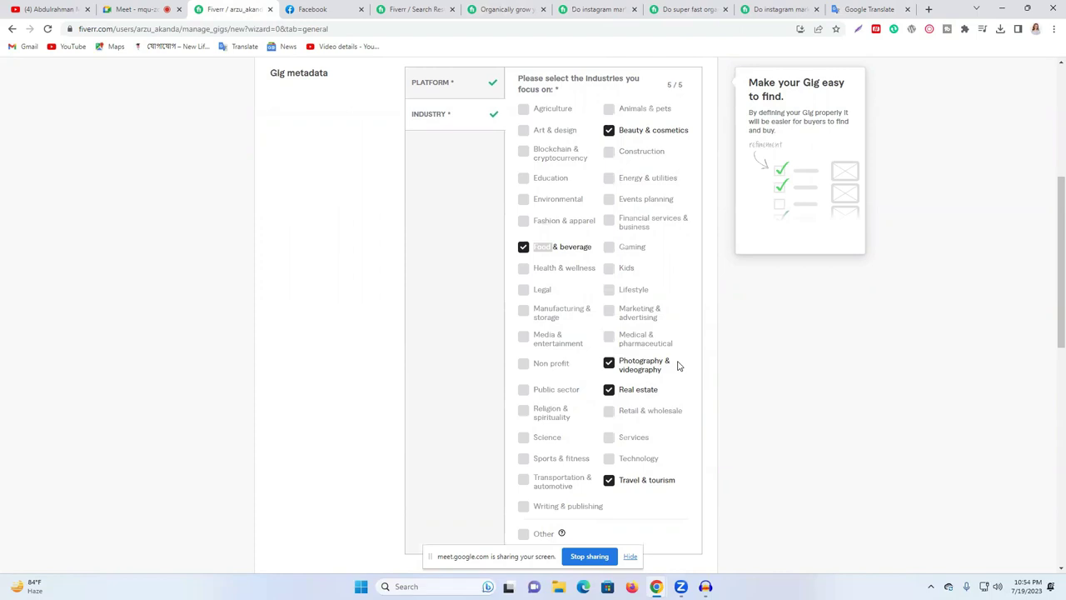
Step: Deselect the Travel & tourism industry, recheck the competing gig's industry list, and select Travel & tourism again
click(609, 482)
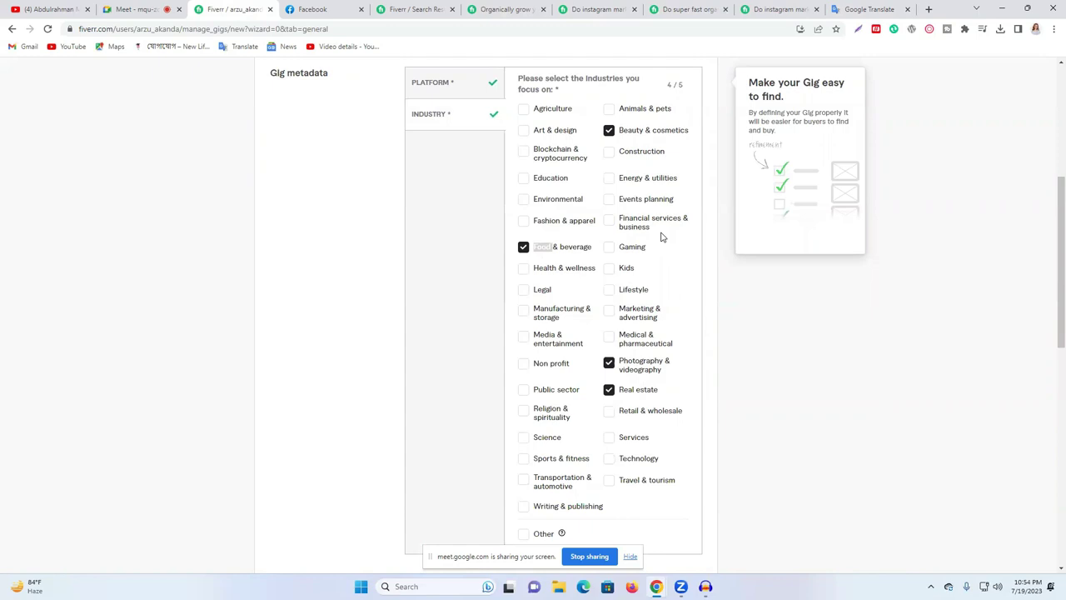
click(431, 8)
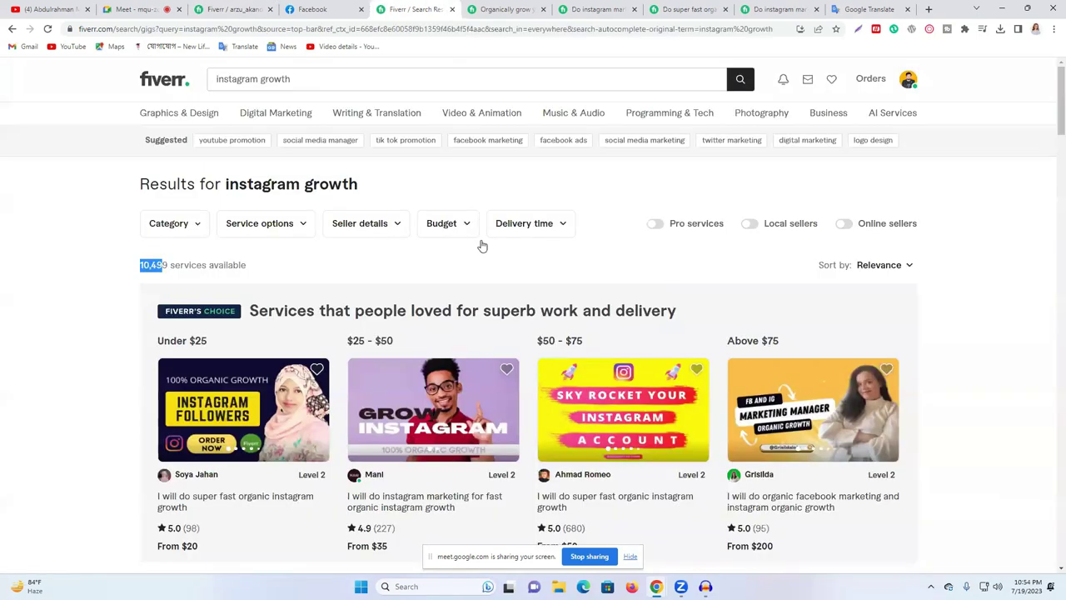
click(512, 8)
click(354, 447)
click(414, 10)
click(248, 8)
click(609, 481)
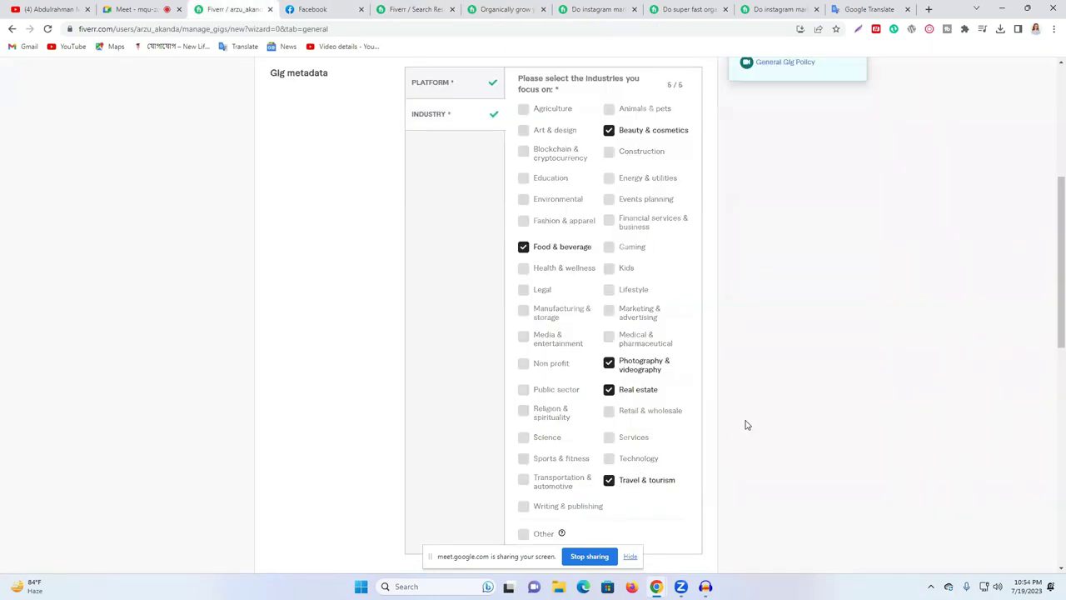
Step: Open the competing gig's recommended gig "I will do instagram marketing or promotion for organic growth" in a new tab and dismiss its discount offer
scroll(750, 427, down, 3)
click(430, 9)
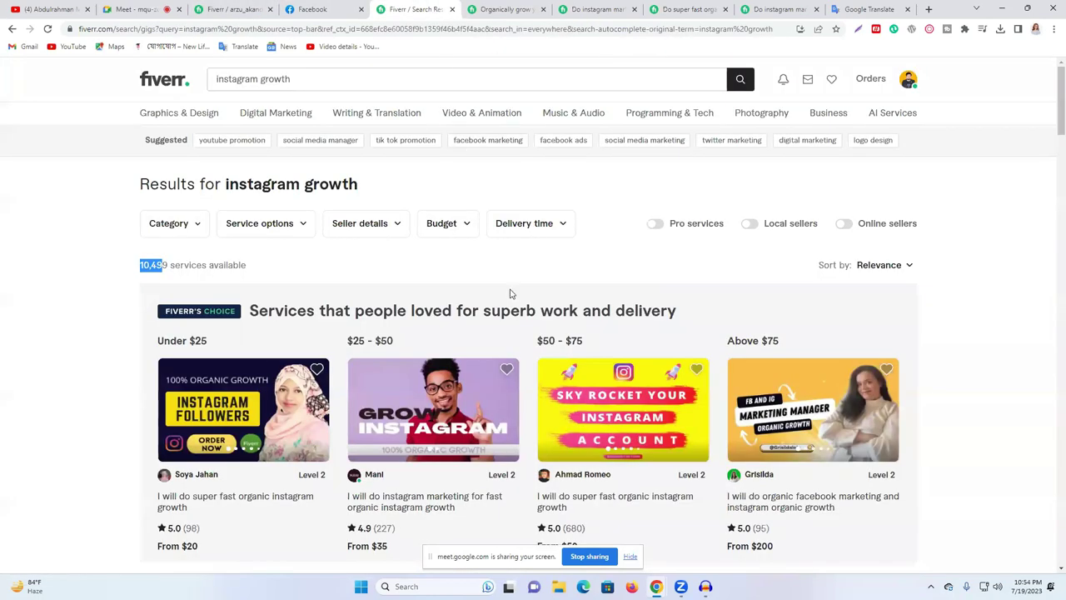
click(526, 8)
scroll(488, 317, down, 15)
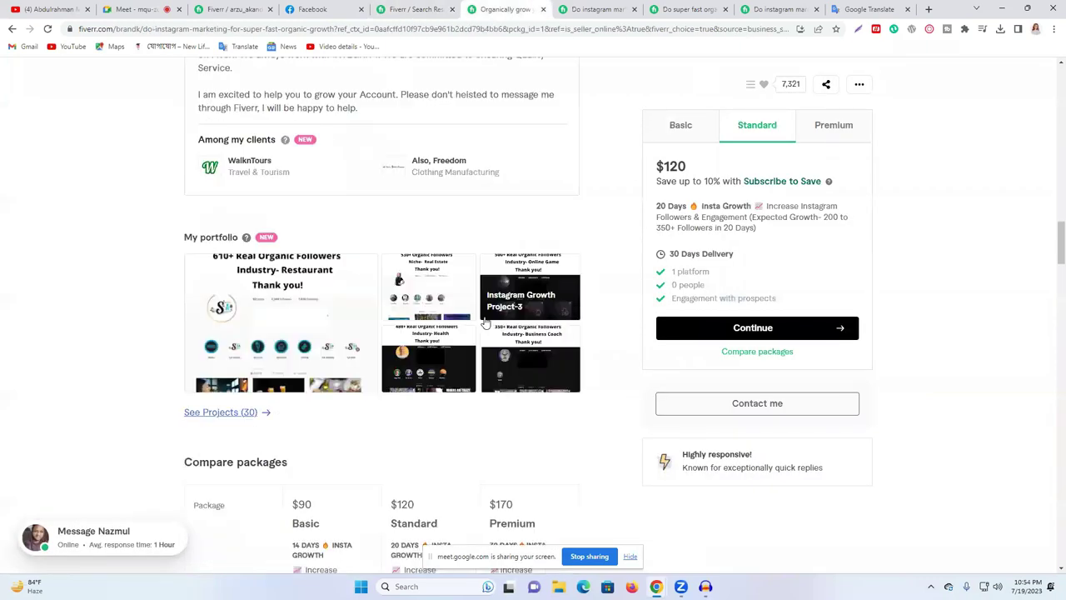
scroll(491, 321, down, 3)
scroll(491, 322, up, 3)
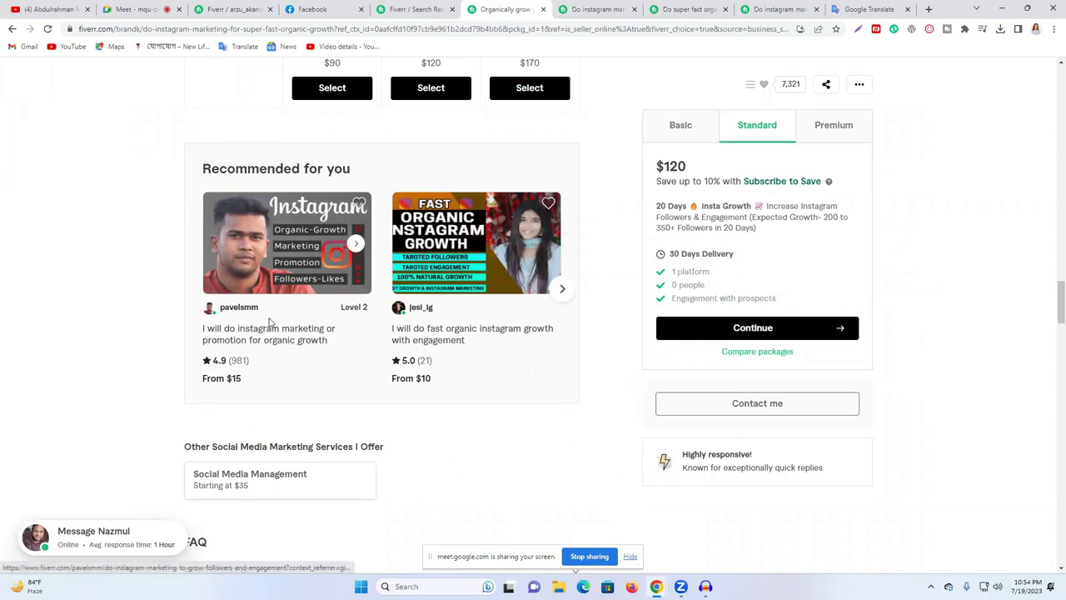
right_click(269, 329)
click(284, 336)
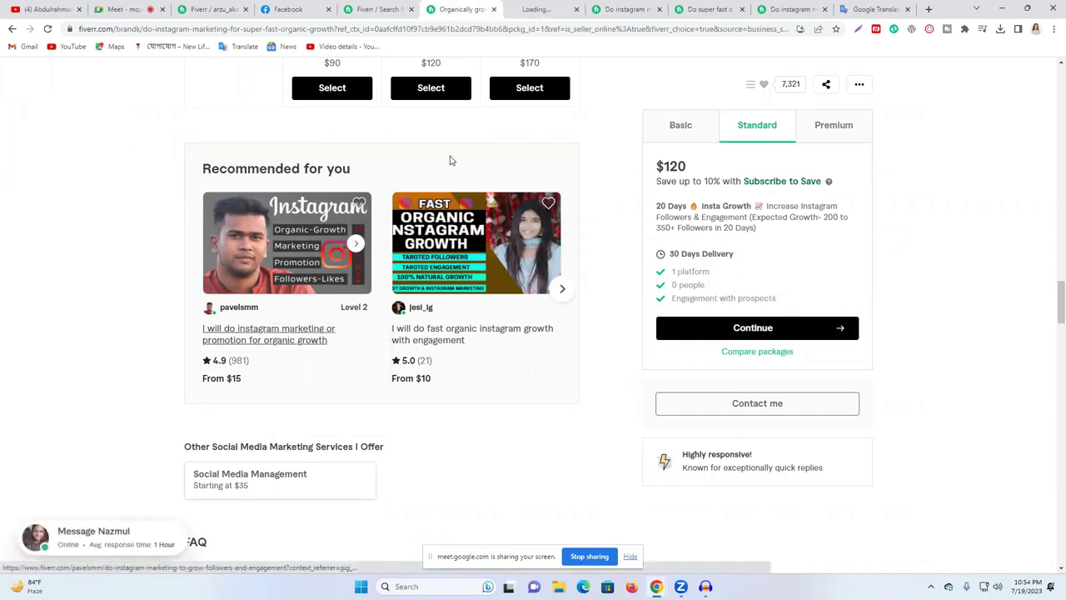
click(538, 9)
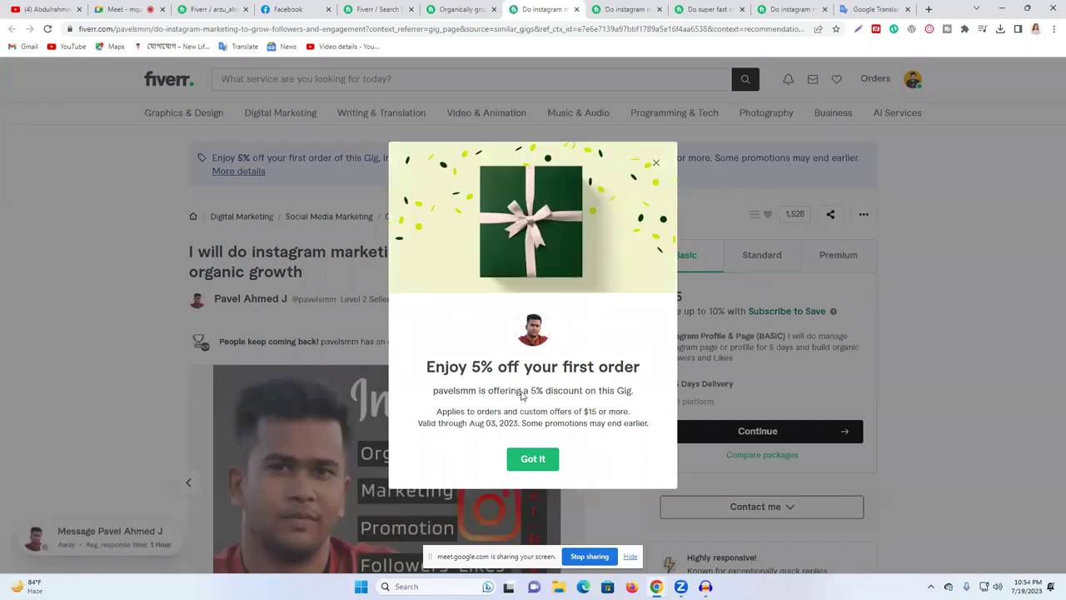
click(656, 163)
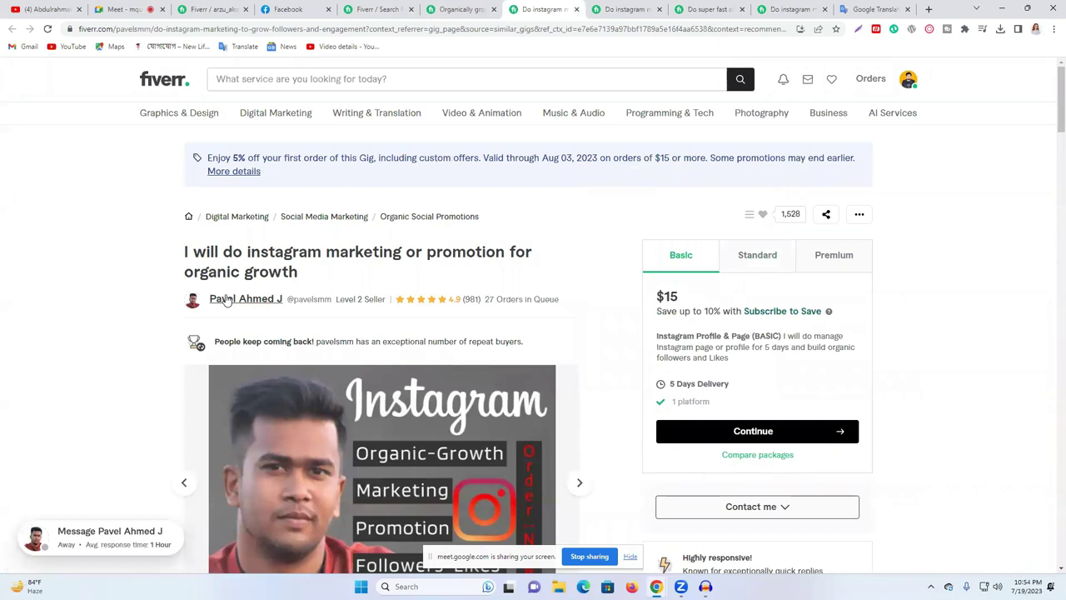
Step: Review the recommended gig's platform, industries and seller profile, and return to the gig page
scroll(316, 297, down, 10)
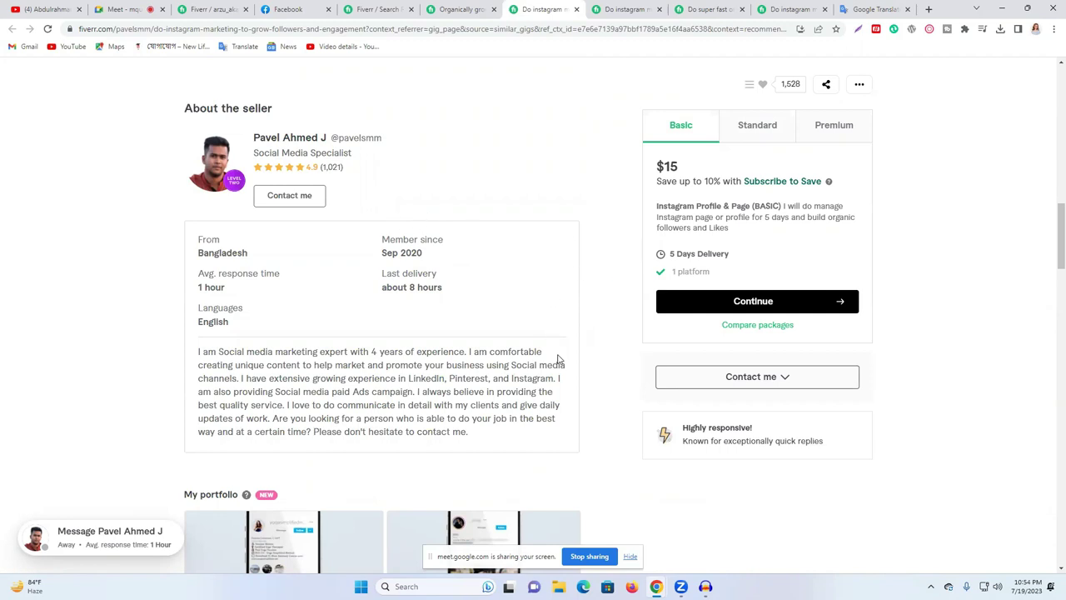
scroll(582, 354, up, 3)
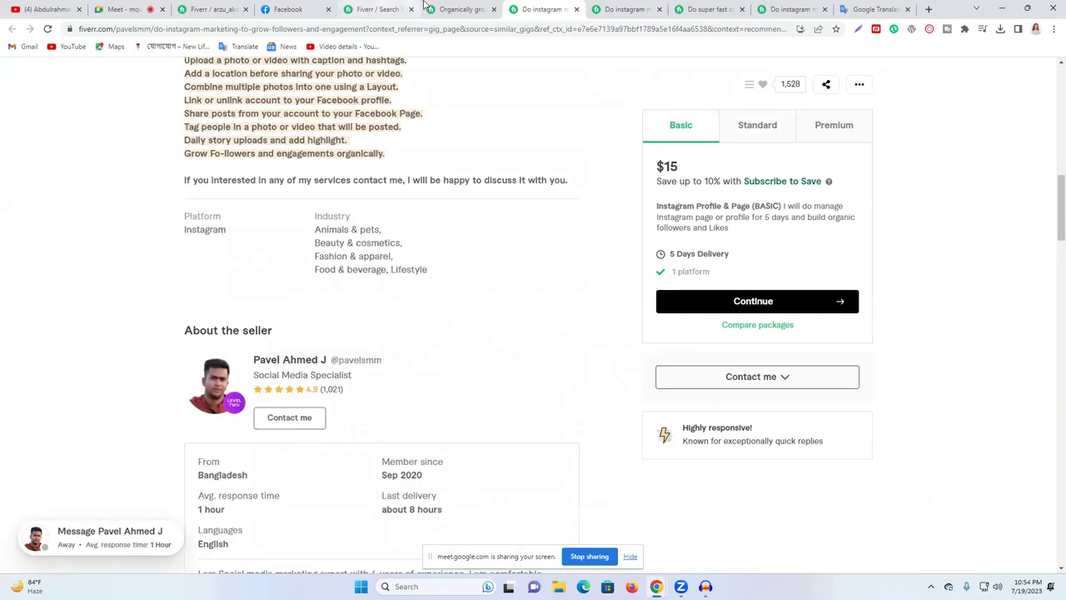
click(288, 360)
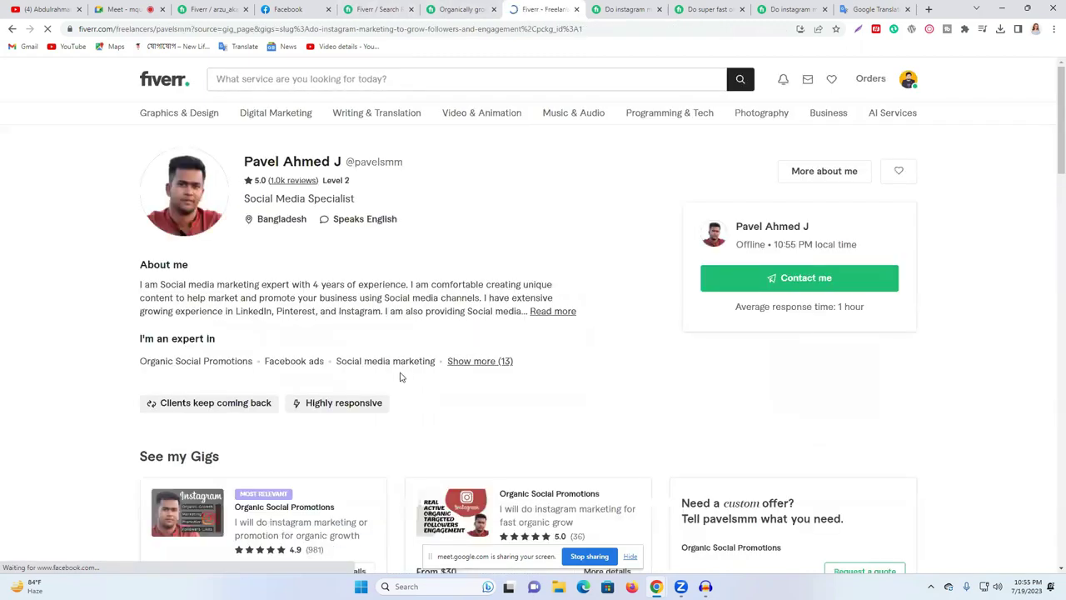
scroll(400, 377, down, 2)
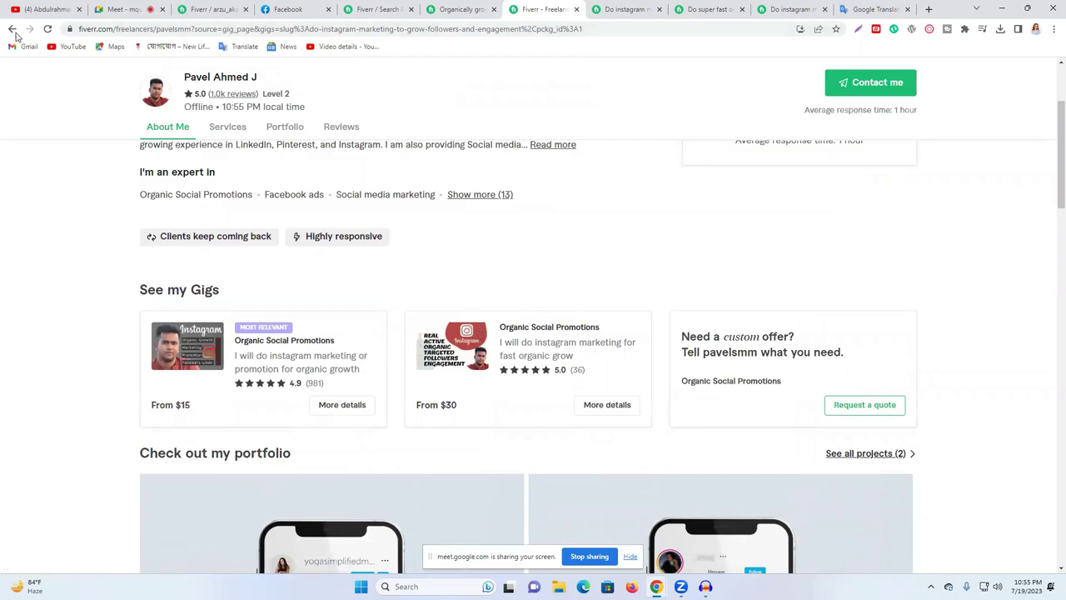
click(13, 32)
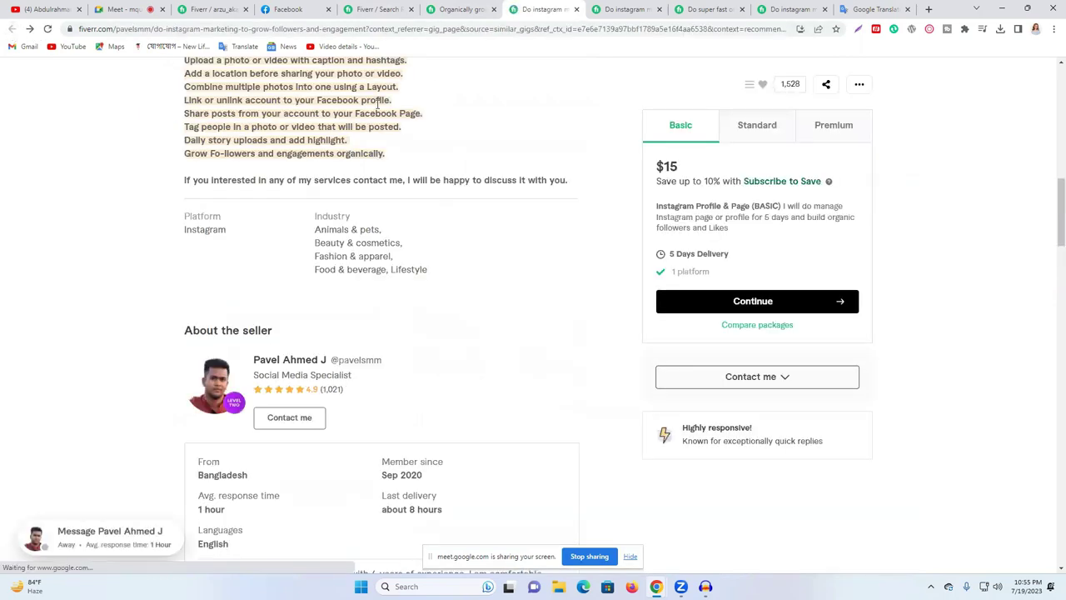
Step: Find the related tags below the reviews of the first competing Instagram growth gig
click(458, 10)
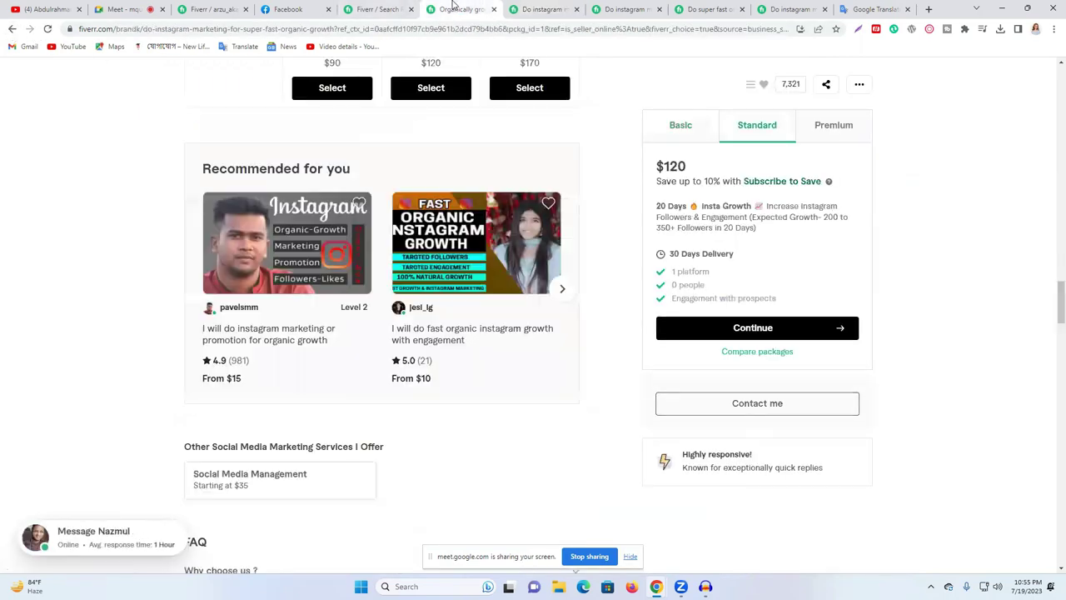
scroll(536, 370, down, 15)
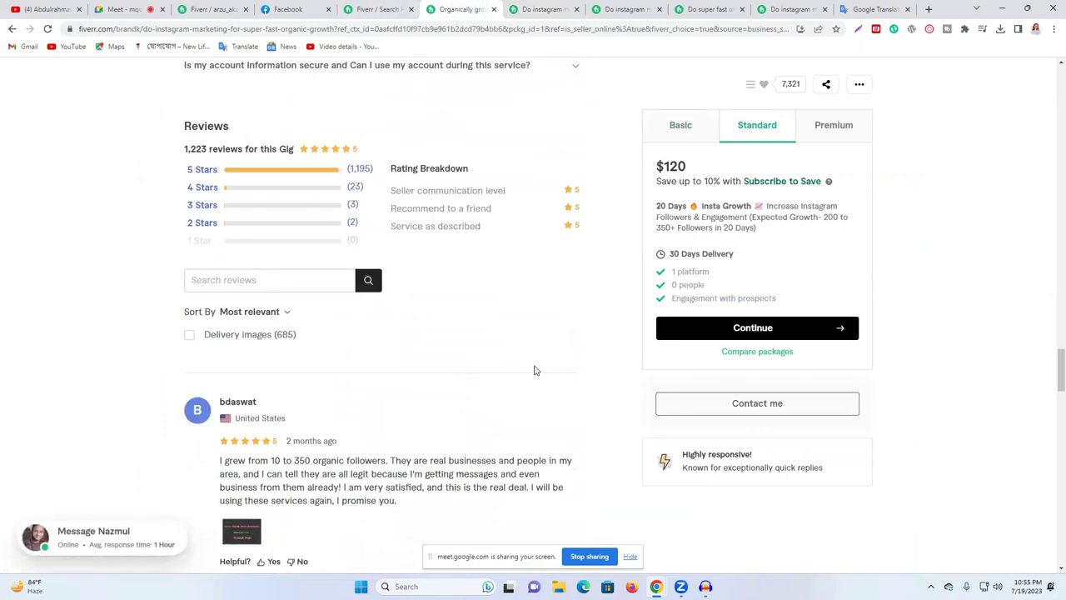
scroll(536, 370, down, 3)
scroll(535, 363, down, 4)
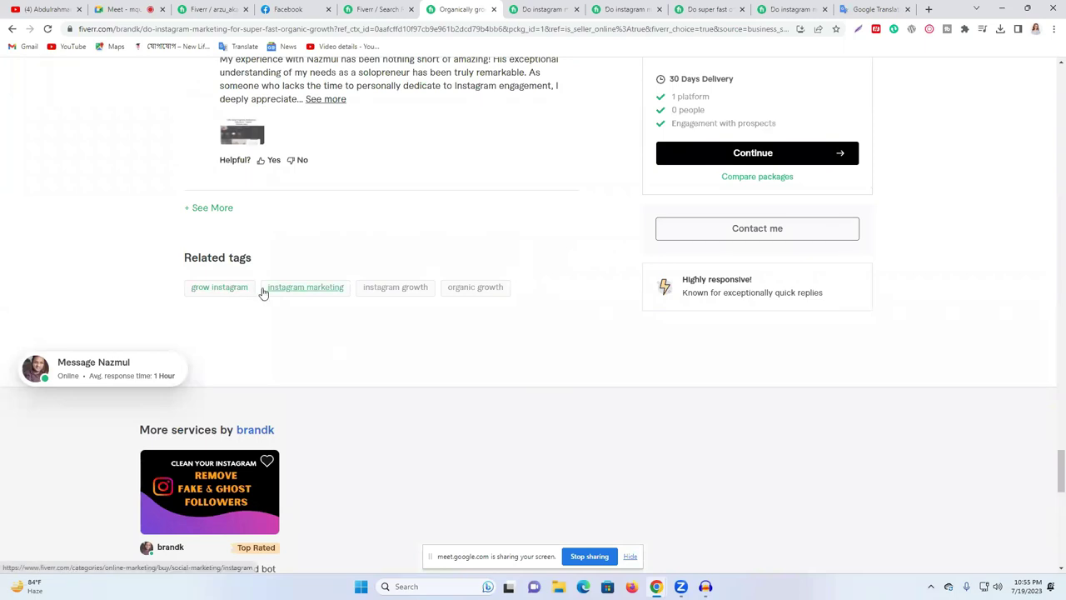
Step: Copy the "instagram marketing" related tag from the competing gig and add it to the gig's positive keywords
drag(261, 290, 339, 291)
key(ctrl+c)
click(210, 7)
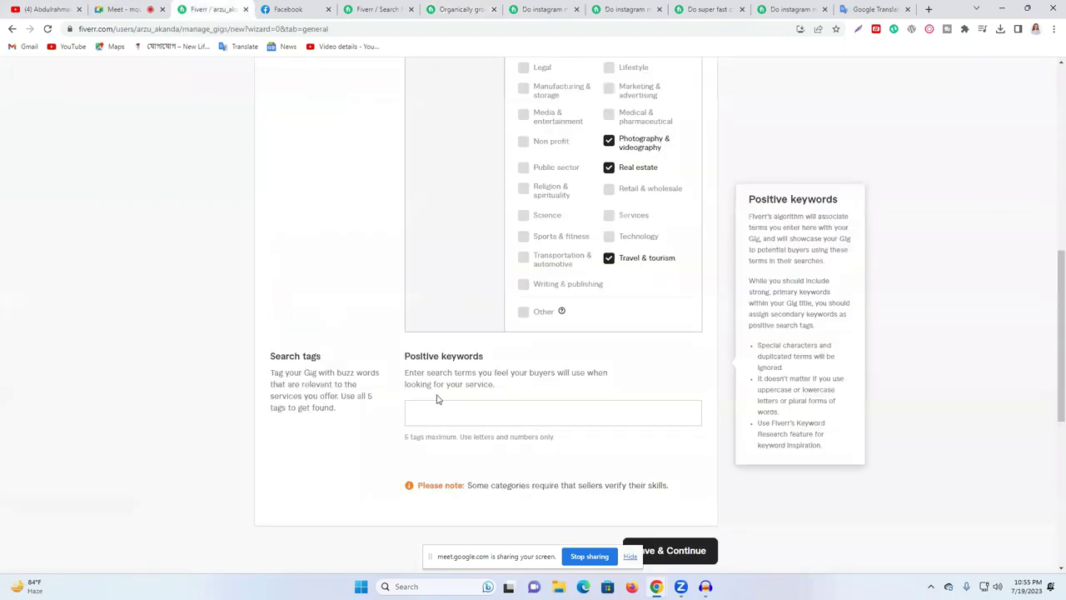
click(430, 419)
key(ctrl+v)
click(458, 433)
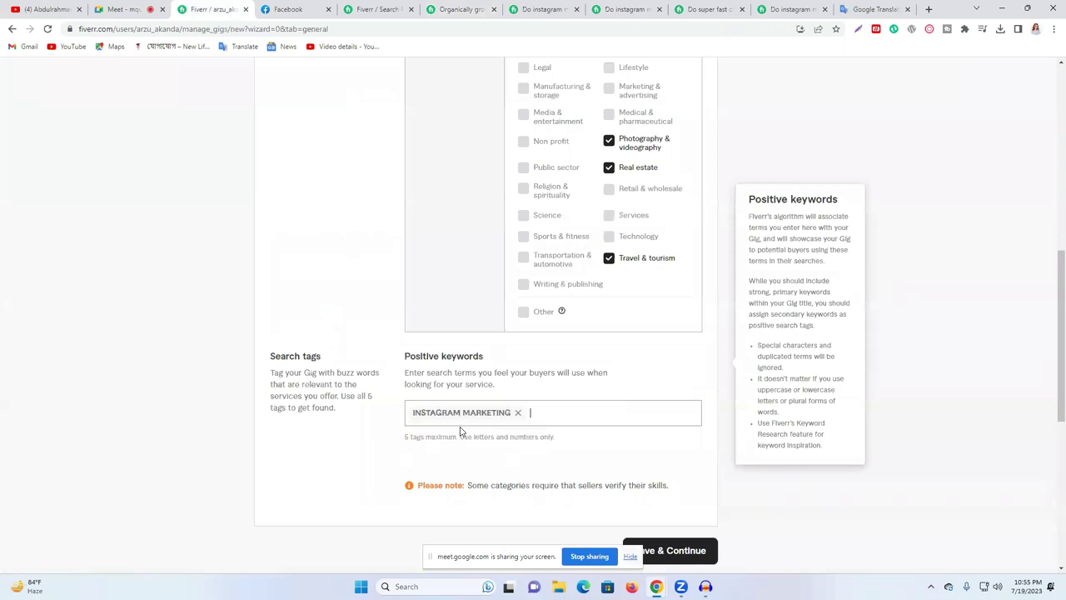
Step: Add the competing gig's "instagram growth" related tag as the second positive keyword
click(387, 8)
click(454, 9)
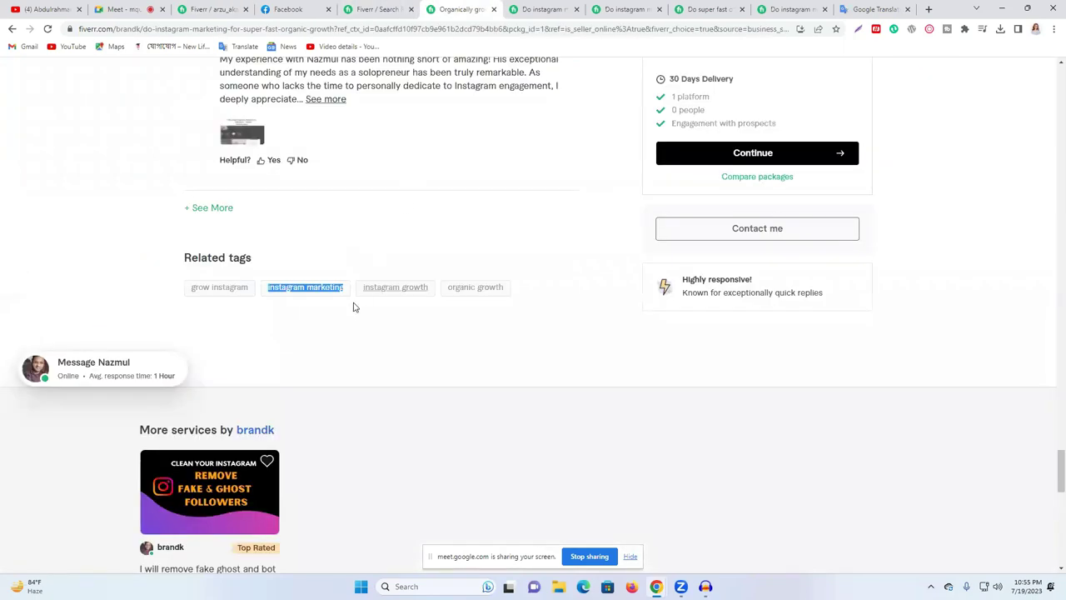
drag(362, 288, 426, 288)
key(ctrl+c)
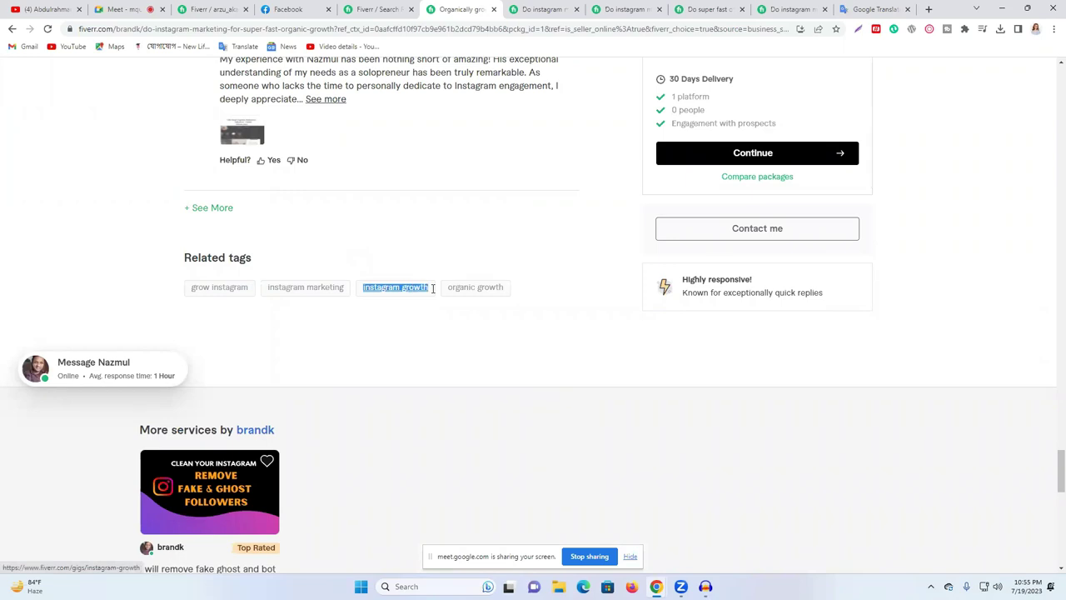
click(222, 9)
key(ctrl+v)
key(Return)
Step: Copy the competing gig's "organic growth" related tag and add it as the third positive keyword
click(393, 9)
click(454, 7)
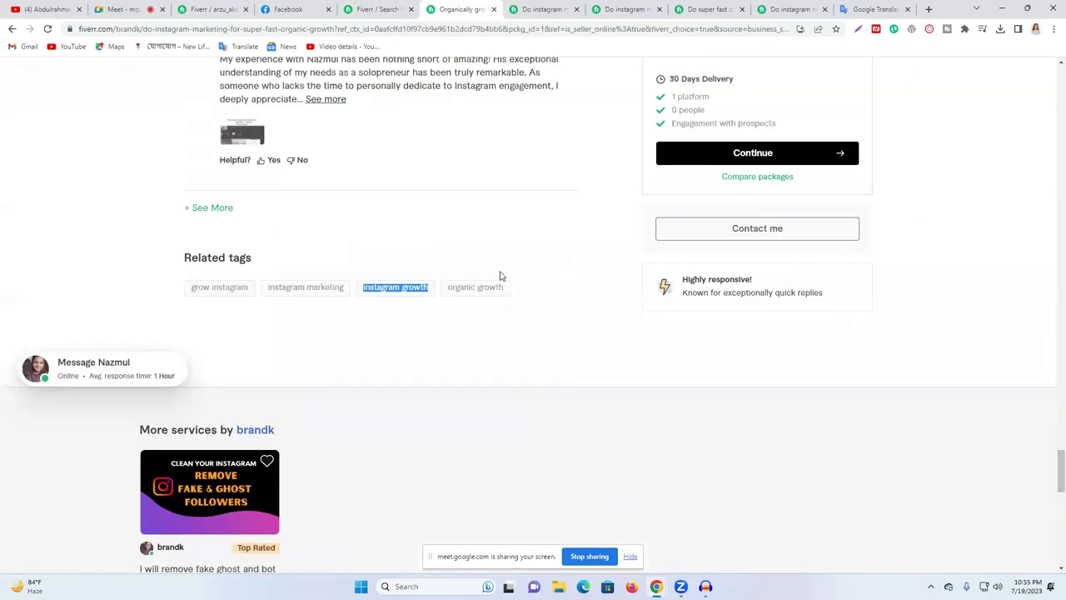
drag(510, 288, 443, 289)
key(ctrl+c)
click(366, 9)
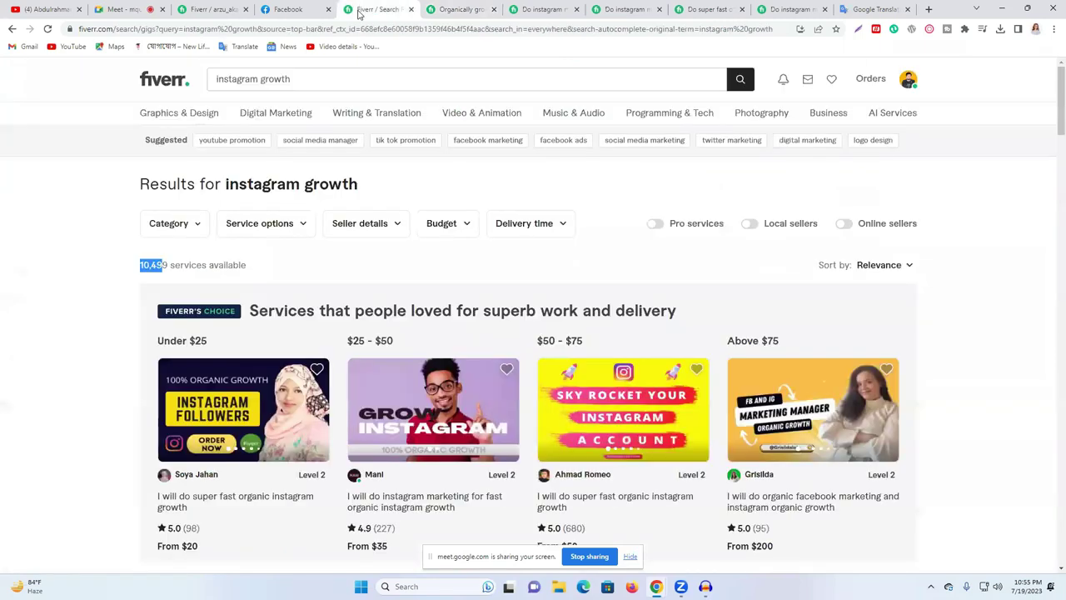
click(217, 9)
key(ctrl+v)
key(Return)
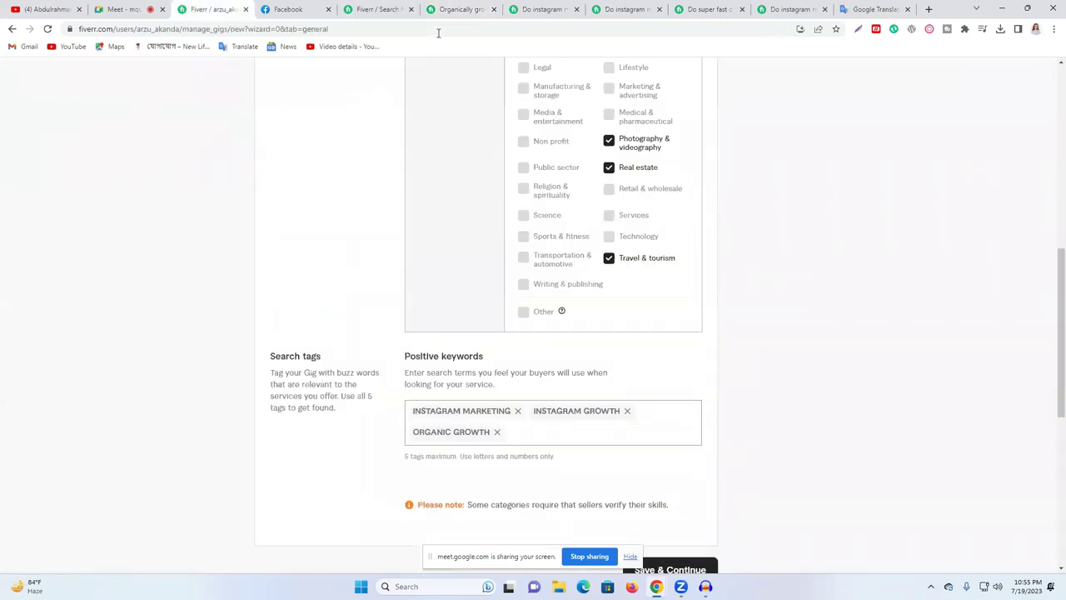
Step: Add the competing gig's "grow instagram" related tag as the fourth positive keyword
click(467, 9)
click(540, 9)
click(471, 9)
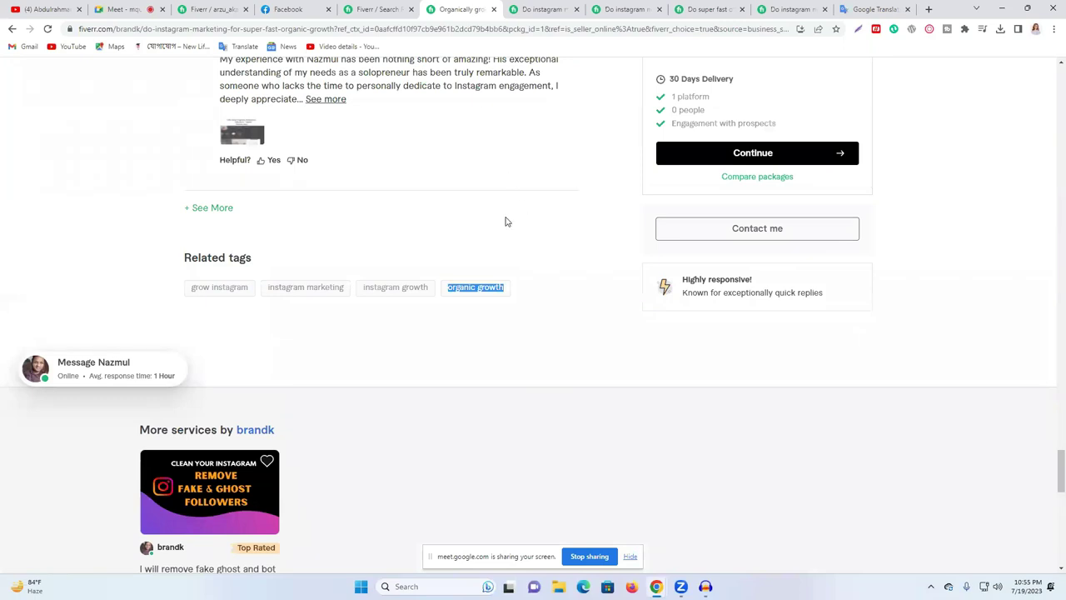
drag(188, 287, 240, 289)
key(ctrl+c)
click(217, 9)
key(ctrl+v)
key(Return)
Step: Search Fiverr for the suggested phrases "organic instagram growth" and "fast organic instagram growth" for keyword ideas
click(379, 10)
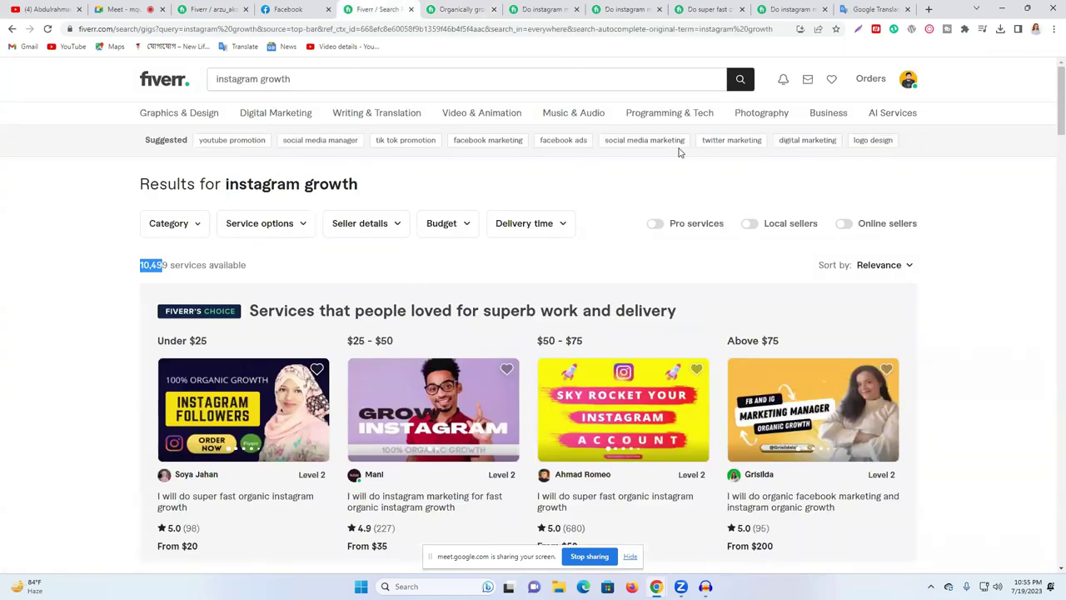
click(298, 86)
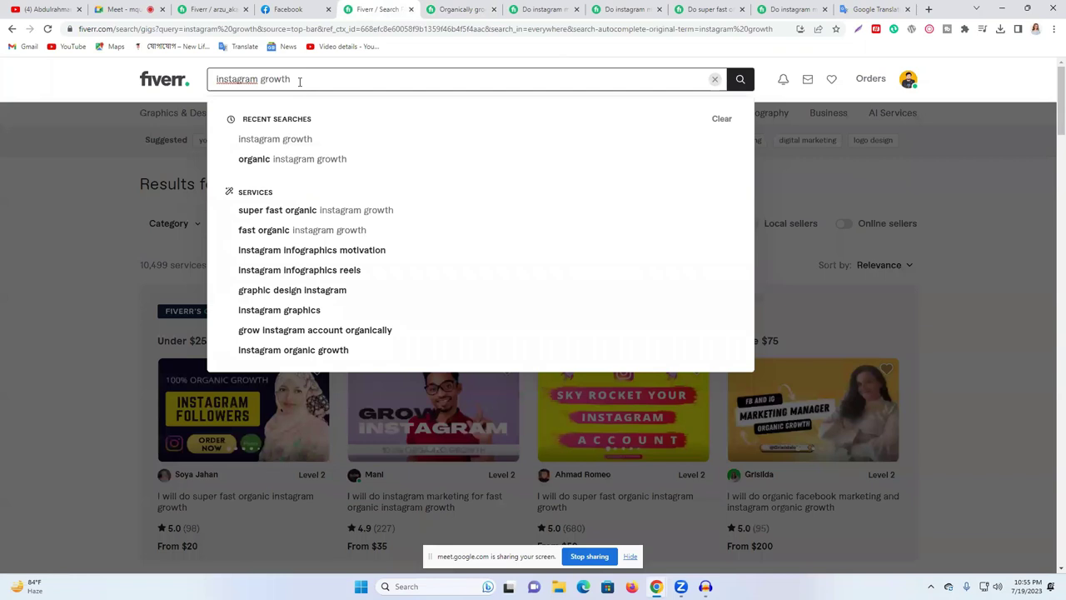
click(319, 160)
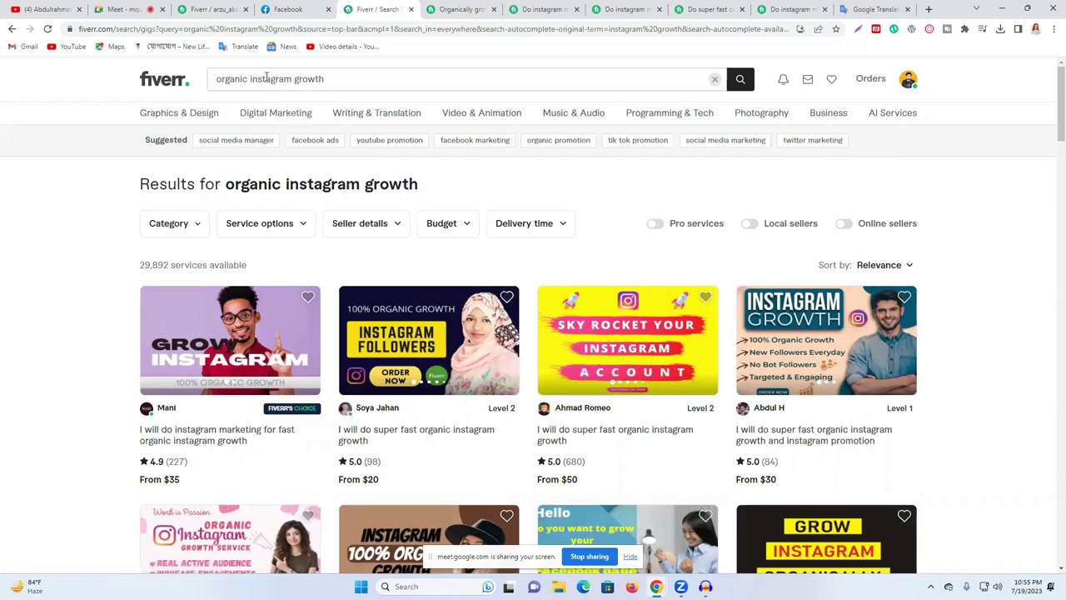
click(379, 89)
triple_click(378, 91)
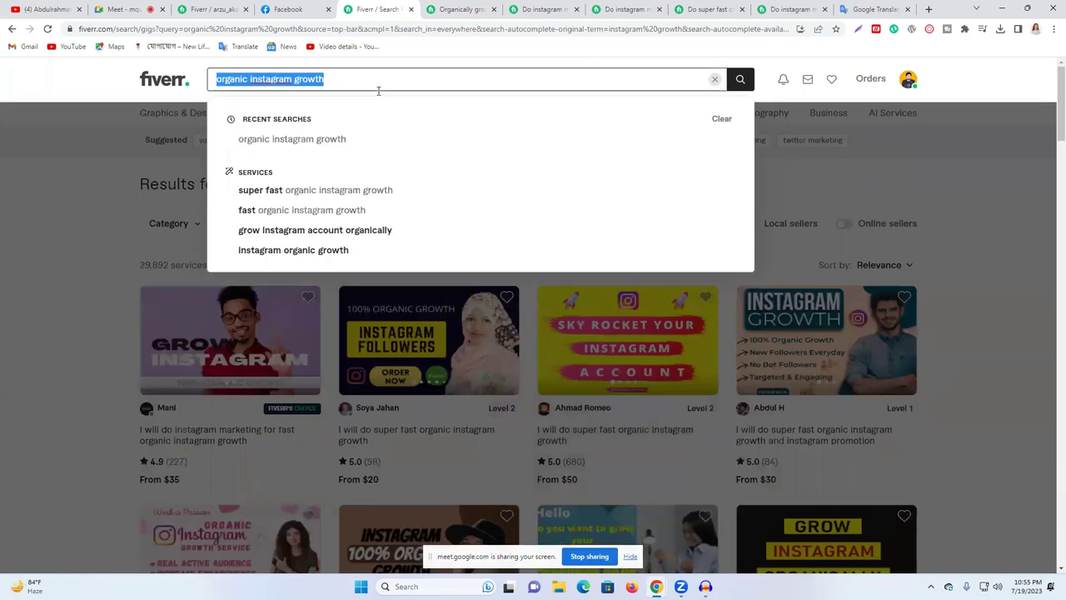
click(325, 217)
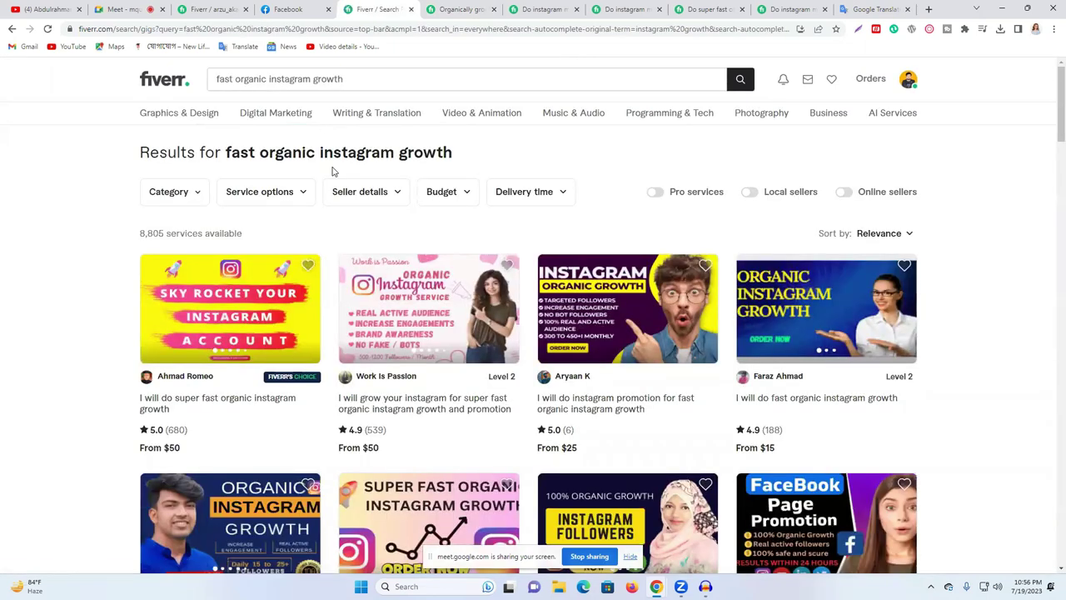
Step: Remove "fast organic" from the Fiverr search phrase, leaving "instagram growth"
click(280, 79)
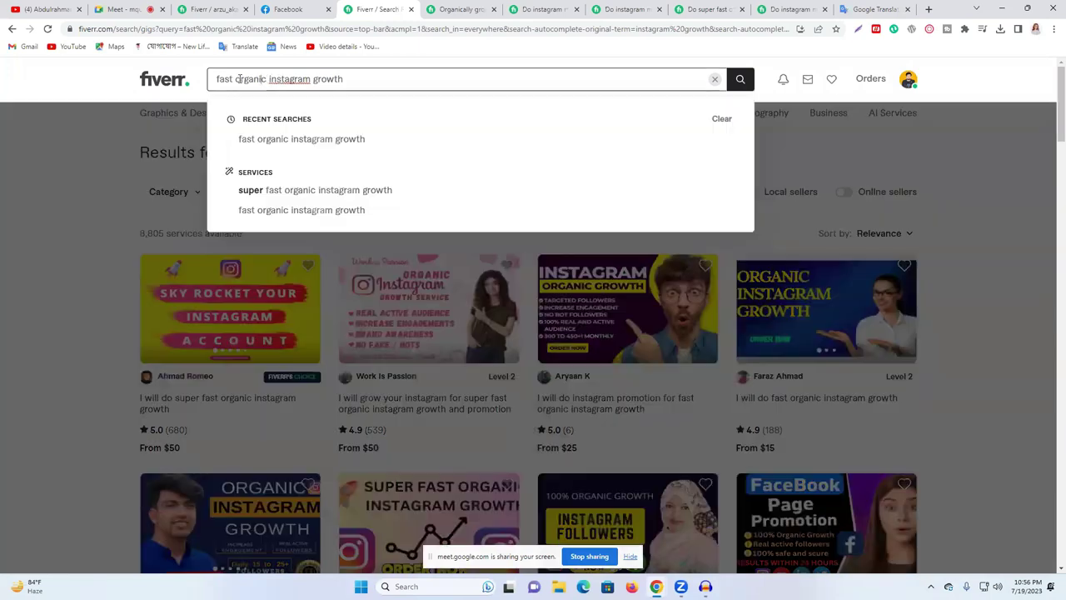
drag(267, 79, 215, 79)
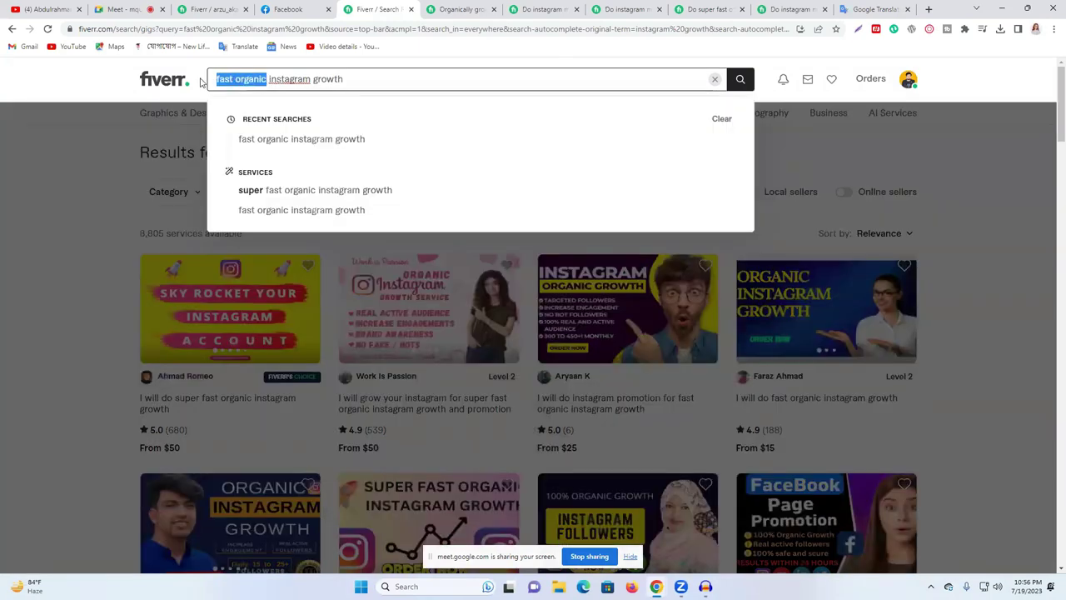
key(BackSpace)
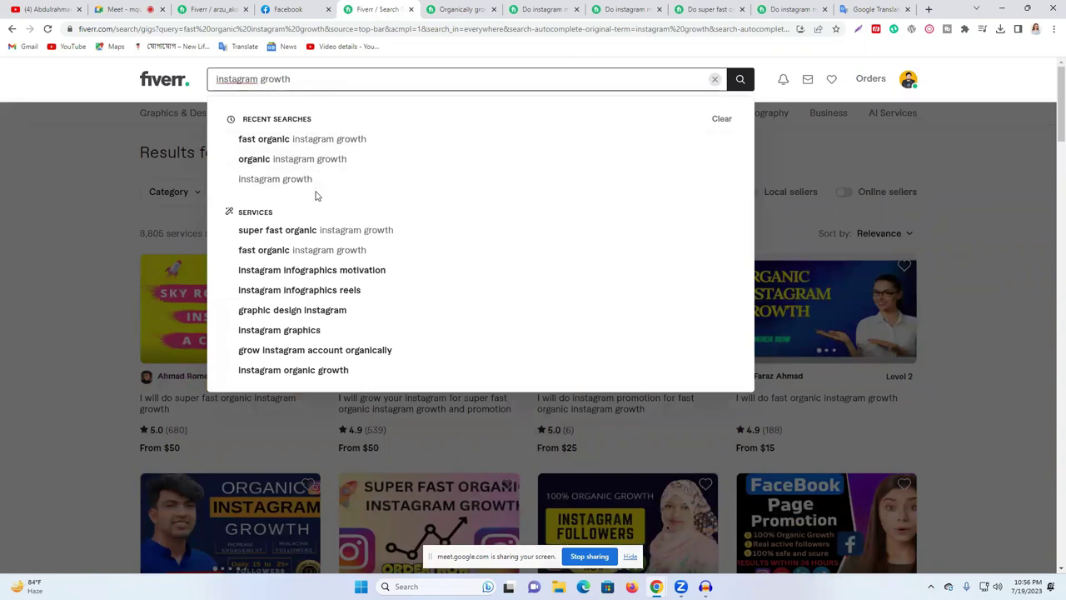
Step: Change the search phrase to the correctly spelled "Instagram management", copy it, and search Fiverr for it
double_click(281, 79)
text(man)
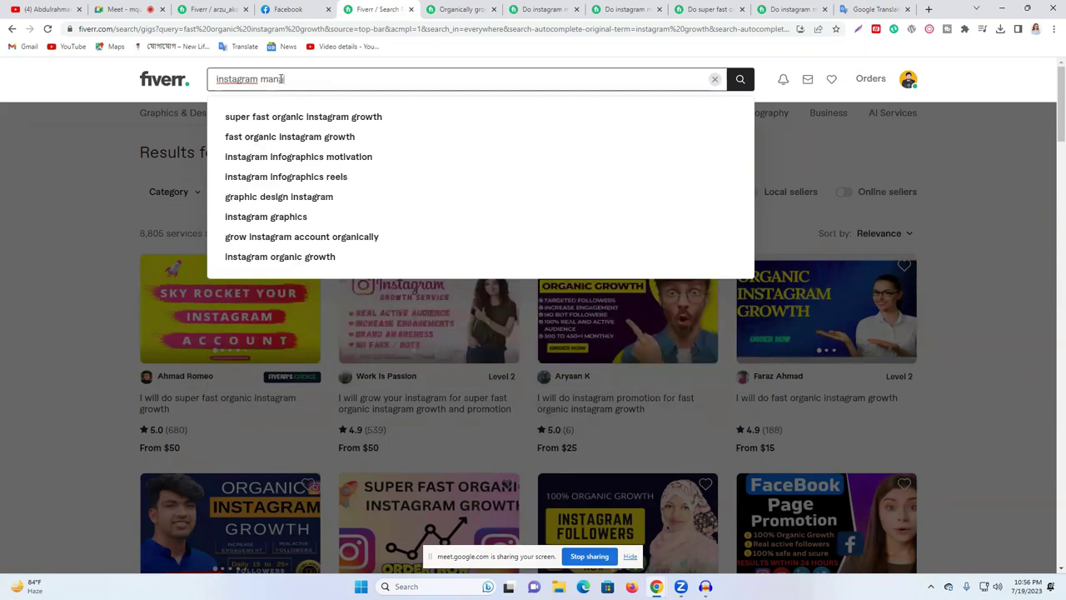
text(agment)
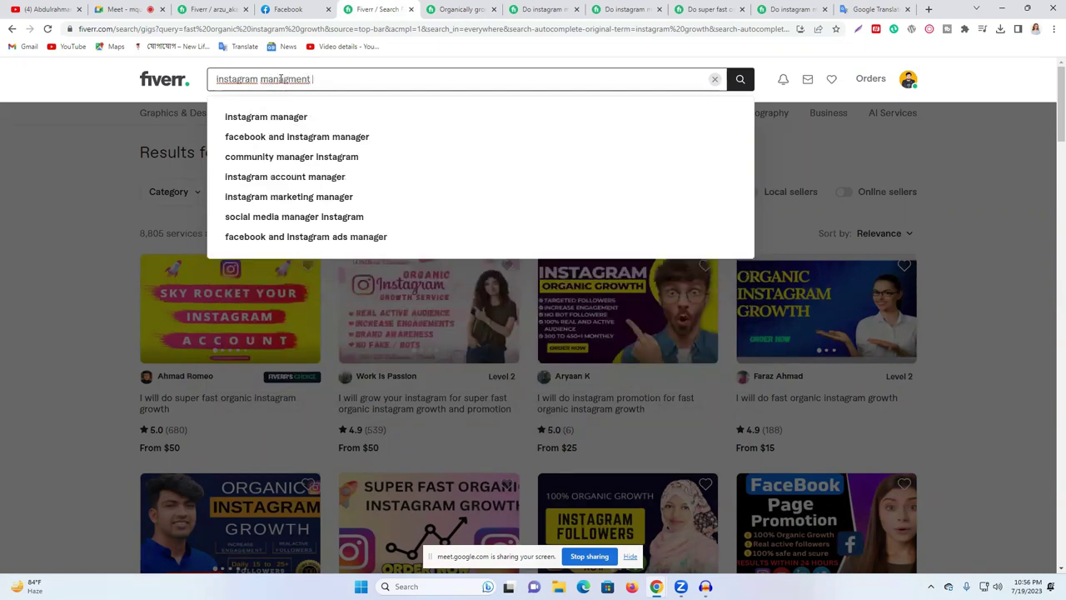
right_click(282, 79)
click(290, 87)
right_click(231, 84)
click(266, 78)
triple_click(271, 79)
right_click(271, 79)
click(324, 125)
click(742, 84)
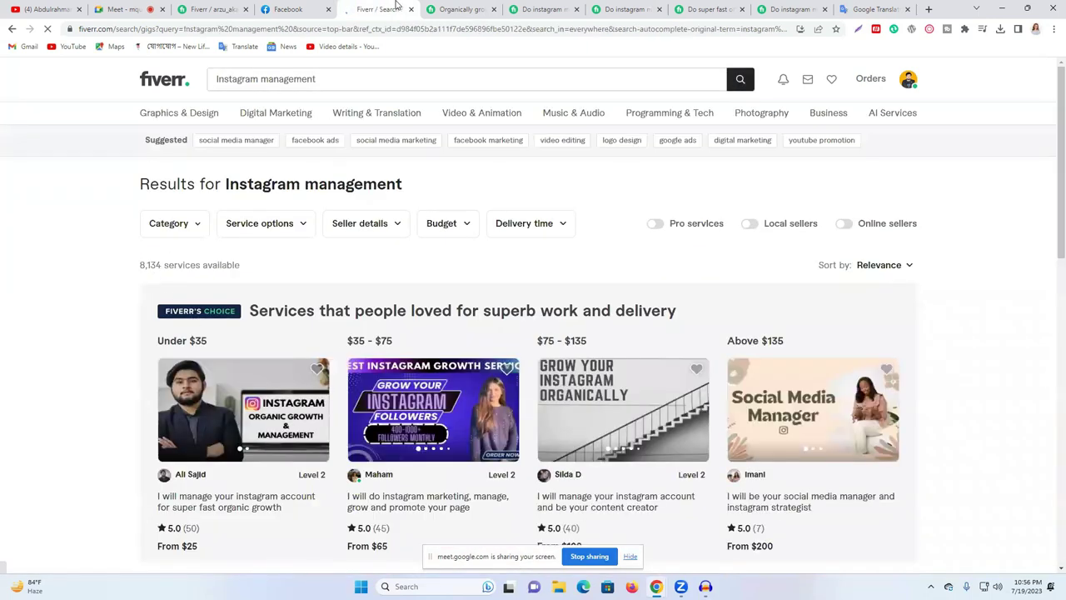
Step: Add the copied phrase "Instagram management" as the fifth positive keyword of the new gig
click(461, 10)
click(218, 10)
key(ctrl+v)
key(Return)
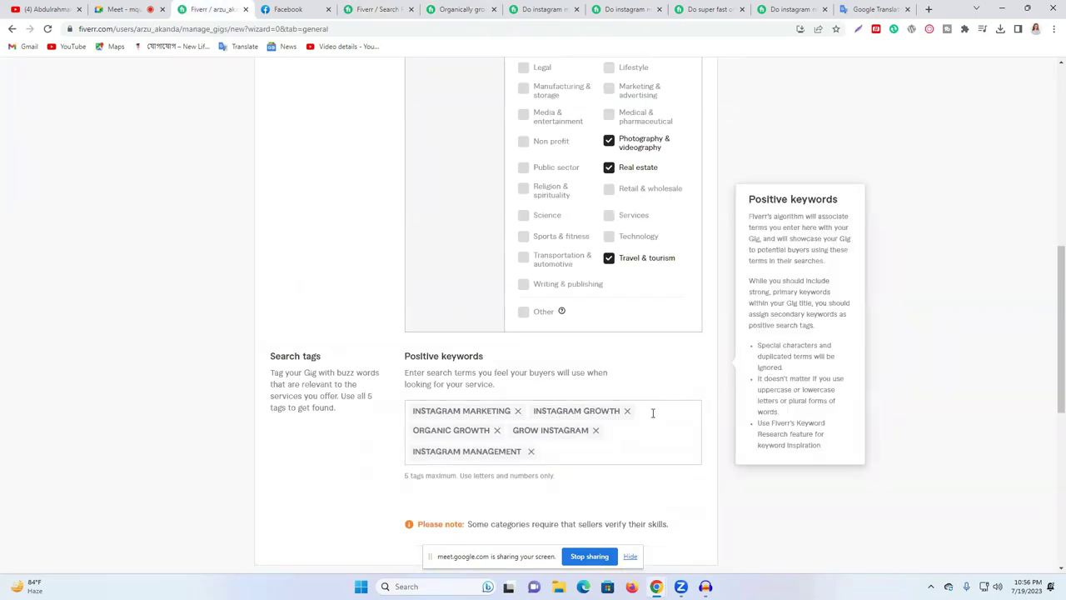
Step: Save the gig overview, continue to Scope & Pricing, and enable offering Basic, Standard and Premium packages
scroll(661, 414, down, 3)
click(663, 372)
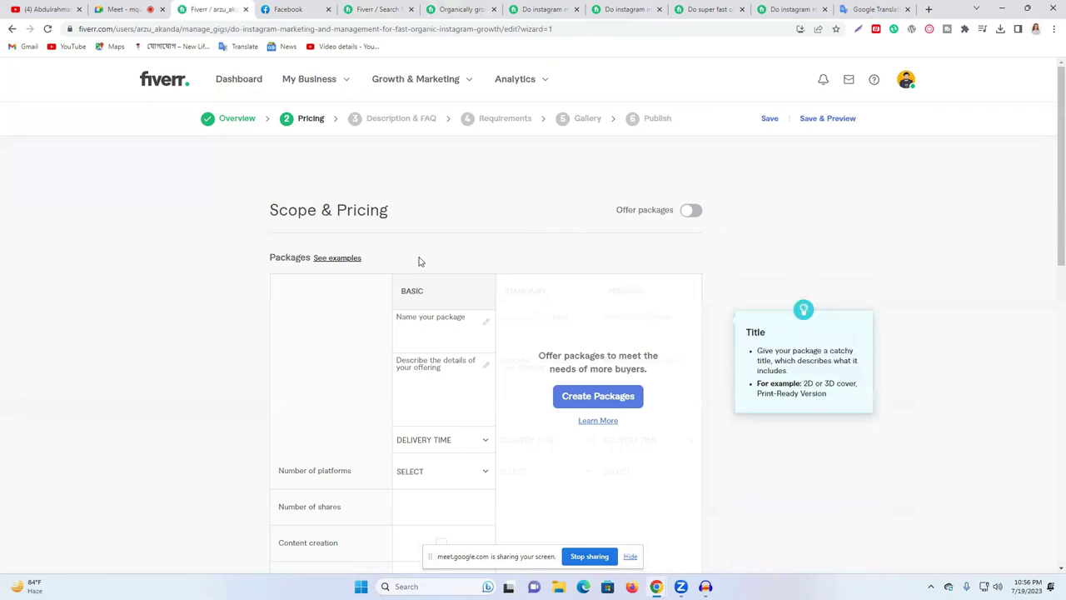
scroll(498, 324, down, 1)
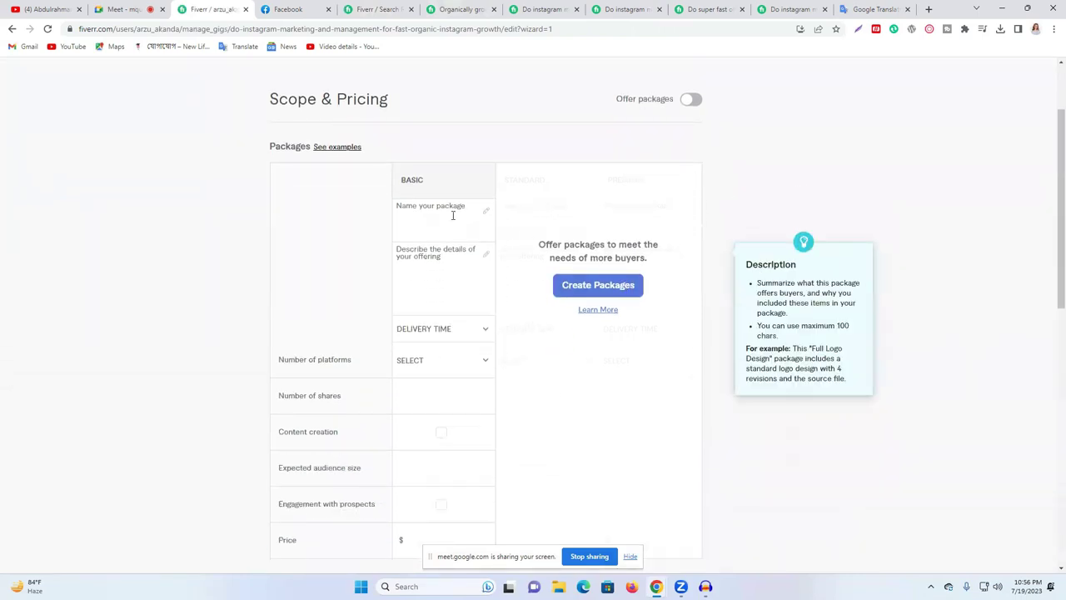
click(692, 100)
click(692, 100)
click(691, 100)
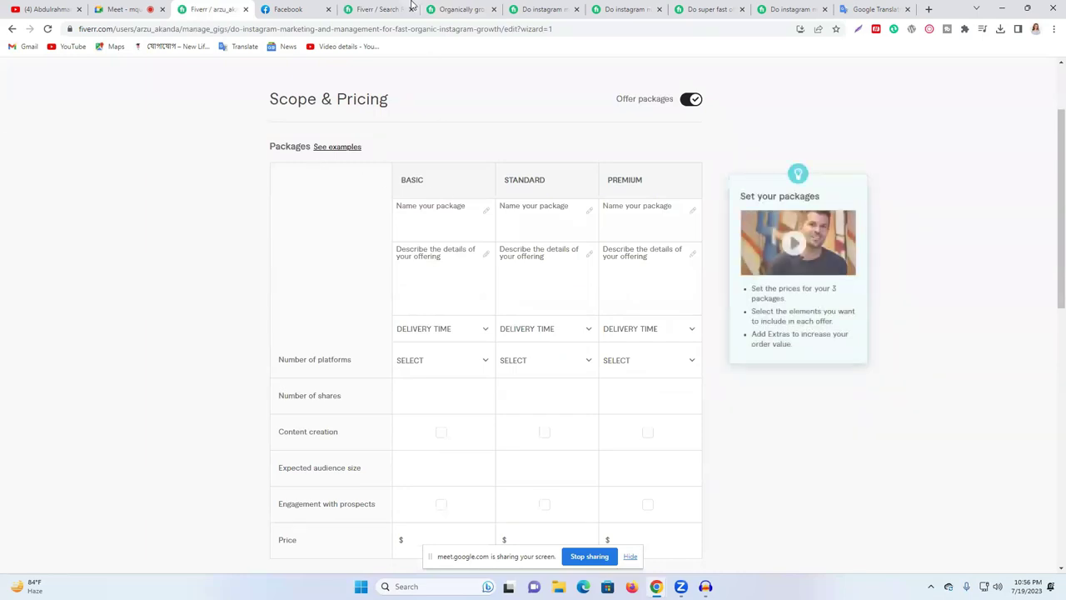
Step: Browse the Instagram management results and open the gig "I will promote and manage to grow your instagram page organically"
click(377, 9)
click(461, 9)
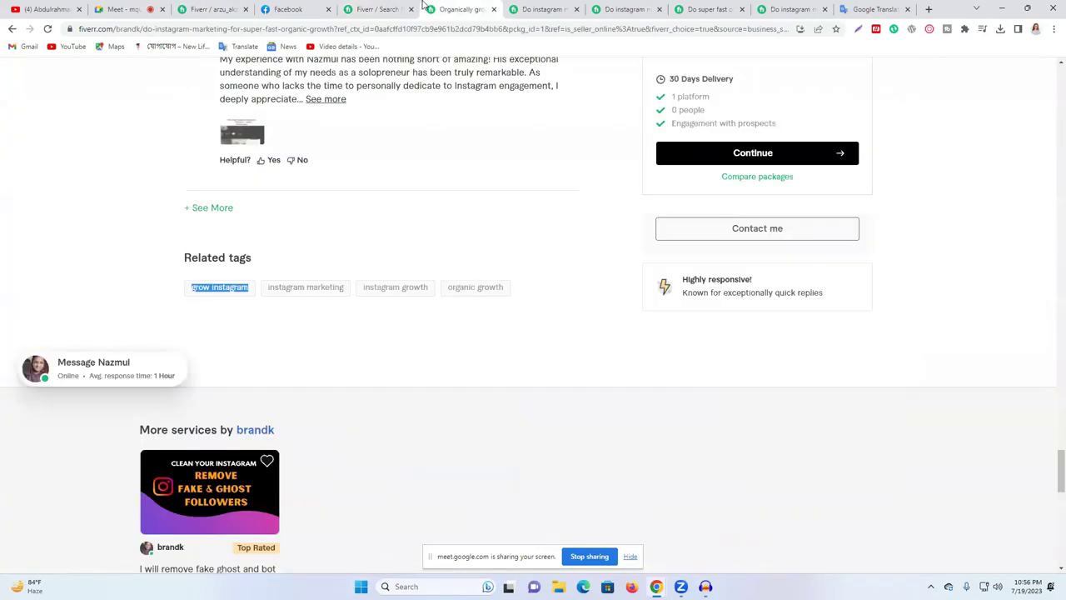
click(376, 9)
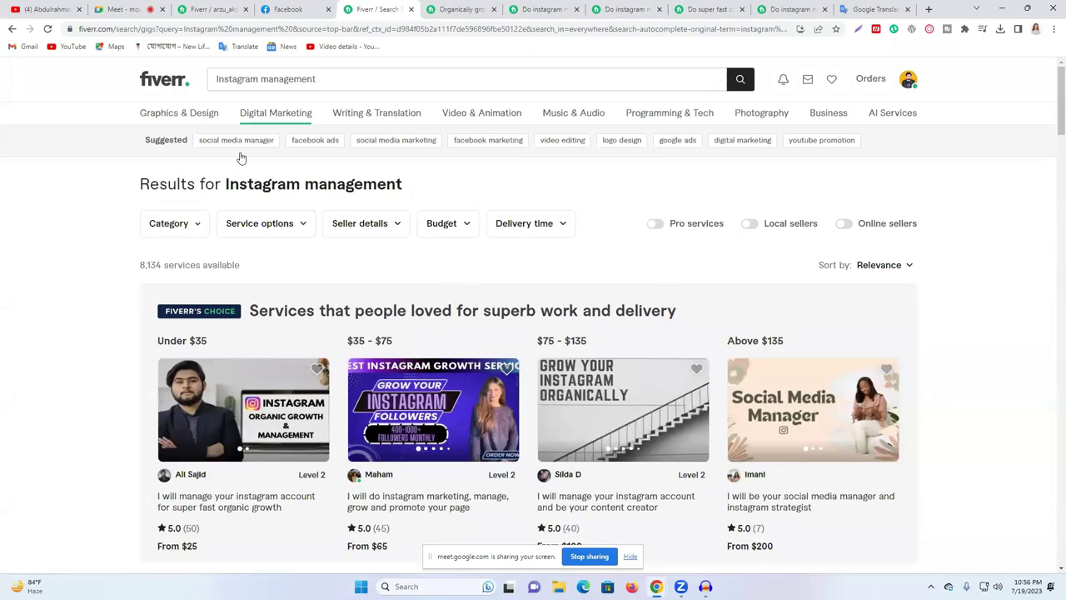
mouse_move(281, 102)
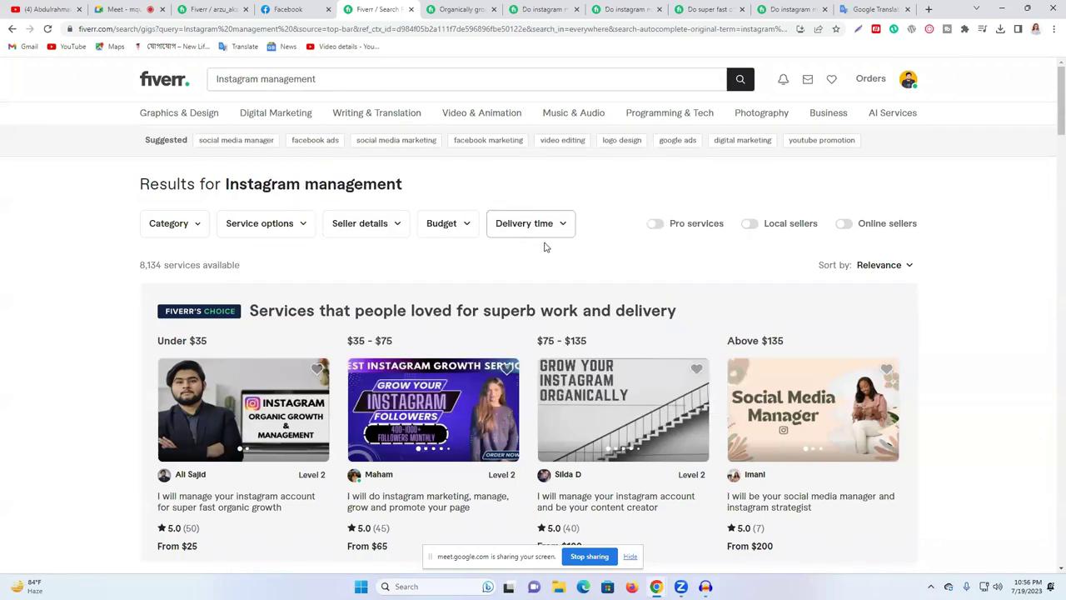
scroll(500, 350, down, 1)
scroll(848, 393, down, 2)
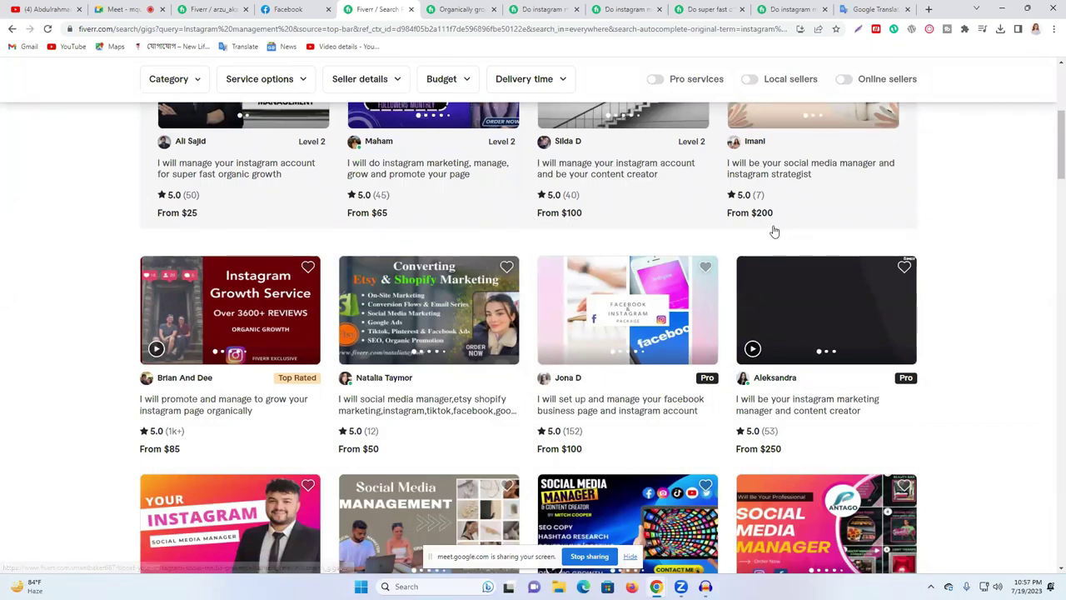
scroll(774, 231, down, 2)
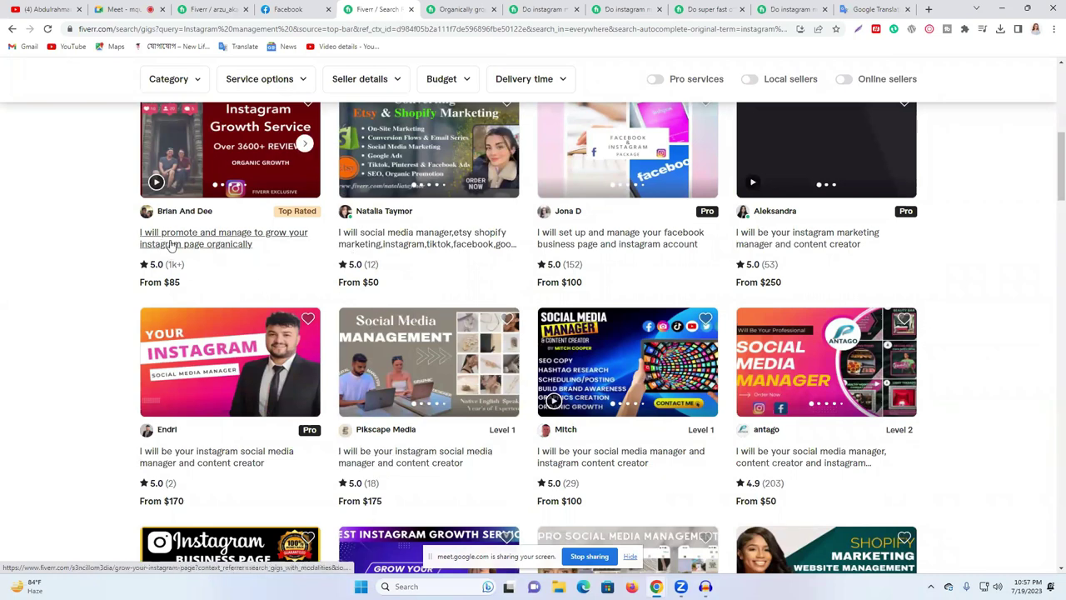
click(171, 244)
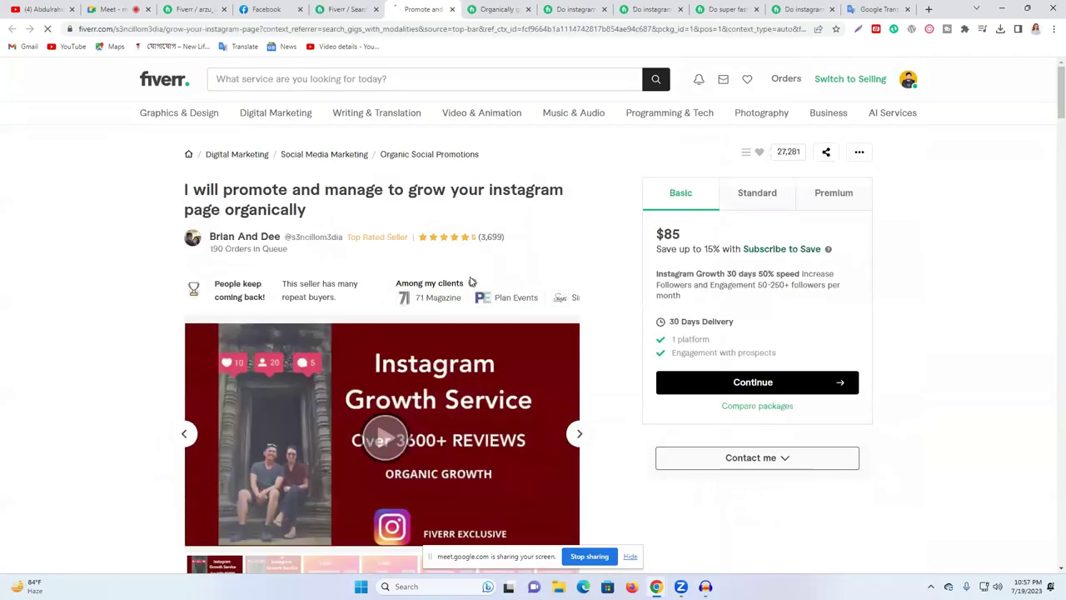
Step: Review the opened gig's orders in queue, gallery and title wording
triple_click(220, 248)
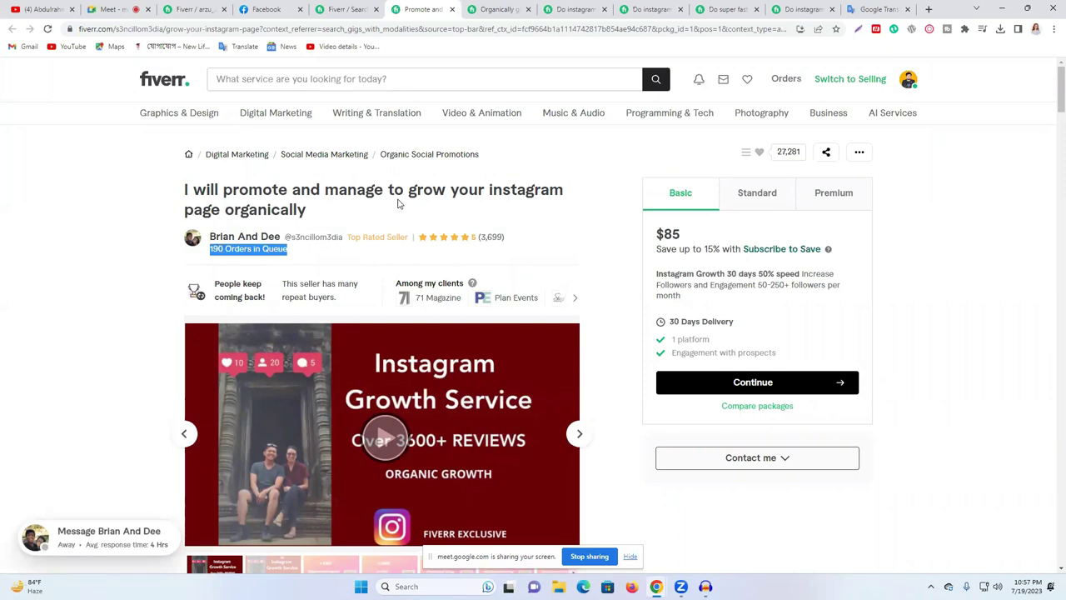
scroll(553, 230, down, 4)
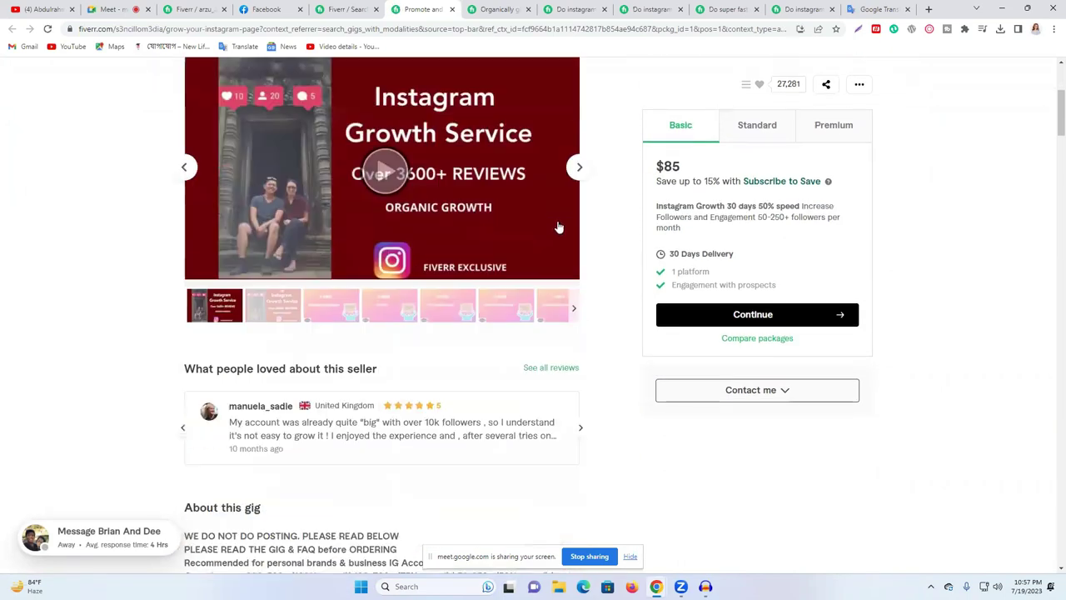
scroll(233, 167, up, 4)
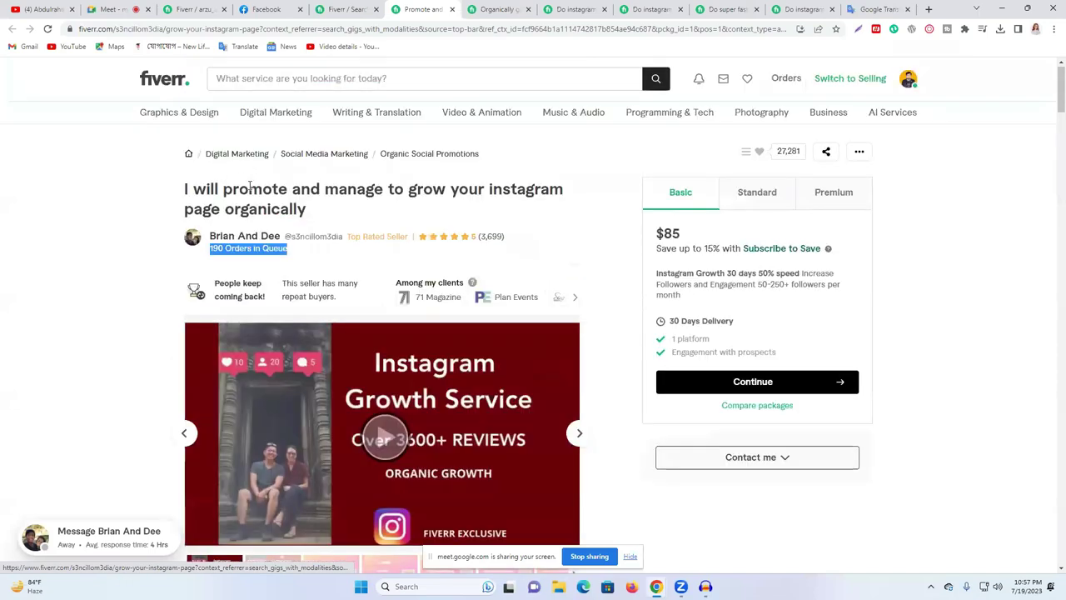
double_click(250, 187)
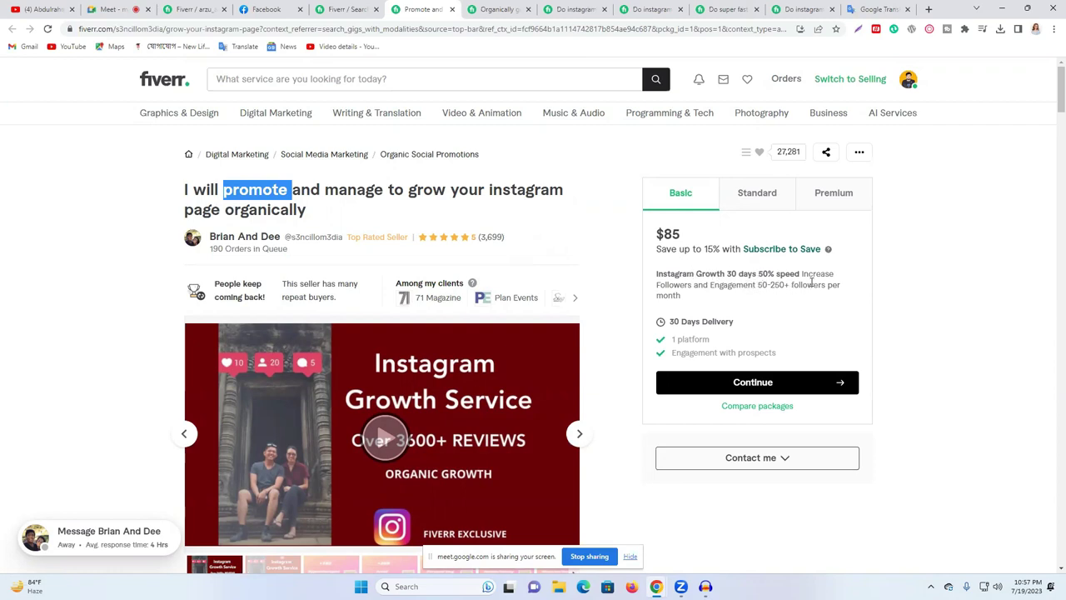
Step: Copy the competing gig's Basic package description and paste it into Google Translate as the source text, replacing the existing text
triple_click(748, 286)
right_click(747, 286)
click(778, 296)
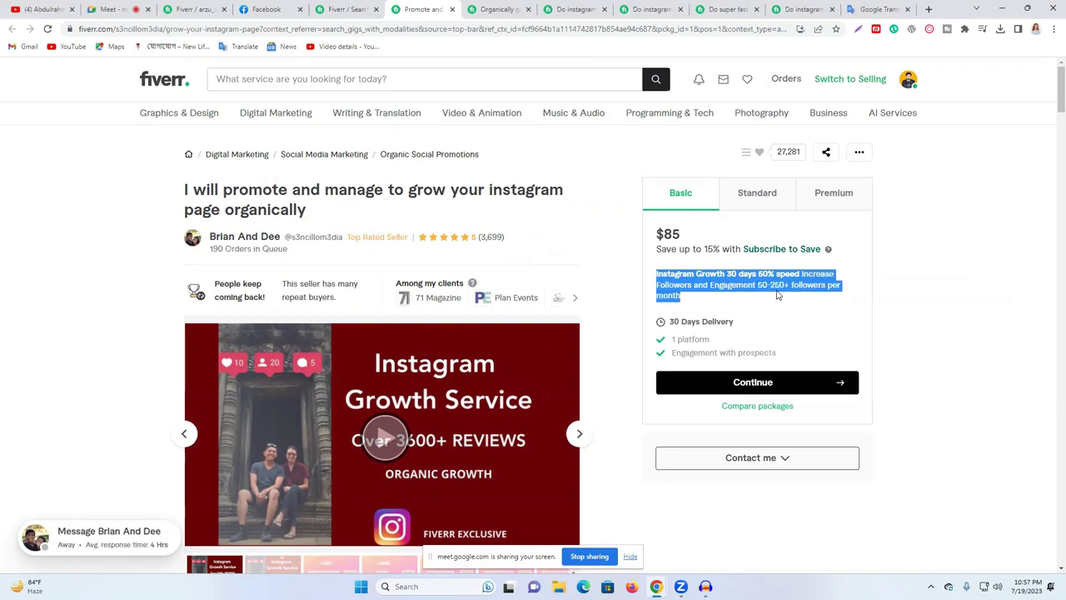
click(879, 10)
click(512, 161)
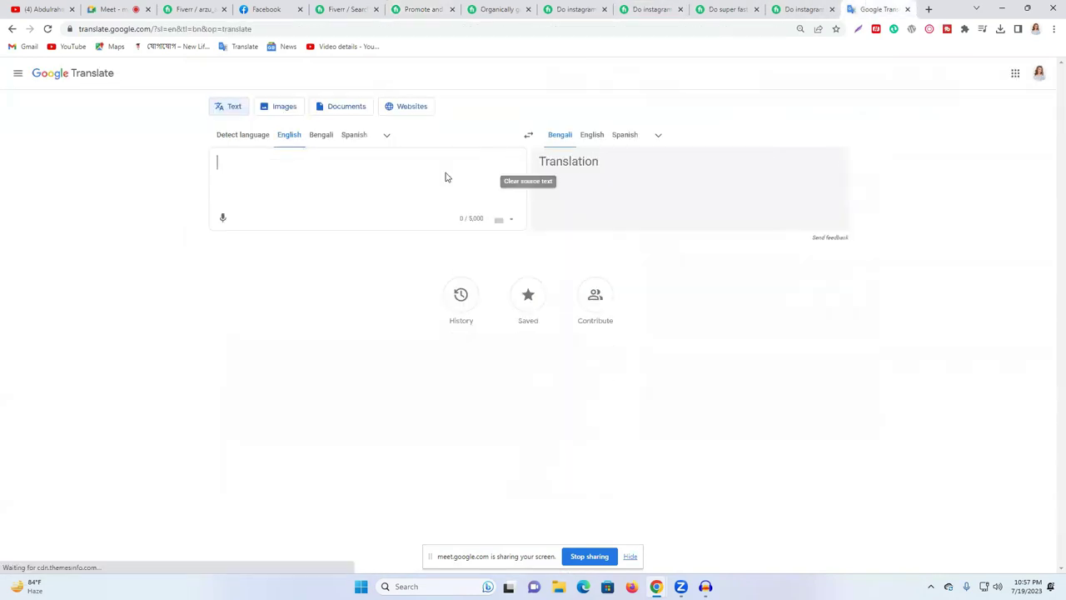
key(ctrl+v)
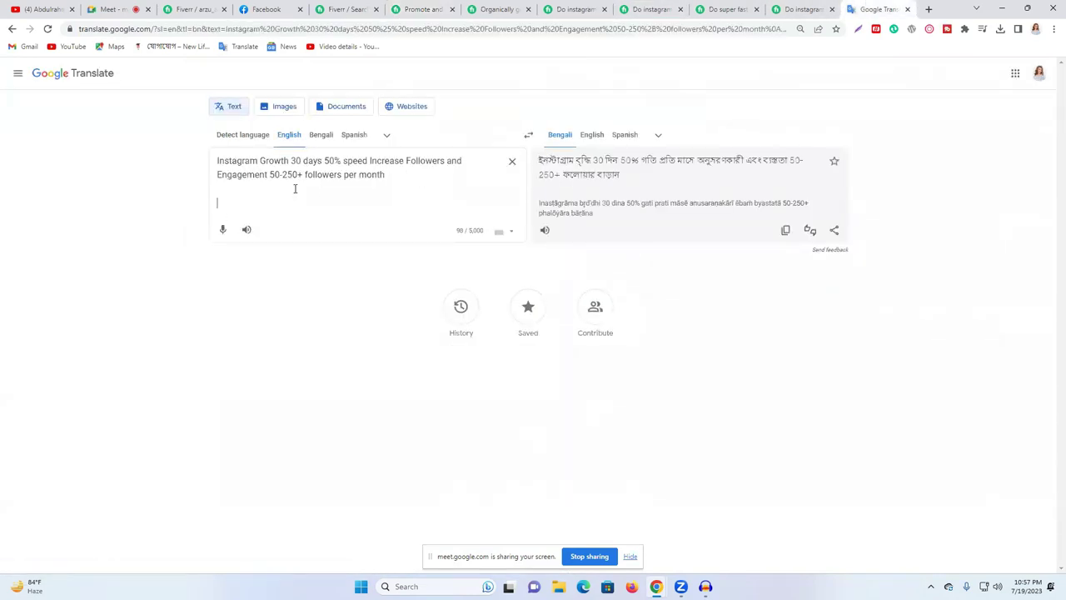
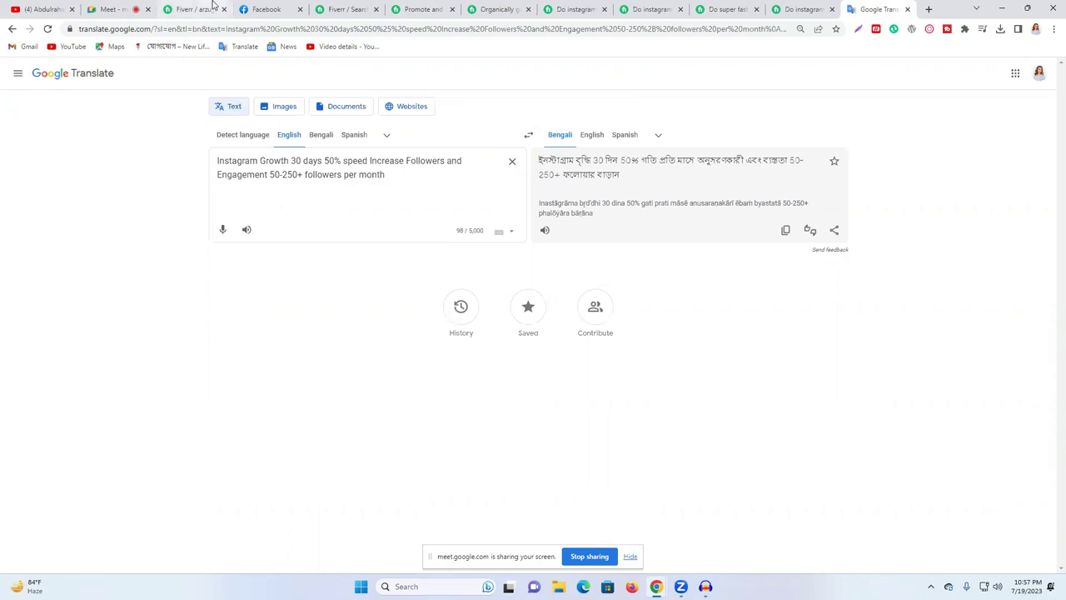
Step: Return to the competing gig and review its Standard and Premium package prices and descriptions
click(348, 9)
click(425, 9)
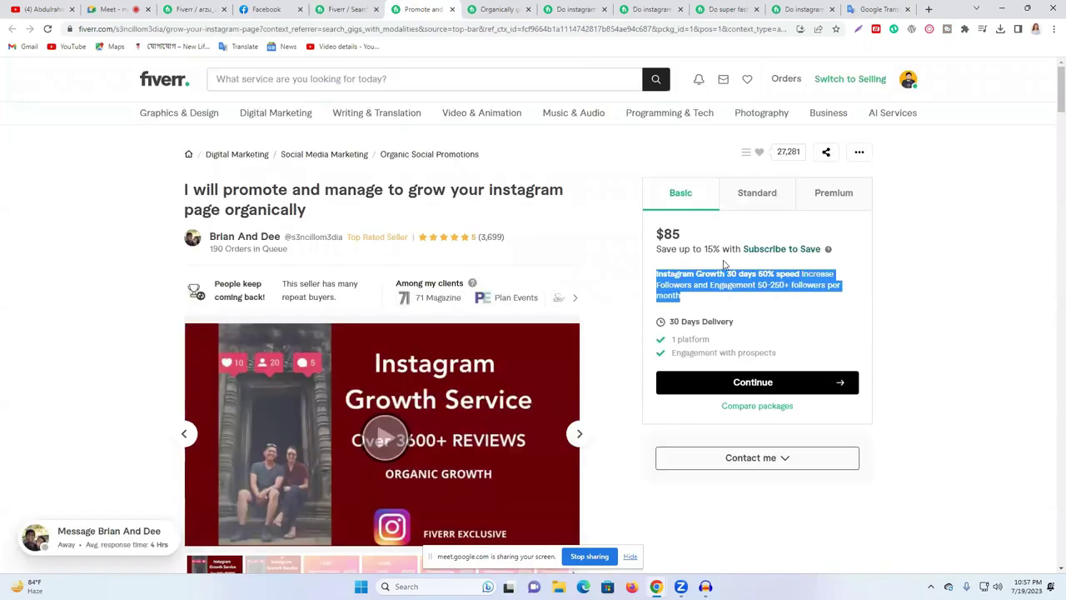
click(758, 201)
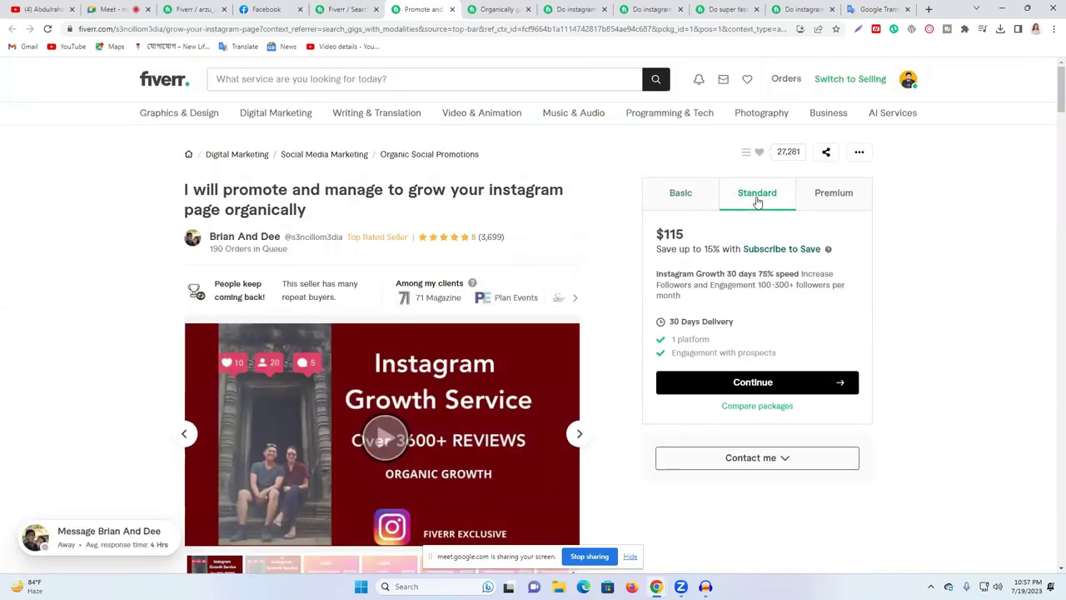
click(825, 201)
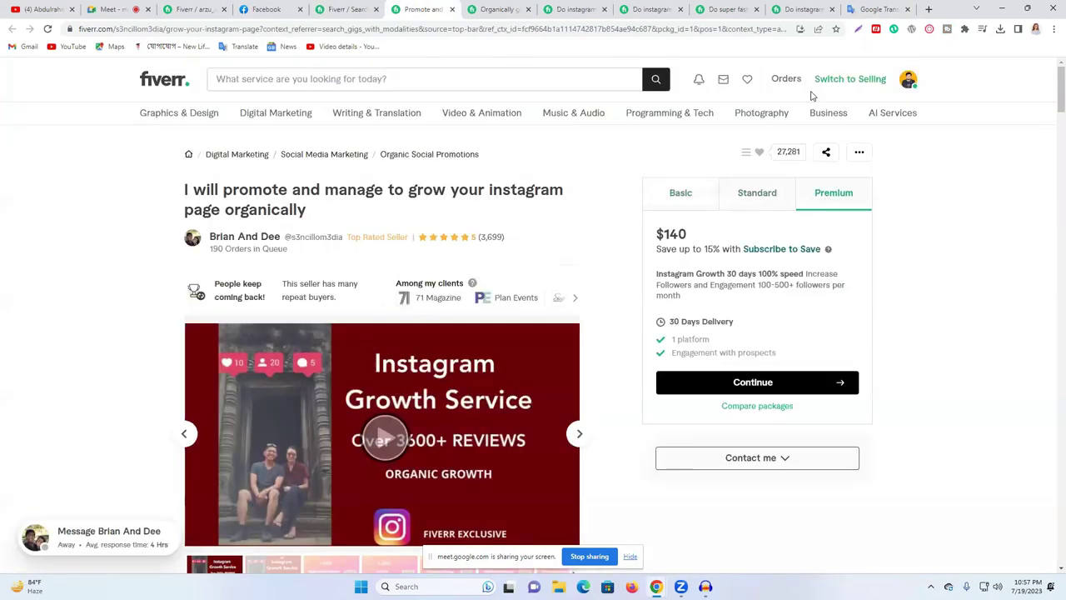
Step: In Google Translate, edit the pasted description to read 7 days and 100-350+ followers per month
click(880, 9)
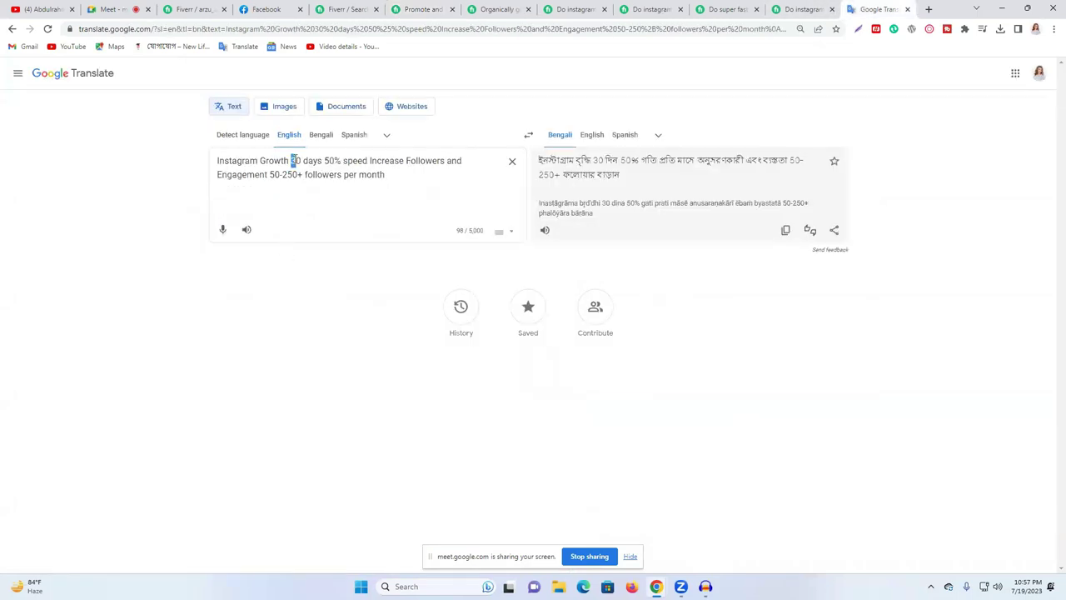
text(7)
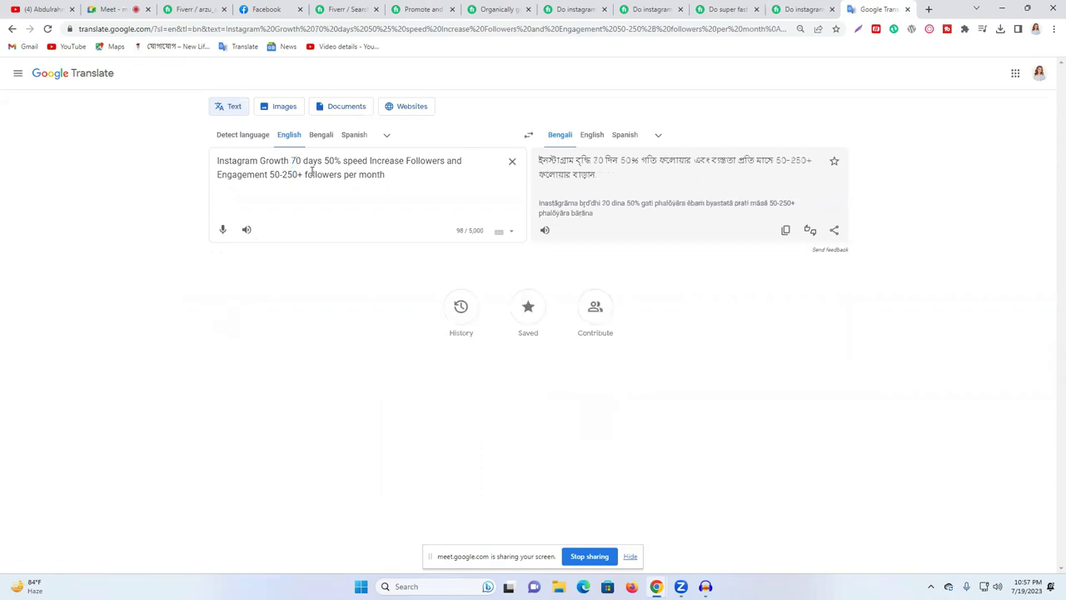
key(BackSpace)
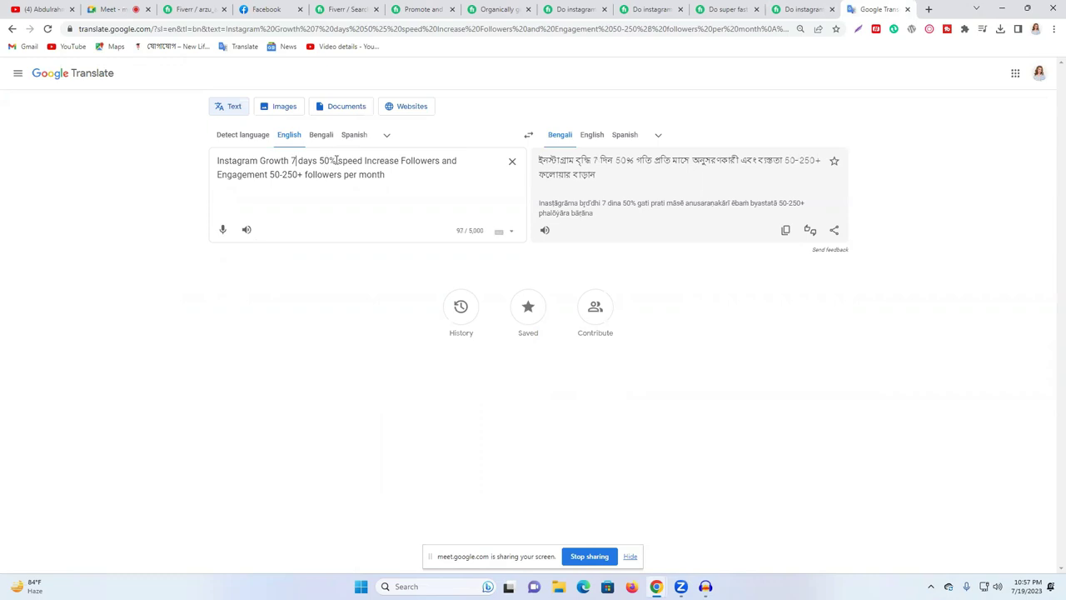
double_click(275, 174)
click(275, 174)
click(279, 176)
text(100-)
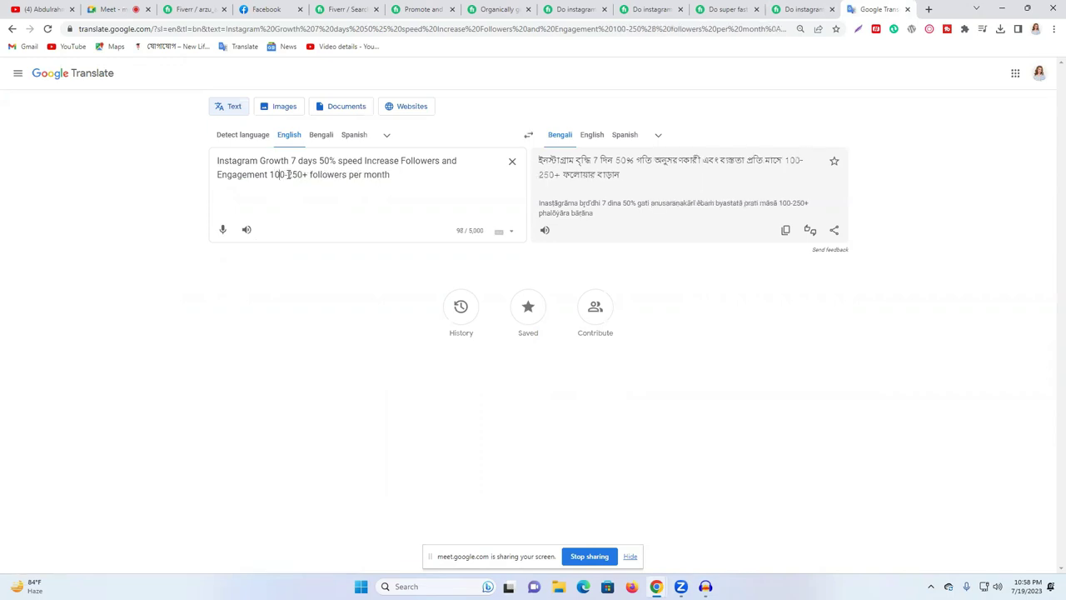
text(3)
click(312, 192)
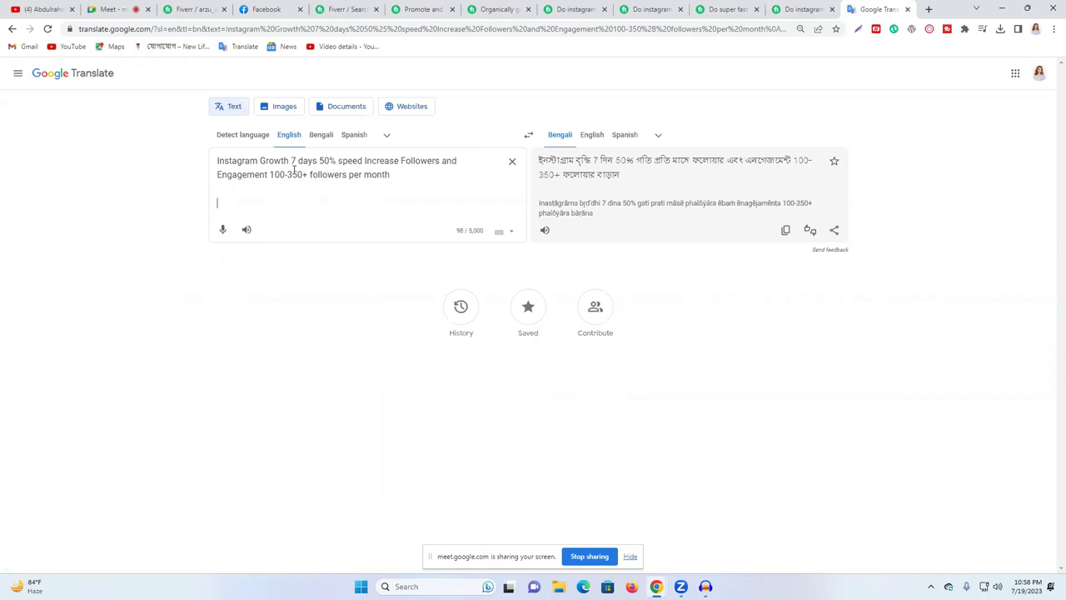
Step: Copy the edited description from Google Translate and paste it as the Basic package description of the new Fiverr gig
key(ctrl+a)
click(282, 171)
triple_click(281, 166)
right_click(280, 172)
click(334, 212)
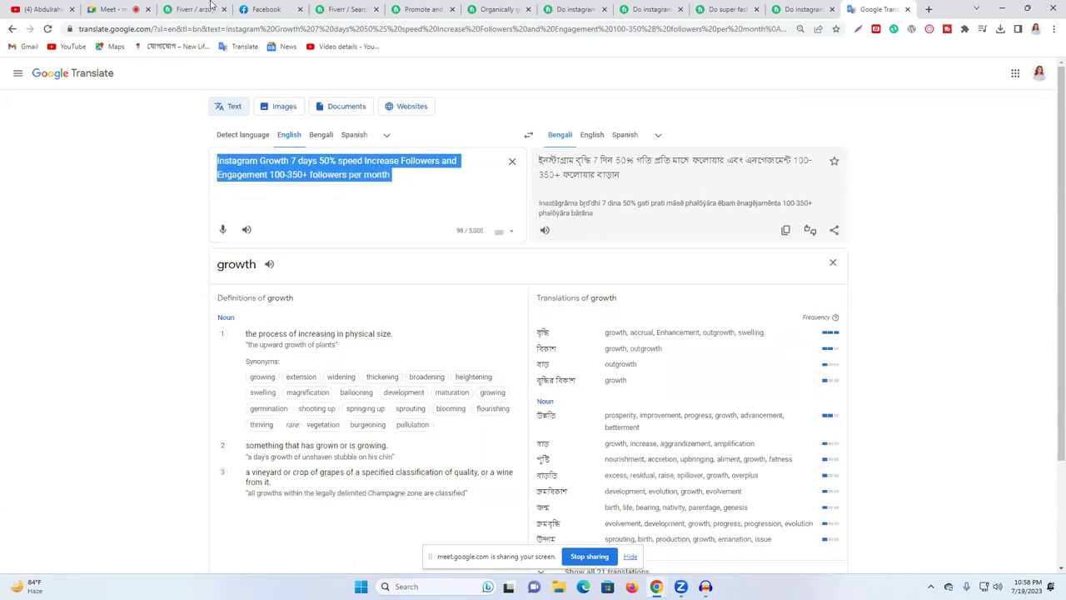
click(191, 9)
click(431, 254)
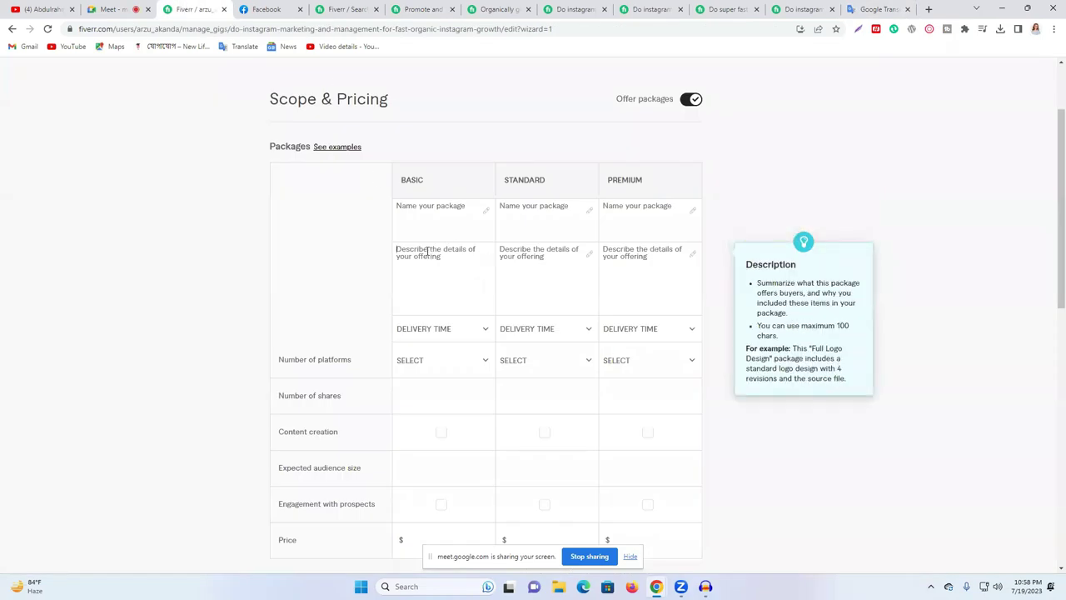
key(ctrl+v)
Step: Paste the same copied description into the Standard and Premium packages
click(531, 272)
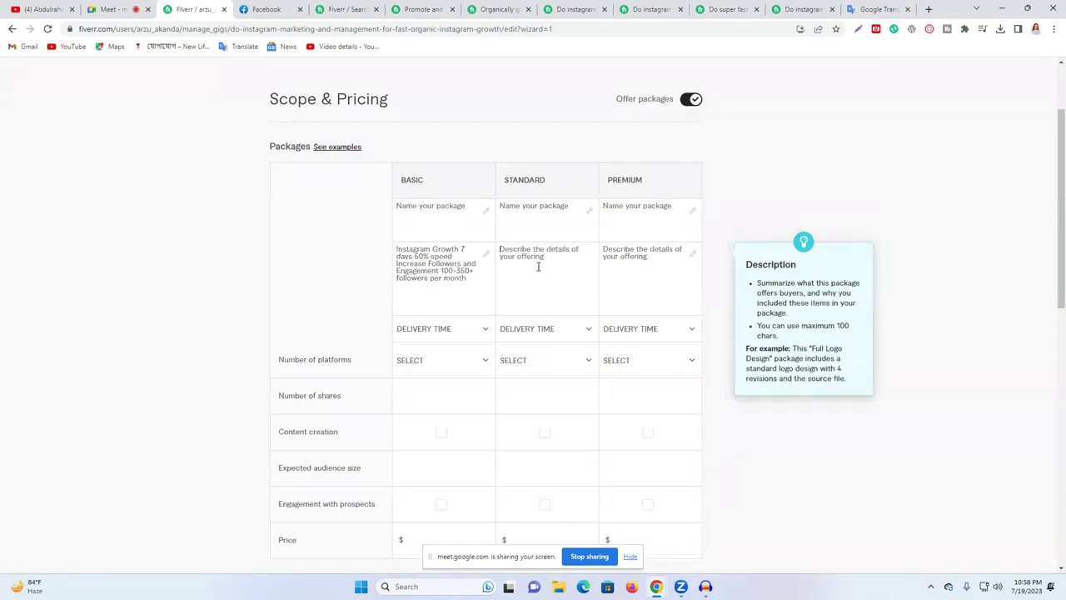
key(ctrl+v)
click(653, 267)
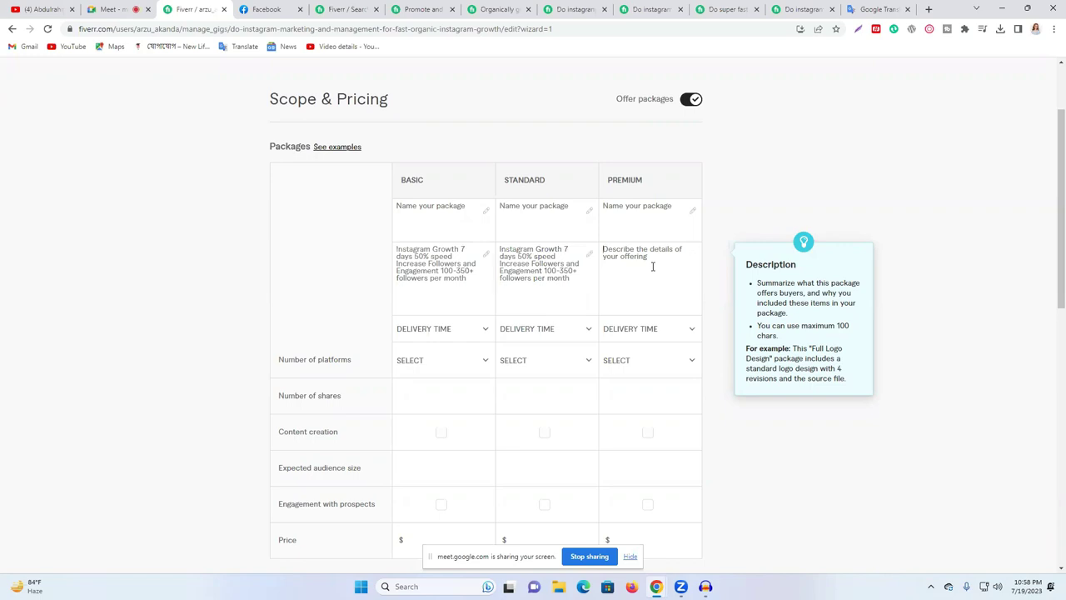
key(ctrl+v)
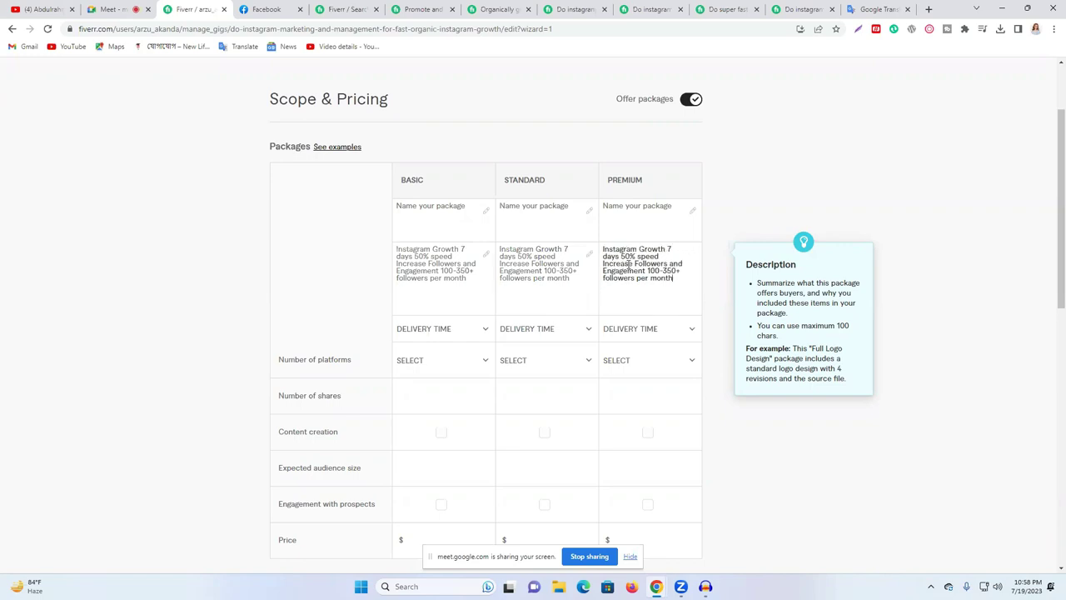
Step: Change the growth period in the descriptions to 14 days for Standard and 30 days for Premium
click(566, 248)
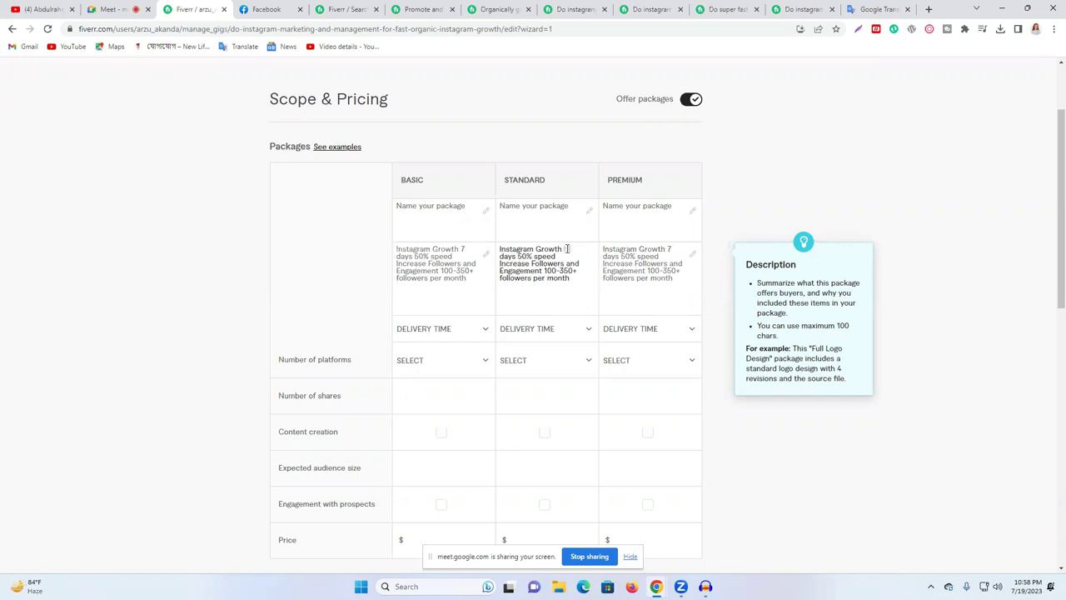
key(BackSpace)
key(BackSpace)
text(14)
click(668, 248)
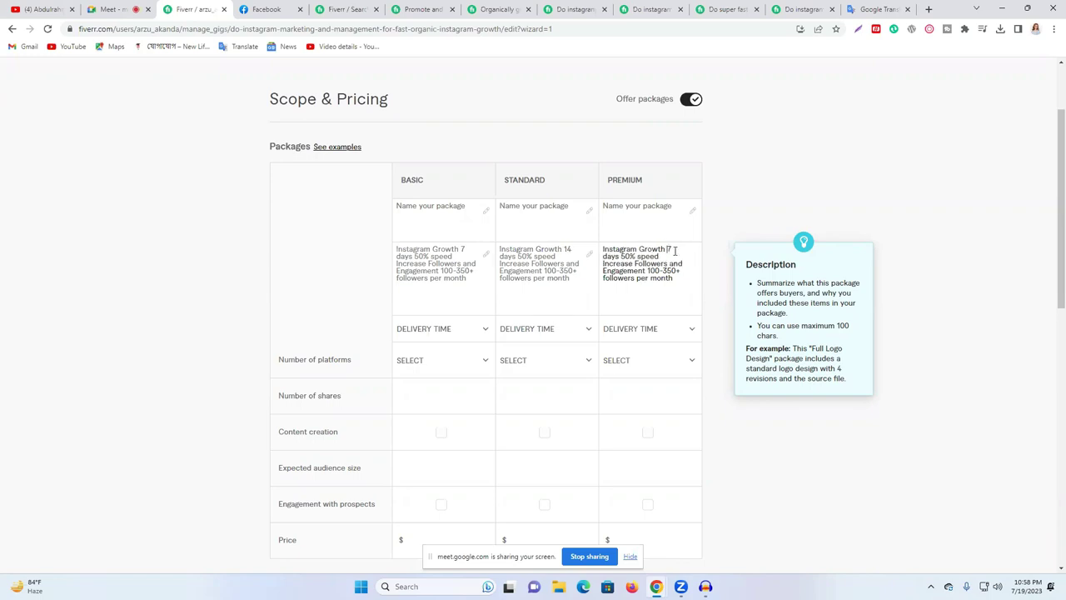
key(BackSpace)
text(30)
Step: Set the follower range in the Standard package description to 500-700+
click(546, 266)
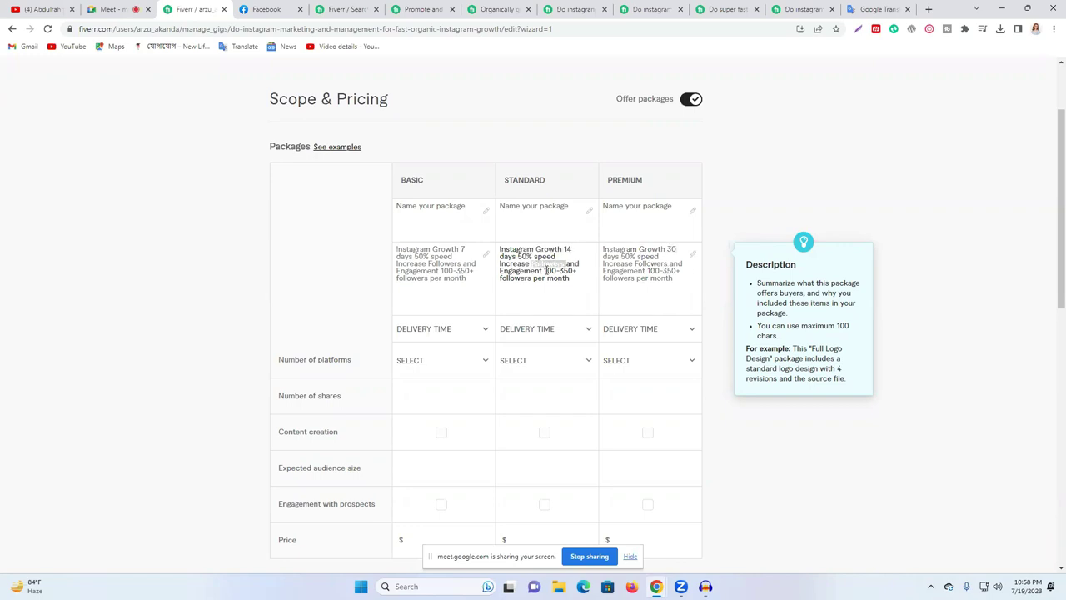
key(BackSpace)
key(BackSpace)
key(BackSpace)
text(500)
click(564, 269)
key(BackSpace)
text(7)
triple_click(567, 269)
double_click(569, 270)
text(700)
Step: Set the follower range in the Premium package description to 1000-1500+
click(649, 271)
text(0)
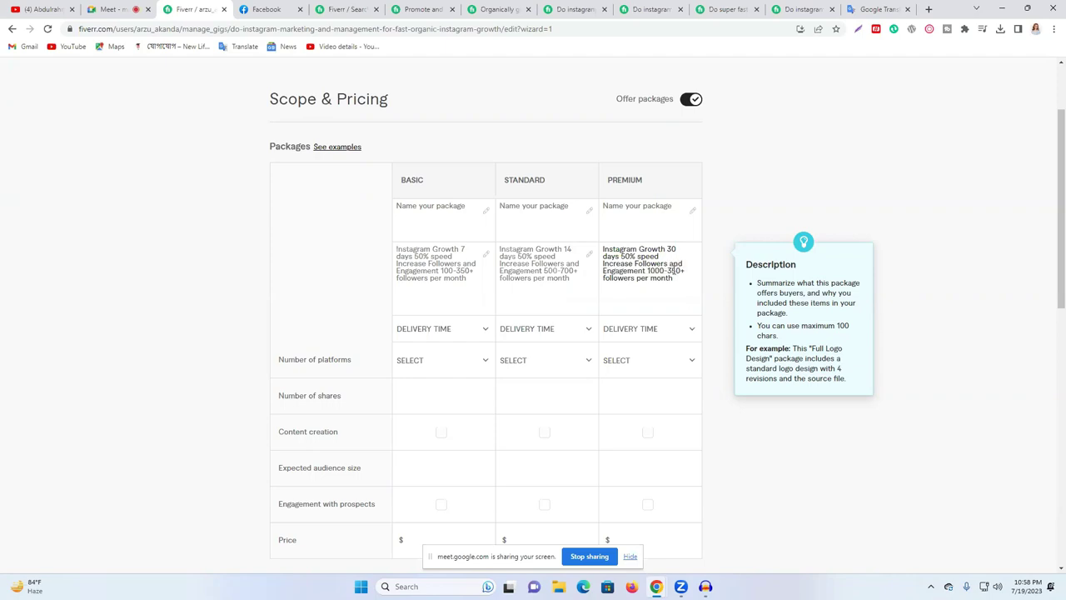
key(BackSpace)
text(10)
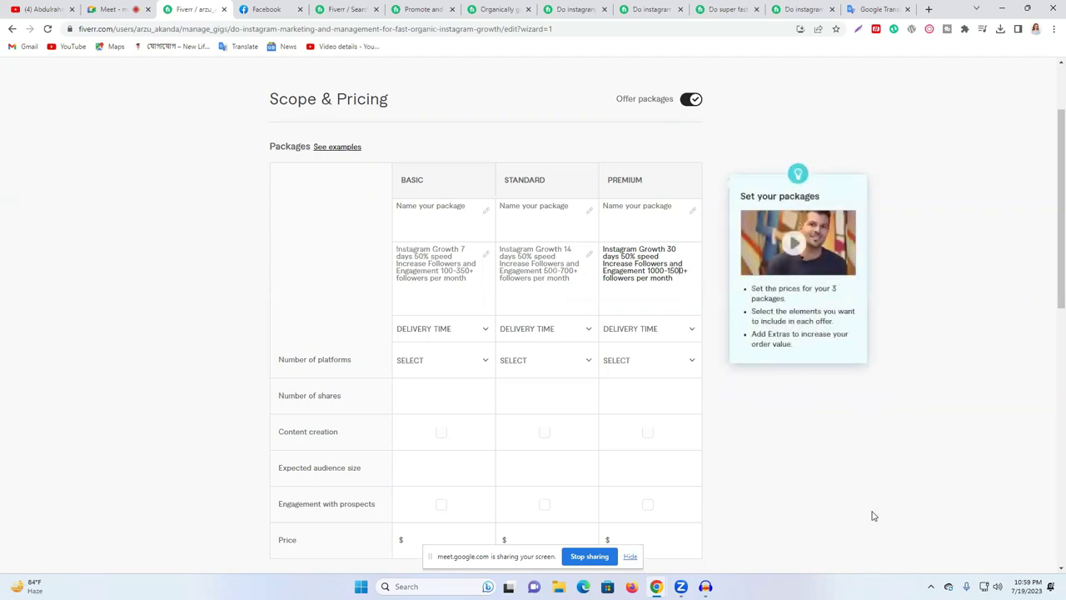
Step: Copy "20 Days Insta Growth" from the Standard package of the competing gig with 7,321 saves and paste it below the text in Google Translate
click(637, 7)
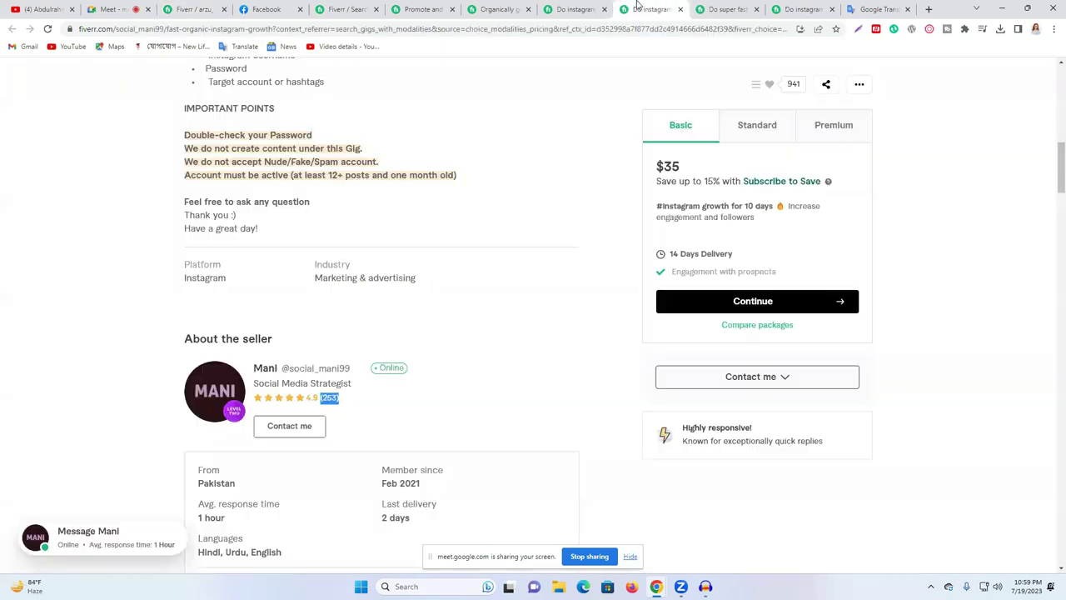
click(361, 7)
key(ctrl+Tab)
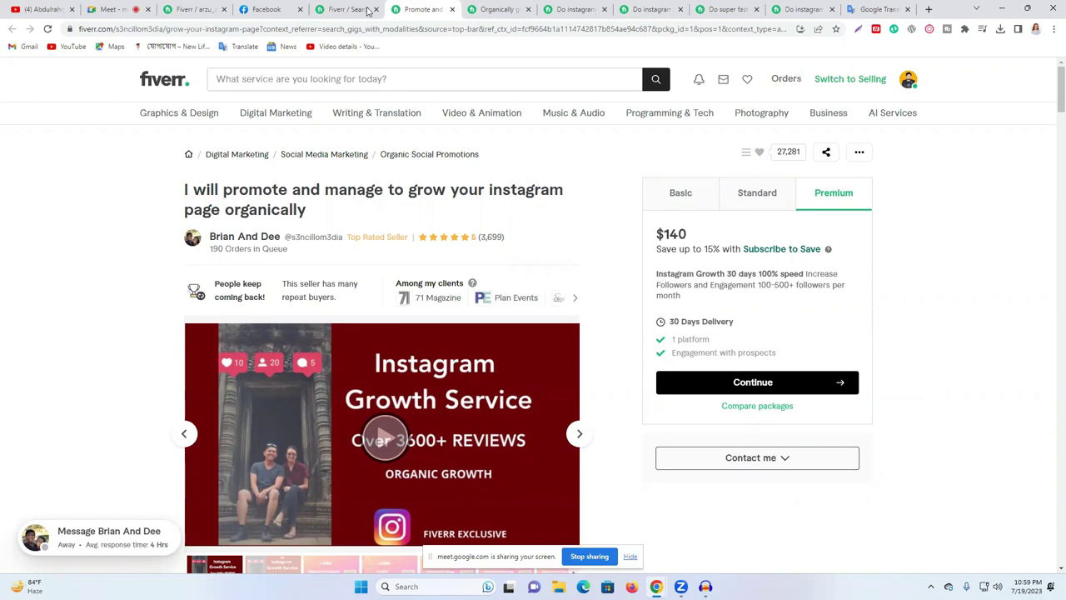
key(ctrl+Tab)
scroll(691, 261, up, 3)
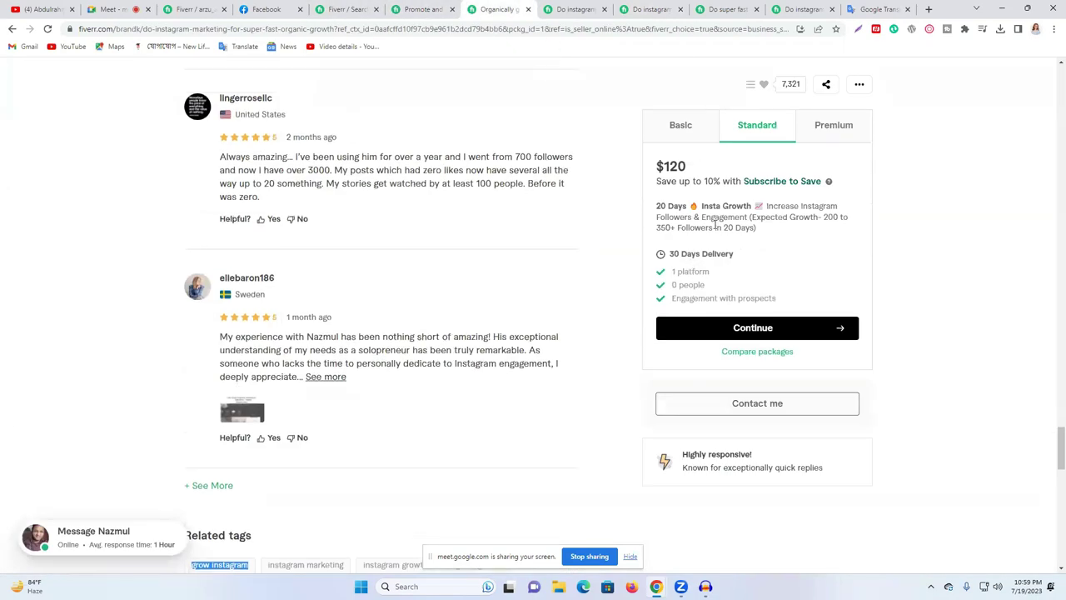
click(657, 206)
drag(754, 205, 655, 206)
key(ctrl+c)
click(716, 196)
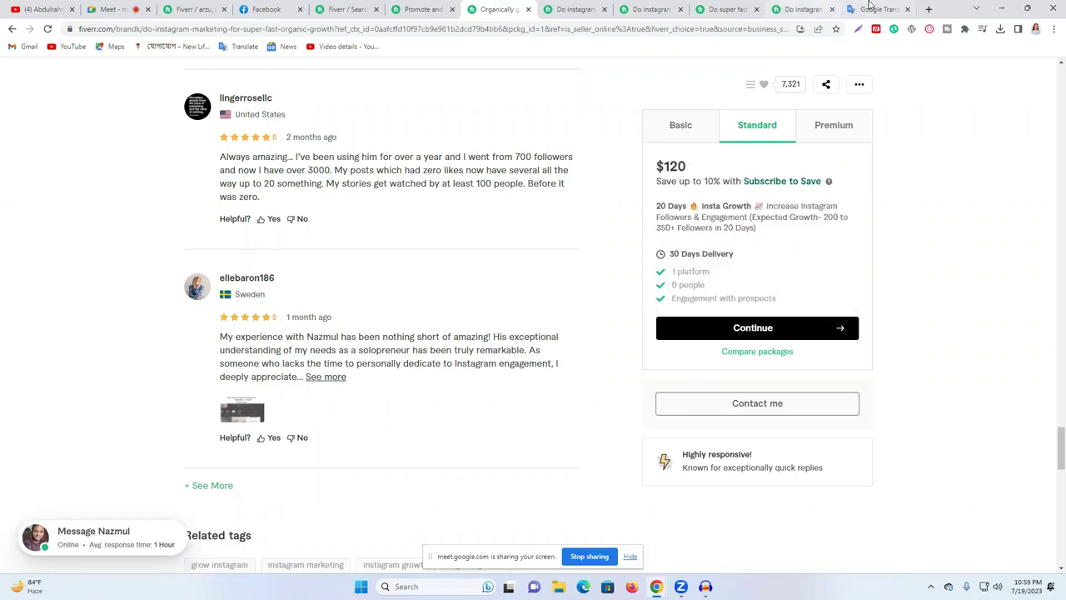
key(ctrl+9)
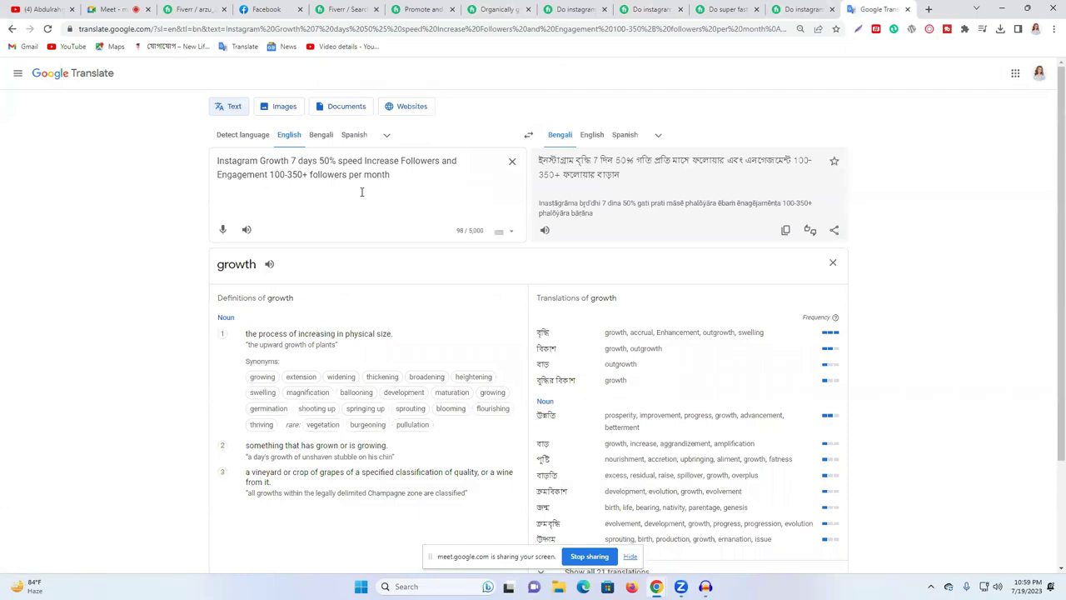
key(Return)
key(Return)
key(ctrl+v)
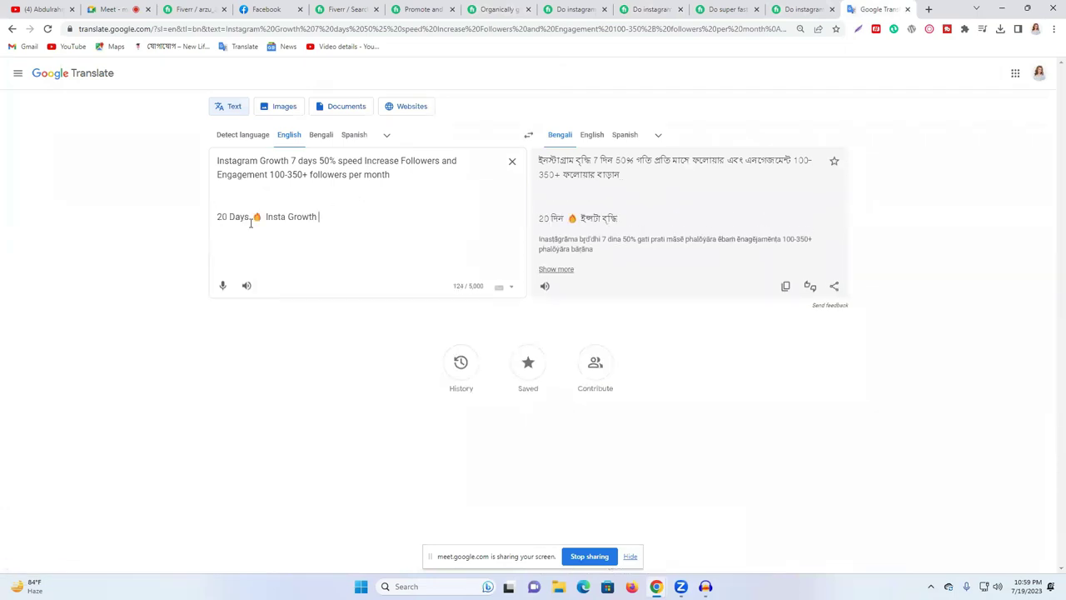
Step: Edit the pasted package name to "7 Days Instagram Growth", removing the fire emoji
drag(221, 217, 214, 219)
text(7)
double_click(257, 217)
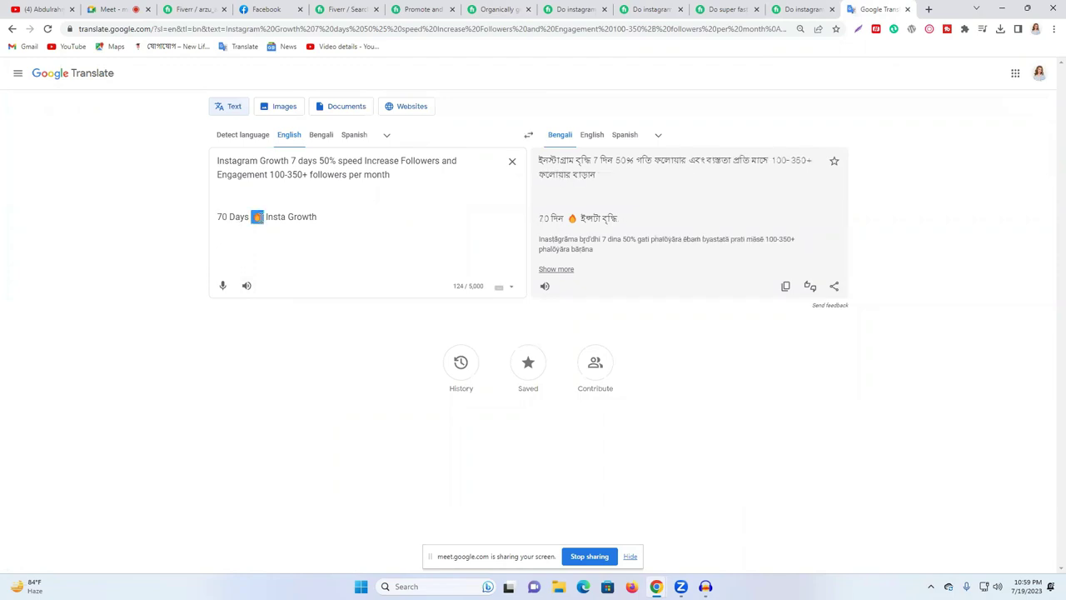
key(BackSpace)
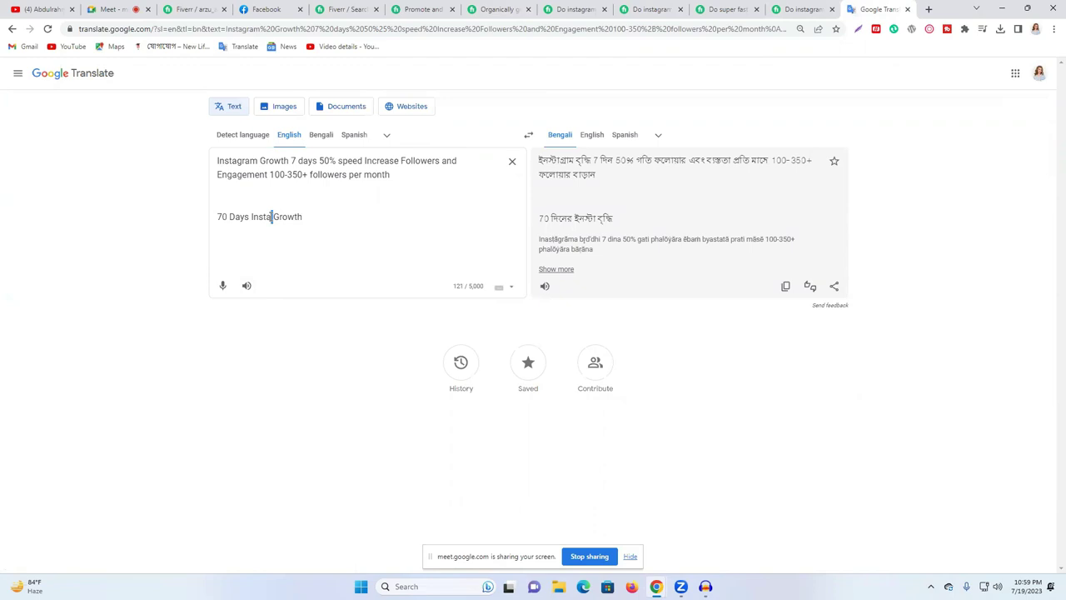
text(gram)
key(BackSpace)
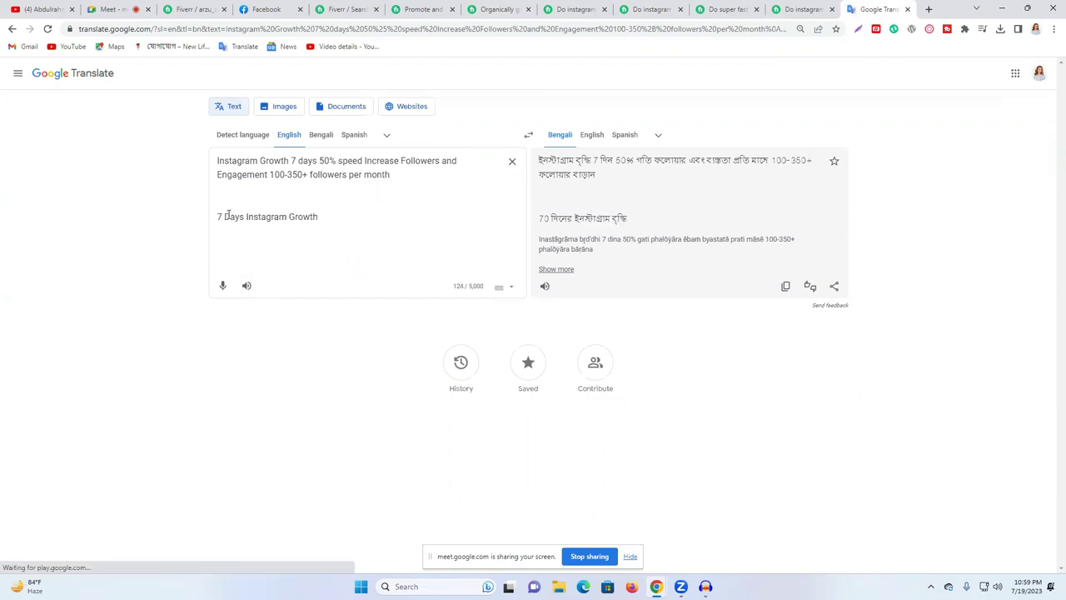
Step: Copy "7 Days Instagram Growth" from Google Translate and paste it as the Basic package name of the new Fiverr gig
triple_click(288, 216)
right_click(306, 218)
click(376, 256)
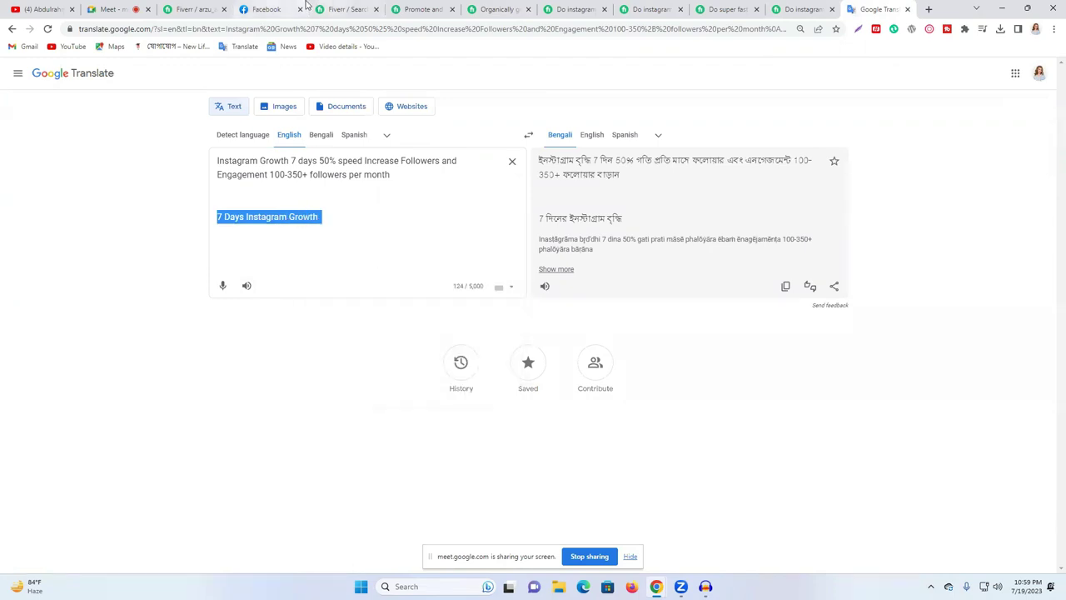
click(194, 10)
click(447, 213)
key(ctrl+v)
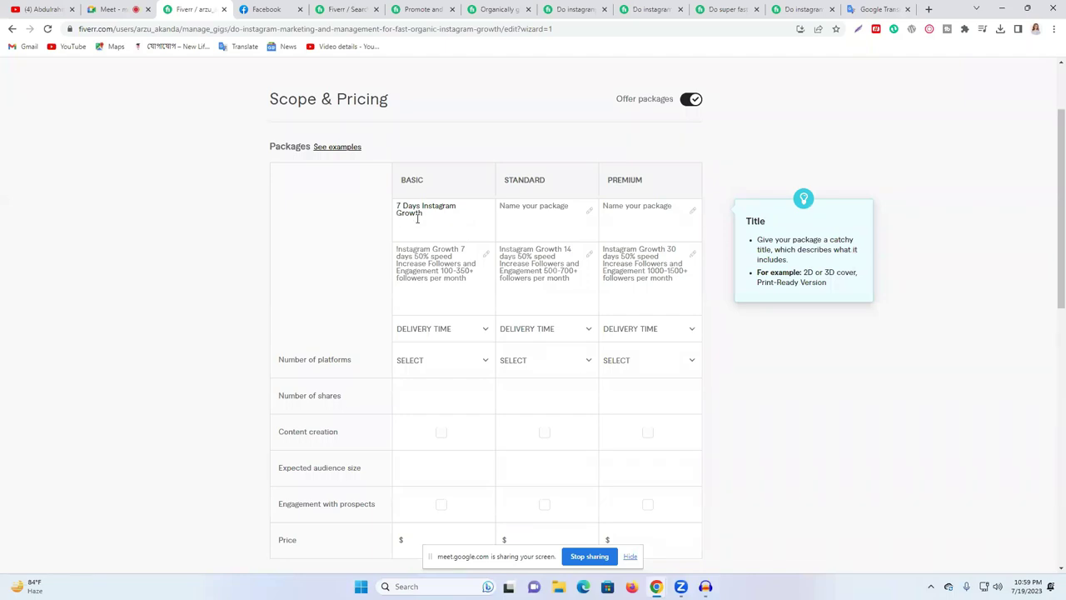
Step: Name the Standard package "14 Days Instagram Growth", reusing the copied Basic package name
click(538, 217)
key(ctrl+v)
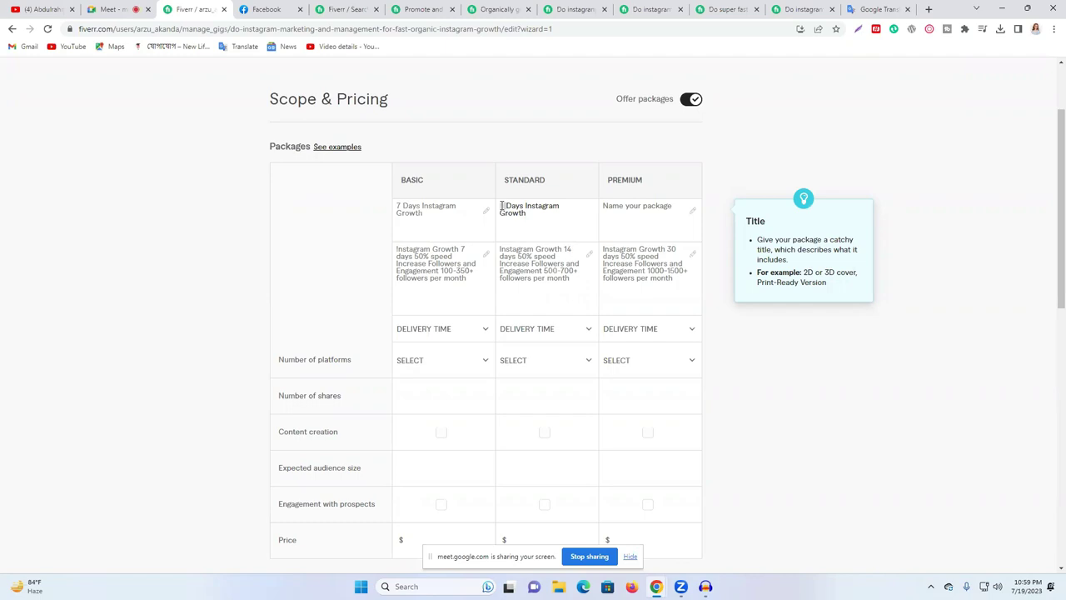
text(14)
click(432, 215)
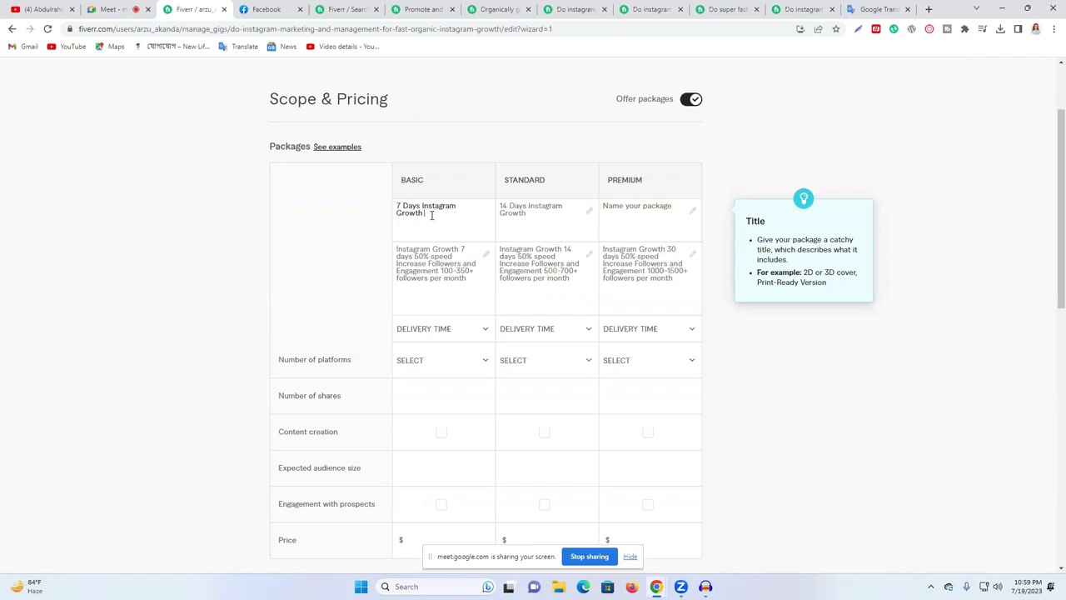
Step: Try to append "& Management" to the Basic package name "7 Days Instagram Growth"
text(of Managmen)
right_click(459, 218)
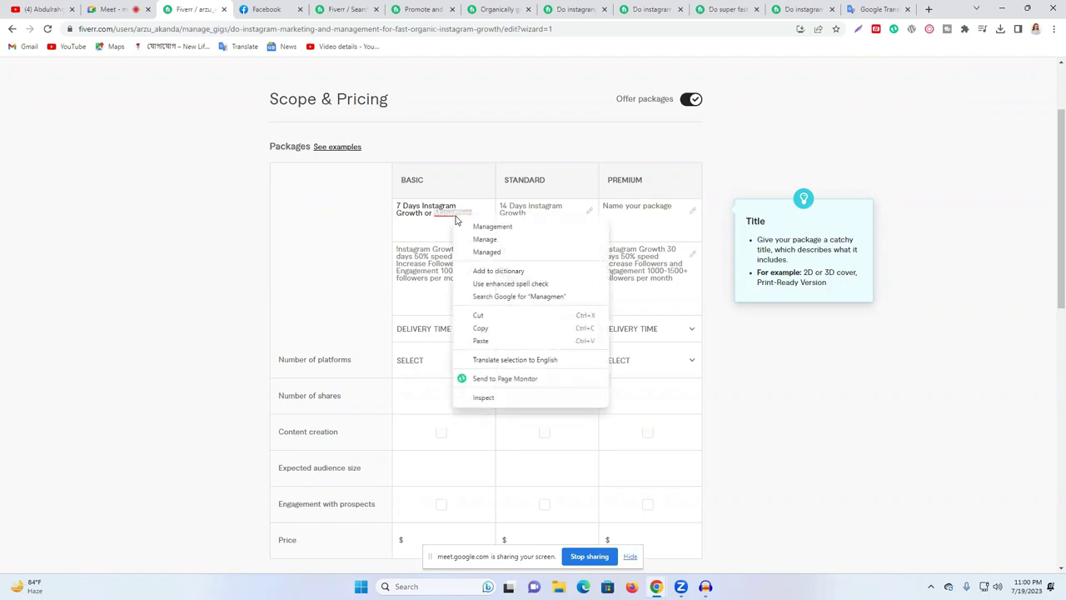
click(469, 223)
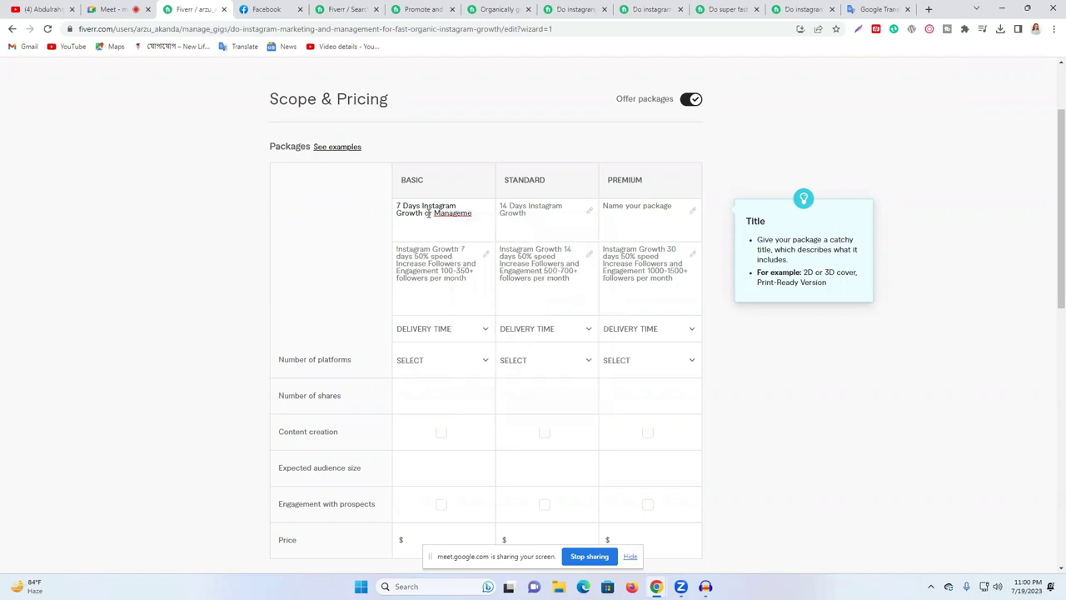
click(430, 214)
key(BackSpace)
key(BackSpace)
key(BackSpace)
right_click(457, 218)
click(486, 227)
click(425, 214)
text(&)
drag(475, 214, 461, 217)
key(BackSpace)
click(431, 212)
double_click(467, 211)
drag(468, 217, 426, 214)
key(BackSpace)
Step: Name the Premium package "30 Days Instagram Growth", reusing the copied Standard package name
triple_click(544, 209)
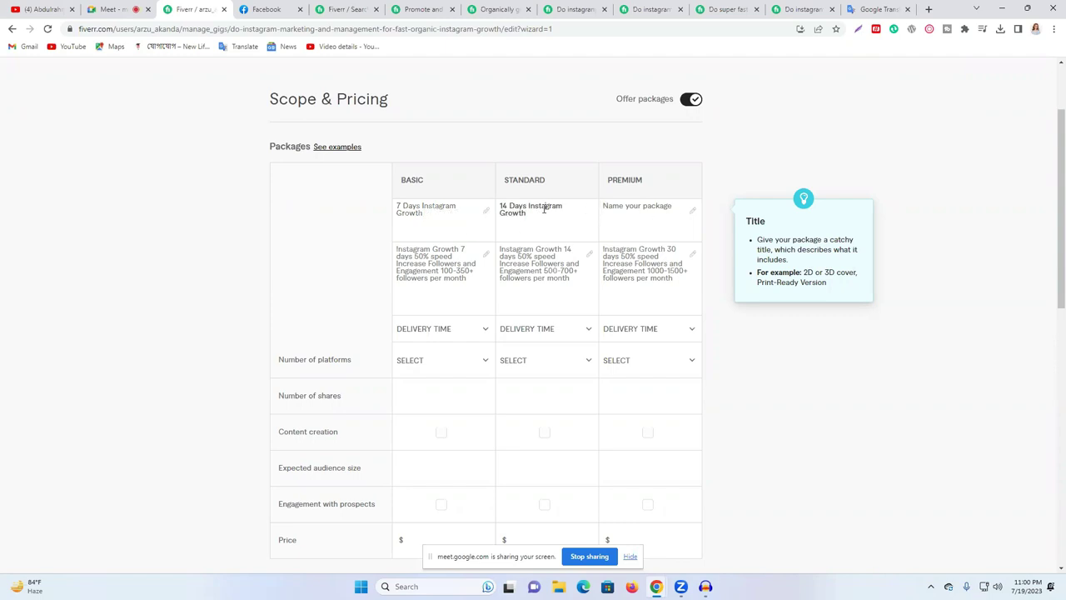
key(ctrl+c)
click(619, 209)
key(ctrl+v)
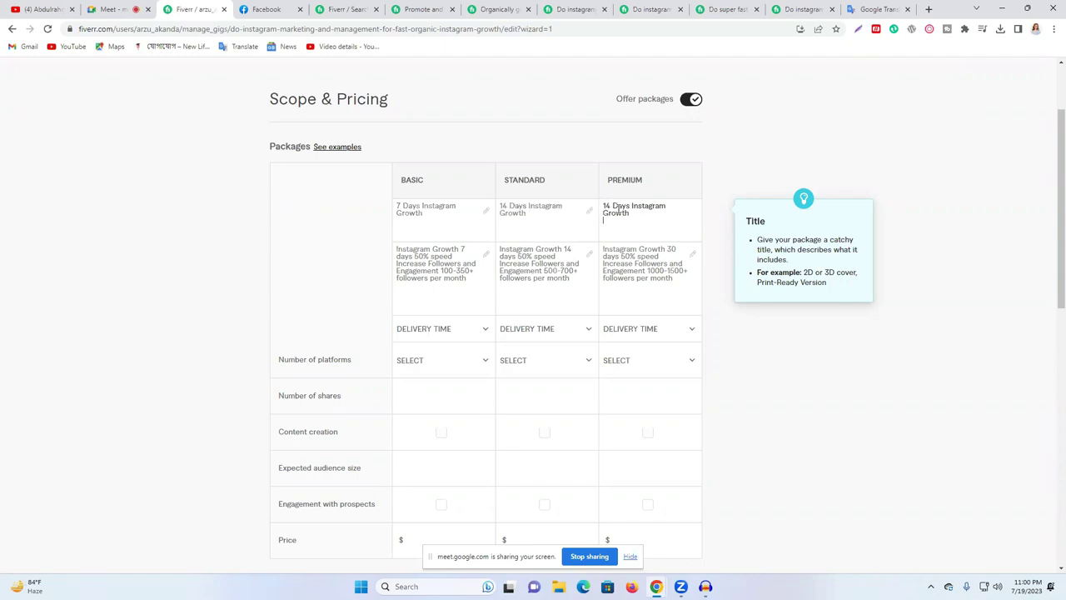
click(521, 230)
click(608, 205)
key(BackSpace)
text(3)
double_click(606, 206)
text(30)
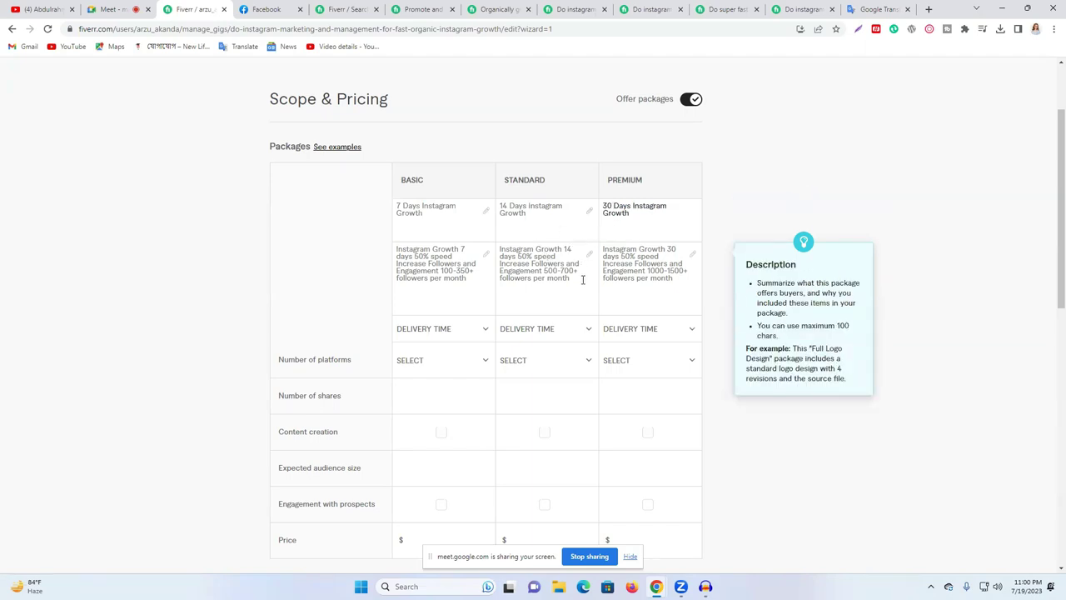
click(517, 256)
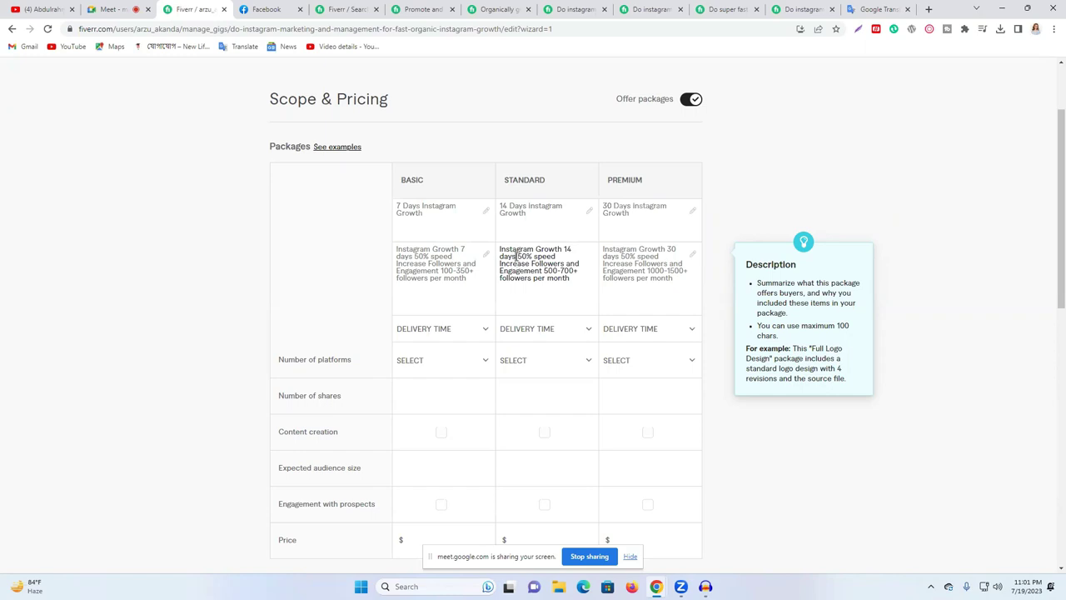
text(Ma)
key(BackSpace)
key(BackSpace)
key(BackSpace)
Step: Set the Basic package's delivery time to 7 days
mouse_move(462, 332)
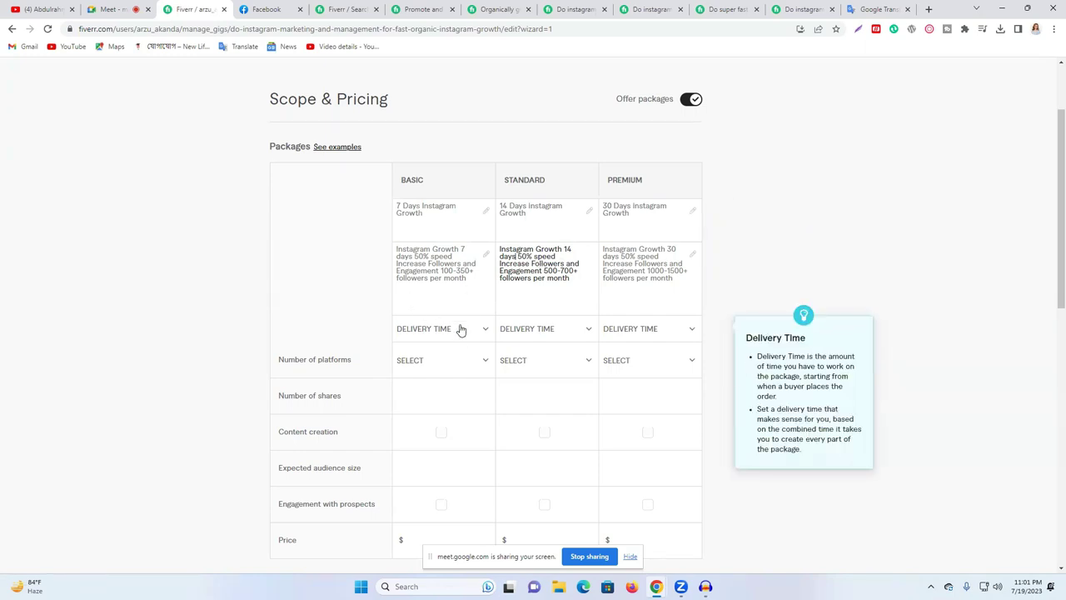
click(450, 334)
click(448, 447)
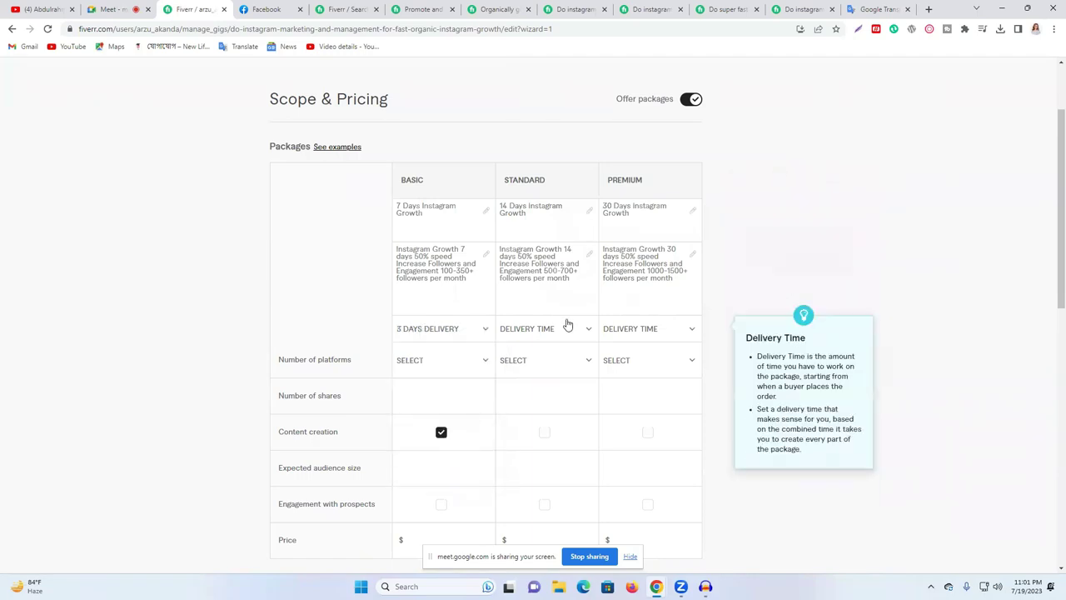
click(466, 332)
scroll(449, 429, down, 3)
scroll(426, 400, up, 2)
click(426, 391)
Step: Set the delivery time to 14 days for the Standard package and 30 days for the Premium package
click(550, 333)
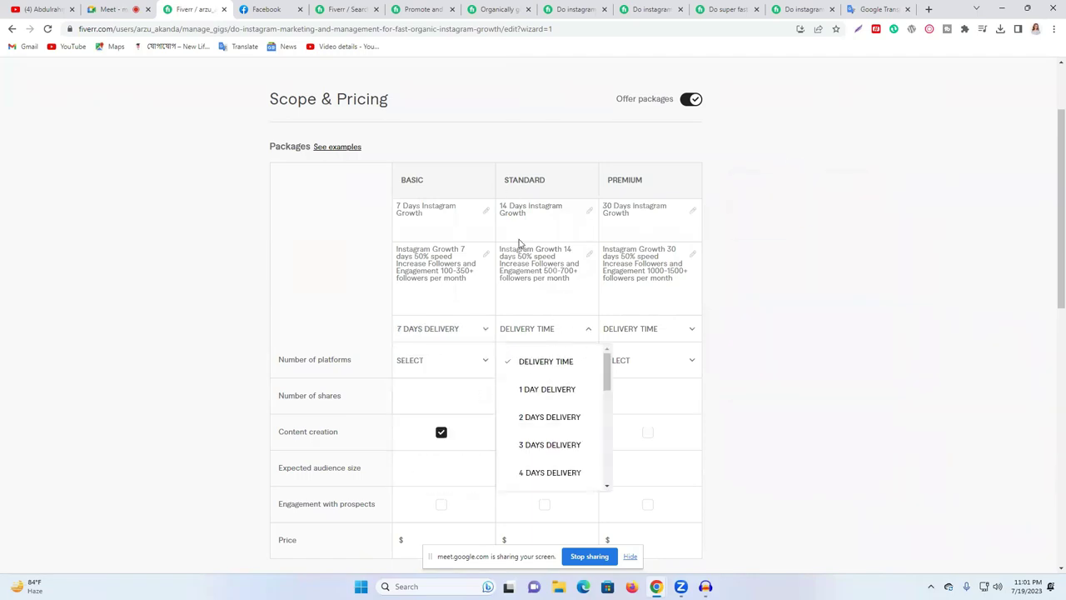
scroll(545, 450, down, 3)
click(551, 473)
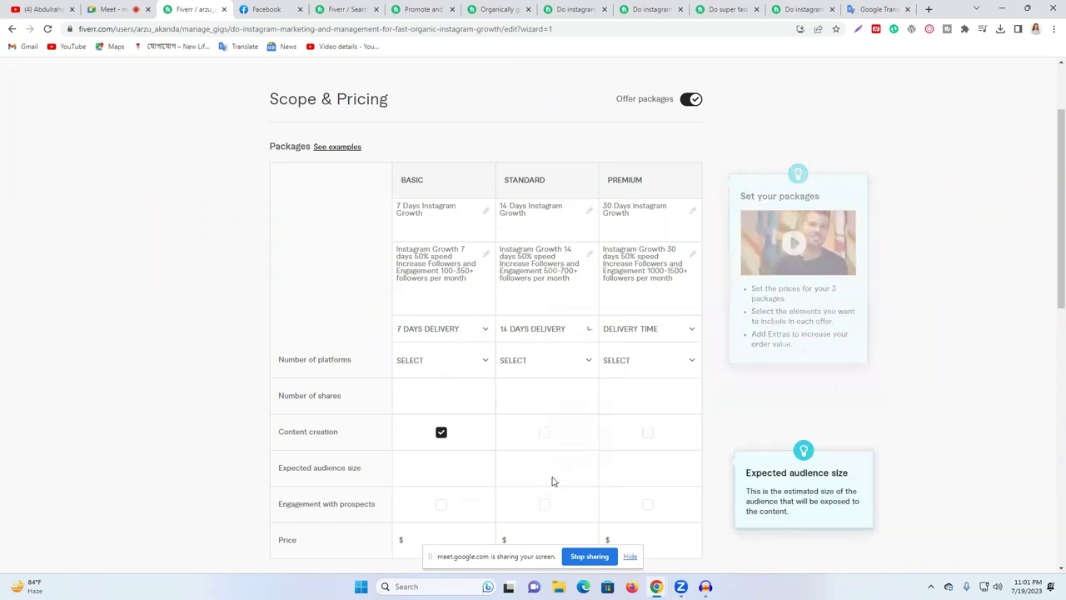
click(661, 332)
scroll(657, 428, down, 5)
click(655, 444)
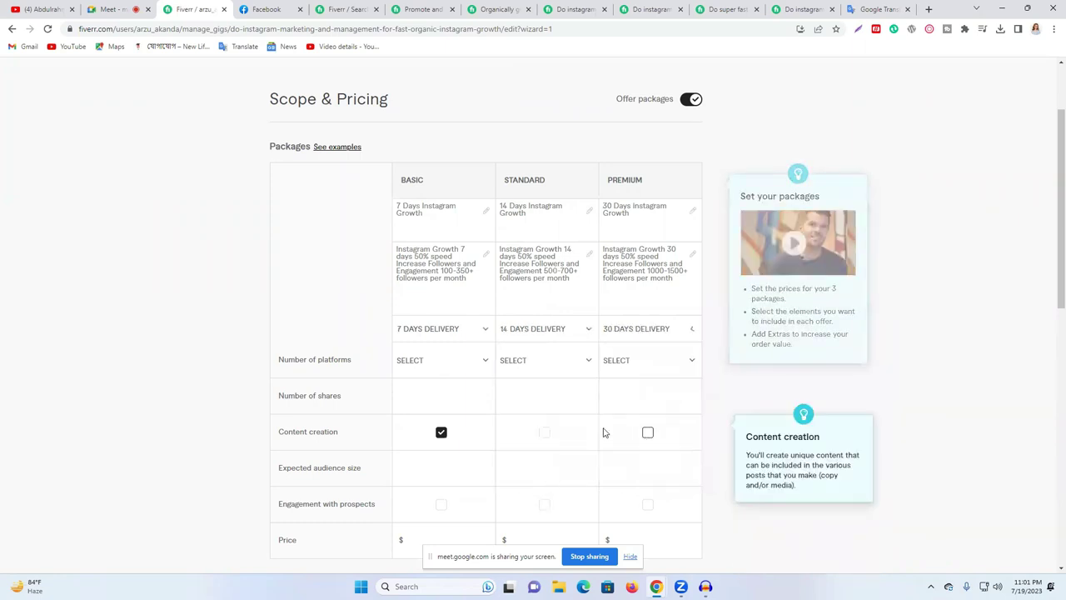
Step: Set the number of platforms to 1 for Basic, 2 for Standard and 3 for Premium
click(410, 364)
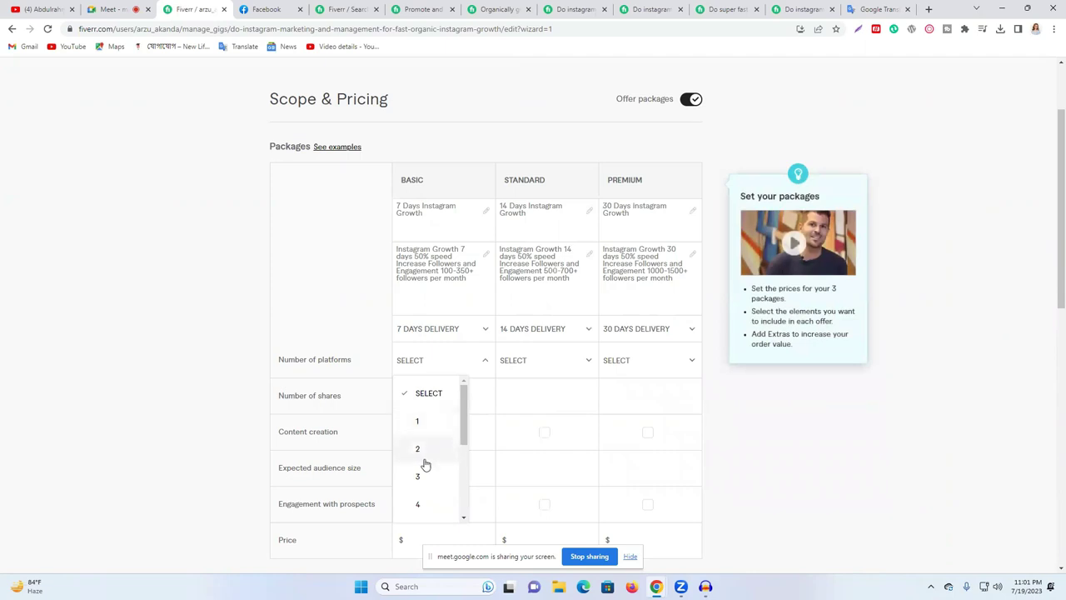
click(538, 360)
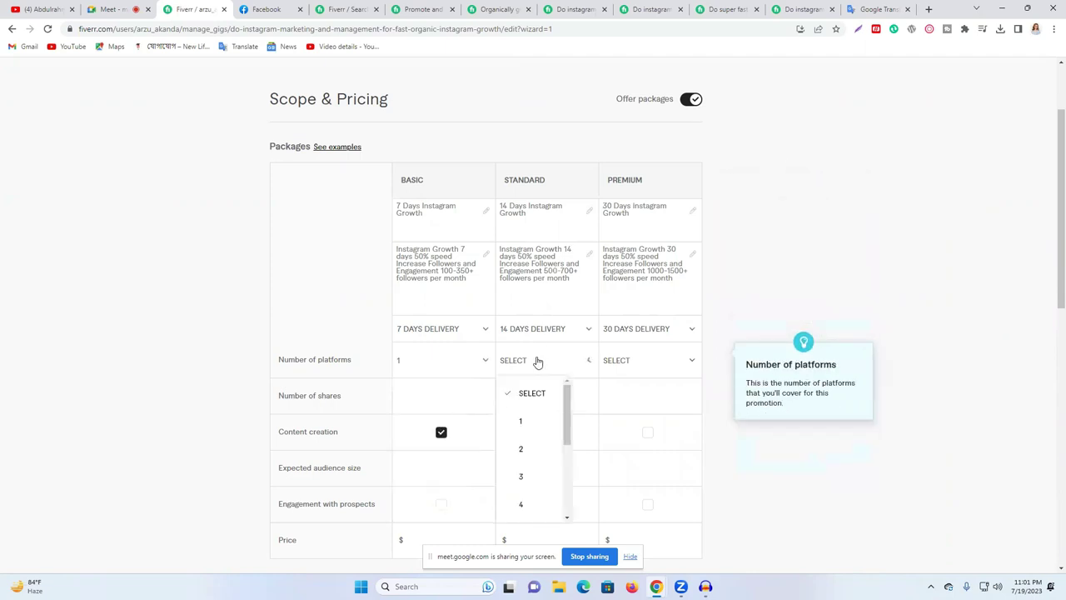
click(522, 449)
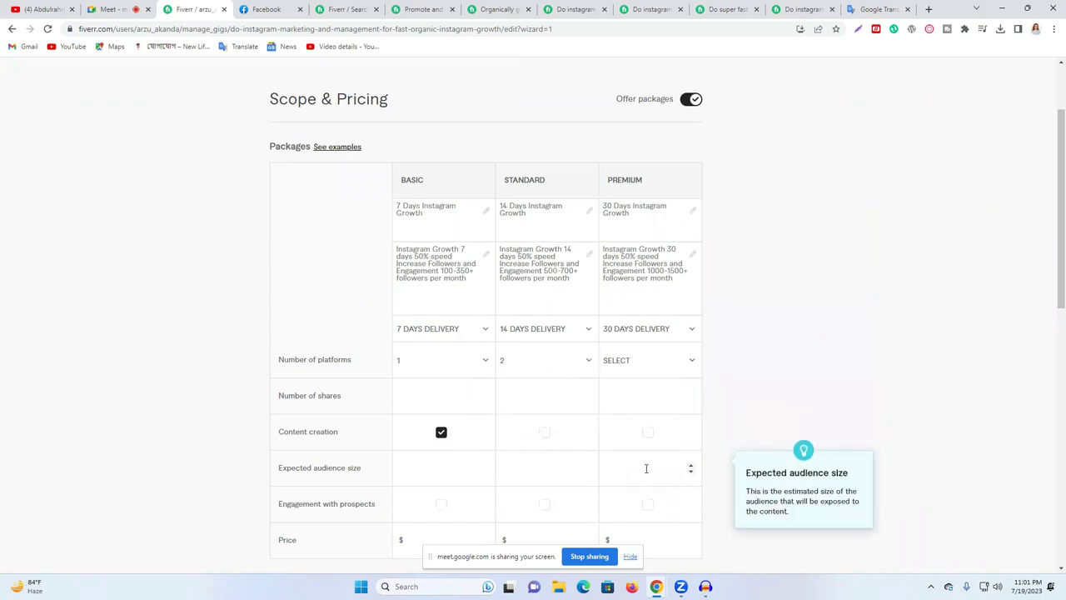
click(638, 365)
click(628, 480)
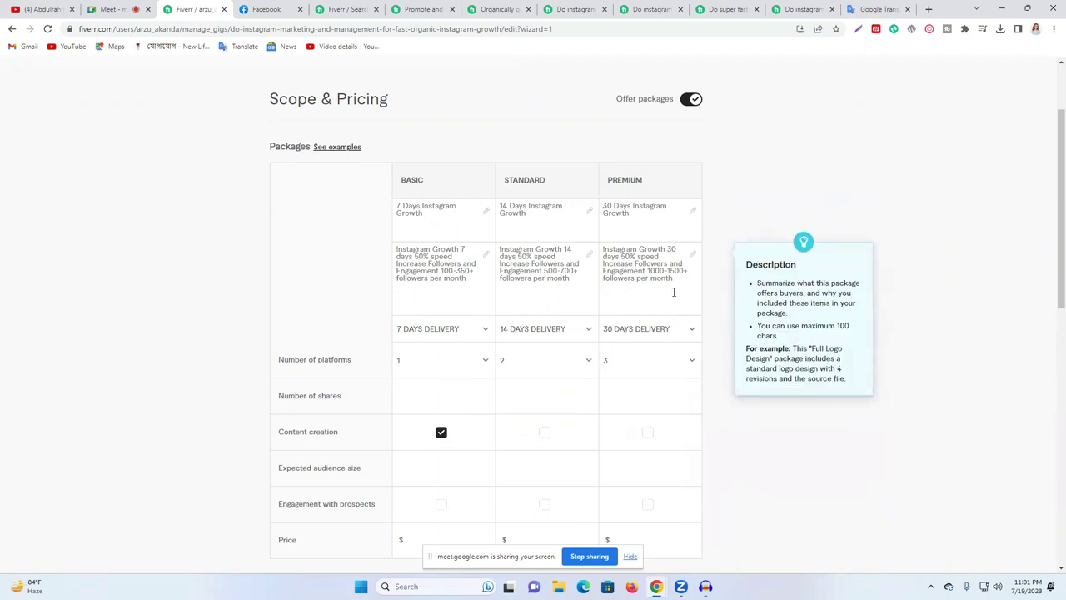
Step: Include content creation only in the Standard and Premium packages, and engagement with prospects only in Premium
scroll(667, 325, down, 2)
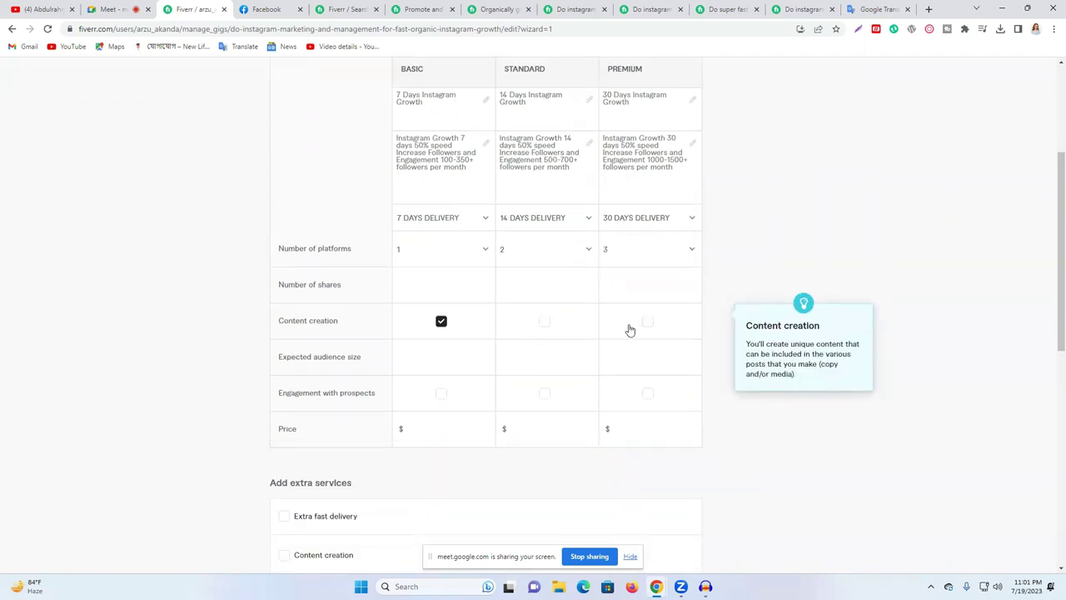
click(440, 322)
click(442, 330)
click(441, 330)
click(545, 324)
click(648, 322)
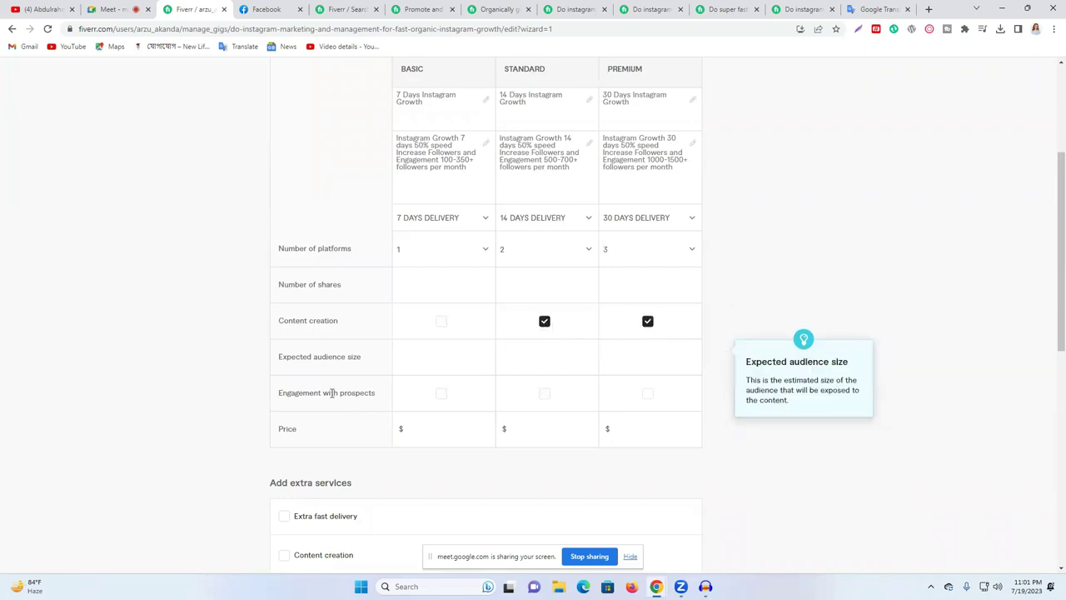
click(545, 394)
click(545, 394)
click(648, 394)
Step: Set the package prices to $15 for Basic, $30 for Standard and $60 for Premium
click(485, 428)
click(587, 427)
click(587, 426)
click(587, 427)
click(587, 427)
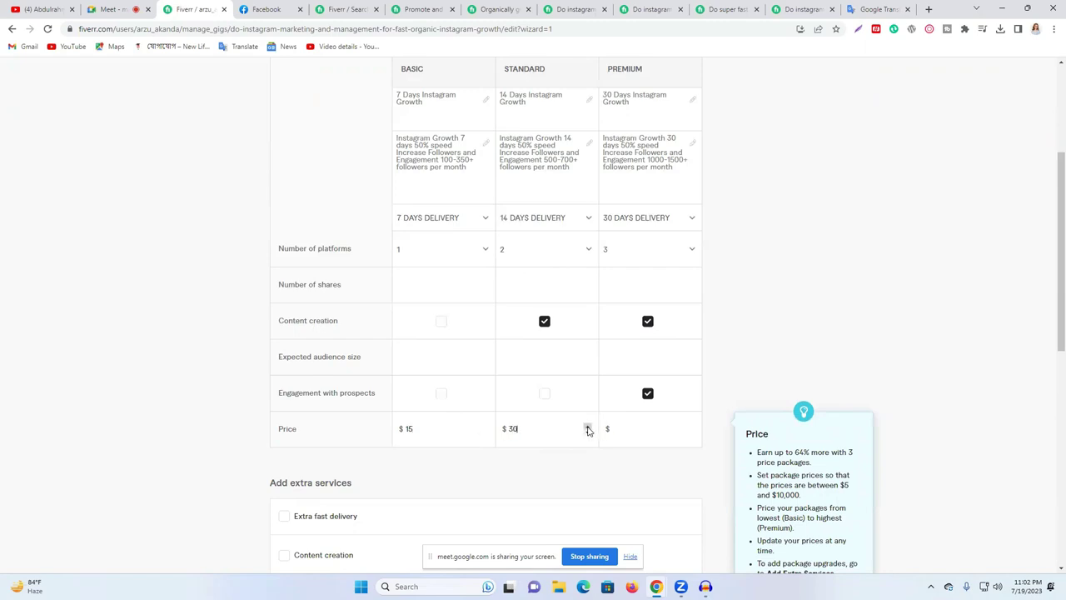
click(692, 426)
click(692, 426)
click(691, 427)
click(691, 427)
click(692, 426)
click(691, 426)
click(691, 427)
click(691, 427)
click(691, 426)
click(691, 426)
click(690, 433)
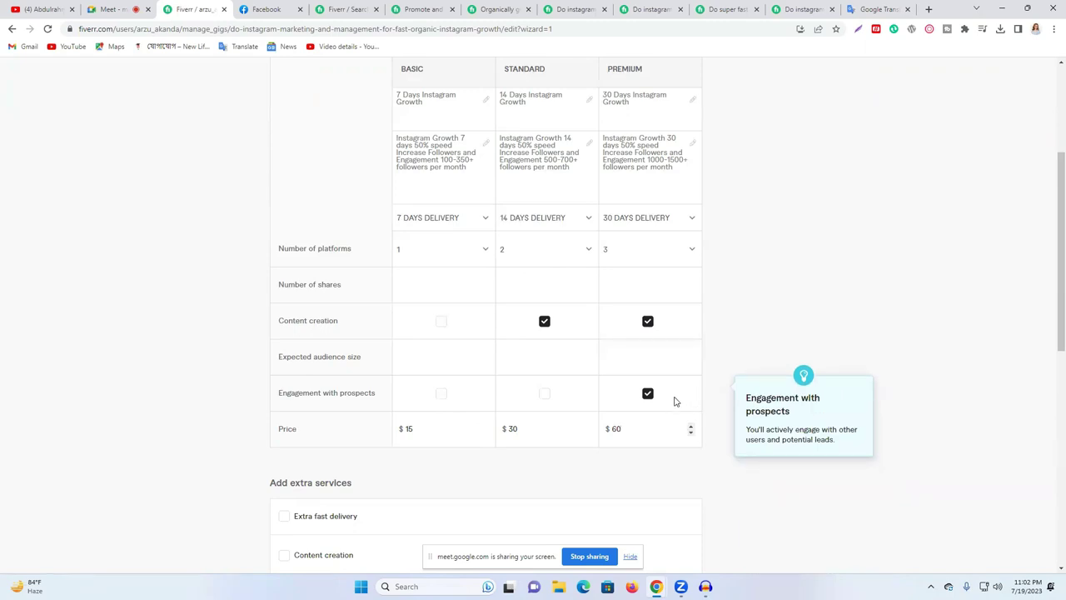
Step: Review the completed package table, save the scope and pricing, and continue to the gig description
scroll(674, 400, up, 3)
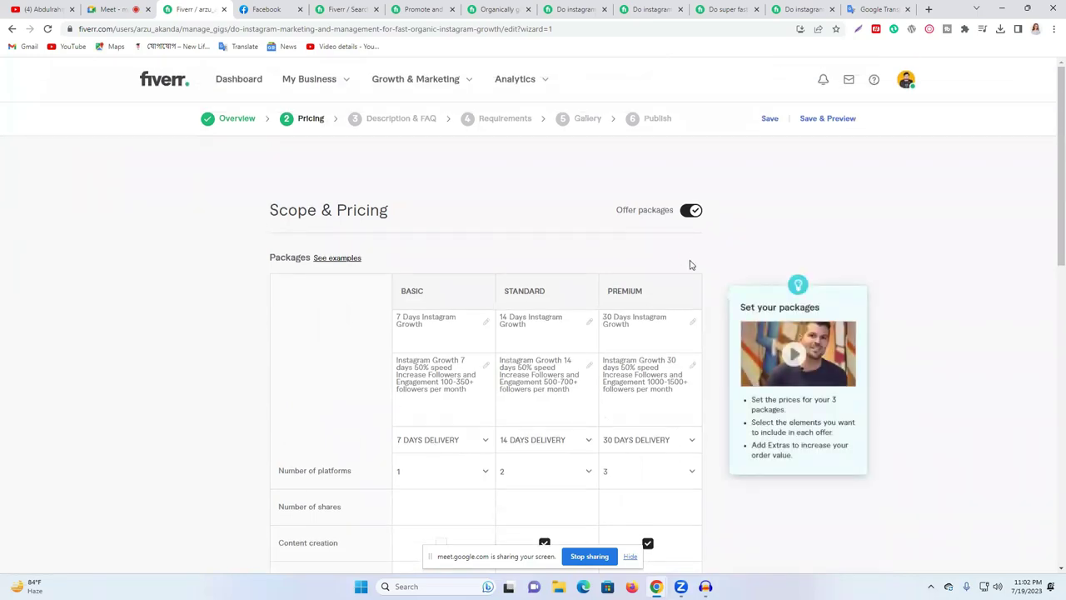
scroll(691, 266, down, 5)
scroll(613, 385, up, 5)
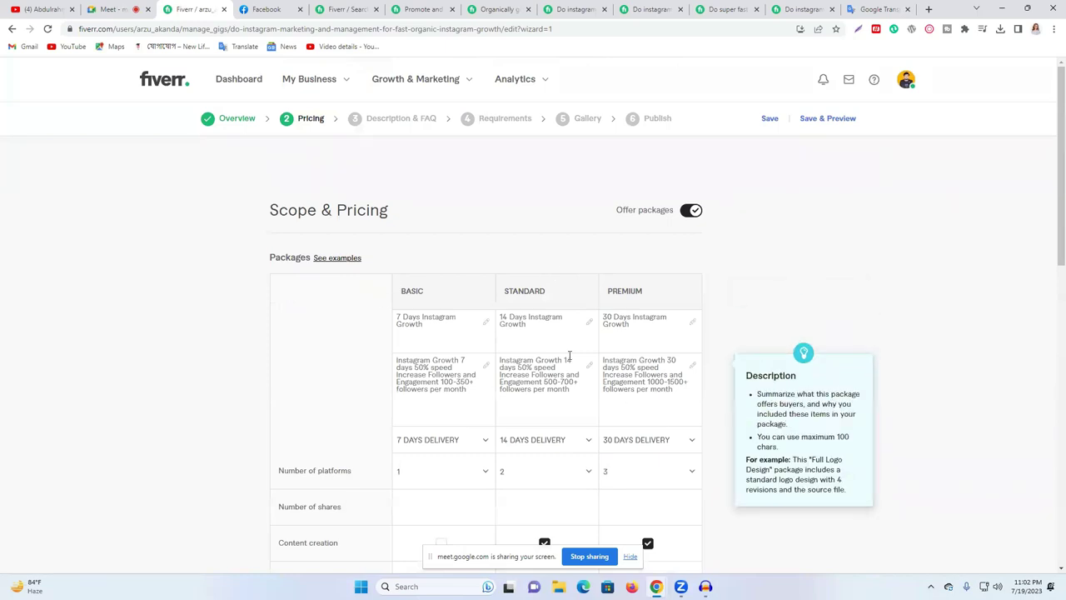
scroll(445, 297, down, 1)
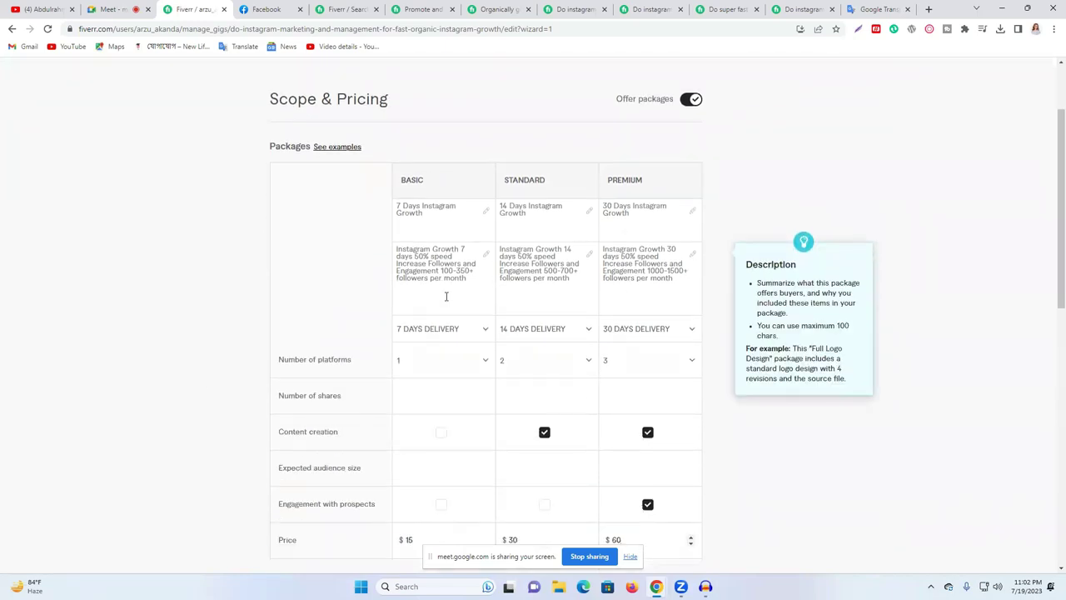
scroll(664, 338, down, 4)
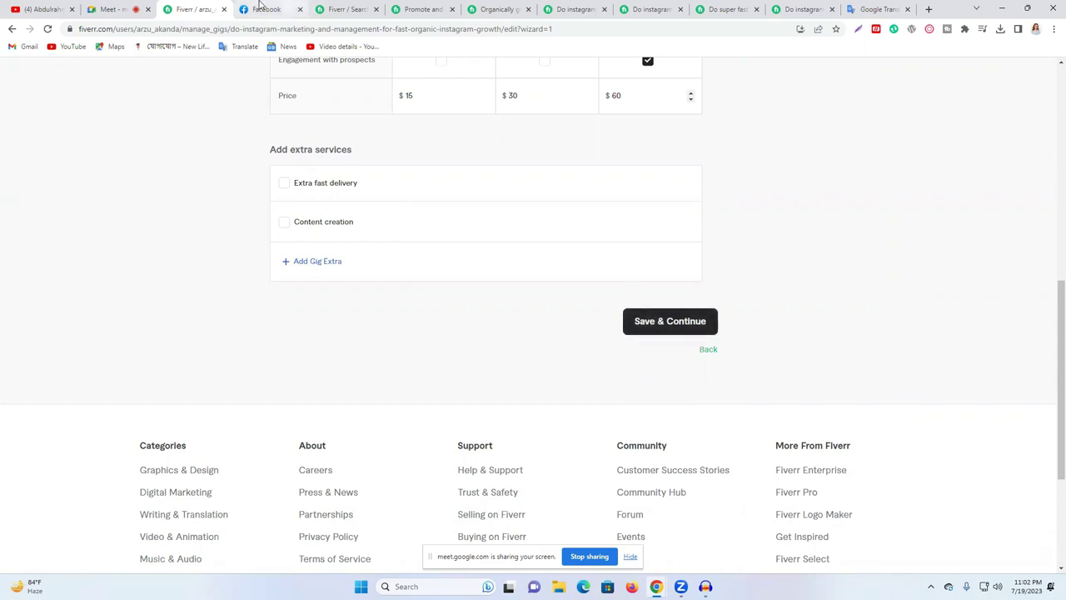
click(114, 7)
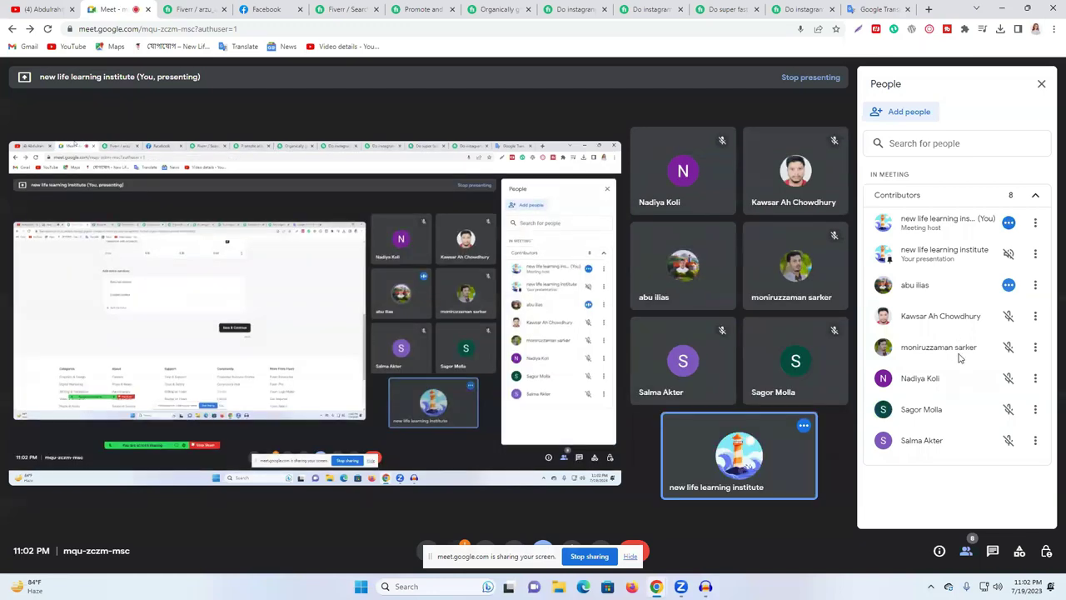
click(370, 7)
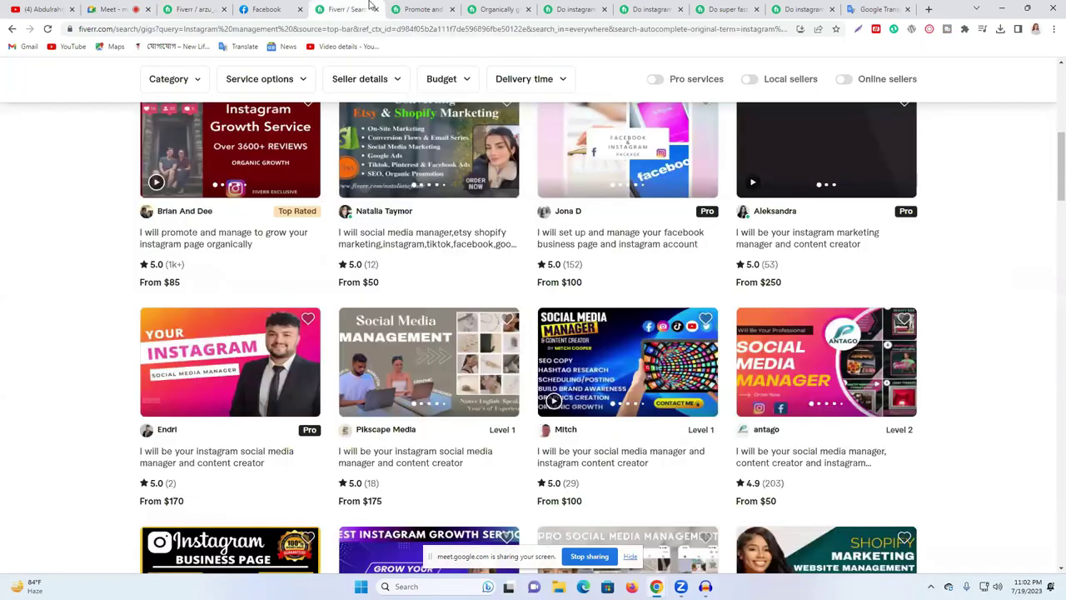
click(219, 6)
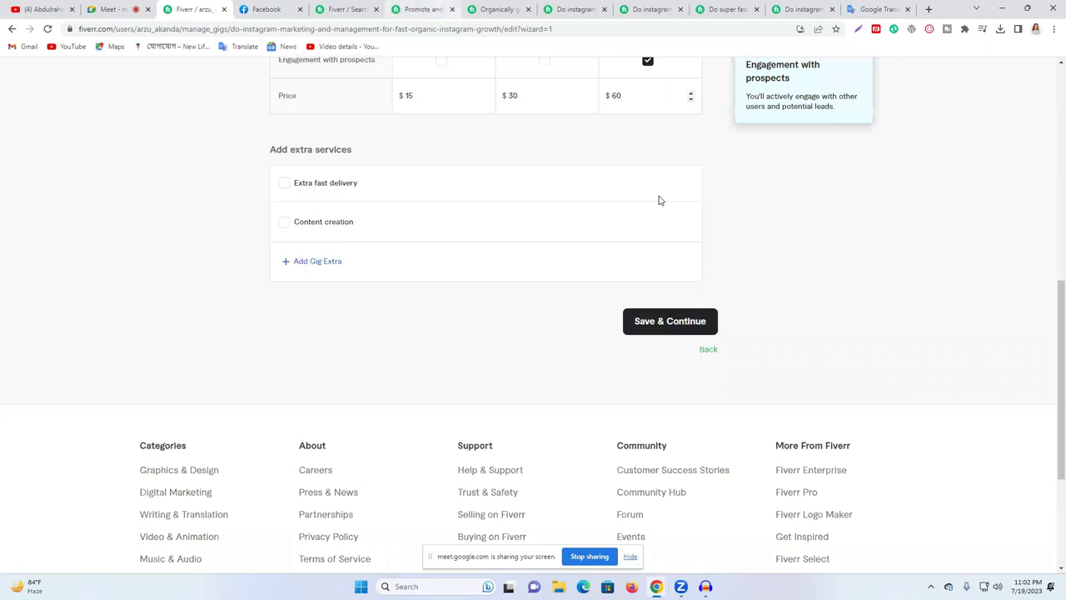
click(667, 326)
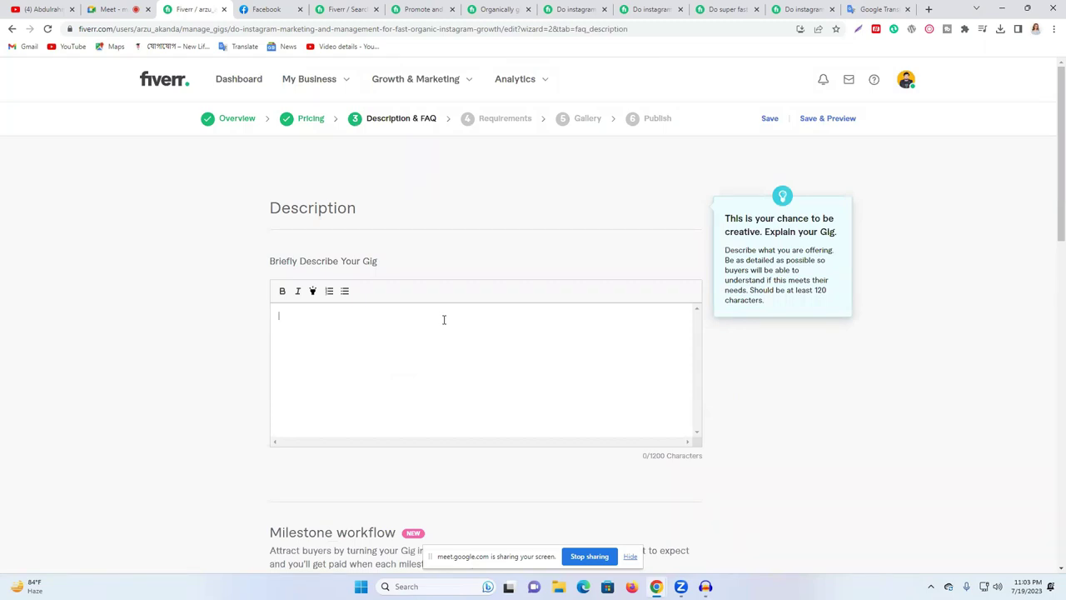
Step: Compare the "About this gig" descriptions of the competing gigs with 1,528 and 941 saves
click(350, 9)
click(420, 9)
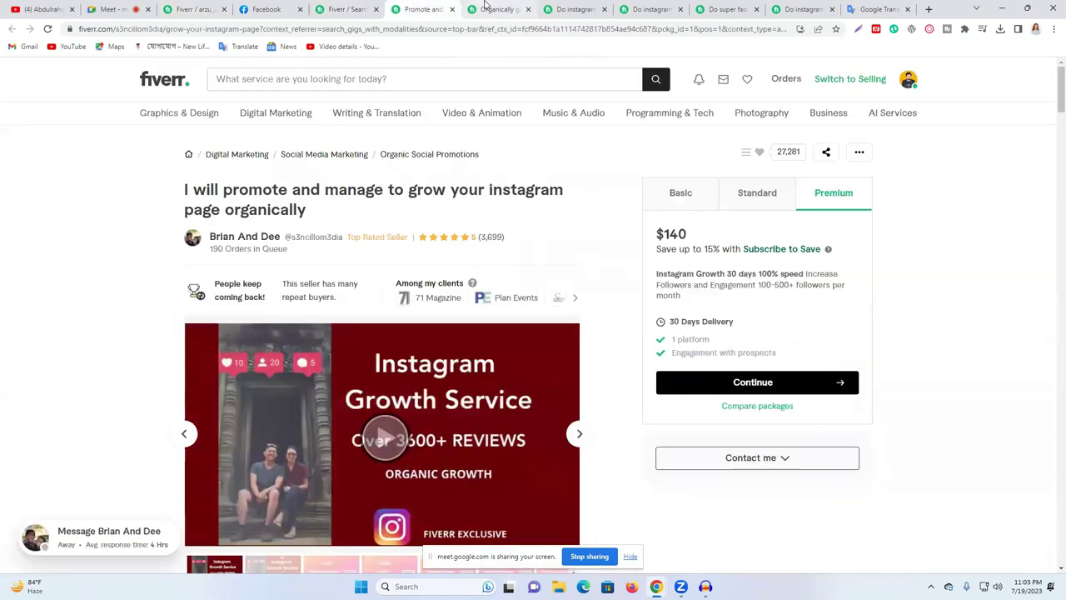
click(500, 9)
click(573, 9)
scroll(431, 203, up, 4)
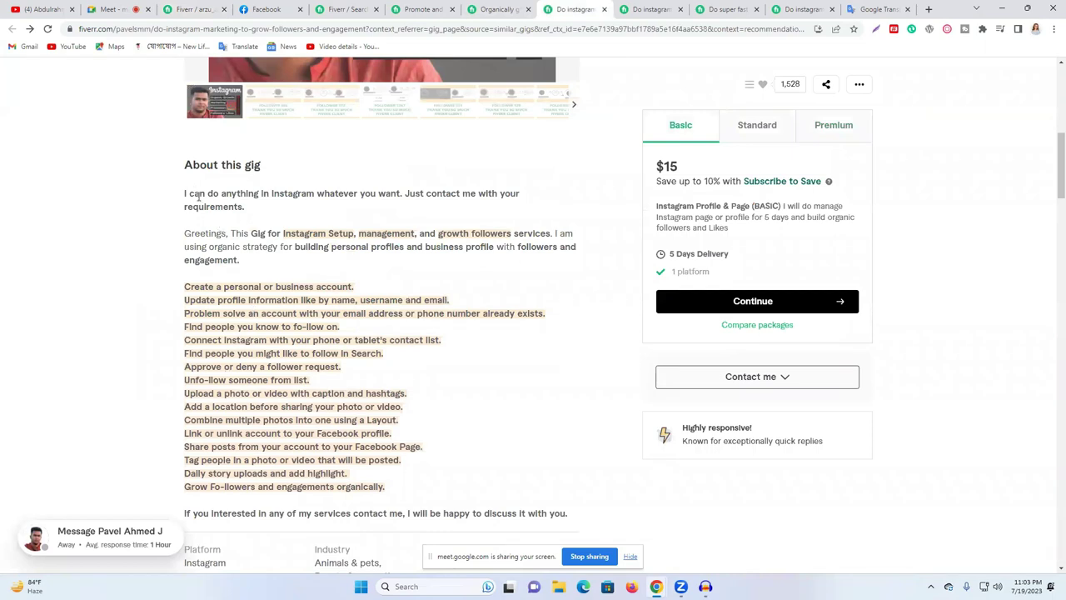
key(ctrl+Tab)
scroll(362, 288, up, 1)
scroll(362, 288, up, 3)
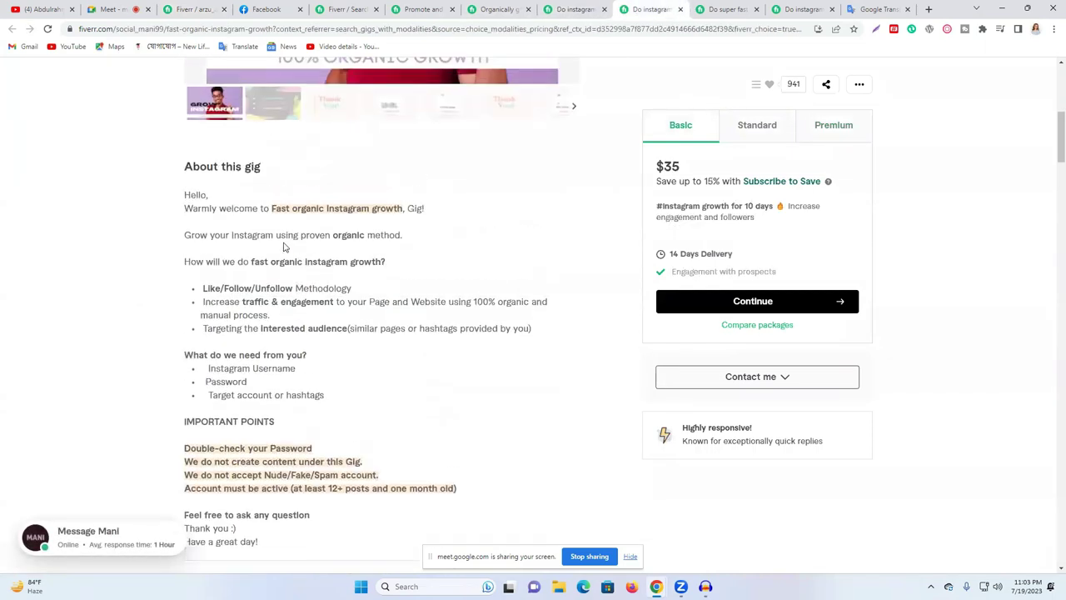
click(508, 9)
click(549, 9)
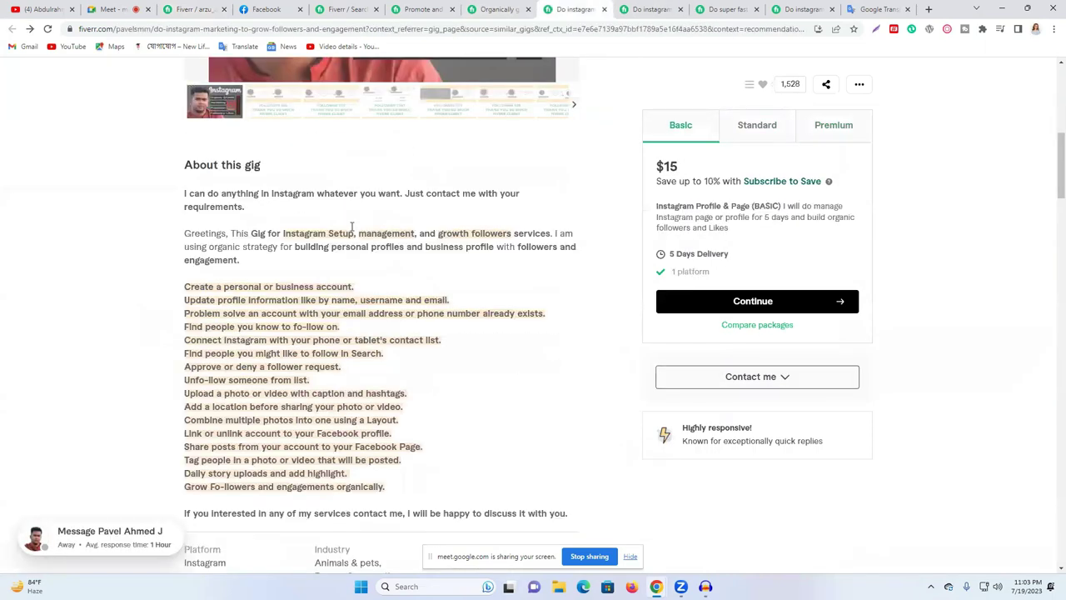
scroll(263, 325, up, 1)
scroll(263, 325, down, 2)
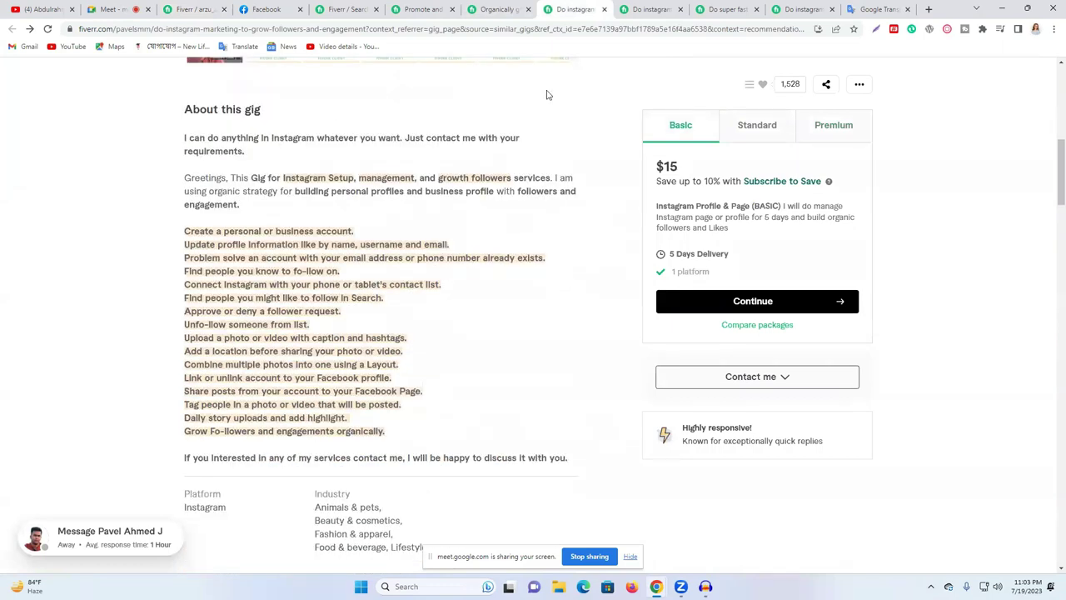
click(656, 9)
scroll(238, 113, down, 2)
scroll(237, 112, up, 2)
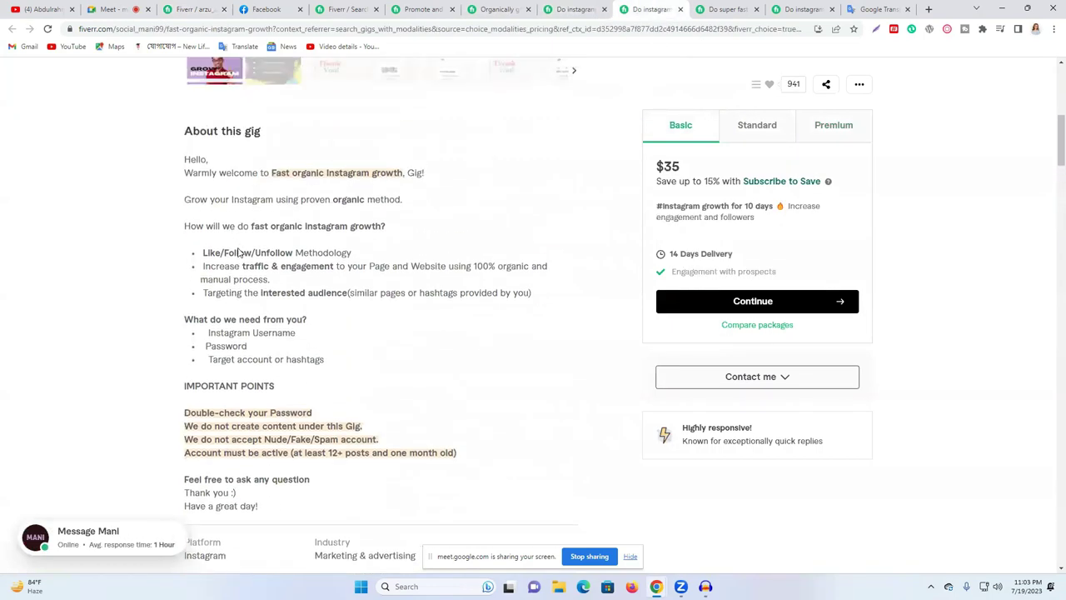
Step: Examine the "About this gig" text of the competing gig with 145 saves and of the last open gig
click(746, 10)
scroll(469, 319, up, 4)
scroll(425, 175, up, 2)
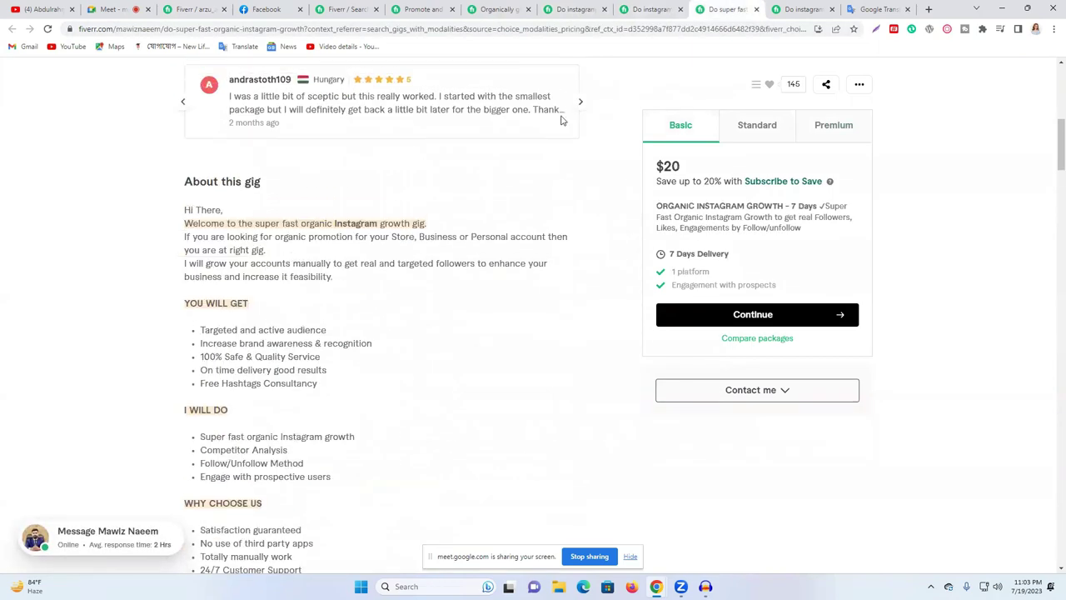
click(800, 9)
scroll(439, 359, up, 3)
scroll(439, 360, up, 2)
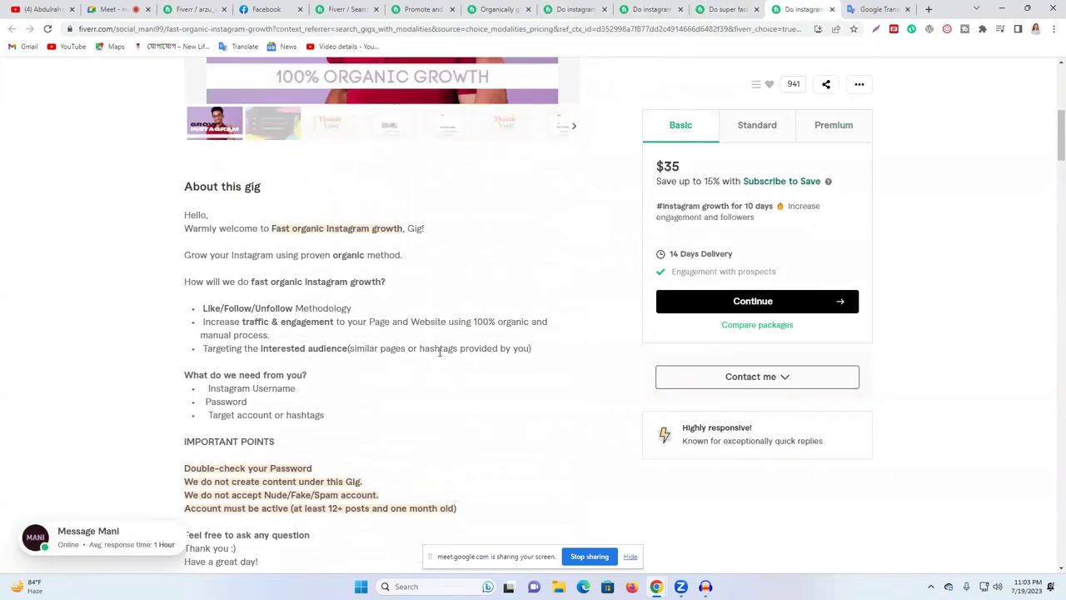
Step: Compare the "About this gig" descriptions of the competing gigs with 27,281 and 7,321 saves
click(421, 9)
scroll(452, 232, down, 1)
scroll(454, 234, down, 6)
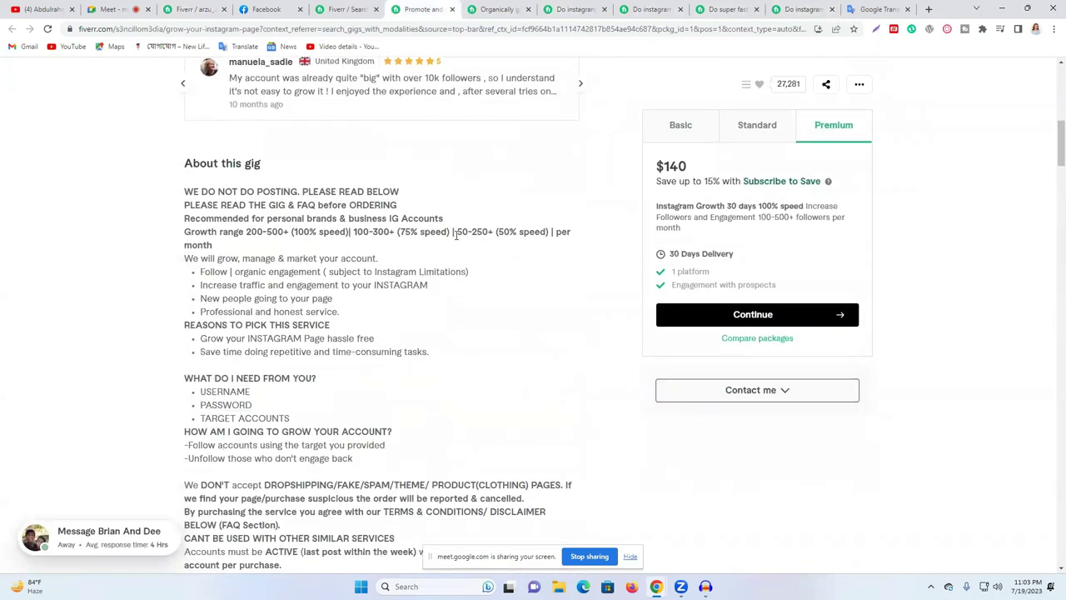
click(354, 9)
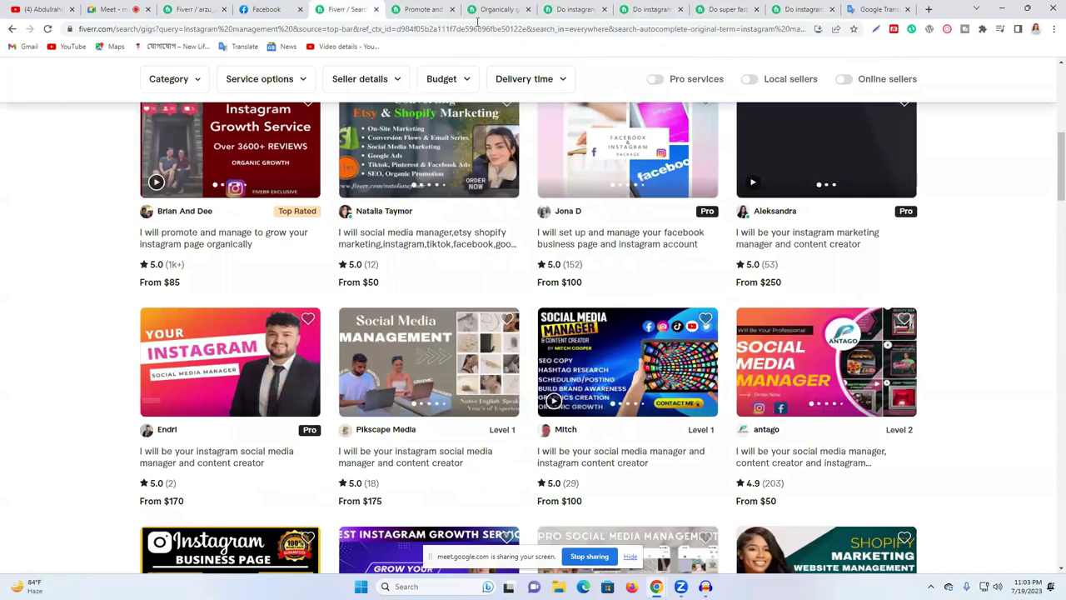
click(489, 9)
scroll(445, 275, up, 10)
scroll(455, 300, up, 15)
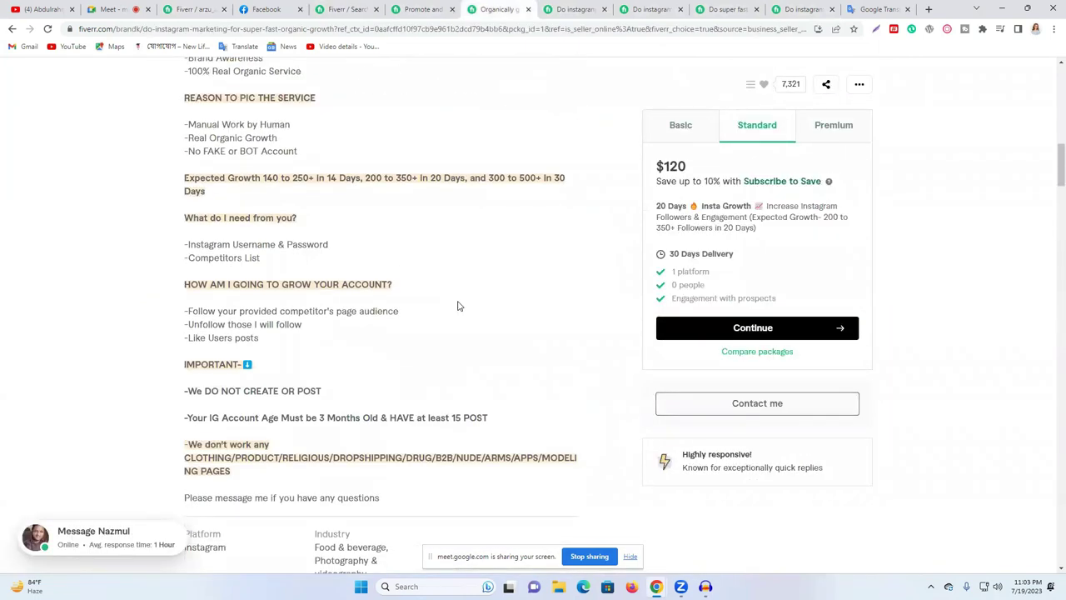
scroll(457, 306, up, 3)
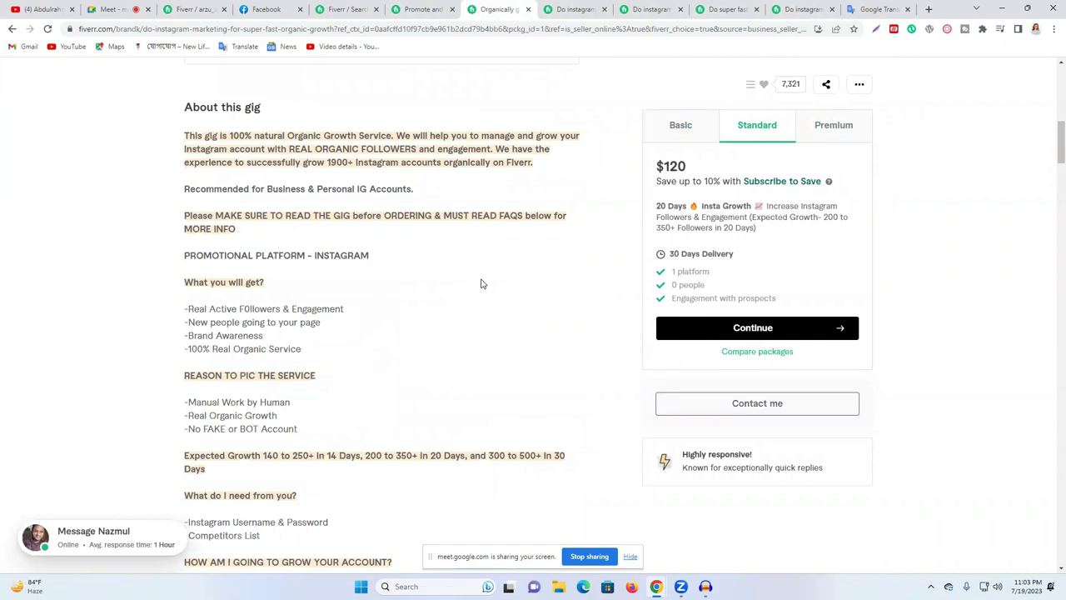
click(351, 8)
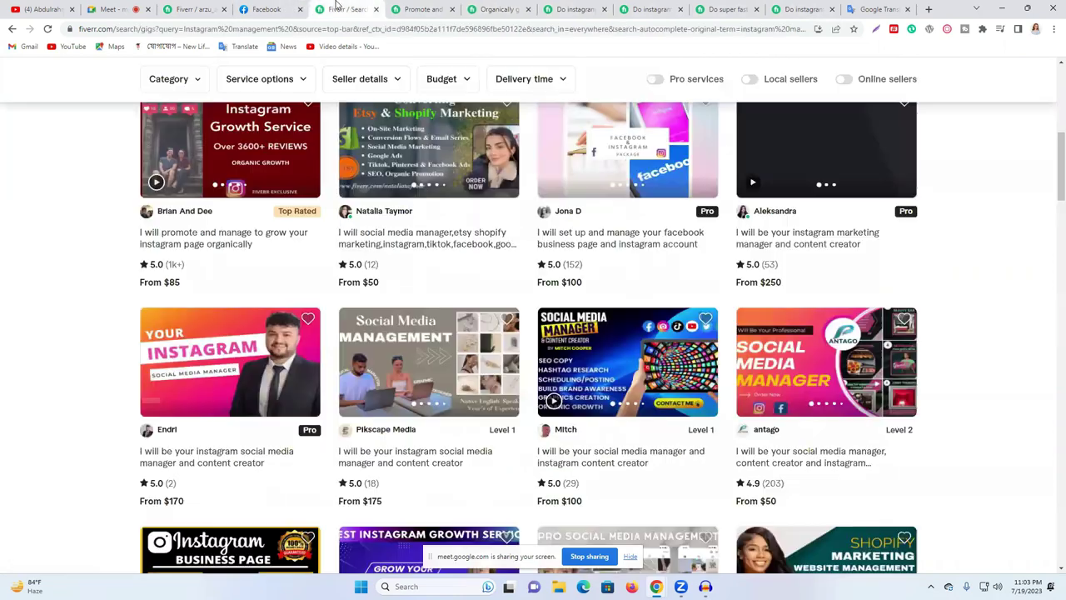
Step: Return to the gig's description form and begin the description with "Welcome To My Instagram Marketing"
click(208, 9)
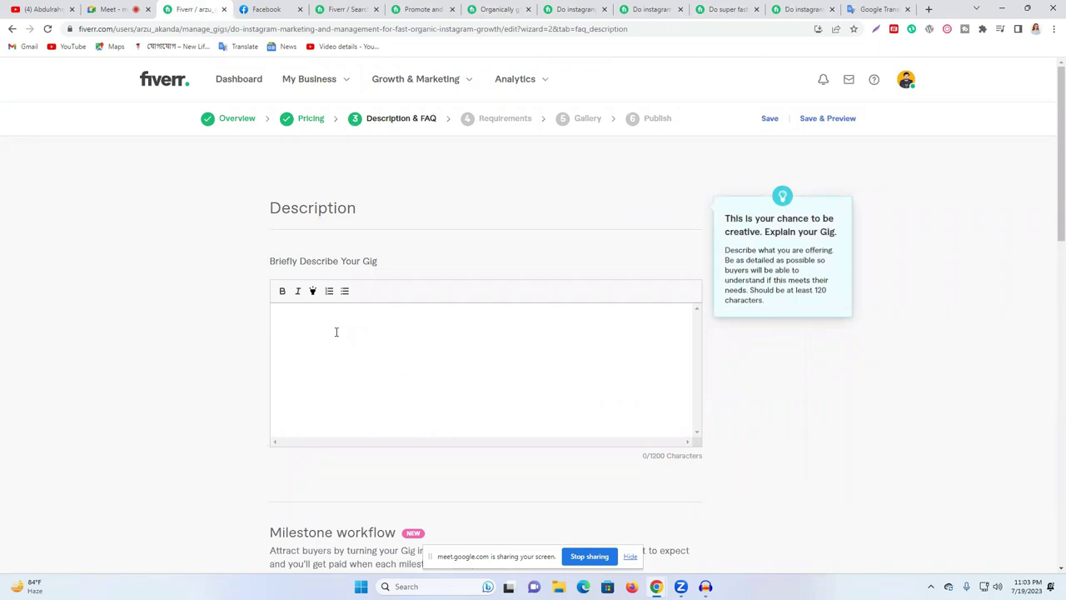
text(W)
key(BackSpace)
text(WE)
text(ell)
text(com)
text(e To M)
text(y Ins)
key(BackSpace)
text(tagram Marketing)
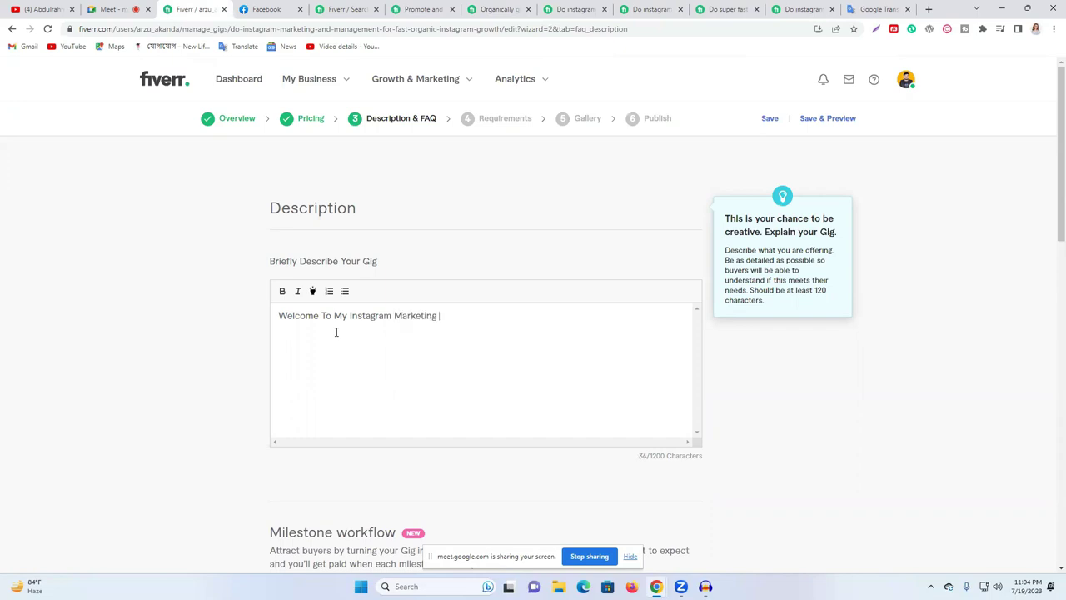
Step: Complete the welcome line with "& Management Services", using the spelling suggestions to correct both words
text( & Managment)
right_click(457, 321)
click(483, 329)
text(Ser)
key(BackSpace)
text(es)
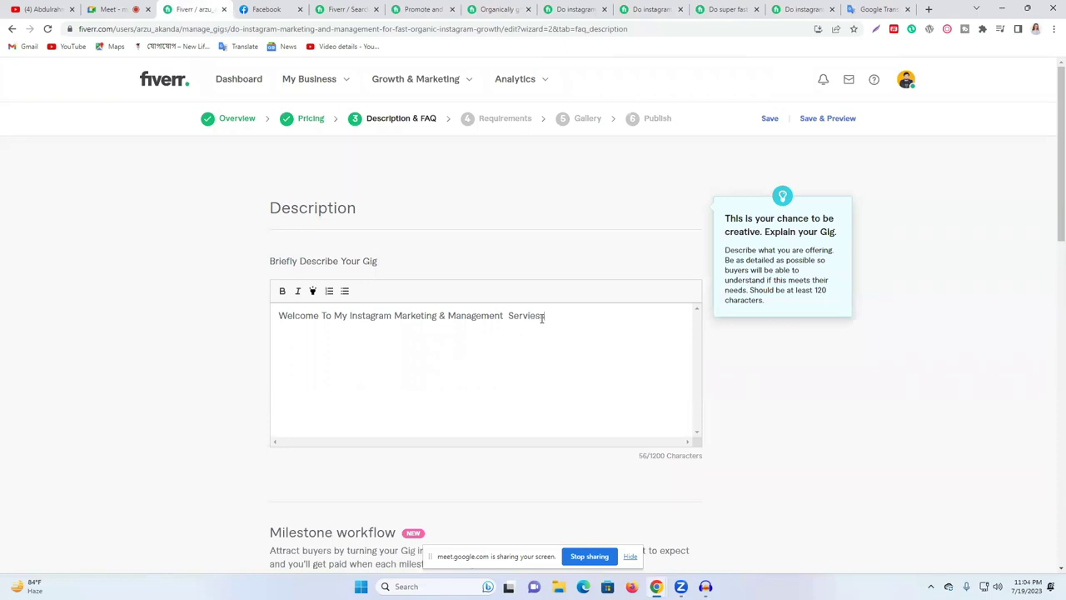
right_click(542, 322)
click(556, 331)
Step: Indent the welcome line with leading spaces so it sits roughly centred, and make its text bold
click(284, 321)
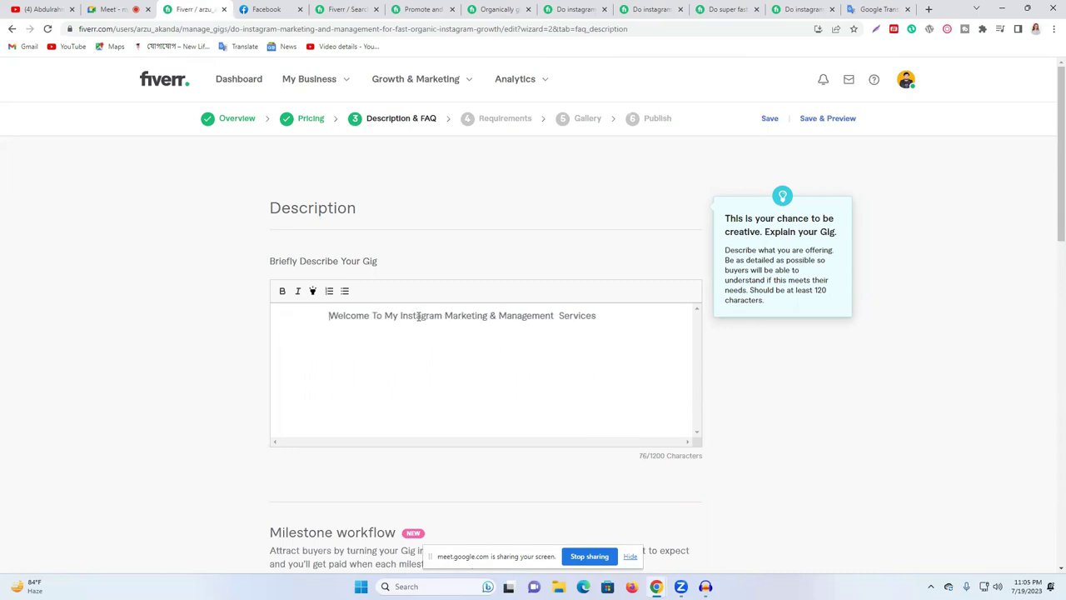
triple_click(483, 319)
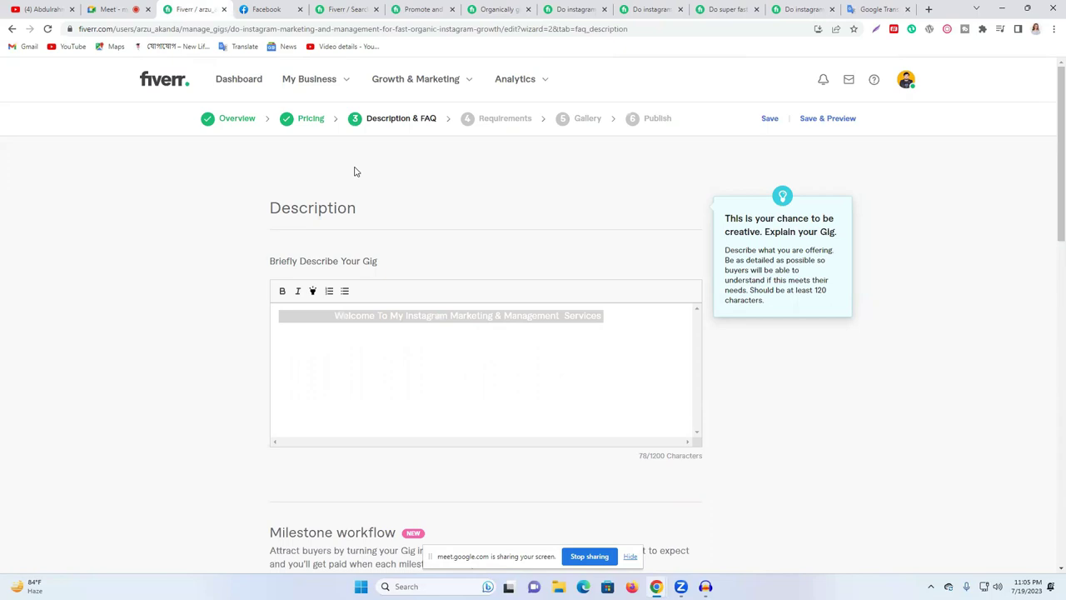
click(334, 315)
drag(382, 316, 327, 320)
click(628, 317)
click(282, 291)
click(444, 315)
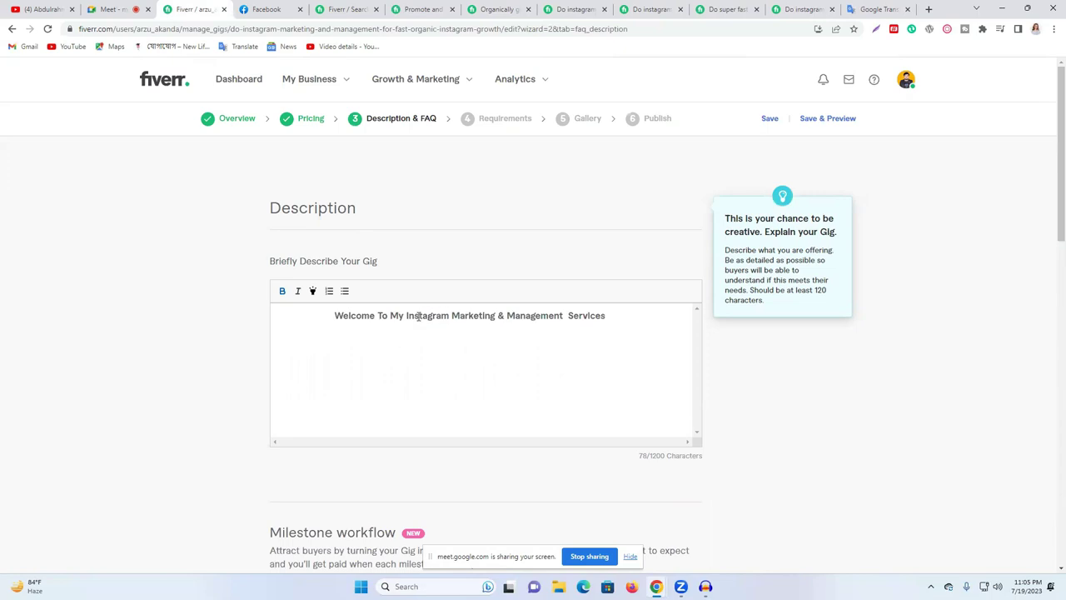
Step: Highlight the bold welcome line, leaving out its leading spaces, and move to a new line below it
drag(407, 316, 610, 317)
triple_click(555, 317)
click(333, 316)
drag(333, 316, 637, 315)
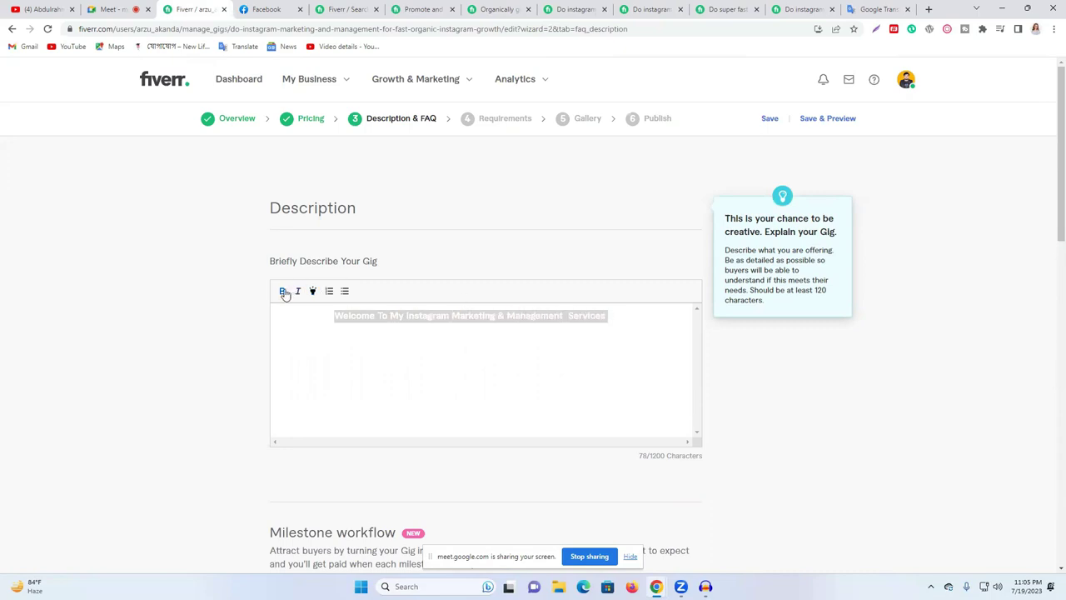
click(377, 340)
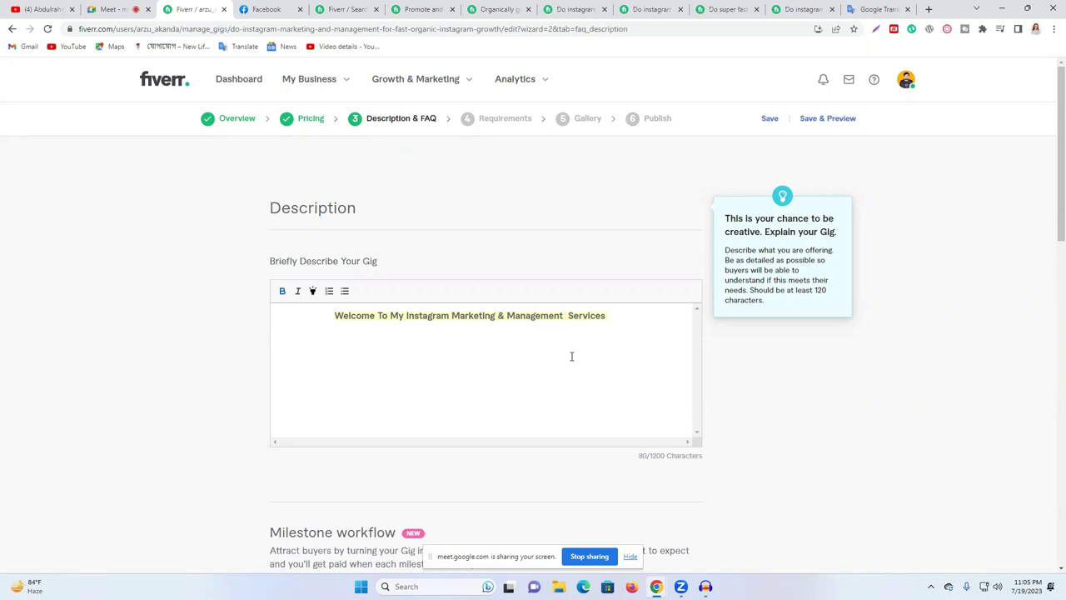
Step: Start the opening question below the heading with "Are You Struggling" in plain text, correcting the spelling of the last word
text(Are)
double_click(288, 342)
click(312, 344)
double_click(287, 340)
click(309, 350)
text(You Strugline)
right_click(336, 342)
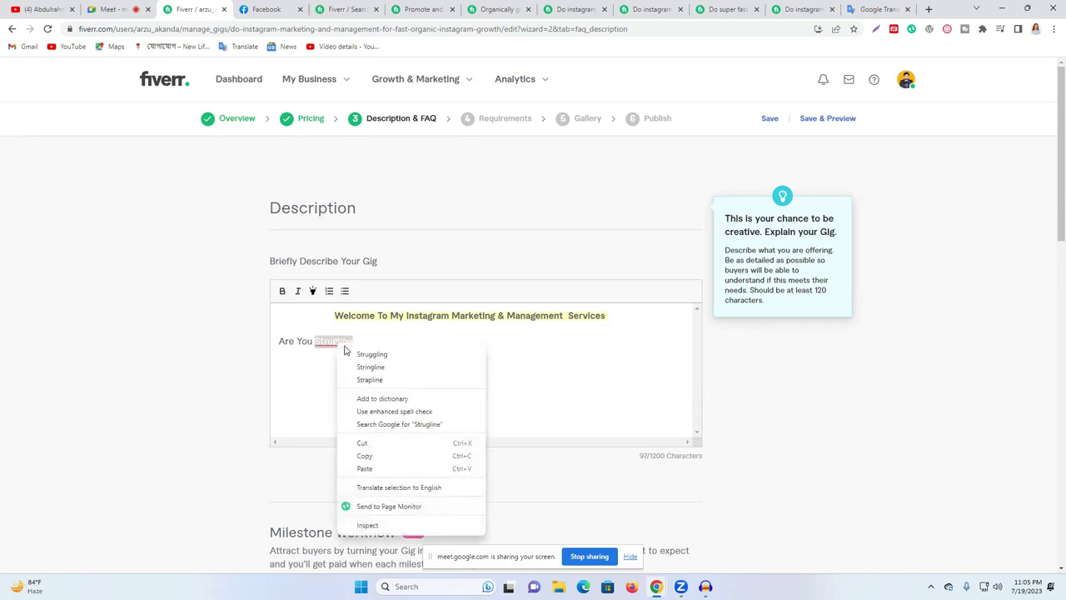
click(355, 355)
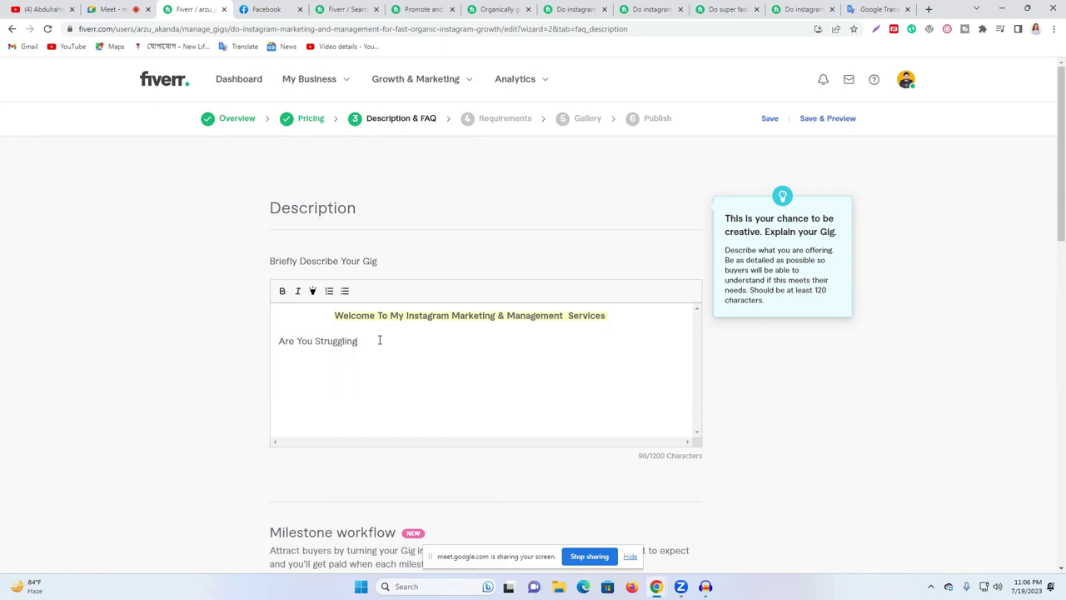
Step: Continue the opening question of the gig description with "to Grow your Instagram presence and"
text(to Grow your instagram)
right_click(436, 343)
click(459, 351)
text(p)
text(re)
text(sen)
text(ce )
text(an)
key(BackSpace)
text(nd )
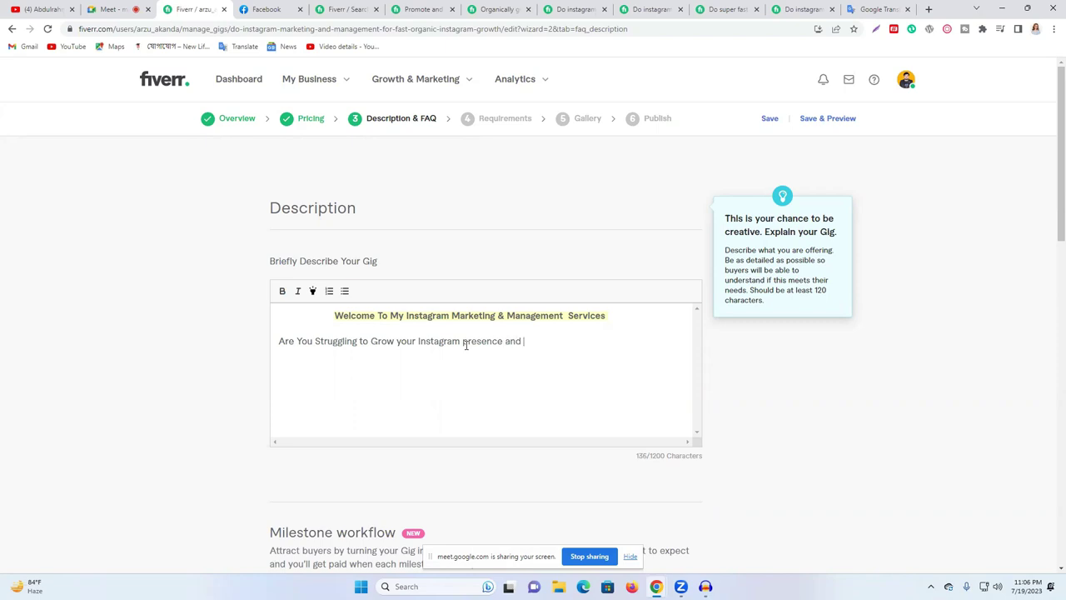
Step: Complete the opening question with "reach your targeted Audience?", correcting the spelling of "Audience"
text(reach y)
key(BackSpace)
text(your targeted Audiness)
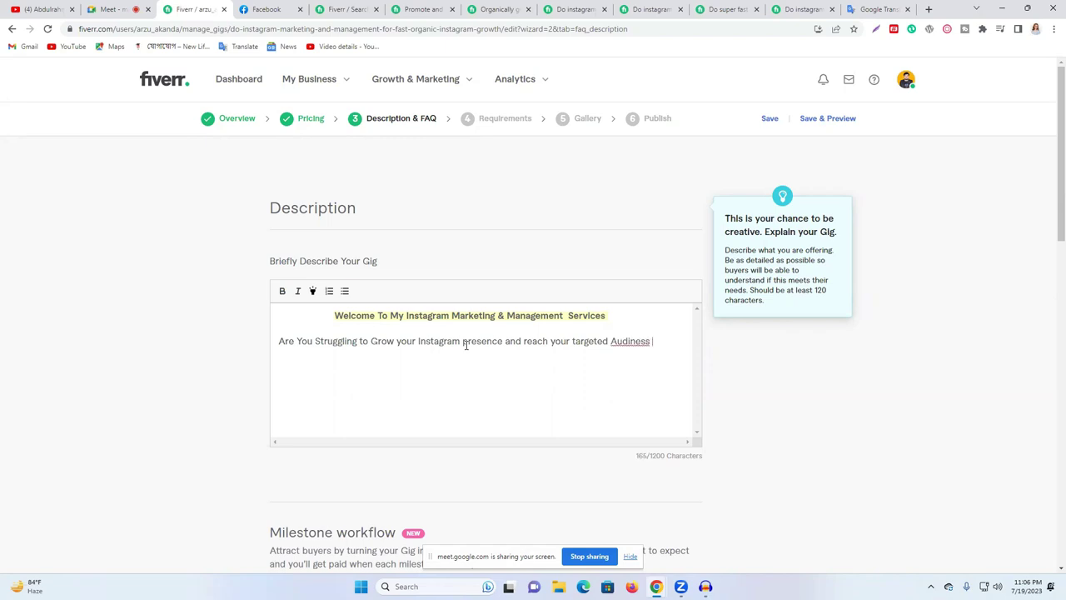
right_click(631, 342)
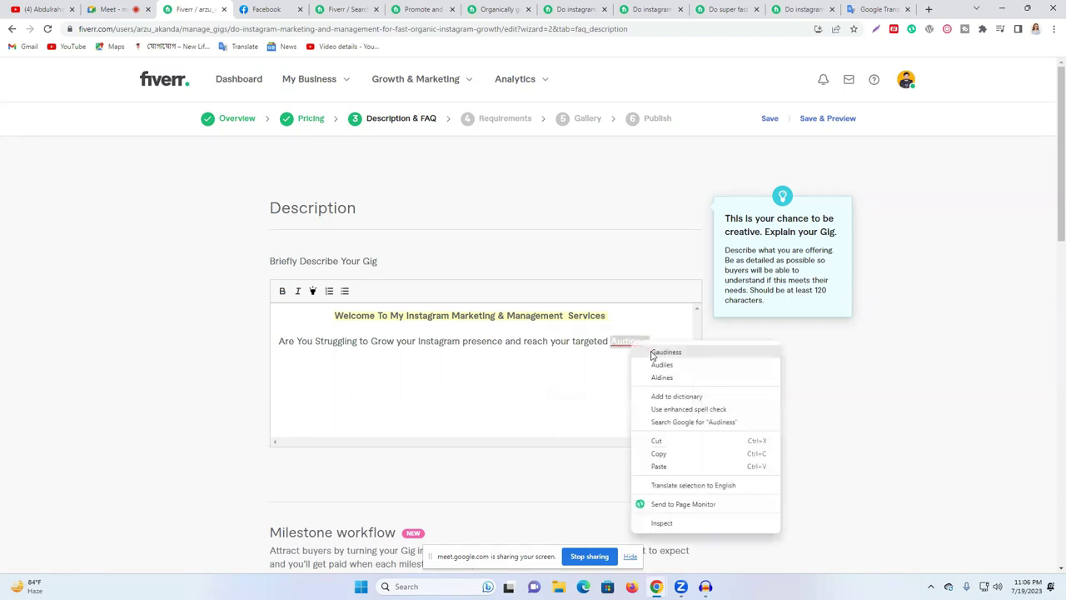
click(622, 342)
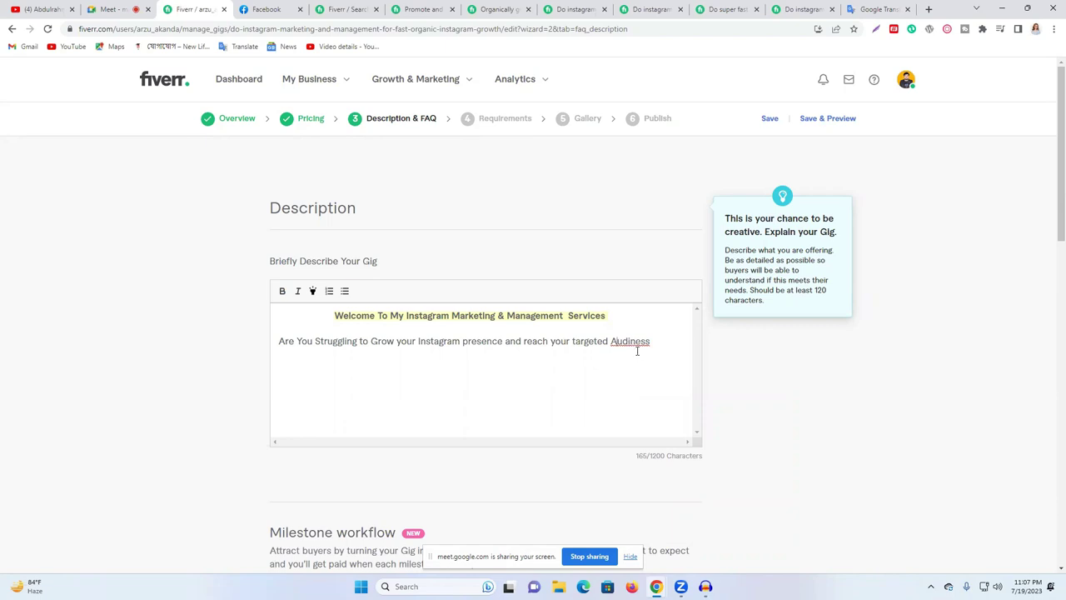
drag(642, 342, 656, 341)
text(ce?)
right_click(639, 342)
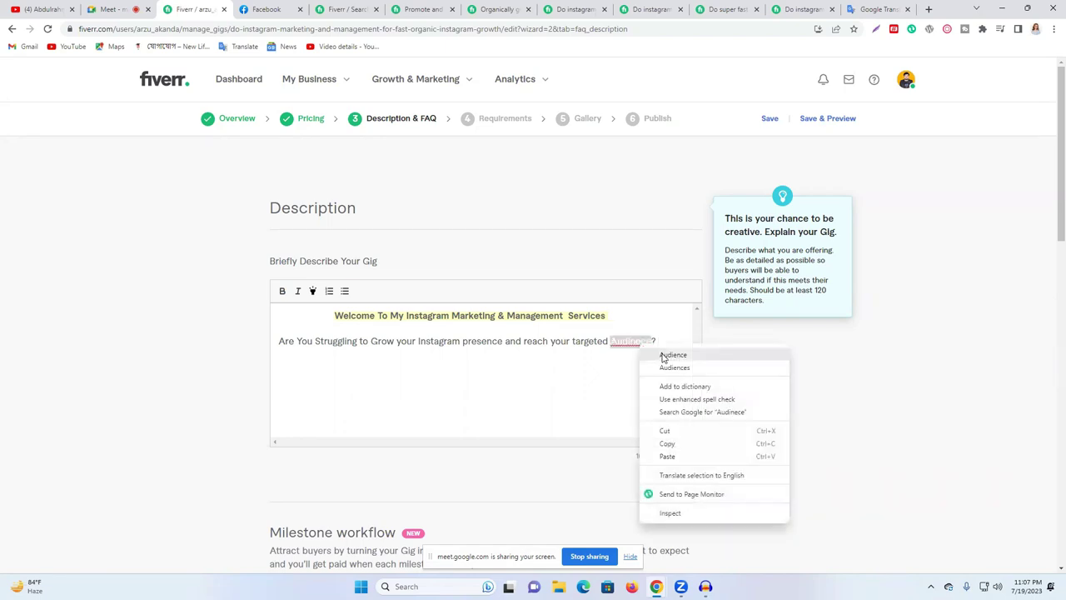
click(673, 355)
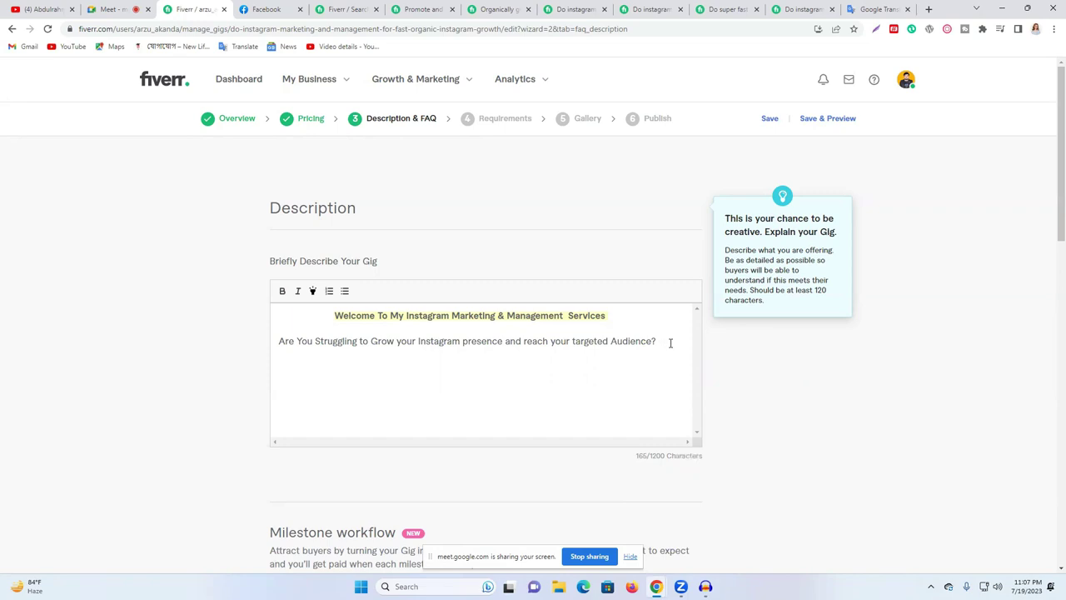
Step: Add the line "Congratulations You Are In The Right Places." below the opening question, with the spelling corrected
text(Cap)
key(BackSpace)
text(ngratiolitions)
right_click(331, 355)
click(370, 365)
text(You Are In The Rif)
key(BackSpace)
text(ght Places)
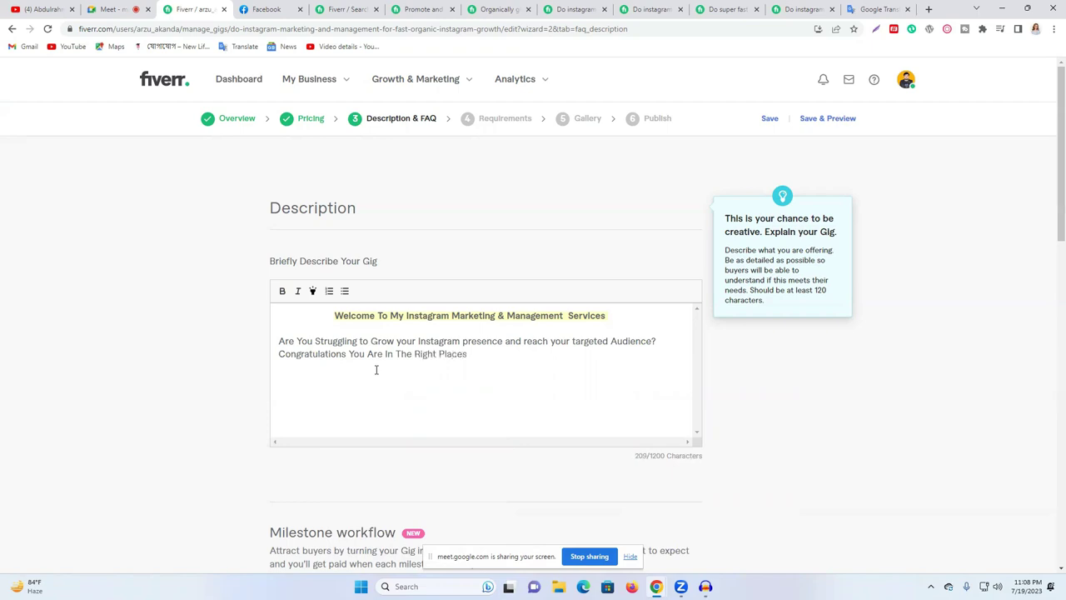
text(.)
click(471, 354)
Step: Insert a hyphen into "Audience" in the opening question, making it "Au-dience"
triple_click(430, 342)
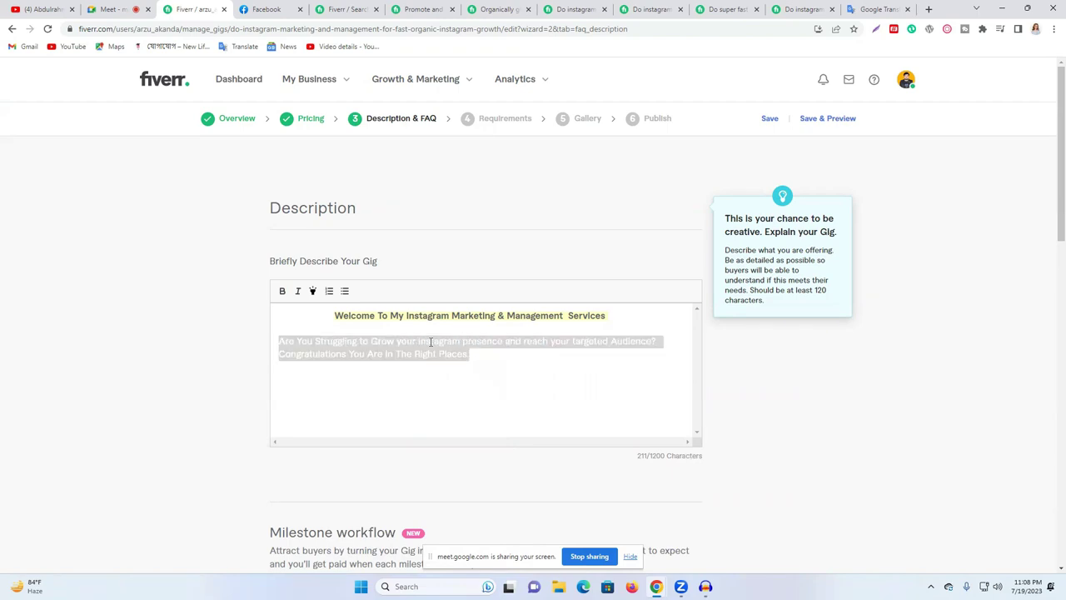
click(522, 340)
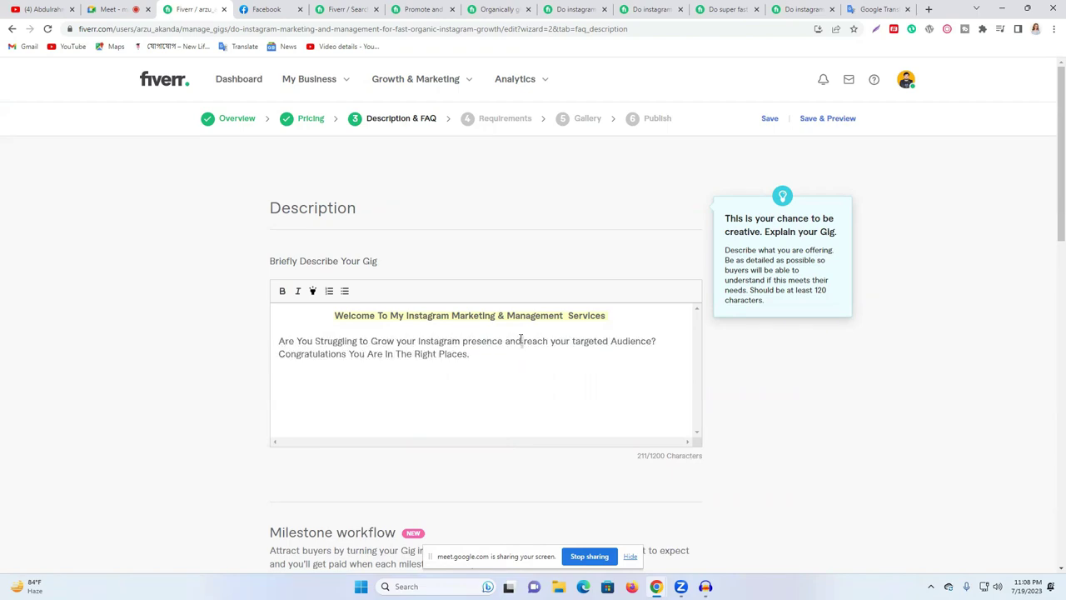
click(621, 341)
text(-)
Step: Start a new paragraph, separated by a blank line, with "With Over 5+ Years of Experiences", correcting the last word's spelling
click(463, 365)
text(With Over )
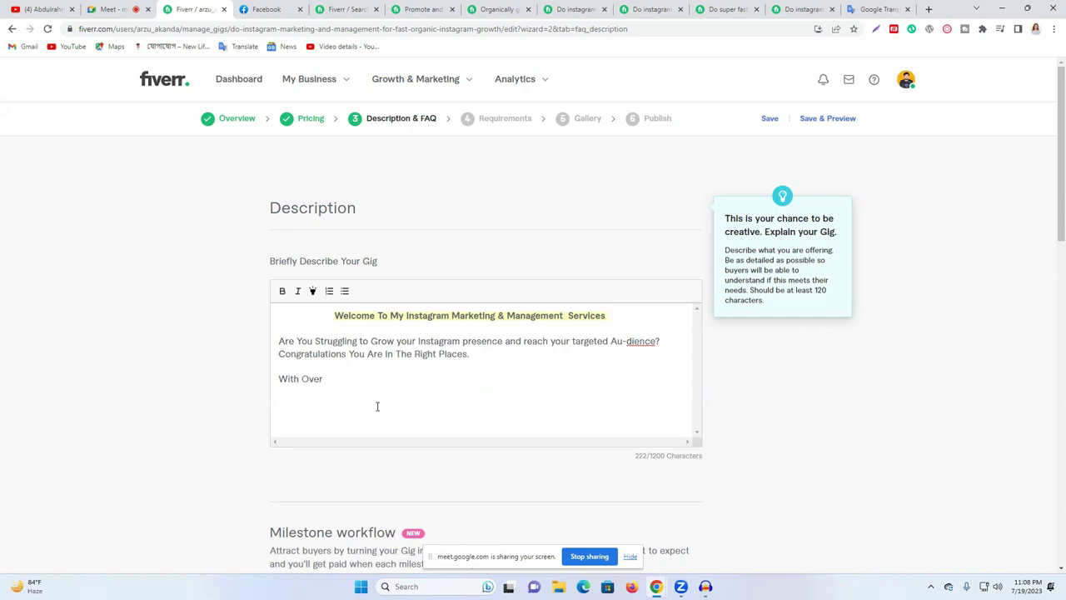
text(5+ Years of Experinces)
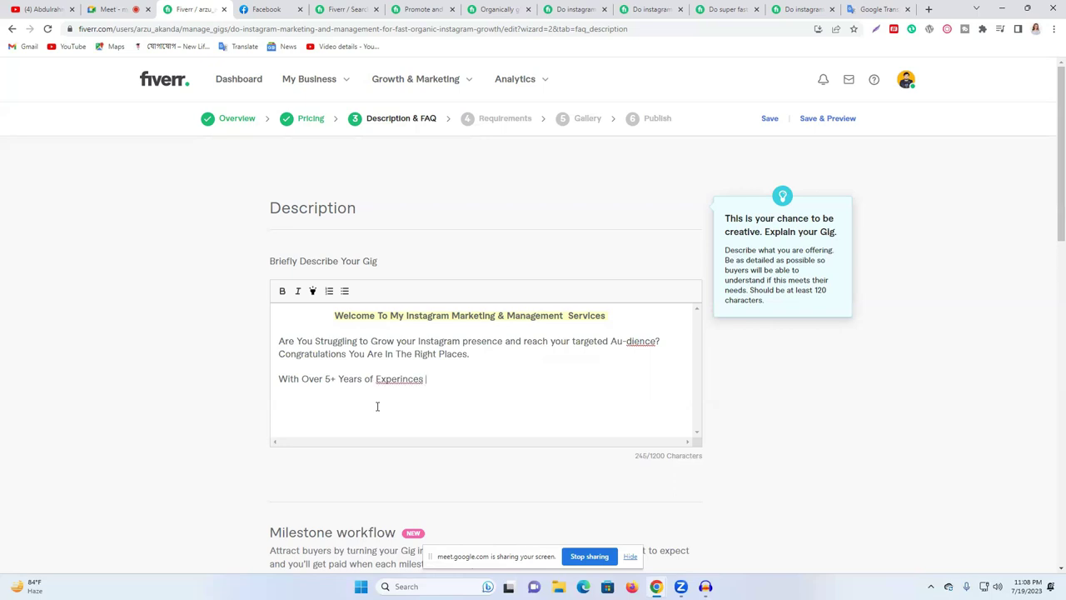
right_click(397, 379)
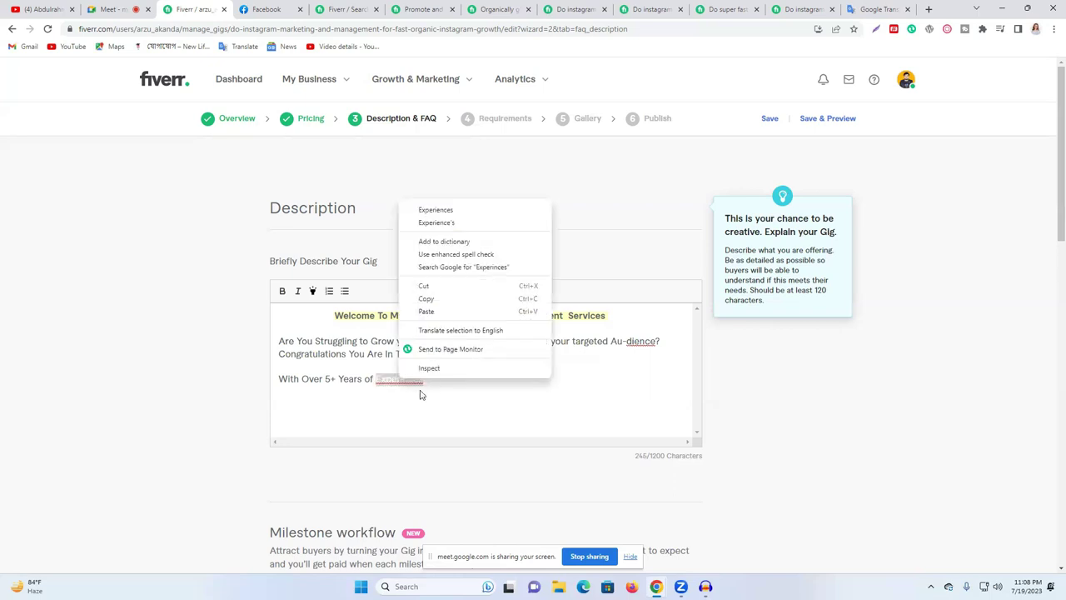
click(491, 208)
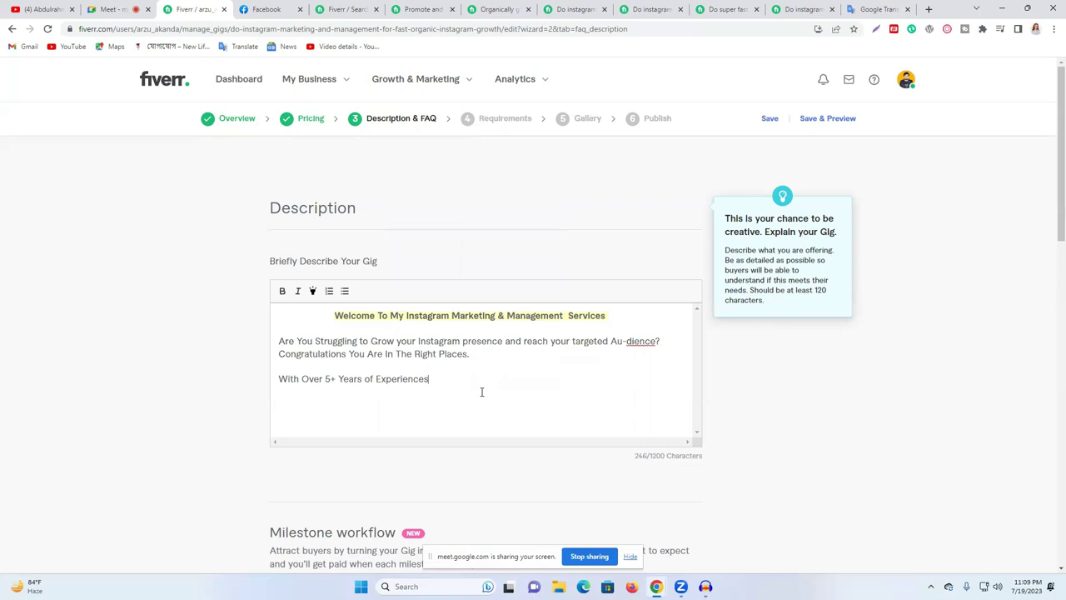
Step: Continue the experience sentence with "in Instagram Marketing & Management", correcting the spelling of "Management"
text(in Instagram Marketing @)
key(BackSpace)
text(& Managment)
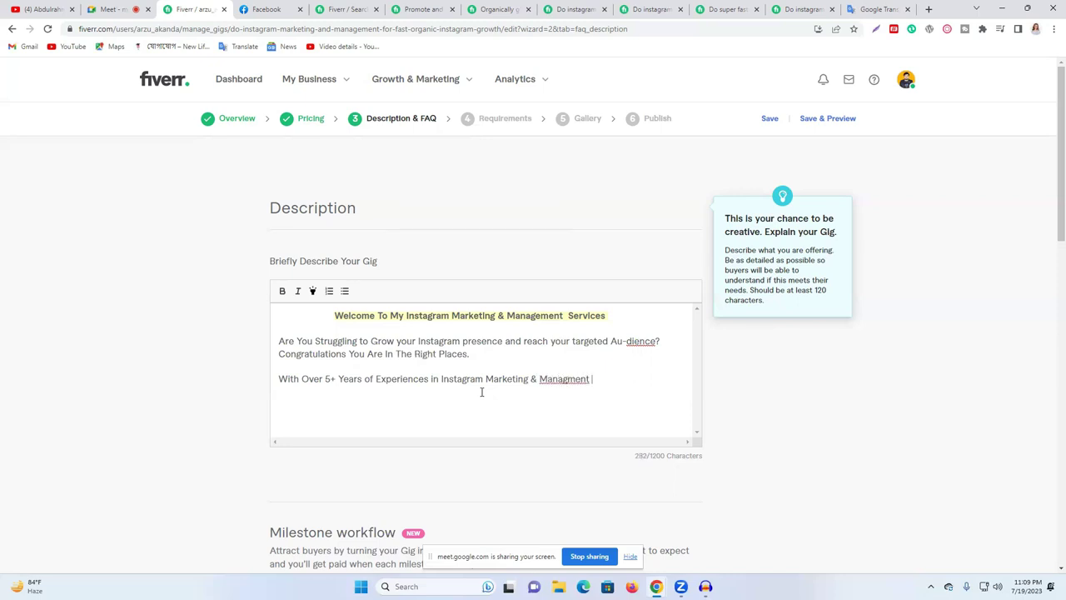
right_click(567, 380)
click(614, 227)
Step: Remove the hyphen from "Au-dience" in the opening question
right_click(639, 351)
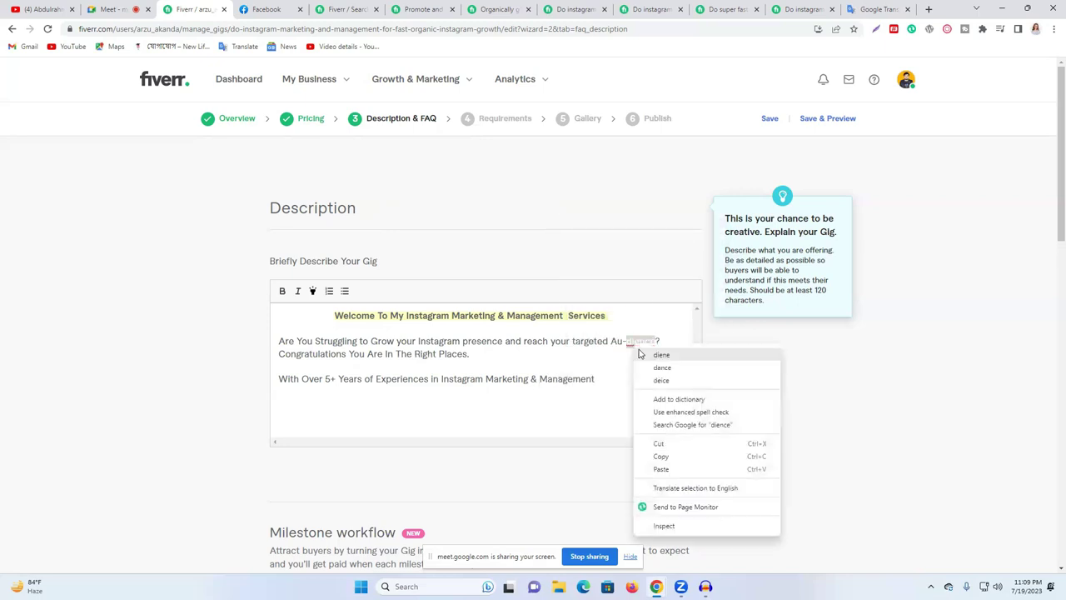
click(626, 342)
key(BackSpace)
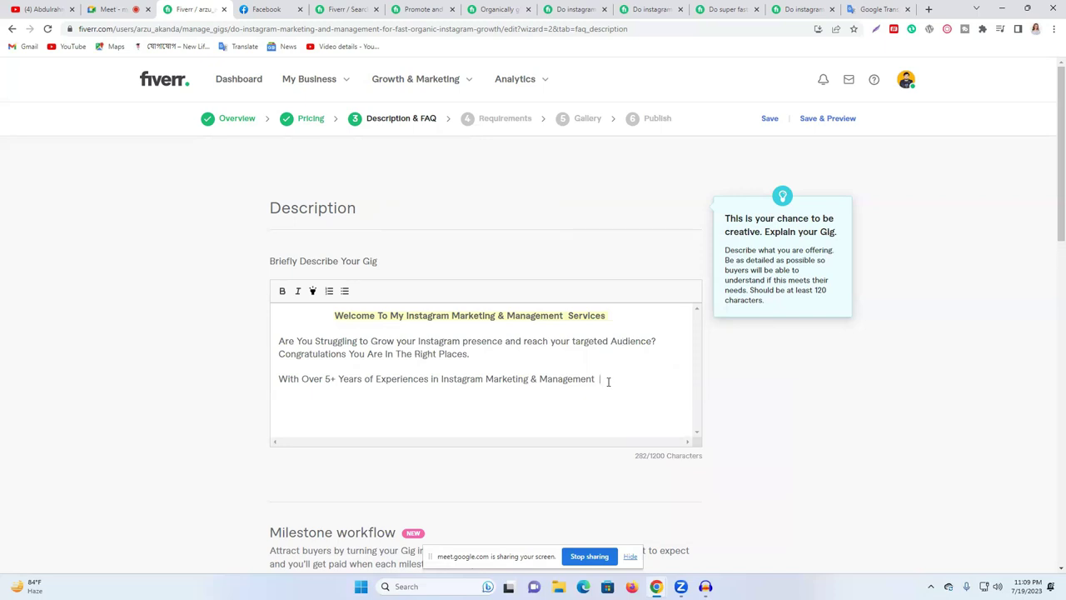
Step: Continue the experience sentence after "Management" with ", I can help"
key(BackSpace)
key(BackSpace)
text(, )
text(I ca)
text(n)
text(Expert)
text( To)
drag(673, 379, 627, 379)
text(help)
Step: Complete the experience sentence with "you Take your Instagram Account to the next Level."
text(you TAK)
key(BackSpace)
key(BackSpace)
text(ake your instagram)
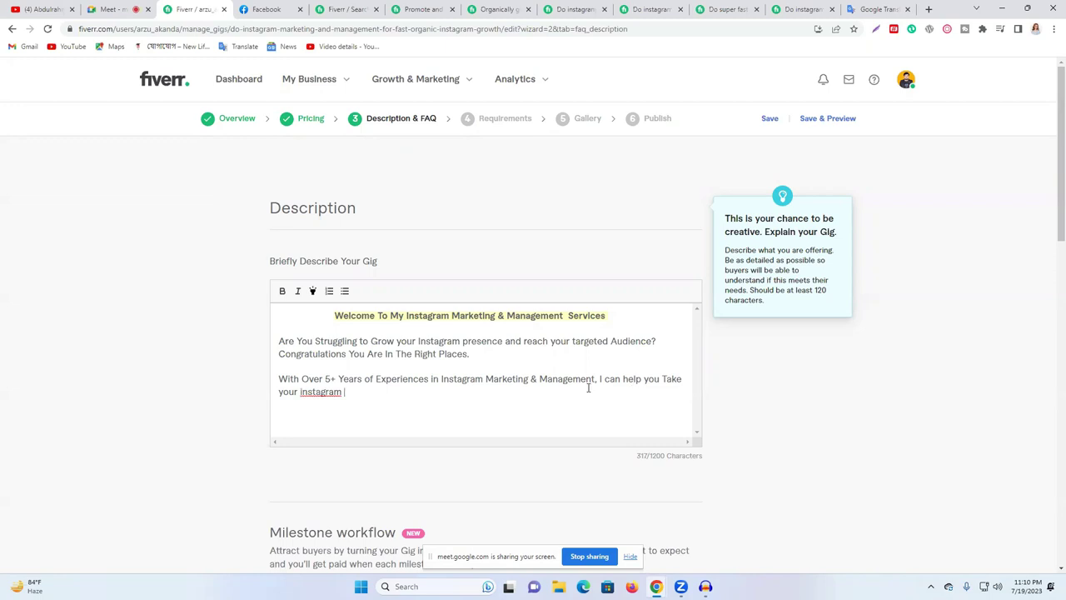
right_click(328, 391)
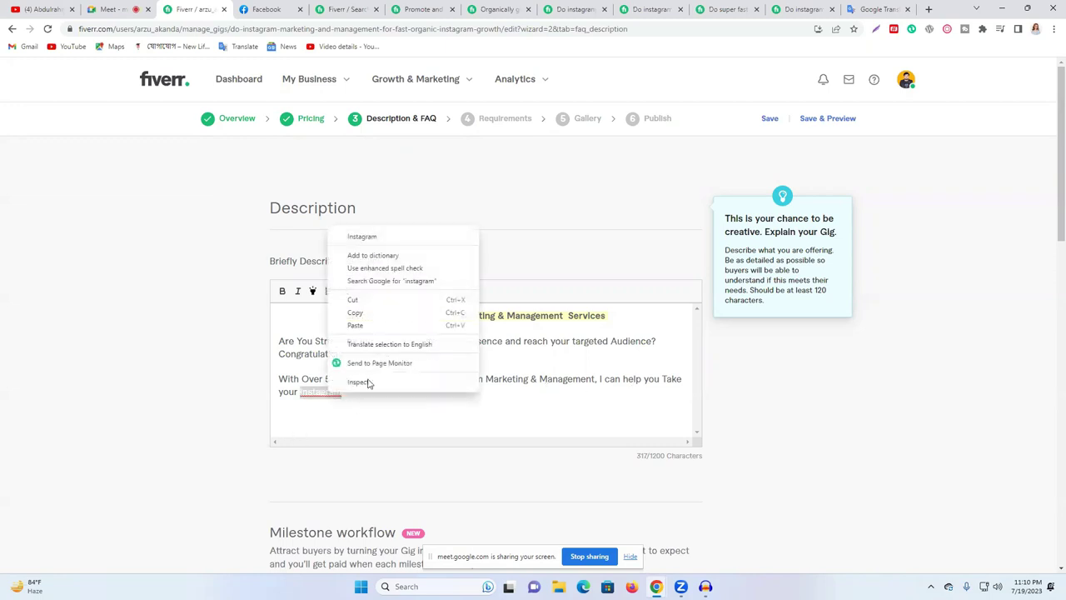
click(363, 237)
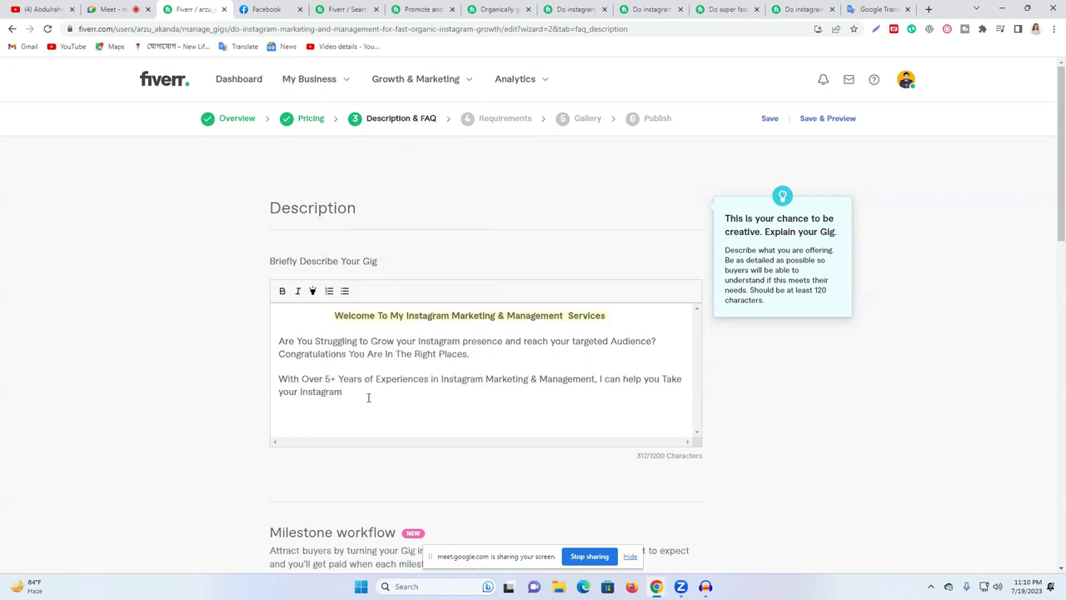
text(Account to the next Level.)
Step: Begin the next sentence with "With my Services, you can Expect to see an Increase in your Account", correcting the spelling of "Increase"
text(With my Services)
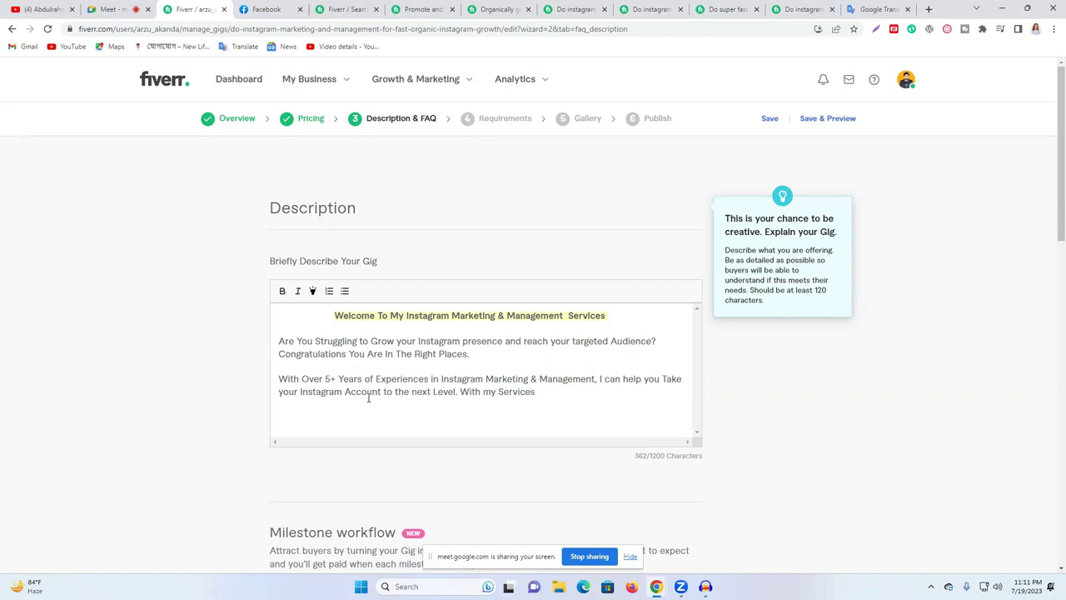
key(BackSpace)
text(,  you can R)
key(BackSpace)
text(Expect to see an Incrase in )
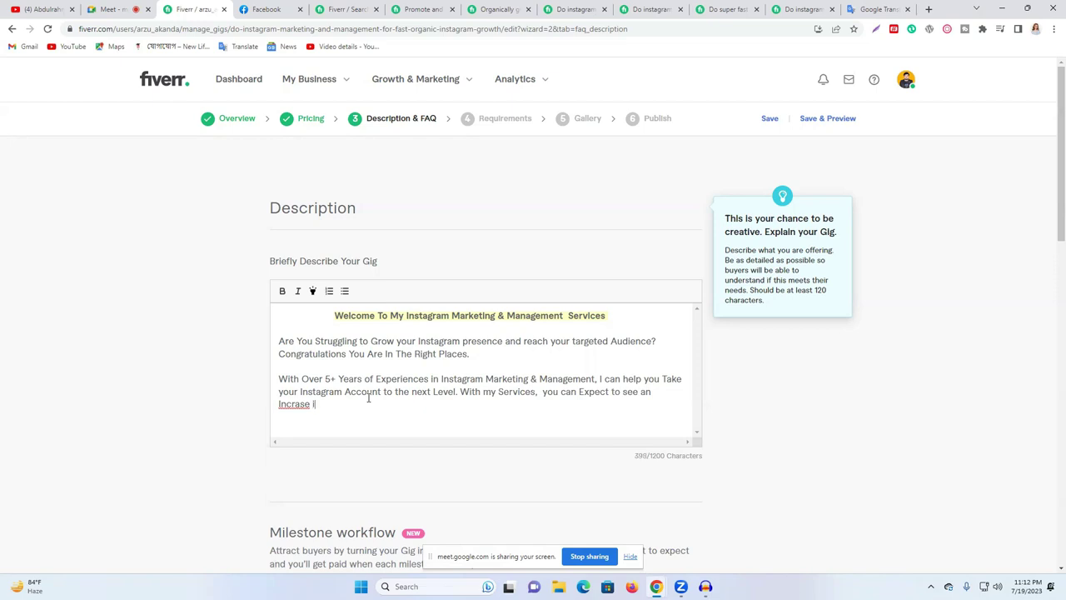
text(your Account)
right_click(293, 404)
click(351, 237)
Step: Extend "Account" to "Account's Engagement" with corrected spelling and hyphenate the last word as "E-ngagement"
text(d)
key(BackSpace)
text(s Engaggemnt)
right_click(406, 408)
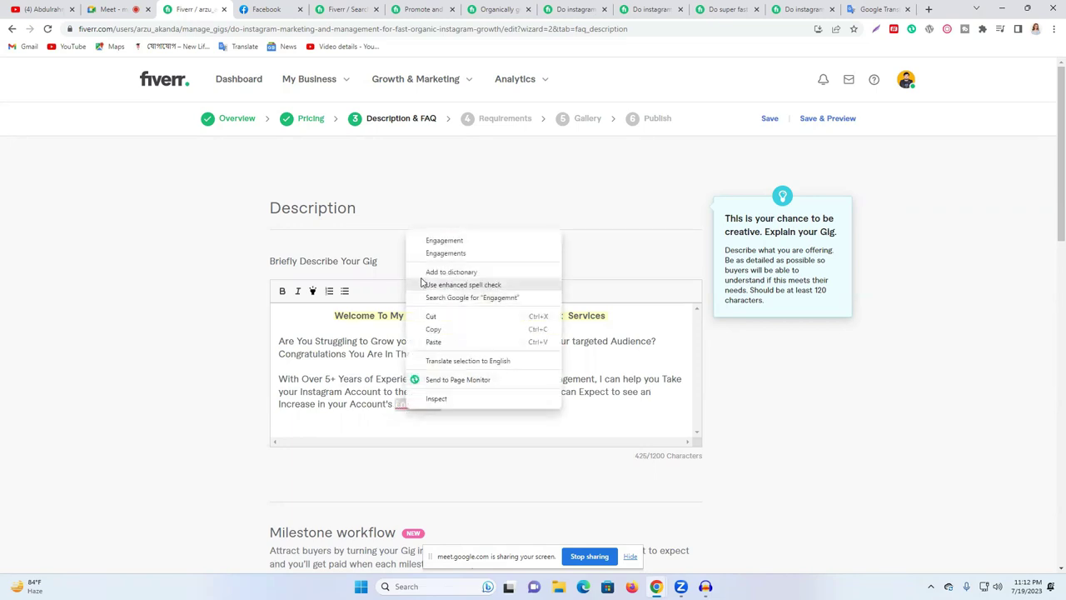
click(445, 241)
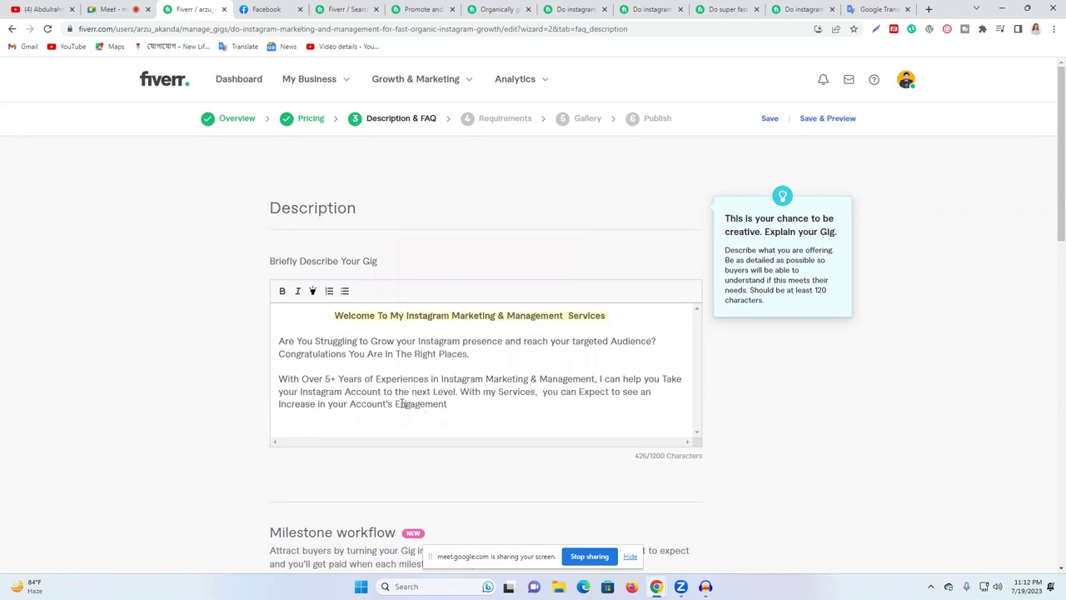
triple_click(400, 402)
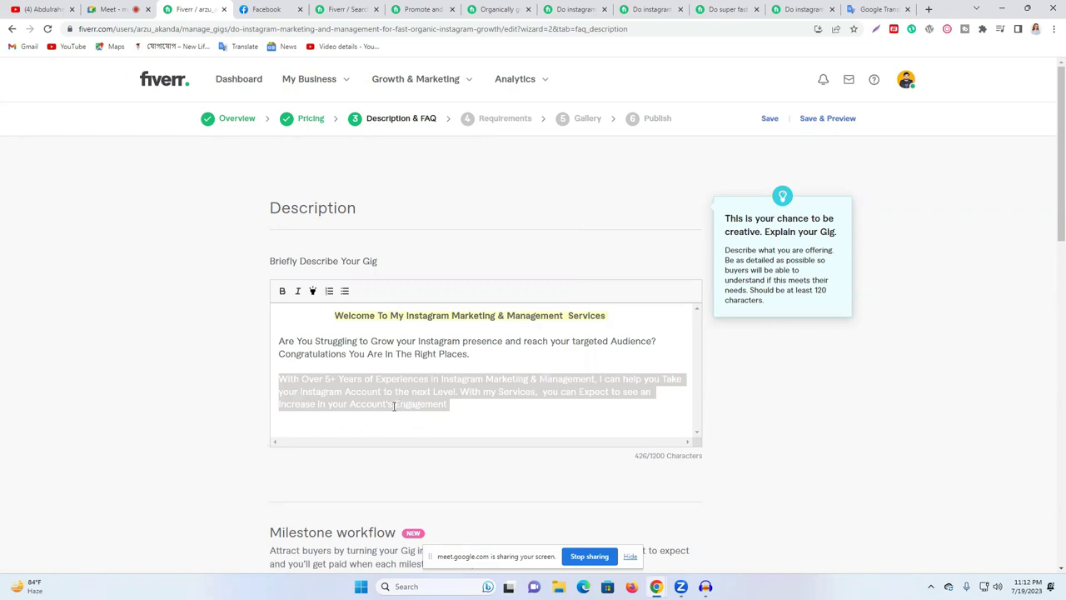
click(397, 406)
text(-)
click(458, 408)
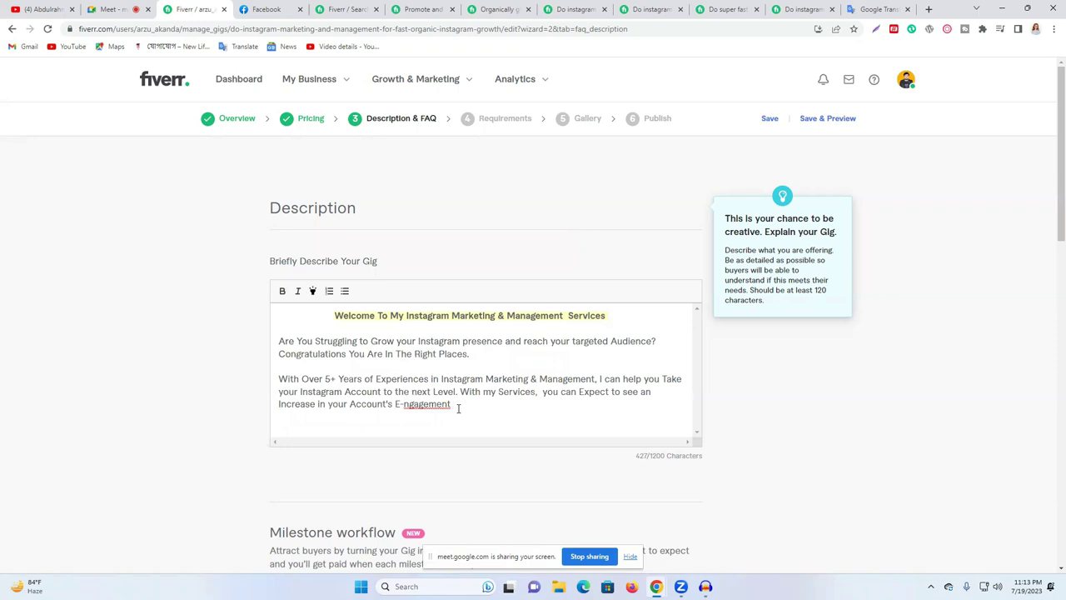
Step: Add ", Follower" after "E-ngagement" and hyphenate the new word as "Fo-llower"
text(,)
text(Follower)
double_click(462, 405)
click(460, 405)
click(464, 405)
text(-)
click(506, 408)
Step: Make "Fo-llower" plural and add "& Overall Success", correcting the spelling of "Success"
text(s & Overall Sucesss)
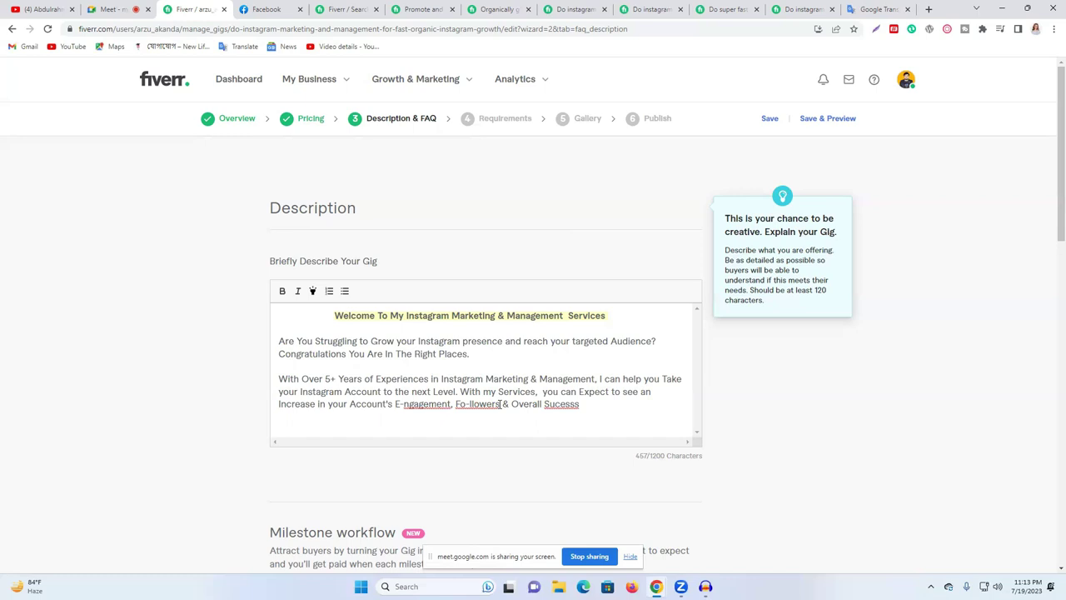
right_click(564, 404)
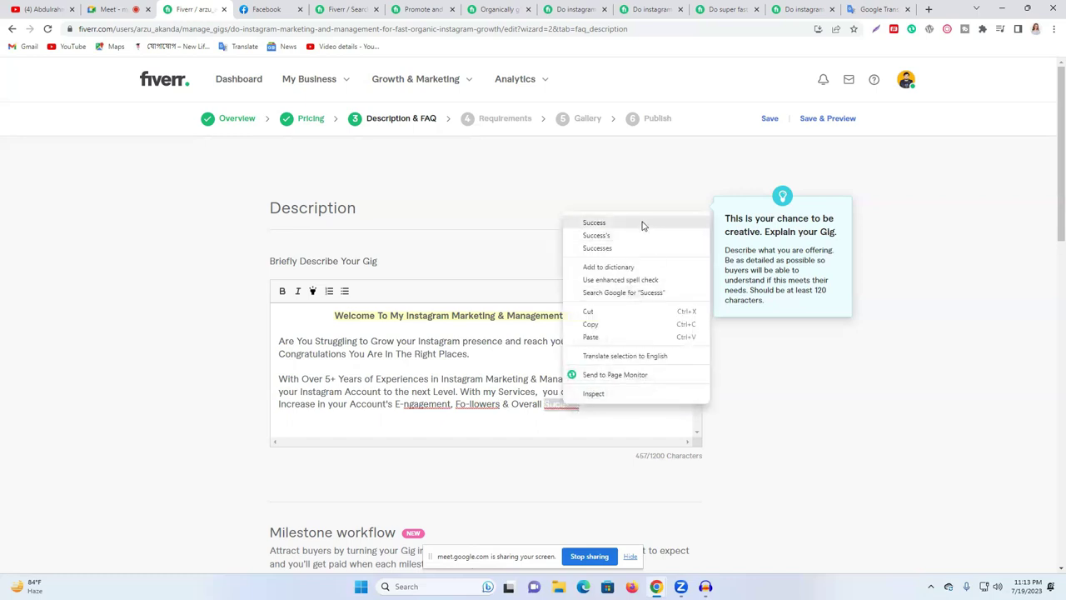
click(642, 223)
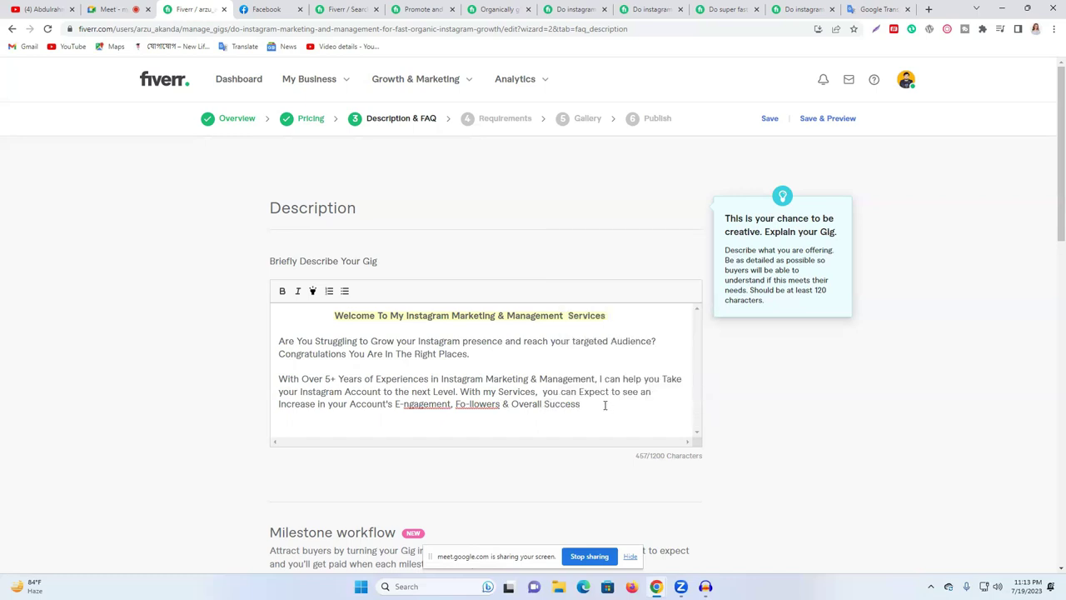
Step: End the sentence after "Success" with a period and begin the next one with "Don't"
text(Don)
right_click(600, 405)
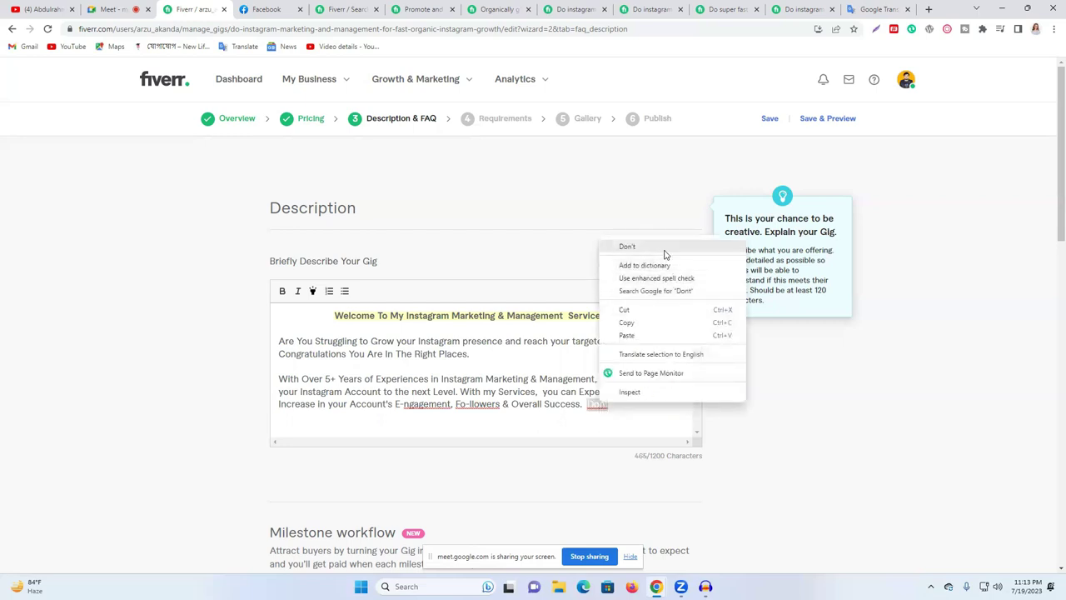
click(662, 248)
Step: Continue the new sentence after "Don't" with "Wait any Longer,"
text(Worry)
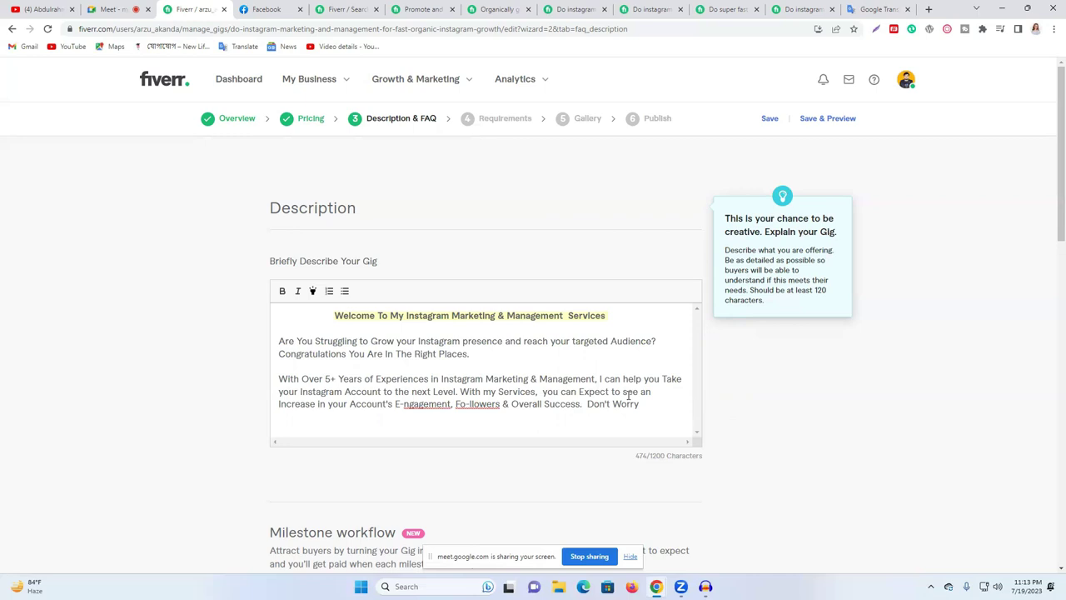
key(BackSpace)
key(BackSpace)
key(BackSpace)
key(BackSpace)
key(BackSpace)
key(BackSpace)
text(ai)
key(BackSpace)
key(BackSpace)
text(ait )
text(any )
text(Lon)
text(ger)
Step: Continue the closing sentence with "Let's take your Instagram", capitalizing "Instagram" through the spelling correction
text(Le)
text(t)
text('s )
text(take )
text(your )
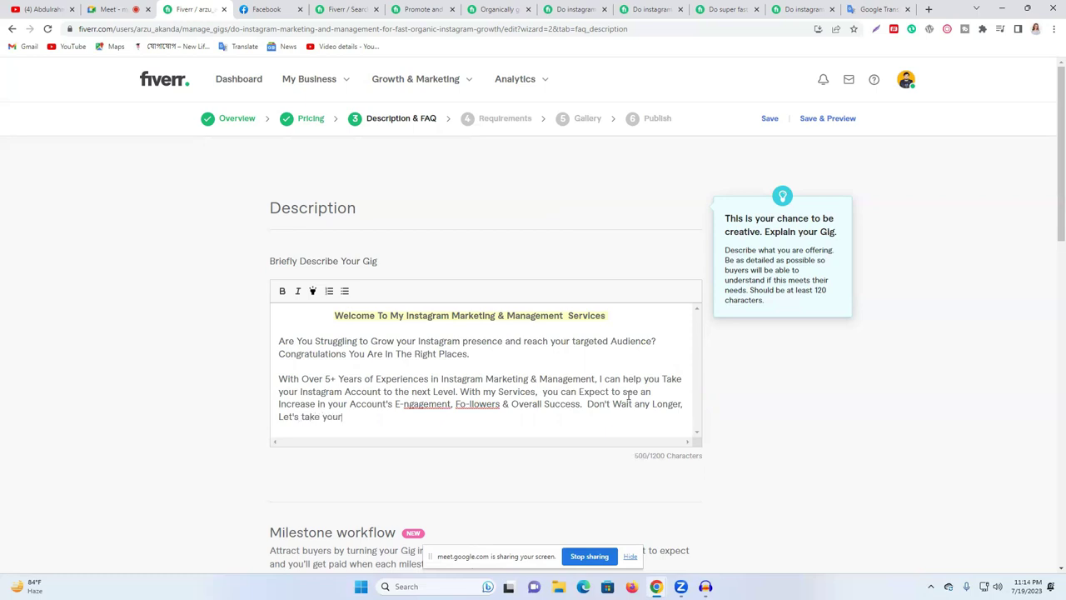
text(instah)
key(BackSpace)
text(gram)
right_click(371, 419)
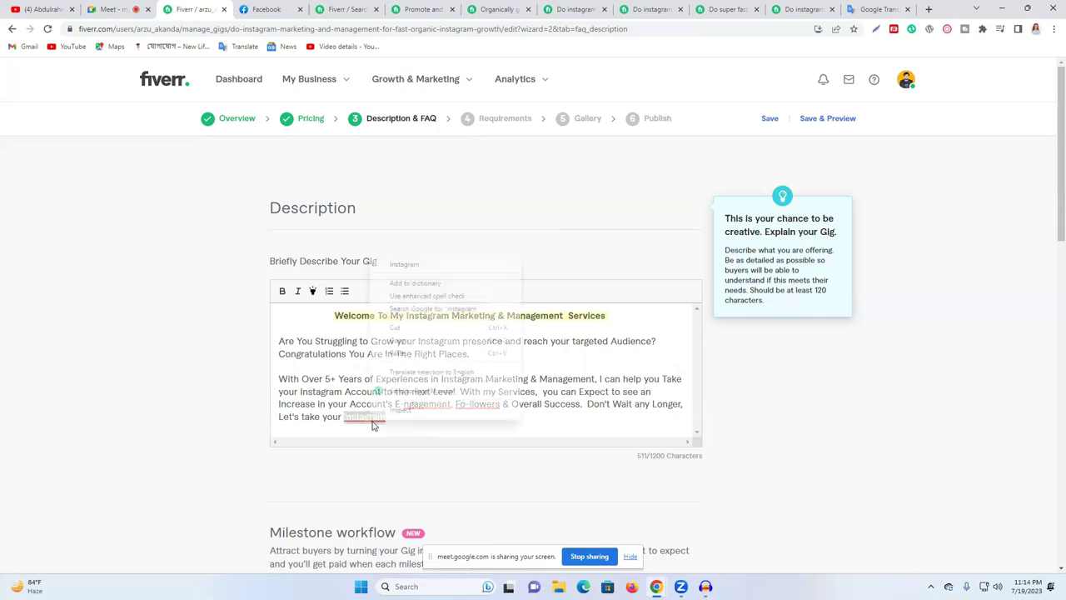
click(429, 263)
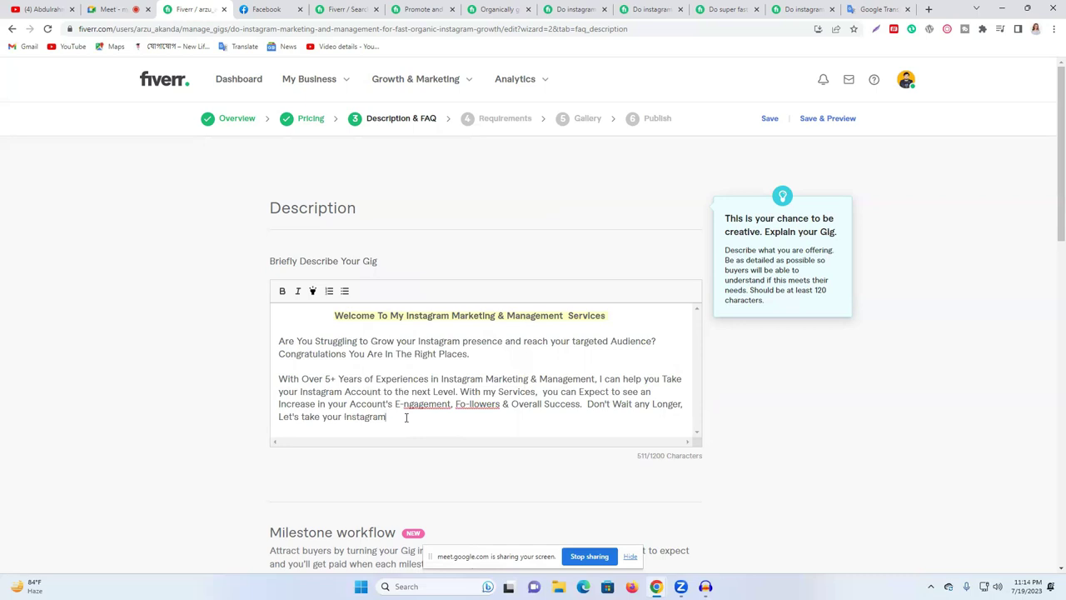
Step: Add "presence" after "Let's take your Instagram", using the correctly spelled word copied from the opening question
text(pre)
text(nces)
right_click(407, 419)
click(440, 238)
double_click(479, 343)
click(479, 343)
right_click(479, 344)
click(477, 340)
double_click(477, 342)
right_click(478, 342)
click(523, 388)
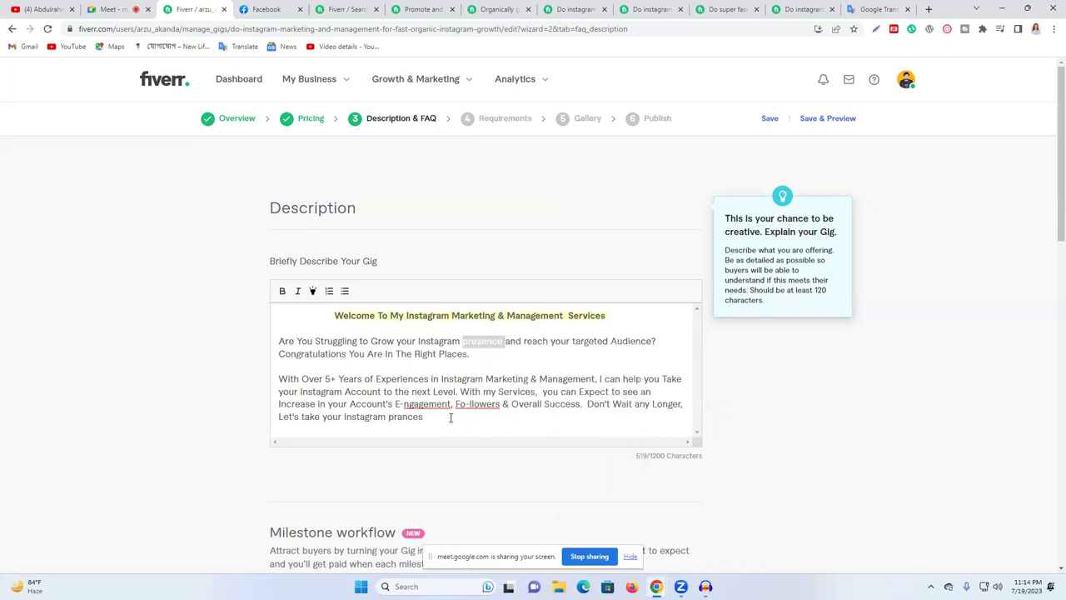
click(426, 418)
double_click(412, 417)
key(ctrl+v)
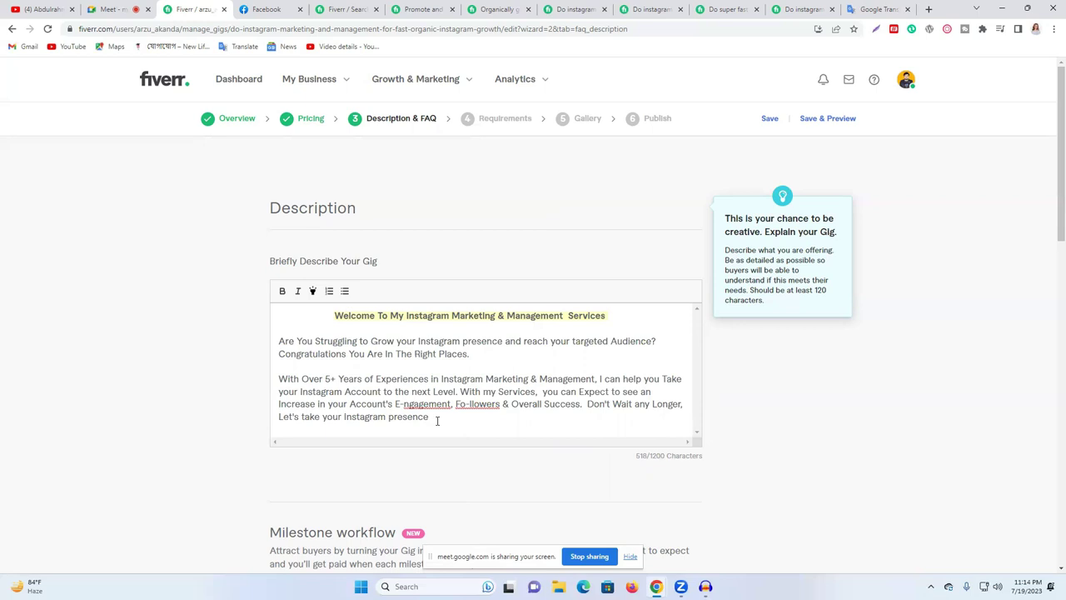
Step: Finish the closing sentence with "to new heights!" and copy both body paragraphs of the gig description
text(to new heights!)
scroll(517, 400, down, 1)
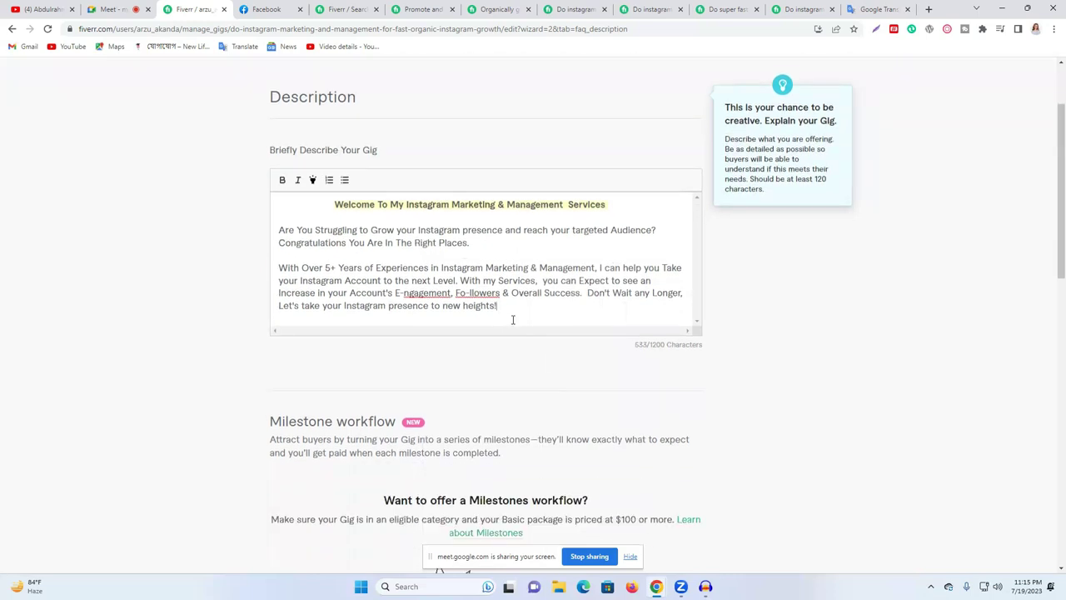
mouse_move(285, 231)
mouse_down()
mouse_move(353, 243)
mouse_move(466, 307)
mouse_move(280, 230)
mouse_up()
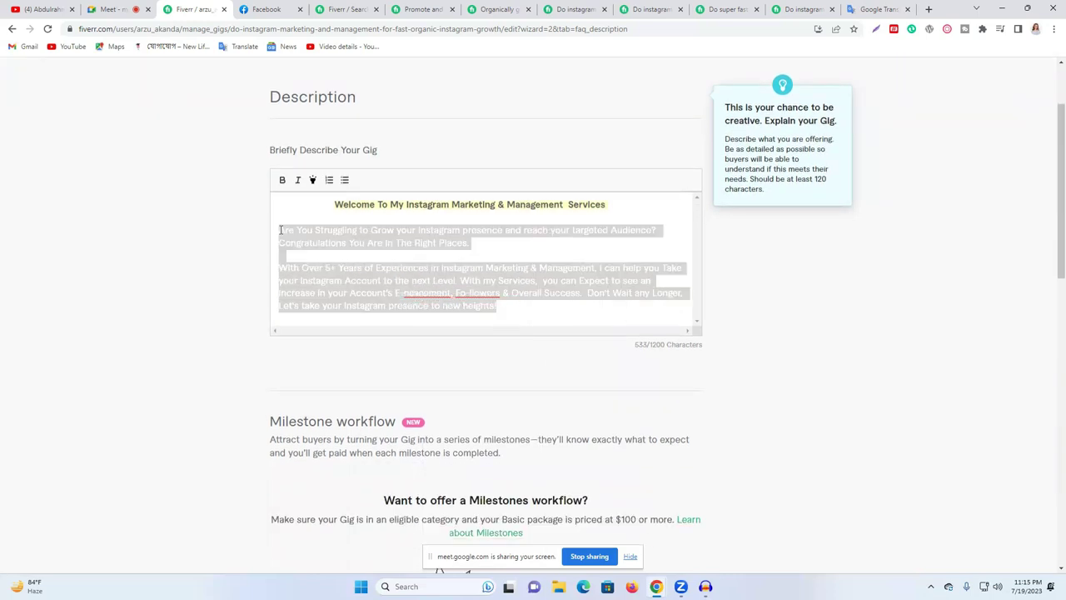
right_click(321, 228)
click(383, 276)
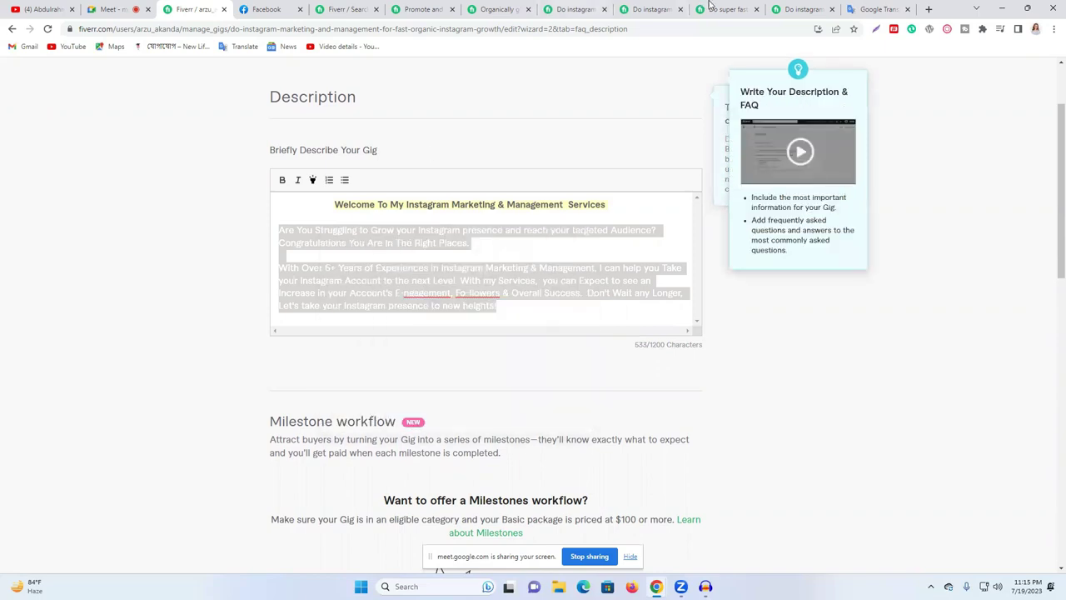
Step: Switch to Google Translate and paste the copied paragraphs as English source text for translation into Bengali
click(863, 8)
click(512, 161)
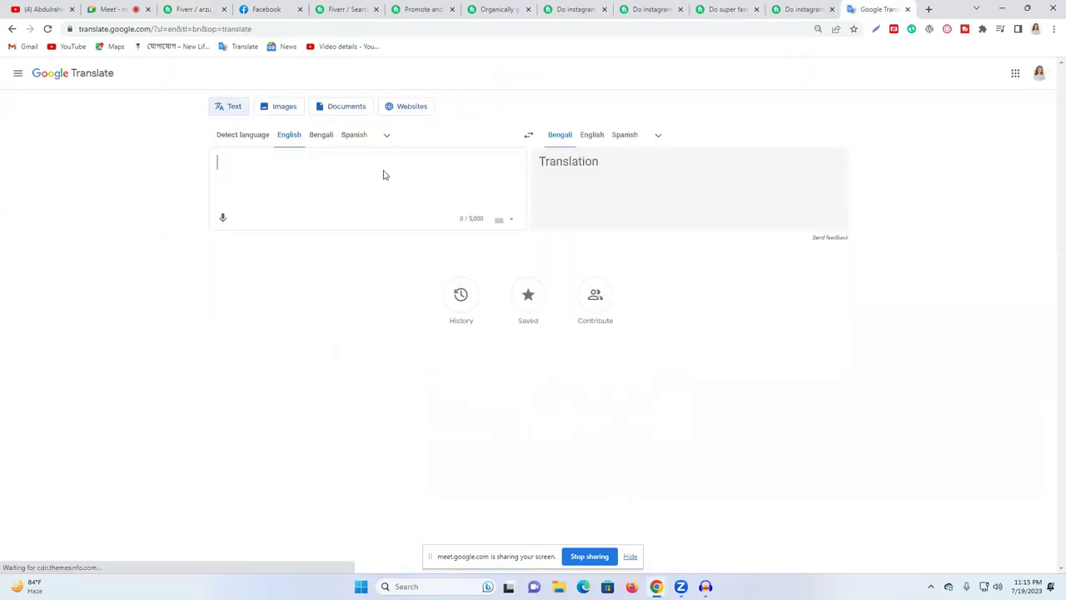
right_click(381, 175)
right_click(352, 170)
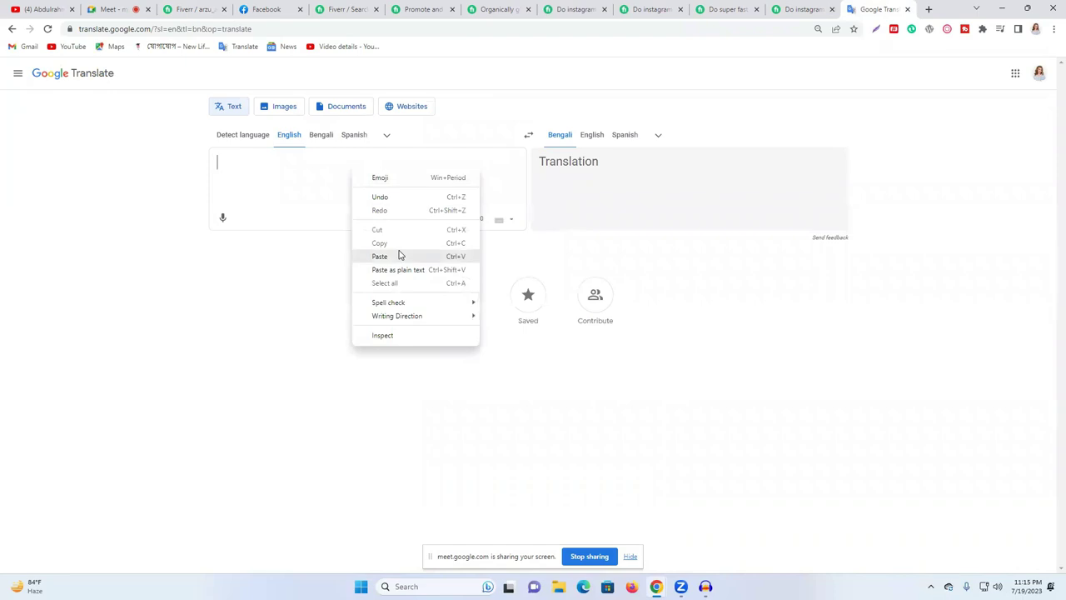
click(398, 255)
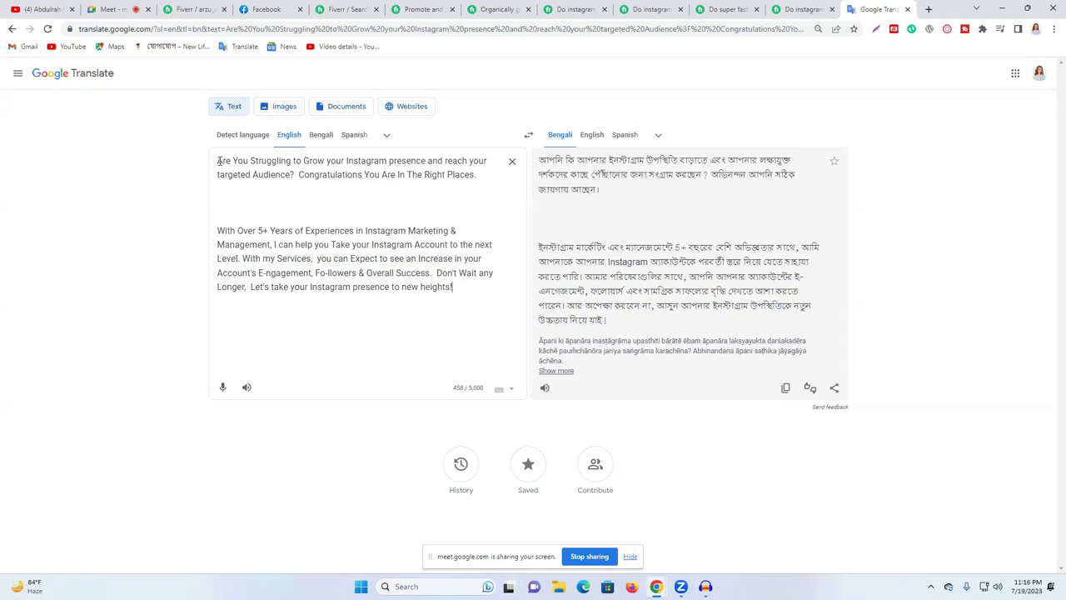
Step: Copy the English paragraphs from the translator, switch to Facebook and send them in the open group chat
drag(219, 160, 461, 305)
right_click(417, 262)
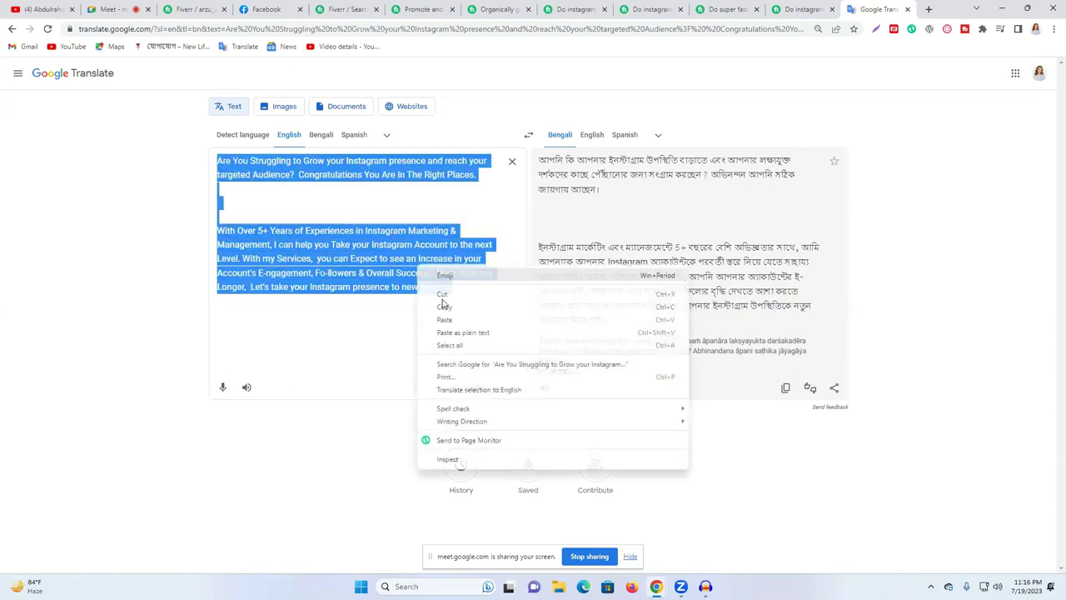
click(483, 310)
click(279, 9)
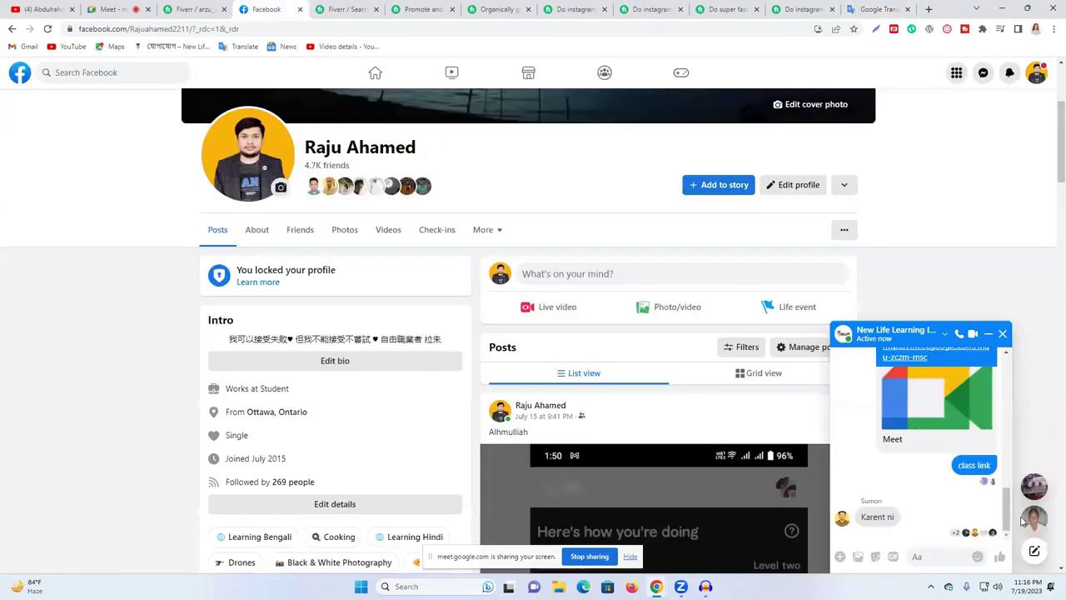
click(916, 557)
key(ctrl+v)
key(Return)
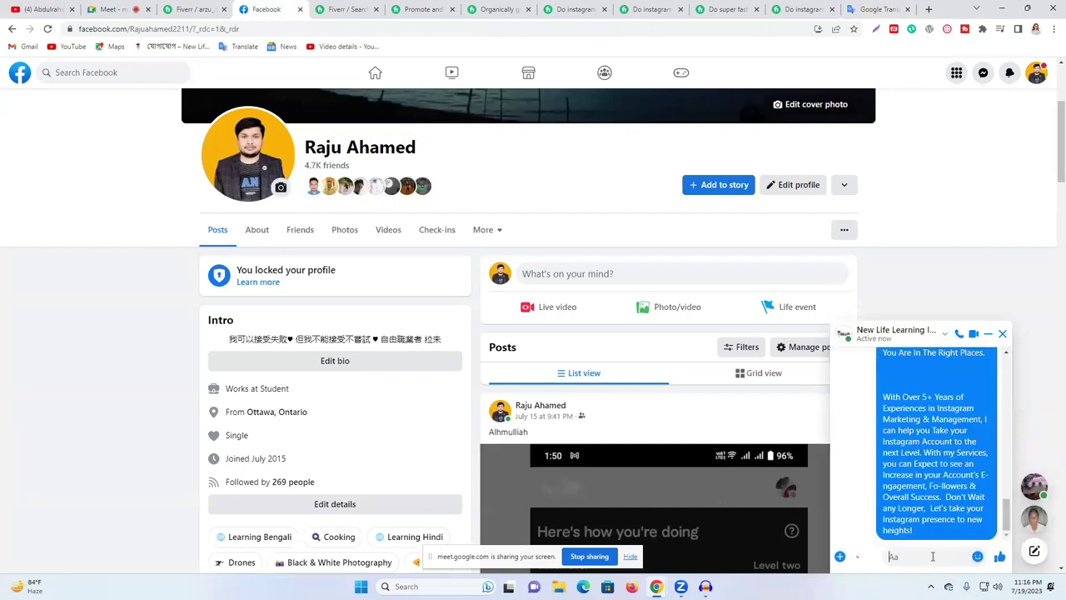
Step: Return to the Fiverr gig editor and add "My Services Description:" below the closing sentence, separated by a blank line
click(175, 8)
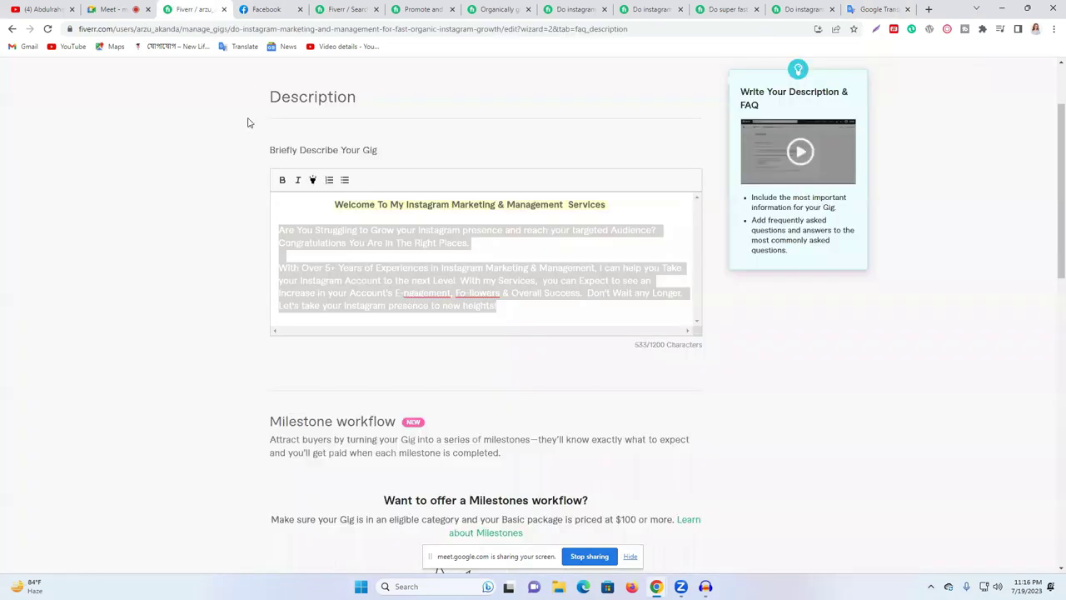
scroll(536, 309, down, 1)
click(529, 209)
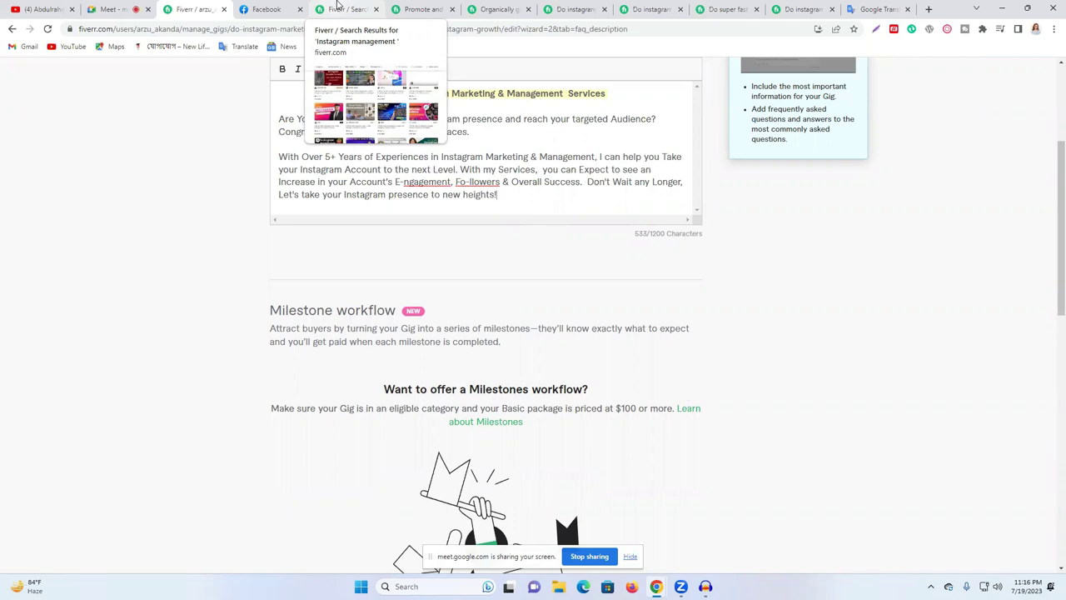
key(Return)
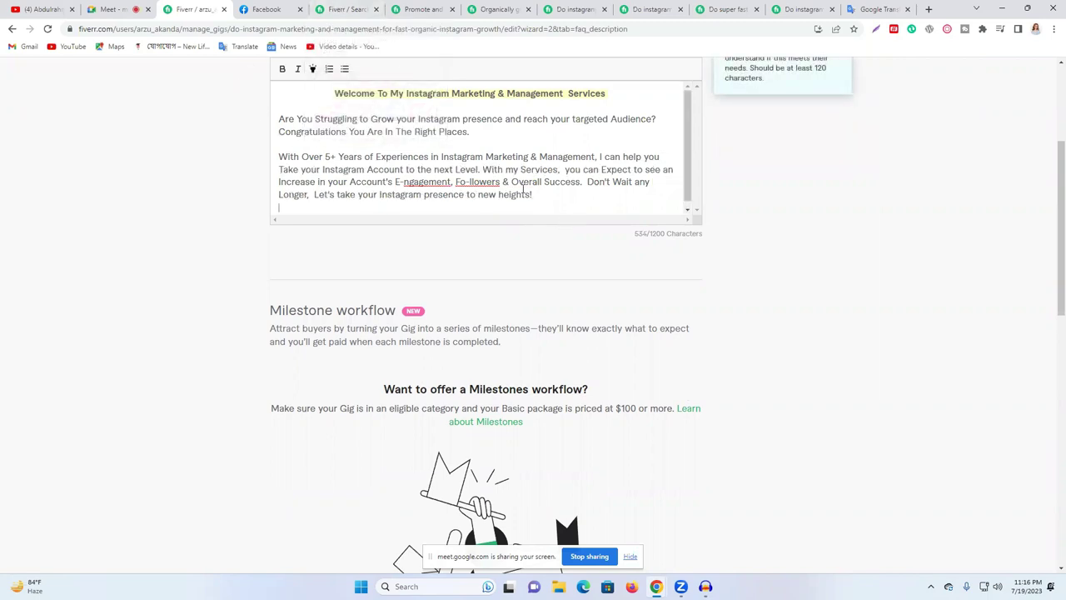
key(Return)
text(My)
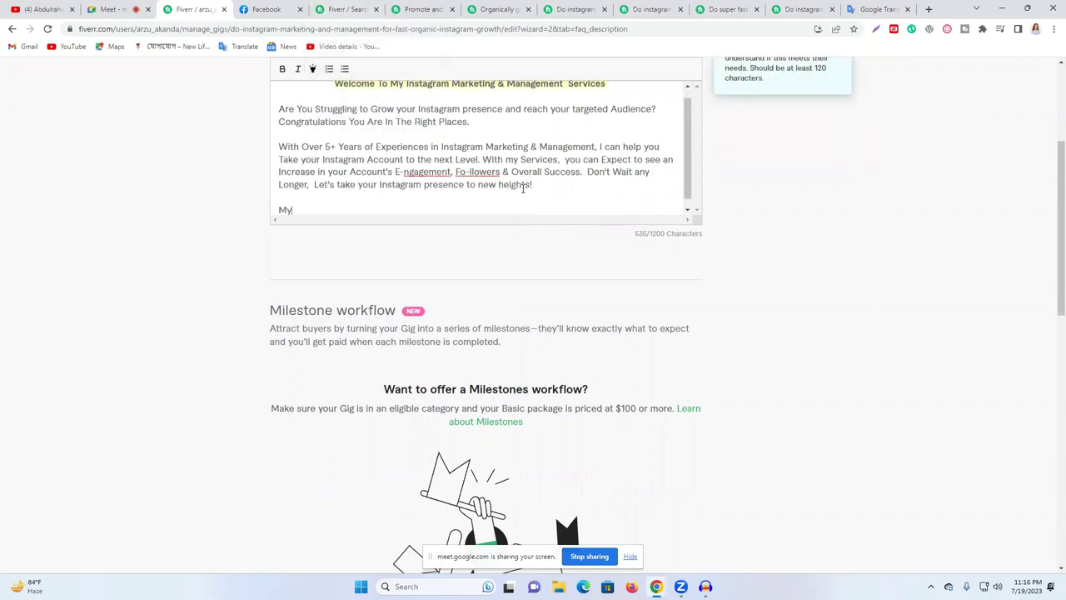
text( Services Description:)
Step: Make the "My Services Description:" heading bold and highlighted, and start a bulleted list beneath it
drag(388, 210, 275, 210)
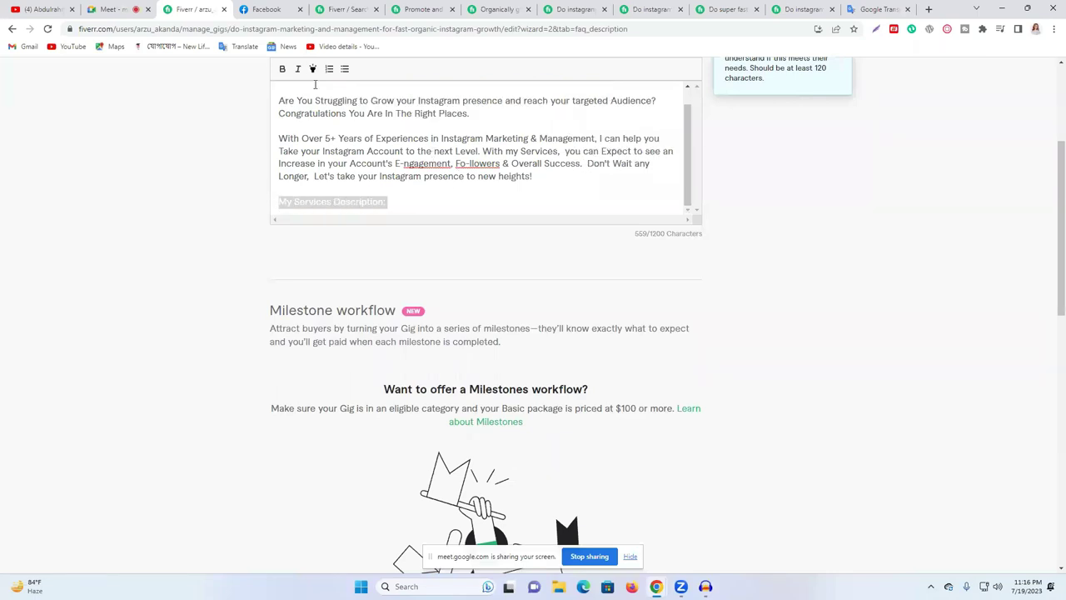
click(282, 69)
click(401, 209)
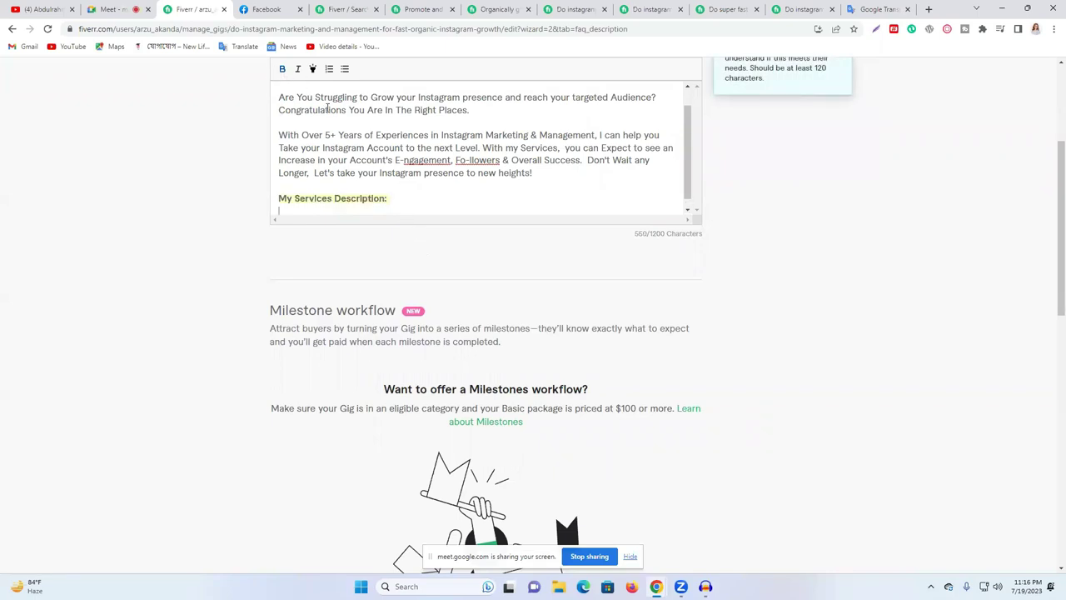
click(343, 70)
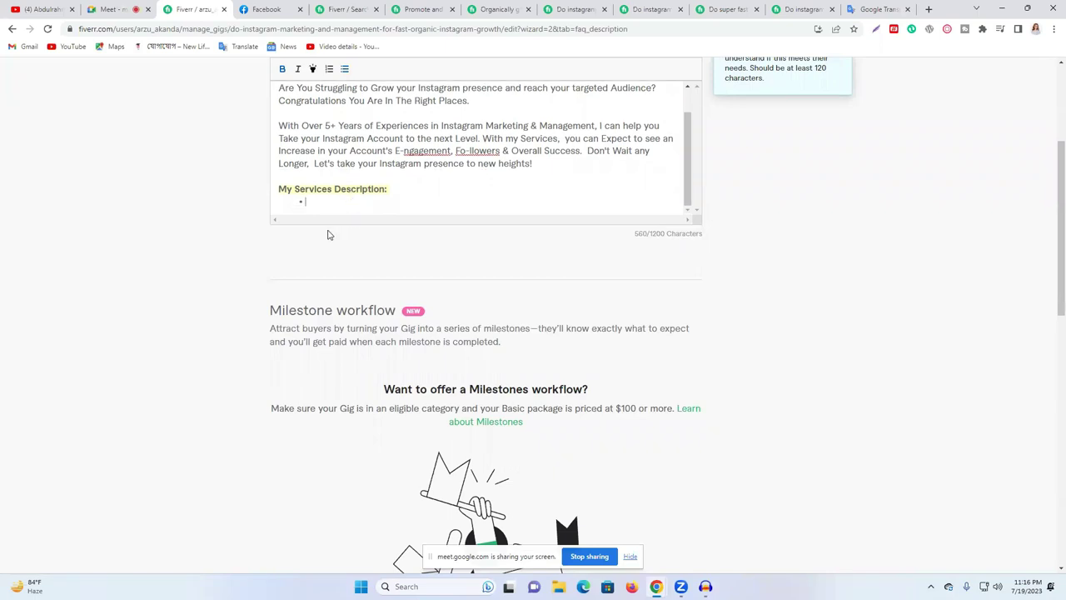
Step: Examine how competing Instagram growth gigs list their services in their descriptions
click(364, 7)
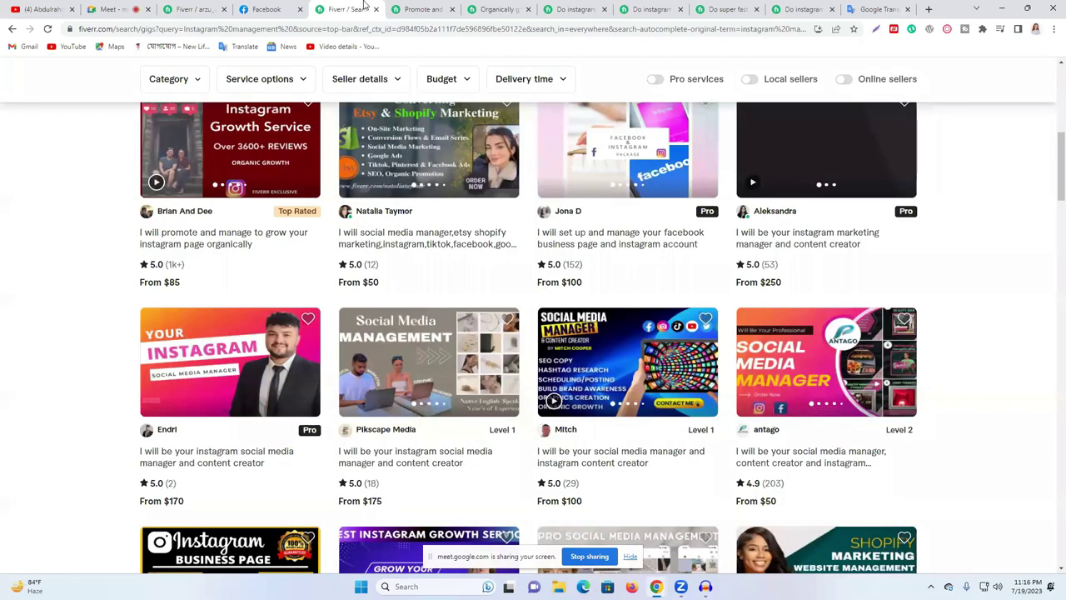
click(471, 7)
scroll(431, 304, down, 2)
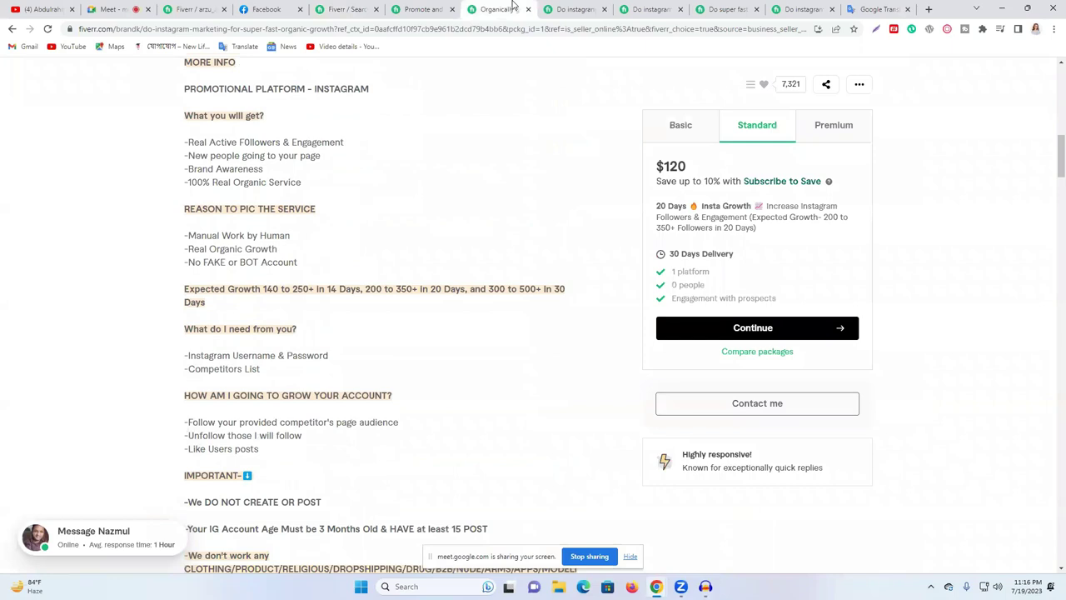
click(566, 9)
click(627, 9)
scroll(558, 205, down, 2)
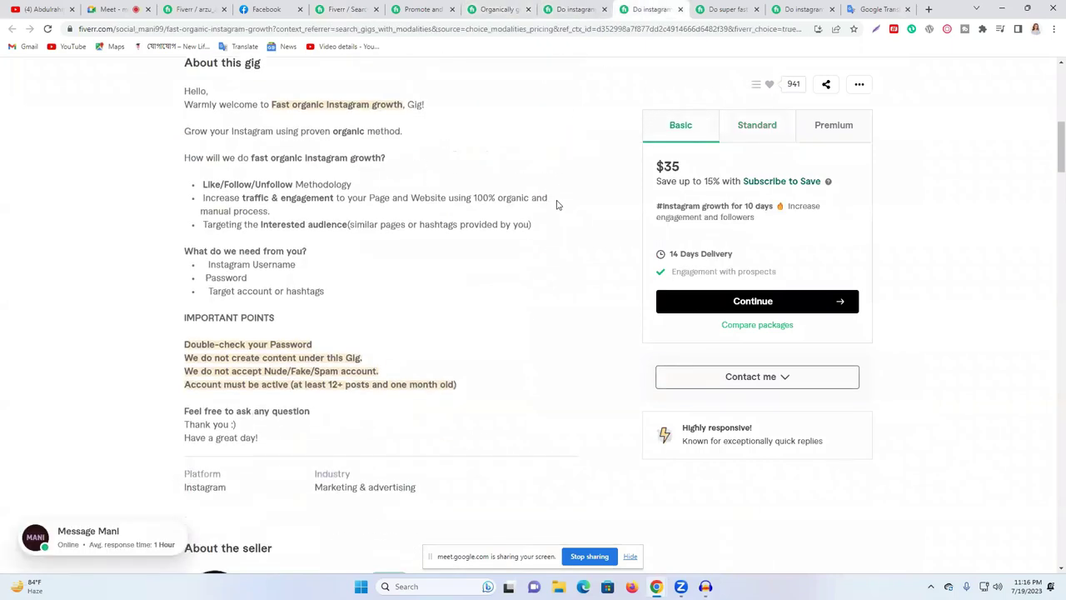
click(724, 8)
scroll(366, 364, down, 2)
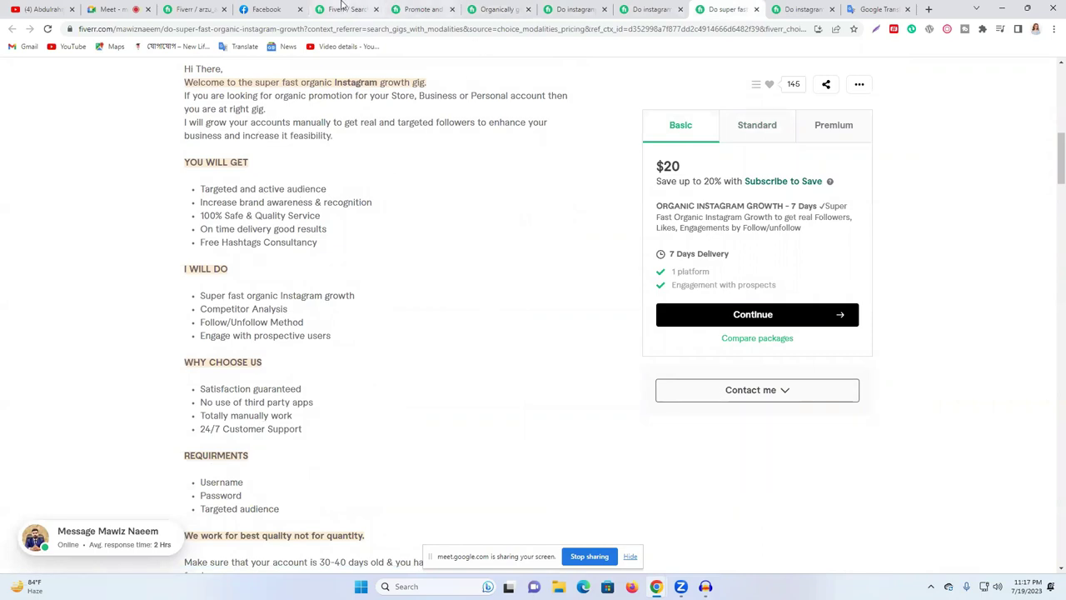
Step: Copy "Targeted and active audience" from the "YOU WILL GET" list of the competing gig
triple_click(287, 187)
right_click(287, 188)
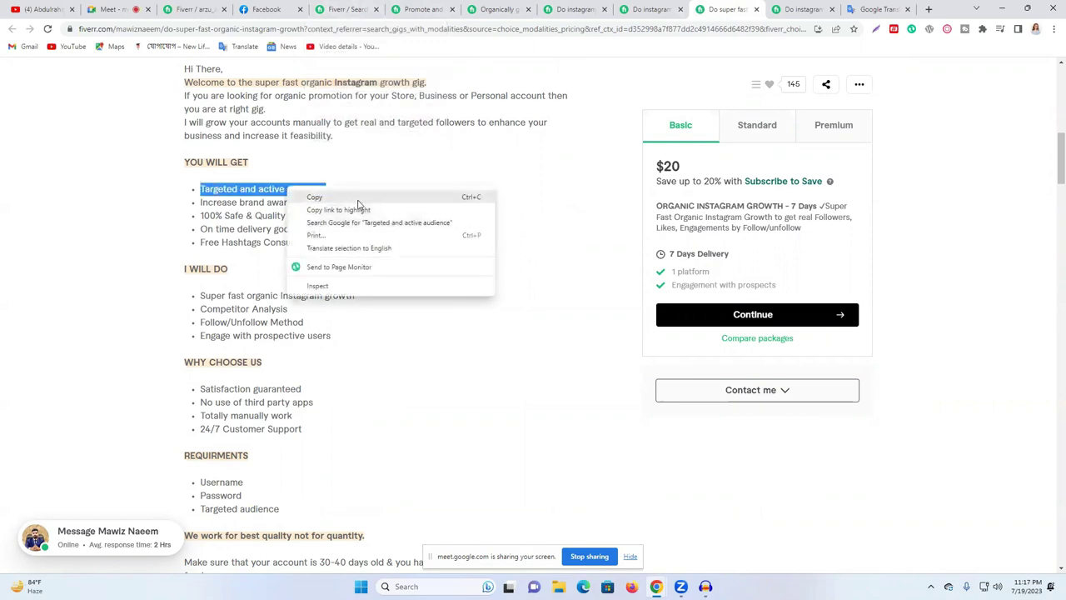
click(358, 198)
Step: Search the web for "notepad++" in a new browser tab
click(929, 9)
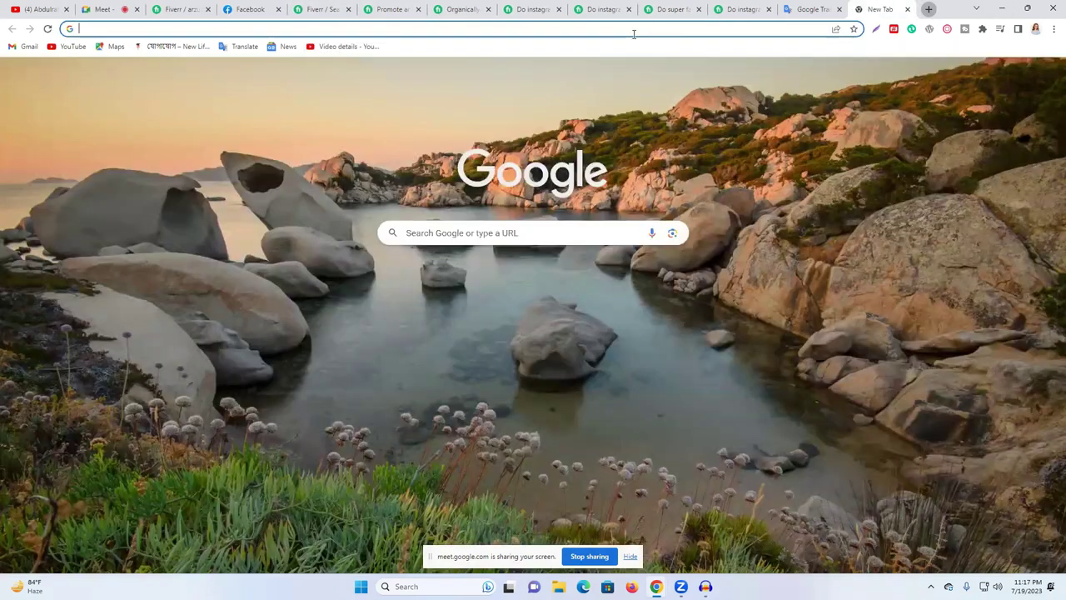
click(635, 30)
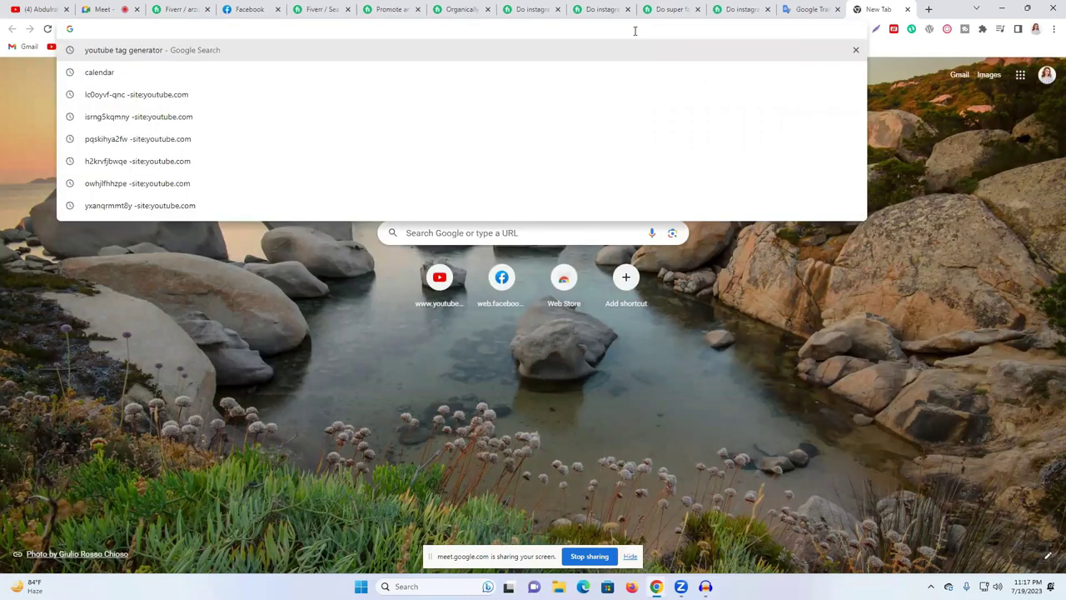
text(not)
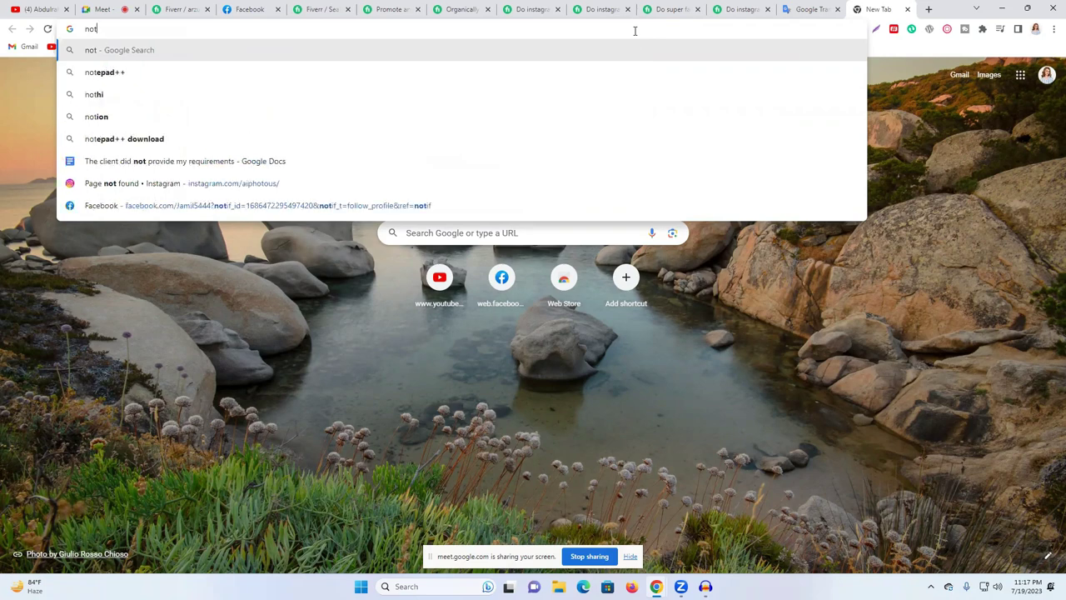
click(400, 71)
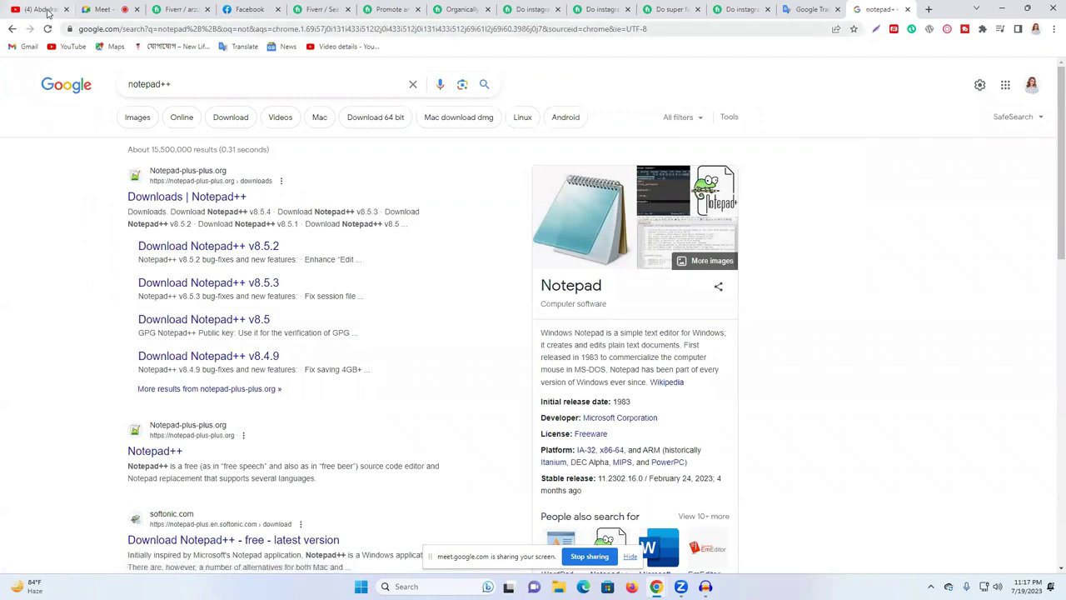
Step: Search the web for "online notepad" and open the RapidTables Notepad page
click(185, 79)
double_click(188, 80)
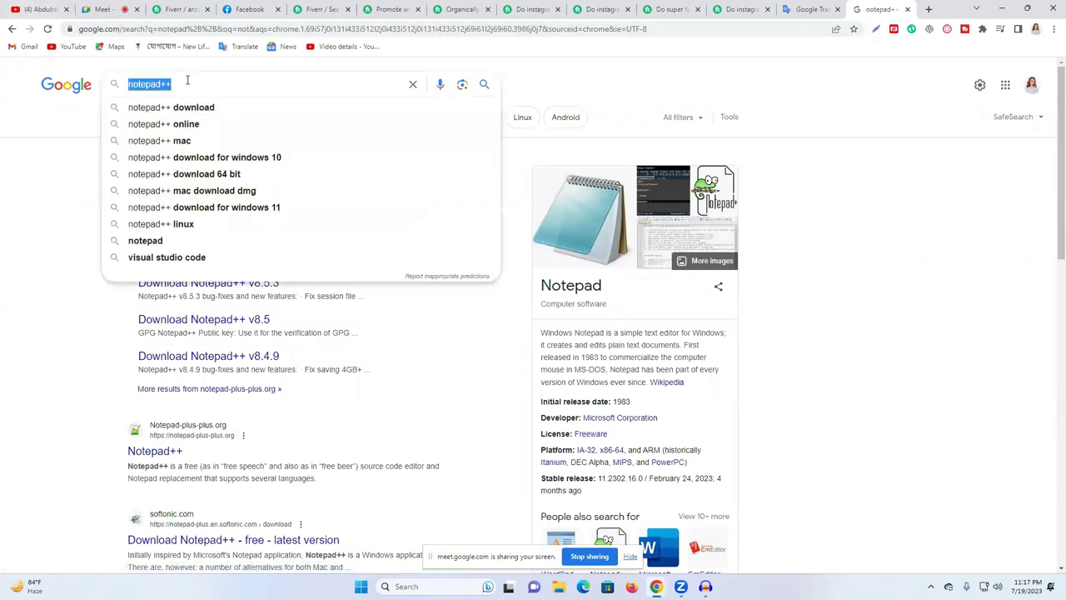
text(online)
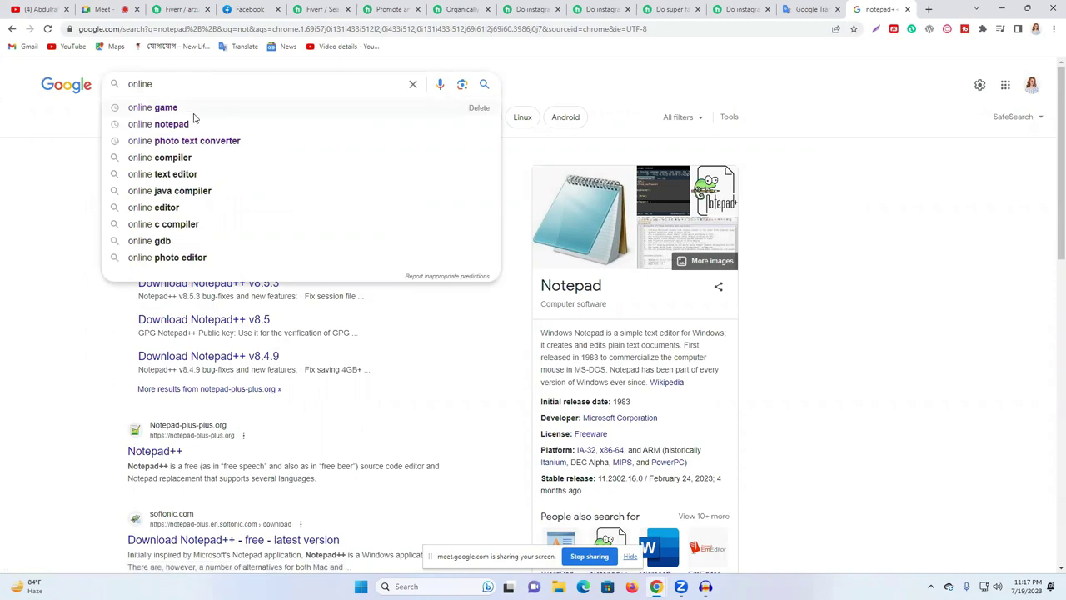
click(190, 125)
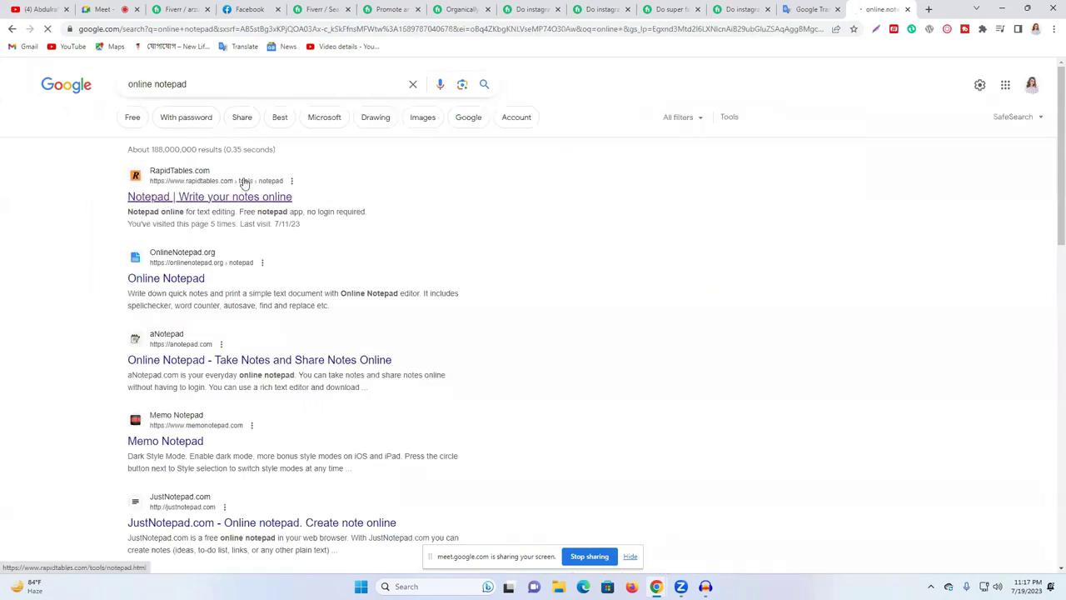
click(243, 180)
click(659, 88)
click(265, 192)
Step: Replace all the notepad's text with the copied "Targeted and active audience", and cut that line as plain text
drag(591, 177, 60, 178)
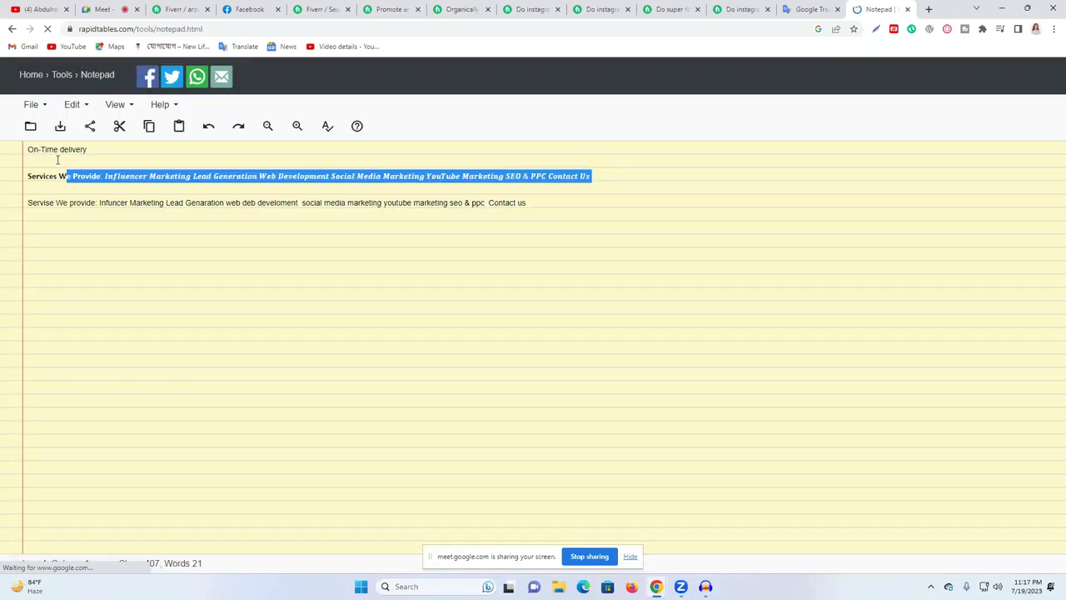
drag(30, 149, 671, 206)
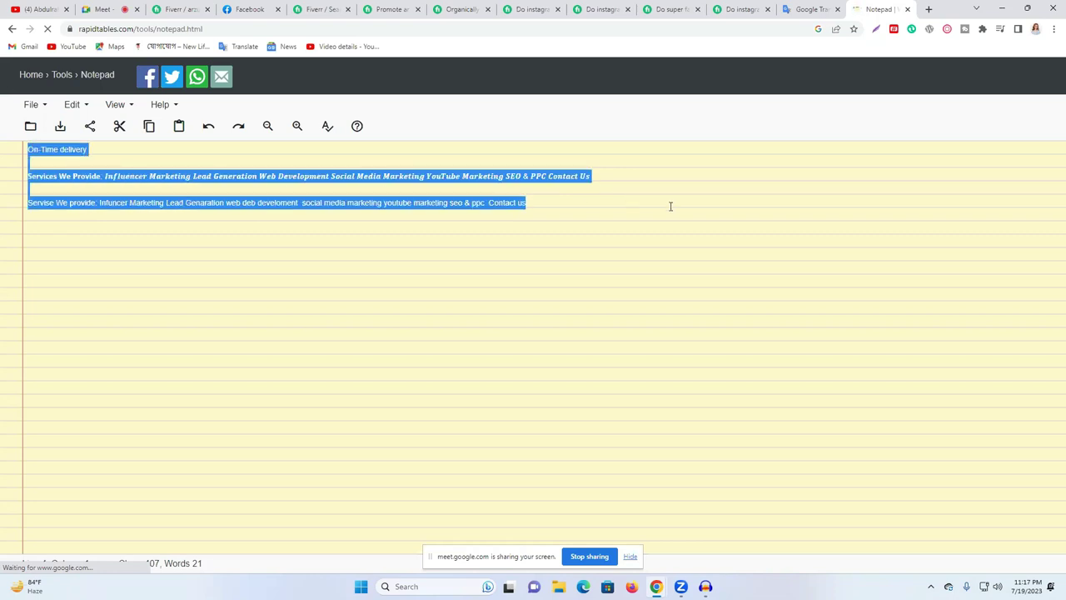
key(ctrl+v)
triple_click(101, 150)
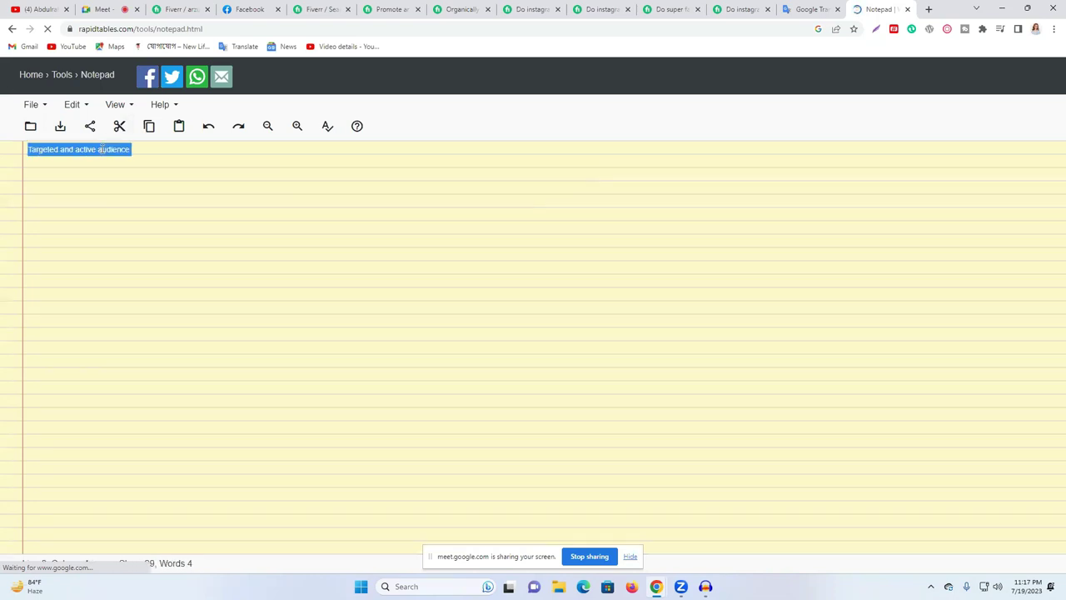
right_click(67, 155)
click(131, 186)
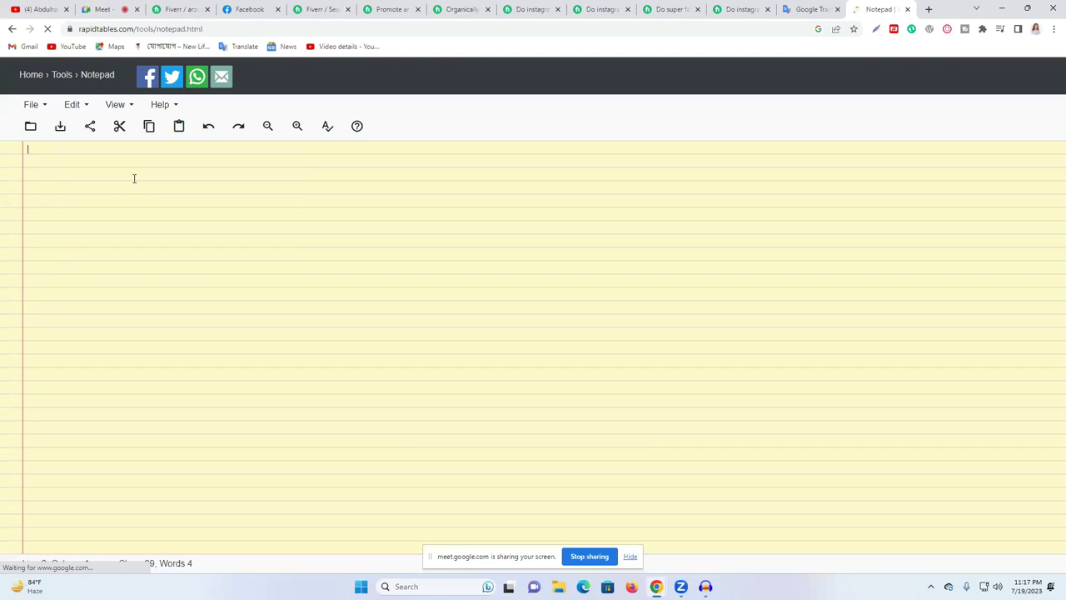
Step: Return to the gig editor and paste "Targeted and active audience" as the first bullet under "My Services Description:"
click(180, 9)
key(ctrl+v)
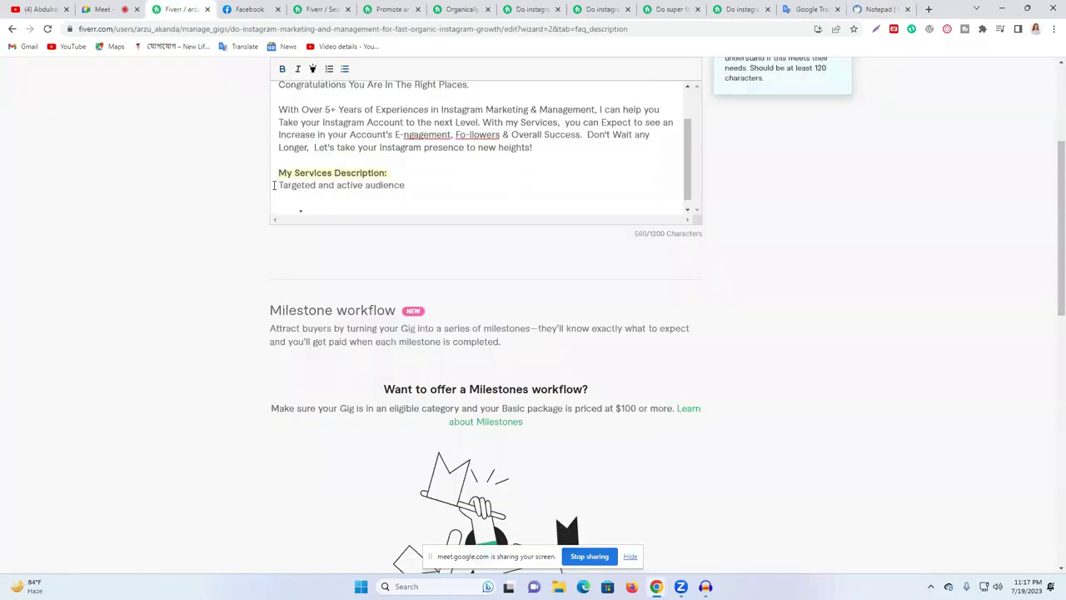
click(345, 69)
key(BackSpace)
Step: Add "Real Targeted Follower" as the second bullet under "My Services Description:"
click(326, 202)
text(Real)
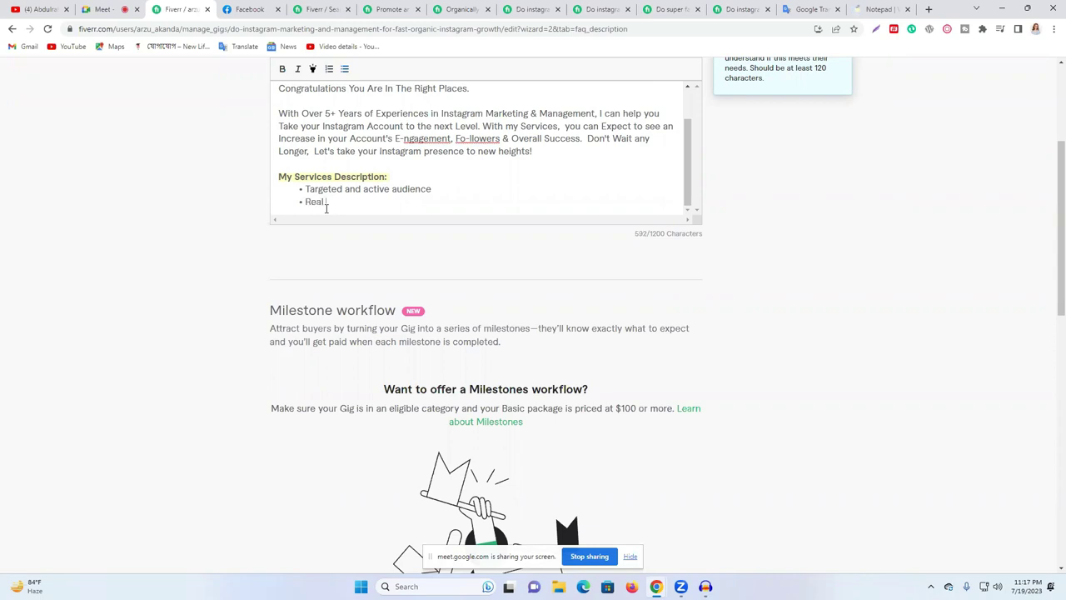
text( Targeted Follower)
key(Left)
key(Left)
key(Left)
key(Left)
text(-)
key(BackSpace)
Step: Change "Follower" in the second bullet to "F0llowers", with a zero for the first "o", and start a third bullet
click(401, 201)
text(s)
double_click(385, 202)
click(372, 201)
key(Delete)
text(0)
key(Return)
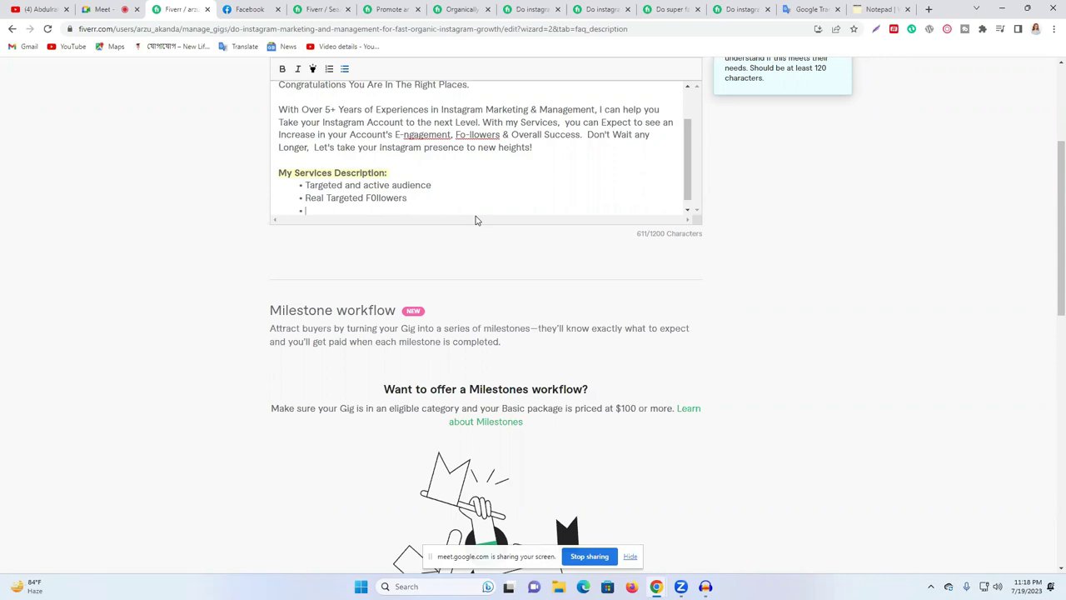
Step: Add "Grow Brand Awareness" as the third bullet under "My Services Description:", correcting the spelling of "Awareness", and start another bullet
text(Brand)
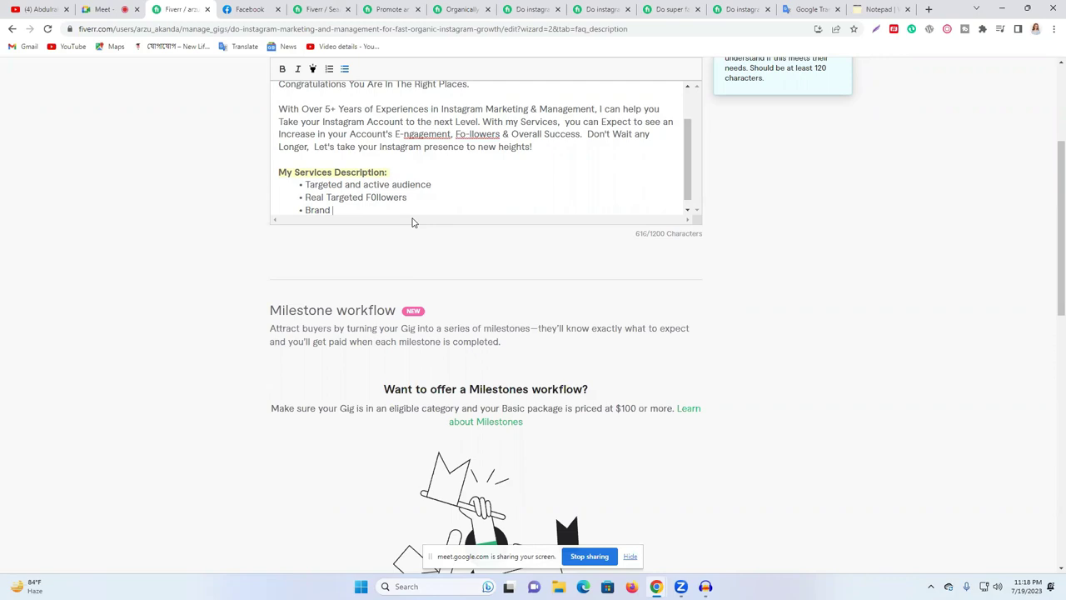
text( Aw)
text(arne)
text(n)
text(ss)
right_click(368, 210)
click(398, 222)
click(306, 210)
text(Er)
key(BackSpace)
key(BackSpace)
text(Grow)
scroll(500, 198, down, 1)
key(Return)
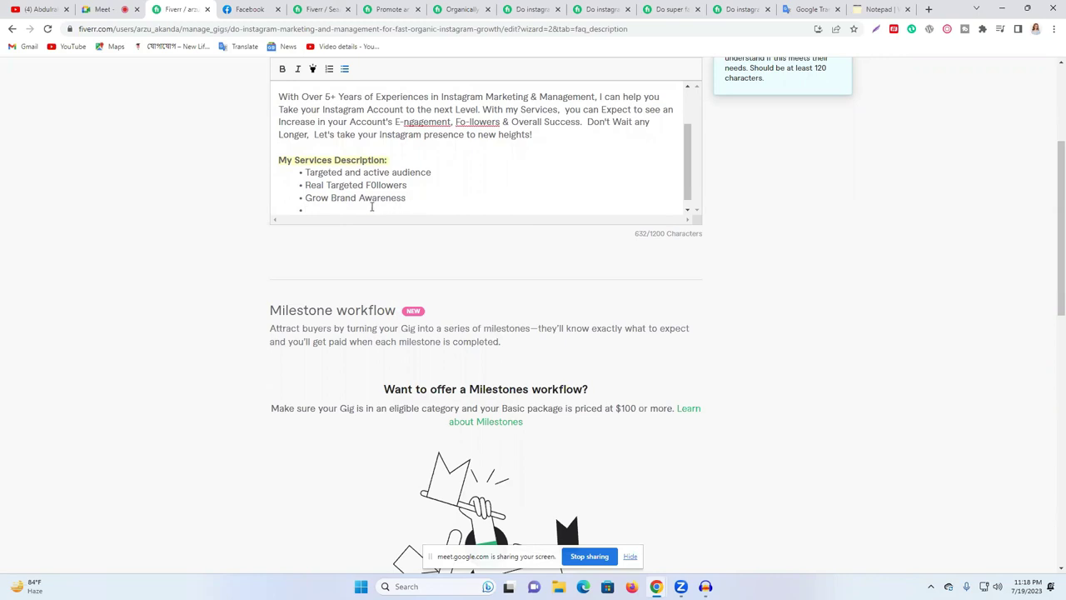
Step: Enter "Hashtags Research" as the fourth bullet, with the spelling corrected and a capital R, and start a fifth bullet
text(Hastgas)
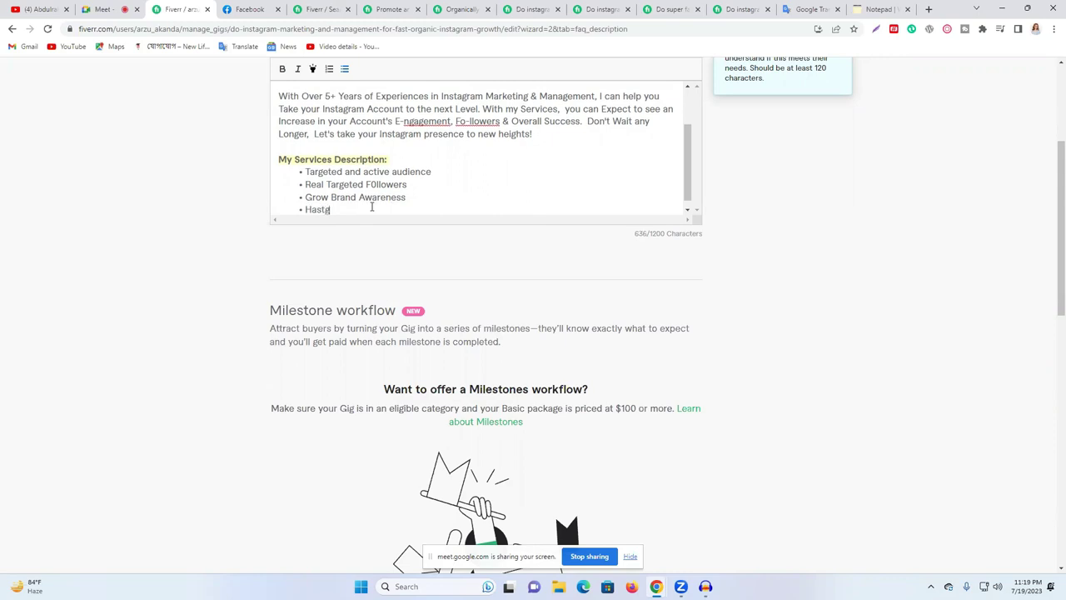
right_click(315, 208)
click(359, 222)
text(research)
click(352, 209)
text(R)
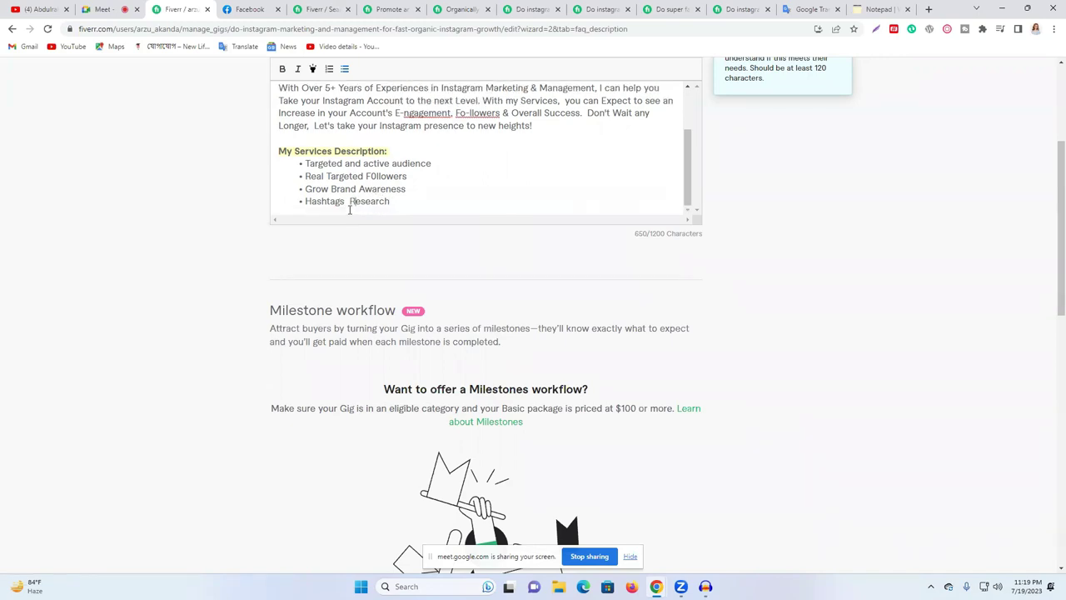
click(399, 201)
key(Return)
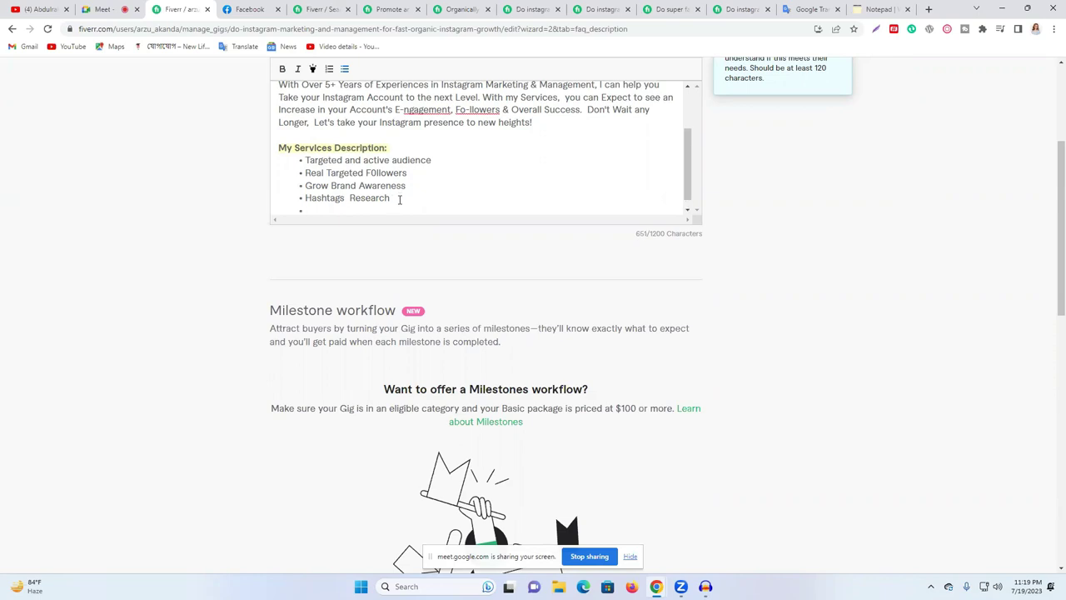
Step: Enter "Daily 100% Organic Growth Account" as the fifth bullet and start a sixth one
click(400, 200)
text(Daily )
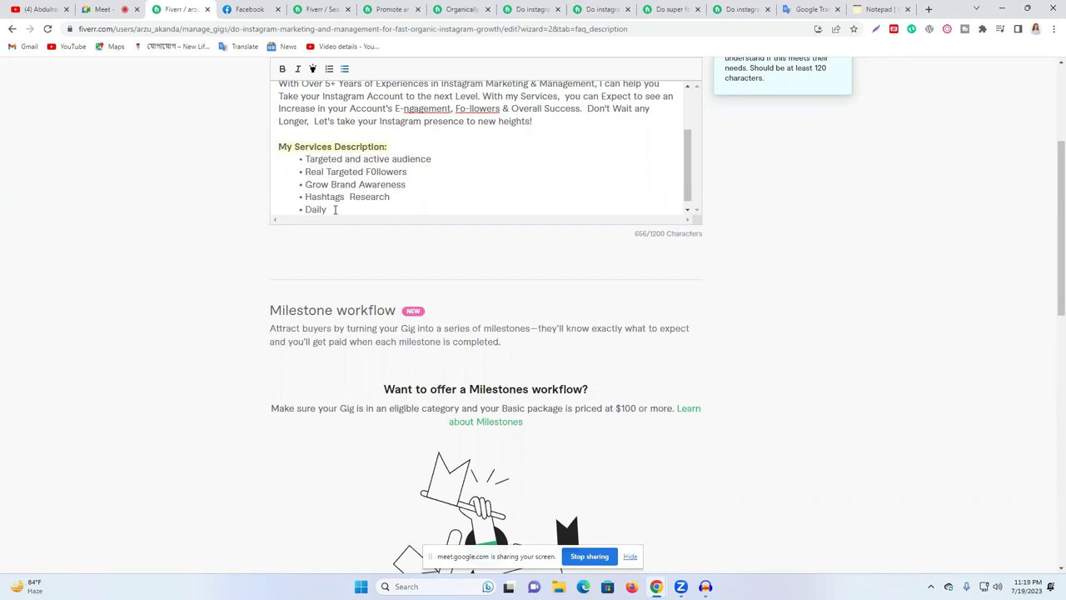
text(100% Organic)
text(Growth Account)
key(Return)
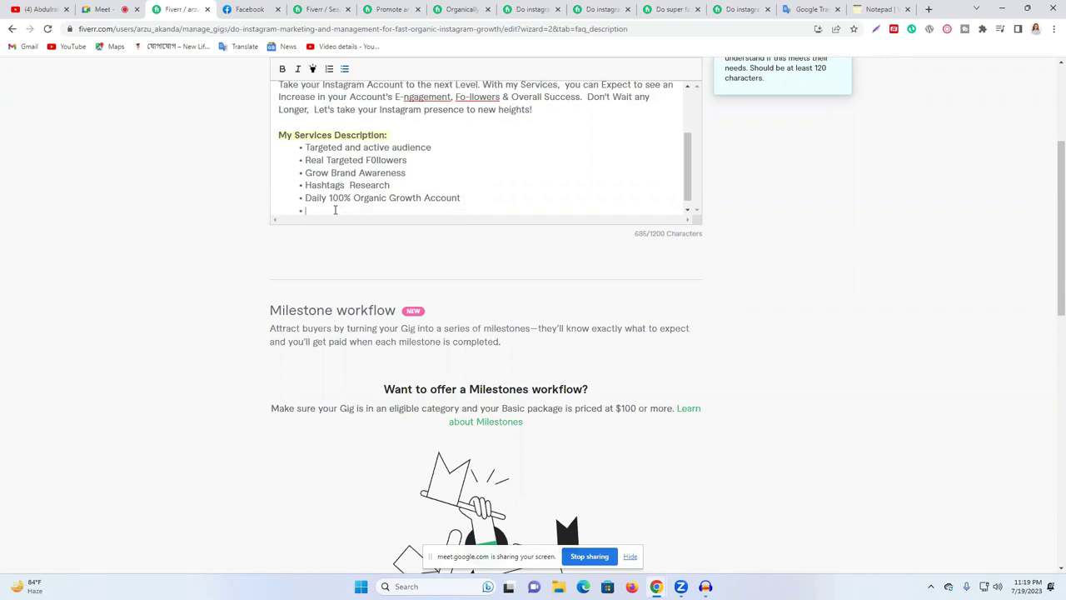
Step: Enter "Daily Post according Time" as the sixth bullet, correct the misspelled words, and start a seventh bullet
text(Daoly)
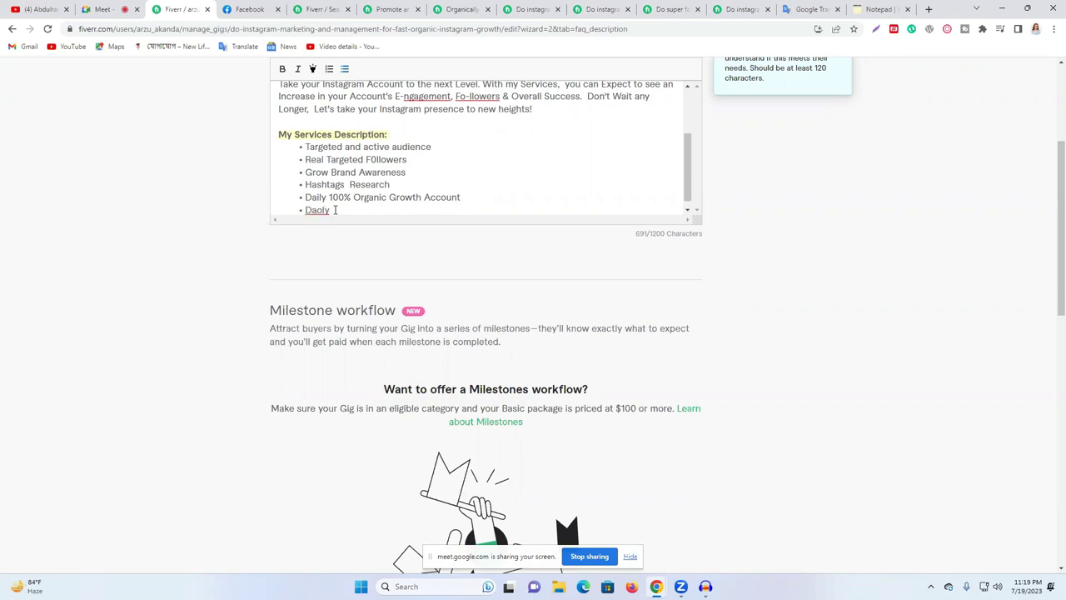
right_click(327, 209)
click(354, 218)
text(Post t)
key(BackSpace)
text(accourding)
right_click(361, 214)
click(408, 224)
text(Time)
key(Return)
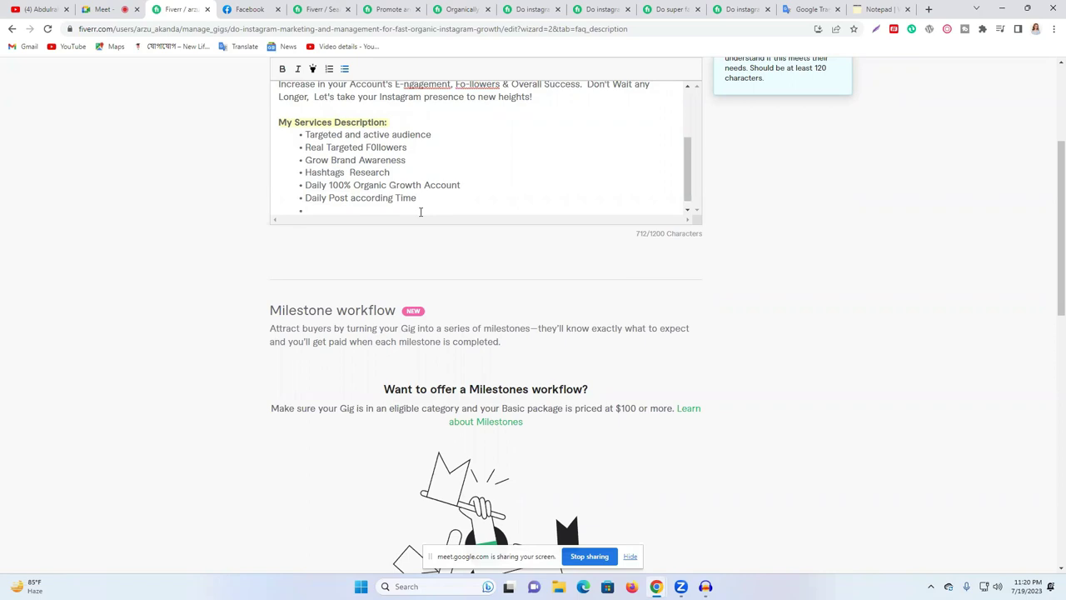
Step: Enter "Competitive Analysis" as the seventh bullet with its spelling corrected, and start an eighth bullet
text(Comp)
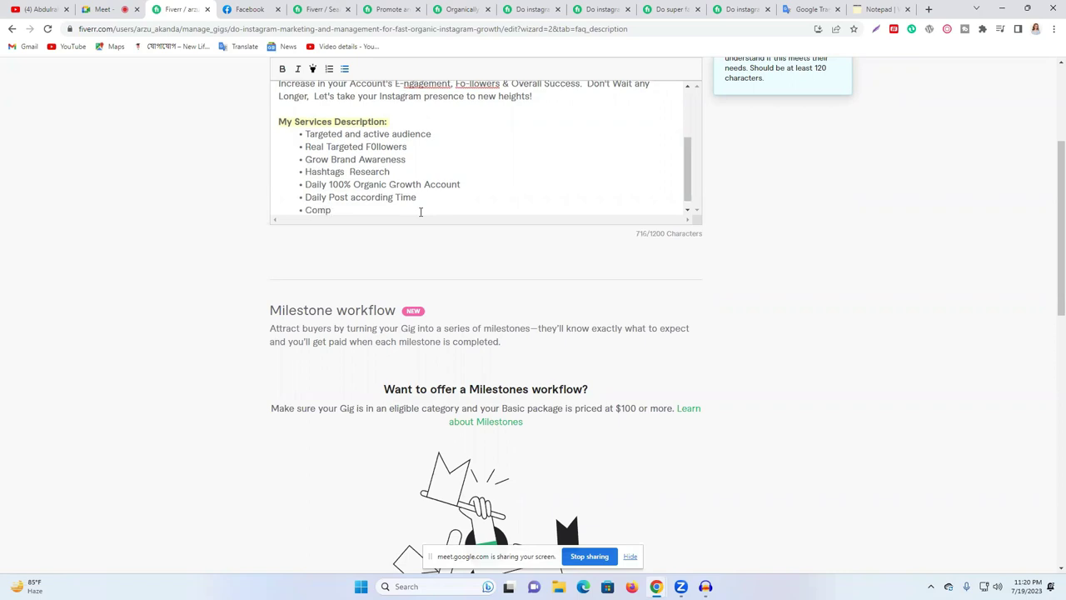
text(etitive Anlisis)
right_click(375, 214)
click(404, 225)
key(Return)
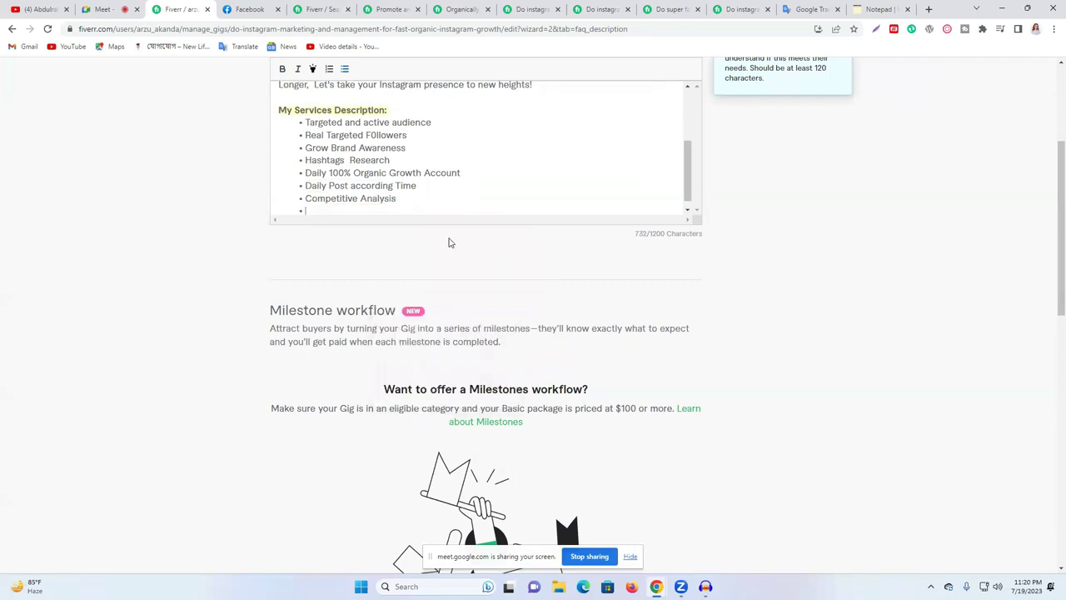
Step: Enter "All Post Add Location and Hashtags" as the eighth bullet, with "Hashtags" corrected and capitalised, and start a ninth bullet
text(All)
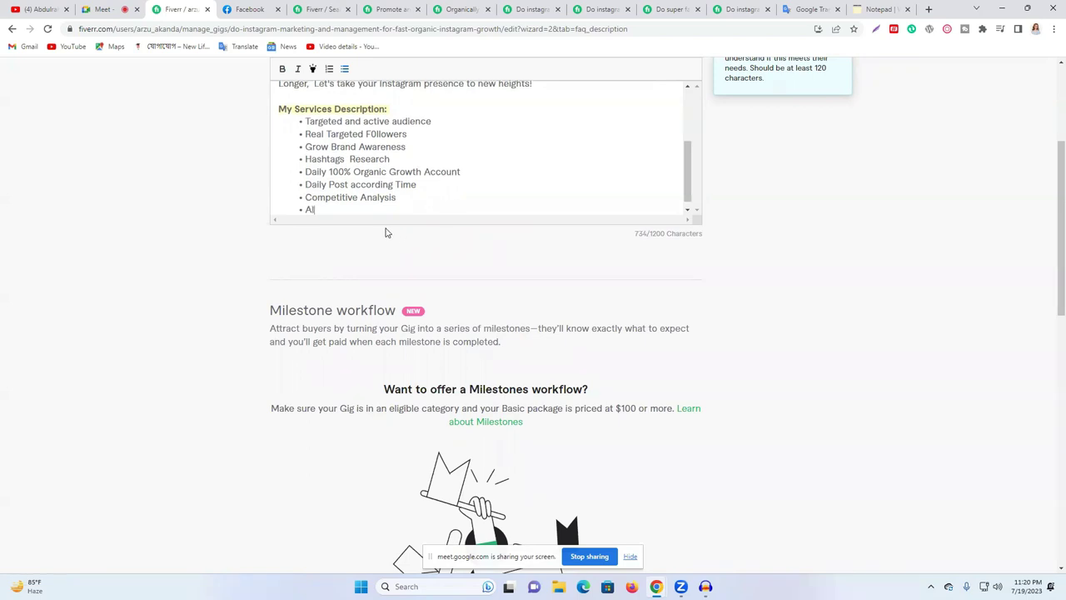
text( Post Add Location and)
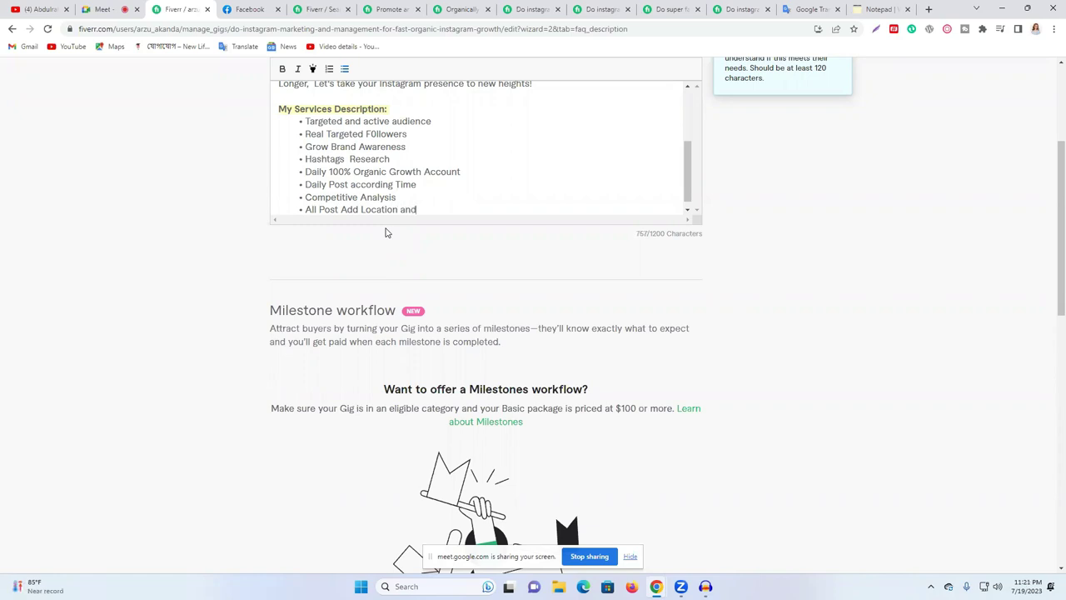
text( hastags)
right_click(446, 210)
click(478, 220)
double_click(425, 210)
text(Hashtags)
key(Return)
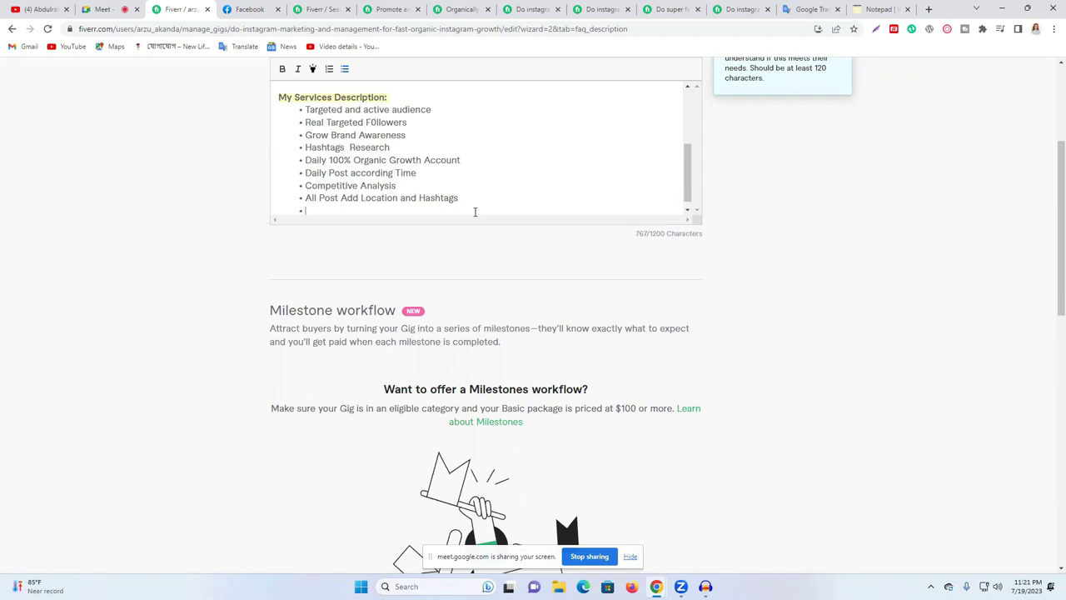
Step: Enter "Description Writing" as the ninth bullet, correct the spelling of "Writing", and start a tenth bullet
text(D)
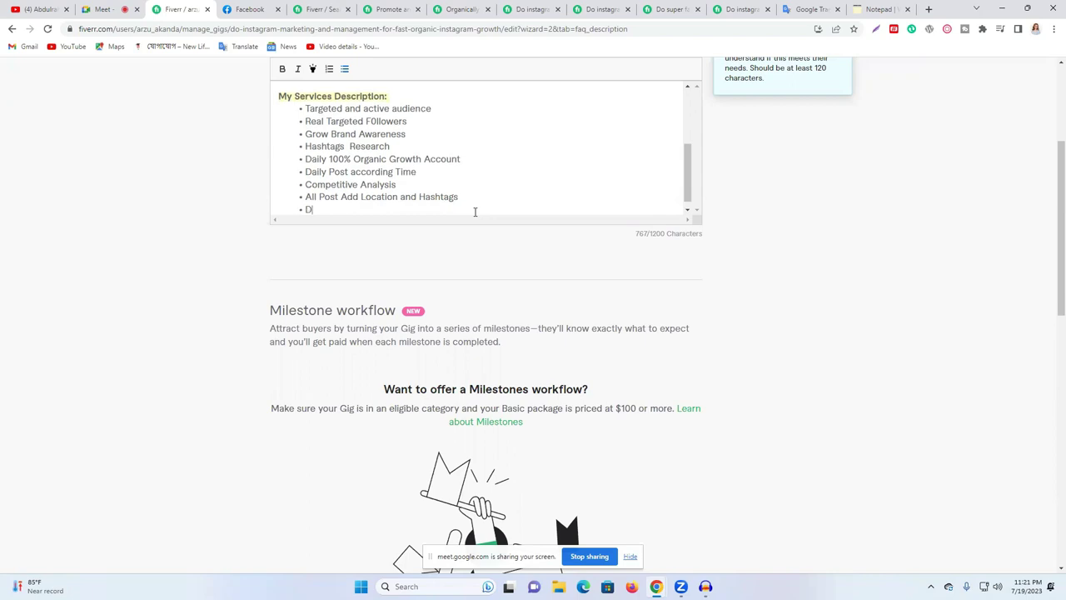
text(escr)
key(BackSpace)
key(BackSpace)
text(cript)
text(Writeing)
right_click(390, 211)
click(409, 219)
key(Return)
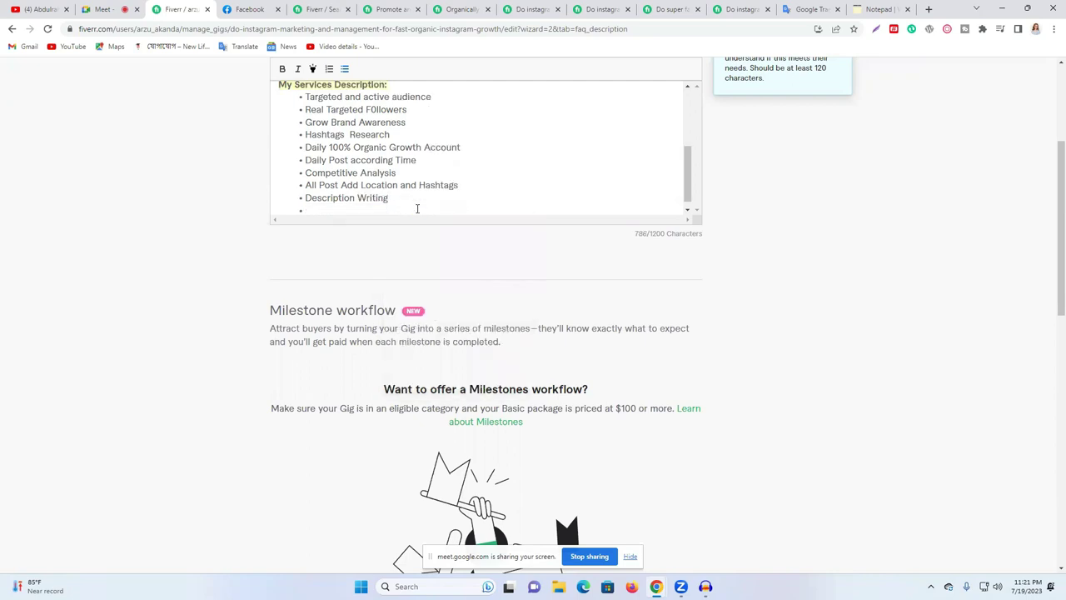
Step: Enter "30 Days Management" as the tenth bullet, with the spelling of "Management" corrected
text(Gr)
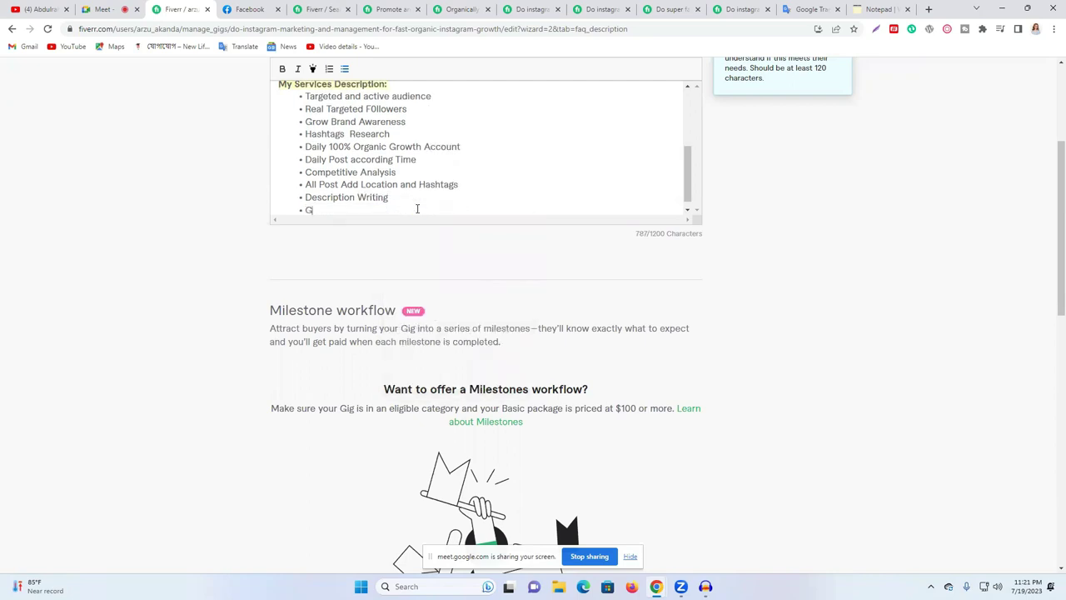
key(BackSpace)
key(BackSpace)
text(Managment)
right_click(323, 212)
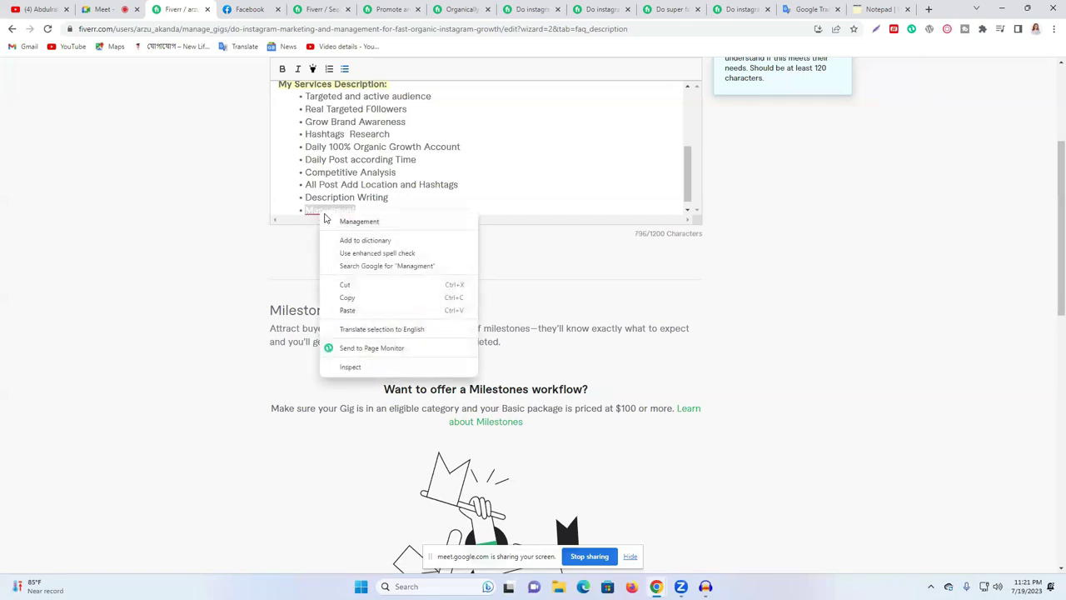
click(333, 221)
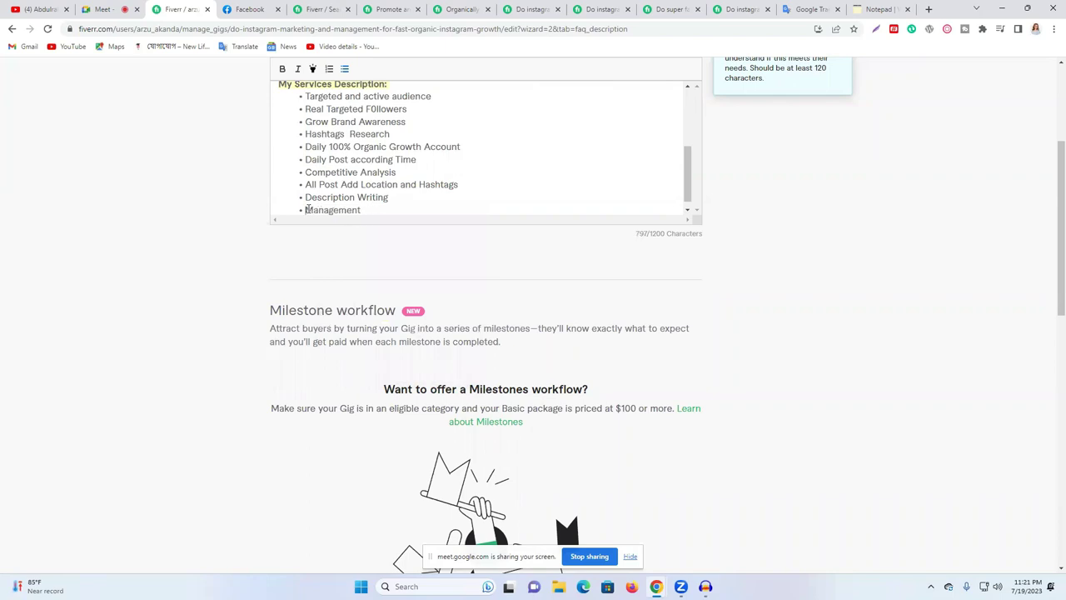
text(30 Days)
click(435, 207)
Step: Look through the descriptions of the other open Instagram marketing gigs for further service points to list
click(457, 8)
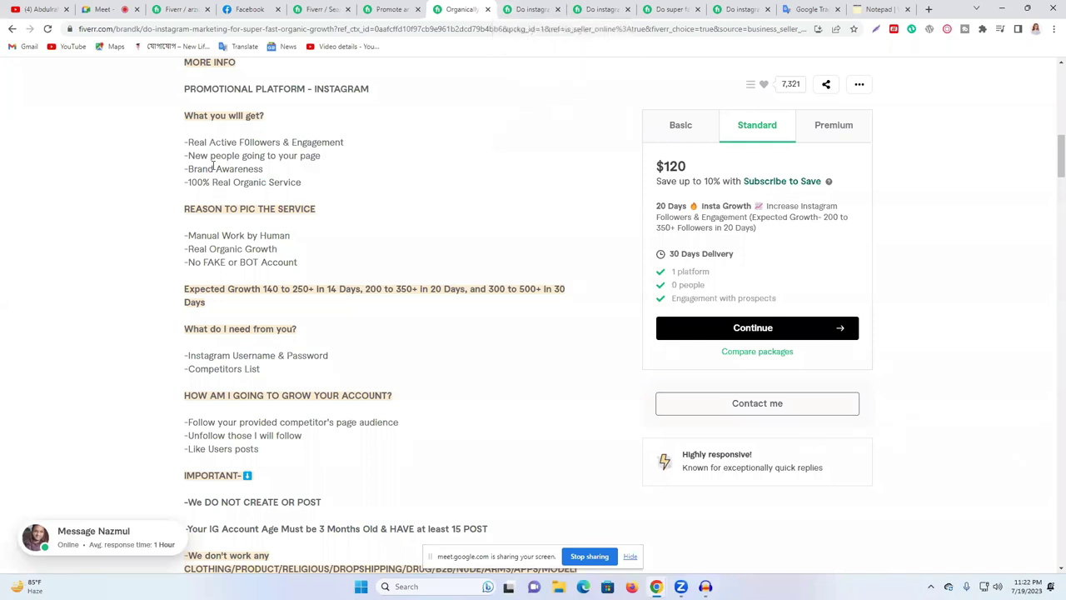
triple_click(213, 170)
click(523, 11)
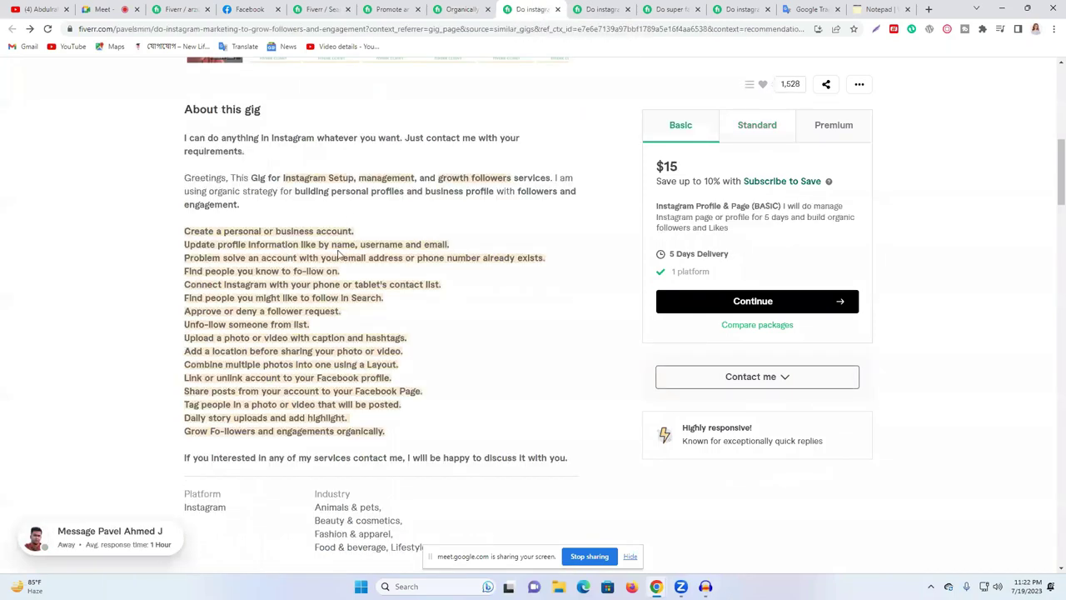
click(600, 9)
scroll(427, 204, up, 1)
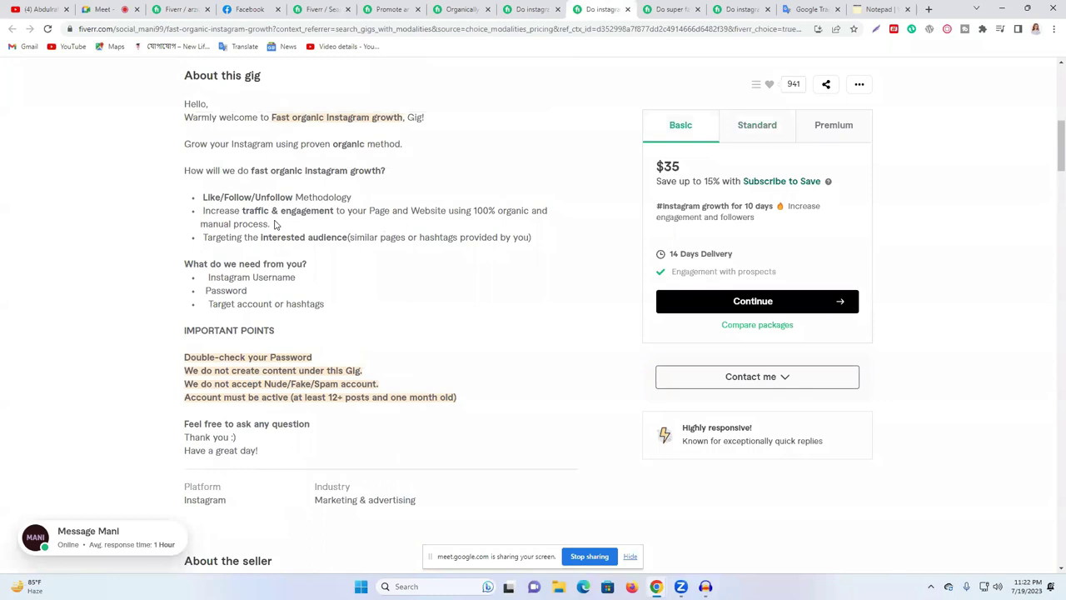
click(670, 9)
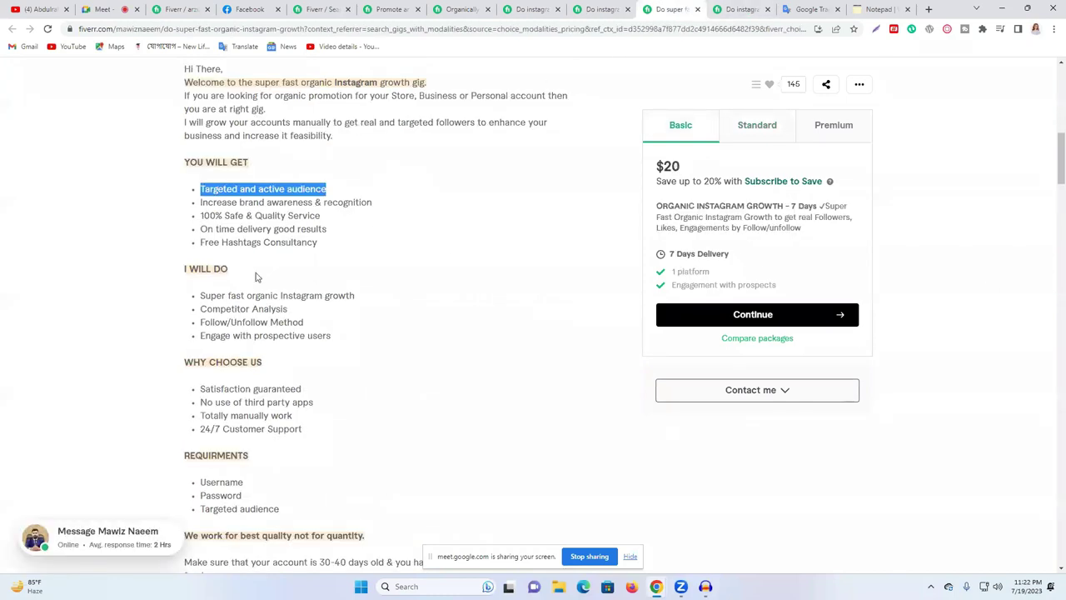
triple_click(232, 229)
right_click(234, 233)
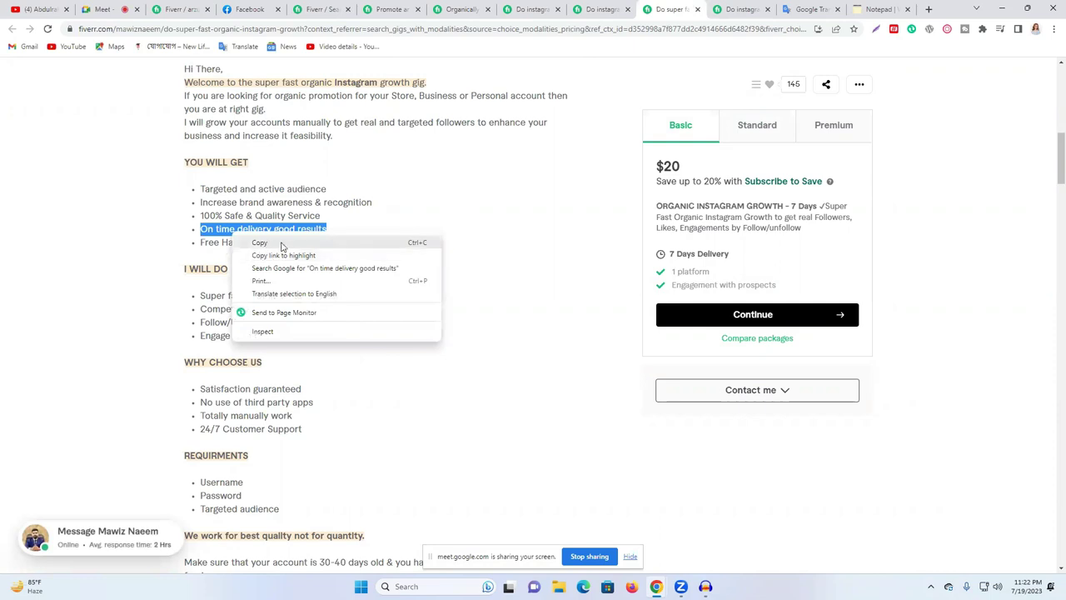
triple_click(262, 215)
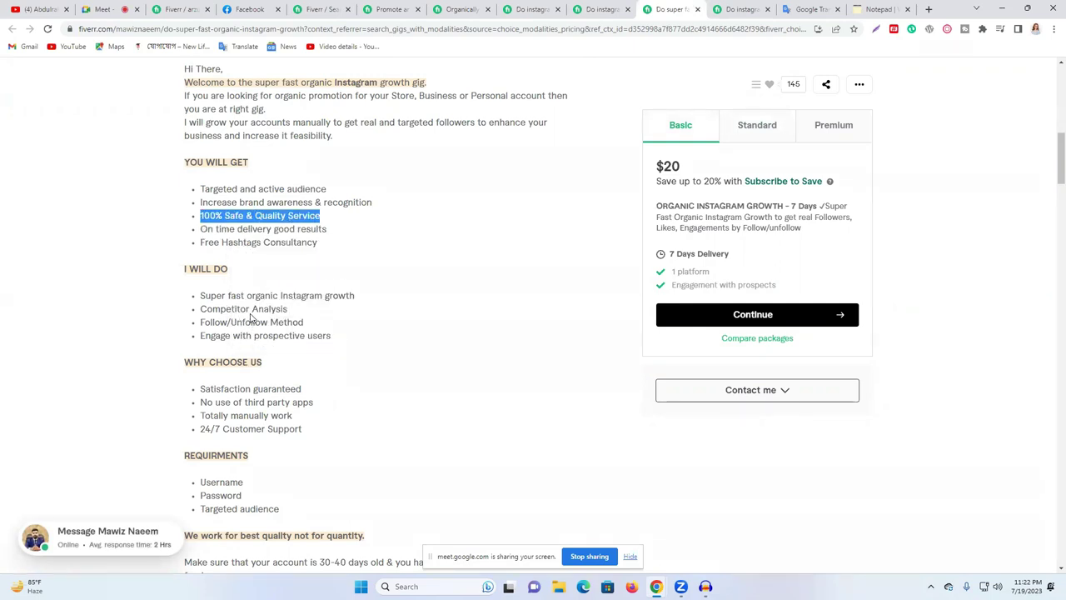
click(730, 8)
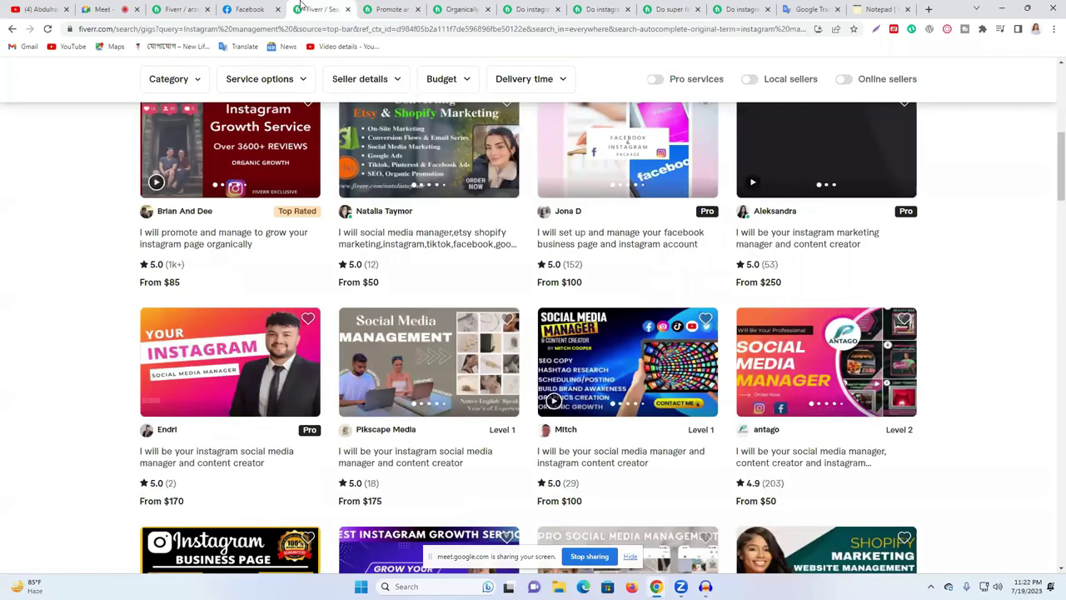
Step: Return to the gig editor and review the service bullets written so far
click(317, 9)
key(ctrl+shift+Tab)
key(ctrl+shift+Tab)
scroll(335, 207, up, 2)
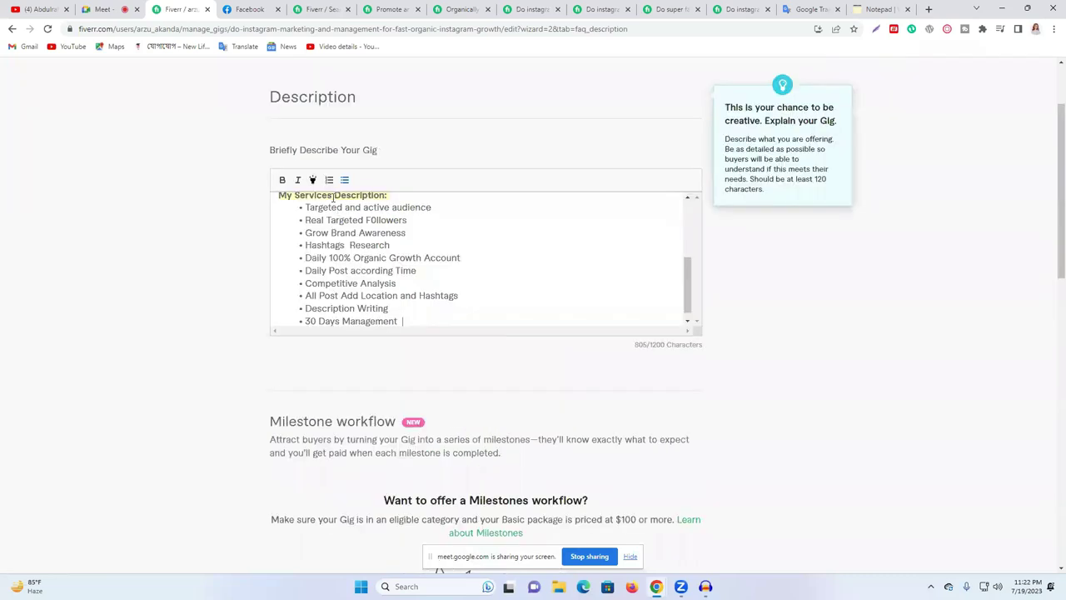
double_click(333, 245)
click(328, 270)
scroll(450, 314, down, 1)
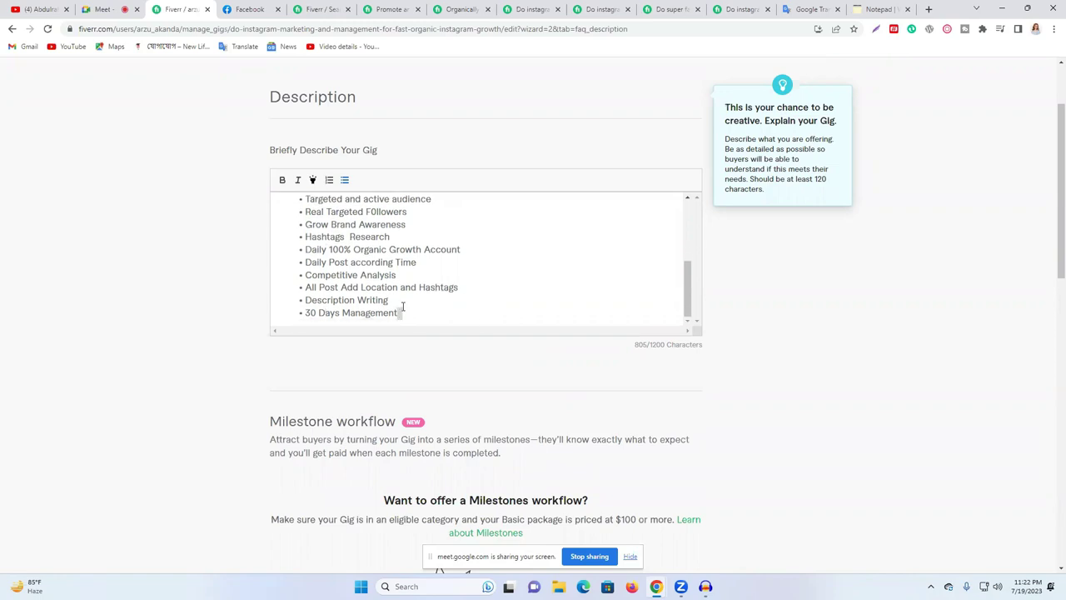
Step: Copy "On time delivery good results" from the "YOU WILL GET" list of the super fast organic Instagram growth gig
click(671, 9)
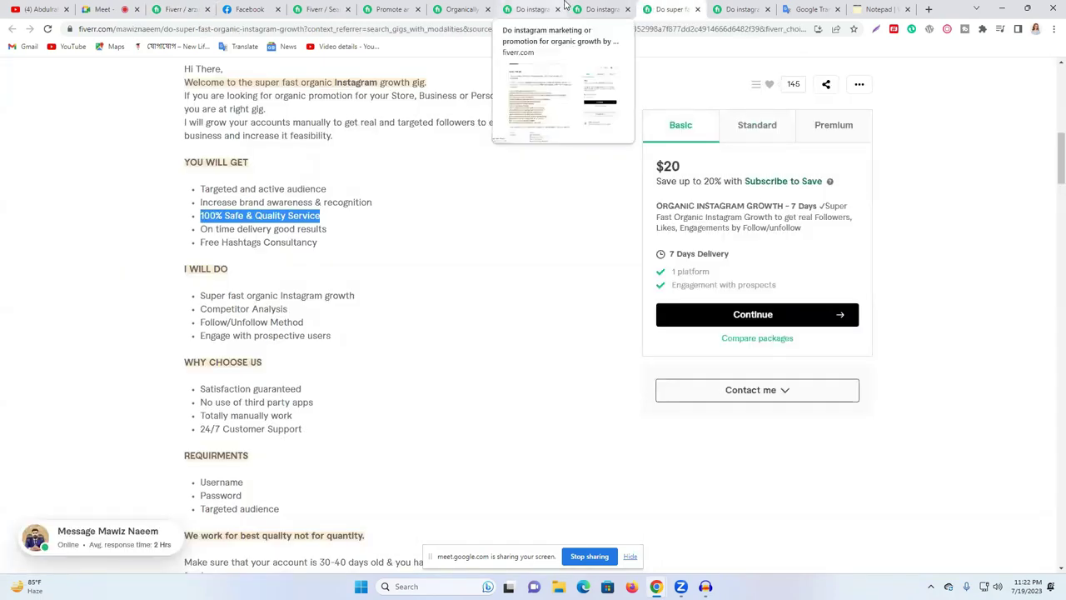
triple_click(274, 229)
right_click(272, 230)
click(324, 239)
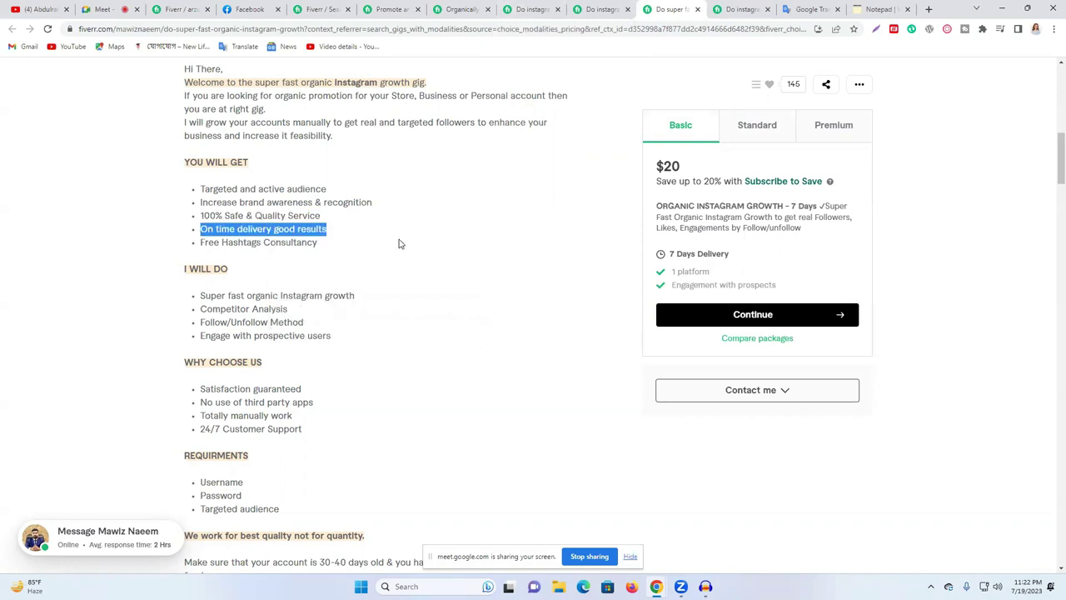
Step: Paste "On time delivery good results" into the online notepad and copy the line from there as plain text
click(829, 9)
click(892, 9)
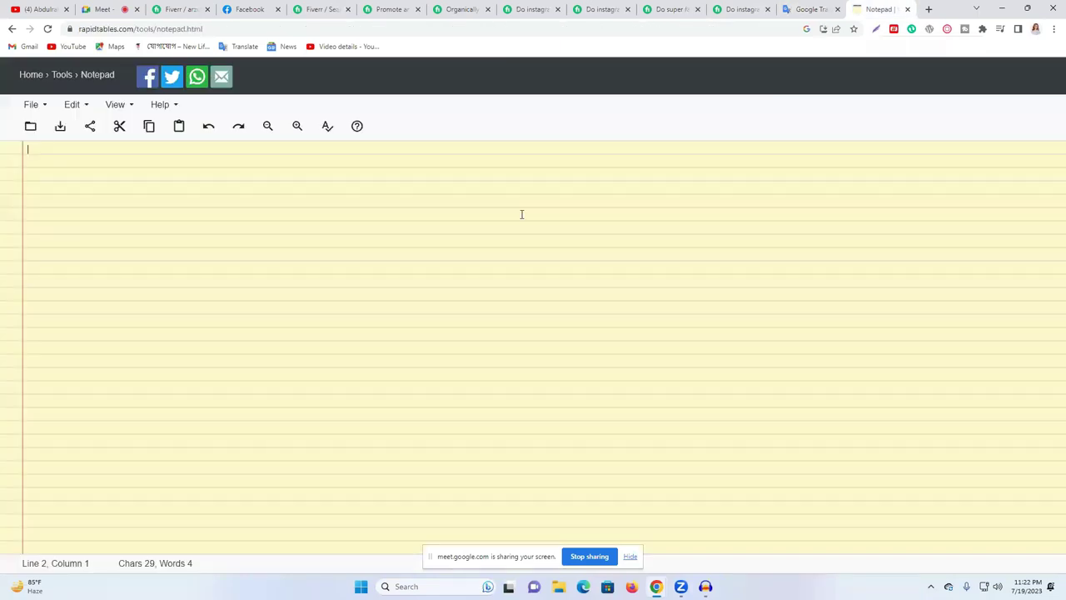
key(ctrl+v)
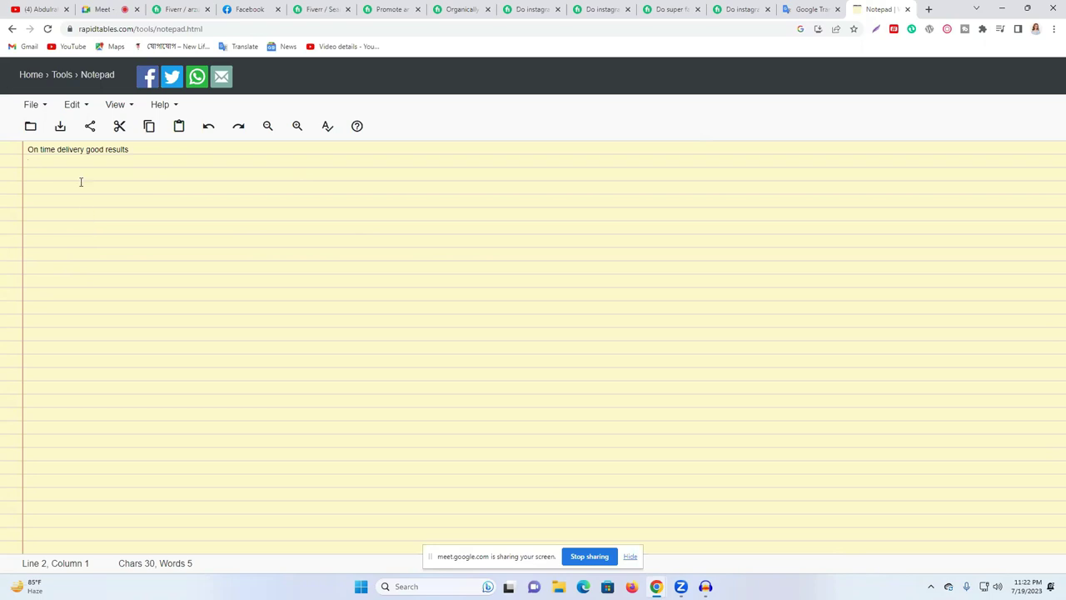
triple_click(75, 149)
right_click(75, 150)
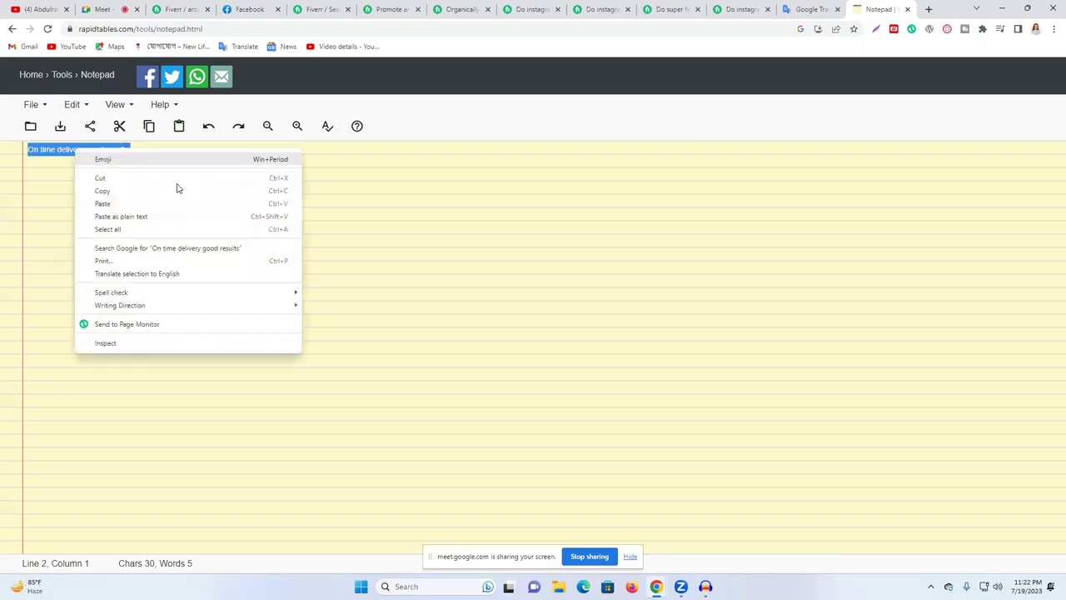
click(182, 185)
Step: Return to the gig editor and add the bullet "Content Creation & Reels Creation" between "Description Writing" and "30 Days Management"
click(325, 9)
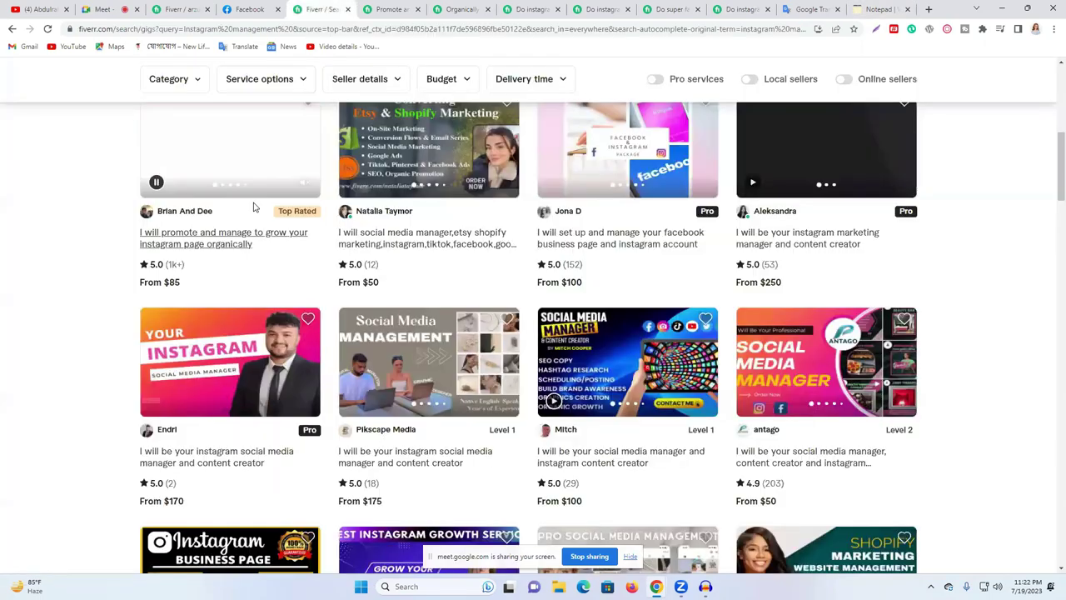
click(179, 9)
click(459, 311)
key(Return)
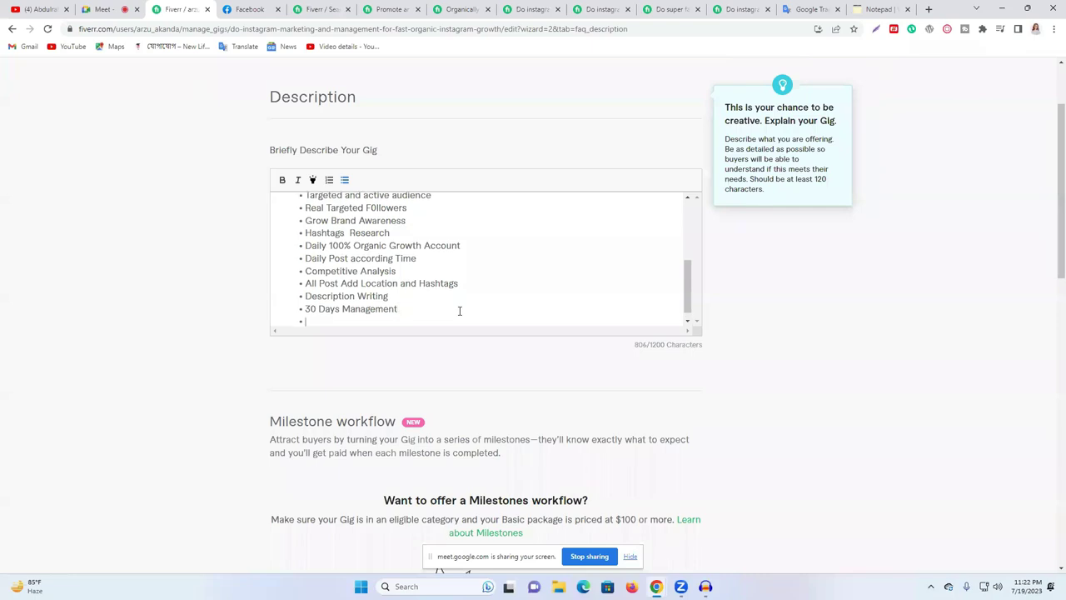
click(400, 296)
key(Return)
scroll(367, 307, down, 2)
click(338, 310)
click(336, 284)
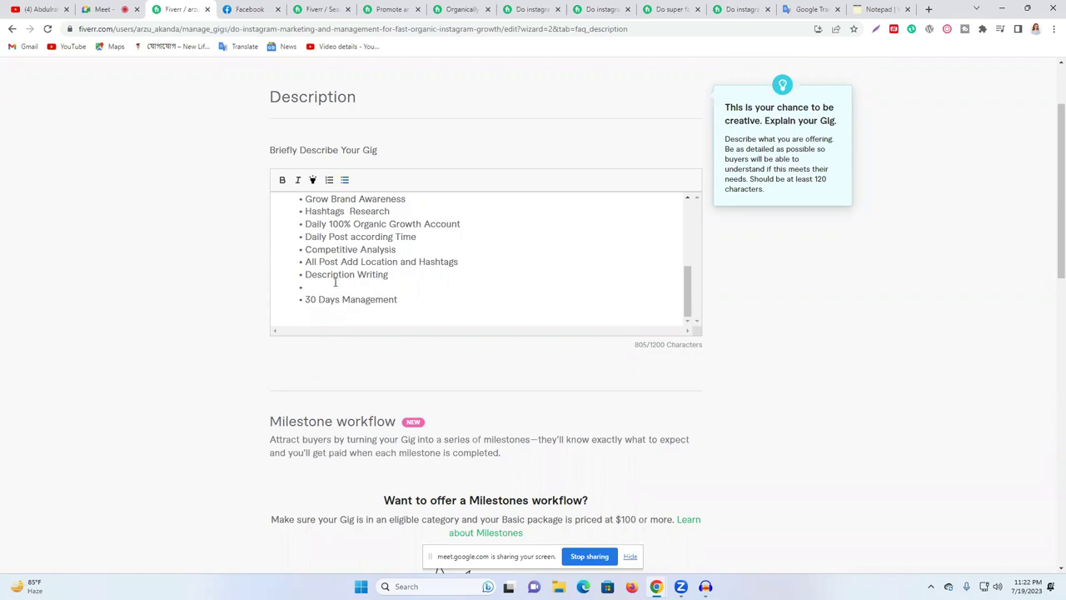
text(Content Creation & Reels Creation)
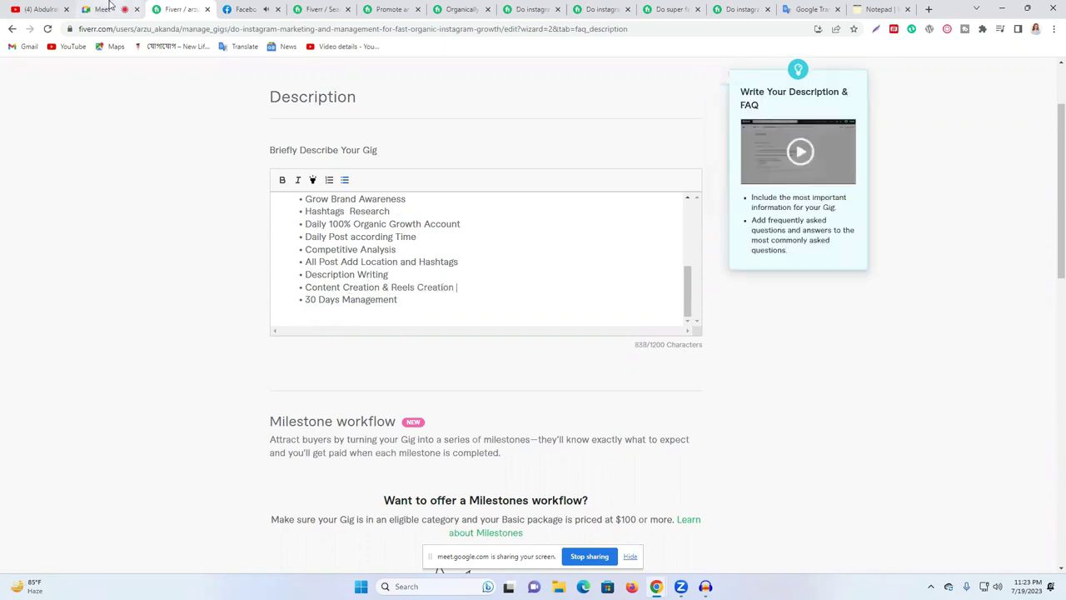
mouse_move(99, 5)
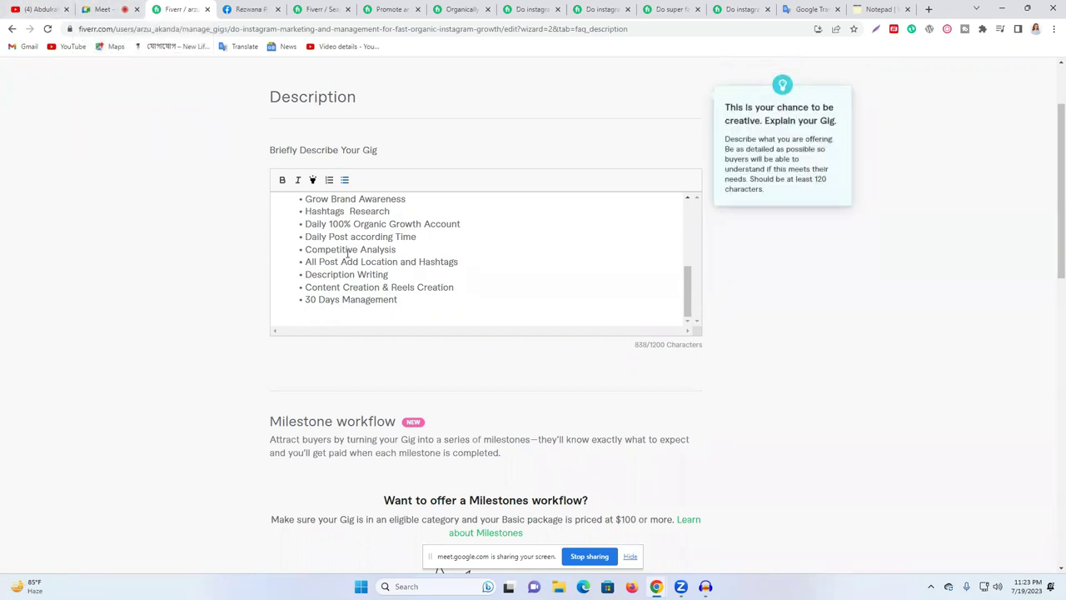
Step: Write the heading "What Do I Need from you?" below the service bullets, separated by a blank line
click(309, 318)
scroll(495, 247, up, 5)
scroll(497, 248, down, 5)
click(319, 317)
text(What)
click(281, 311)
key(Return)
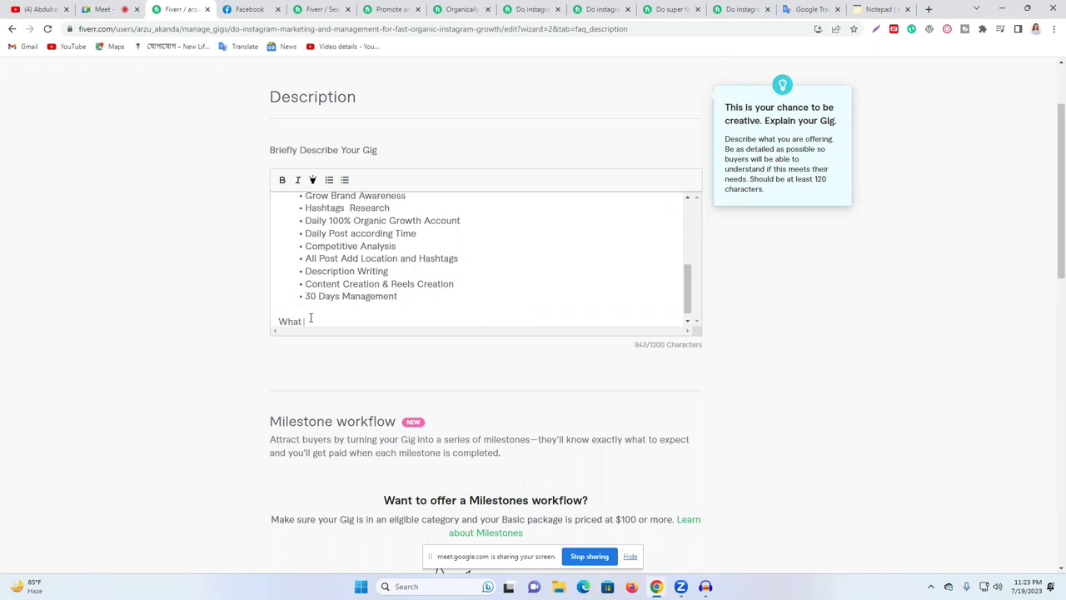
text(Do I)
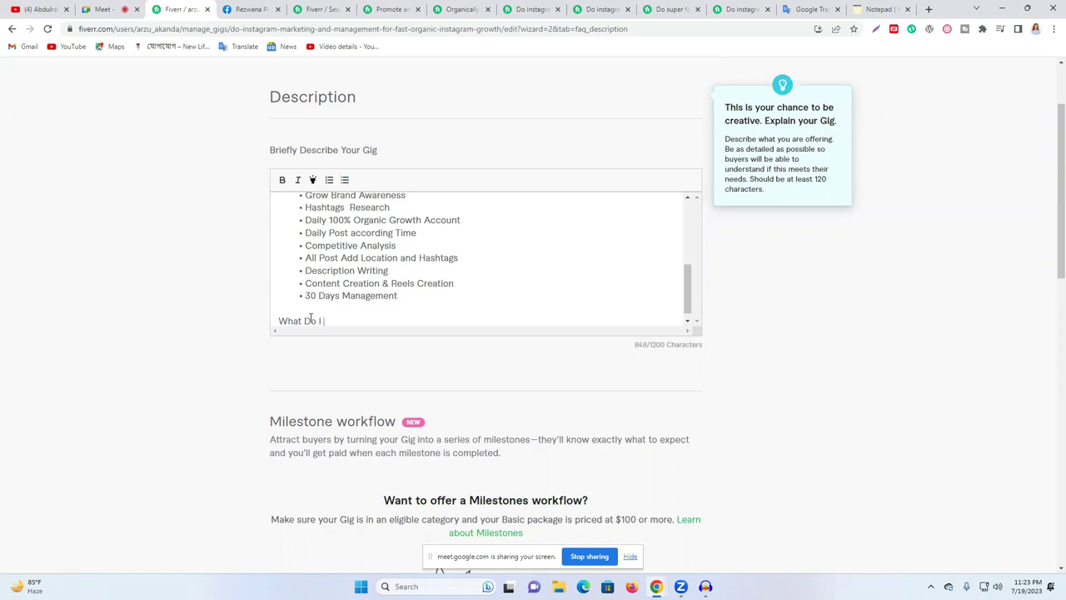
text(Need from you?)
Step: Make the "What Do I Need from you?" heading bold
triple_click(305, 319)
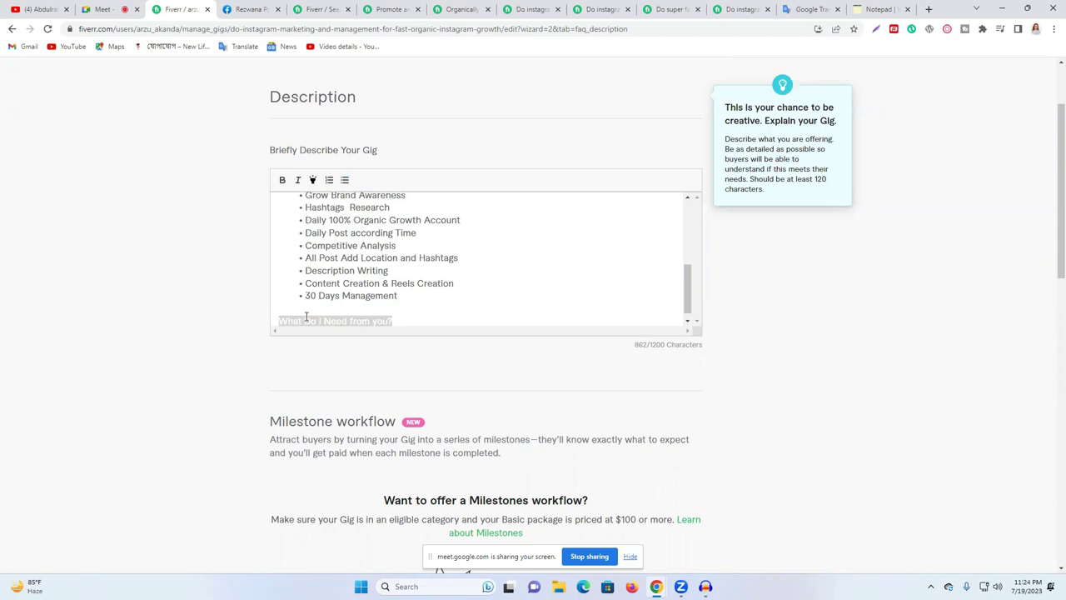
click(283, 180)
click(400, 310)
Step: Start a numbered list under the "What Do I Need from you?" heading with "USER NAME" as the first item
key(Return)
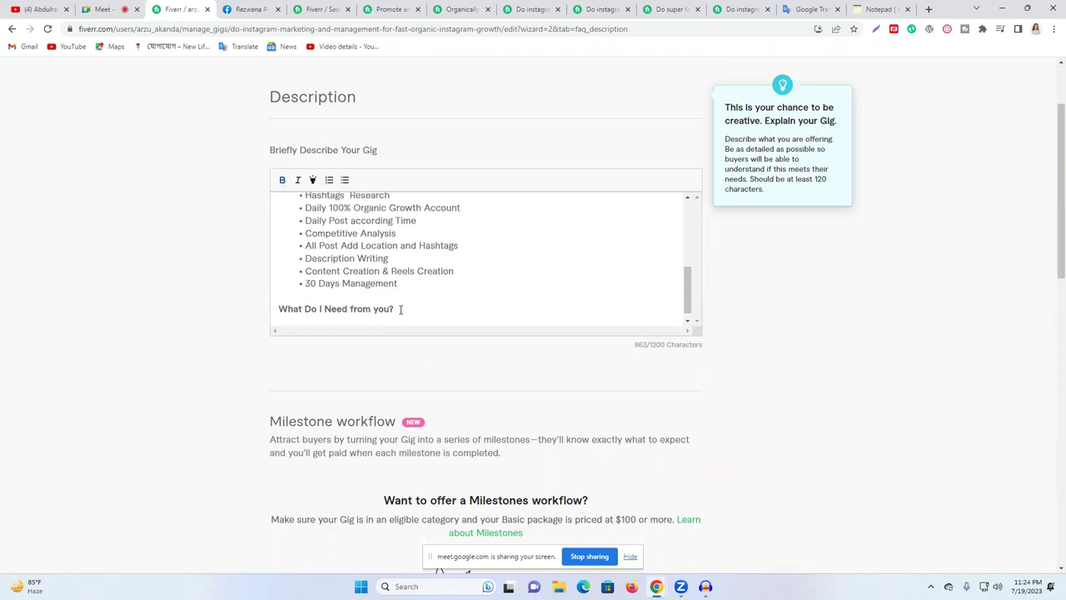
click(330, 180)
scroll(408, 310, down, 2)
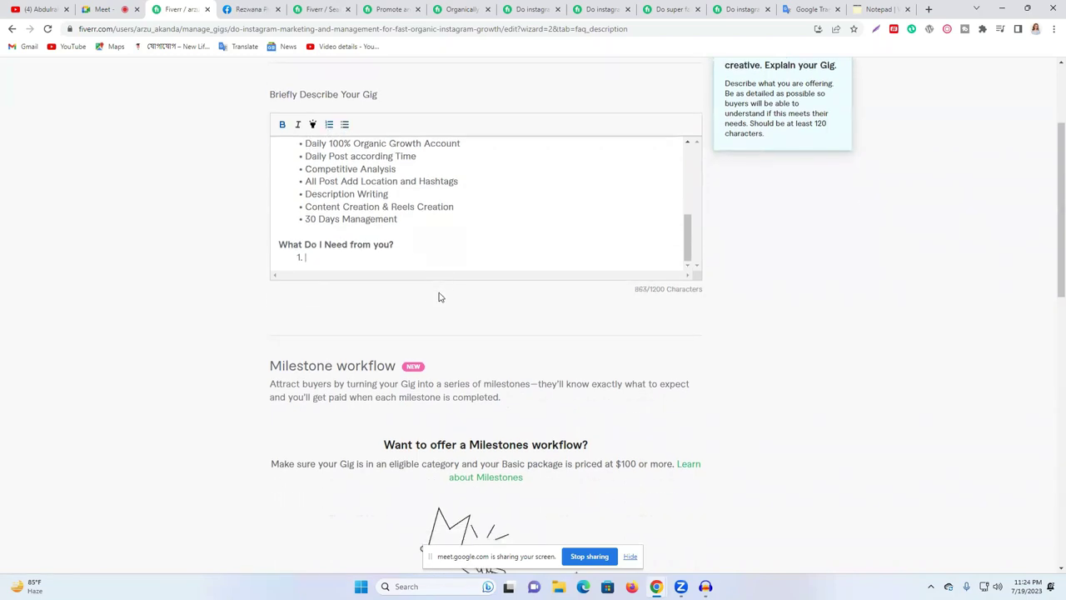
text(USer Nasme)
right_click(345, 257)
click(358, 271)
drag(340, 257, 304, 257)
text(USER NAME)
triple_click(322, 255)
click(380, 255)
key(Return)
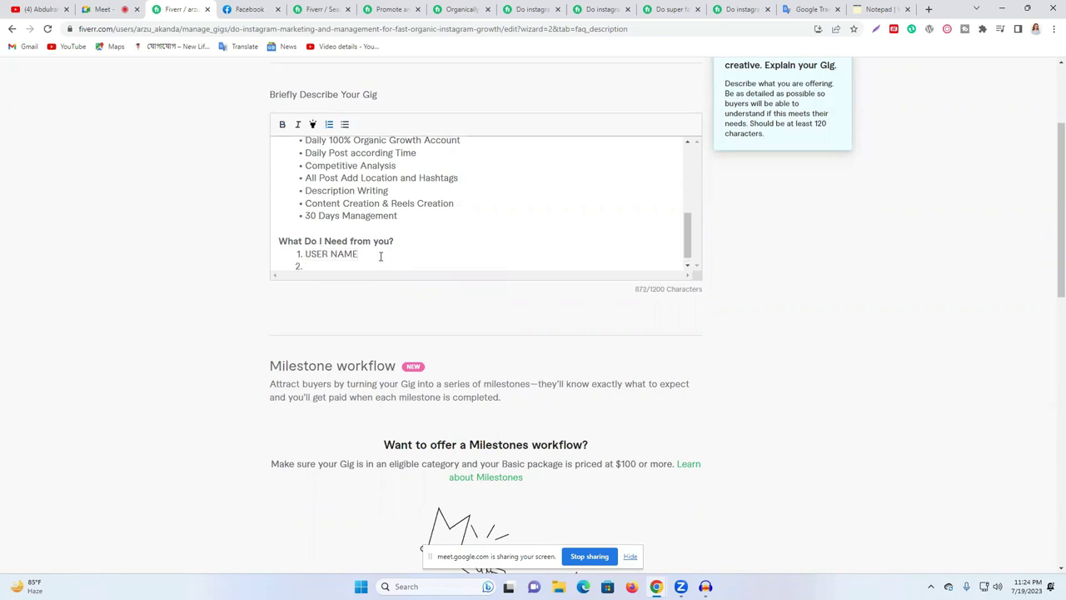
Step: Add "PASSWORD" and "TARGETED INFO" as the second and third items of the numbered list
text(PA)
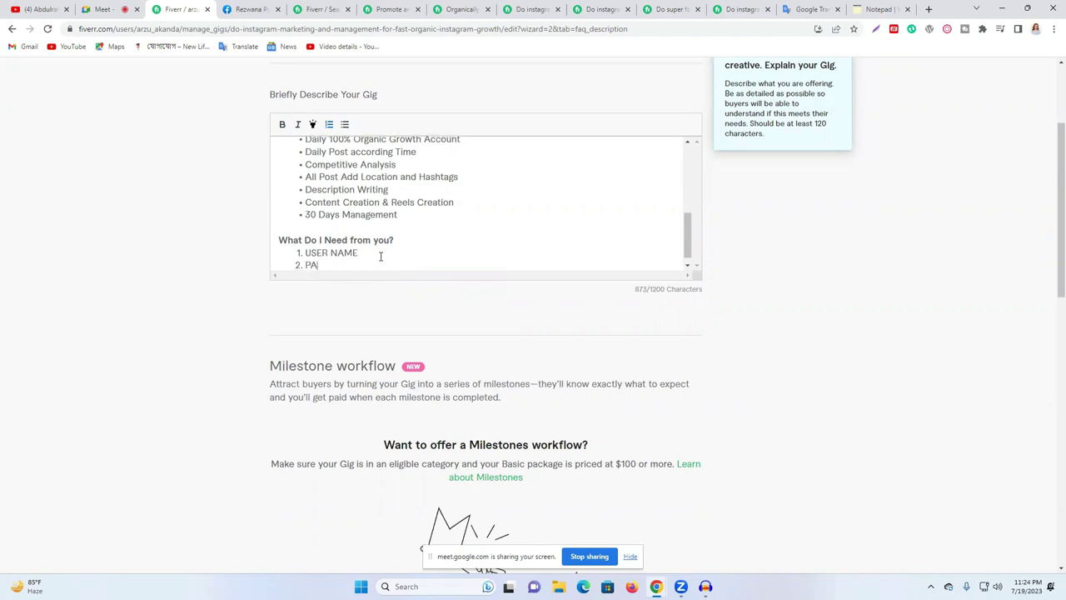
text(SSWORD)
key(Return)
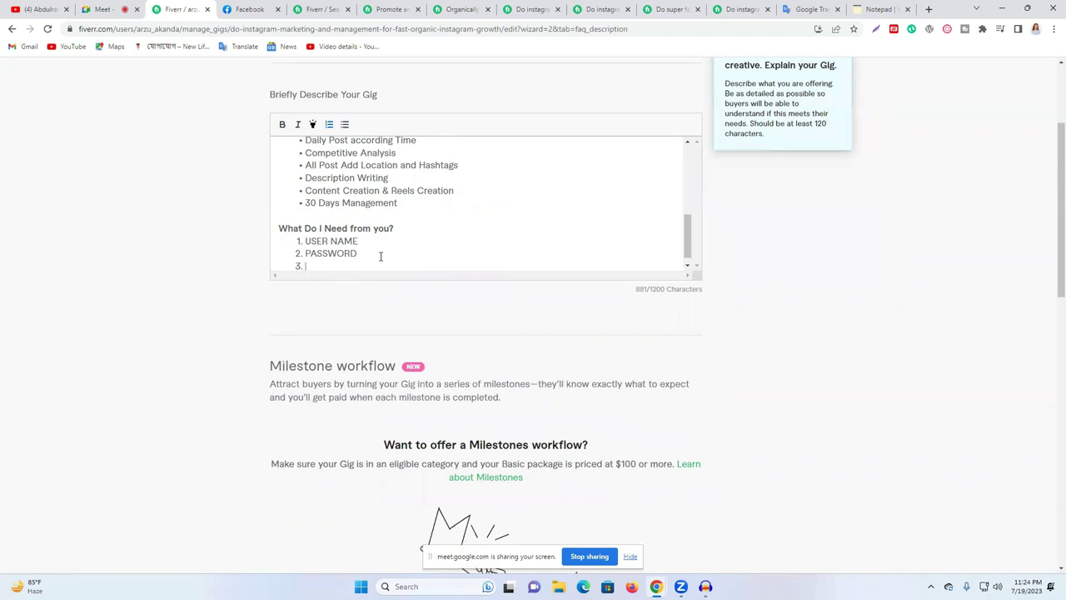
text(TAR)
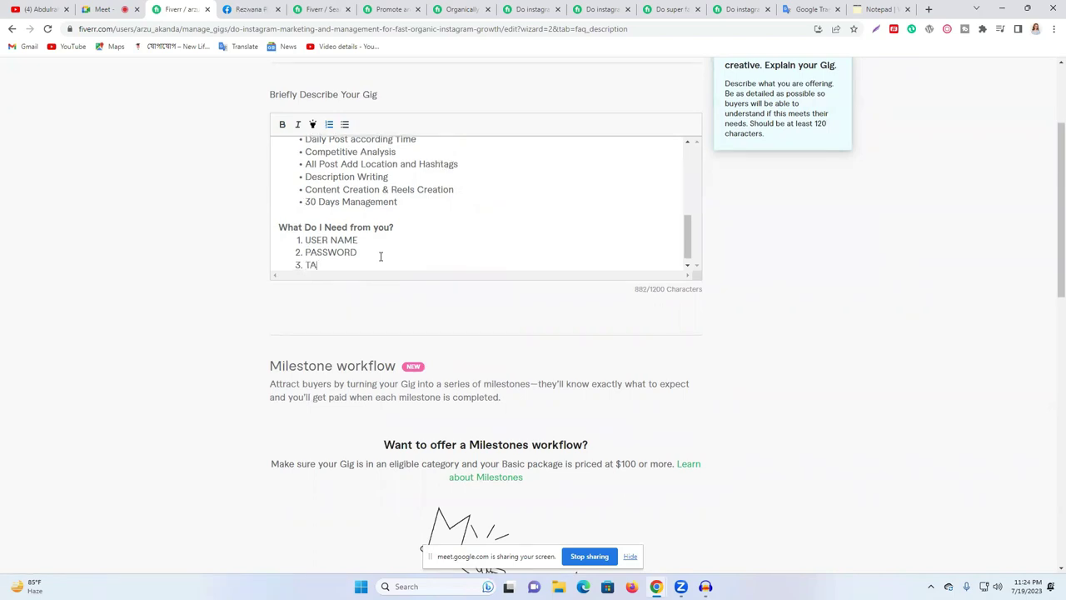
text(TED INFO)
scroll(425, 250, down, 2)
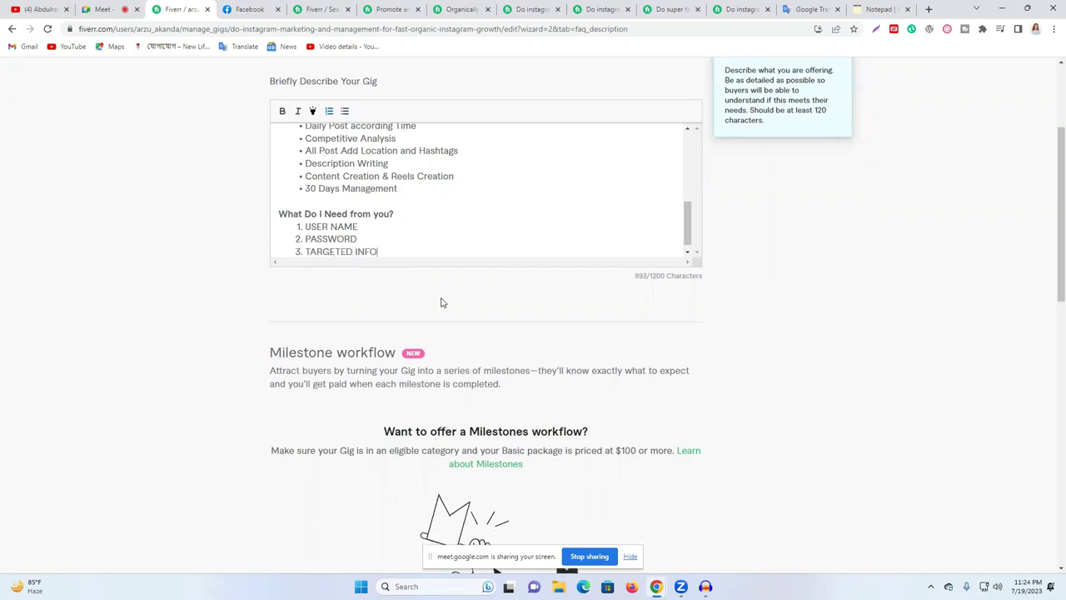
scroll(419, 201, up, 1)
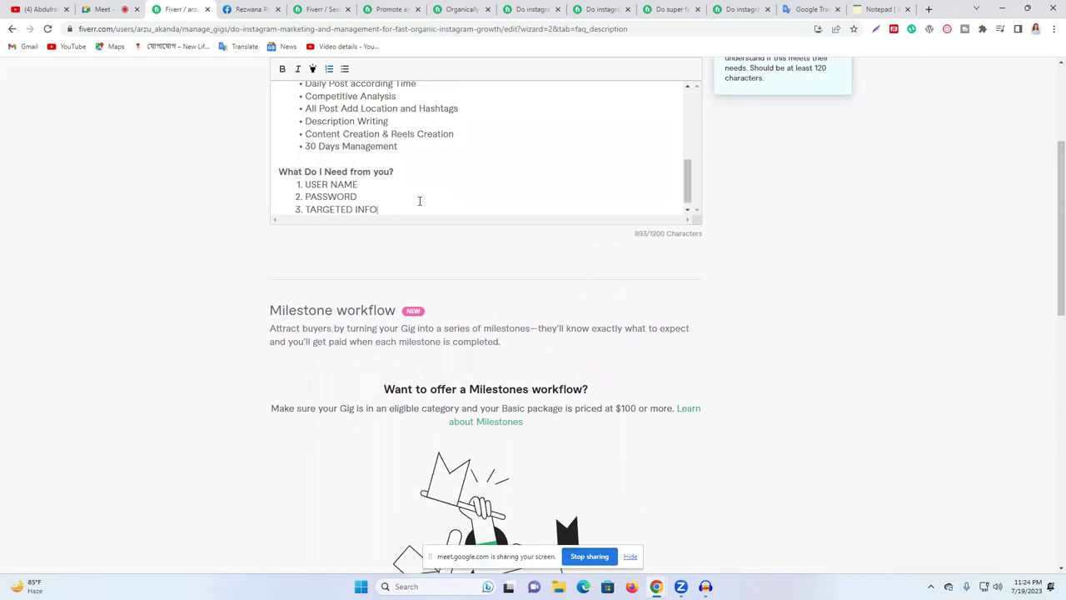
Step: End the numbered list and write the heading "WHY Hire Me:" on the line below it
key(Return)
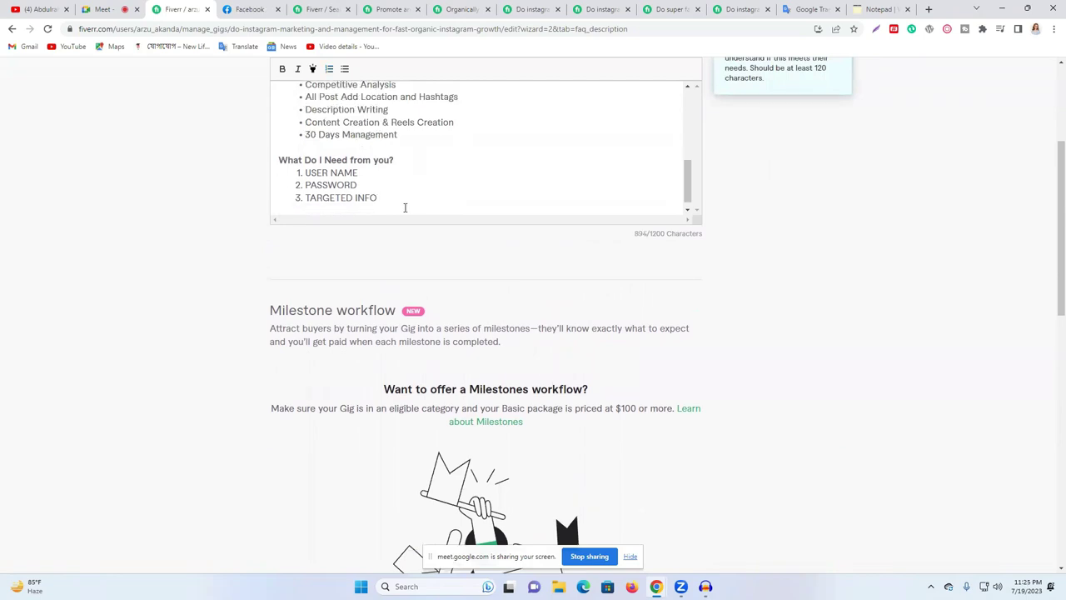
scroll(405, 208, down, 1)
text(WHY Chose)
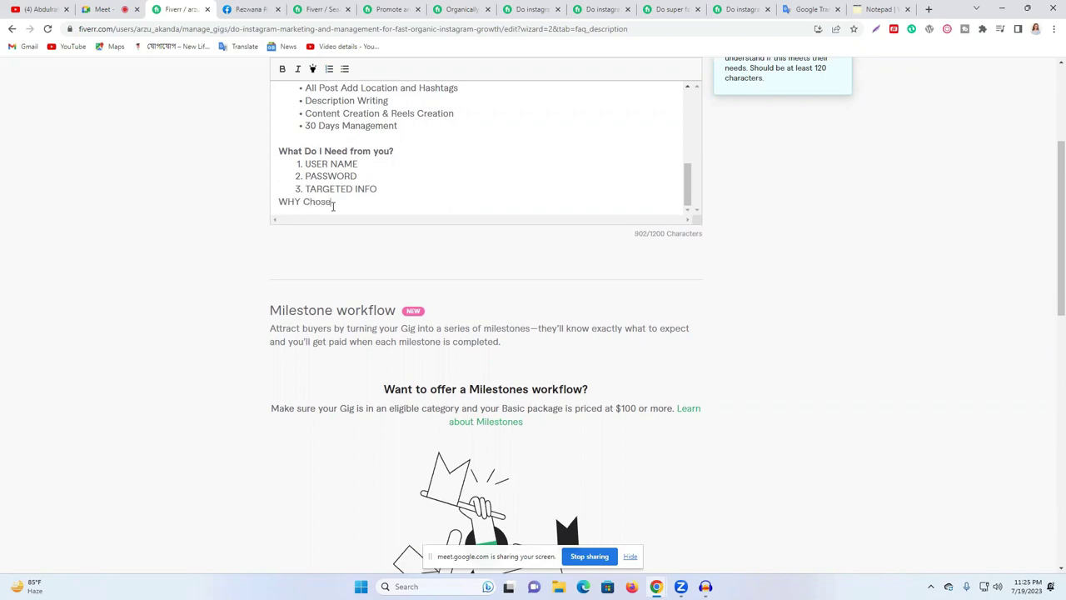
double_click(316, 205)
text(Hire M)
text(e)
text(?)
Step: Change "WHY" to "Why" in the hiring heading and insert a blank line above it
double_click(283, 201)
click(282, 201)
triple_click(295, 200)
click(300, 199)
key(BackSpace)
key(BackSpace)
text(hy)
key(Return)
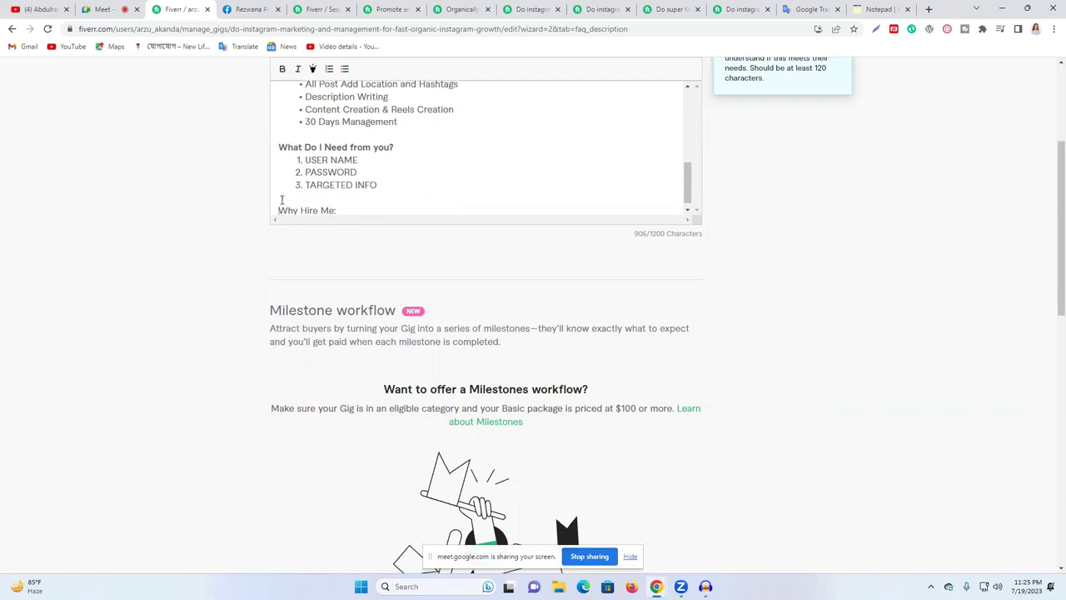
scroll(350, 206, down, 1)
Step: Start a bulleted list under "Why Hire Me:" with "On -Time Delivery" as the first bullet
key(Return)
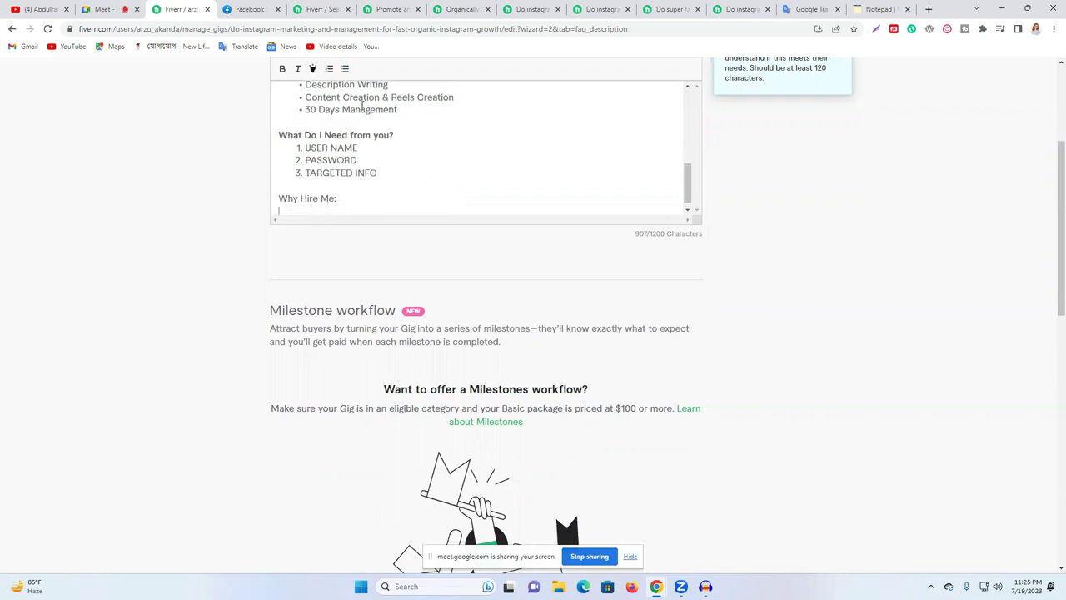
click(344, 68)
text(On -T)
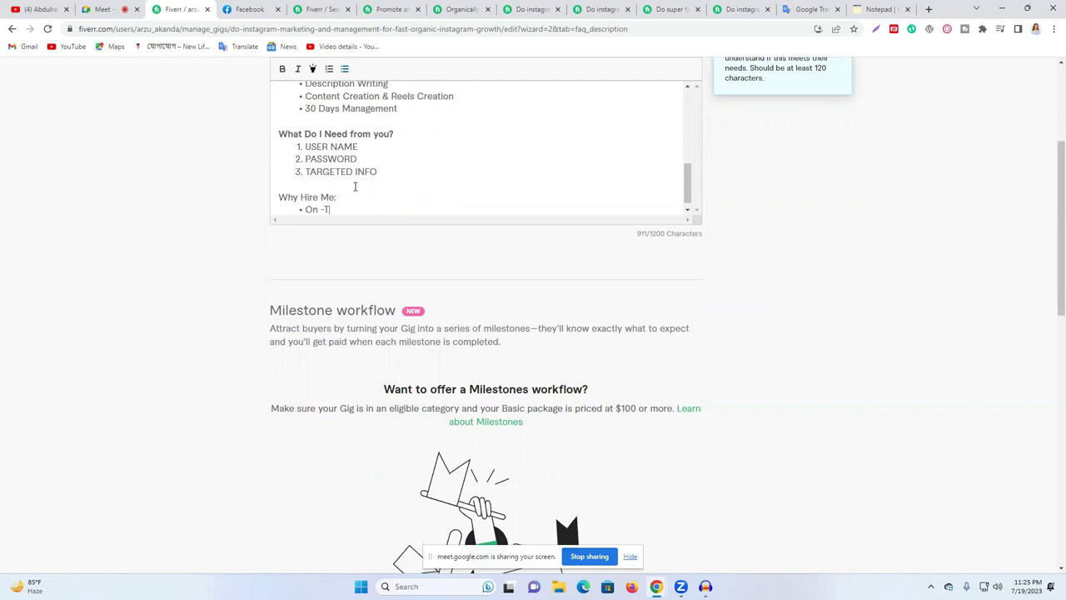
text(ime Delivery)
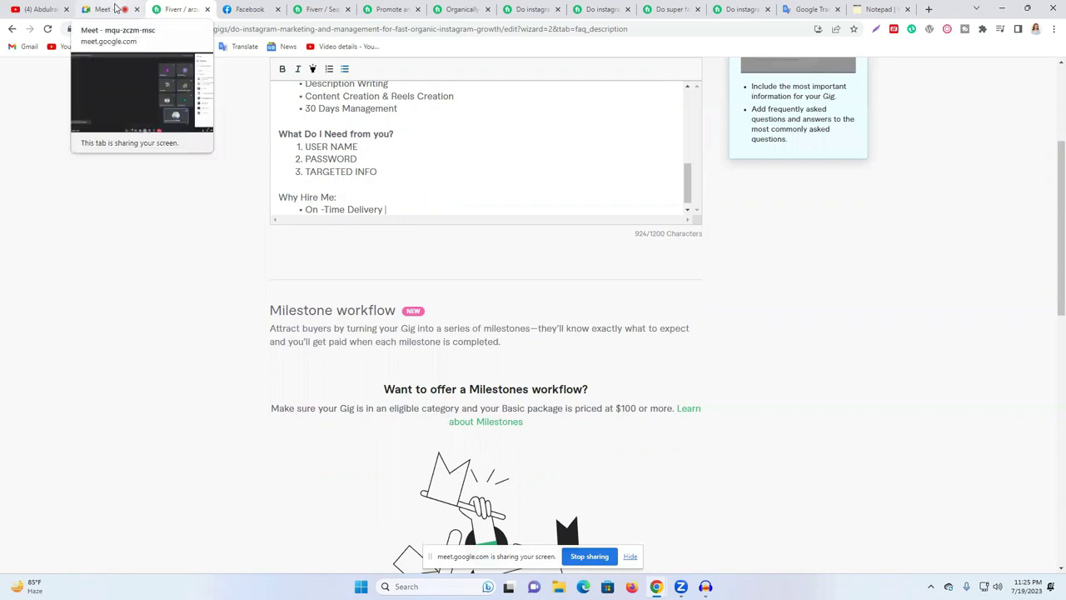
Step: Switch to Facebook, close the contact's open chat window, and return to the gig editor
click(247, 5)
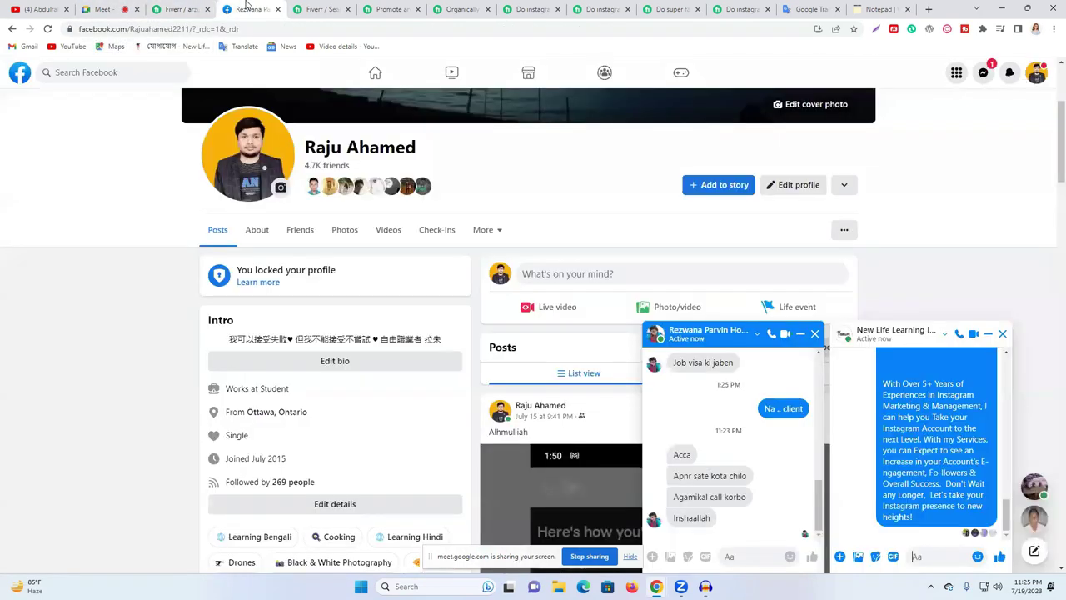
click(814, 334)
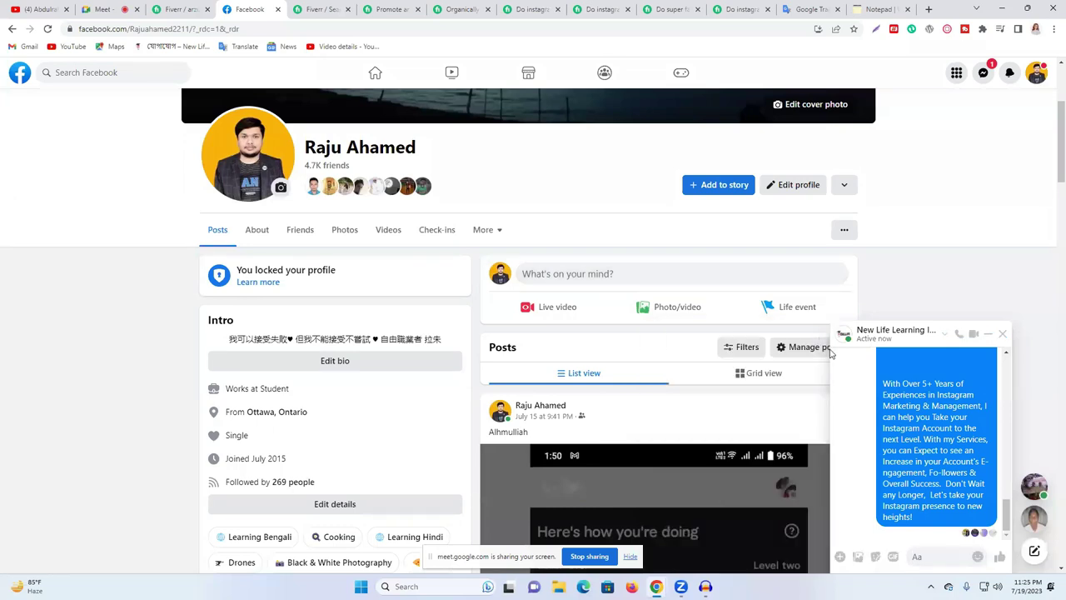
scroll(924, 416, up, 3)
scroll(929, 414, down, 3)
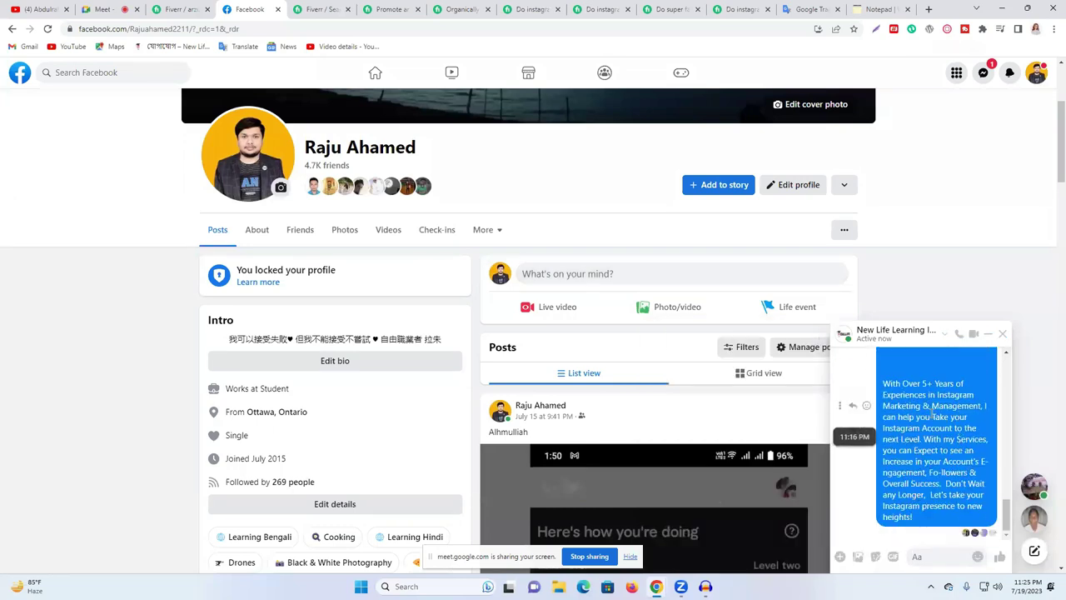
click(390, 9)
click(321, 9)
click(192, 5)
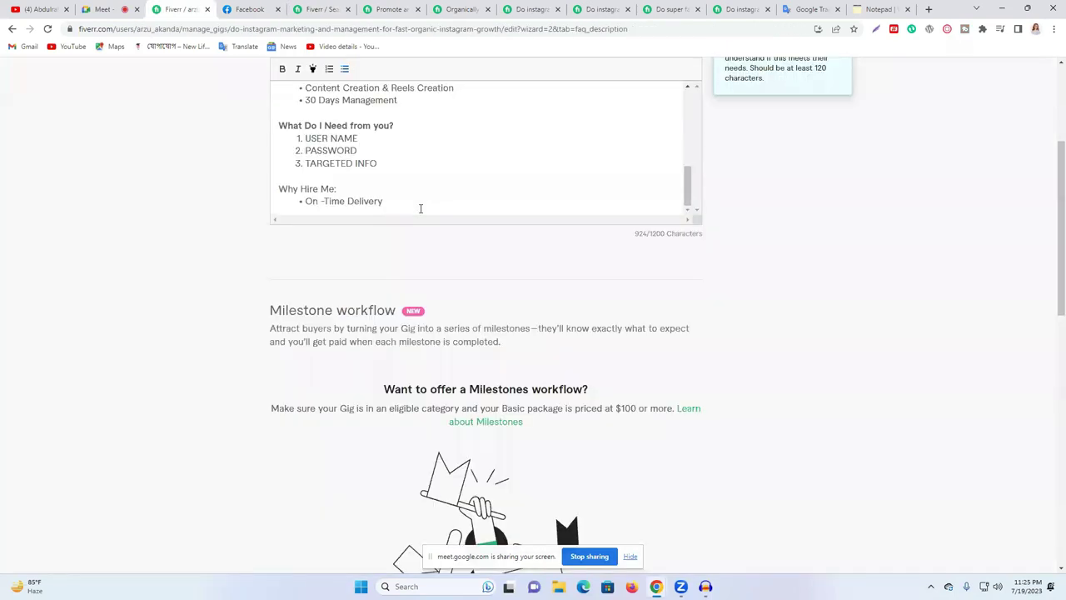
Step: Add the bullet "Manually Work" under "On -Time Delivery", correcting the misspelled first word
key(Return)
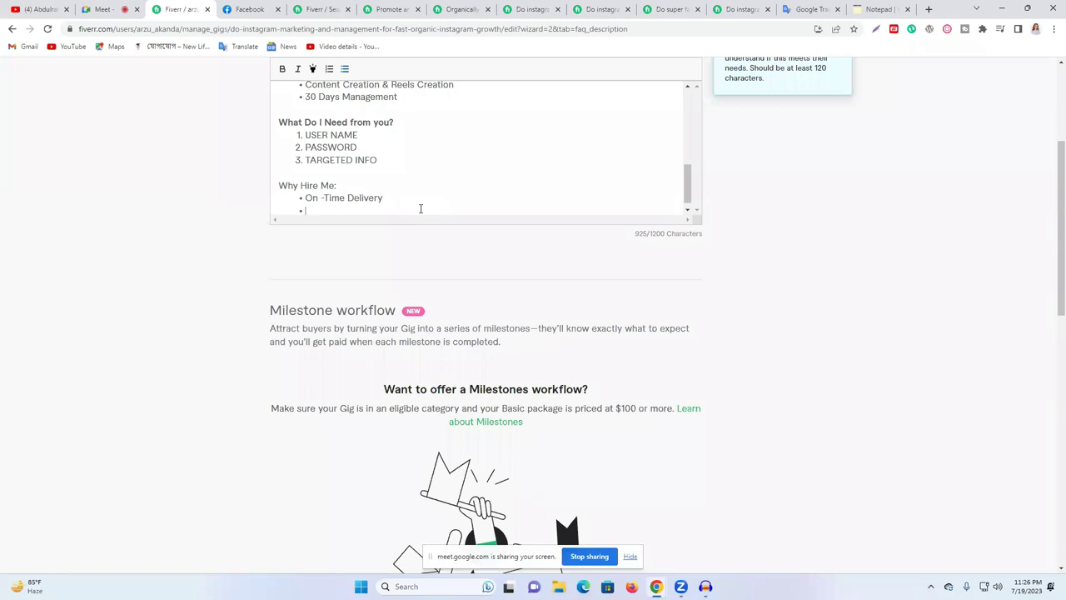
text(Manuaaly)
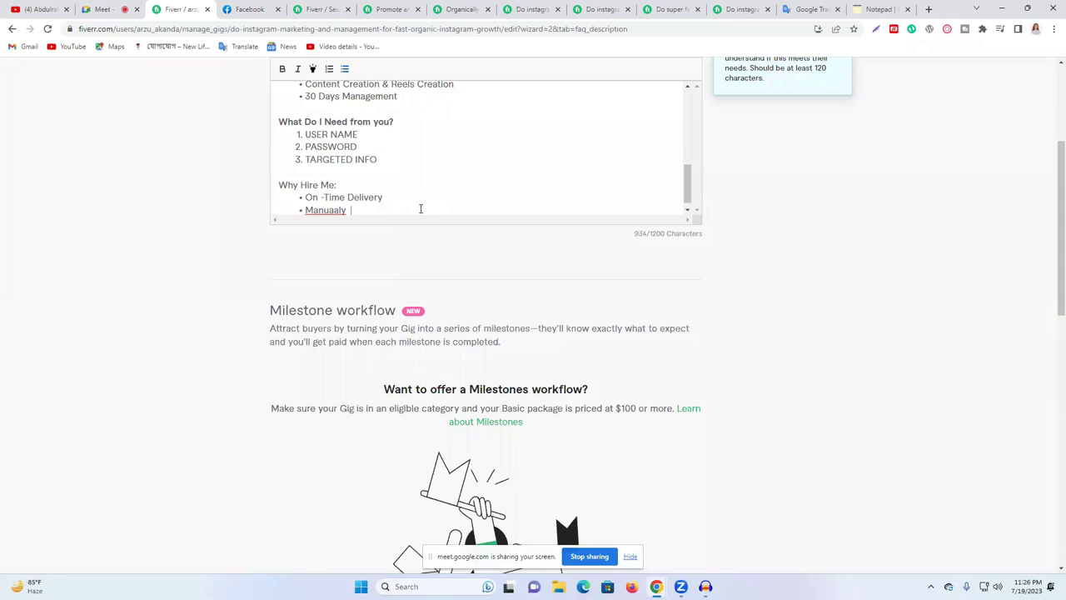
right_click(320, 212)
click(337, 223)
text(Work)
Step: Add the bullet "24/7 Hours Free Zoom Support" to the "Why Hire Me:" list, correcting the spelling of "Hours"
key(Return)
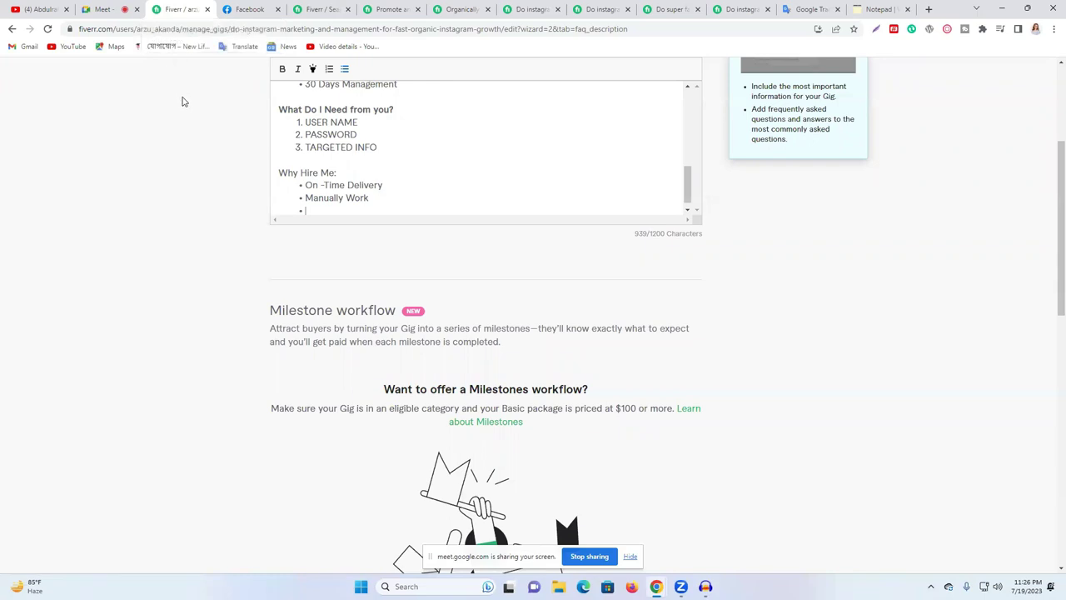
text(2)
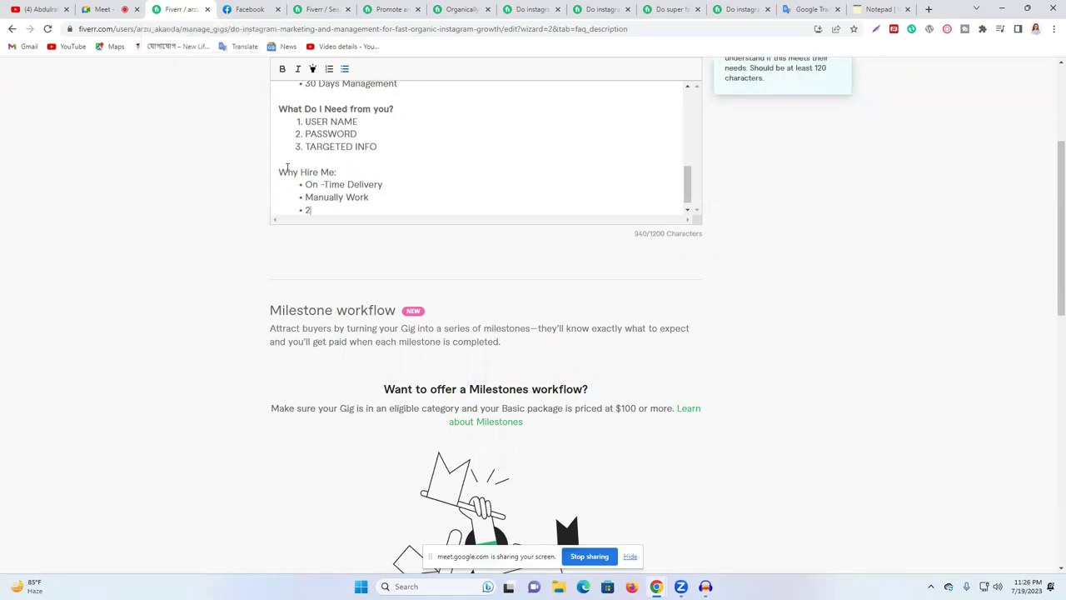
text(4/7 Hourese)
right_click(346, 213)
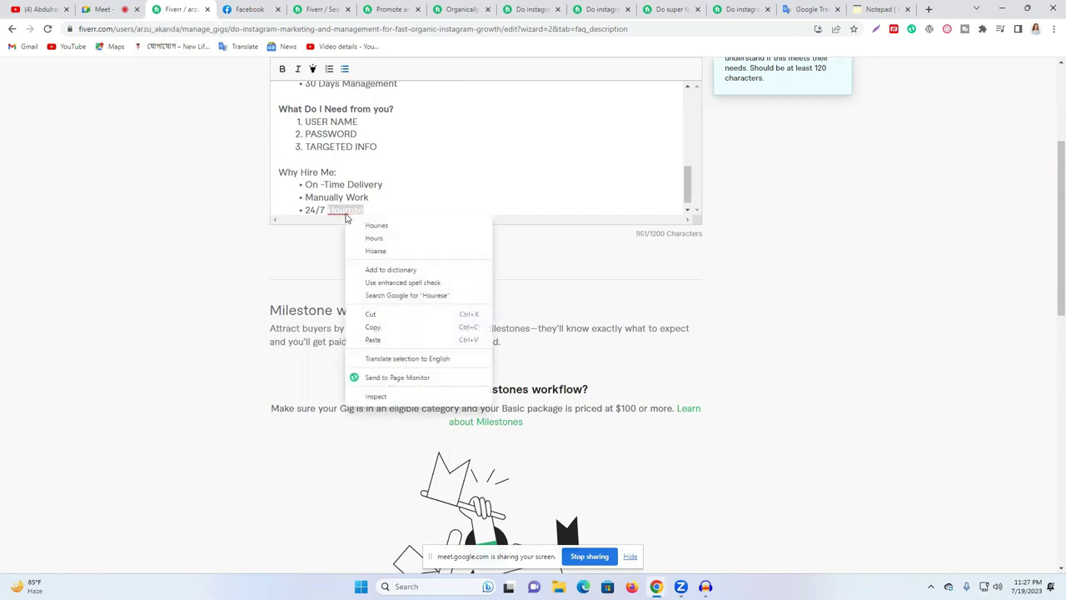
click(371, 237)
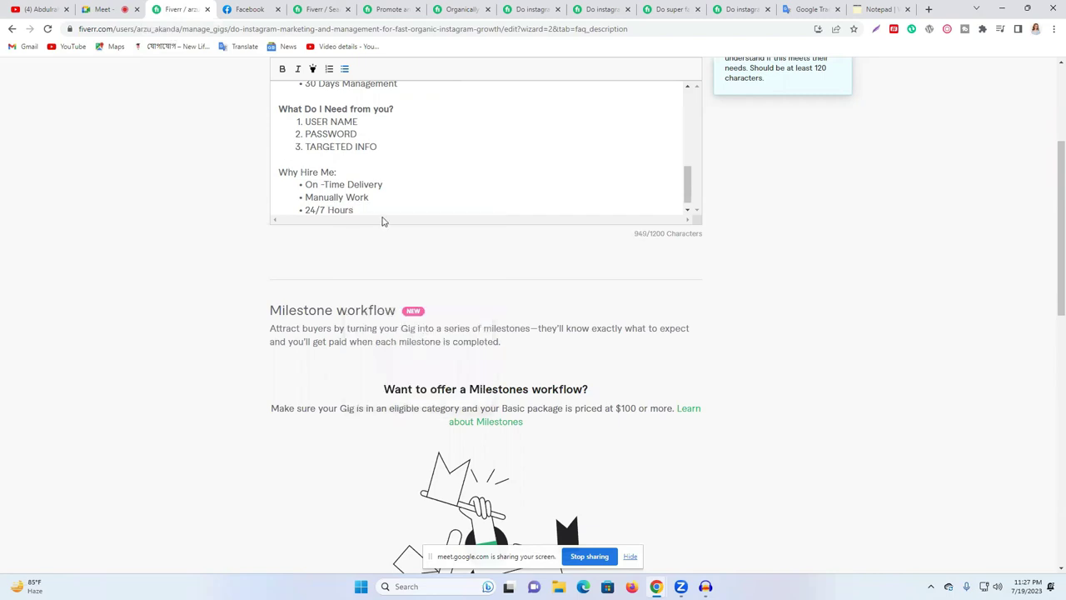
text(Free Zoom Support)
Step: Respell "Zoom" as "Z00M" in the 24/7 support bullet, using zeros in place of the letters o
drag(393, 210, 384, 211)
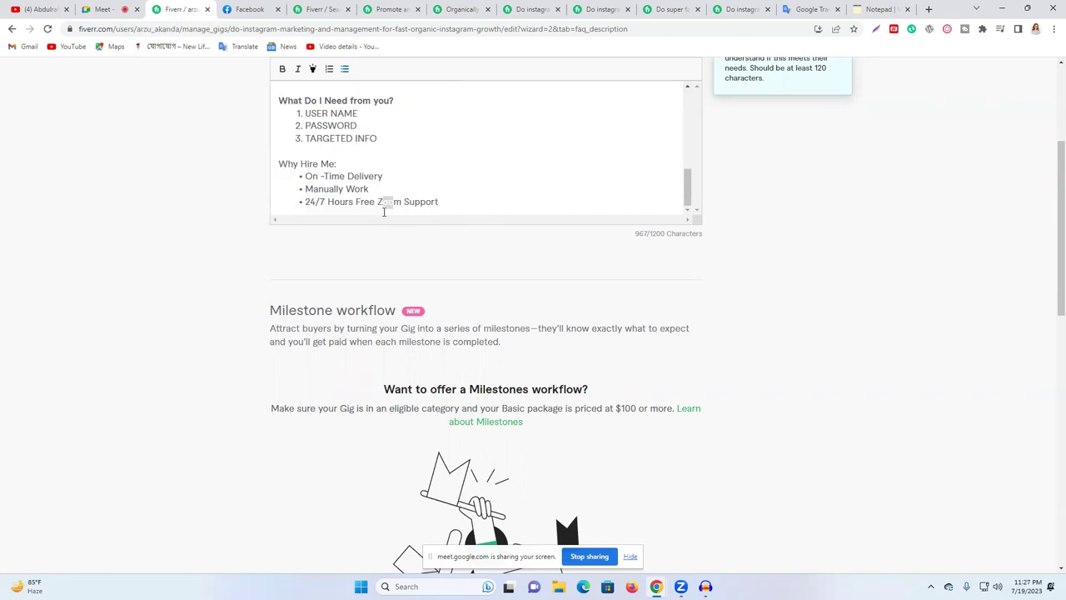
text(0)
key(BackSpace)
key(BackSpace)
text(00)
drag(401, 201, 393, 203)
text(M)
click(442, 201)
Step: Add the bullet "No Bot - No Fake Follower" under the Z00M support bullet
key(Return)
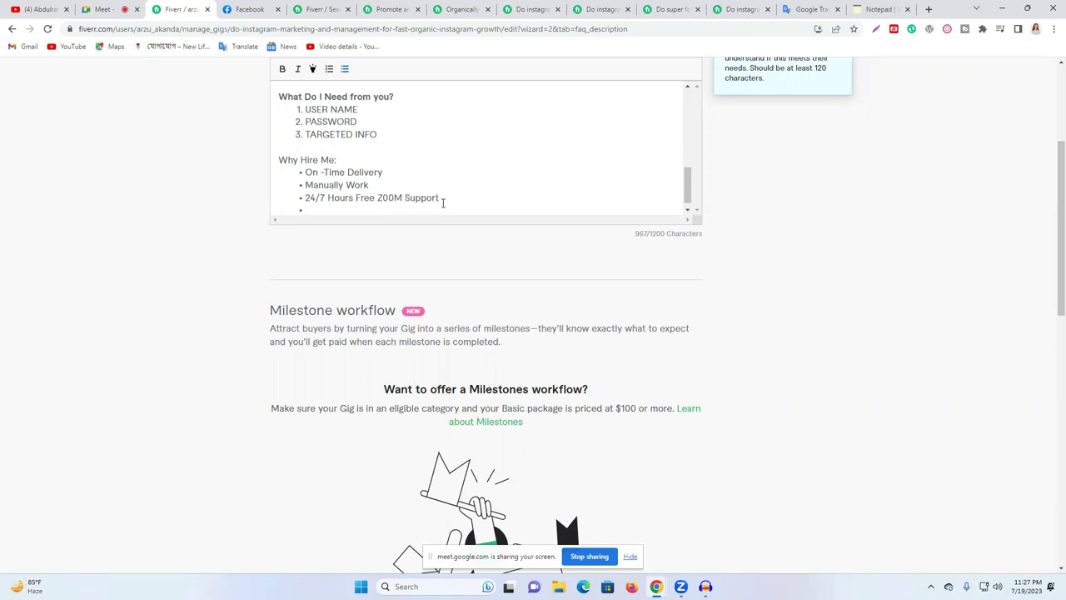
text(No Bot )
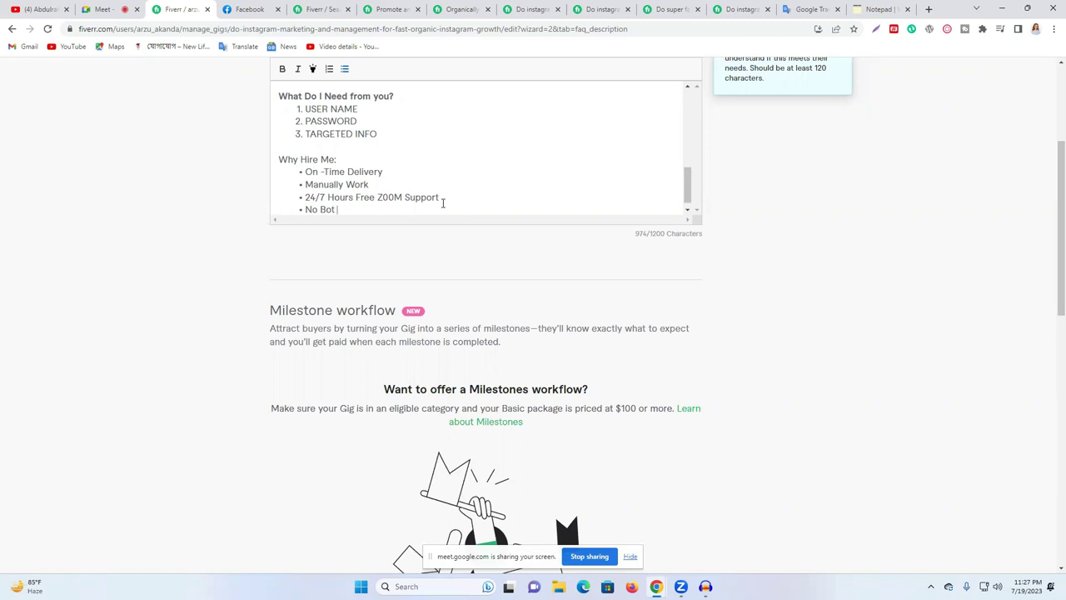
text(- No Fake Follower)
key(Return)
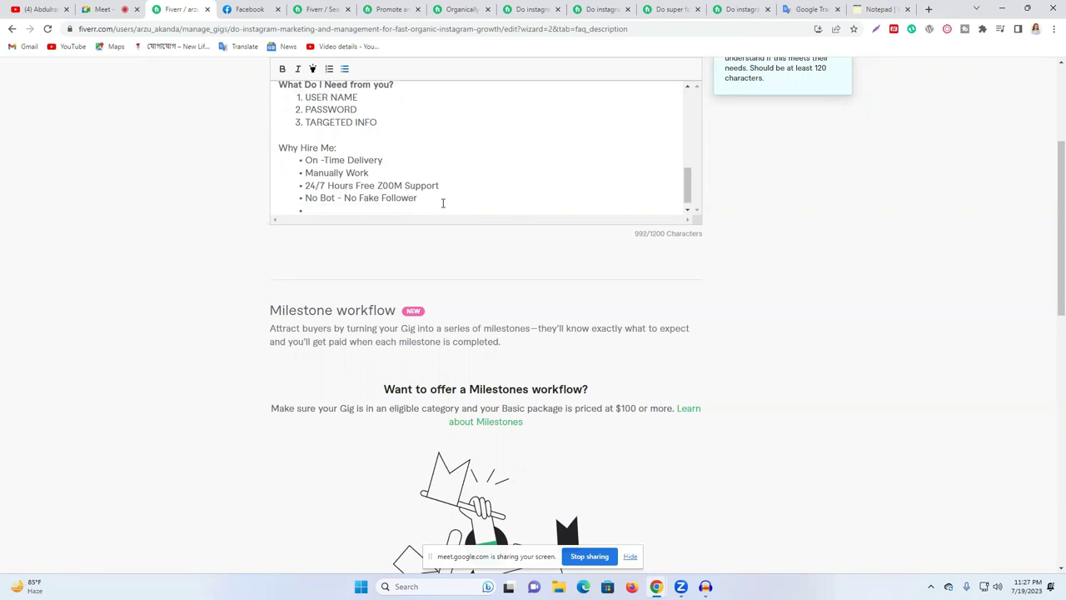
Step: Add the bullet "Your Satisfaction is my Goal", correcting the spelling of "Satisfaction", and end the bulleted list
text(Yo)
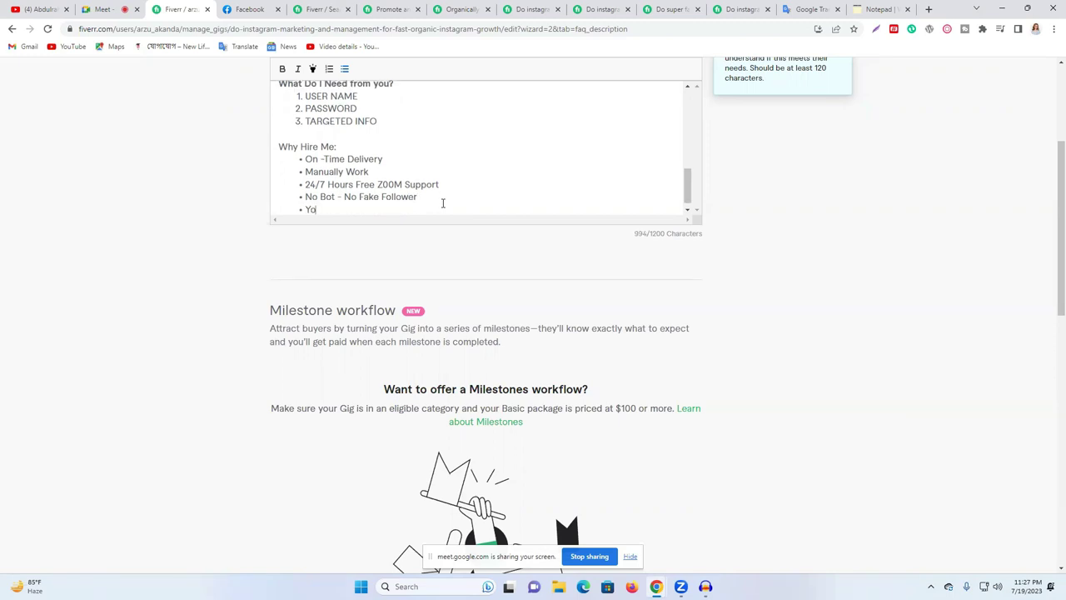
text(ur Satisfation)
right_click(364, 209)
click(409, 220)
text(is my Goal)
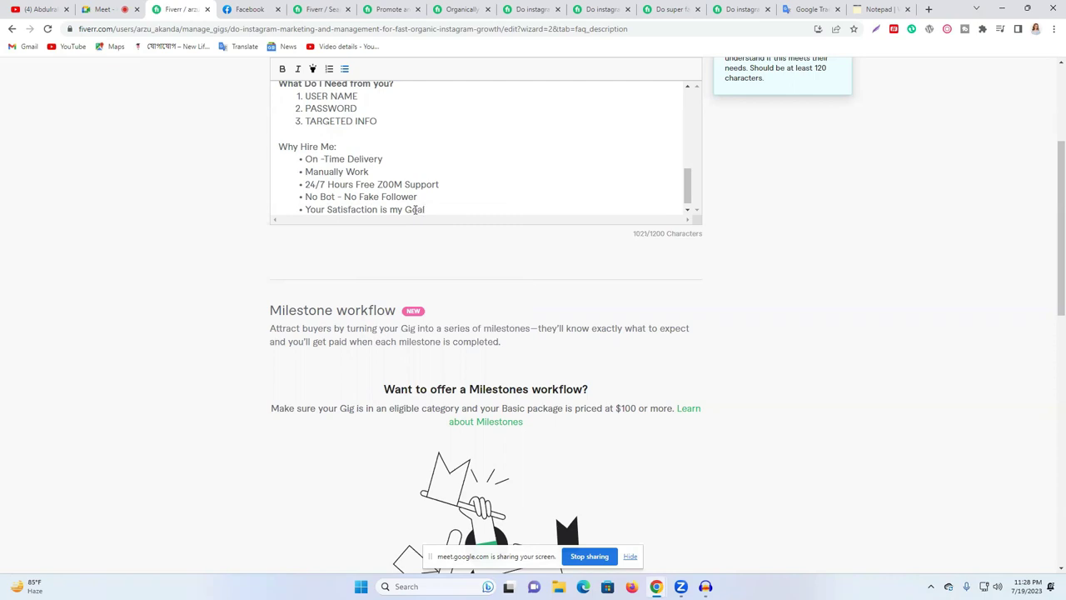
key(Return)
key(Return)
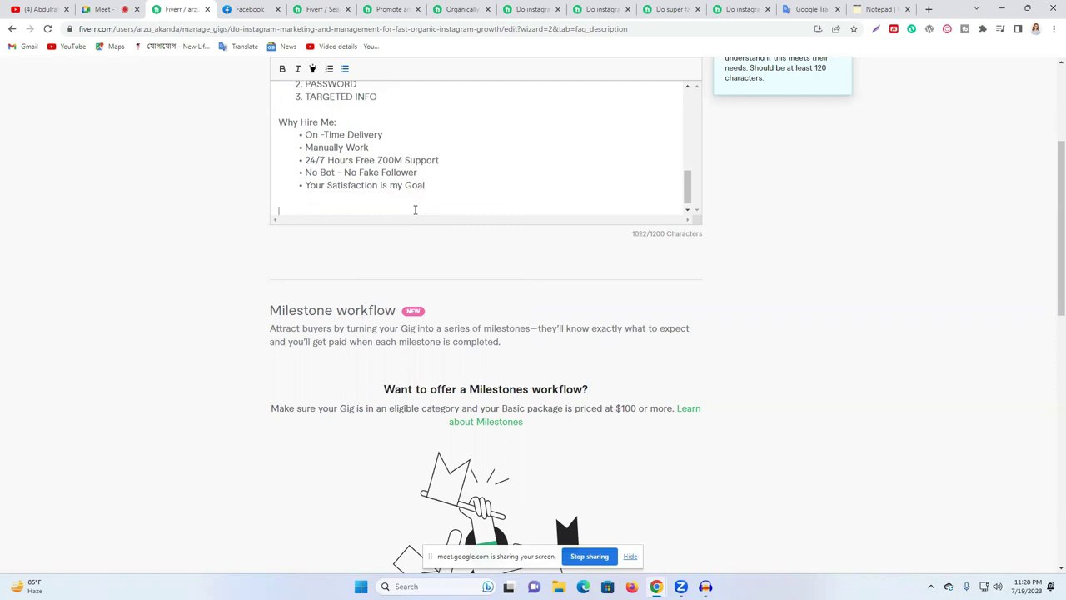
Step: Start a closing line below the list reading "Always provide High Quality Services &", correcting the spelling of "Quality" and "Services"
drag(433, 185, 358, 148)
click(329, 198)
text(Al)
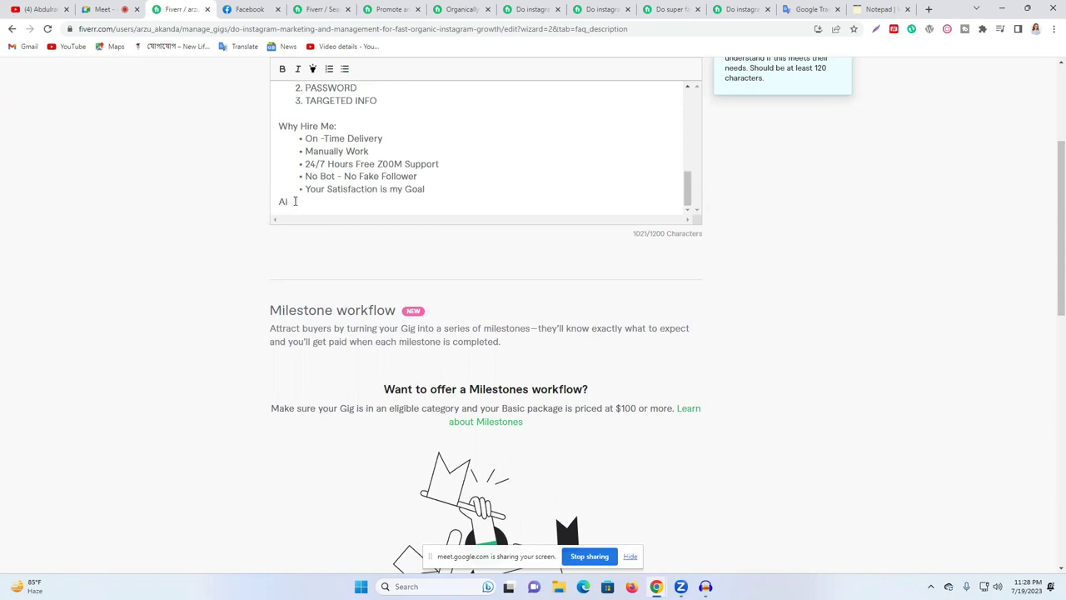
key(BackSpace)
text(lways provide High Qulitey)
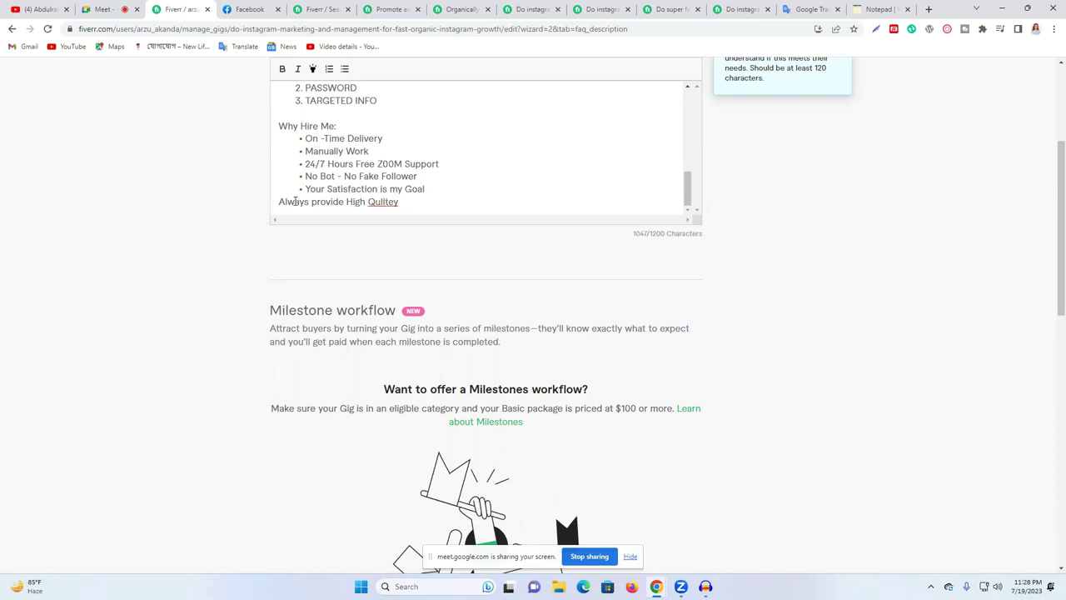
right_click(376, 202)
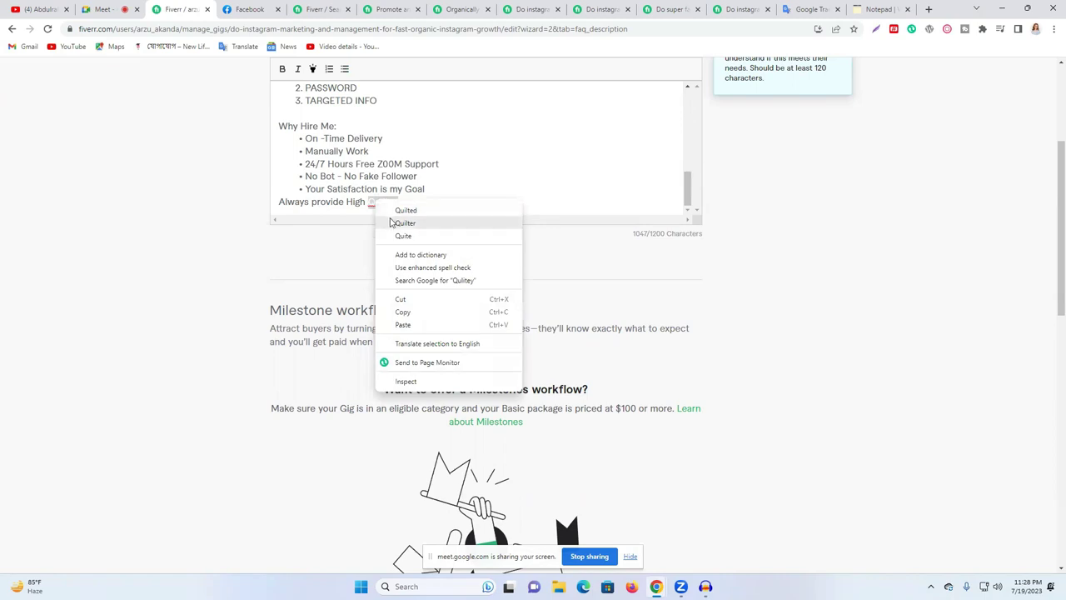
click(391, 210)
key(BackSpace)
key(BackSpace)
key(BackSpace)
key(BackSpace)
key(BackSpace)
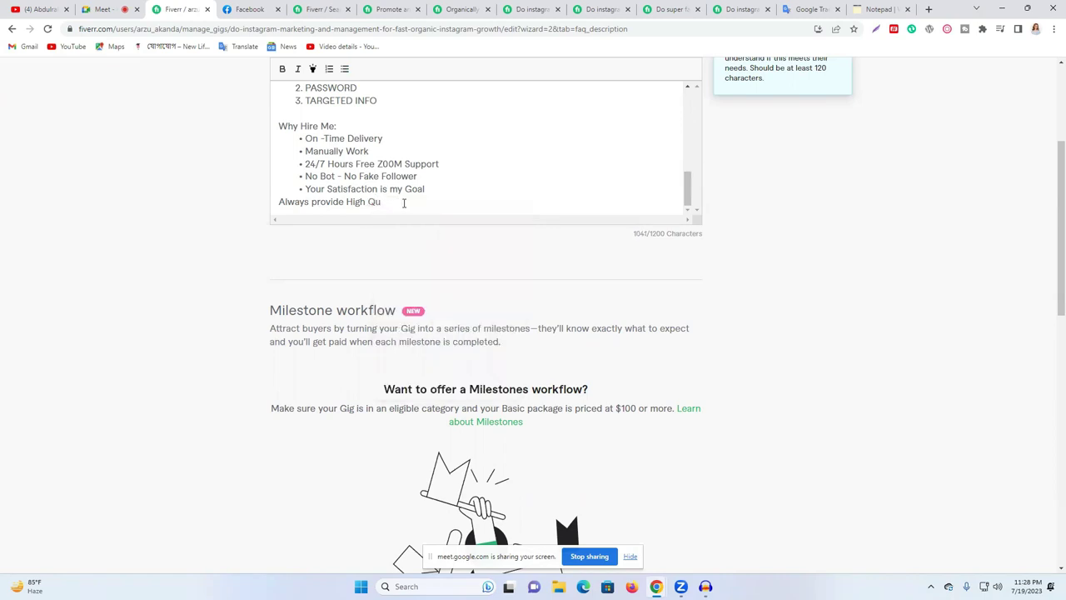
text(ality Servies)
right_click(428, 205)
click(443, 217)
text(&)
Step: Complete the closing line with "I hope you enjoy working with me thanks", correcting "enjoy" and "thanks"
click(439, 203)
text(hope you in)
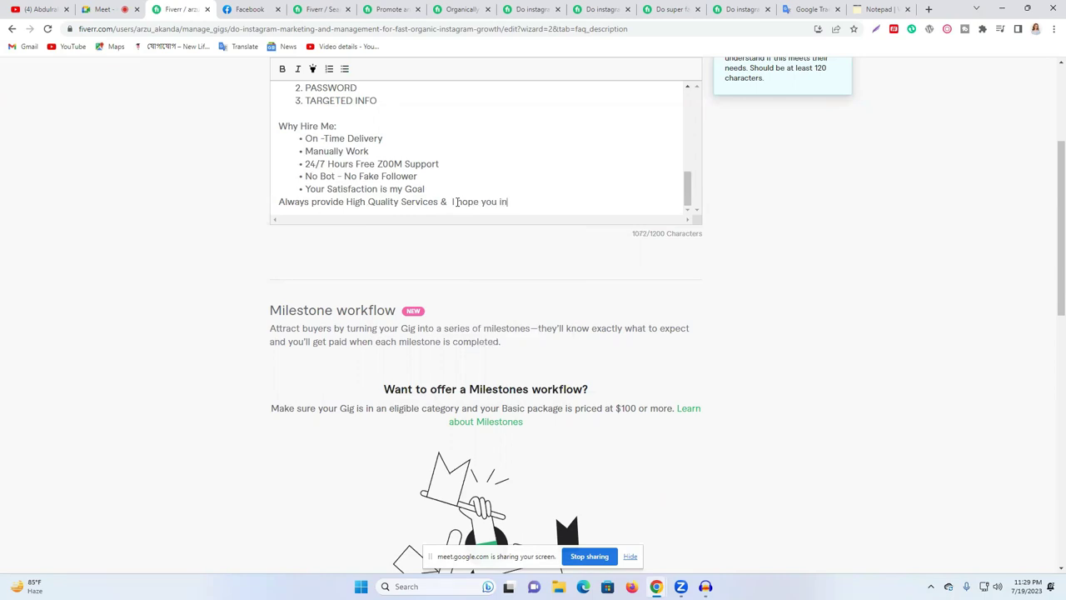
text(joy working wirtth me thanmks)
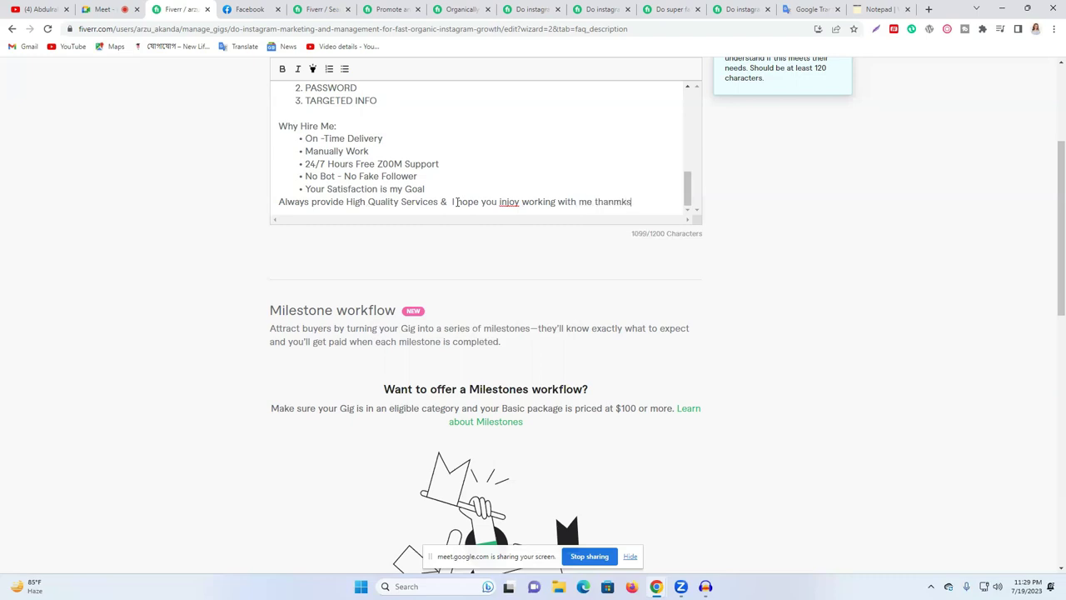
right_click(507, 205)
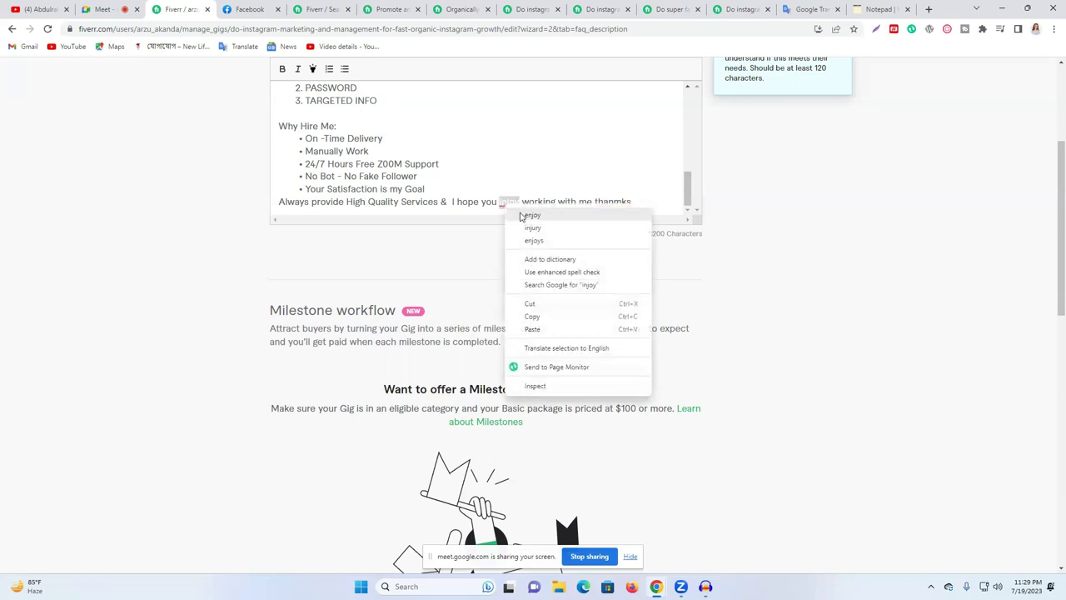
click(521, 214)
triple_click(505, 206)
right_click(615, 205)
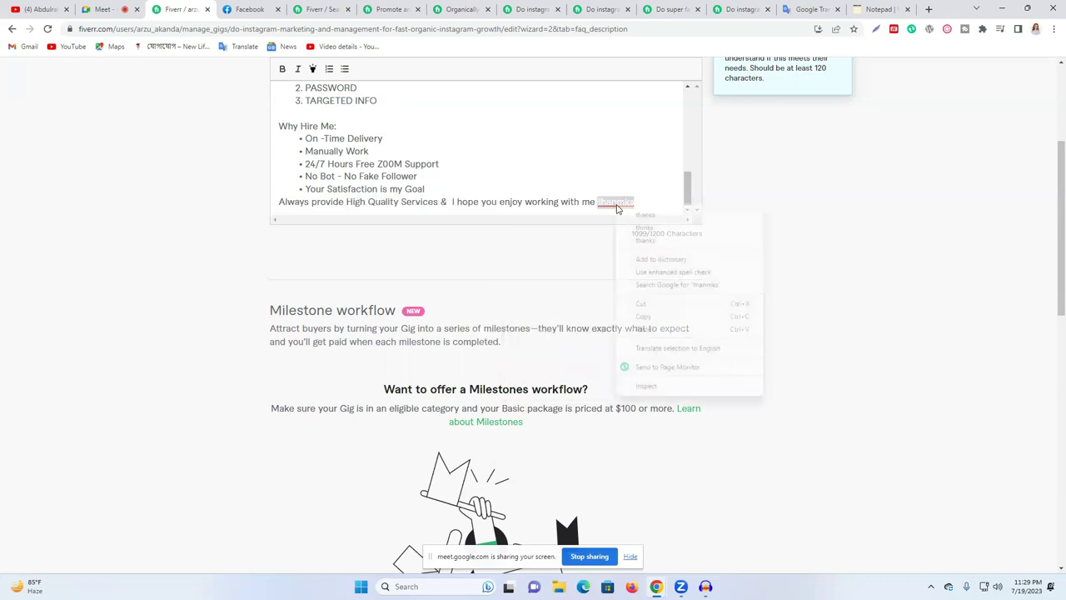
click(657, 215)
Step: Copy the closing line into Google Translate to check its Bengali meaning, and return to the gig editor
triple_click(588, 206)
key(ctrl+c)
click(808, 9)
click(514, 163)
key(ctrl+v)
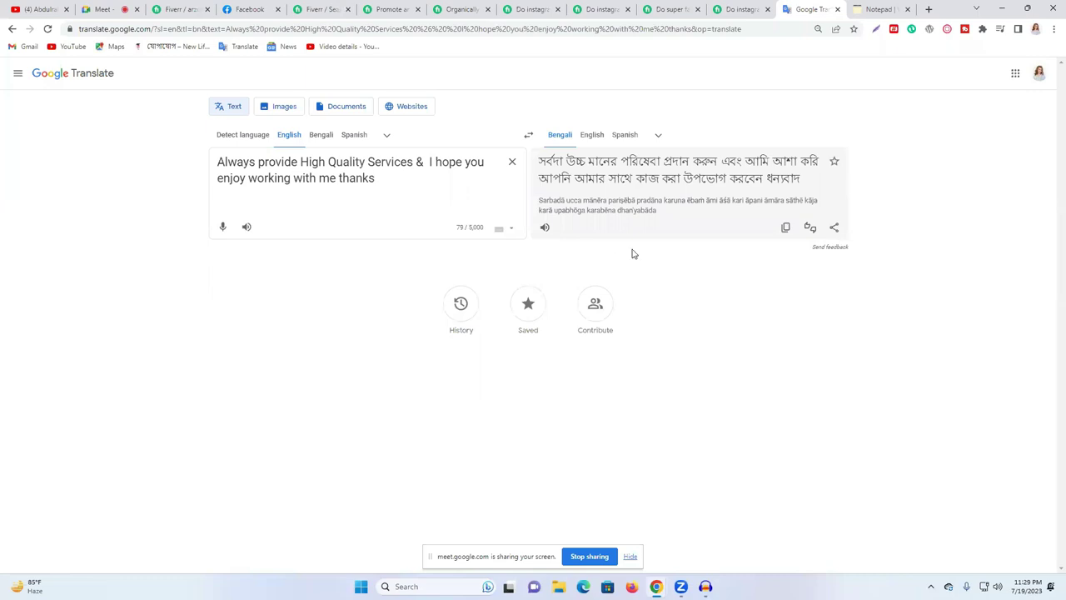
key(ctrl+a)
click(571, 214)
click(179, 9)
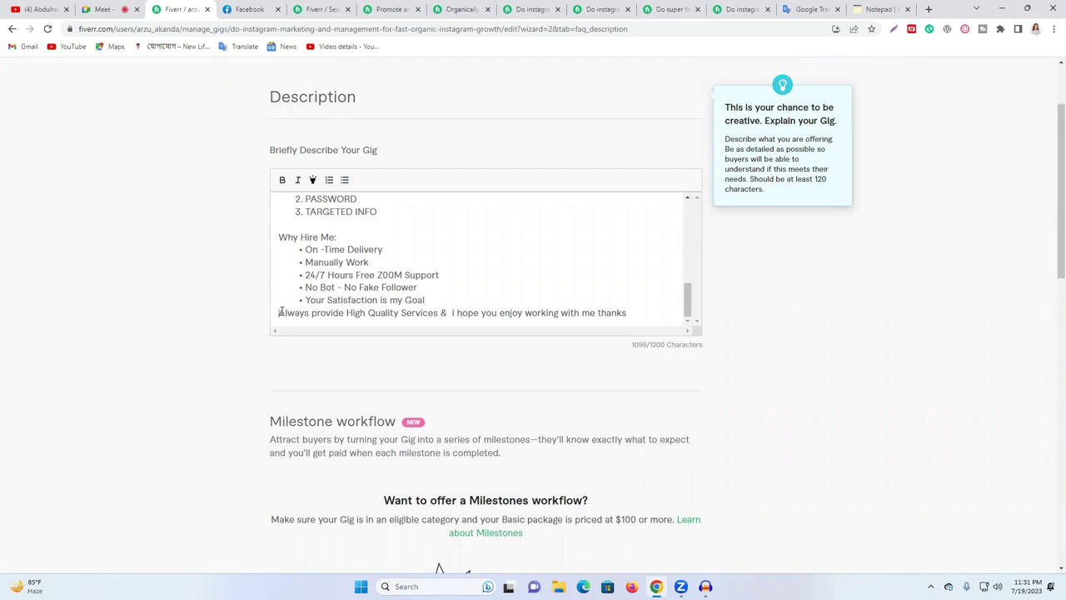
Step: Insert a blank line above the closing line, and make both that line and the "Why Hire Me:" heading bold and highlighted
triple_click(481, 321)
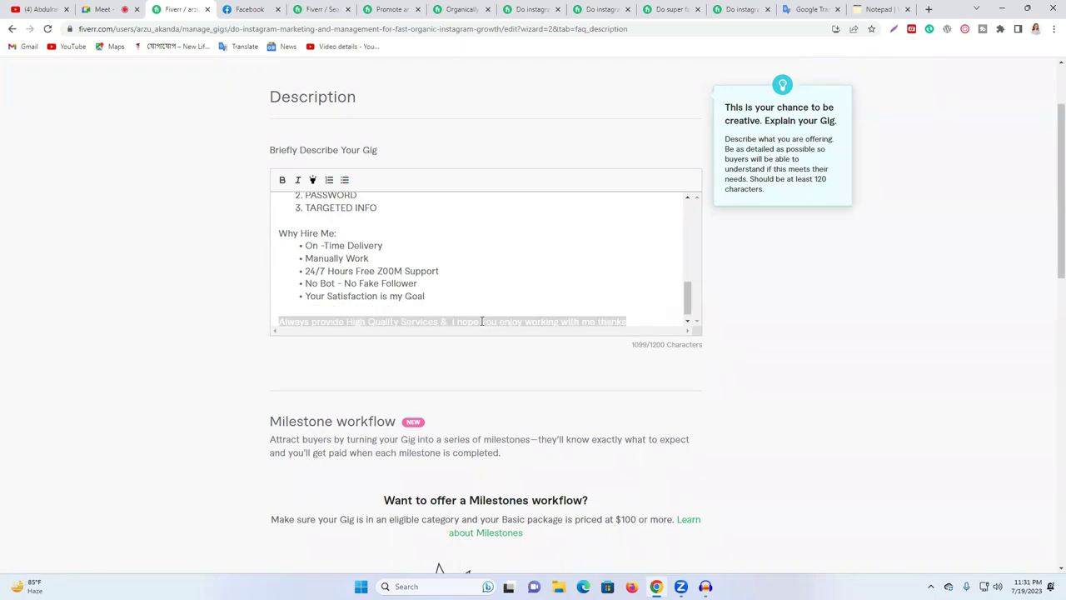
scroll(781, 383, up, 1)
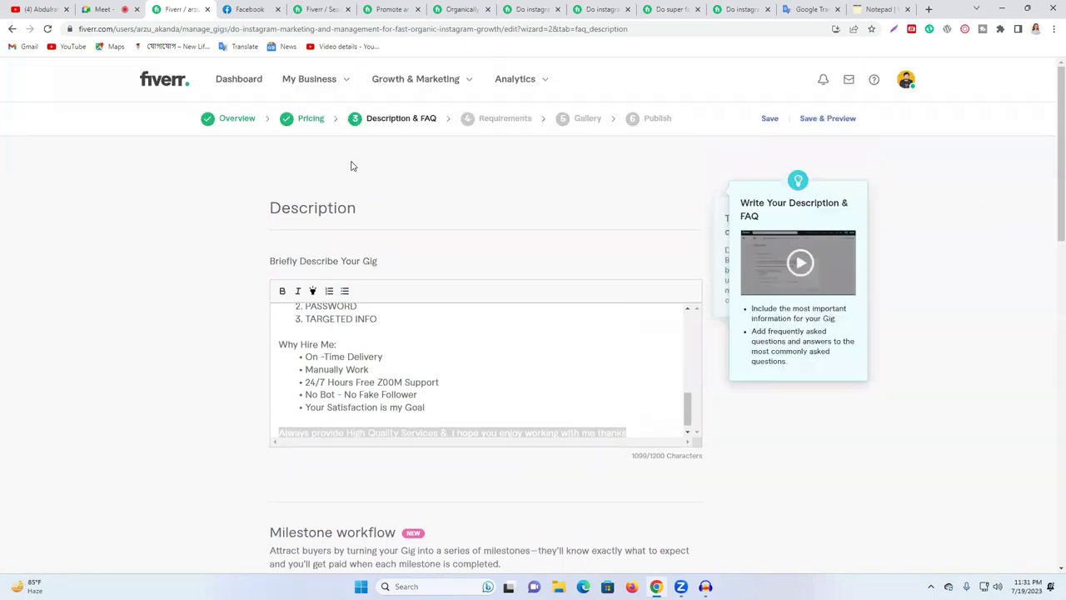
click(297, 293)
click(499, 401)
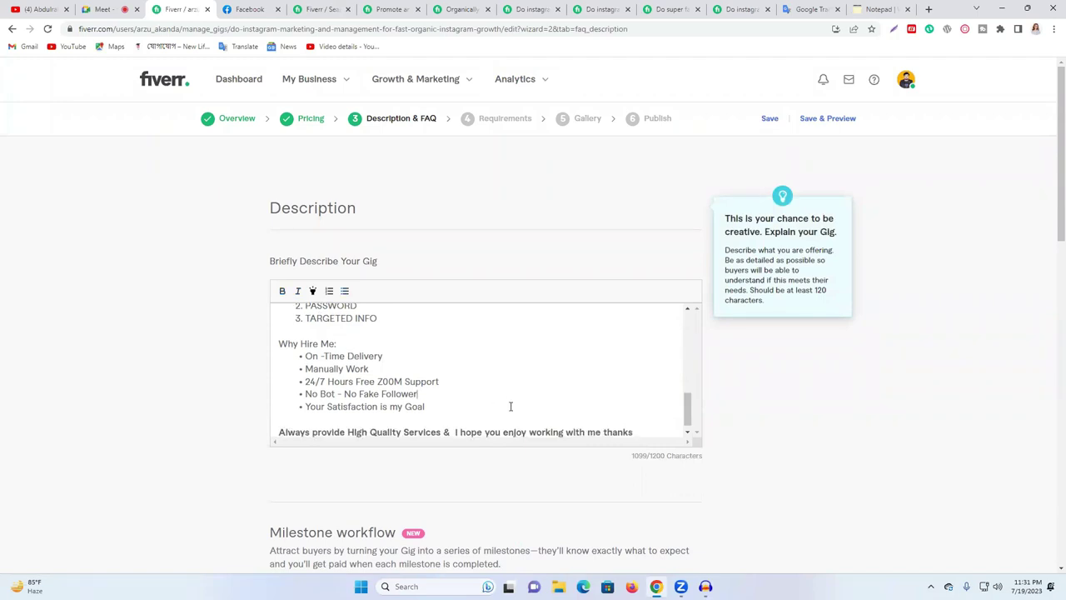
scroll(475, 413, down, 1)
triple_click(443, 424)
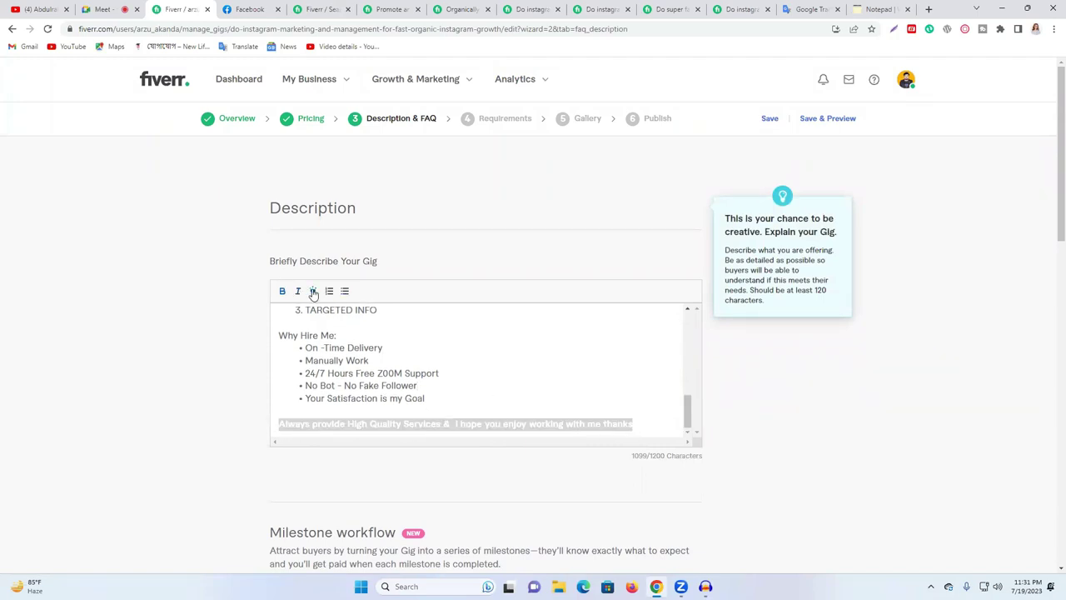
triple_click(307, 338)
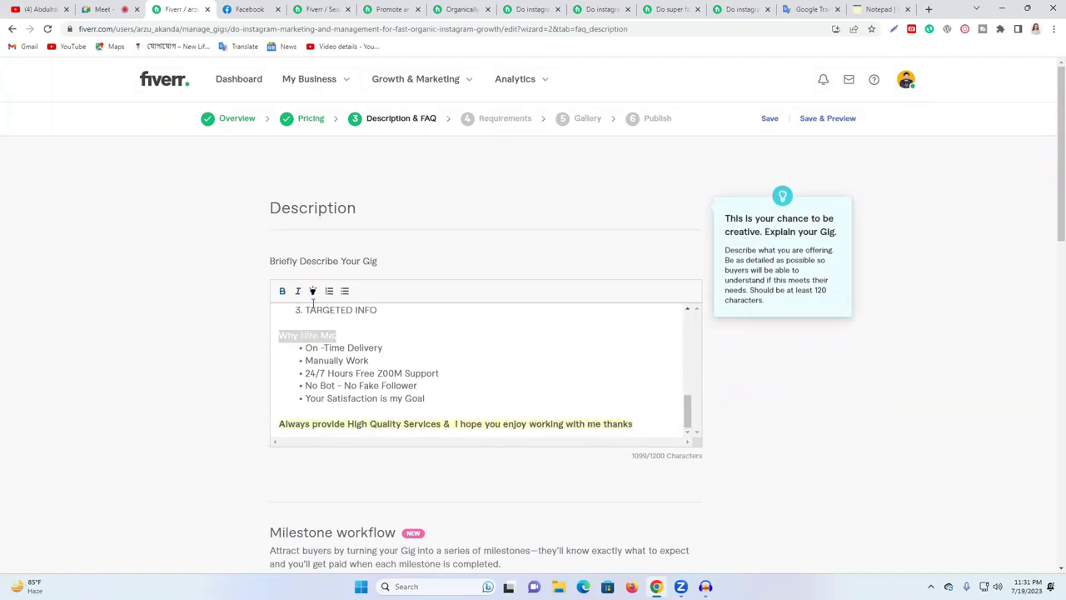
click(282, 292)
Step: Copy the whole gig description and send it to the New Life Learning group chat on Facebook
scroll(476, 364, up, 10)
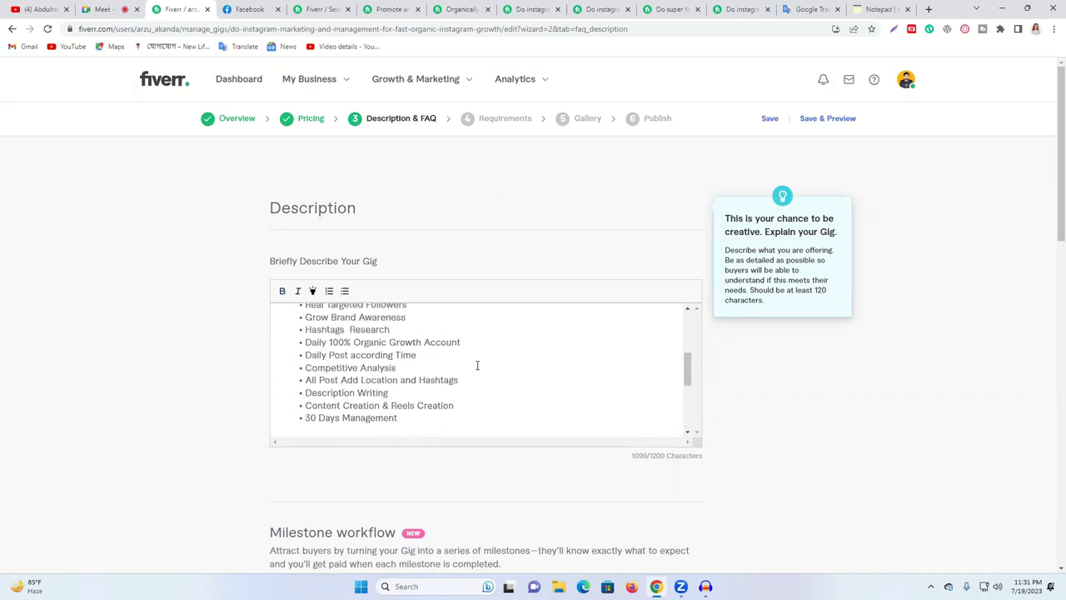
drag(336, 317, 646, 420)
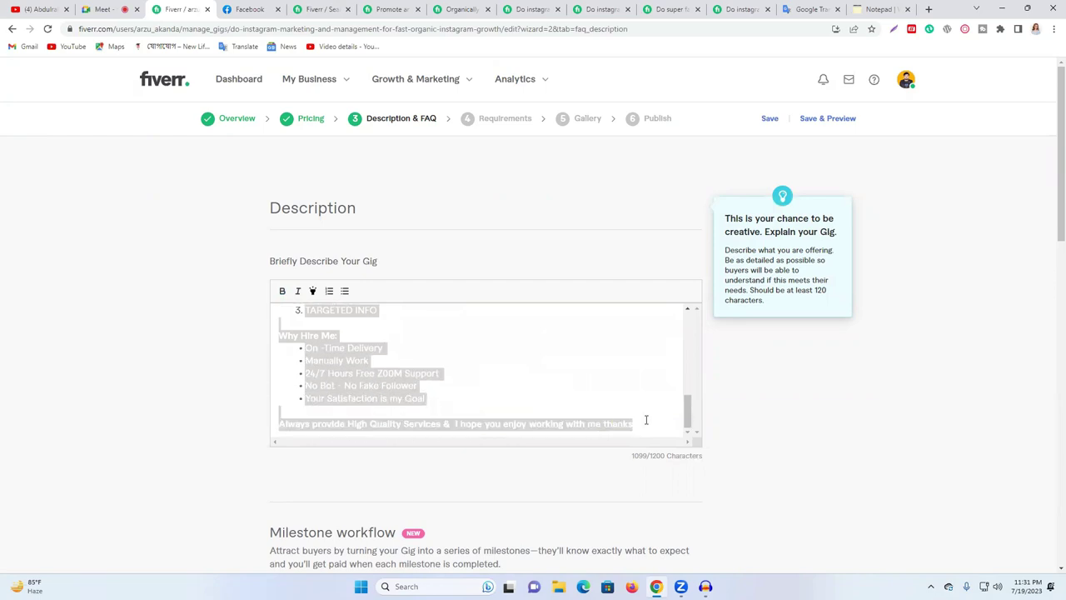
click(249, 9)
click(927, 555)
key(ctrl+v)
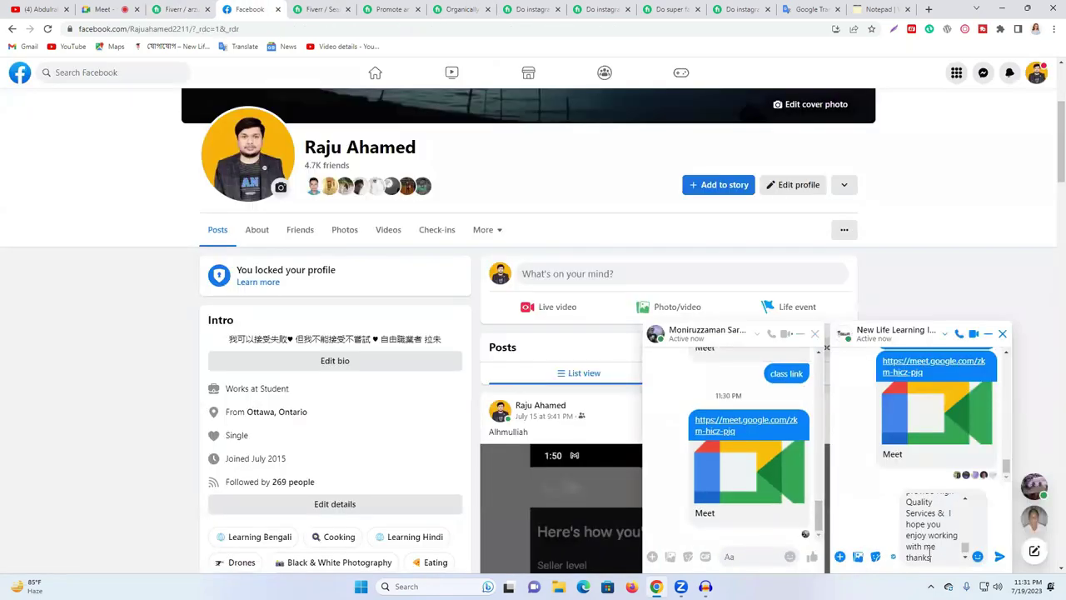
key(Return)
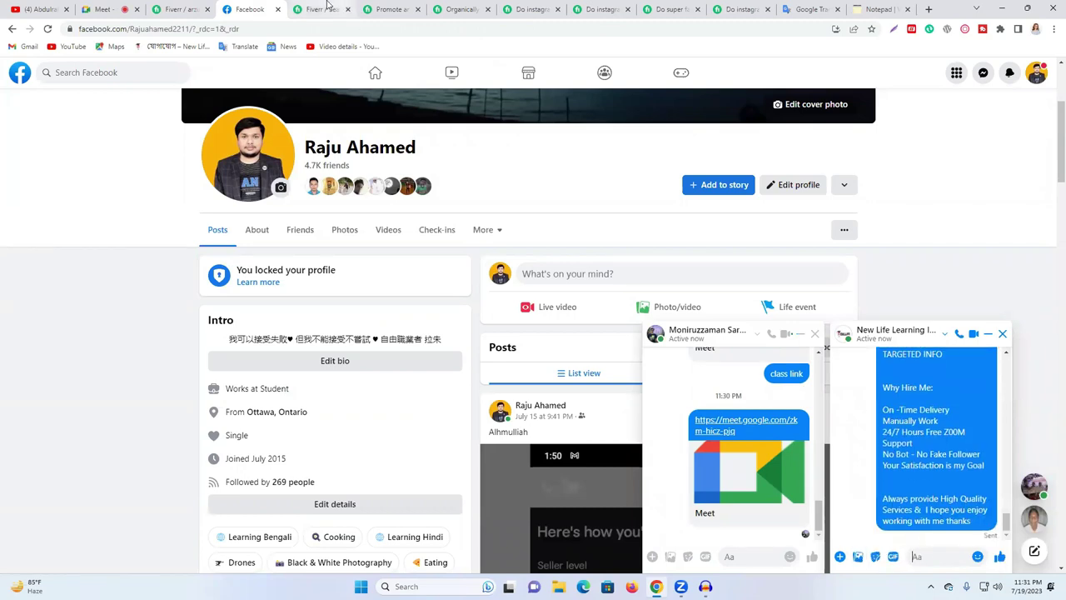
Step: Look in on the Google Meet call and return to the Fiverr gig editor
click(323, 10)
click(114, 6)
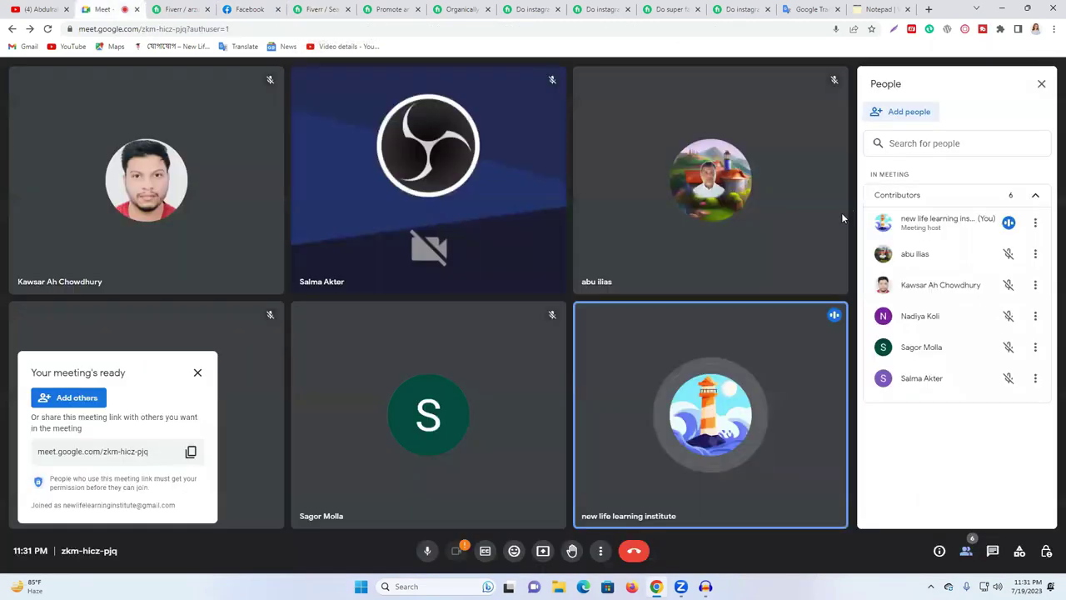
click(733, 9)
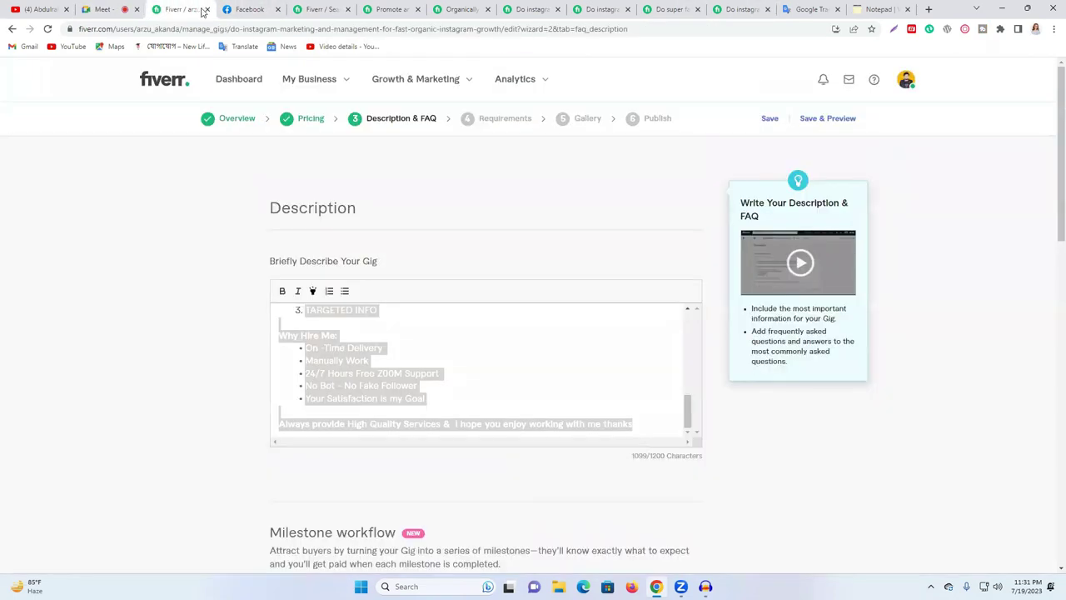
click(191, 9)
Step: Review the gig description's introduction, services list, client requirements, reasons to hire and closing line
scroll(431, 376, up, 10)
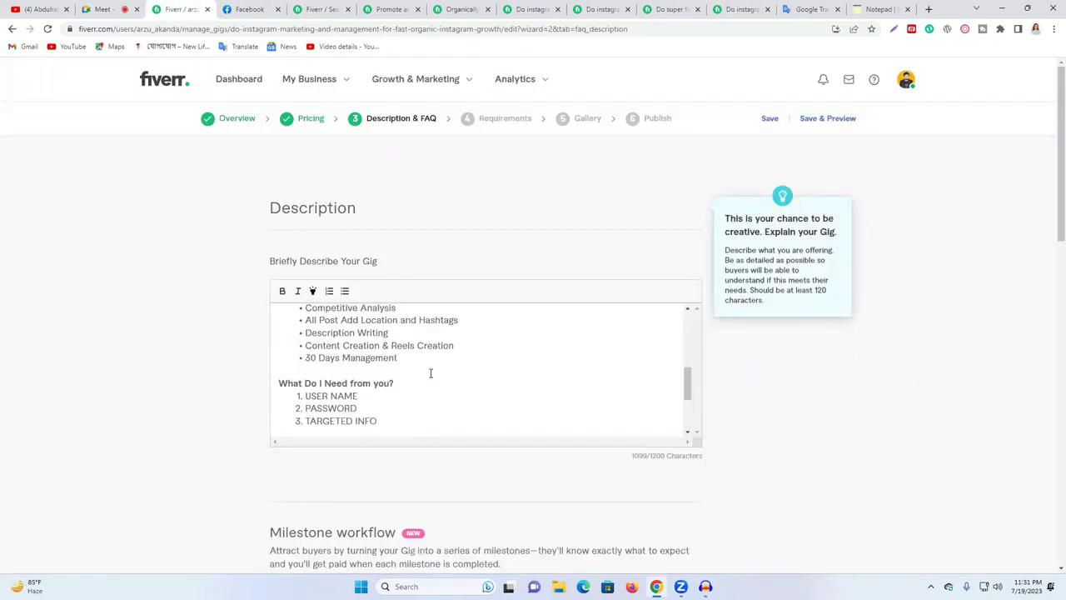
scroll(377, 375, up, 5)
drag(278, 341, 586, 404)
scroll(545, 388, down, 5)
scroll(545, 389, up, 2)
click(546, 390)
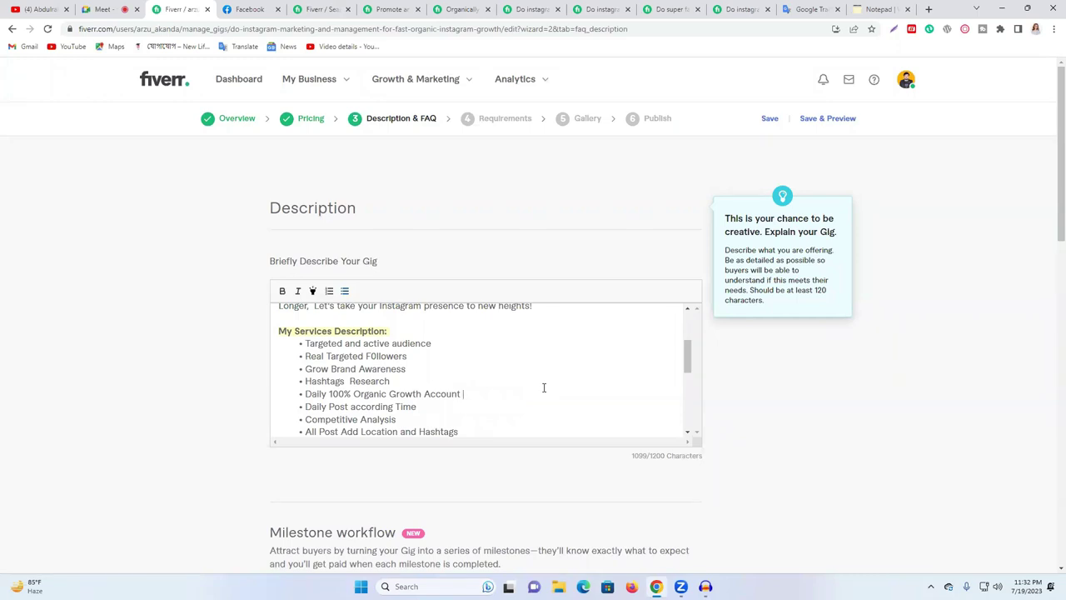
double_click(333, 344)
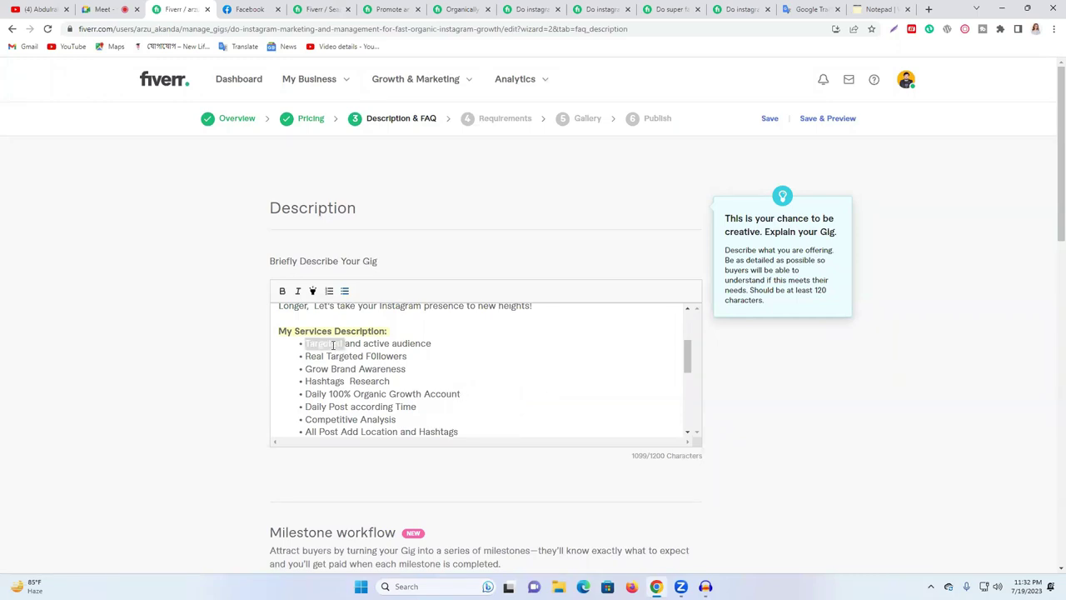
shift+click(423, 356)
scroll(324, 397, down, 3)
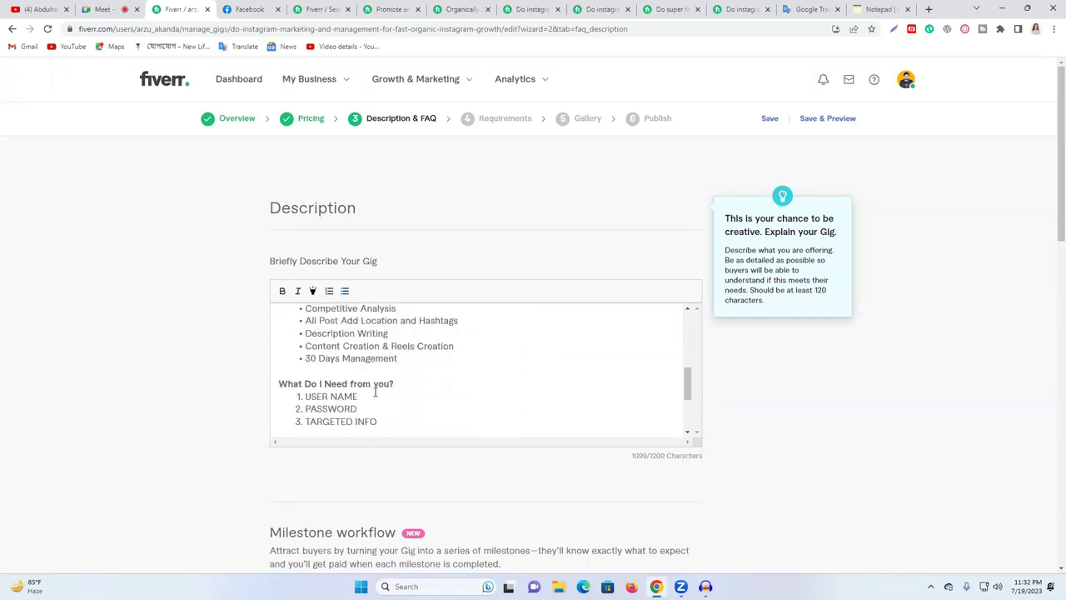
drag(324, 397, 358, 410)
scroll(318, 365, down, 3)
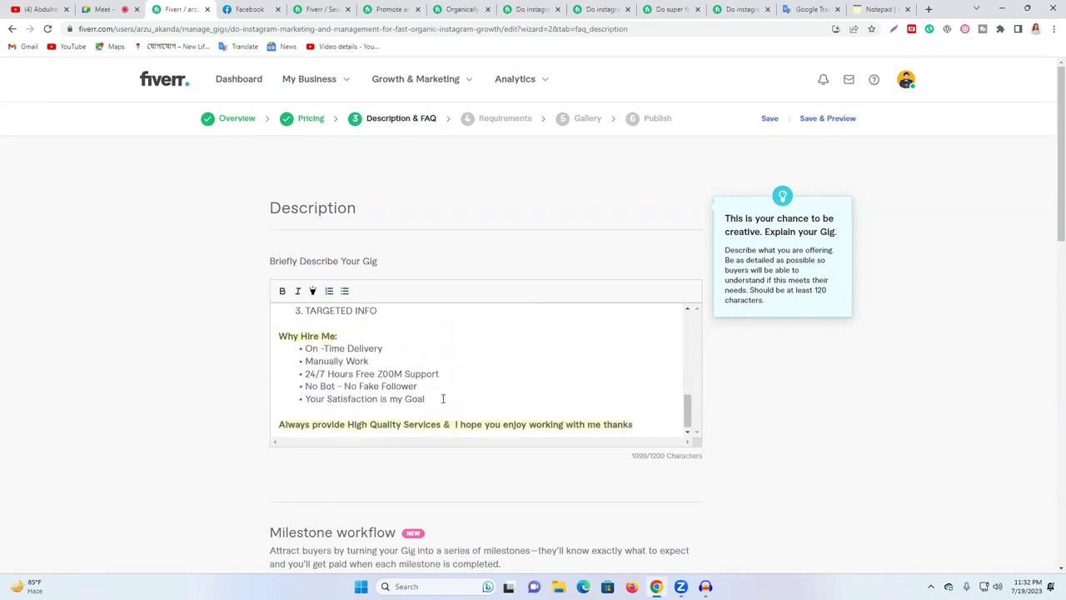
drag(305, 348, 382, 360)
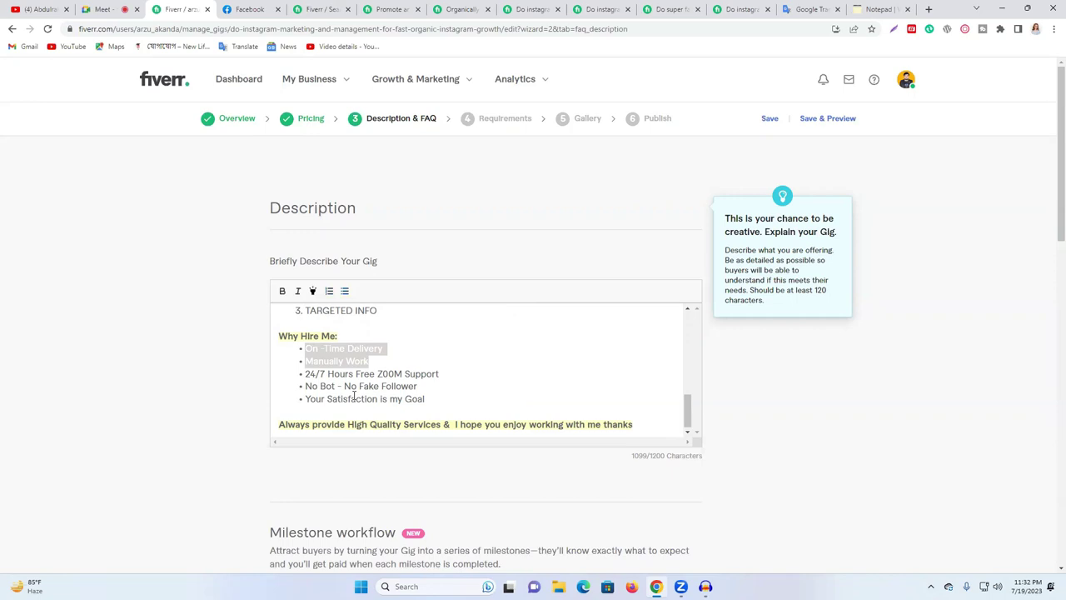
triple_click(569, 428)
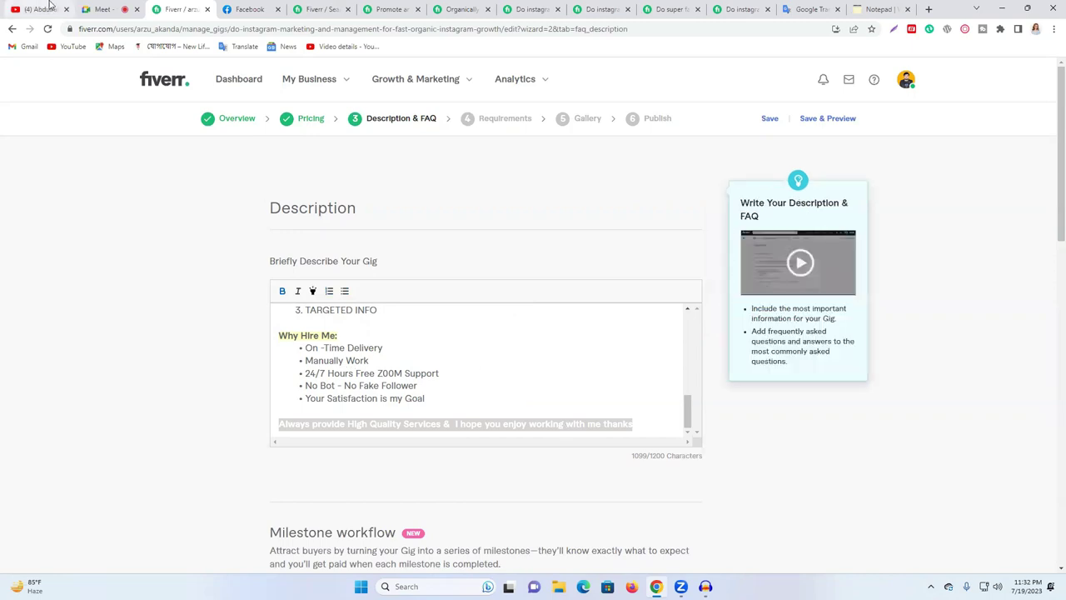
Step: Share the entire screen in the Google Meet call and return to the Fiverr gig editor
click(104, 9)
click(543, 551)
click(634, 88)
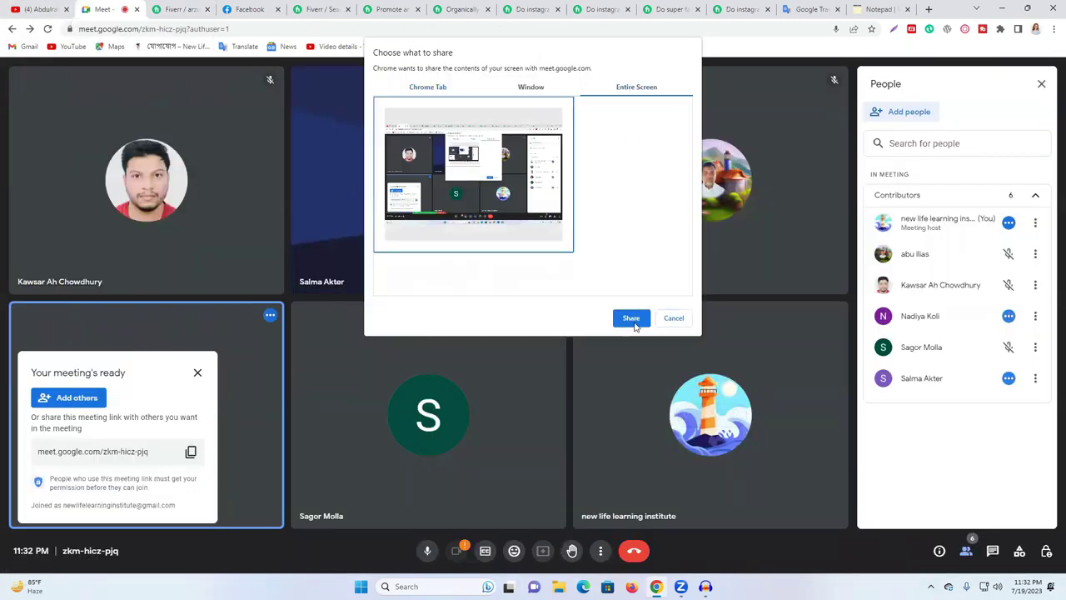
click(631, 318)
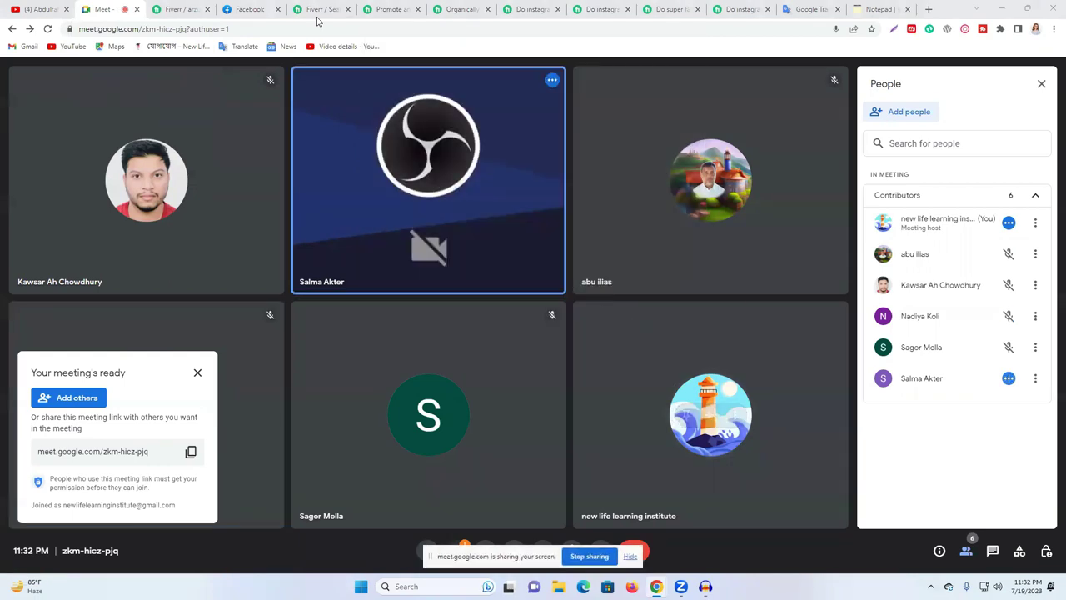
click(179, 9)
Step: Go over the gig description's introduction and its My Services Description list from start to end
scroll(548, 361, up, 10)
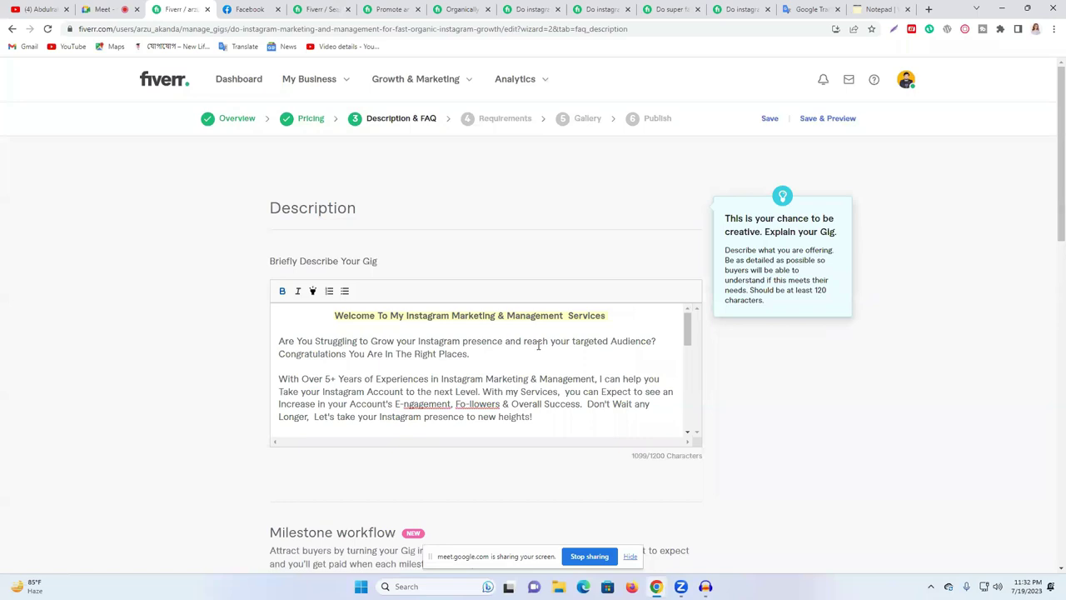
scroll(335, 356, down, 1)
scroll(335, 356, up, 1)
drag(283, 342, 545, 411)
scroll(535, 376, down, 5)
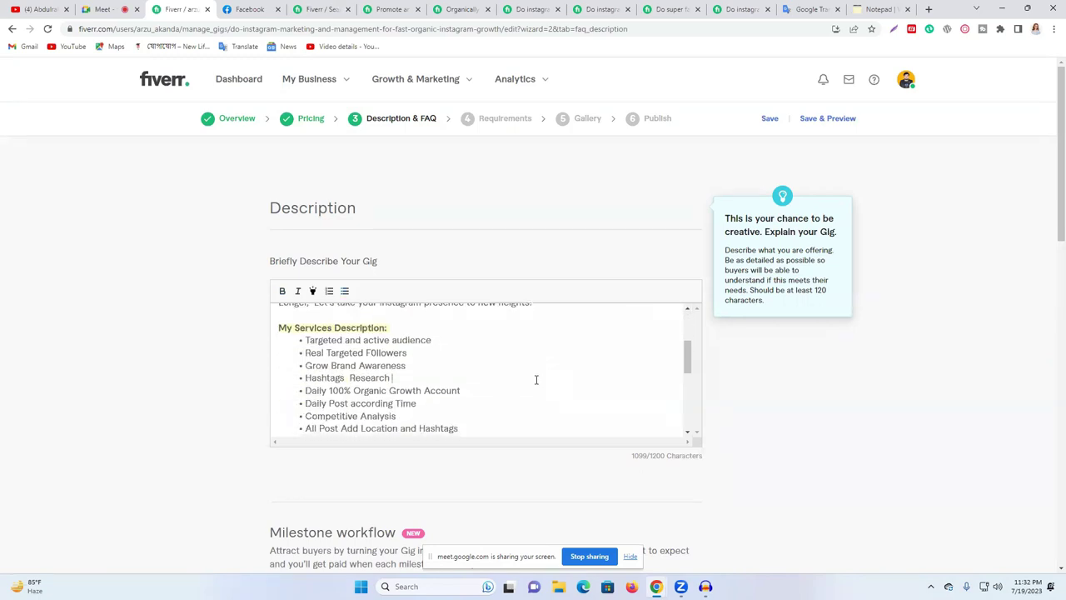
scroll(535, 380, up, 2)
scroll(334, 365, down, 3)
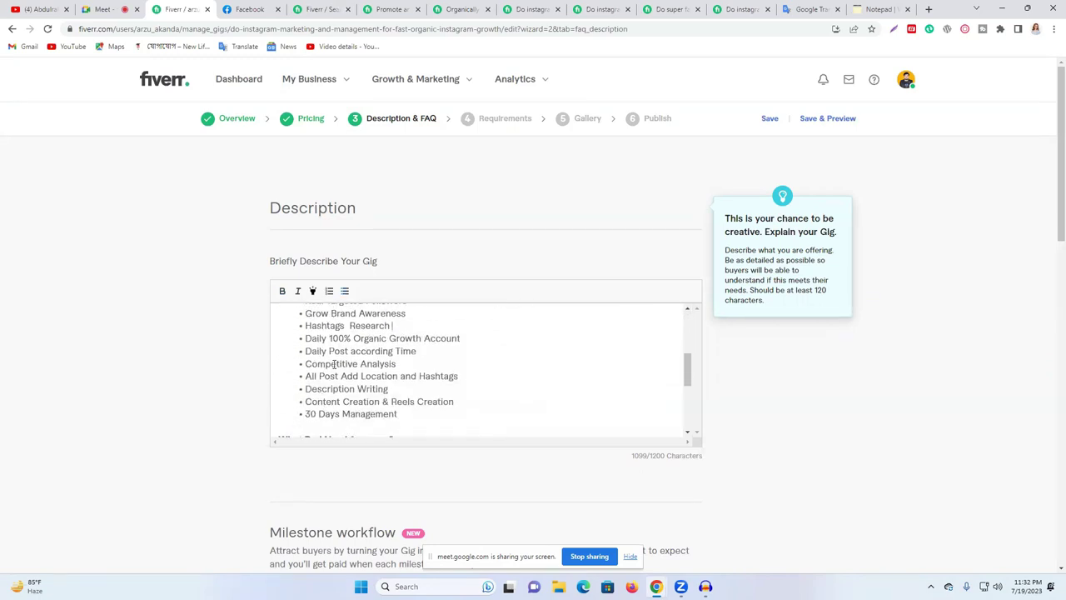
scroll(334, 364, up, 1)
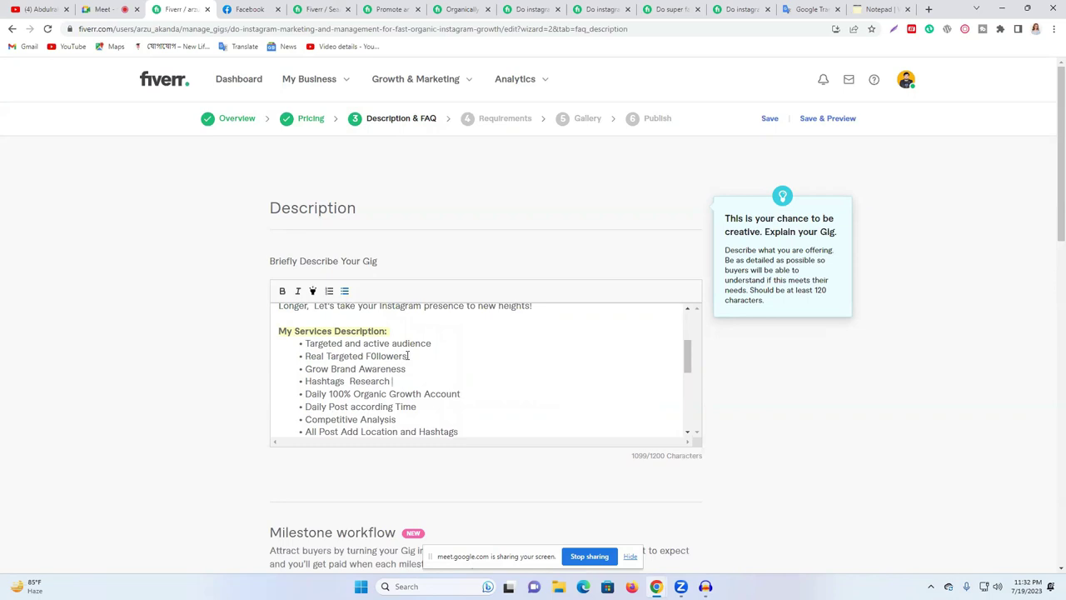
drag(407, 356, 305, 343)
scroll(392, 354, down, 2)
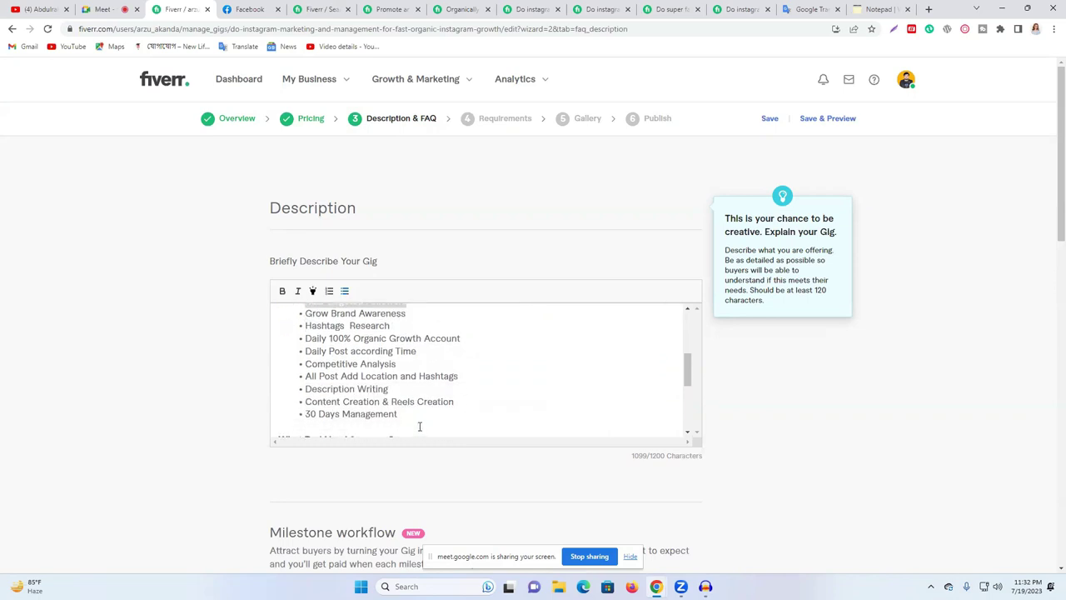
drag(404, 416, 305, 414)
scroll(462, 426, up, 1)
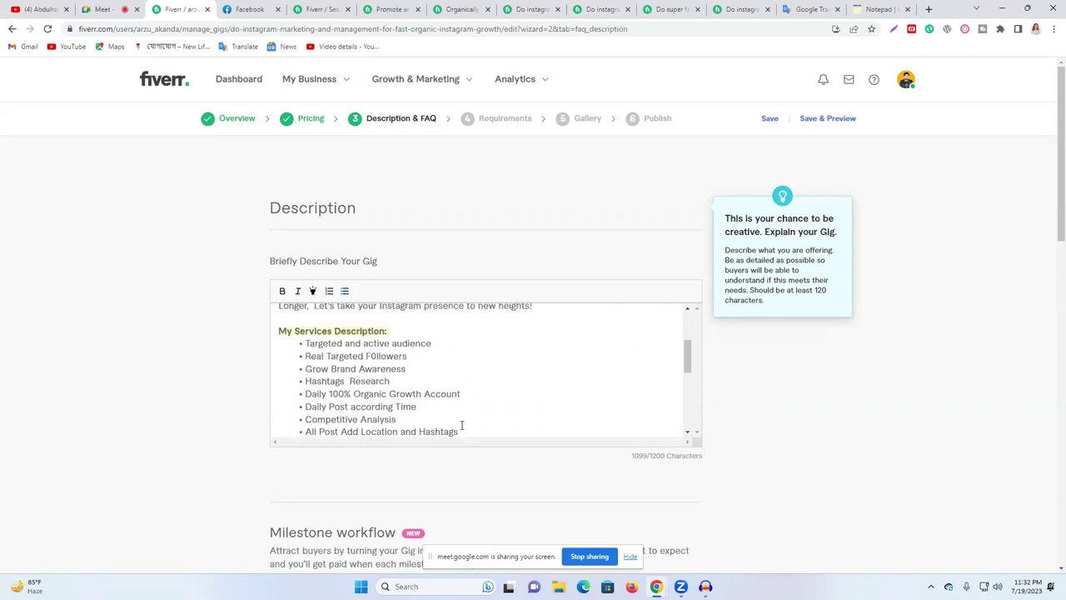
scroll(369, 380, down, 5)
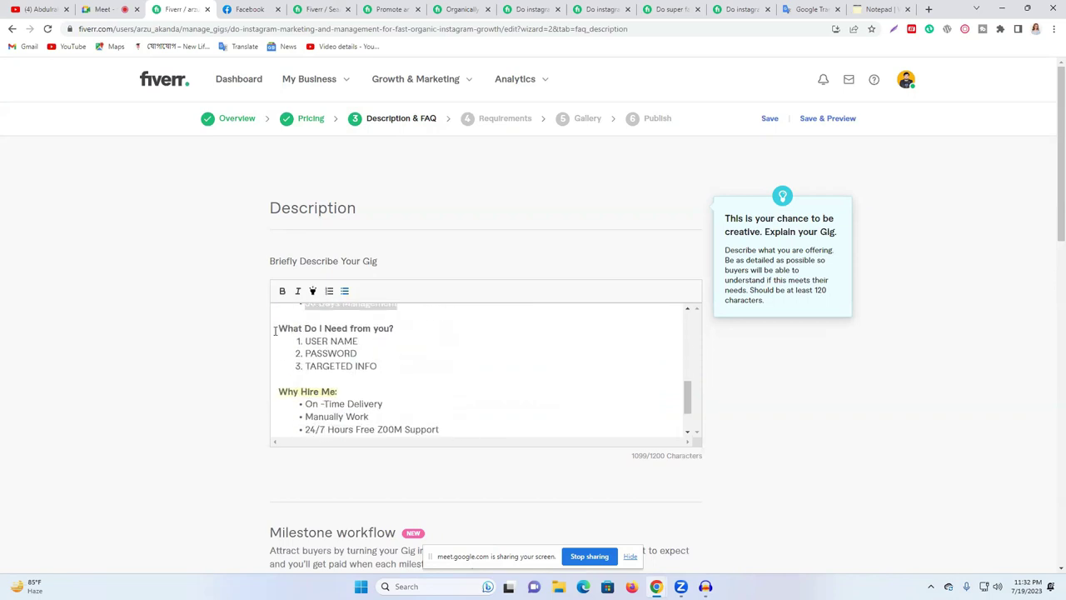
Step: Highlight the "What Do I Need from you?" heading in the gig description
drag(278, 328, 423, 367)
shift+click(395, 329)
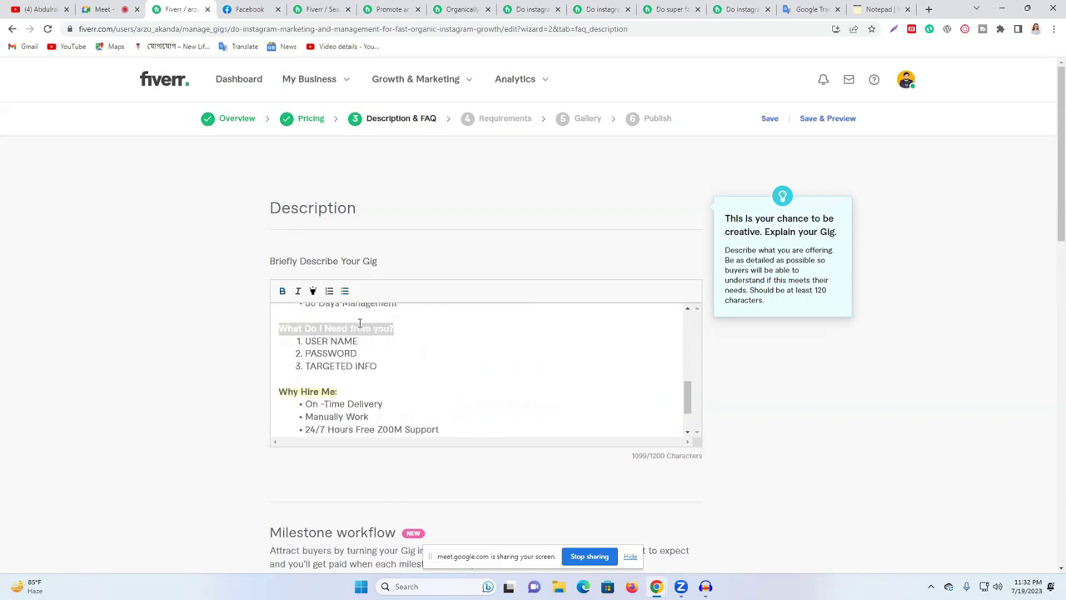
click(312, 291)
Step: Go over the "Why Hire Me:" bullet points and the closing line of the gig description
scroll(414, 345, down, 3)
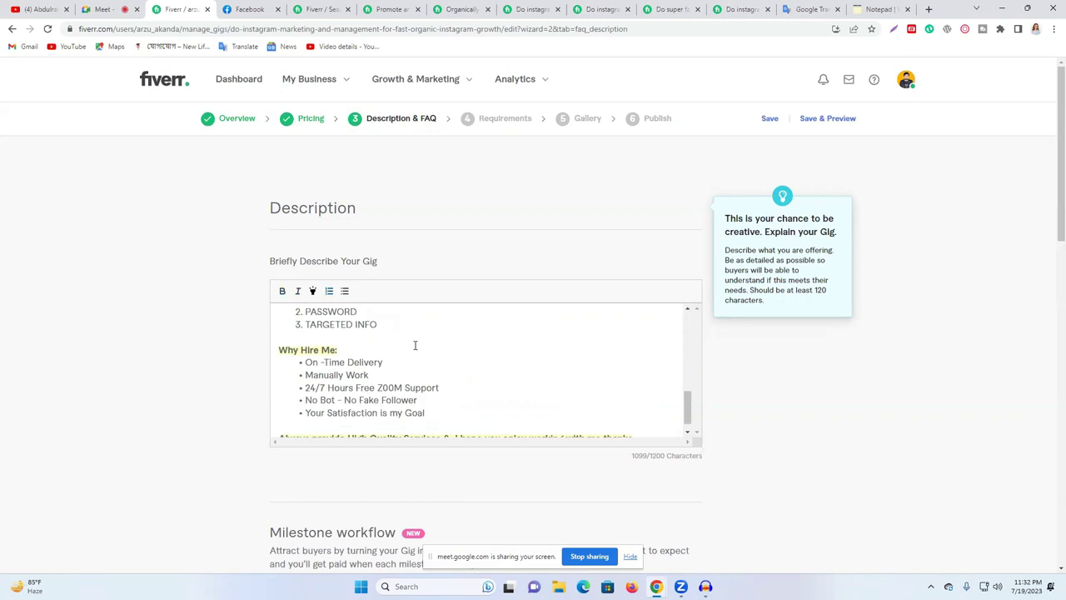
drag(339, 348, 306, 346)
click(382, 360)
drag(458, 403, 305, 371)
click(457, 371)
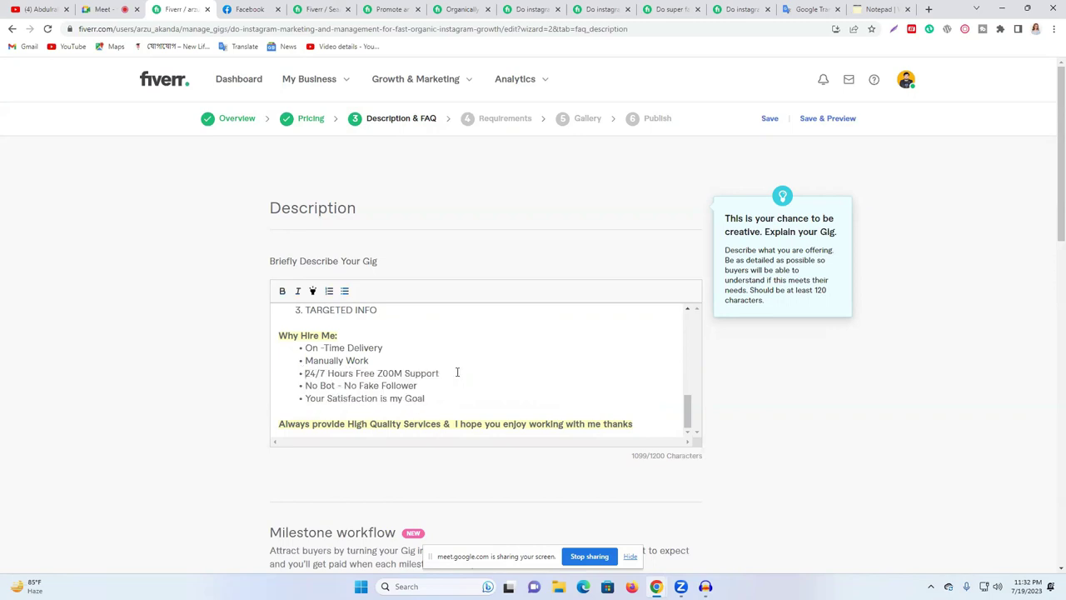
triple_click(430, 422)
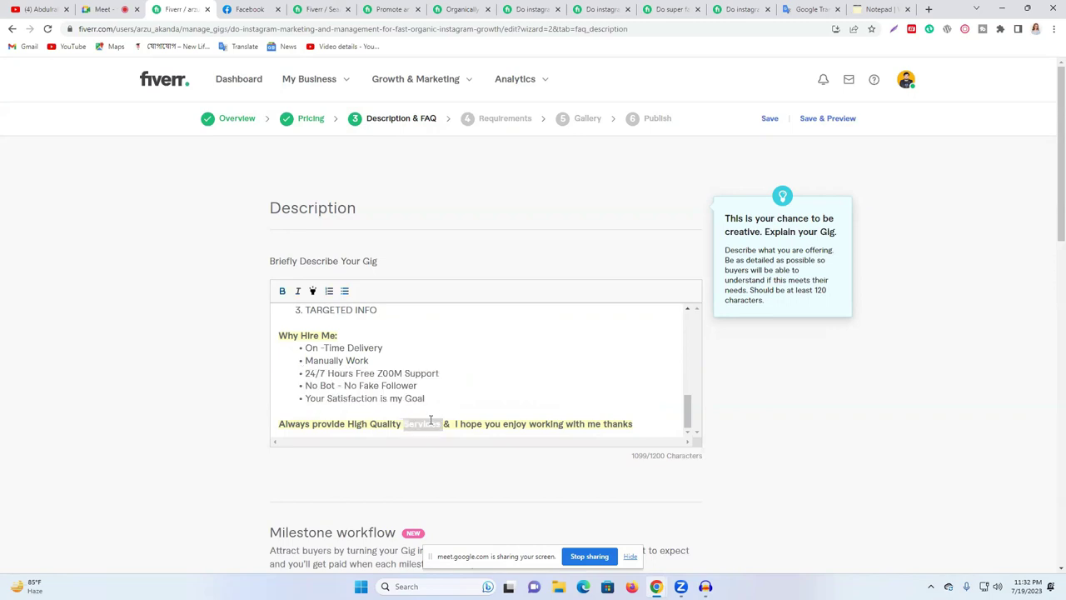
key(ctrl+b)
triple_click(534, 395)
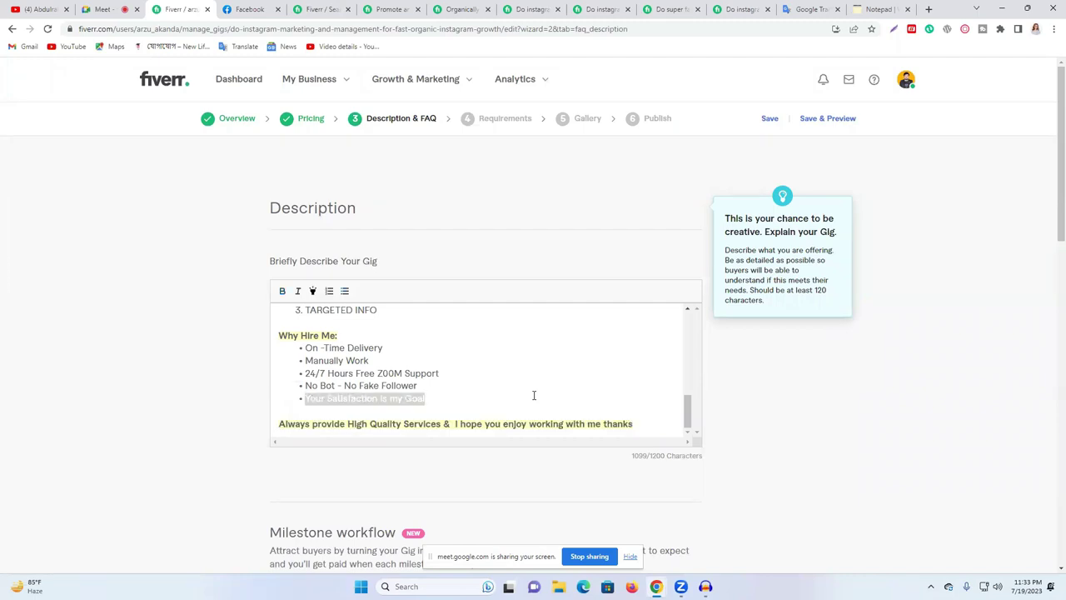
triple_click(478, 421)
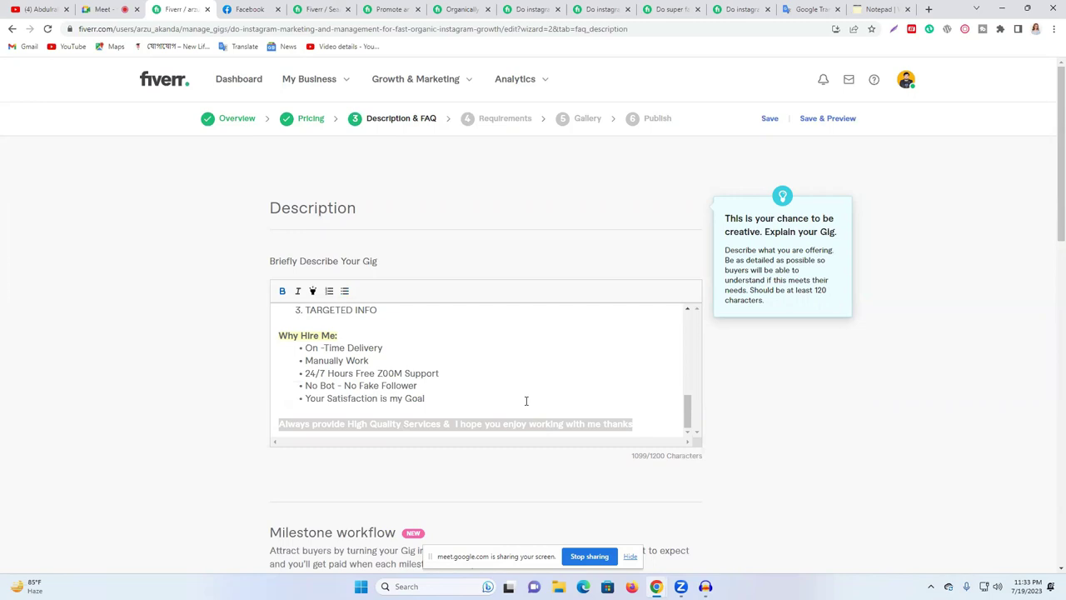
click(560, 407)
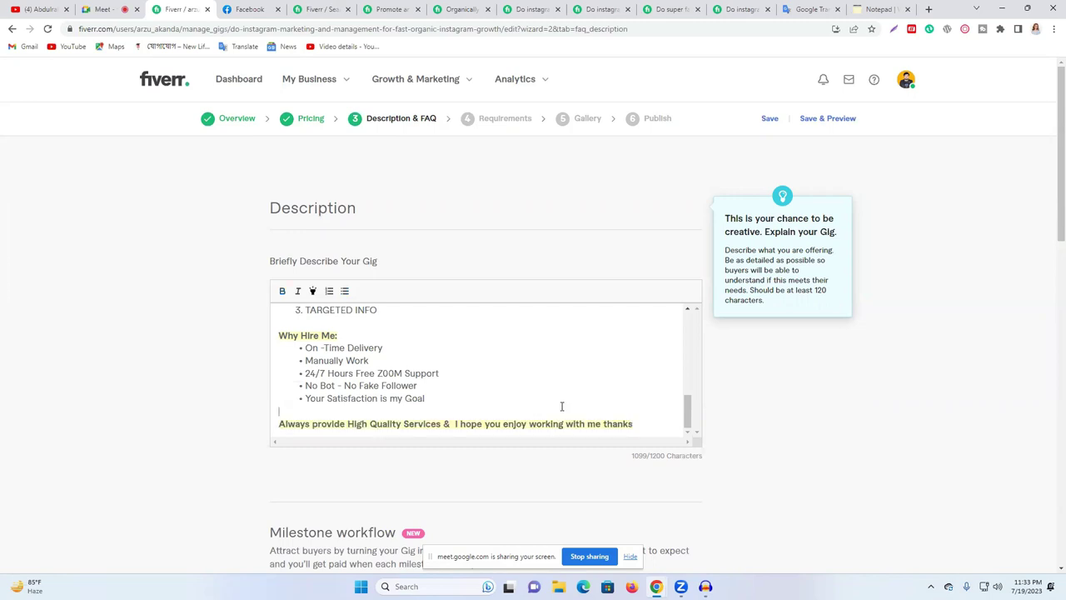
Step: Search the page for the word "Instagram" and examine how often it is used in the gig description
scroll(539, 383, up, 10)
click(837, 452)
click(537, 379)
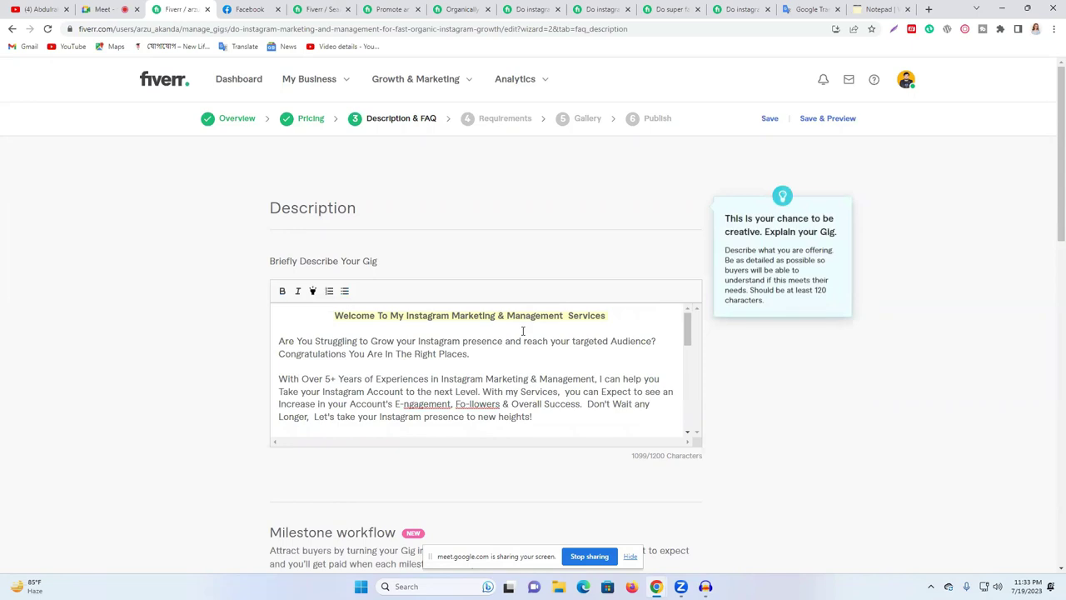
key(ctrl+f)
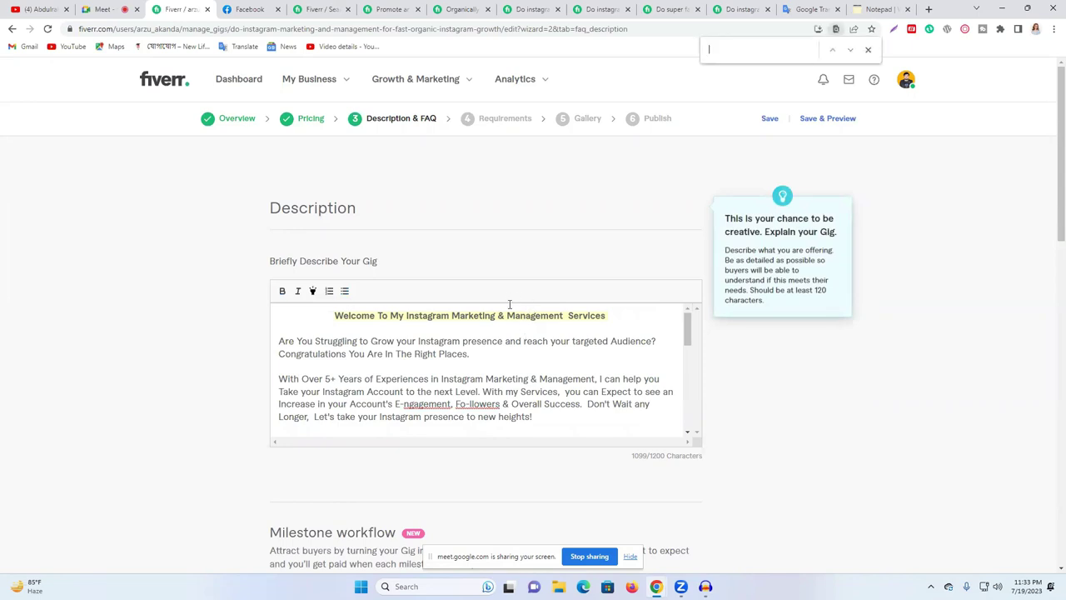
double_click(427, 315)
key(ctrl+c)
key(ctrl+f)
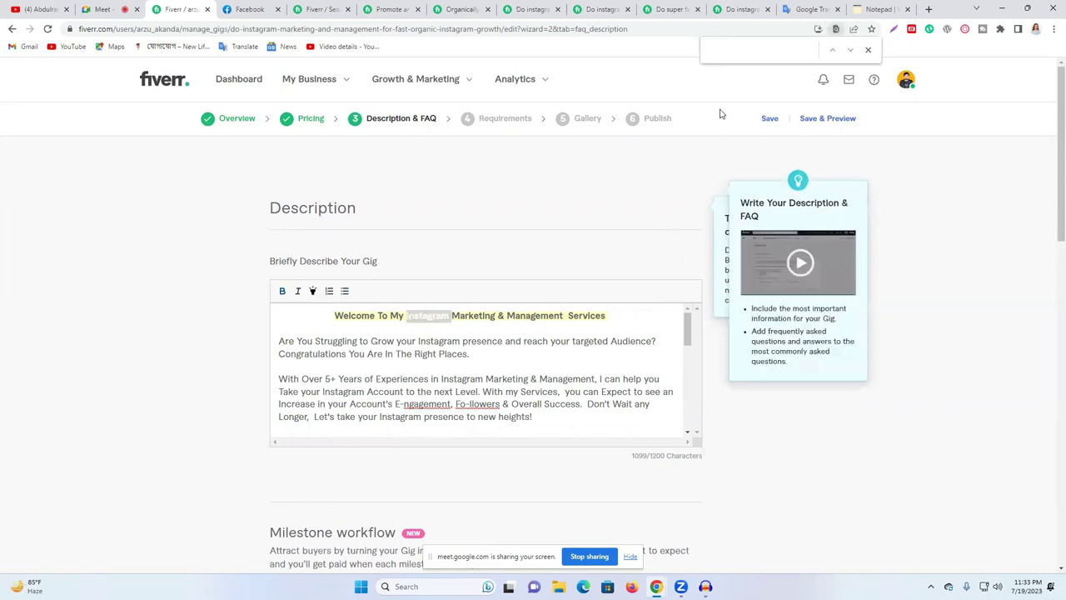
key(ctrl+v)
mouse_move(538, 368)
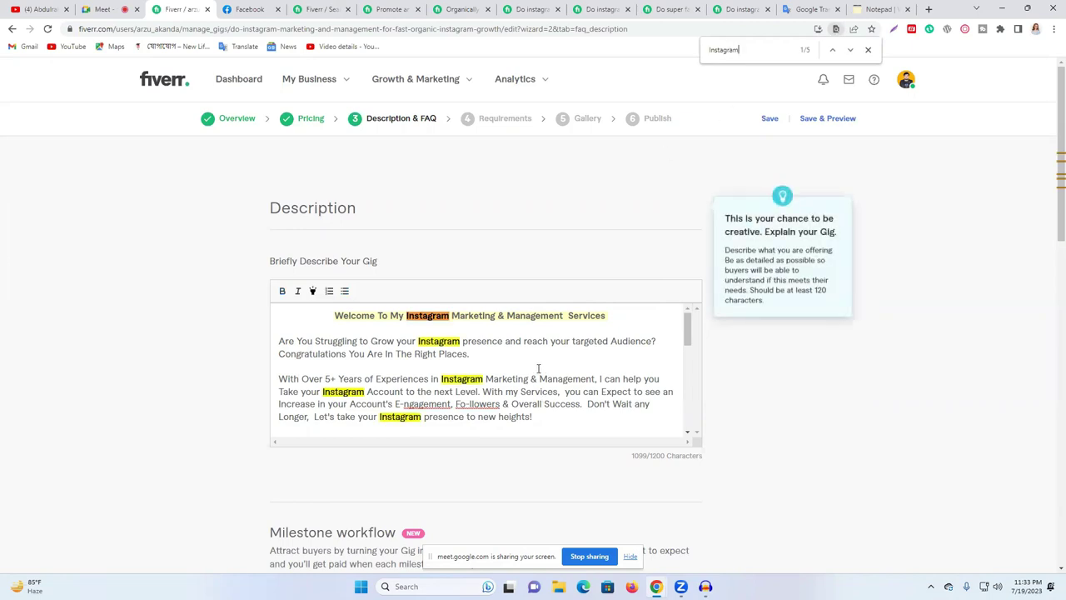
scroll(416, 366, down, 10)
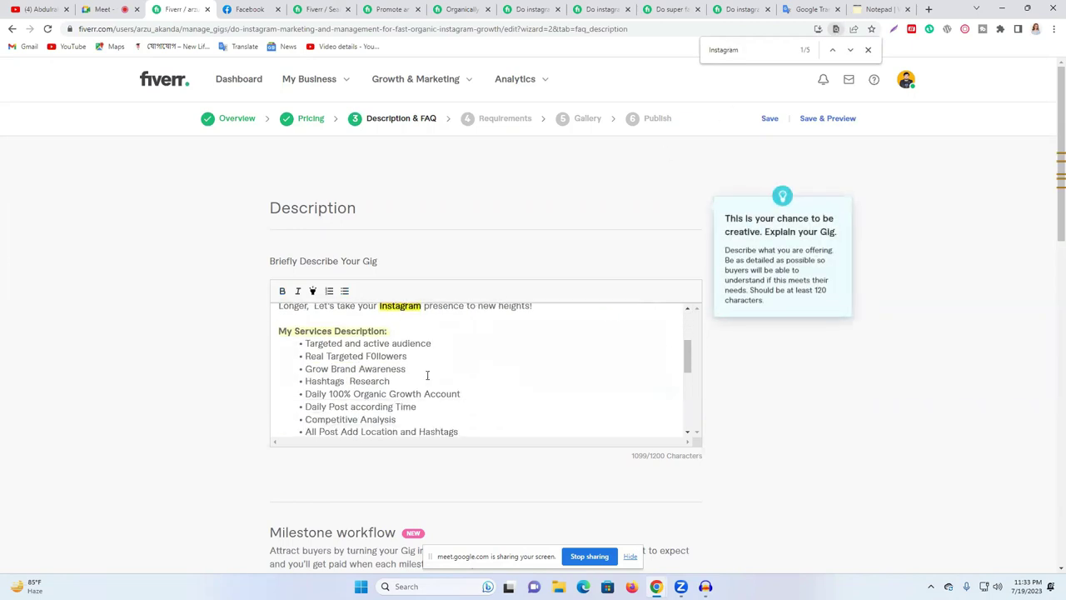
scroll(418, 371, up, 10)
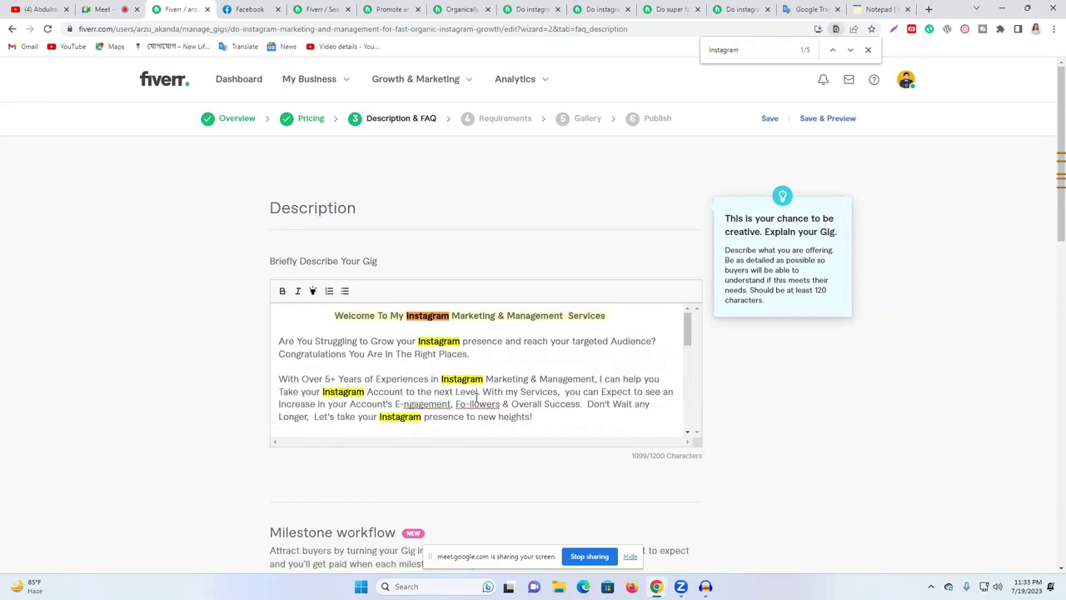
Step: Change "Instagram" in the introduction's last sentence to "Ins-tagram" and replace the one before "Account" with "IG"
text(-)
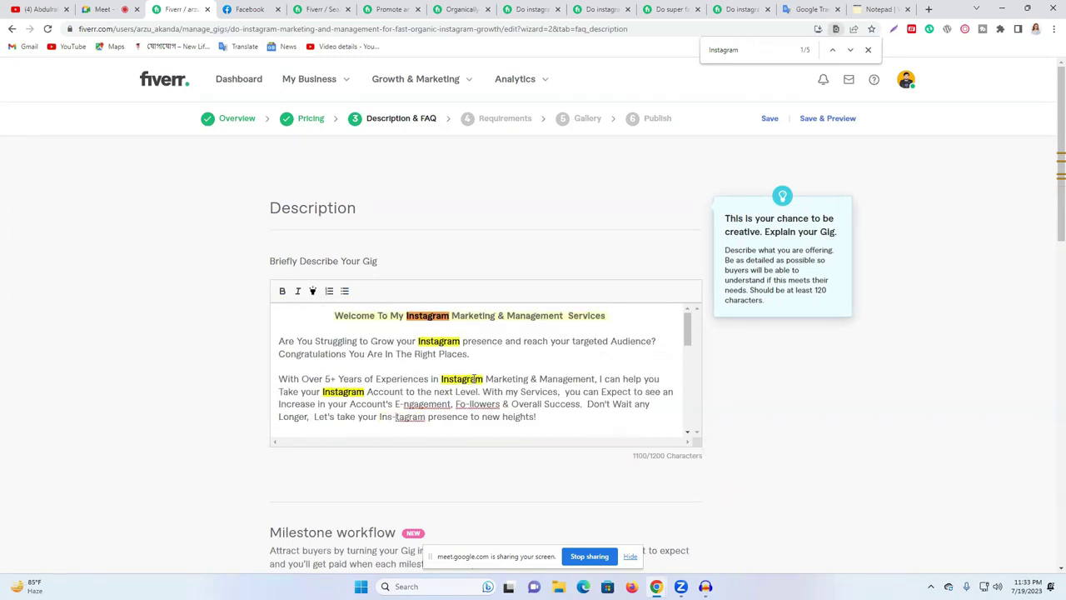
double_click(338, 394)
text(IG )
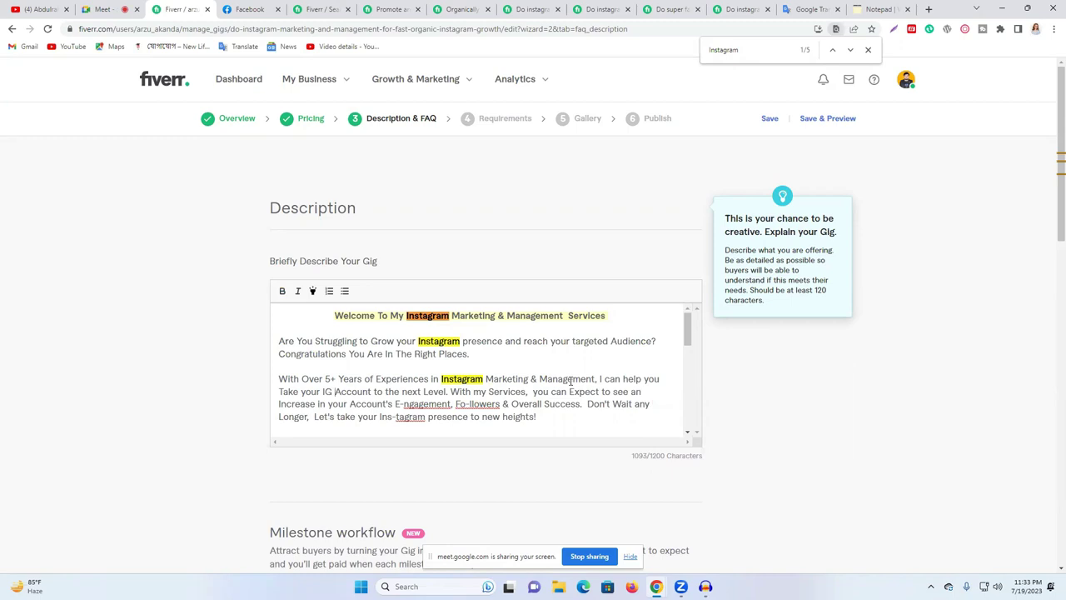
text(ZZZZ)
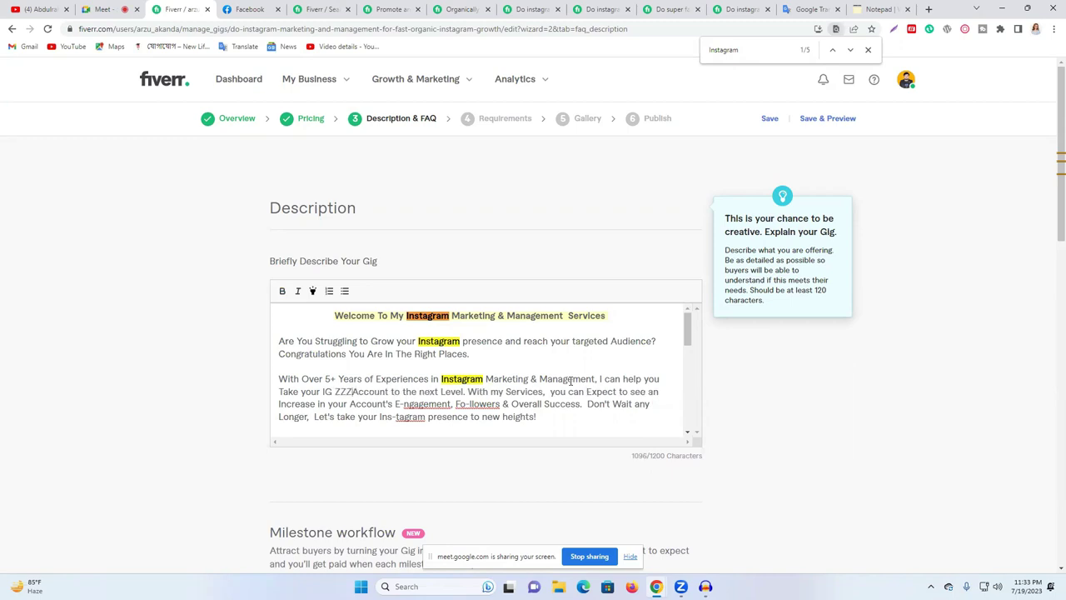
text(Z)
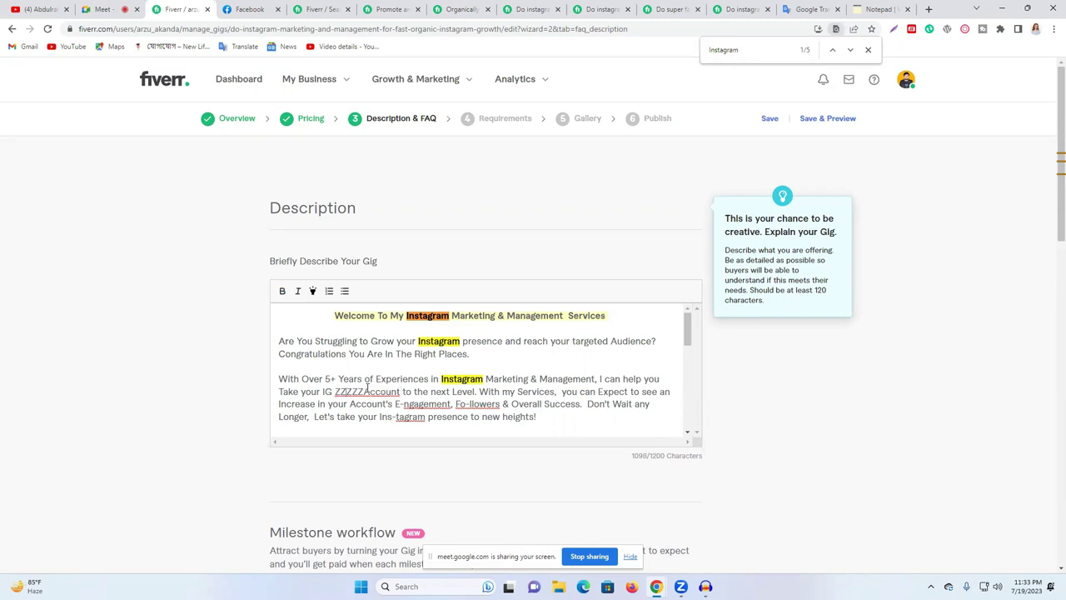
key(BackSpace)
key(BackSpace)
key(BackSpace)
key(BackSpace)
key(BackSpace)
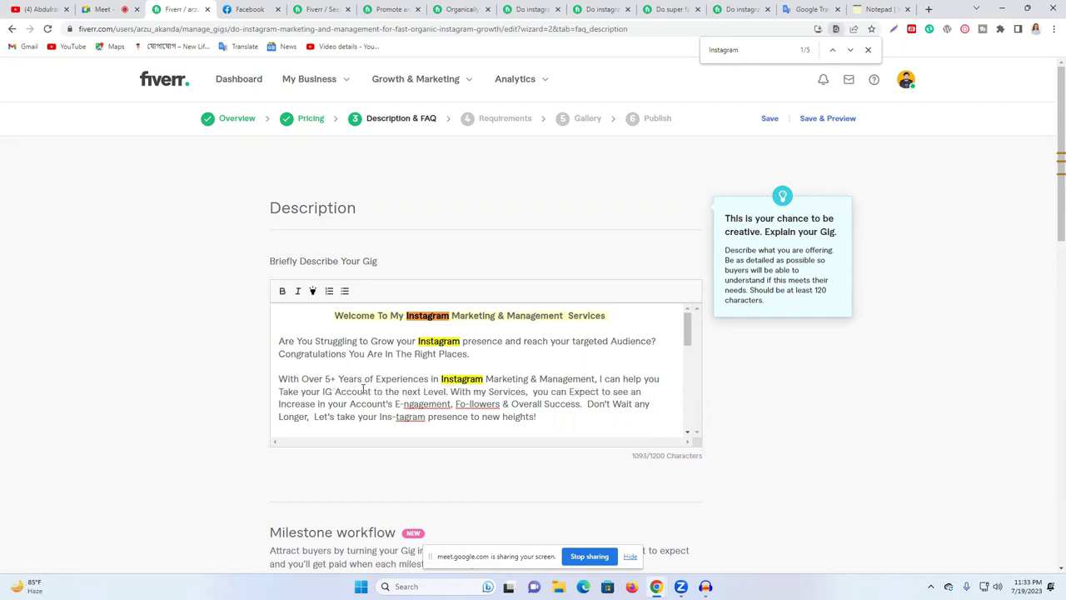
Step: Save the gig description and continue to the Requirements stage
scroll(489, 417, down, 15)
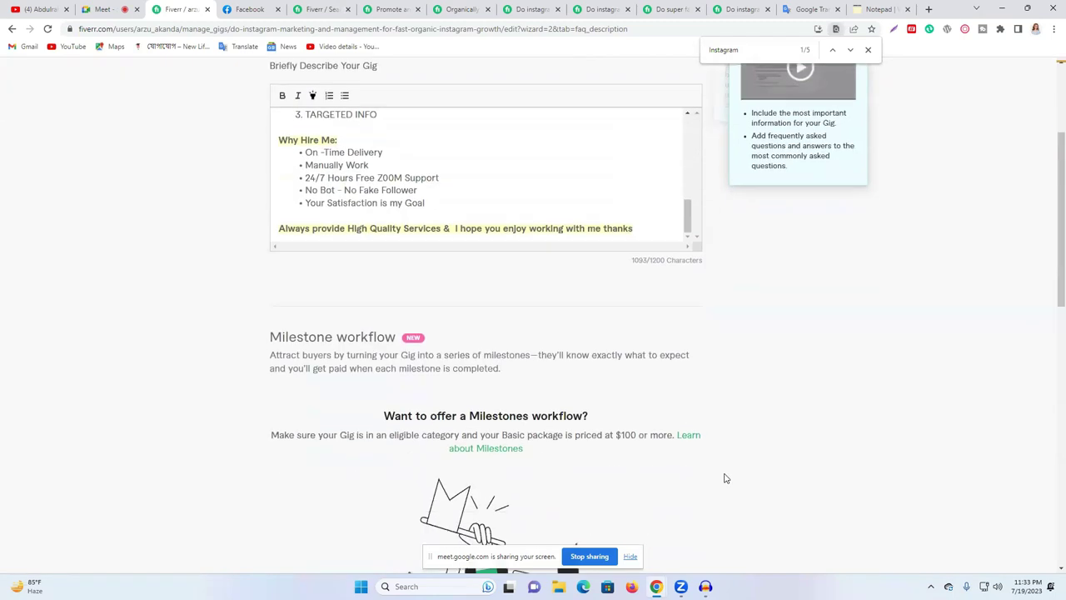
scroll(666, 481, down, 3)
click(670, 338)
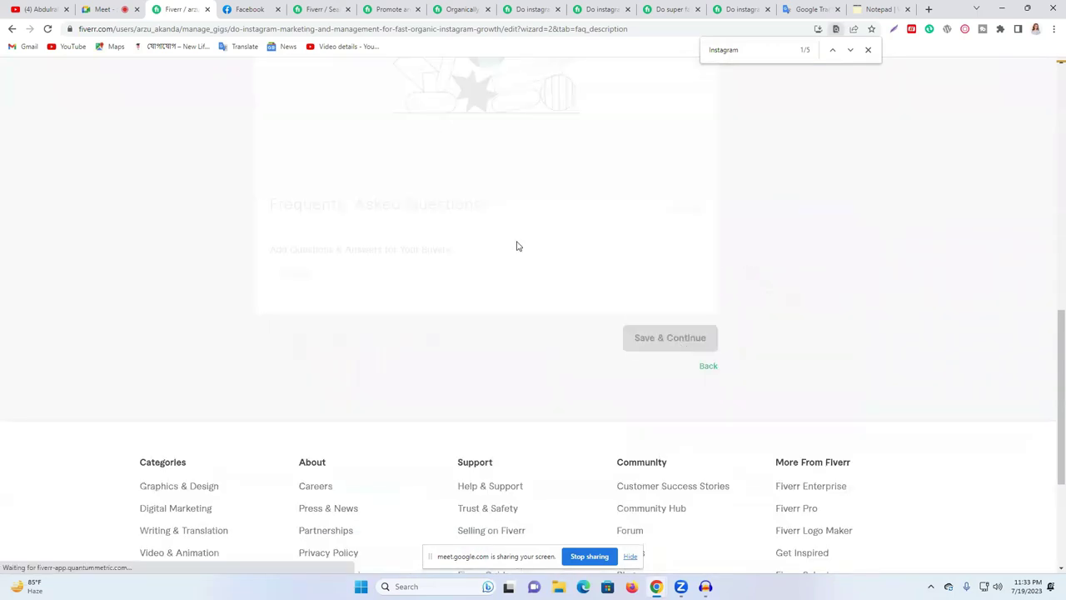
Step: Check the Google Meet call for participants and return to the gig's Requirements page
click(123, 7)
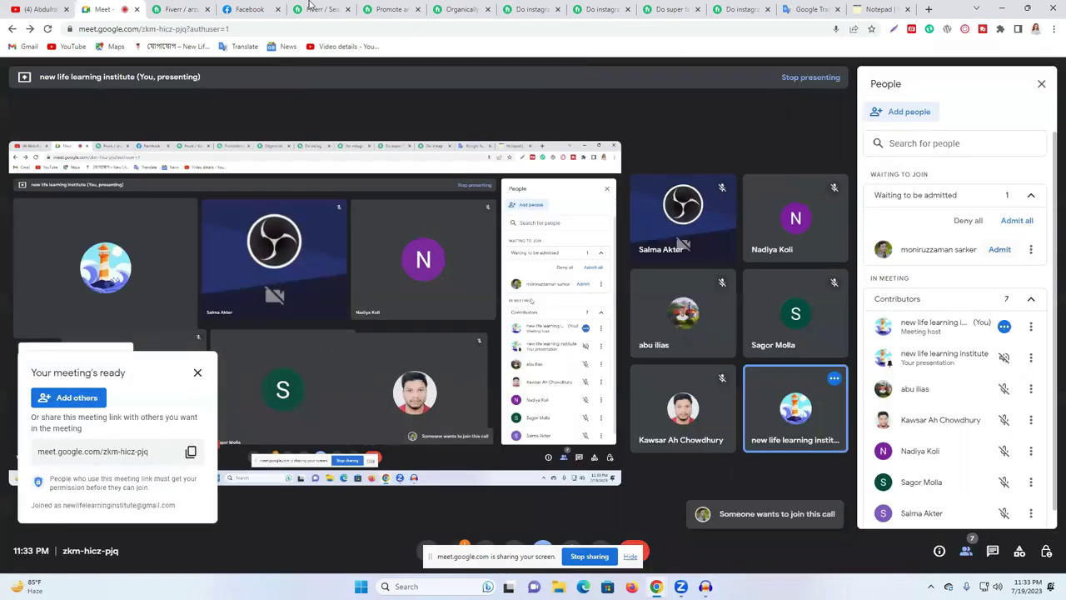
click(240, 7)
click(204, 8)
Step: Start a new question for buyers in the gig's own questions section
scroll(488, 292, down, 4)
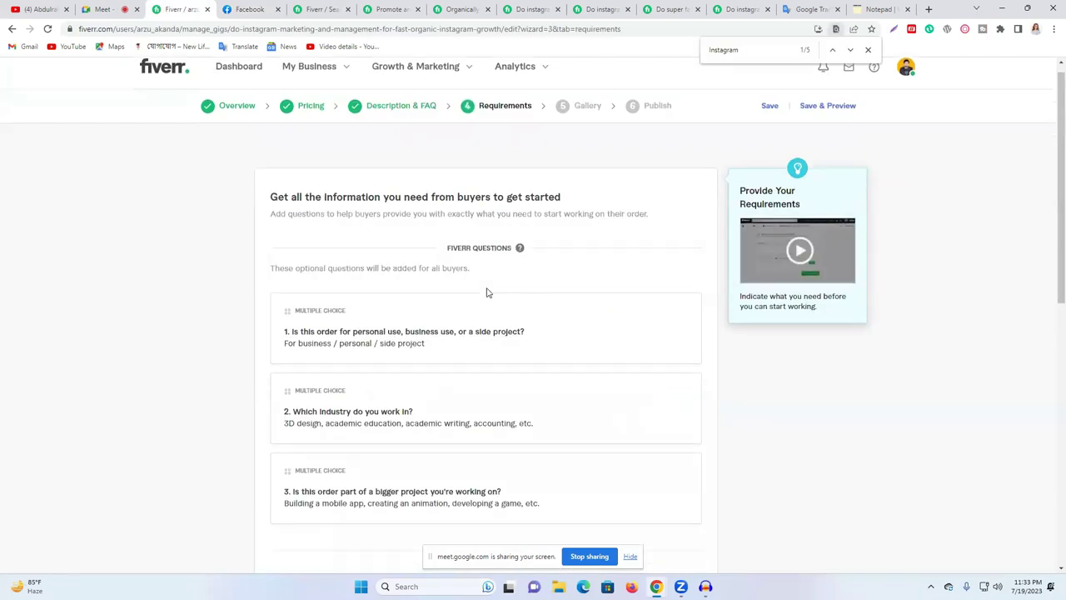
scroll(679, 335, down, 1)
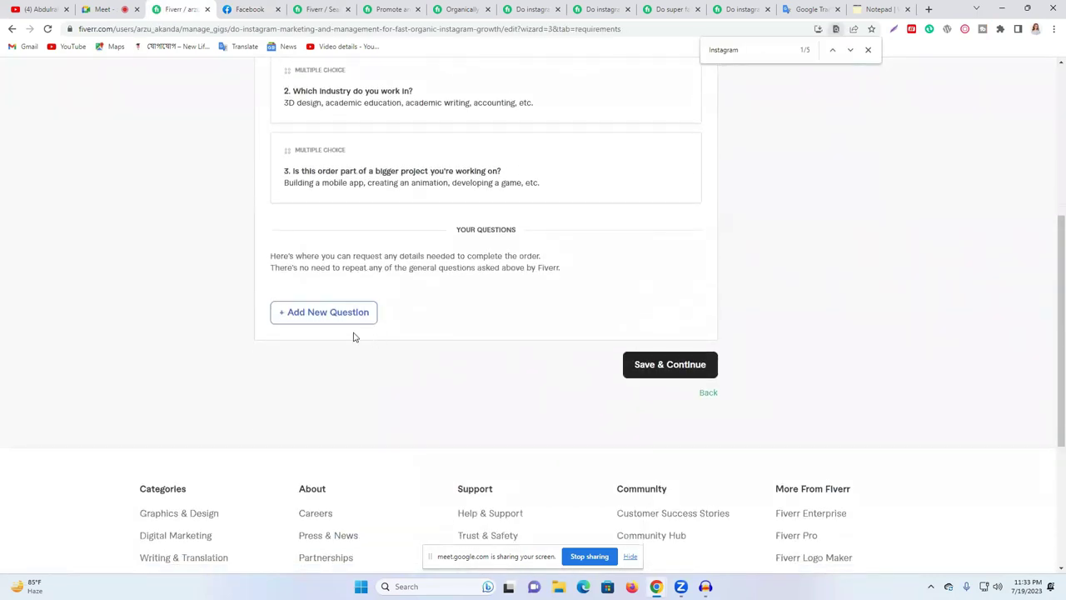
click(330, 326)
click(375, 345)
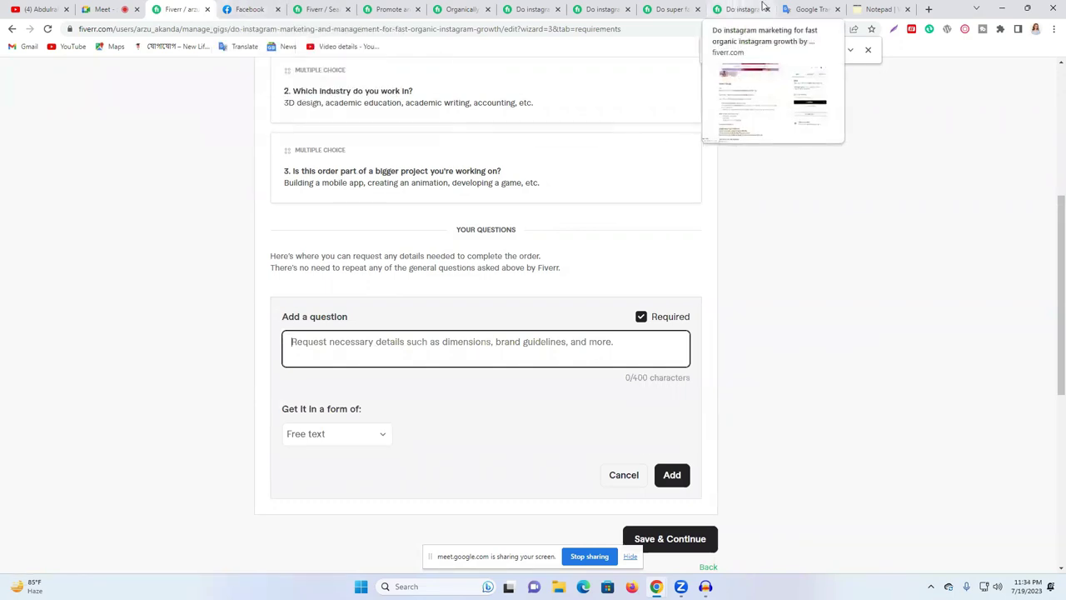
Step: Copy the line "What Do I Need from you?" from the New Life Learning chat on Facebook into the gig's new buyer question
click(807, 9)
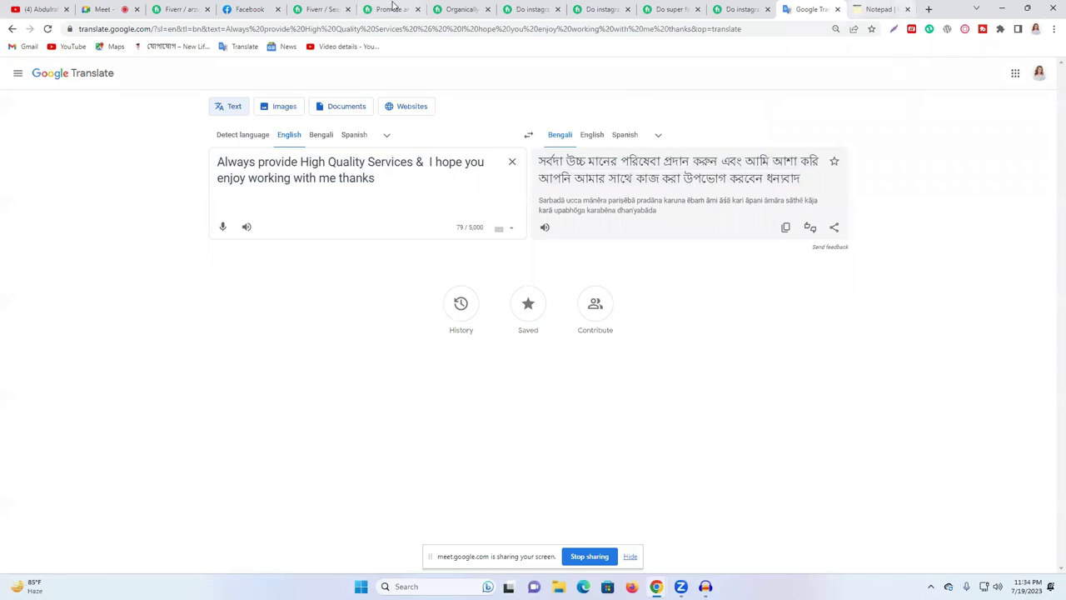
click(326, 6)
key(ctrl+shift+Tab)
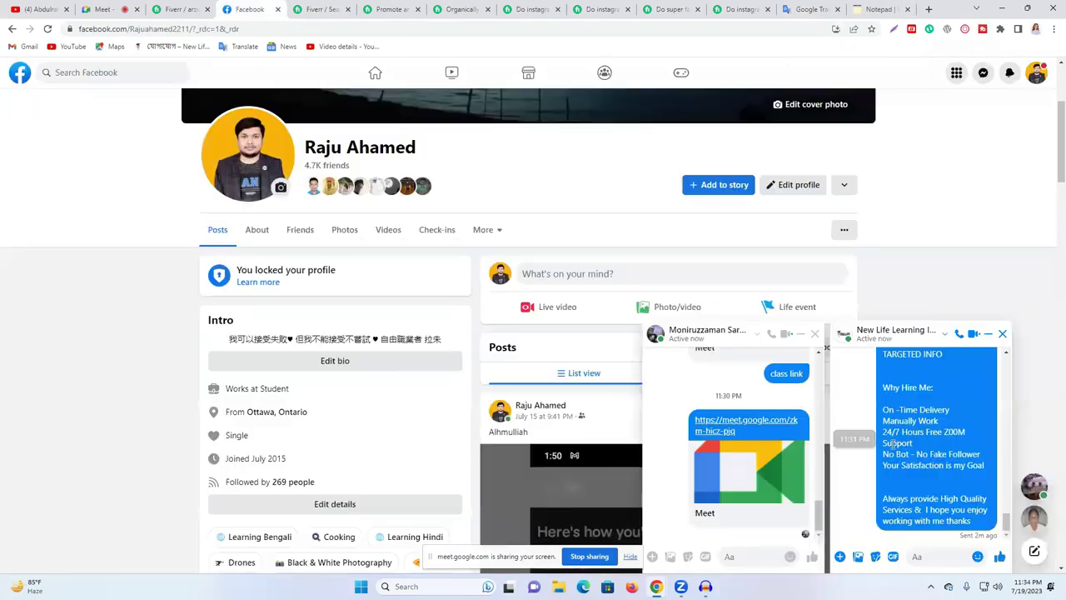
scroll(923, 414, up, 1)
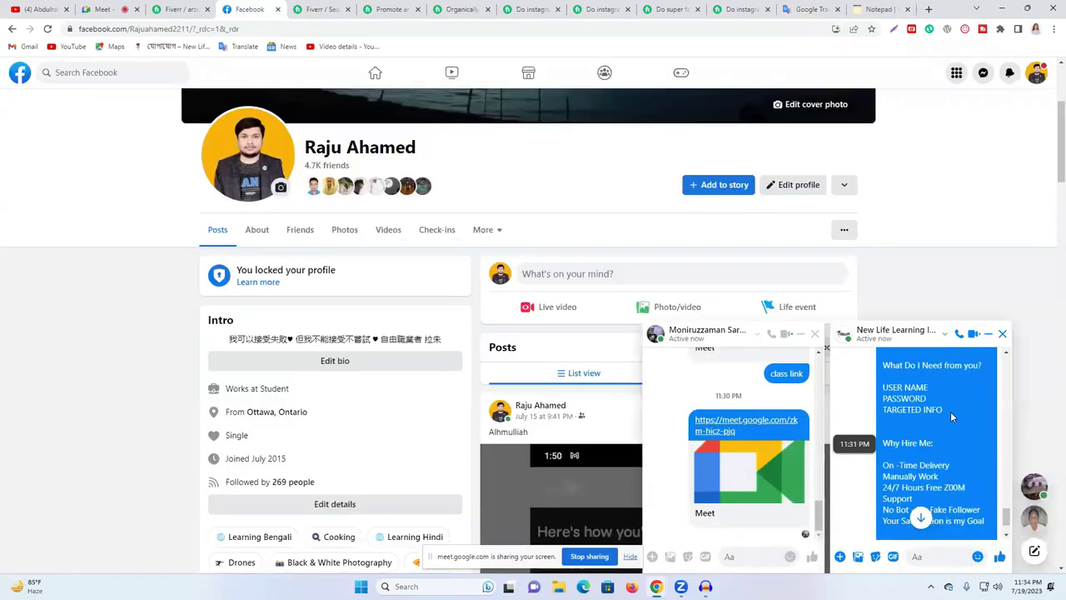
right_click(898, 385)
click(902, 368)
right_click(901, 367)
click(808, 381)
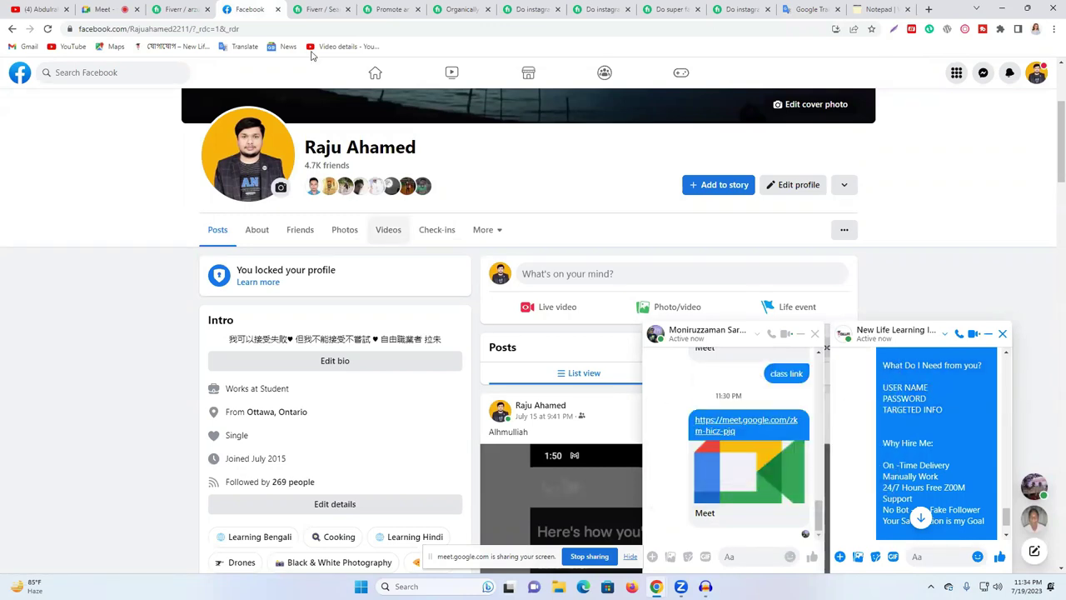
click(313, 8)
click(197, 6)
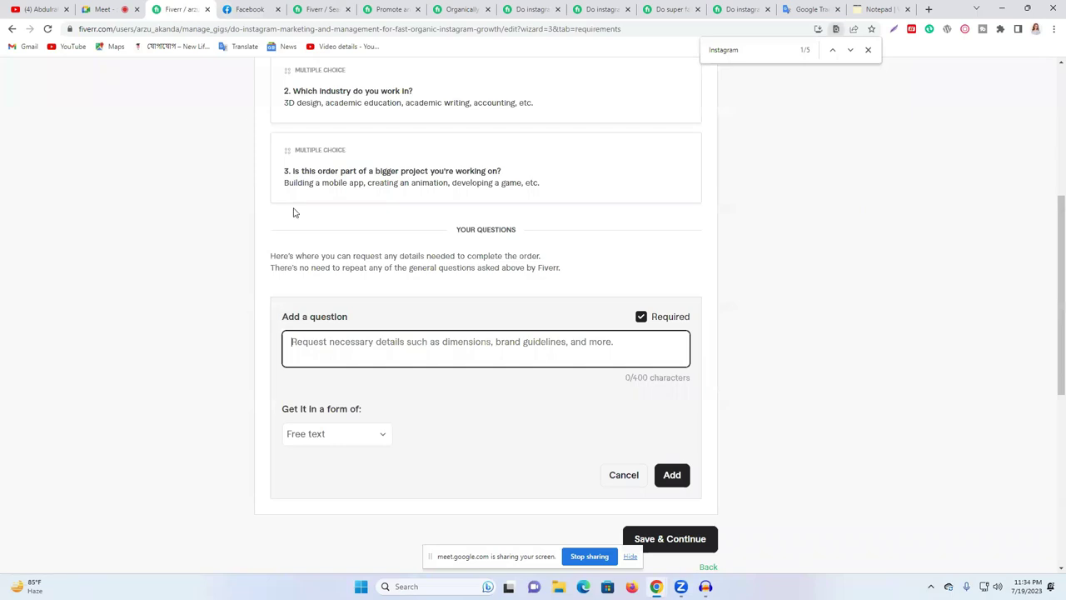
key(ctrl+v)
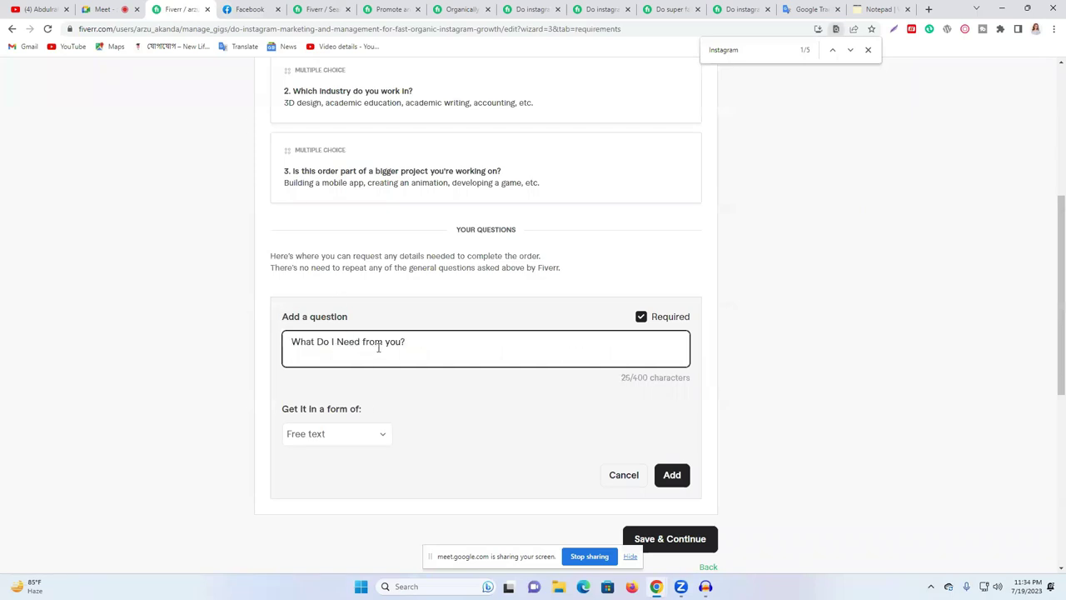
Step: Copy the USER NAME, PASSWORD and TARGETED INFO lines from the Facebook chat and add them below the question's first line
click(788, 10)
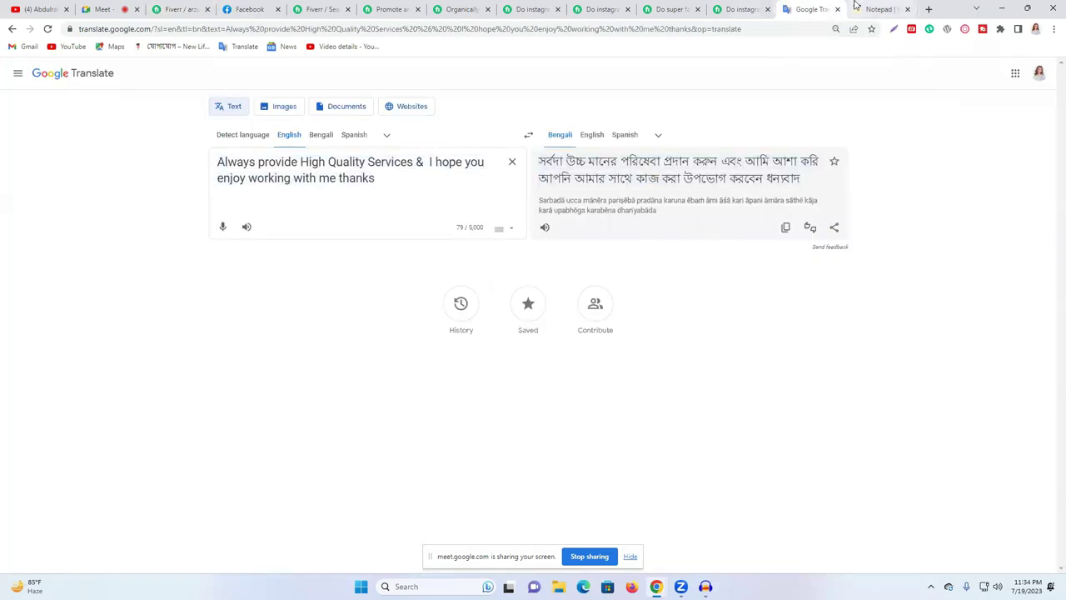
click(242, 7)
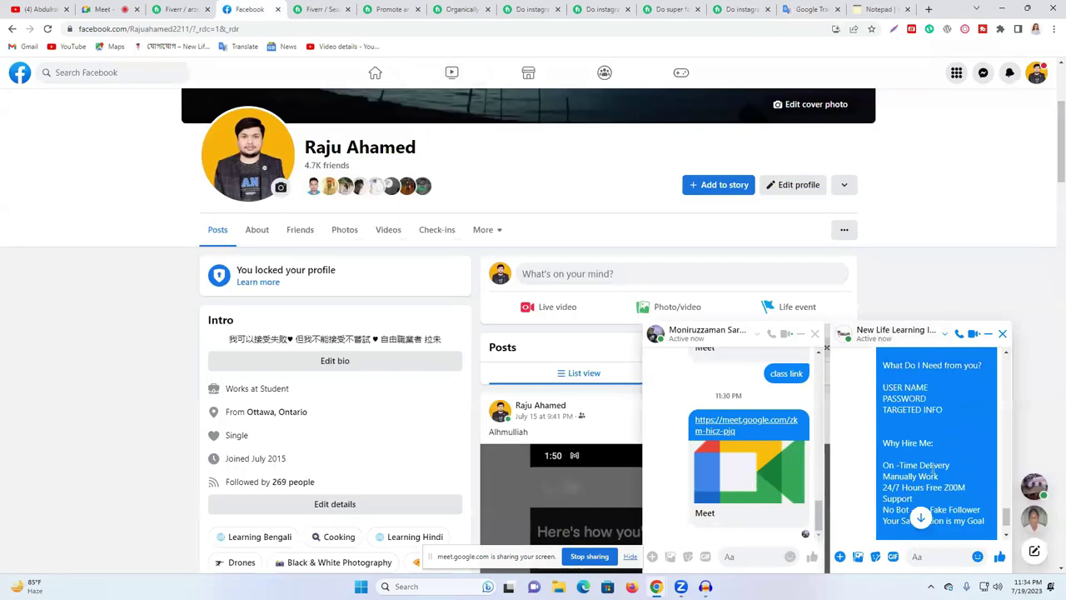
right_click(885, 387)
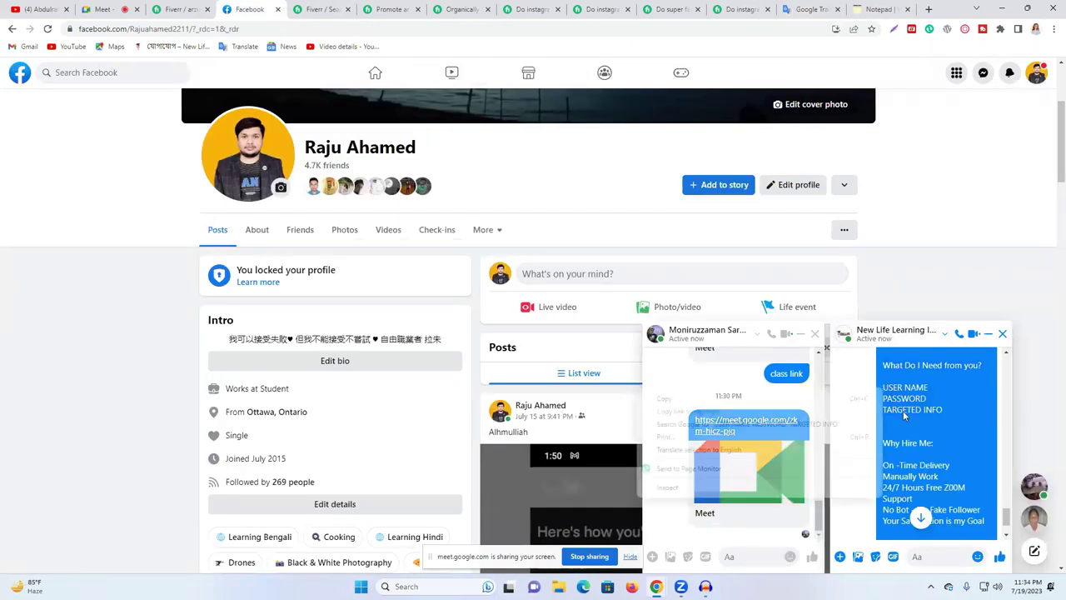
click(750, 400)
click(175, 9)
key(ctrl+v)
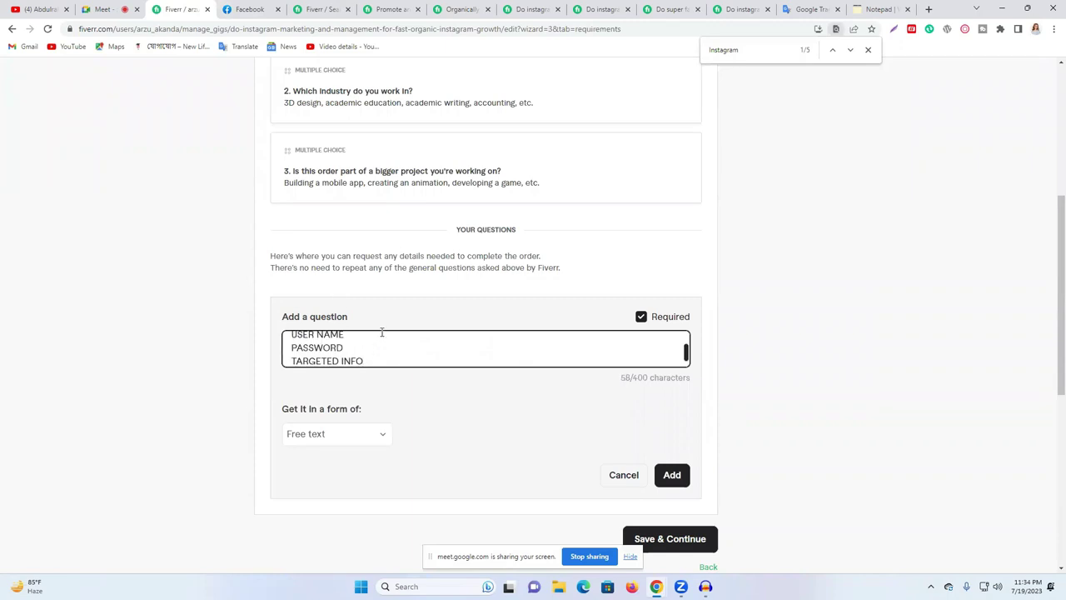
Step: Set the form in which buyers answer the question to Attachment
click(355, 439)
scroll(352, 433, down, 2)
click(333, 414)
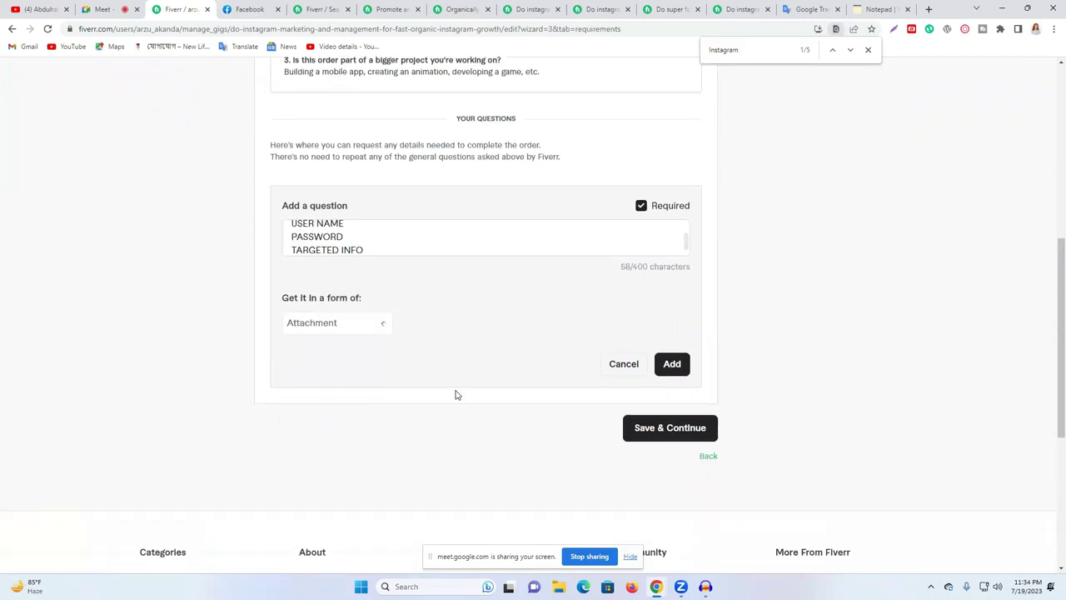
Step: Remove the USER NAME line from the question and put an asterisk before PASSWORD and TARGETED INFO
scroll(458, 396, up, 5)
scroll(645, 441, down, 2)
scroll(369, 359, up, 2)
click(290, 354)
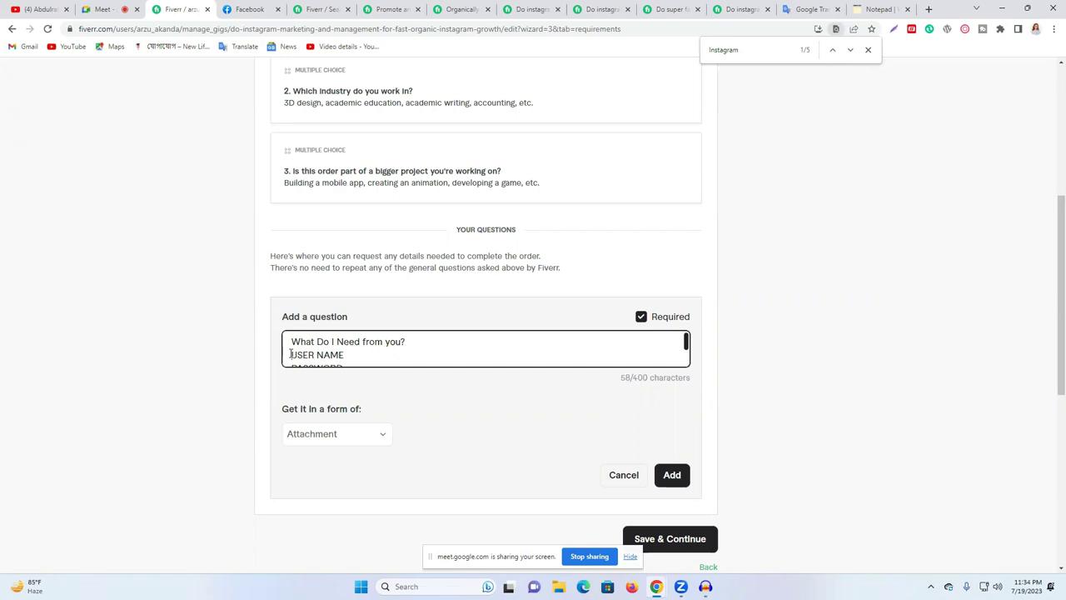
text(-)
key(shift+End)
key(BackSpace)
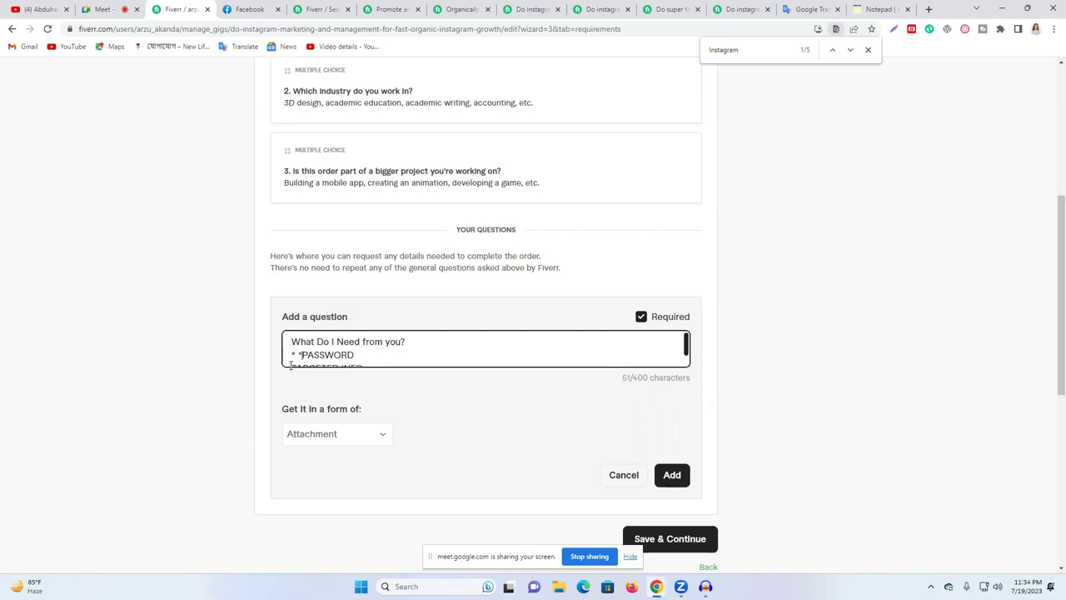
key(BackSpace)
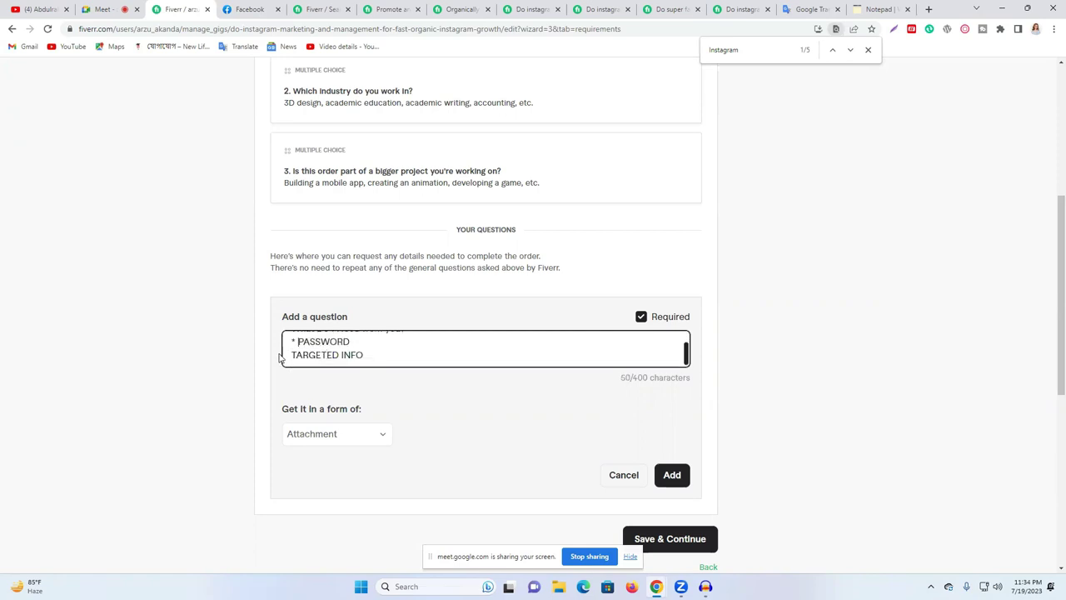
text(*)
scroll(317, 350, down, 1)
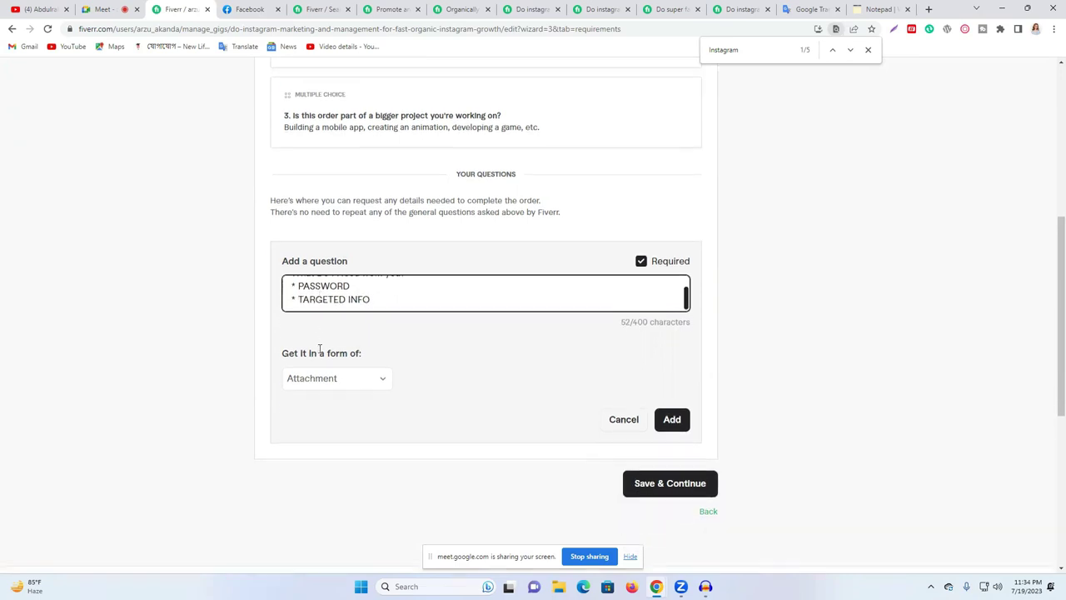
Step: Insert the line "* USER NAME" directly below "What Do I Need from you?" in the question
scroll(324, 285, down, 1)
scroll(324, 286, up, 1)
scroll(306, 298, up, 1)
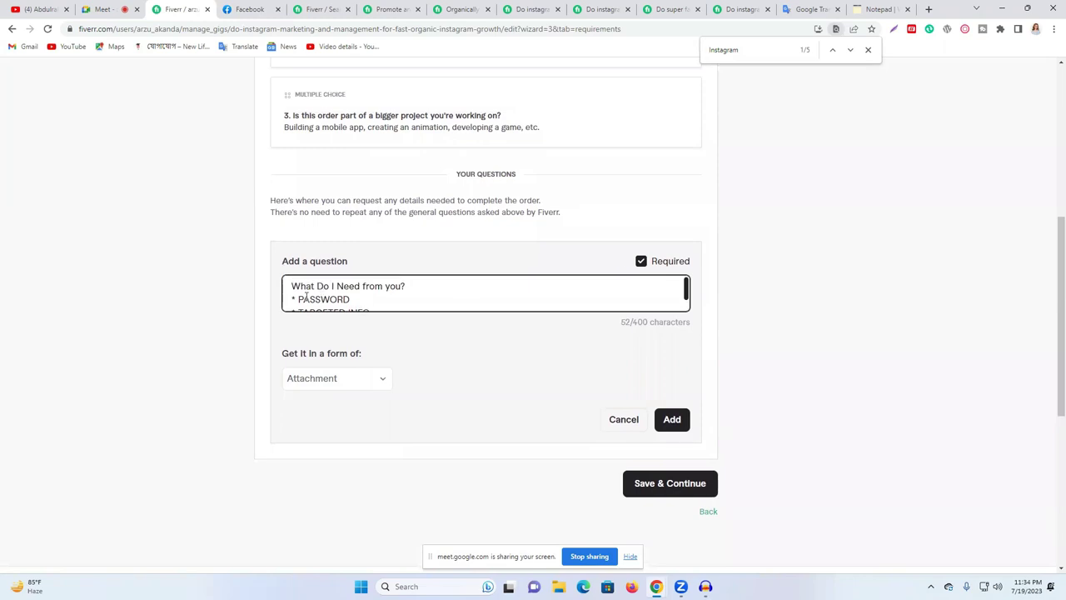
scroll(306, 299, down, 1)
scroll(317, 298, up, 1)
scroll(332, 295, down, 1)
scroll(359, 289, up, 1)
key(Return)
text(* USER NAM)
scroll(483, 258, down, 2)
scroll(348, 263, up, 1)
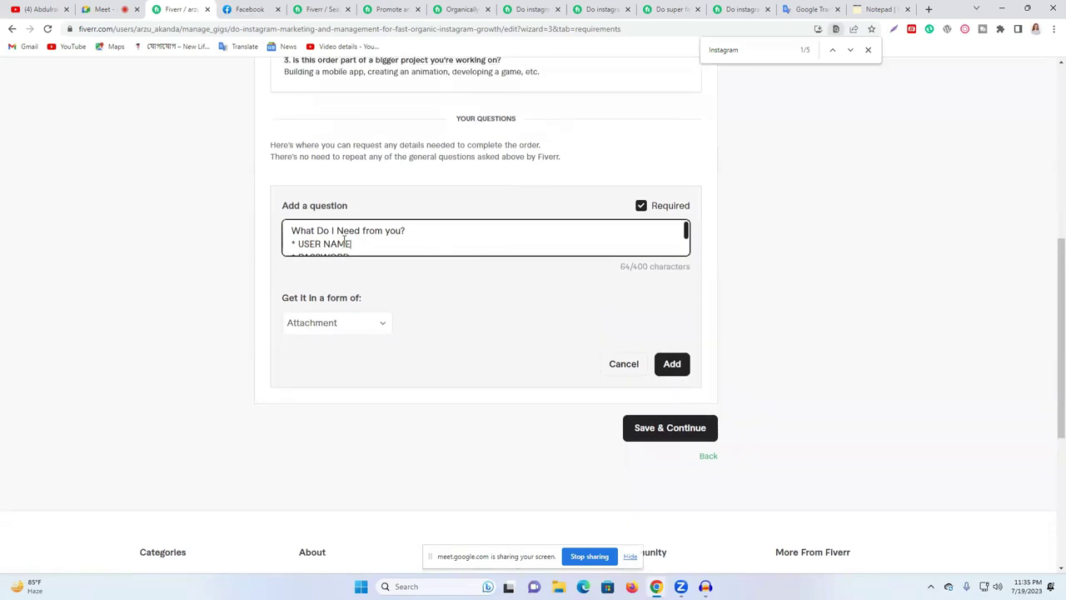
scroll(344, 240, down, 1)
Step: Add the finished question to the gig, then save the requirements and continue to the Gallery stage
click(672, 364)
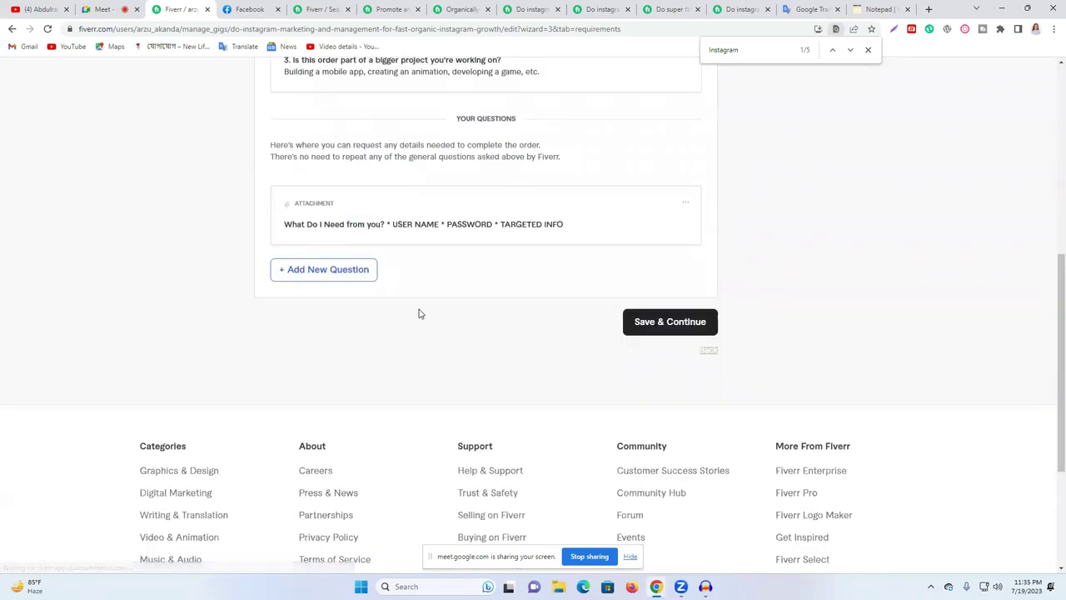
scroll(420, 304, up, 1)
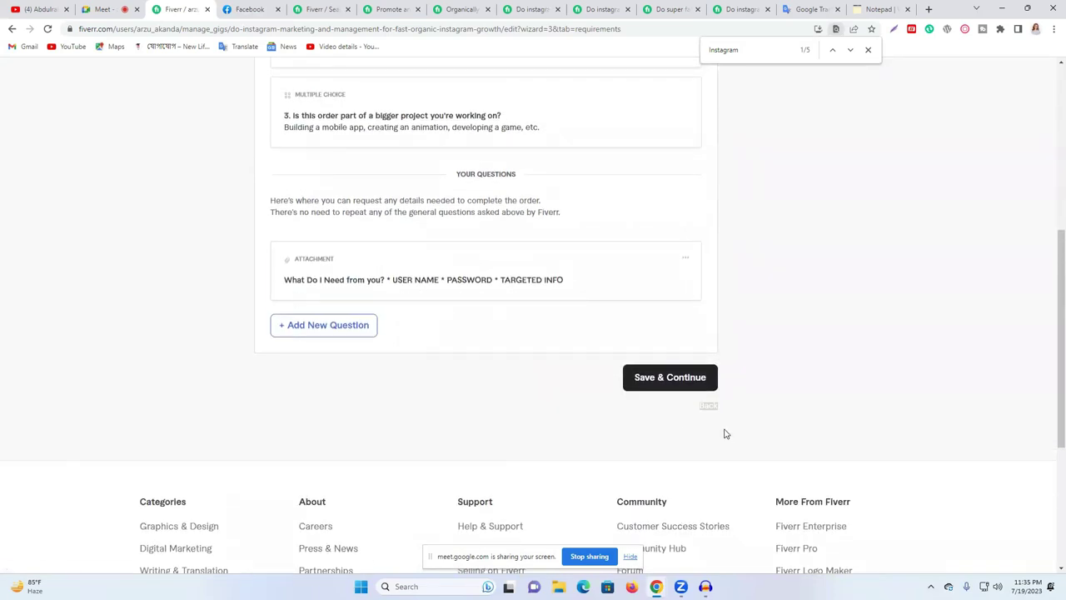
click(661, 377)
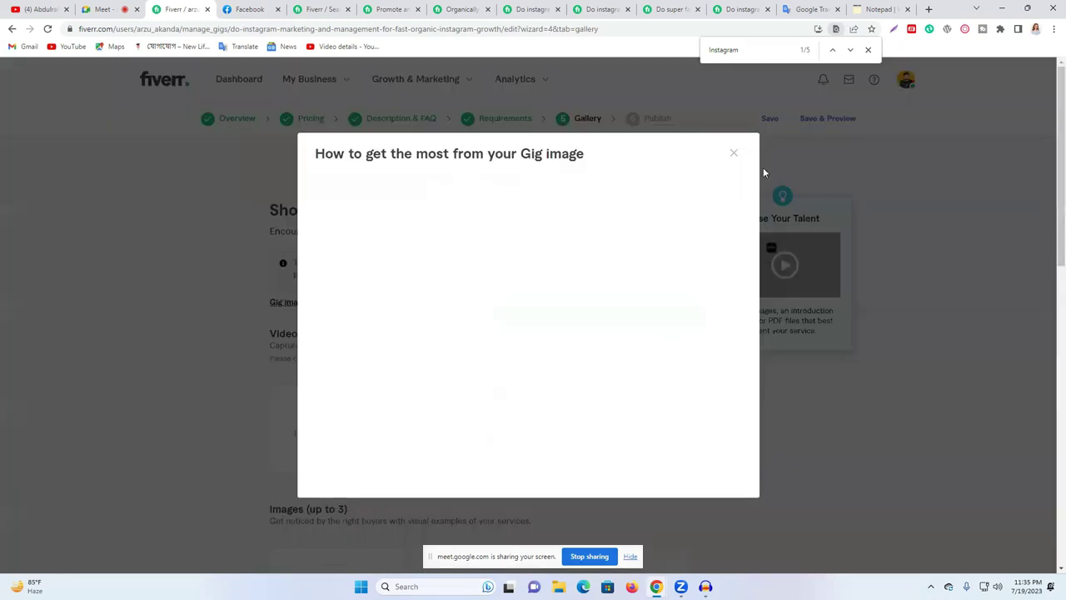
Step: Close the gig image advice and review the Gallery's upload areas for video, images and documents
click(736, 158)
scroll(475, 278, down, 2)
scroll(655, 264, up, 2)
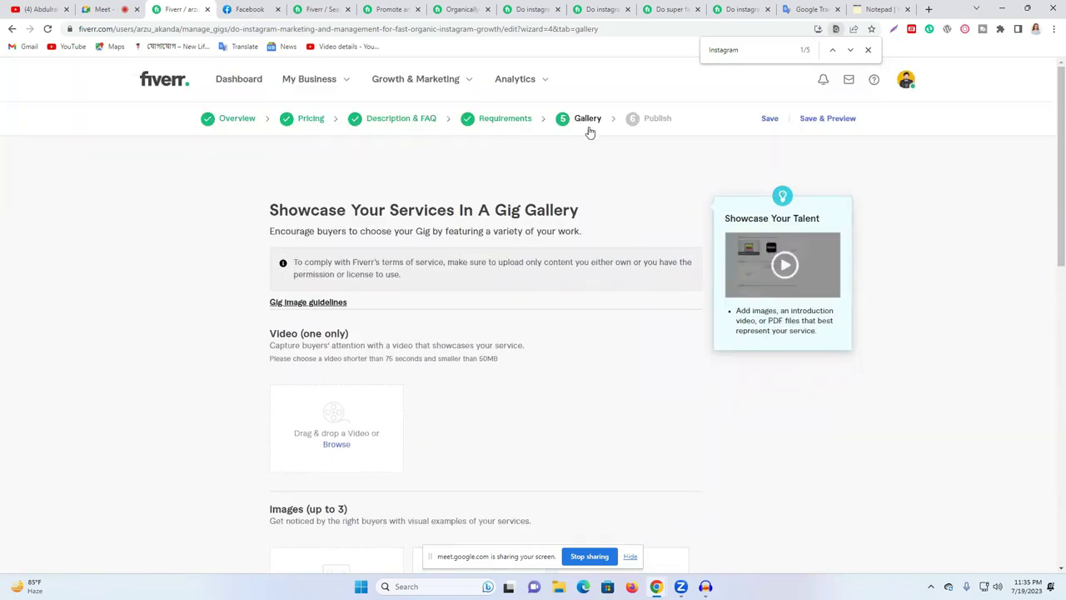
scroll(566, 274, down, 2)
scroll(369, 391, down, 1)
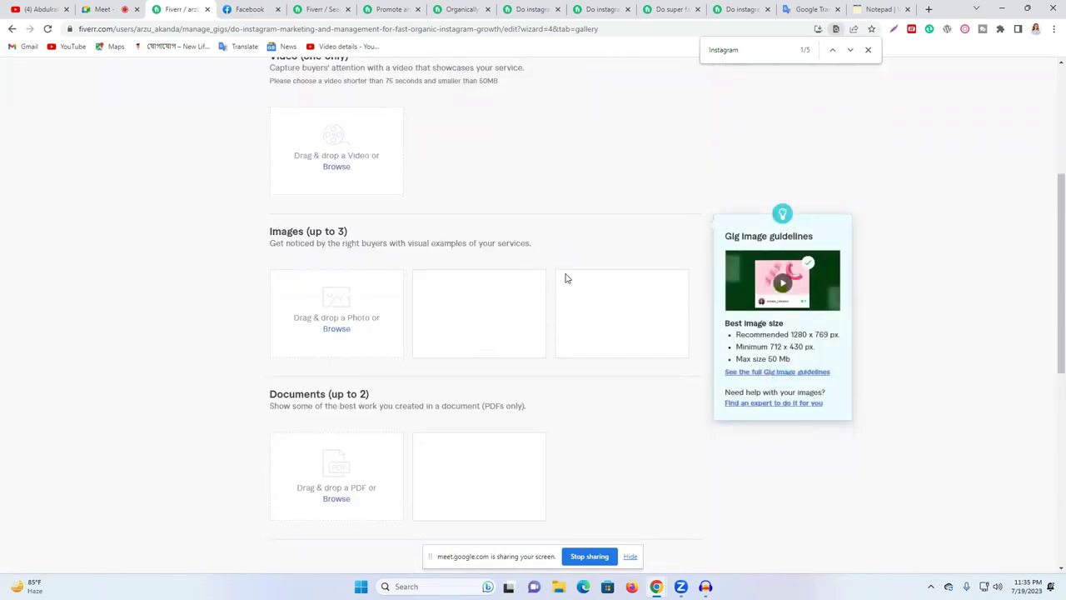
Step: Browse the thumbnails of competing gigs in the Instagram management search results and open the second results page
click(320, 9)
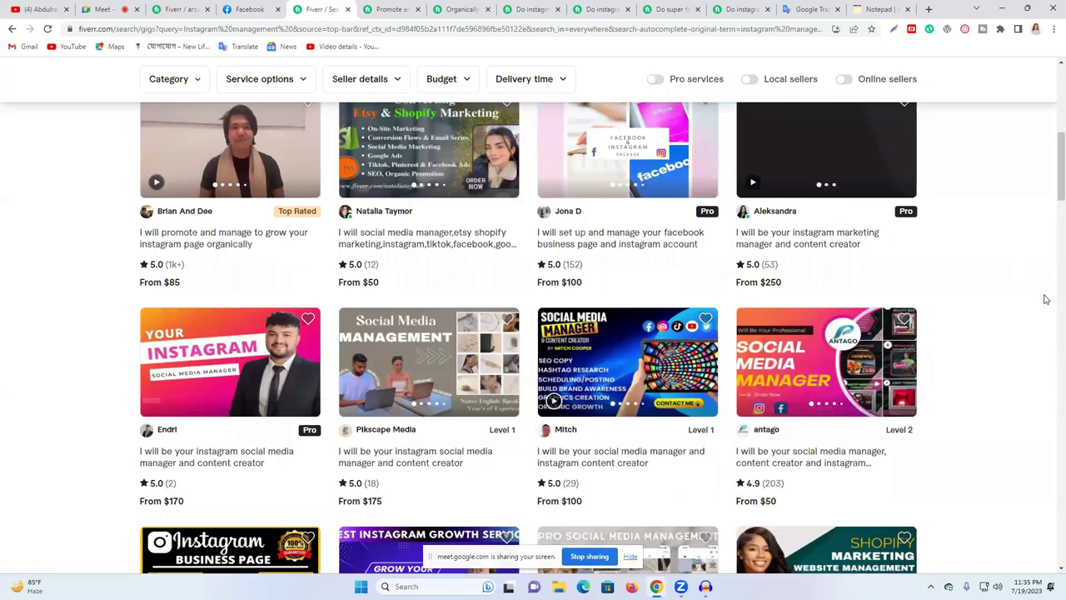
scroll(1046, 302, up, 3)
scroll(1044, 308, up, 2)
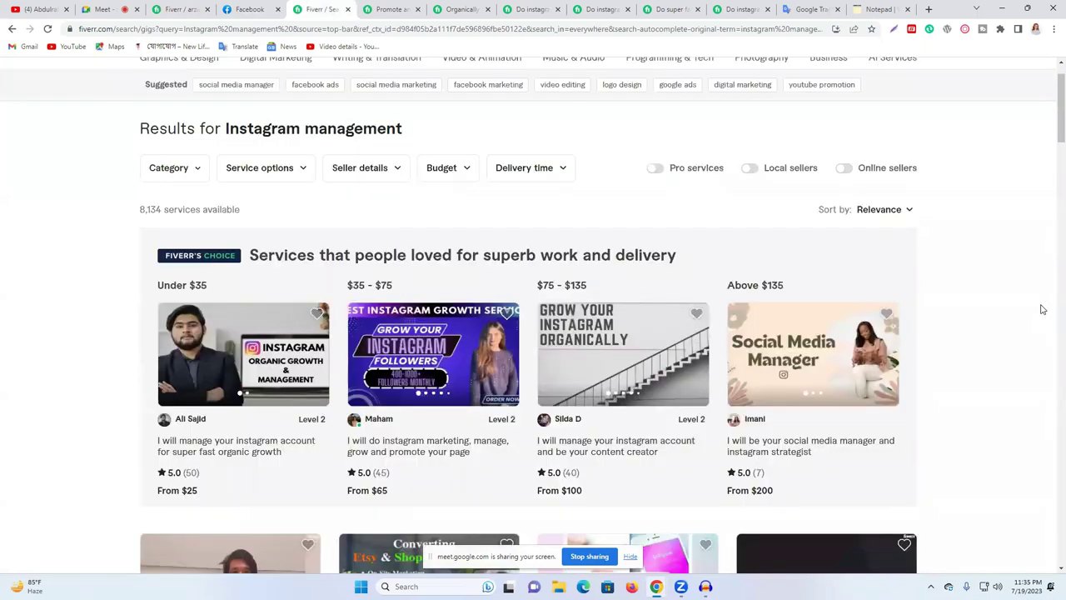
scroll(1042, 309, down, 7)
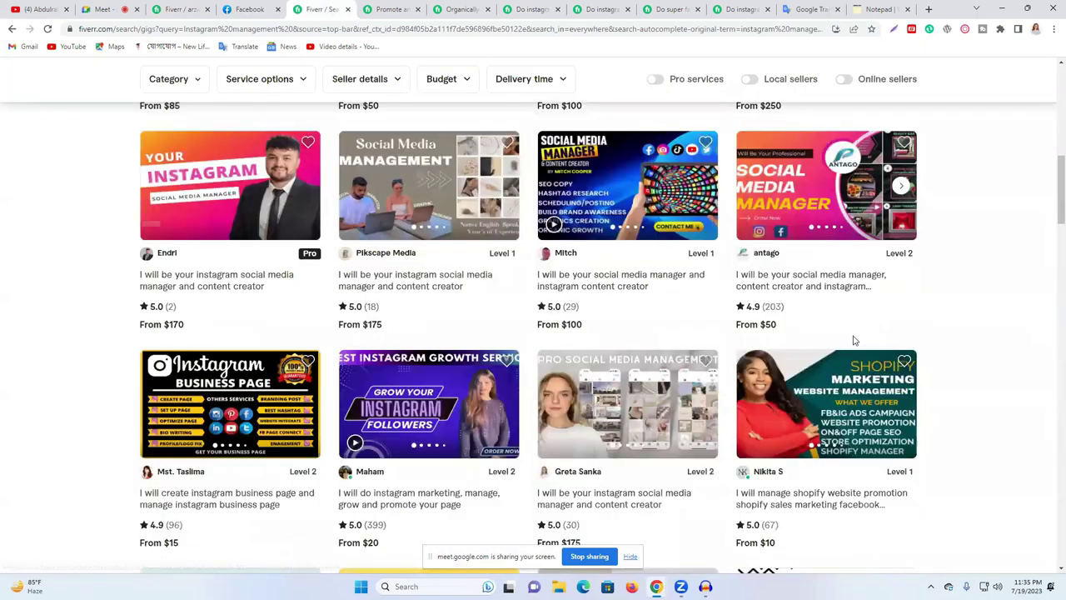
scroll(983, 329, down, 2)
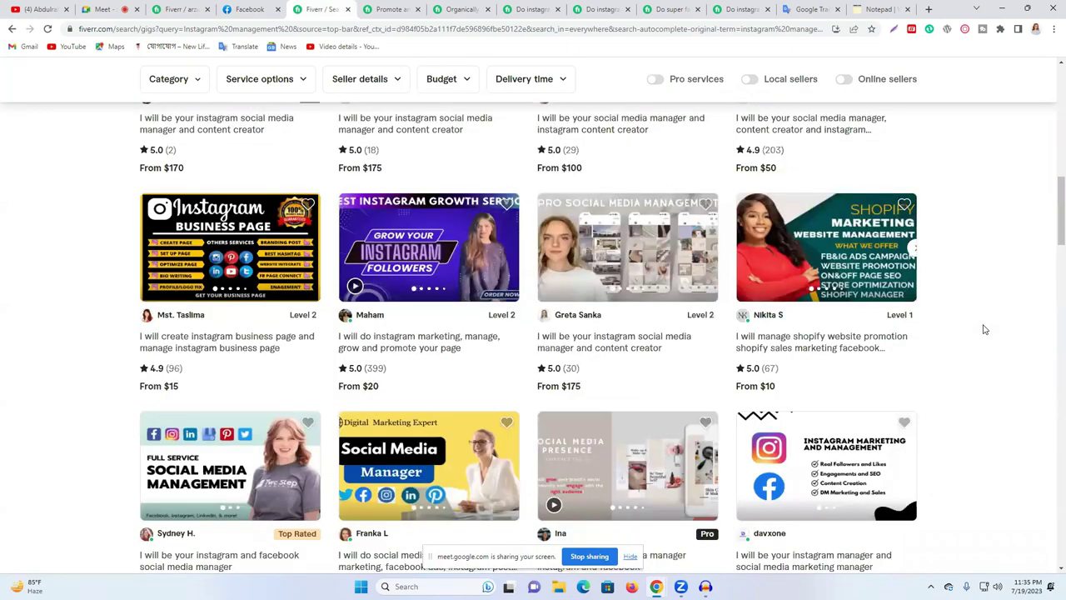
scroll(984, 329, down, 5)
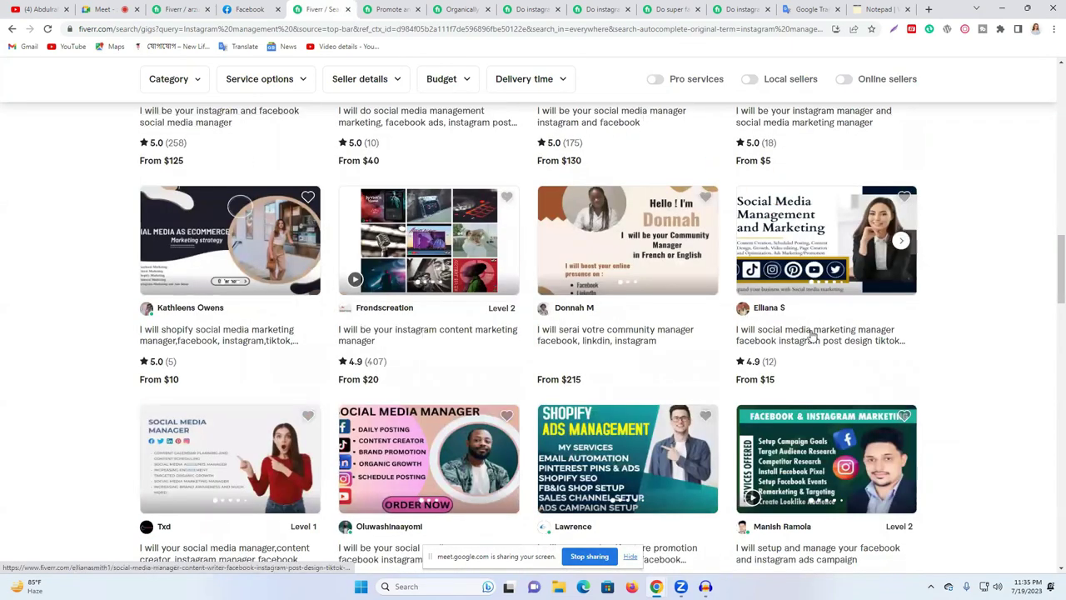
scroll(813, 336, down, 3)
scroll(812, 338, down, 2)
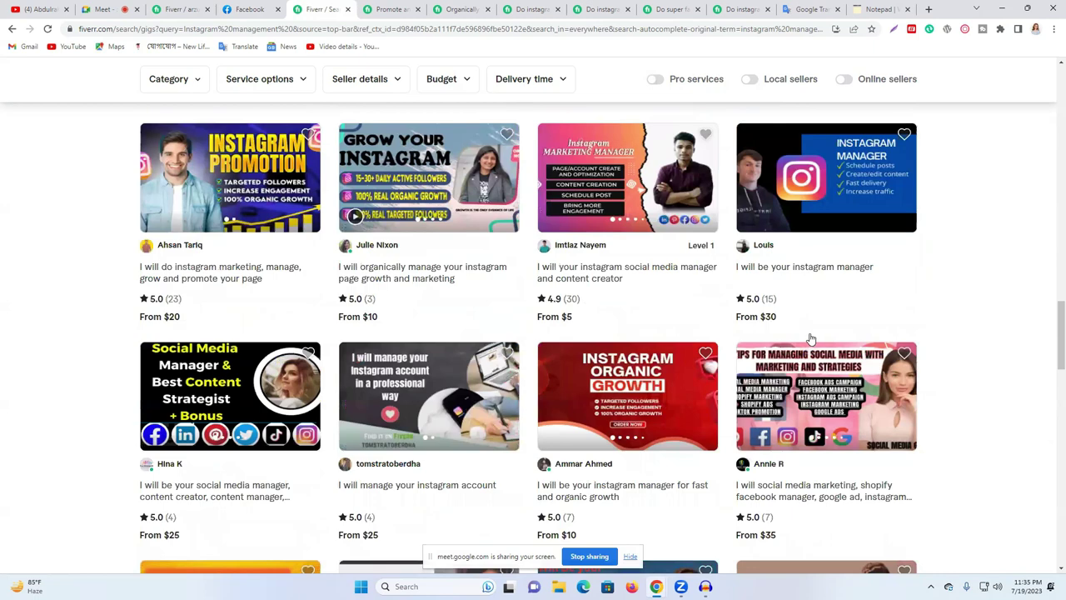
scroll(812, 339, down, 2)
scroll(829, 366, down, 4)
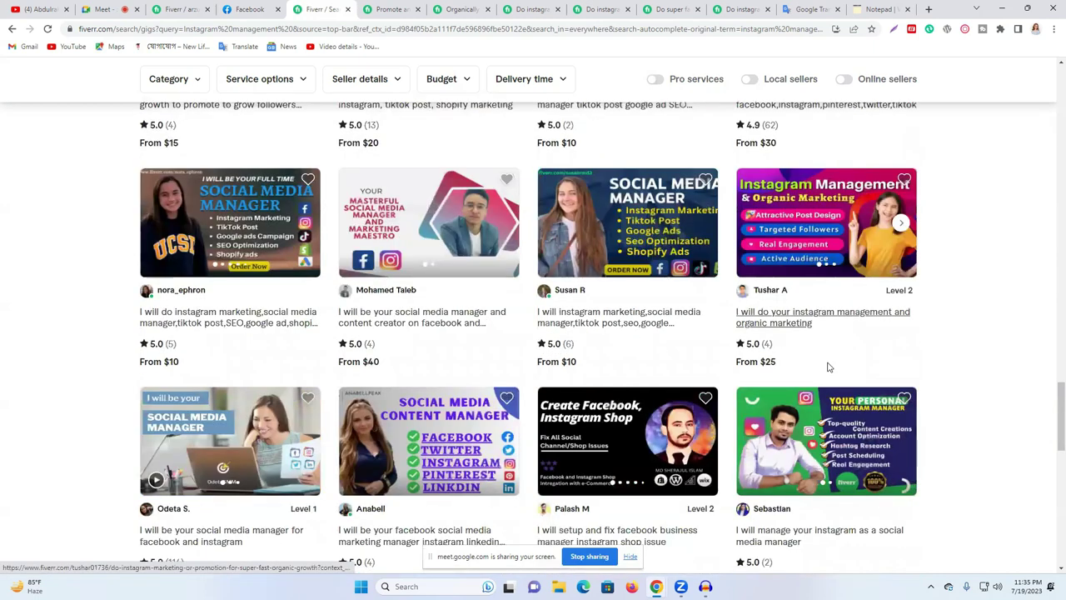
scroll(799, 367, down, 5)
scroll(422, 264, down, 2)
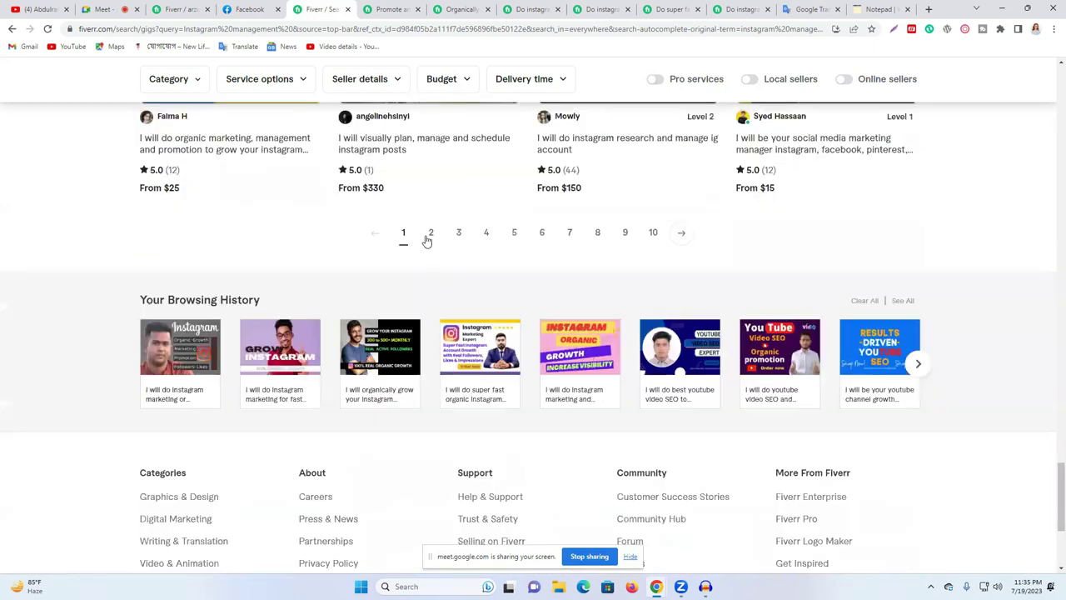
click(429, 239)
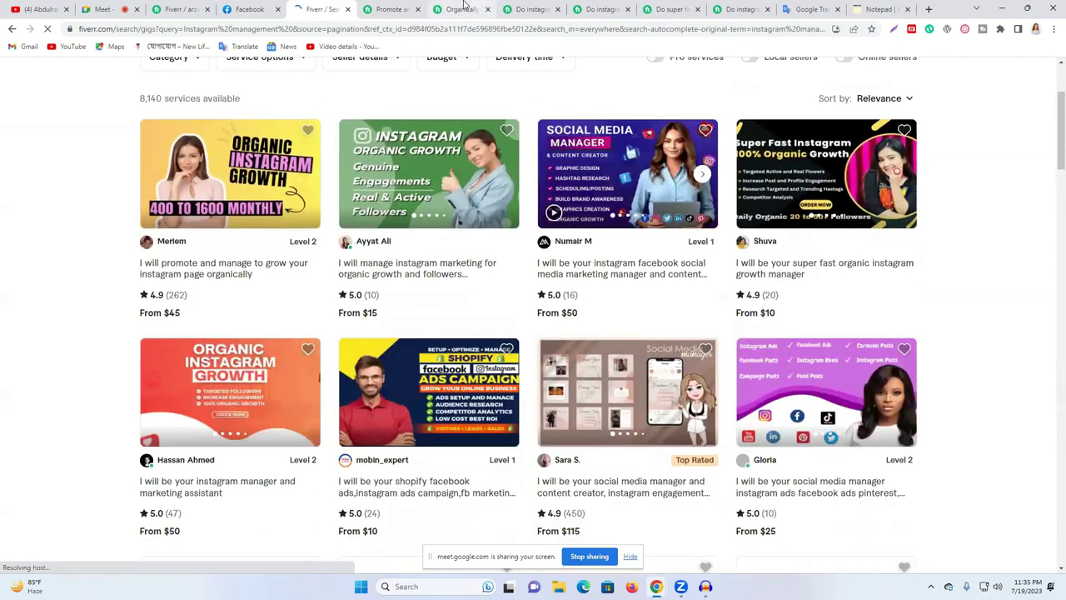
Step: Examine the cover images of the opened competitor gigs for growing and marketing Instagram accounts organically
click(464, 7)
click(392, 7)
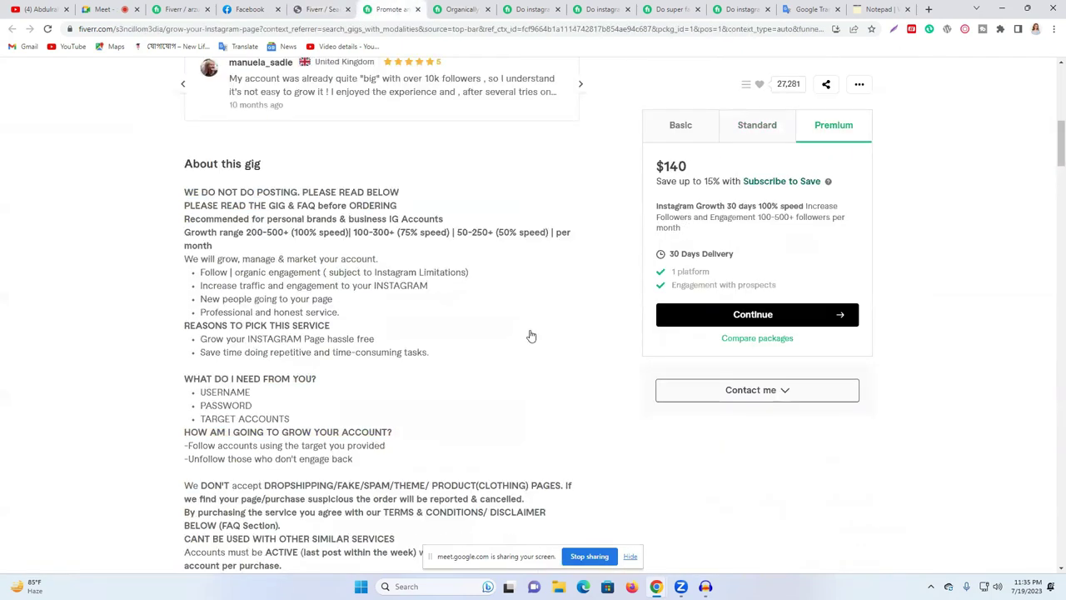
click(445, 7)
scroll(534, 300, up, 10)
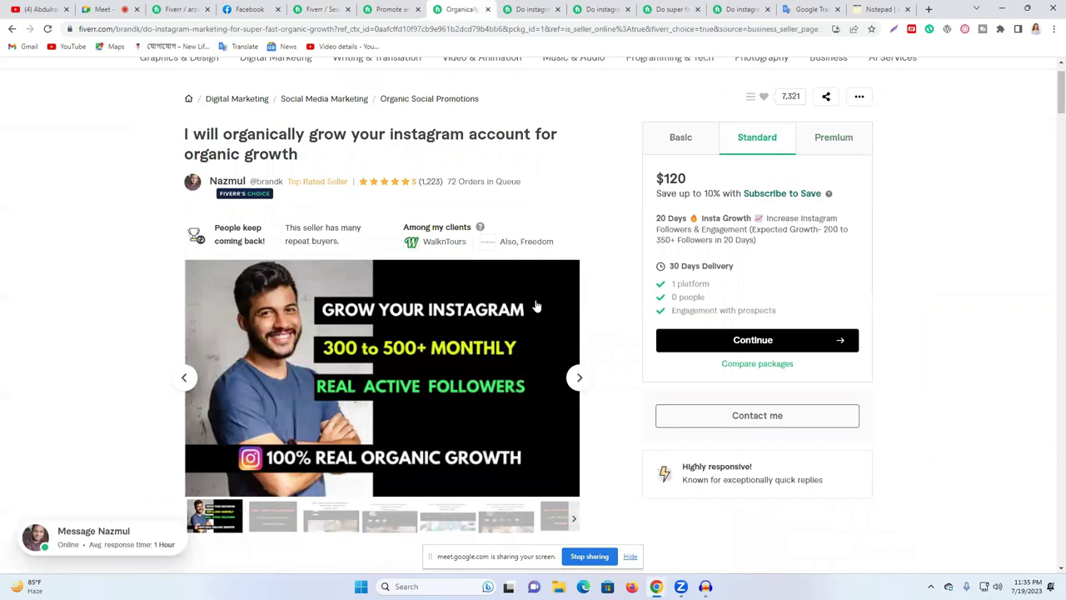
scroll(495, 227, down, 1)
key(ctrl+Tab)
scroll(595, 333, up, 7)
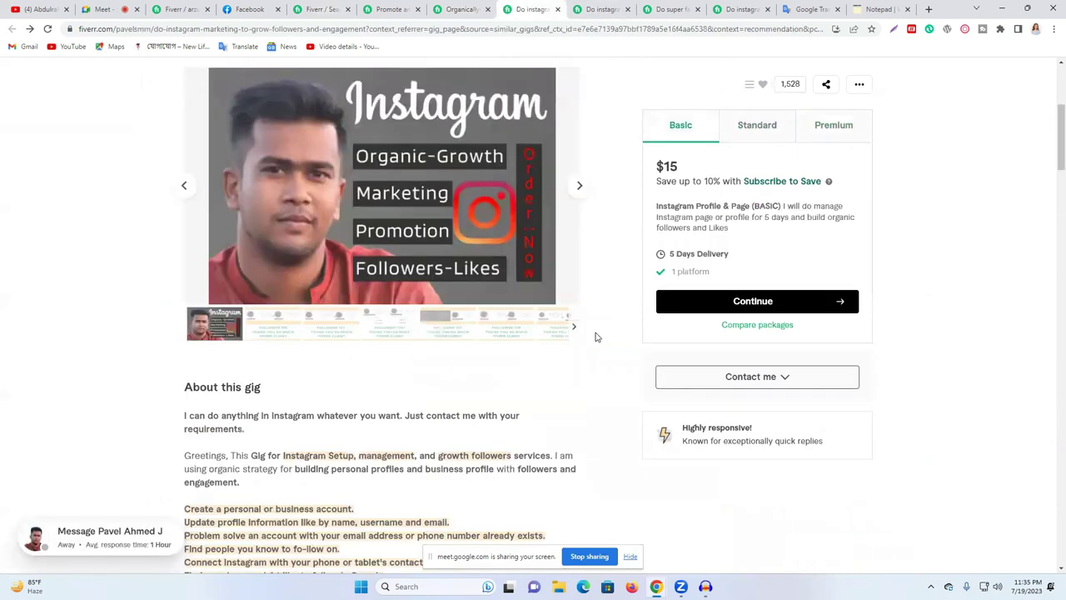
scroll(416, 401, down, 1)
key(ctrl+Tab)
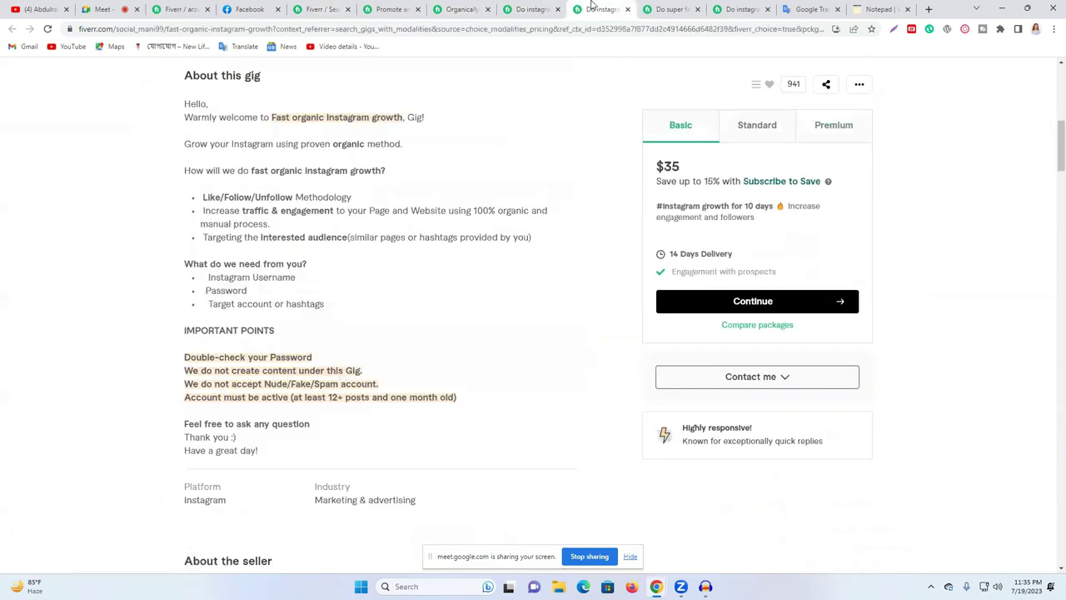
Step: Examine the cover images of the remaining opened gigs, including the super fast organic Instagram growth one
scroll(583, 250, up, 5)
key(ctrl+Tab)
scroll(587, 275, up, 1)
scroll(586, 275, up, 5)
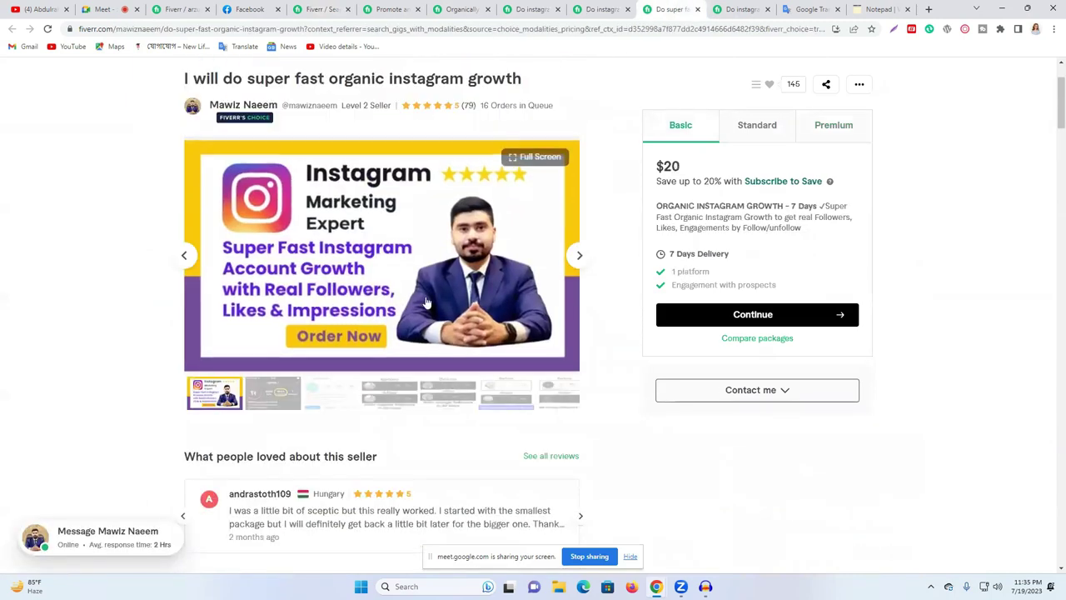
key(ctrl+Tab)
scroll(576, 258, up, 5)
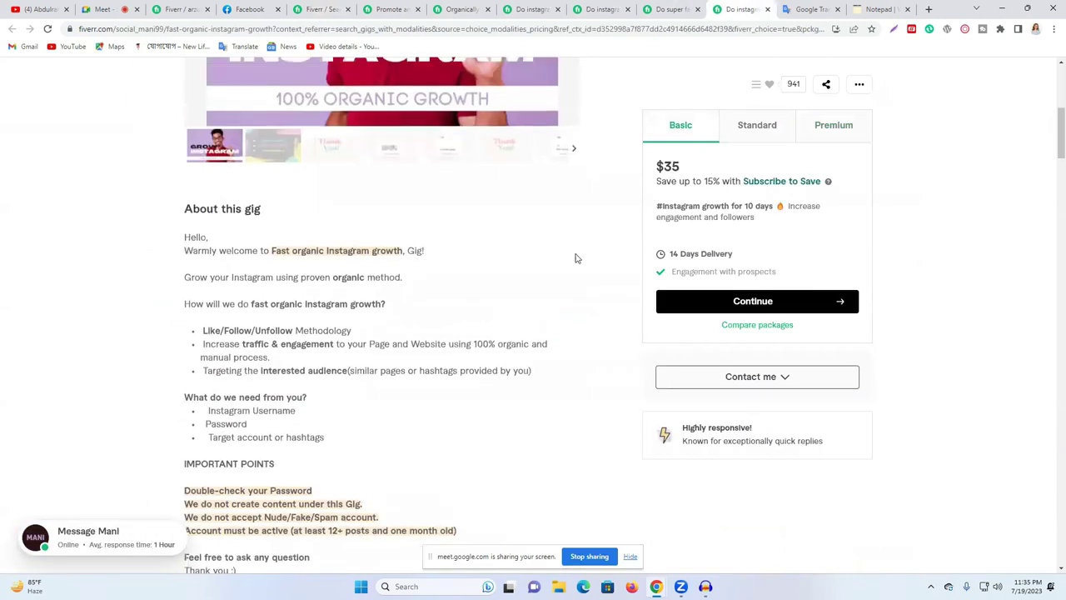
scroll(584, 297, up, 2)
Step: Return to the Instagram management search results and dismiss the prompt asking for business details
key(ctrl+shift+Tab)
key(ctrl+shift+Tab)
key(ctrl+shift+Tab)
key(ctrl+shift+Tab)
key(ctrl+shift+Tab)
key(ctrl+shift+Tab)
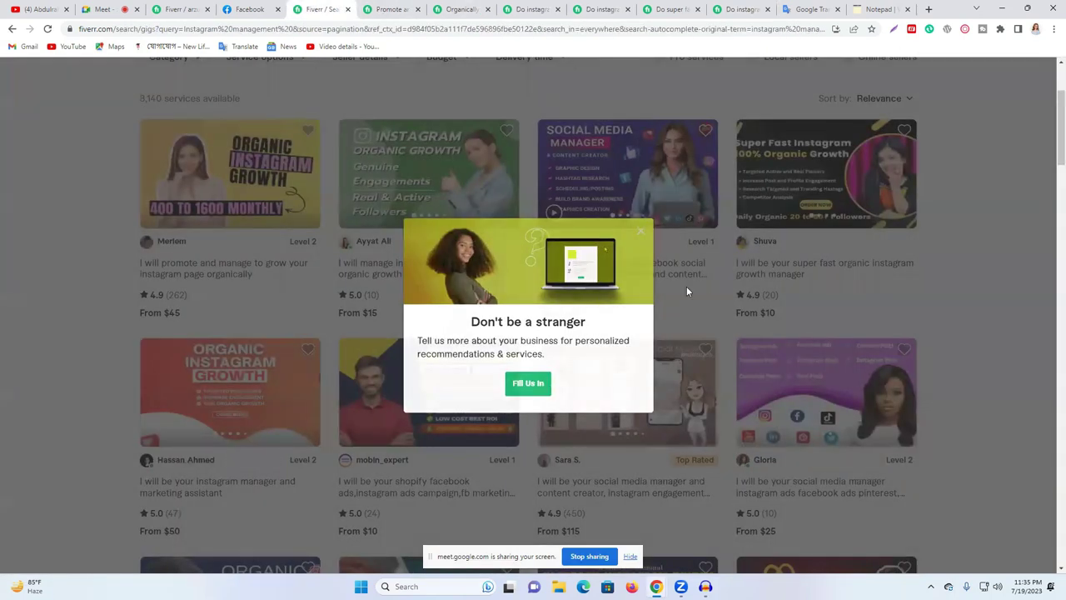
click(687, 291)
scroll(302, 130, up, 2)
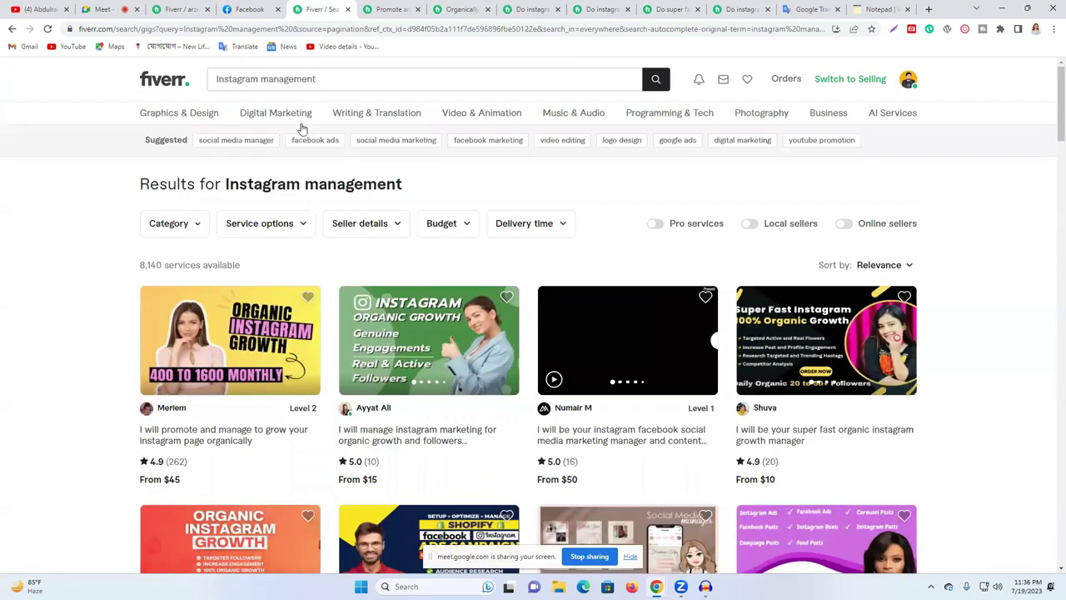
Step: Search for "Instagram management" again, correcting the misspelled second word with the spelling suggestion
double_click(297, 81)
text(m)
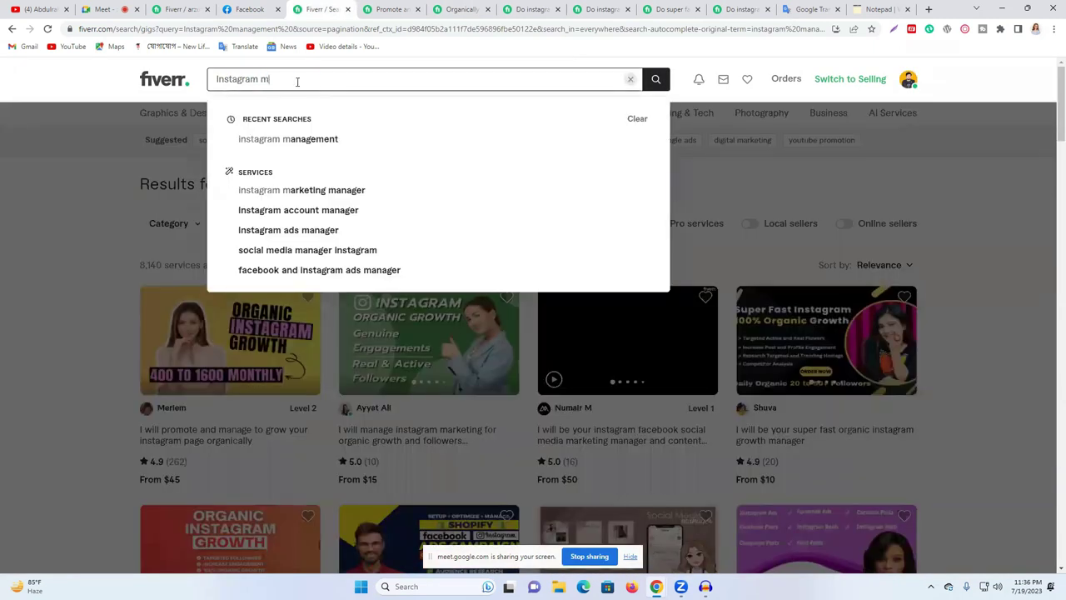
text(anagment)
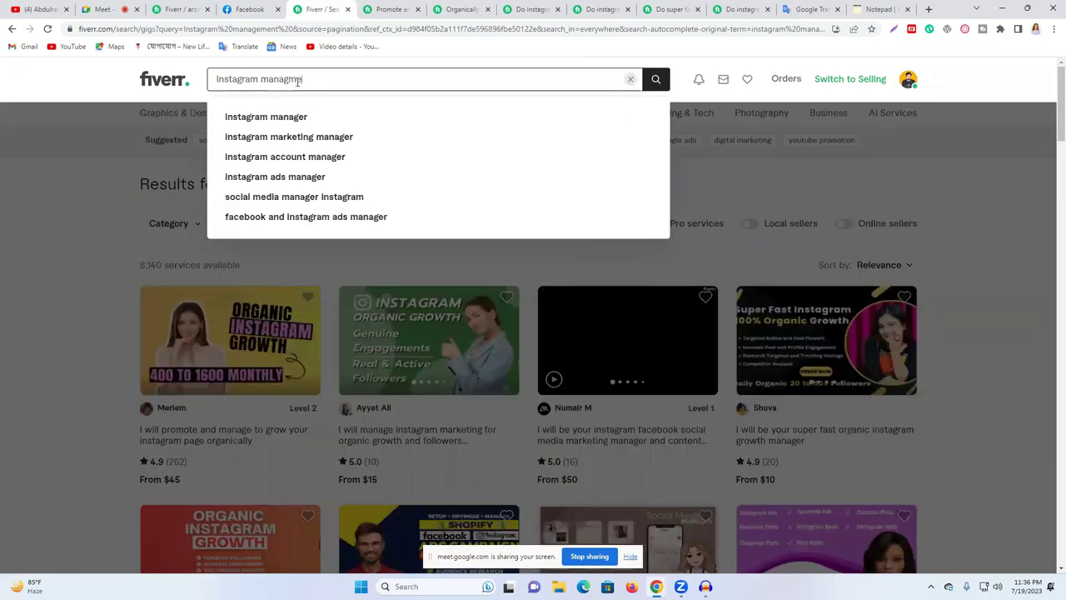
right_click(304, 80)
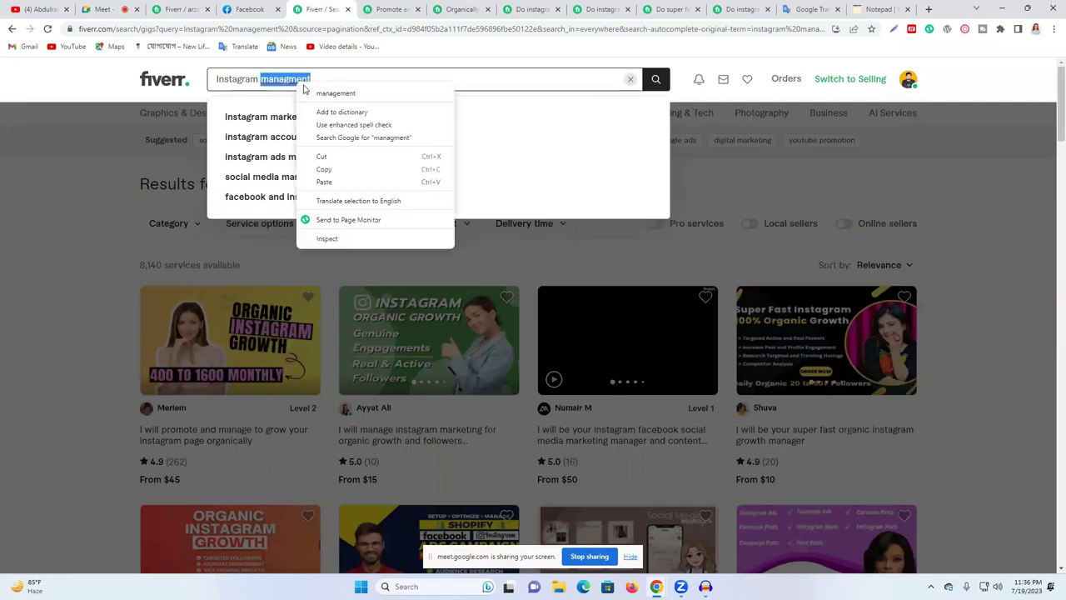
click(322, 93)
key(Return)
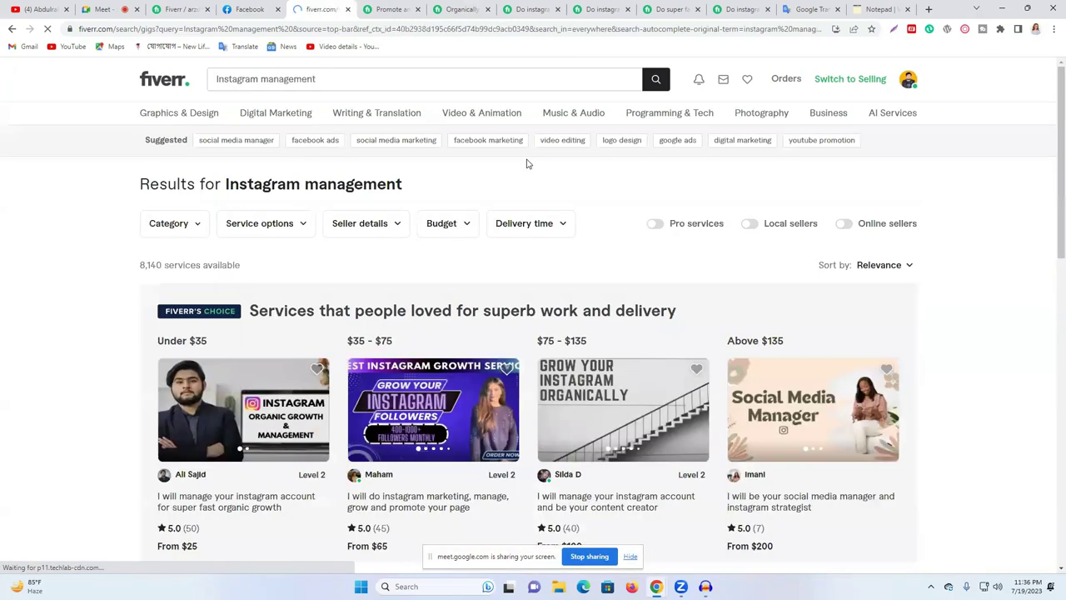
Step: Browse the thumbnails on the first page of Instagram management results for gig image examples
scroll(605, 220, down, 5)
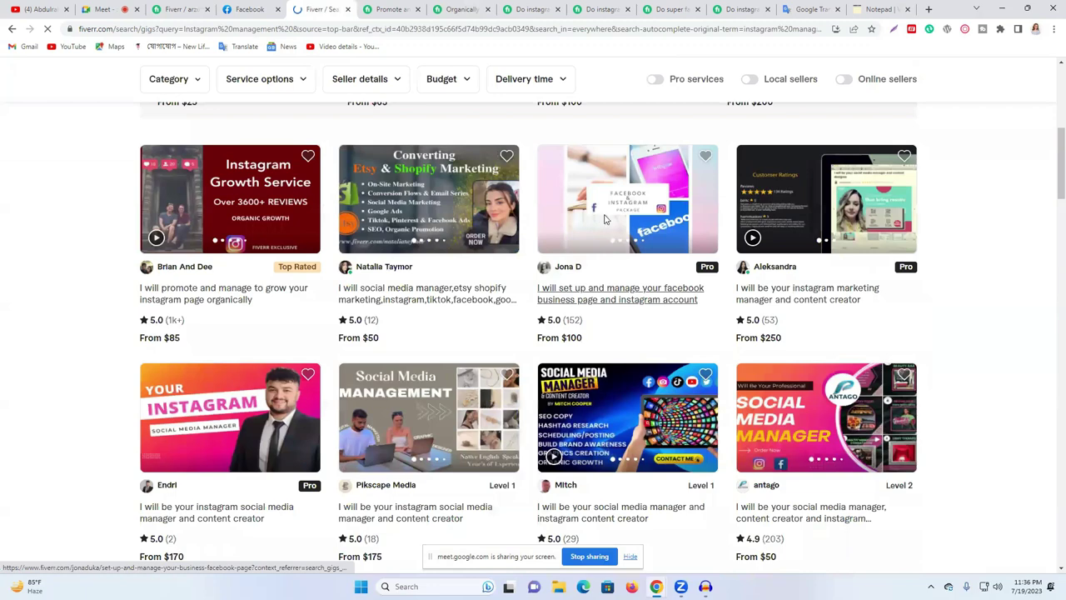
scroll(605, 220, down, 5)
scroll(605, 219, down, 5)
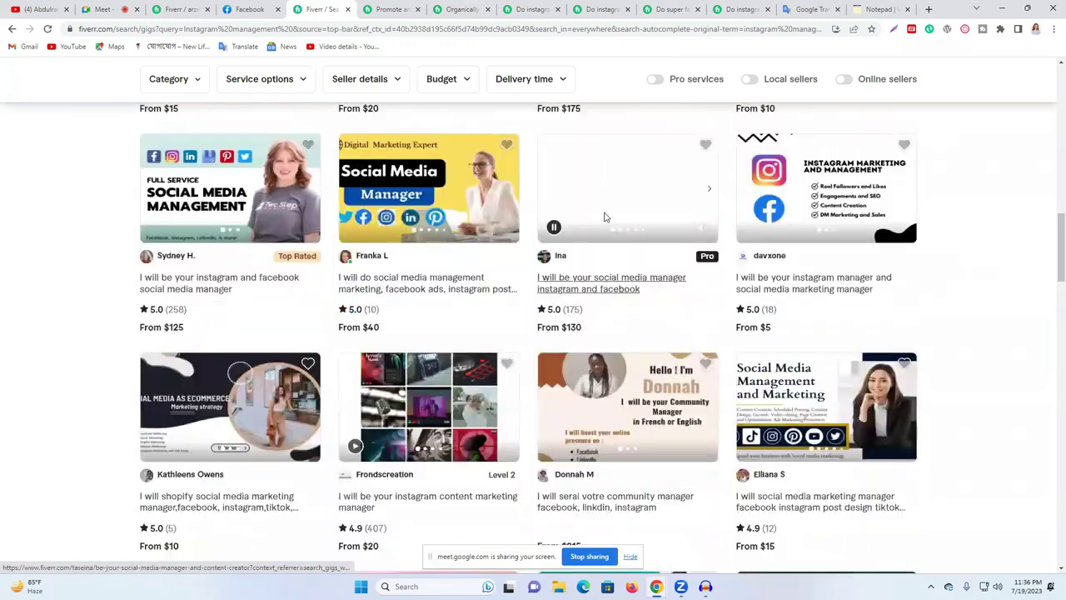
scroll(606, 215, down, 3)
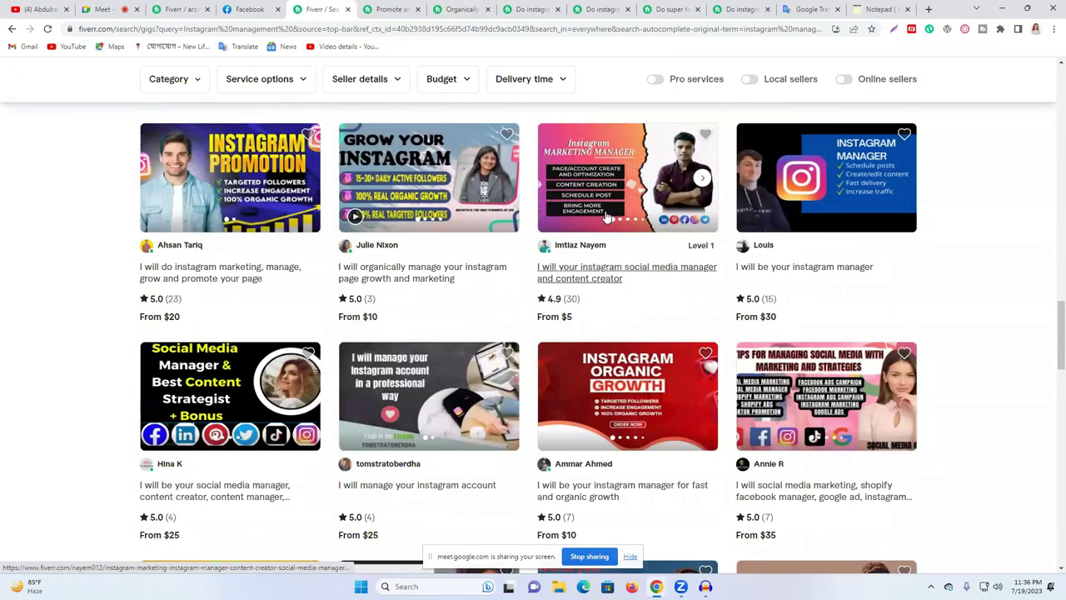
scroll(612, 210, down, 3)
scroll(614, 207, up, 2)
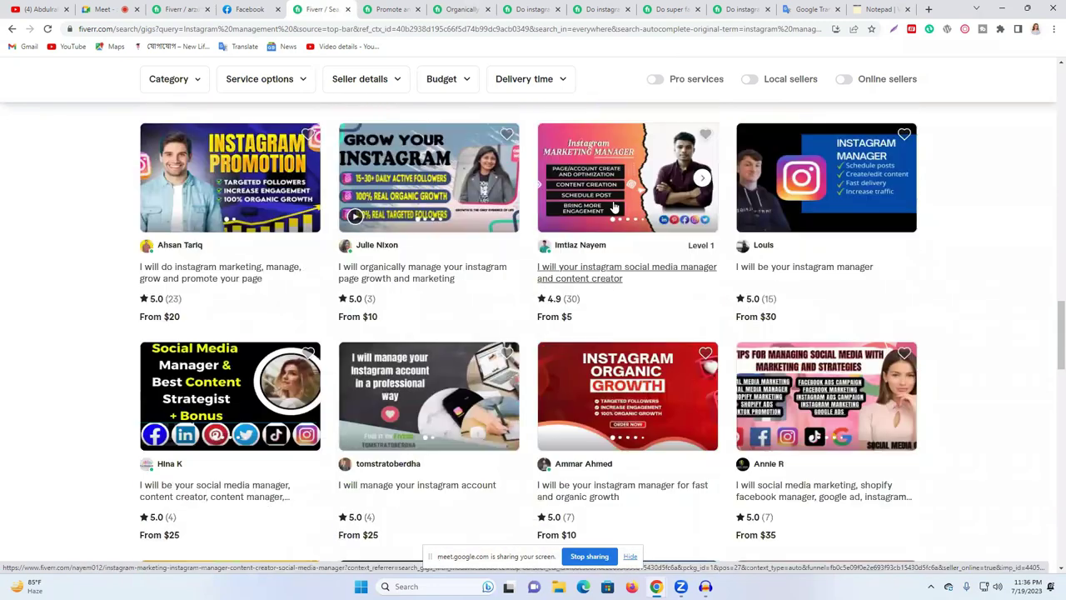
scroll(614, 208, up, 2)
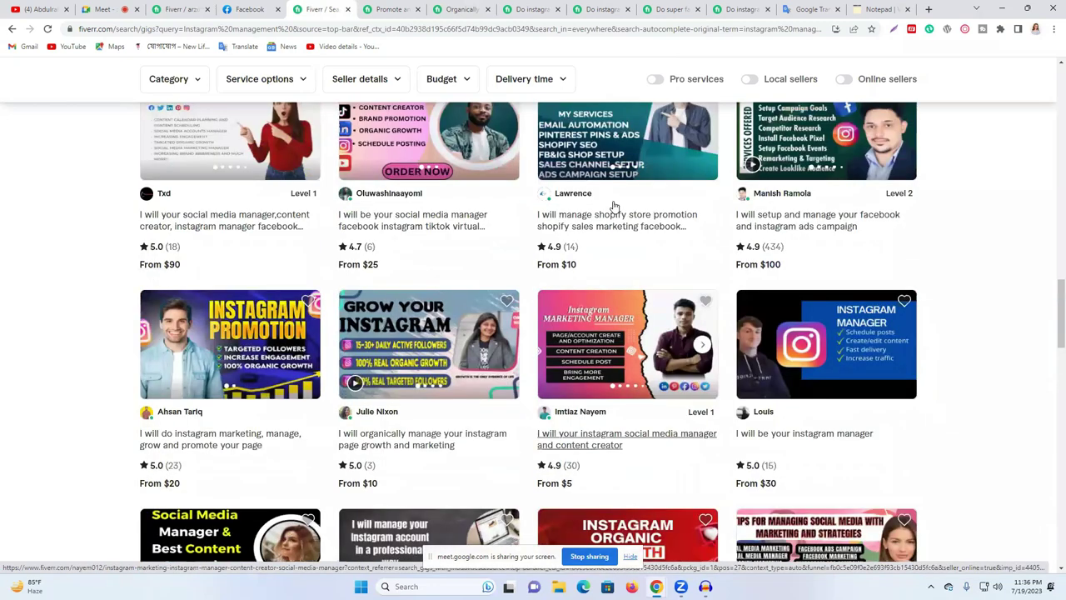
scroll(555, 223, down, 2)
scroll(555, 223, down, 2)
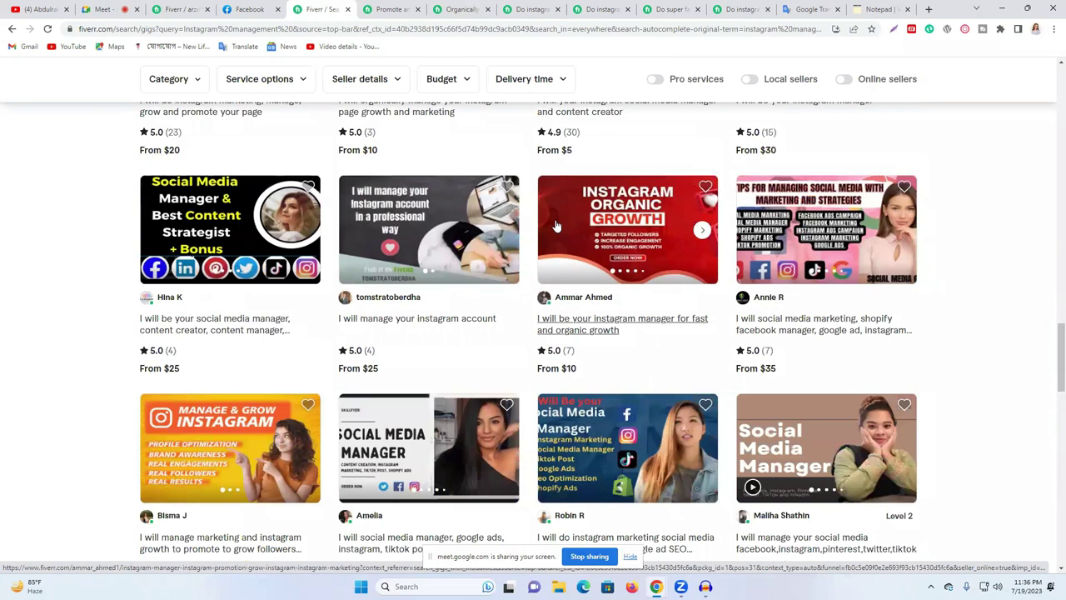
scroll(556, 225, up, 2)
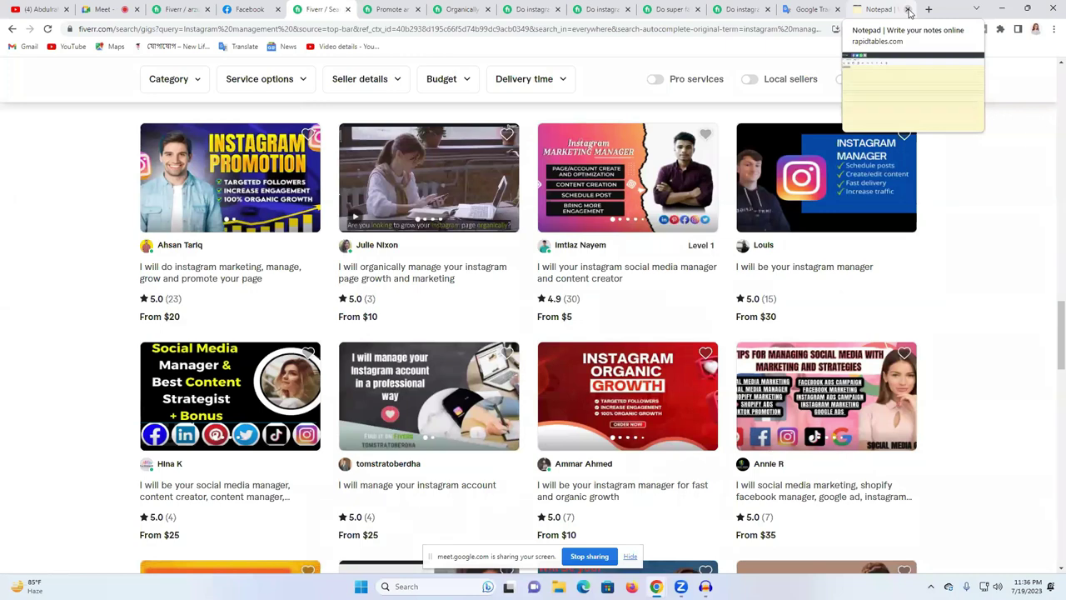
Step: Open the competitor gig with the "Instagram Promotion" thumbnail and examine its cover image
scroll(234, 284, up, 2)
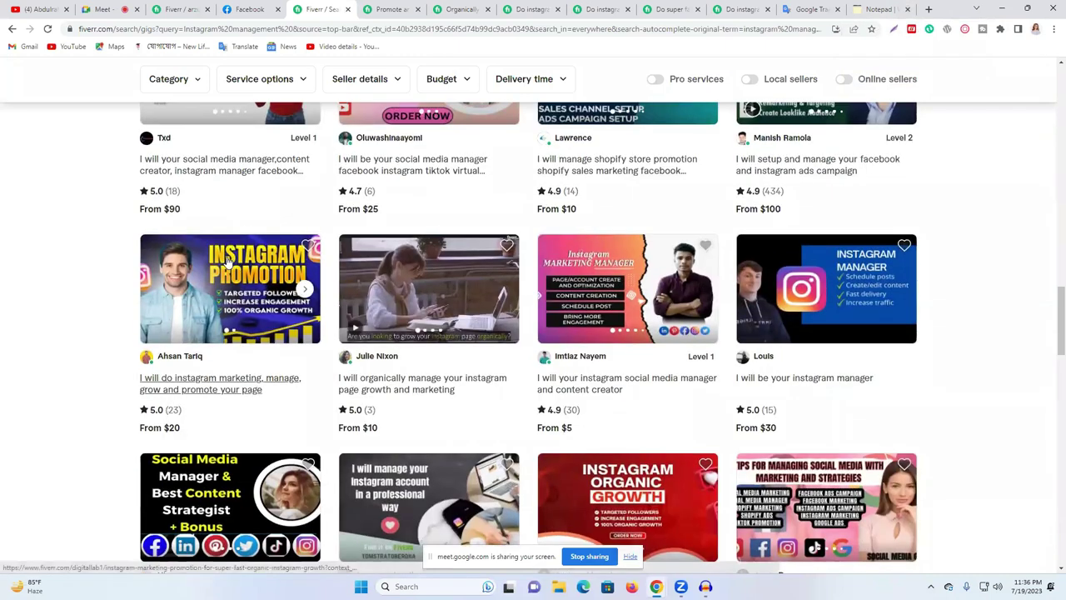
click(220, 273)
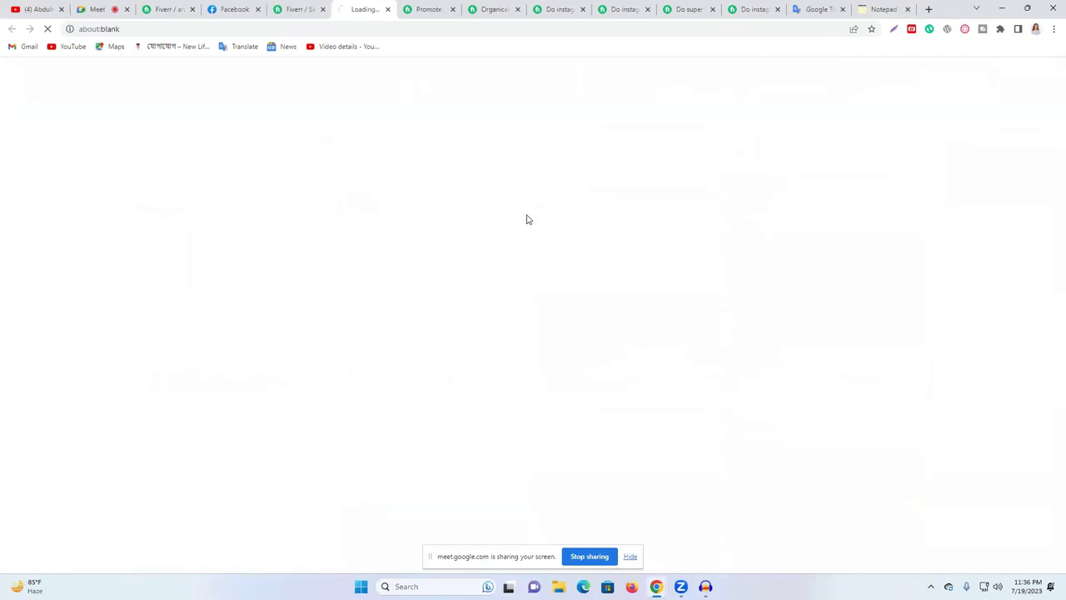
scroll(526, 214, down, 2)
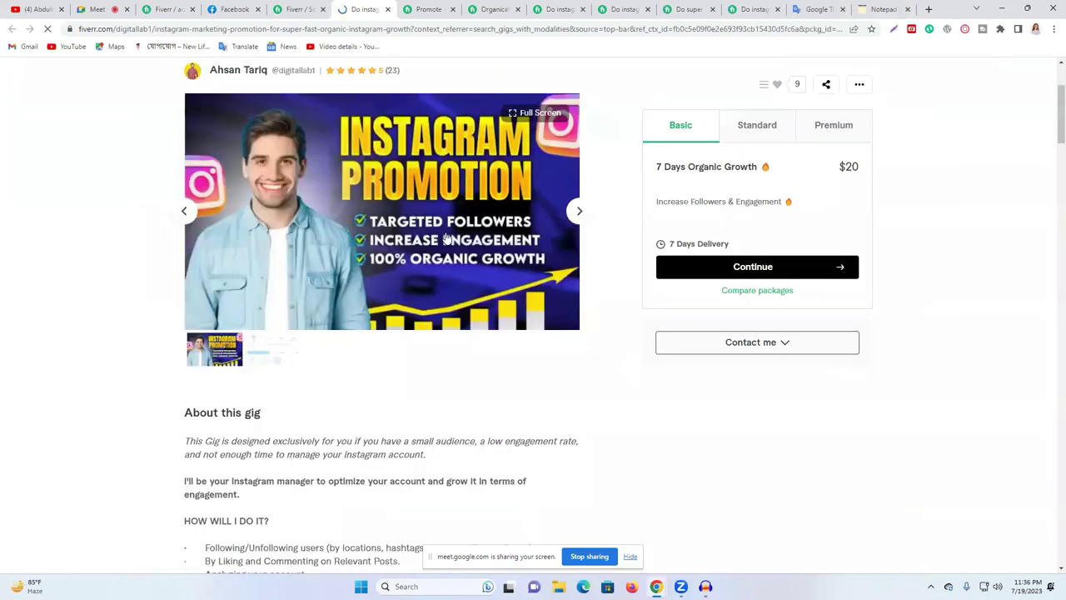
scroll(416, 227, up, 1)
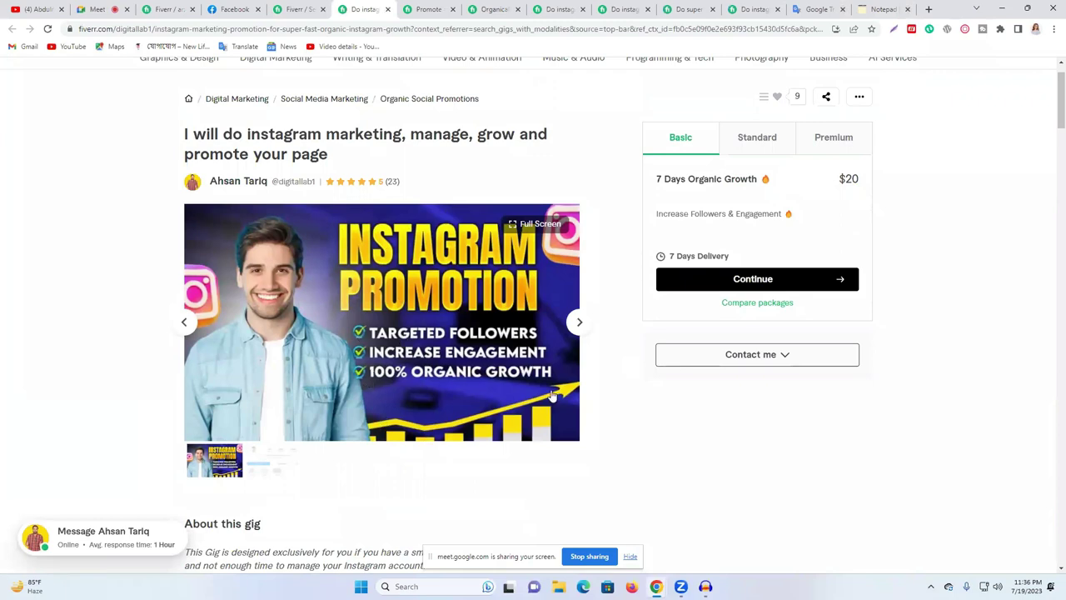
scroll(250, 284, up, 1)
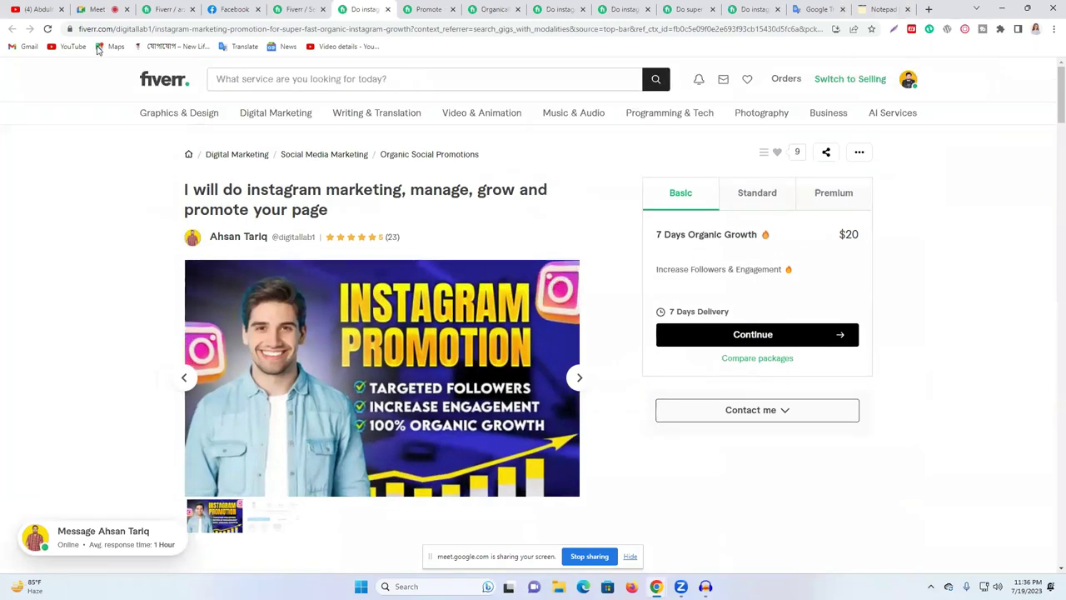
Step: Return to the search results and compare the remaining gig thumbnails on the first page
click(299, 9)
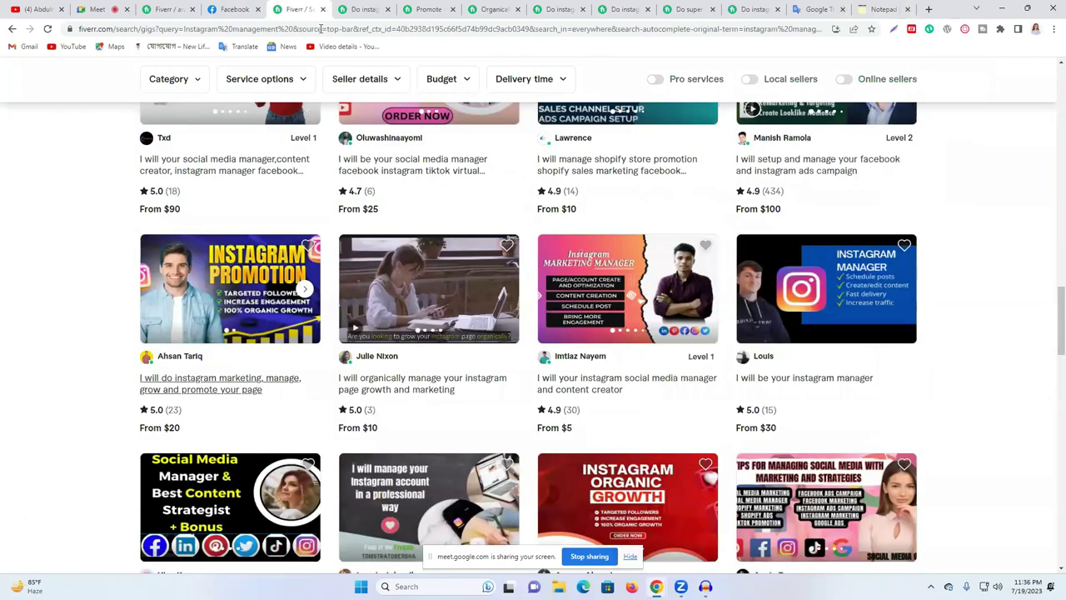
scroll(403, 291, down, 6)
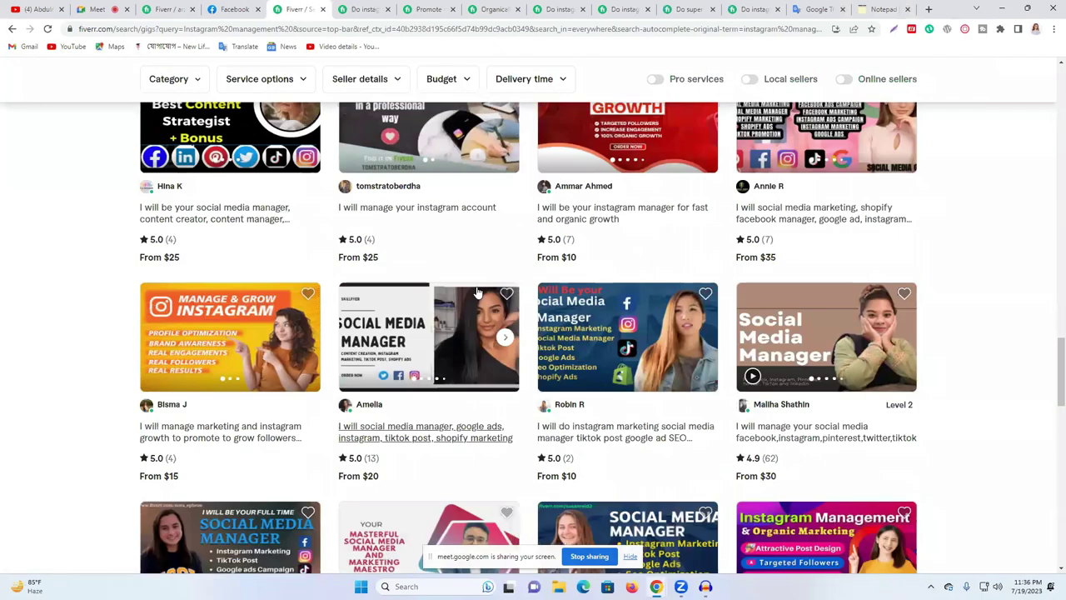
scroll(208, 254, up, 1)
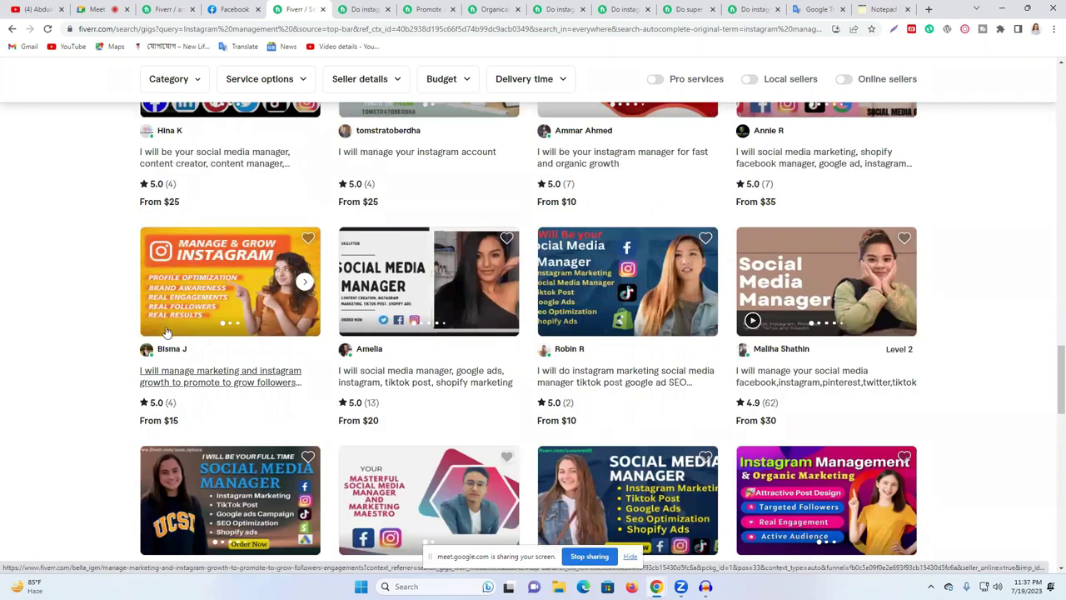
scroll(824, 375, down, 3)
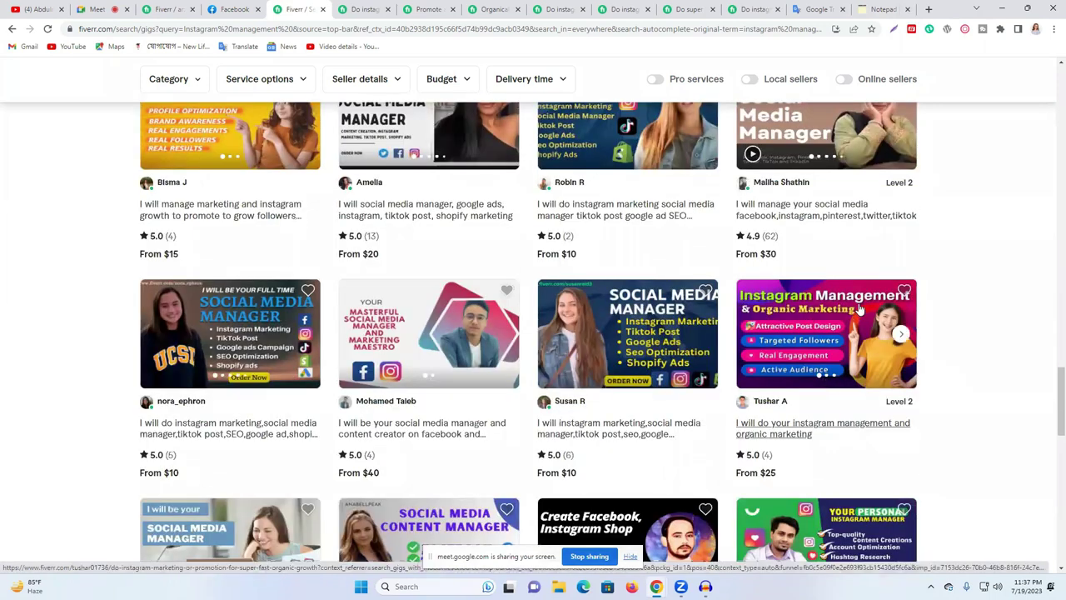
scroll(833, 334, down, 2)
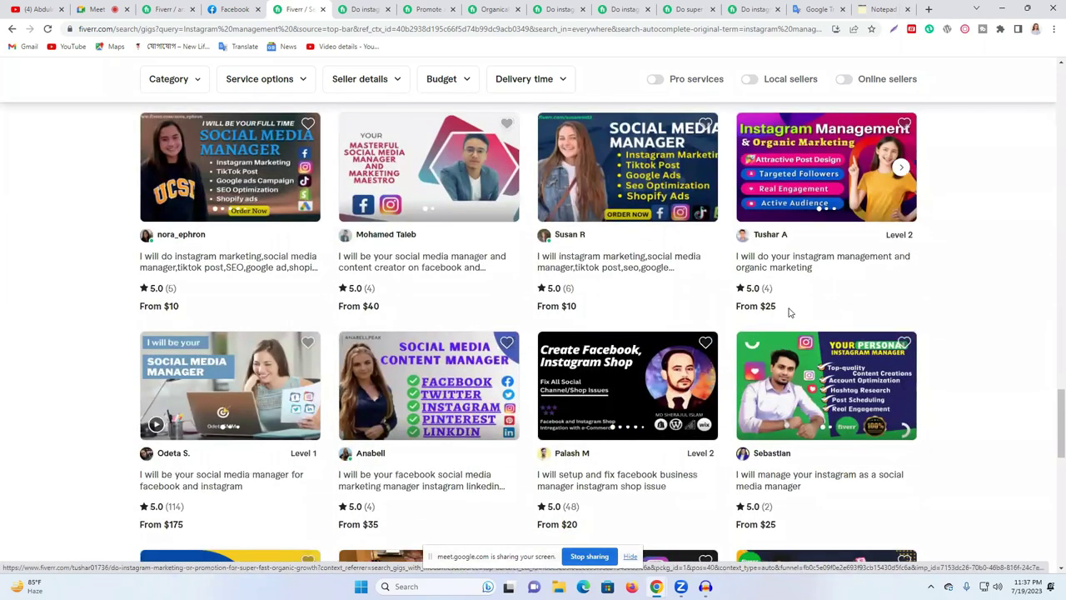
scroll(788, 309, down, 2)
scroll(788, 325, down, 3)
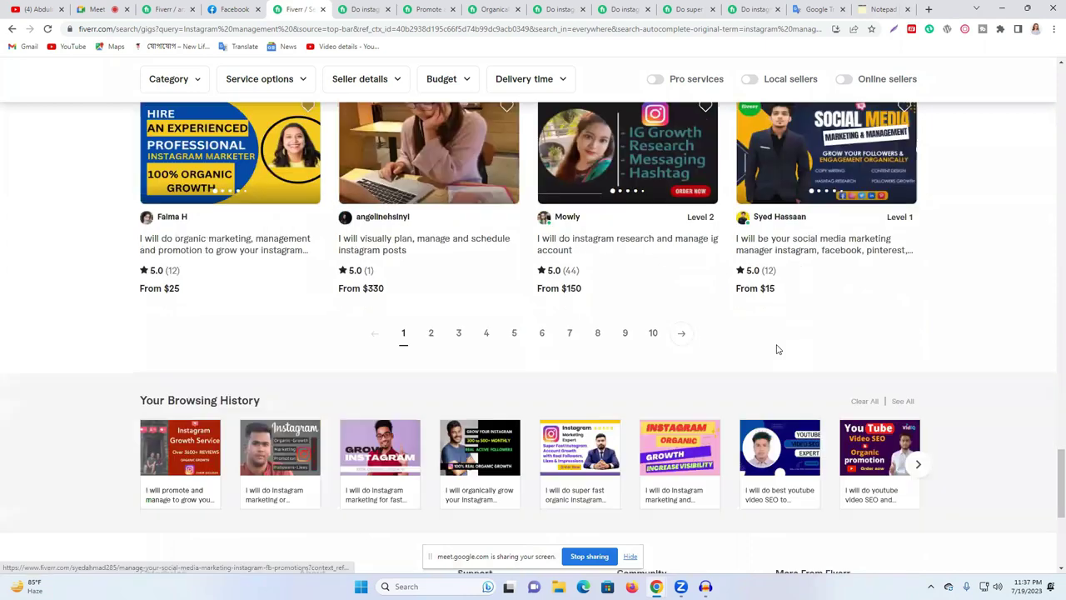
Step: Open the second page of the Instagram management results and browse its gig thumbnails
scroll(775, 347, down, 2)
click(431, 180)
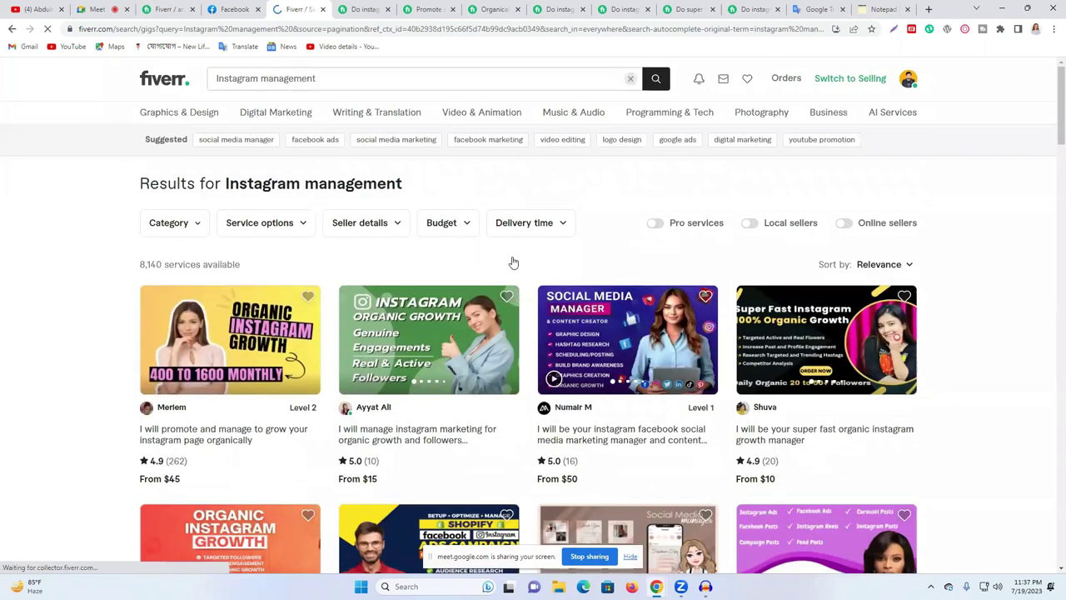
scroll(511, 263, down, 2)
scroll(666, 292, down, 3)
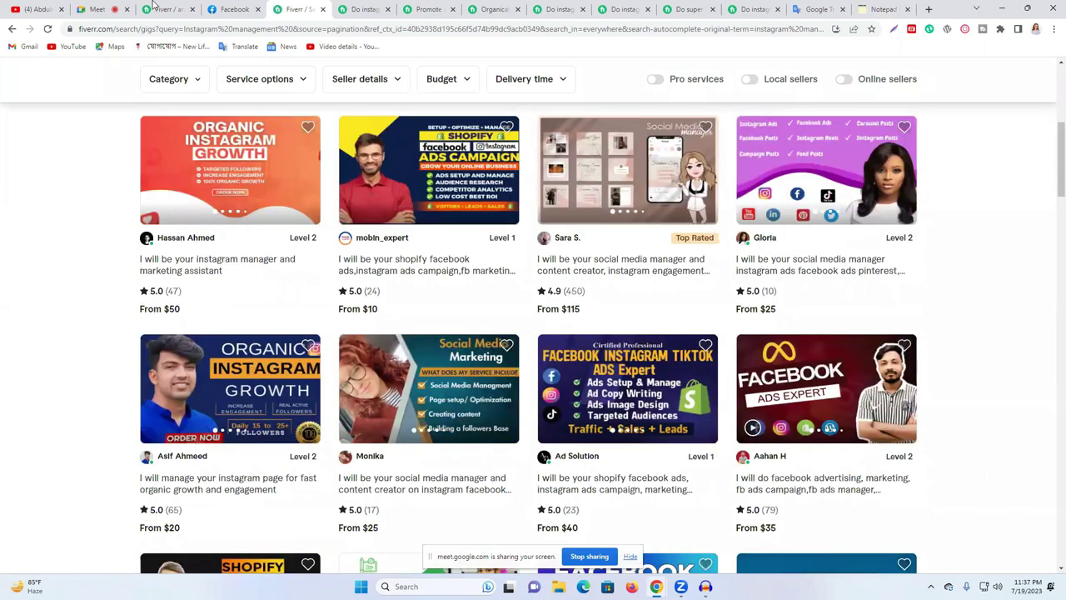
scroll(725, 314, down, 2)
Step: Return to the gig's Gallery stage and try to save and continue without adding any images
key(ctrl+2)
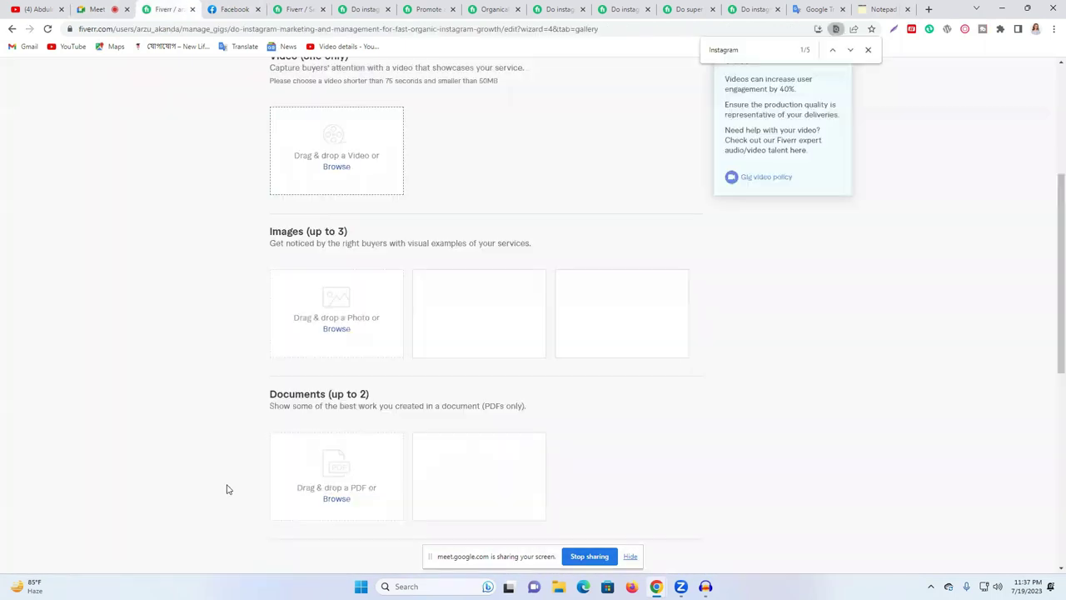
click(167, 9)
scroll(812, 300, down, 3)
scroll(491, 324, up, 2)
scroll(698, 492, down, 1)
click(662, 434)
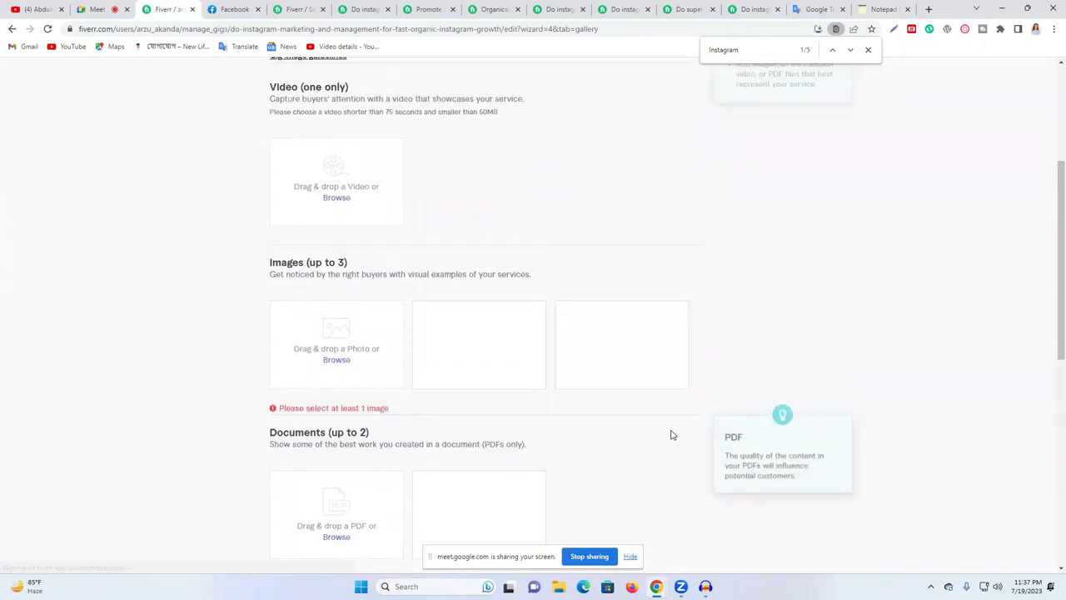
Step: Add the Screenshot (18) image from the Downloads folder as the first image in the gig's gallery
click(336, 341)
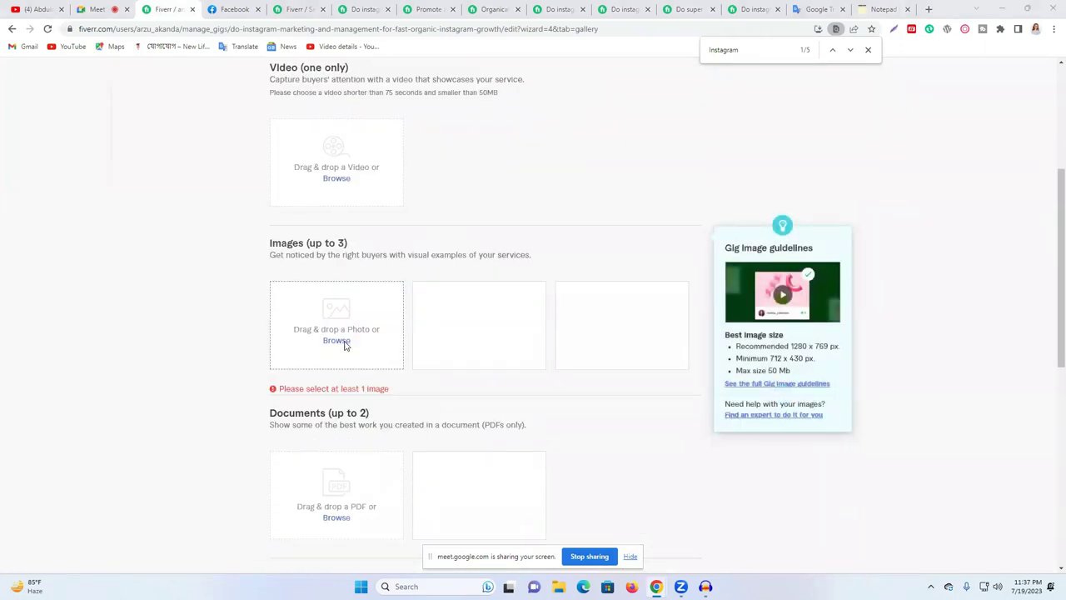
scroll(215, 155, down, 1)
scroll(215, 154, down, 2)
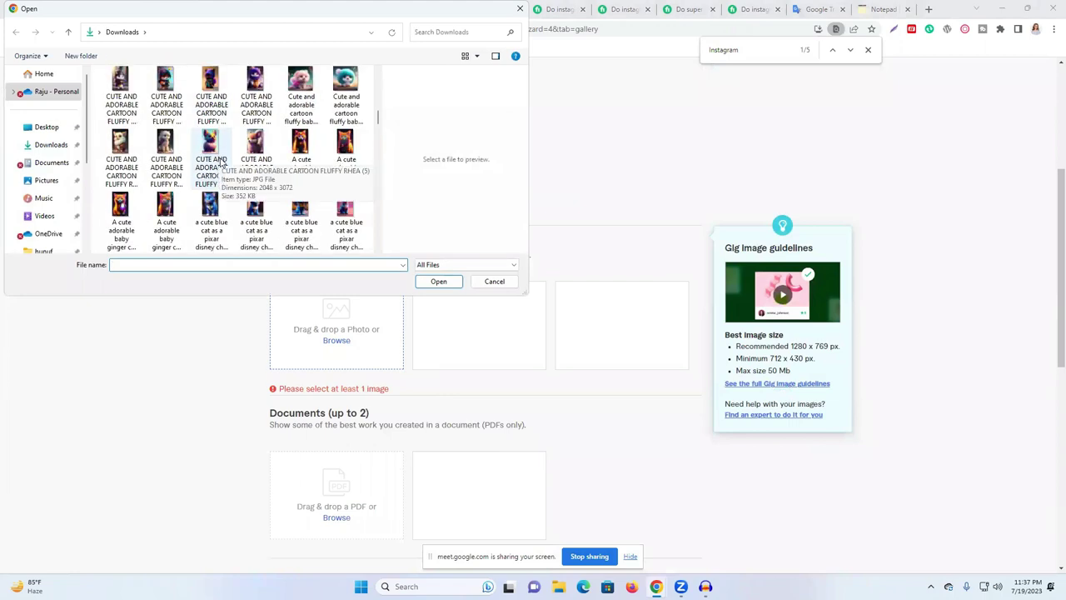
scroll(223, 194, down, 2)
scroll(223, 194, down, 5)
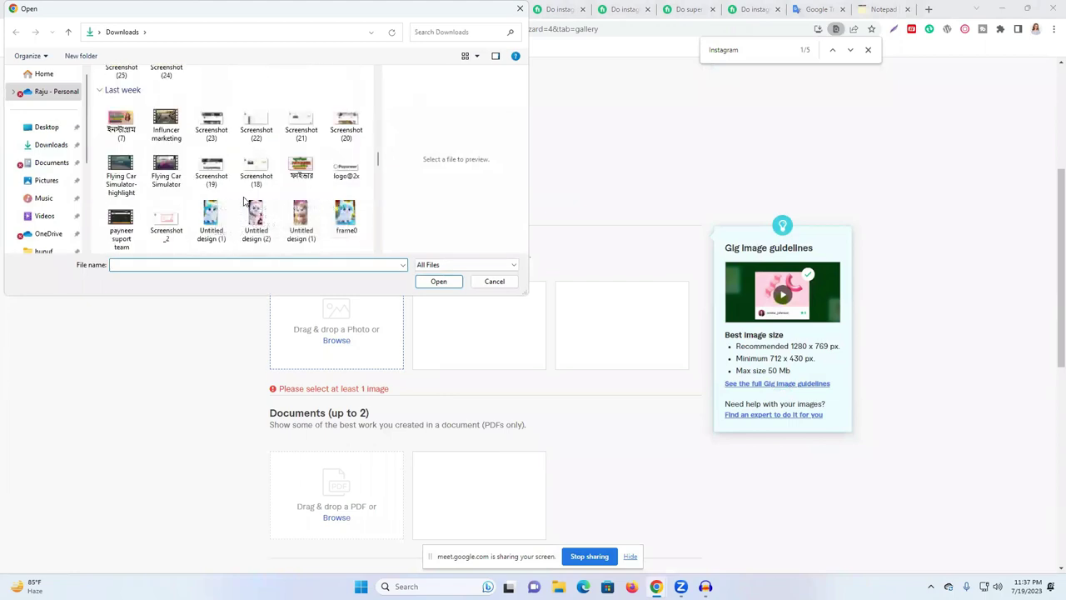
click(256, 166)
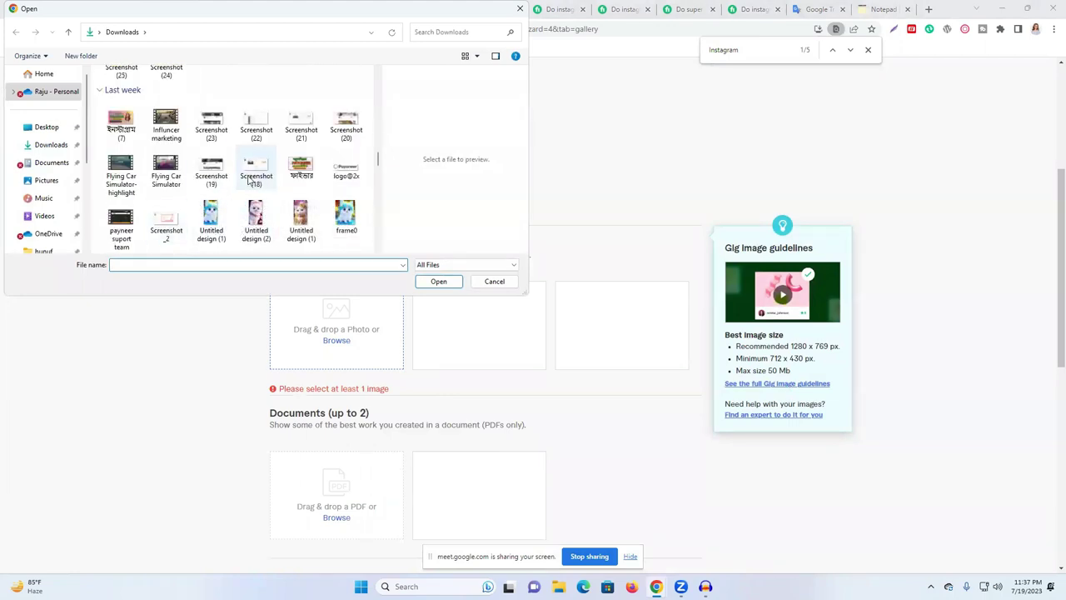
click(447, 281)
Step: Save the gig's Gallery stage and continue to the Publish stage
scroll(583, 308, down, 3)
scroll(646, 323, down, 2)
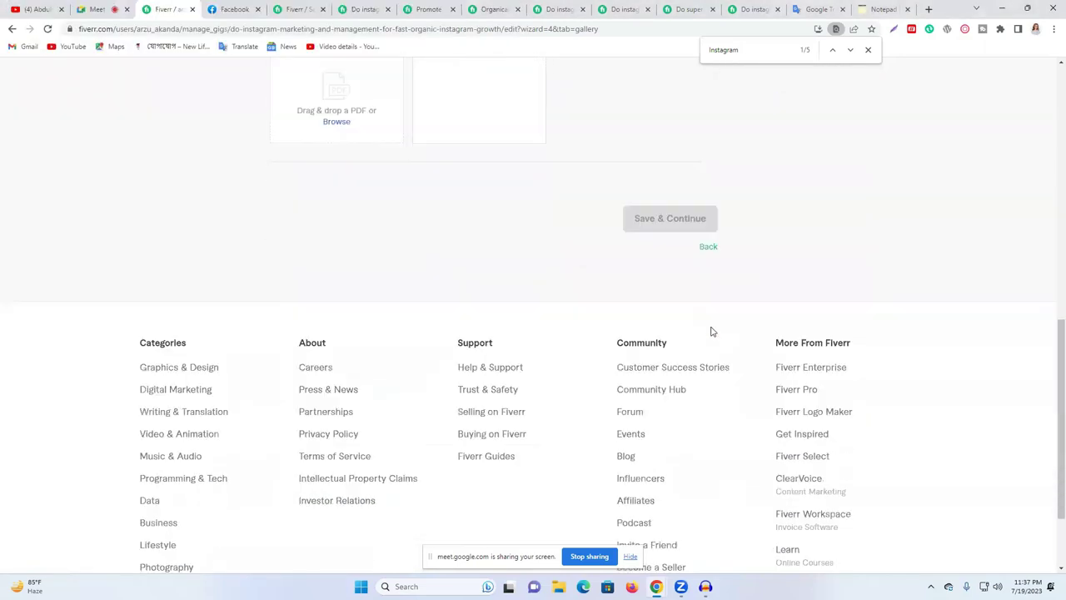
scroll(709, 331, up, 3)
click(669, 446)
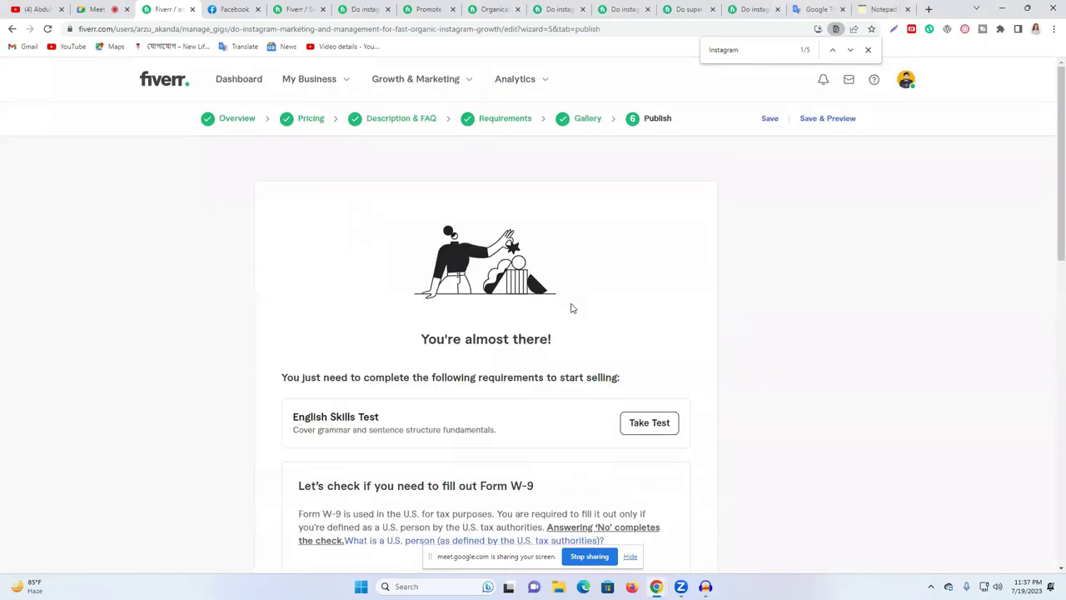
Step: Review the English Skills Test and Form W-9 requirements on the Publish stage and close the in-page text search
scroll(632, 305, down, 2)
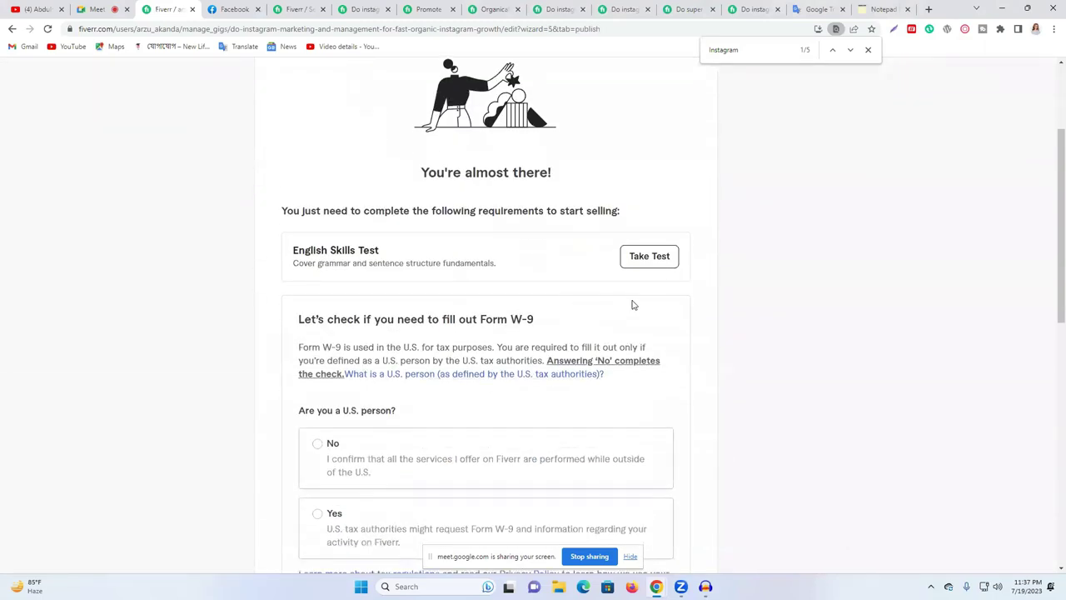
triple_click(352, 250)
scroll(405, 253, down, 1)
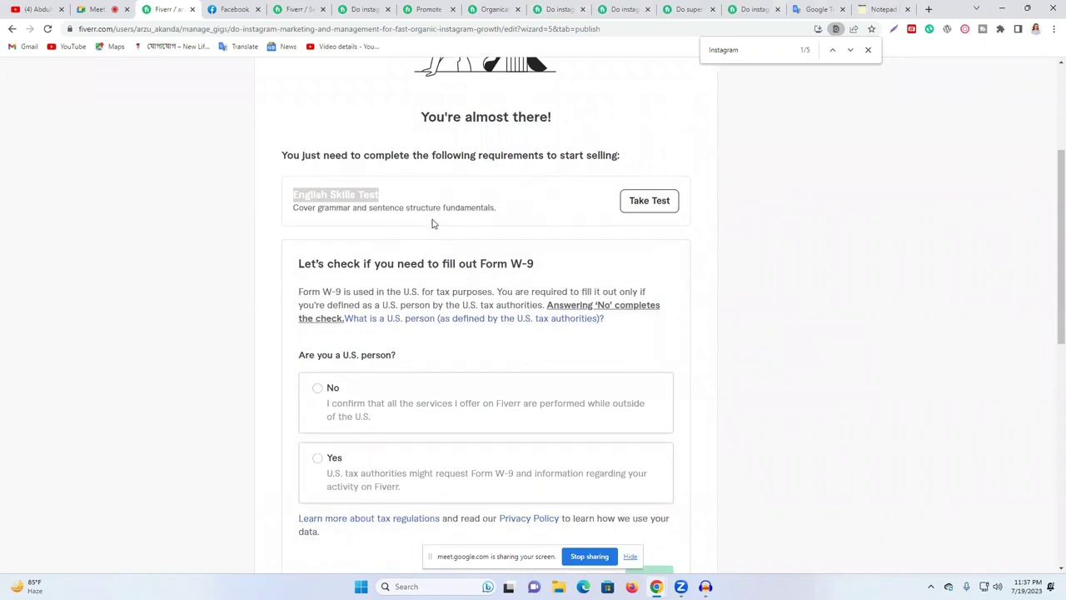
click(868, 51)
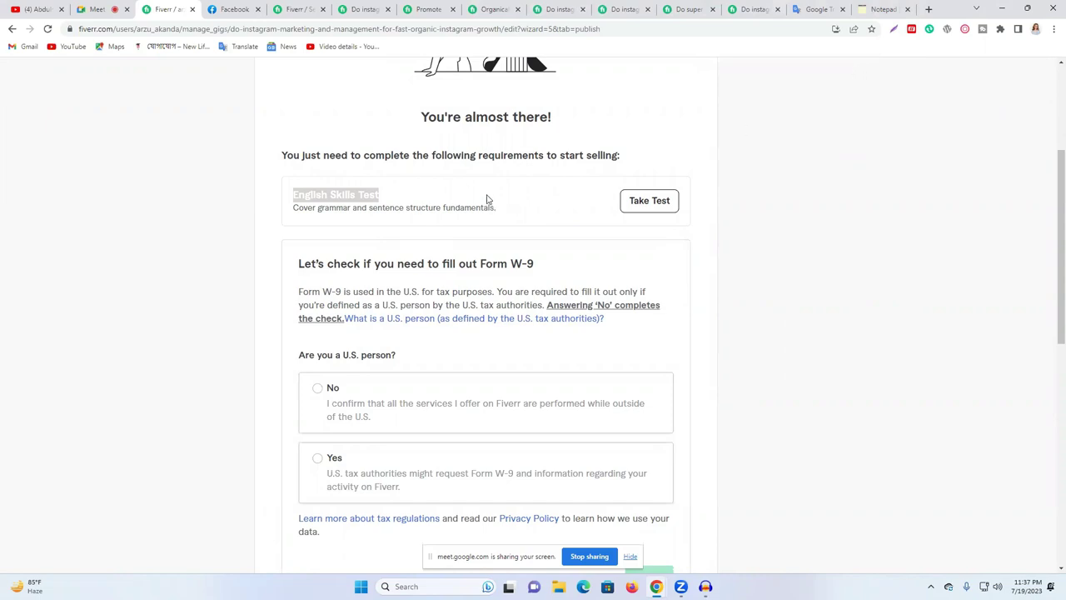
scroll(487, 200, down, 2)
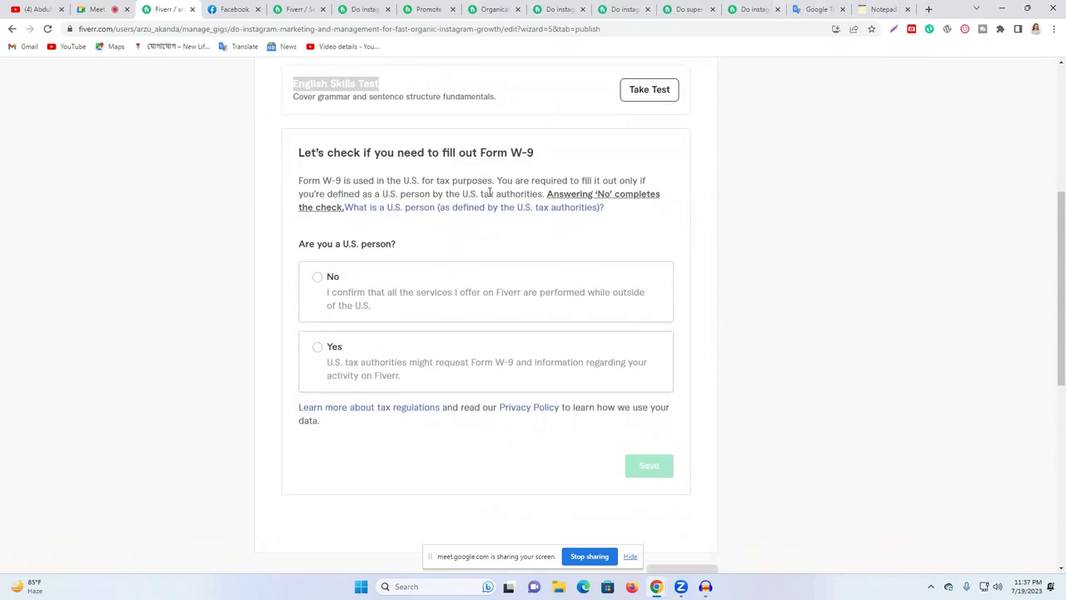
scroll(496, 126, up, 1)
drag(488, 153, 459, 161)
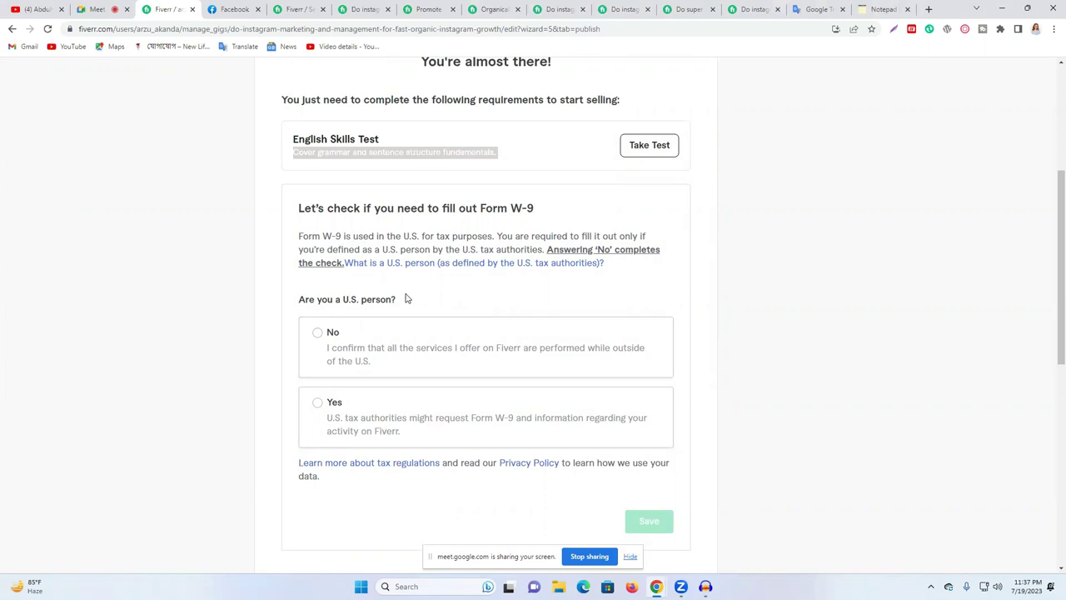
Step: Answer No to the U.S. person question, save the Form W-9 check and dismiss its confirmation
click(315, 335)
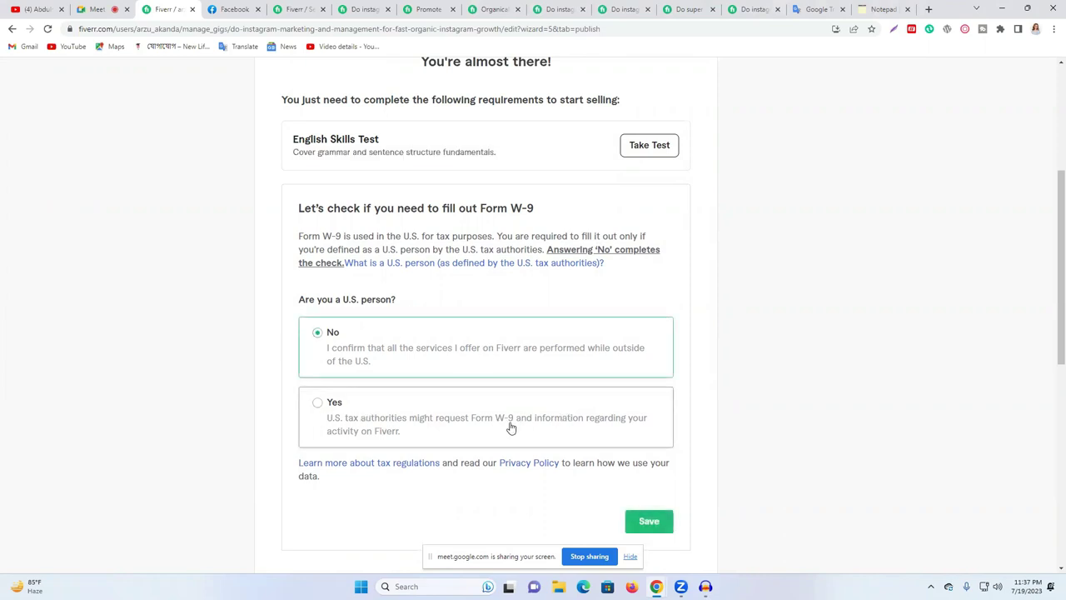
click(651, 520)
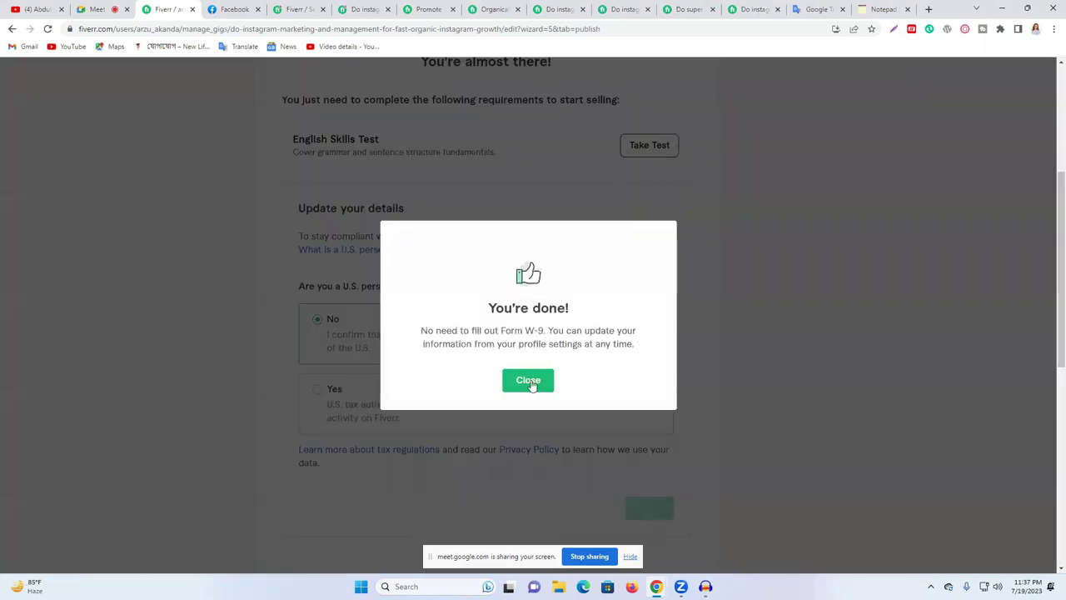
click(530, 385)
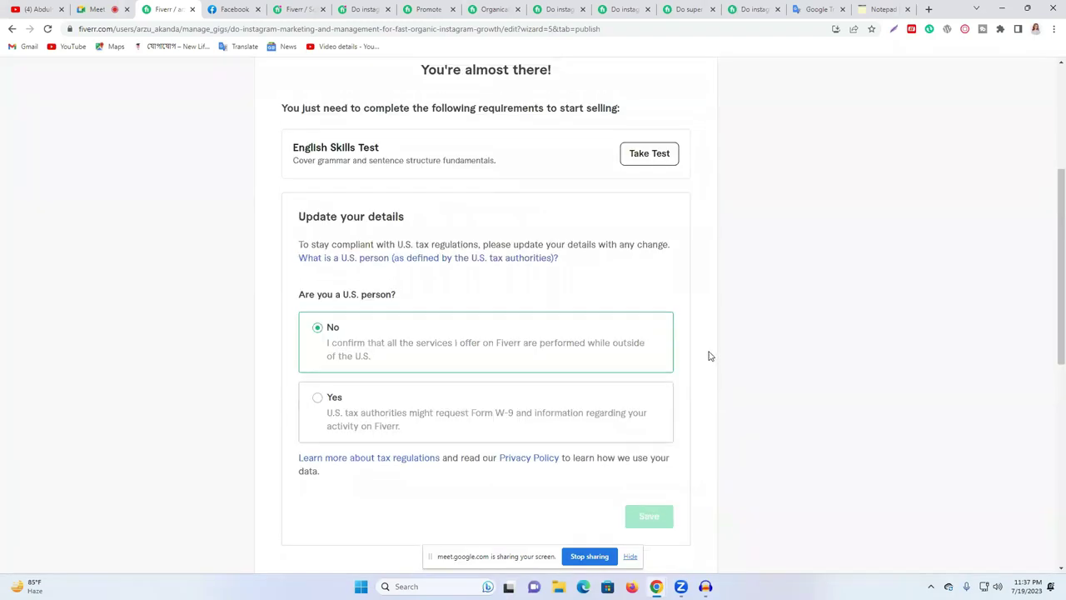
scroll(698, 340, up, 3)
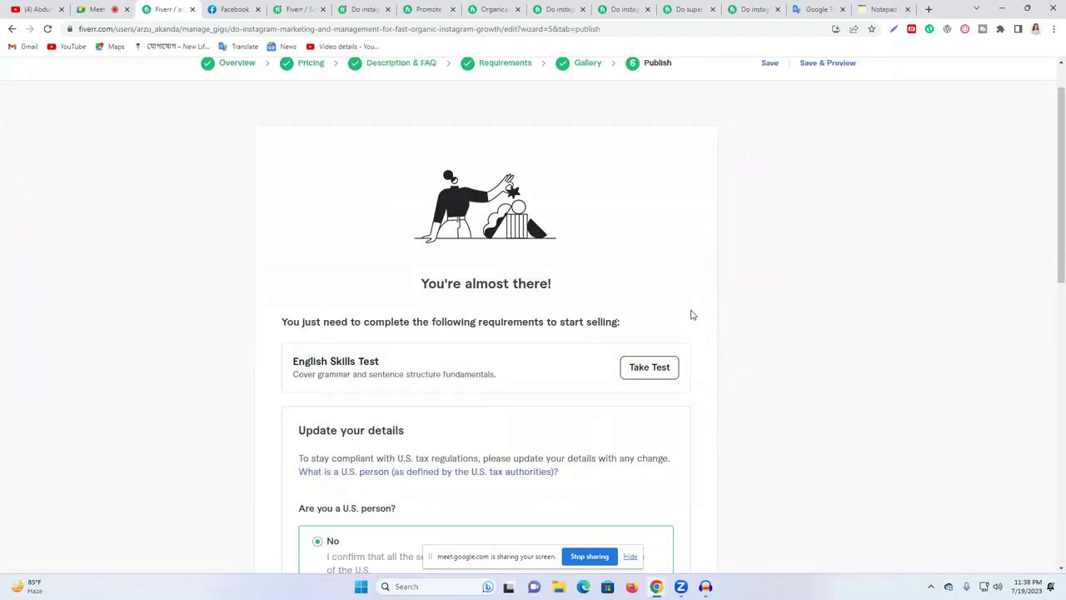
scroll(690, 312, up, 1)
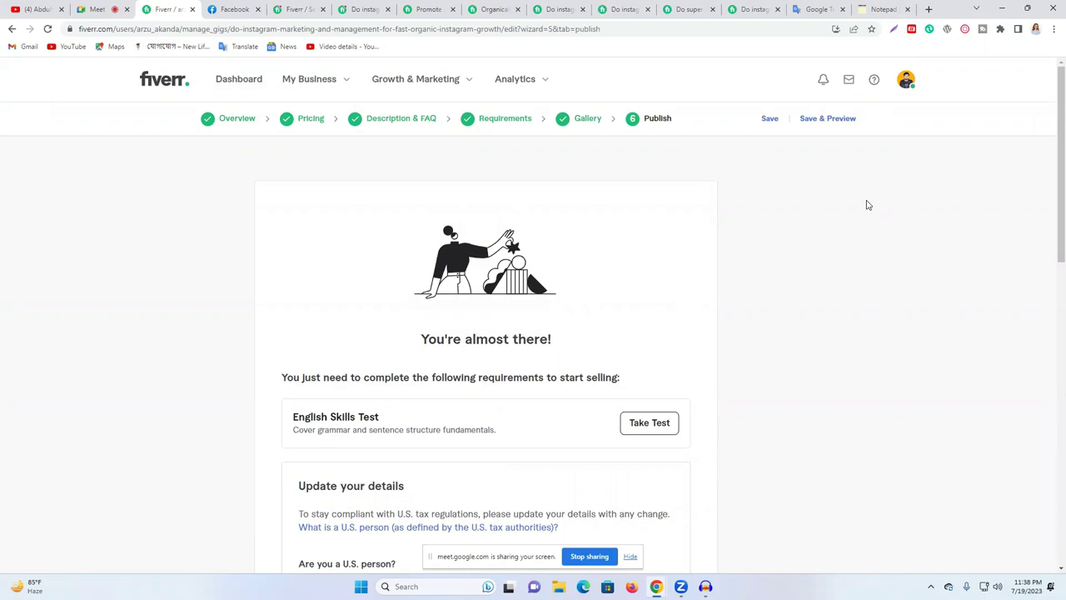
Step: Go from the competitor gig's page to the seller profile and open the account's gig management list
click(371, 7)
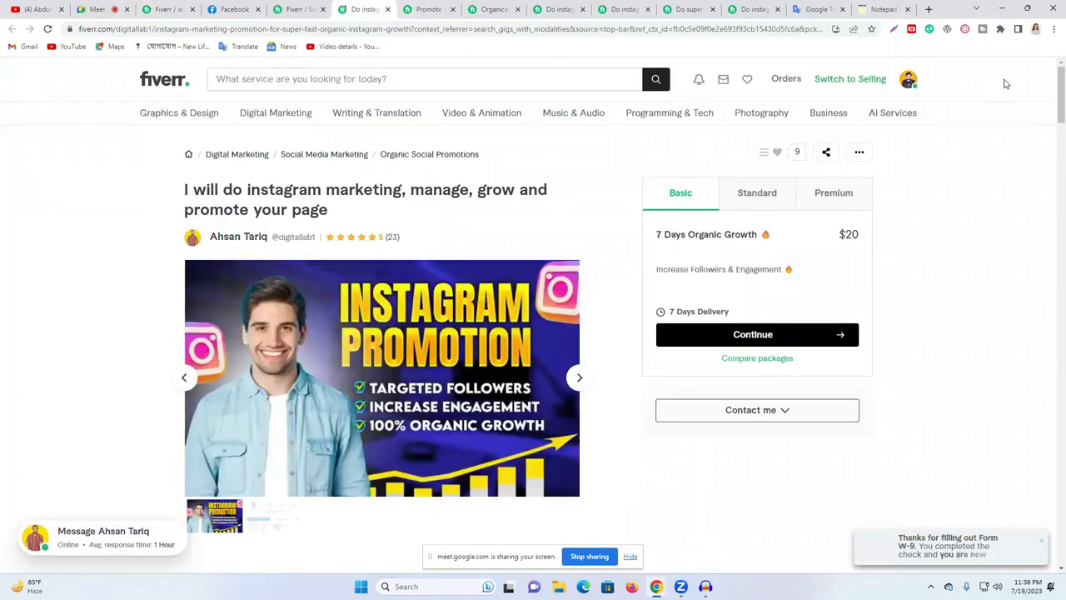
click(908, 79)
click(829, 129)
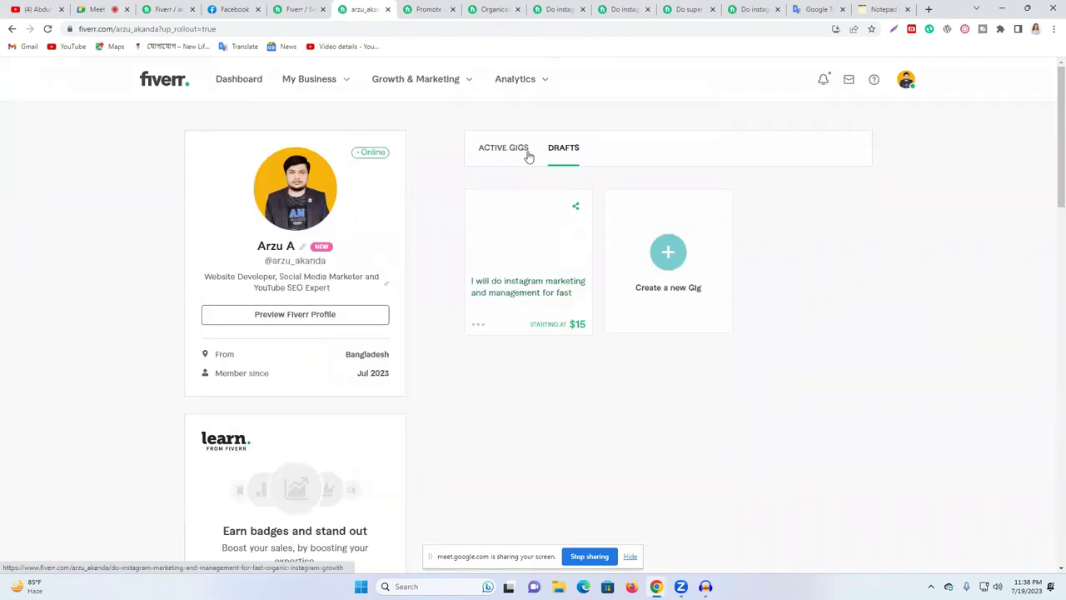
mouse_move(314, 81)
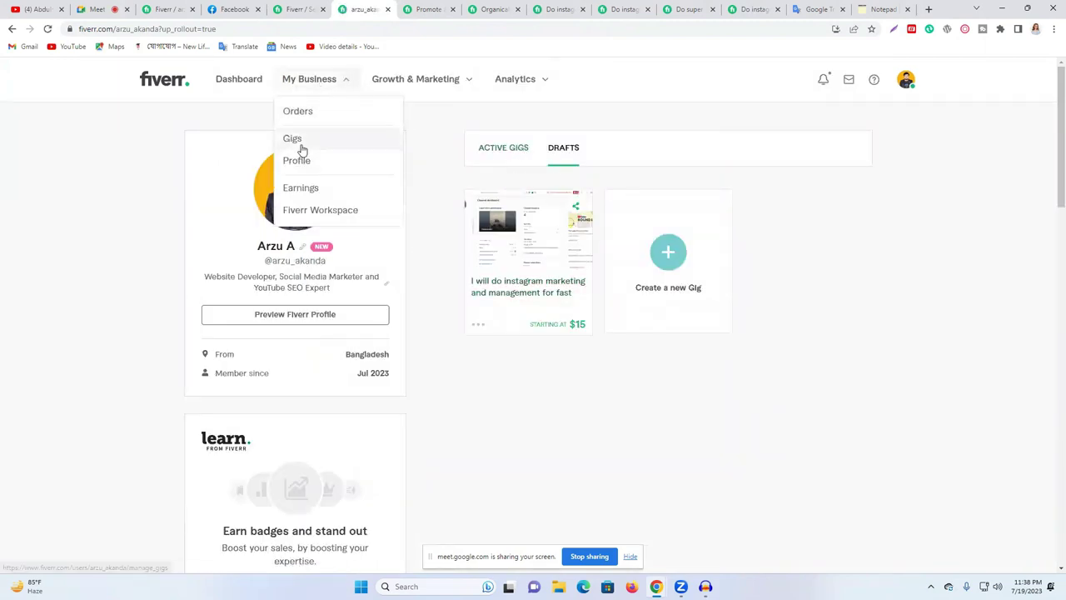
click(301, 146)
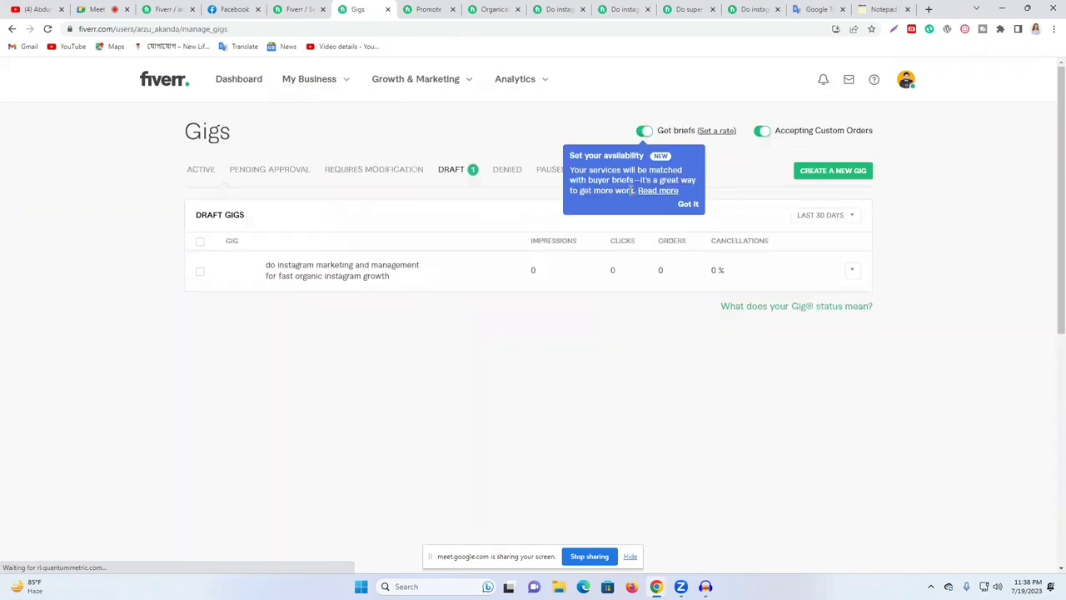
Step: Delete the draft Instagram marketing gig from the draft list and dismiss the availability tip
click(199, 243)
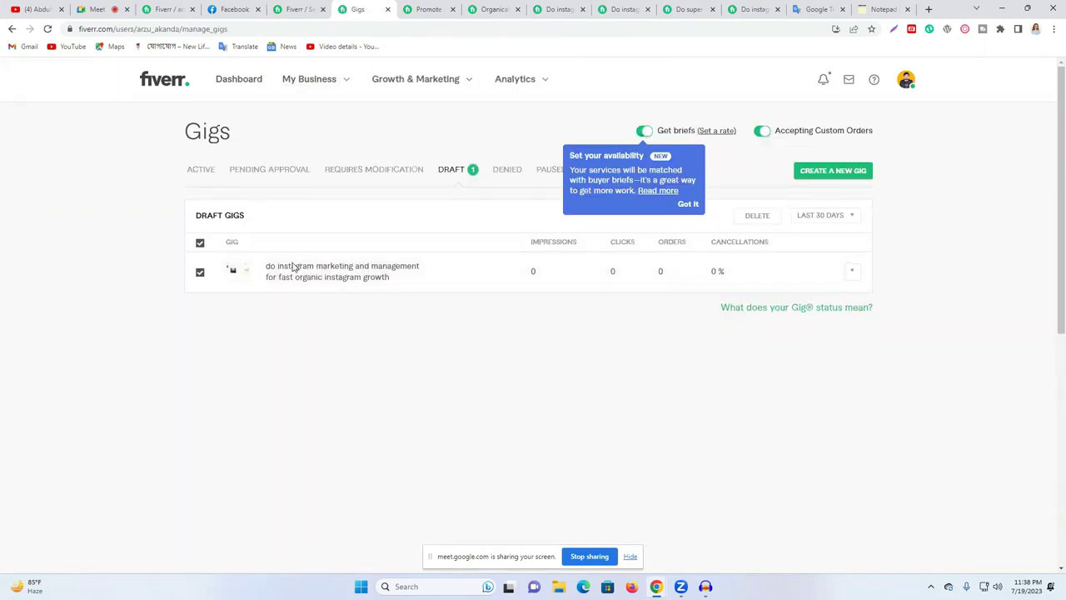
click(754, 215)
click(587, 92)
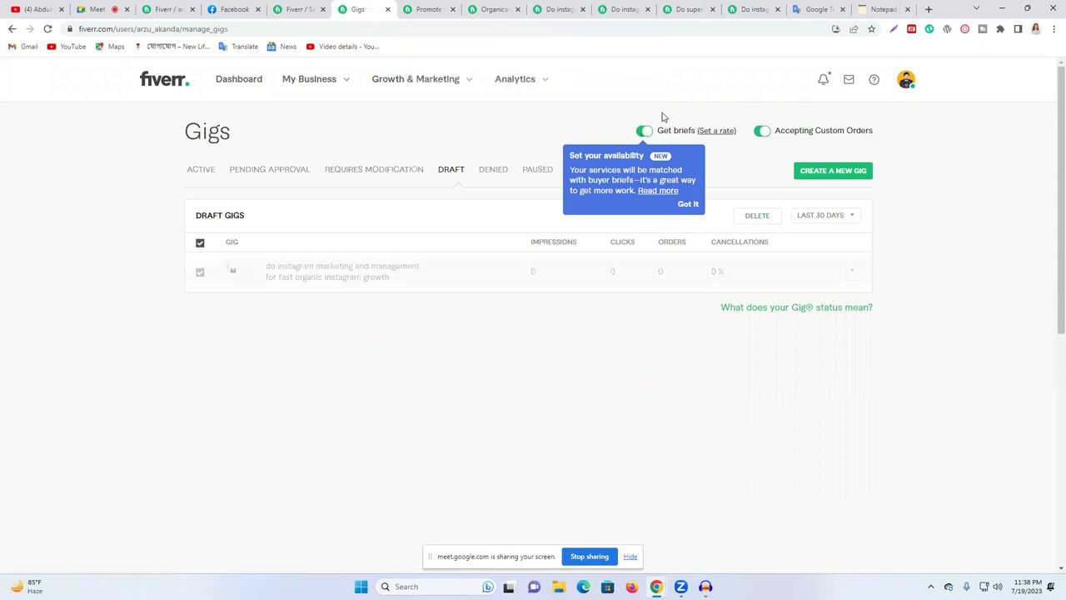
click(688, 206)
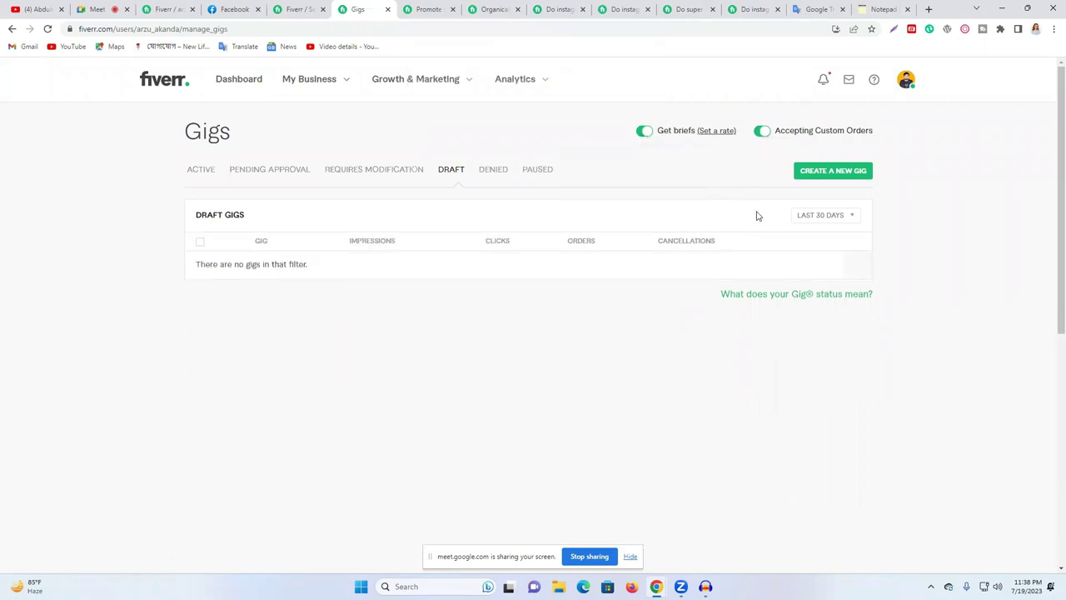
Step: Return to the Instagram management search results and examine the competitor gigs' thumbnails and titles
click(284, 8)
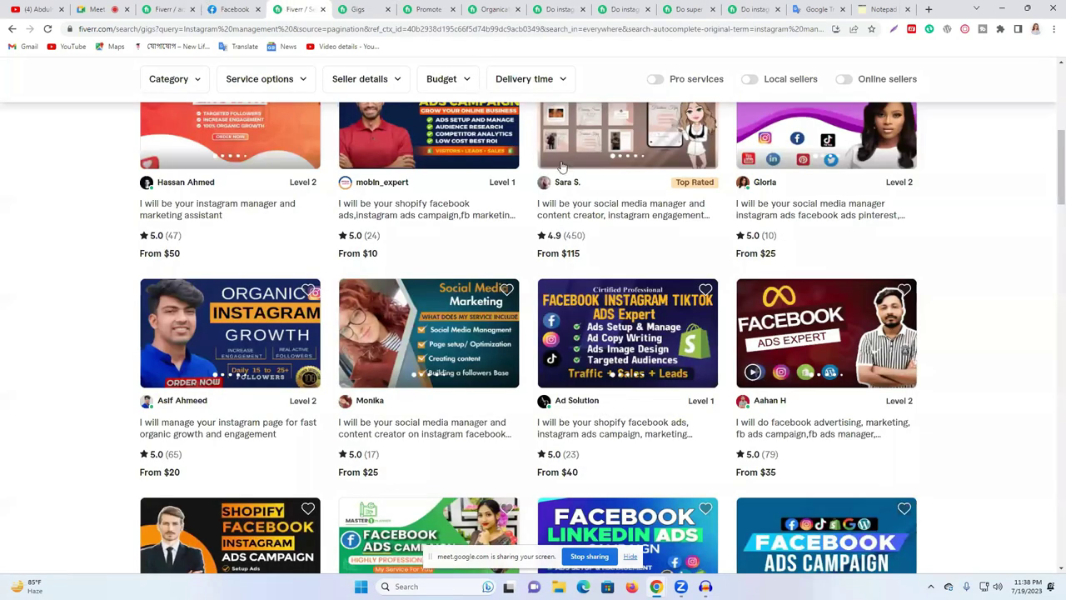
scroll(1031, 346, up, 4)
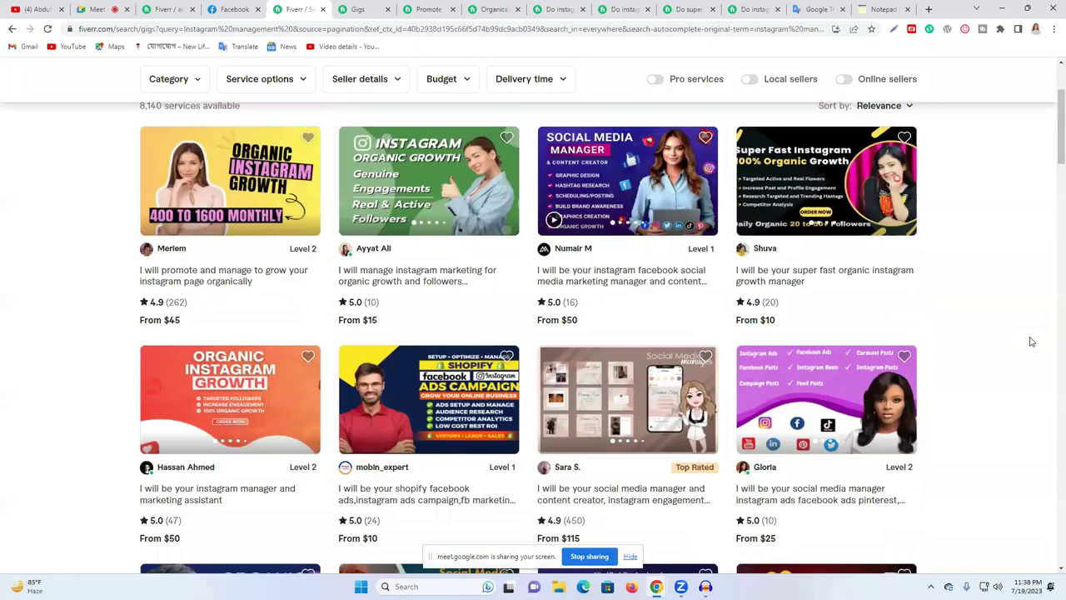
scroll(565, 389, up, 2)
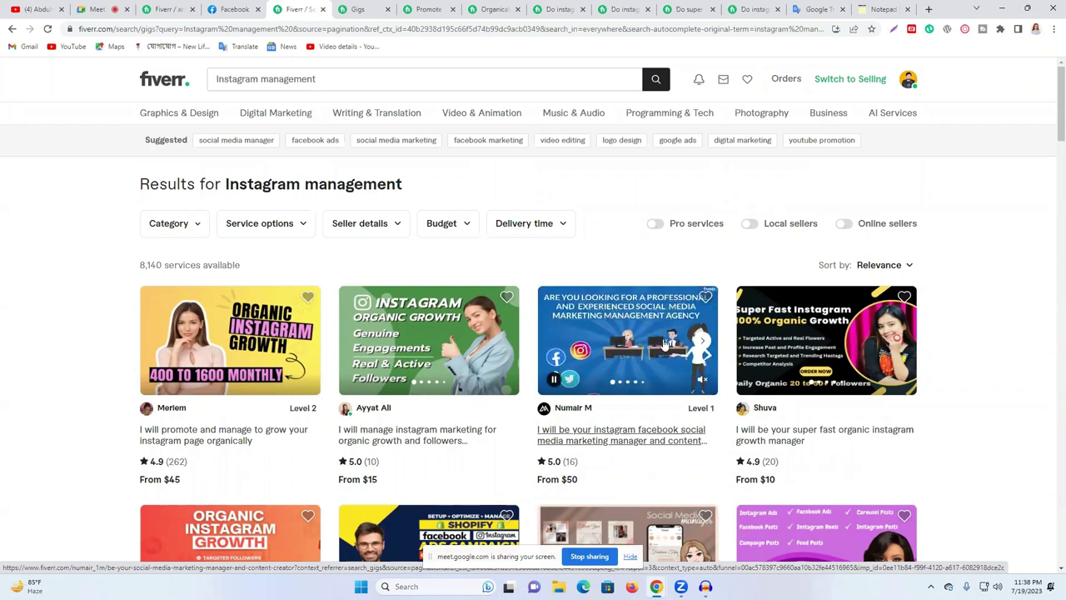
scroll(664, 344, down, 3)
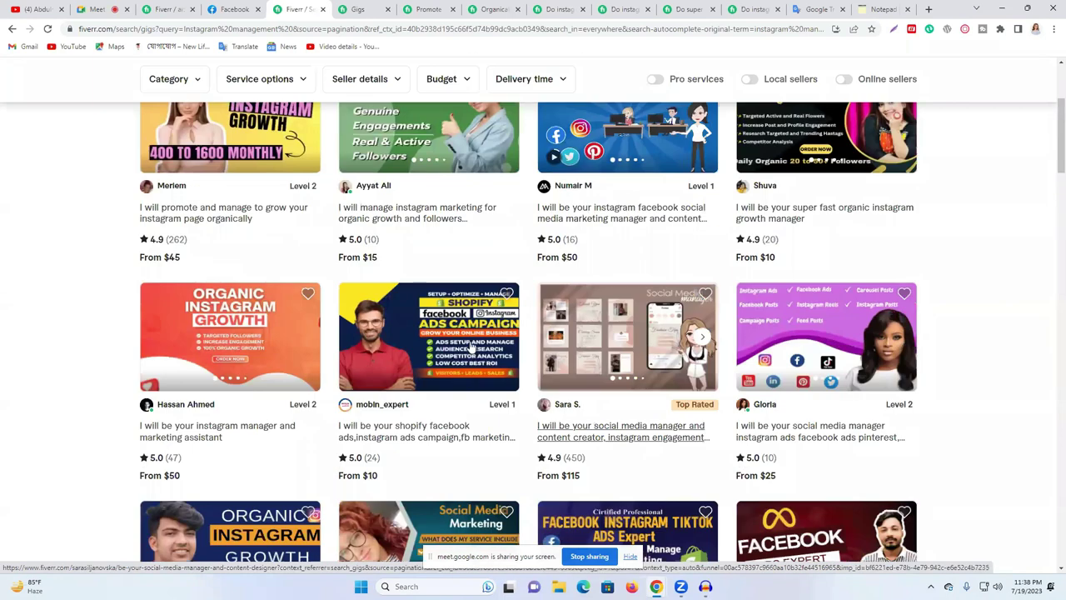
scroll(673, 250, up, 2)
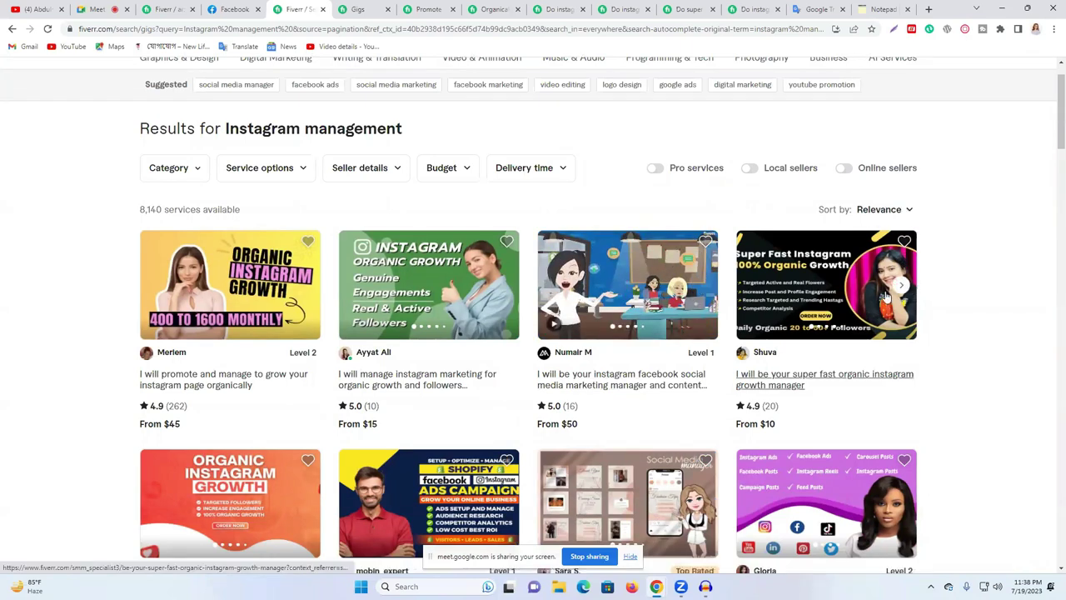
scroll(633, 190, down, 1)
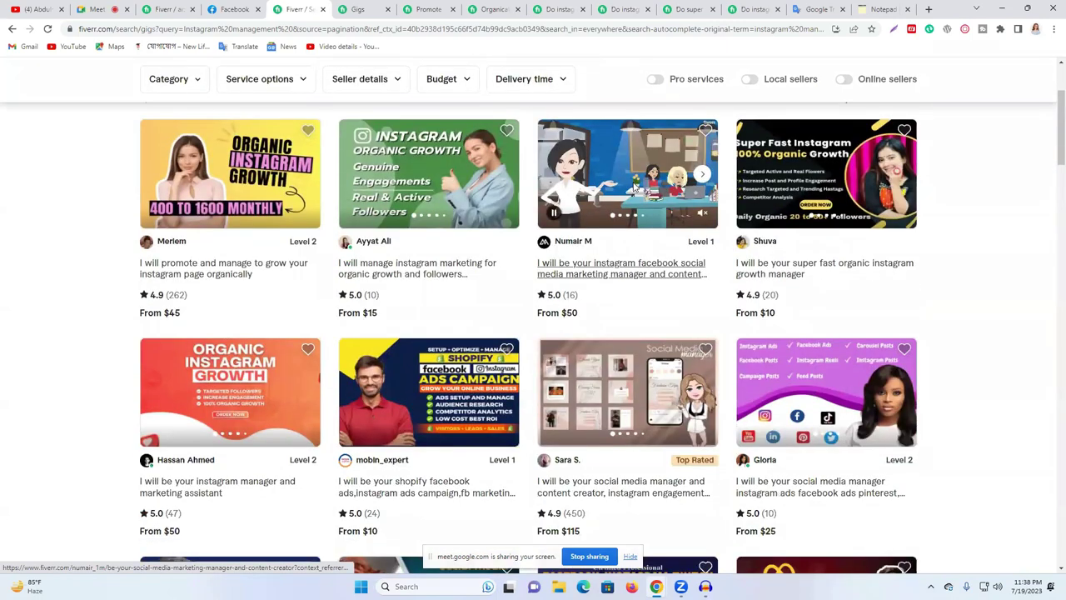
scroll(639, 242, down, 1)
scroll(645, 283, down, 2)
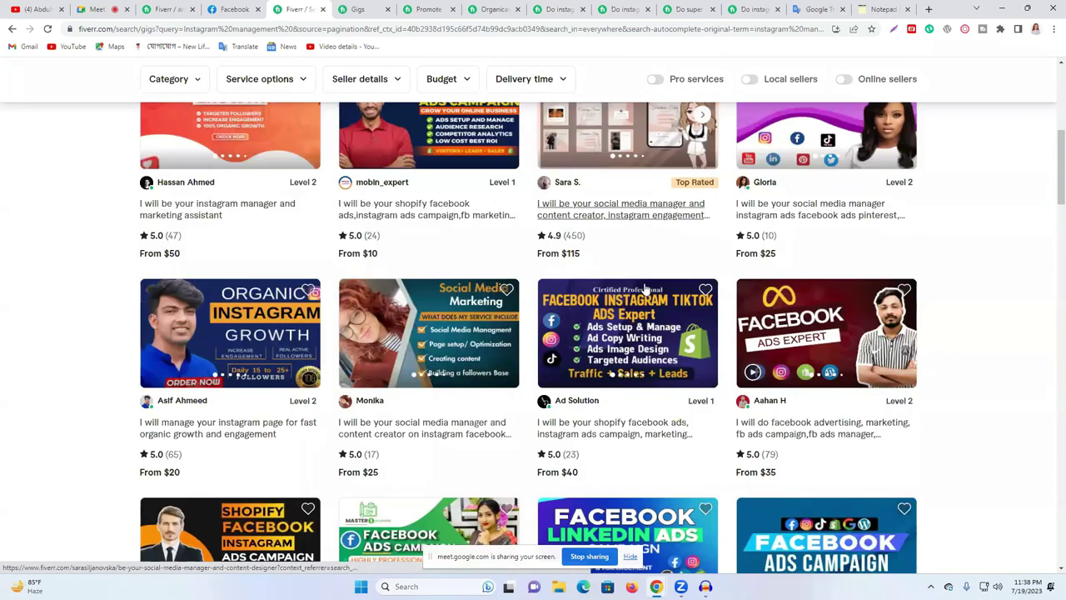
scroll(646, 287, down, 1)
scroll(650, 287, up, 2)
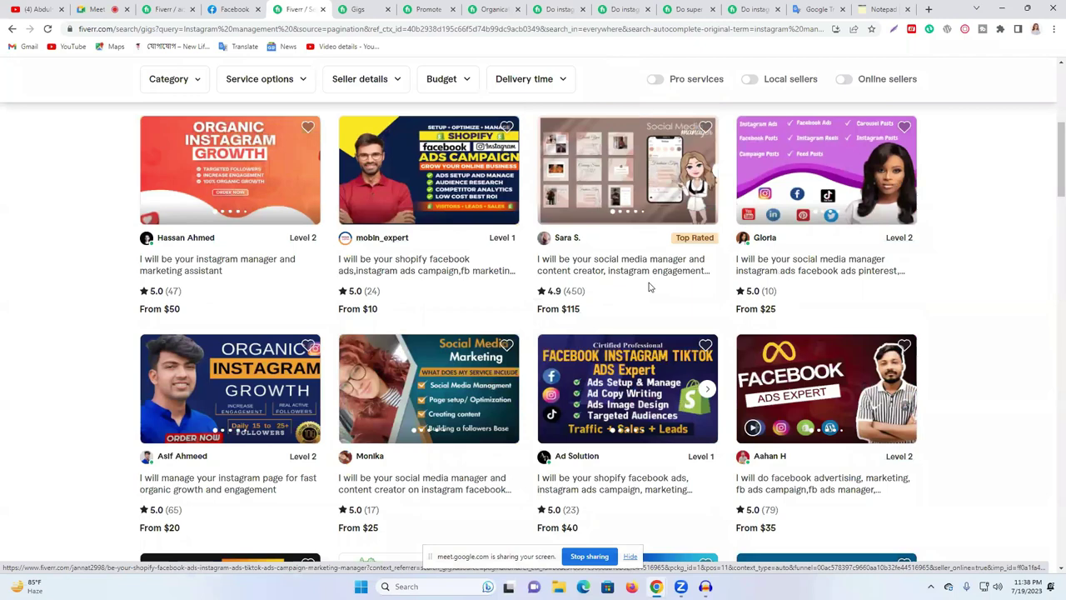
scroll(651, 284, down, 2)
scroll(799, 287, up, 1)
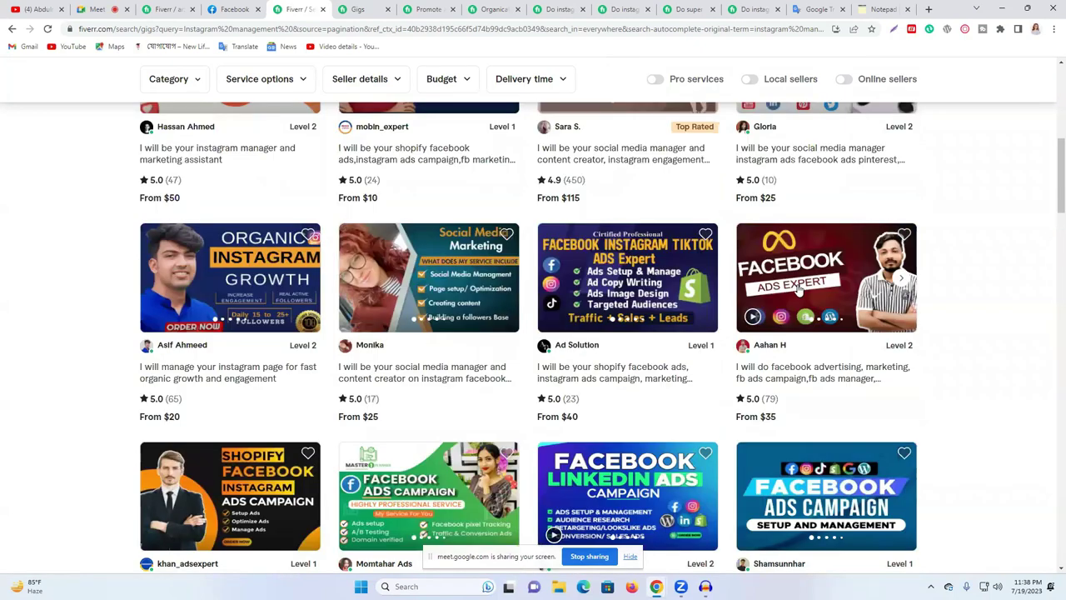
scroll(798, 288, up, 3)
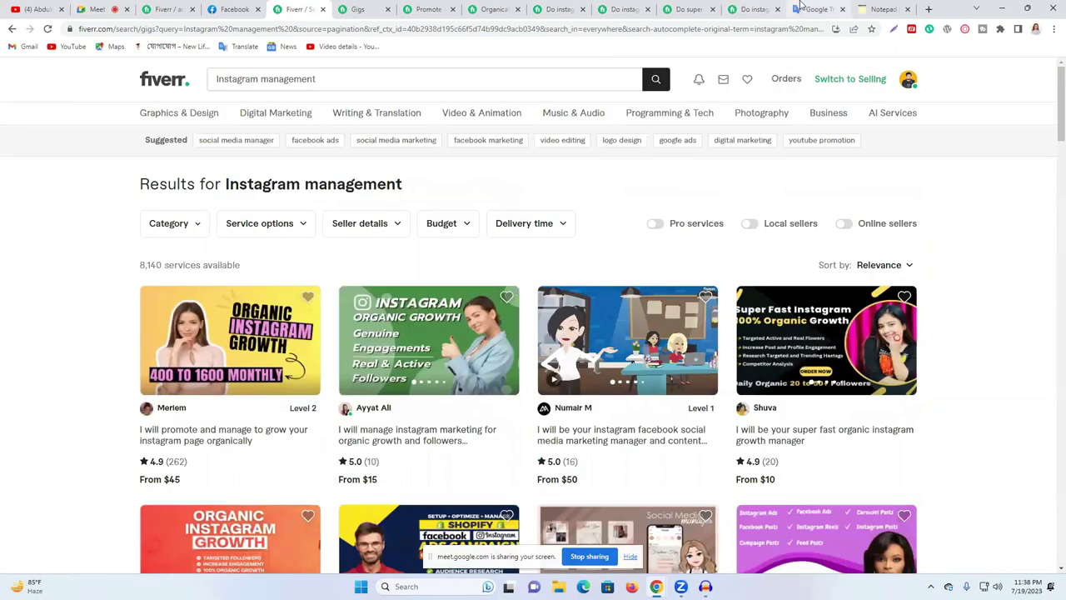
Step: Look at the English-to-Bengali translation in Google Translate and return to the Fiverr Instagram management results
click(816, 9)
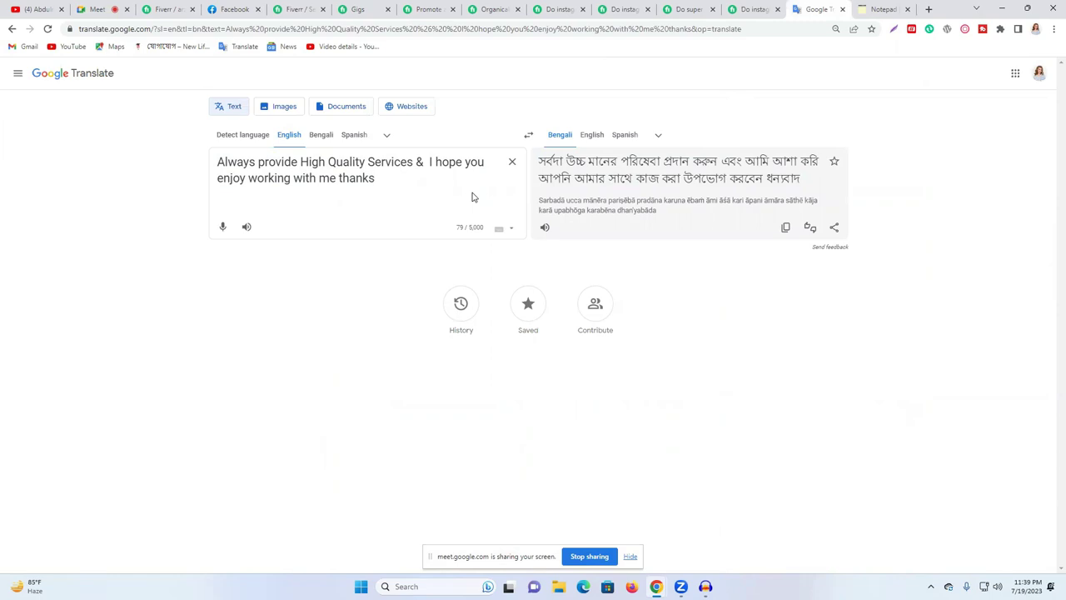
click(302, 9)
scroll(902, 296, down, 2)
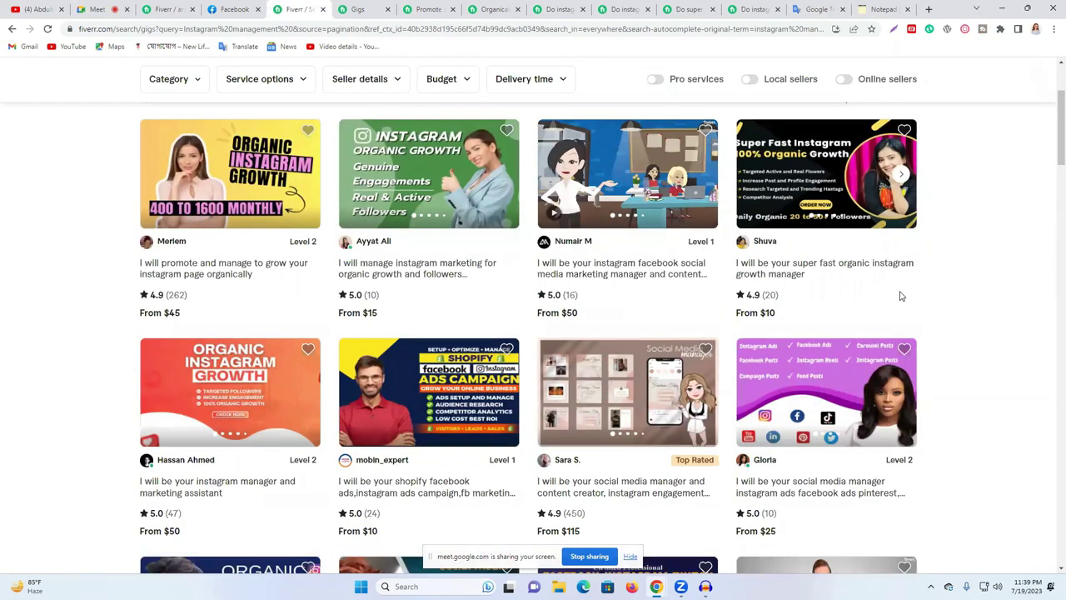
Step: Compare the thumbnails, titles and ratings in the first rows of Instagram management gig results
scroll(898, 291, down, 2)
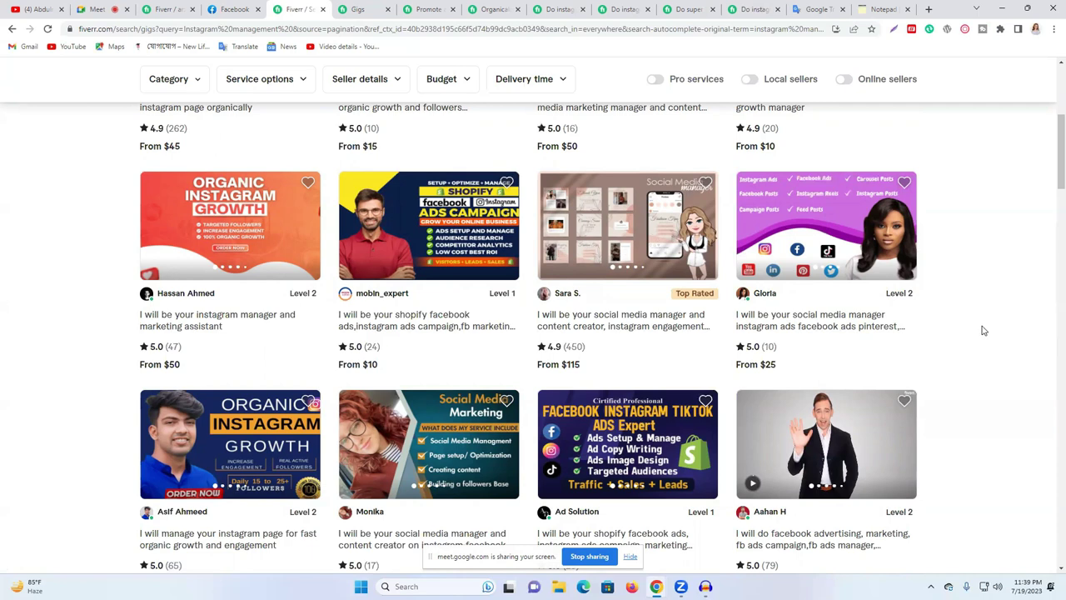
scroll(983, 331, up, 4)
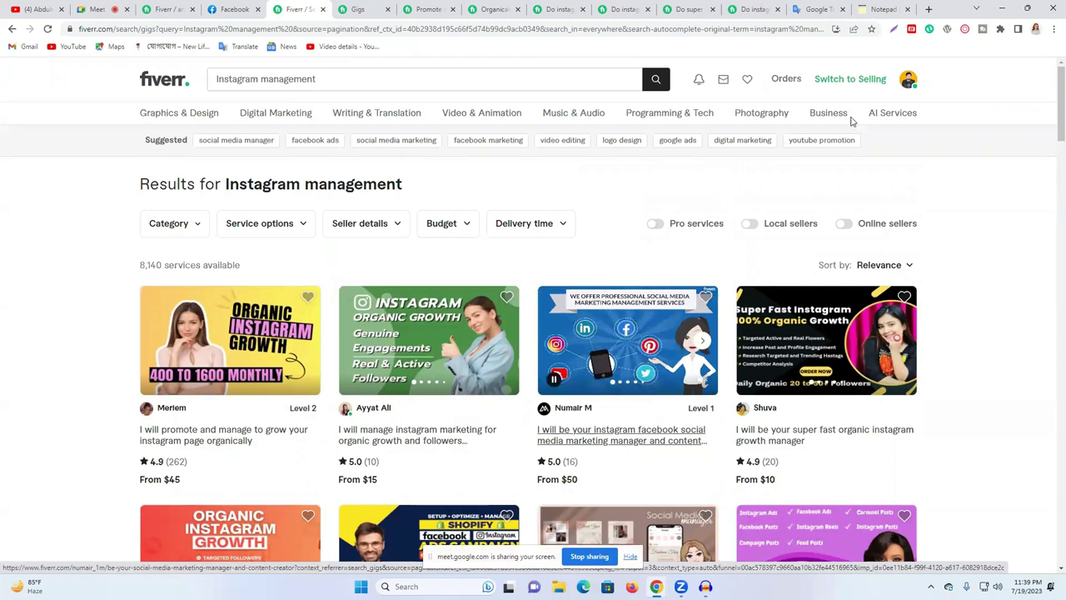
scroll(883, 221, down, 2)
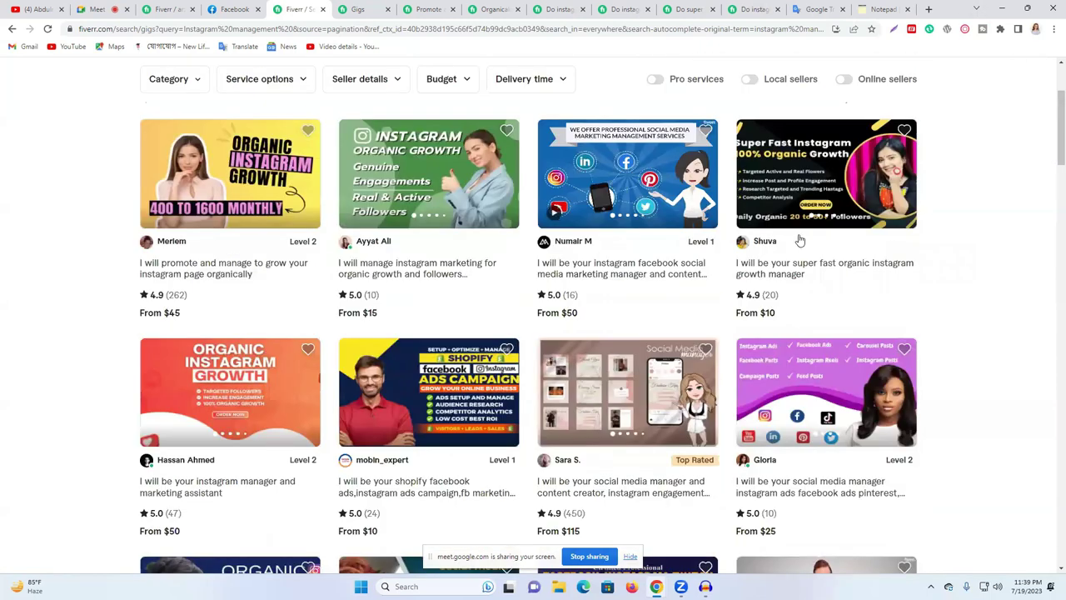
scroll(800, 240, up, 2)
scroll(880, 181, down, 1)
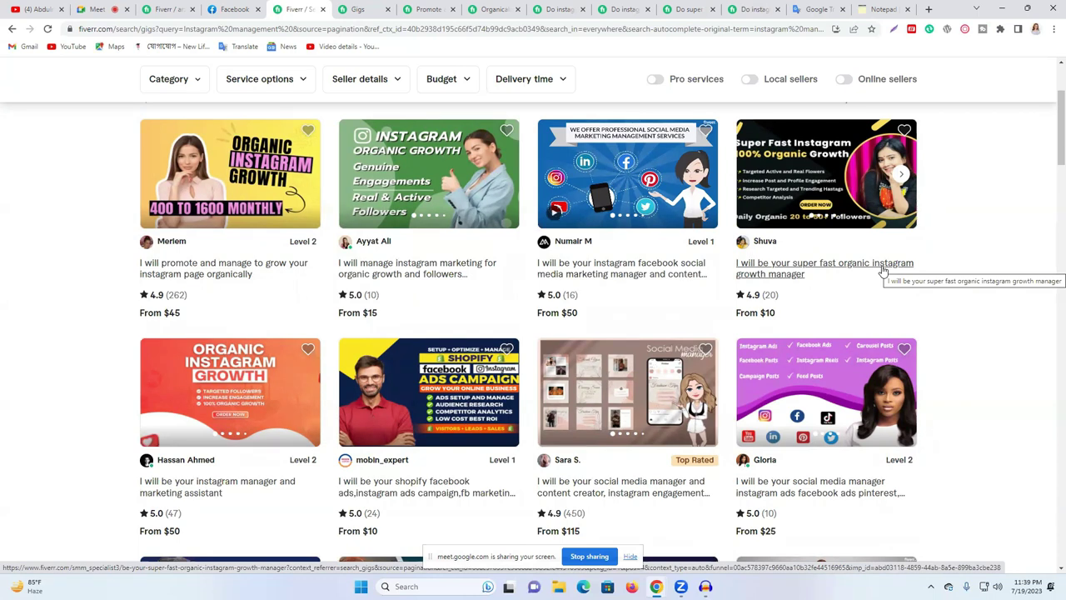
scroll(886, 291, up, 2)
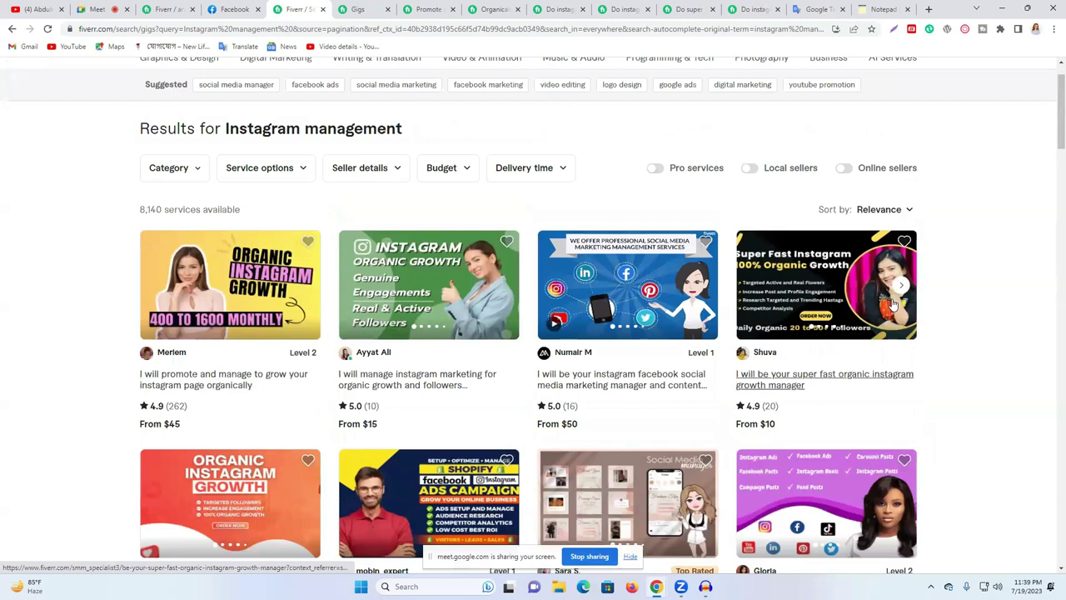
Step: Close the opened competitor gig pages, Google Translate and Notepad, keeping the Fiverr results and Gigs pages open
click(452, 10)
click(453, 10)
click(453, 10)
click(453, 10)
click(453, 10)
click(452, 10)
click(452, 10)
click(452, 10)
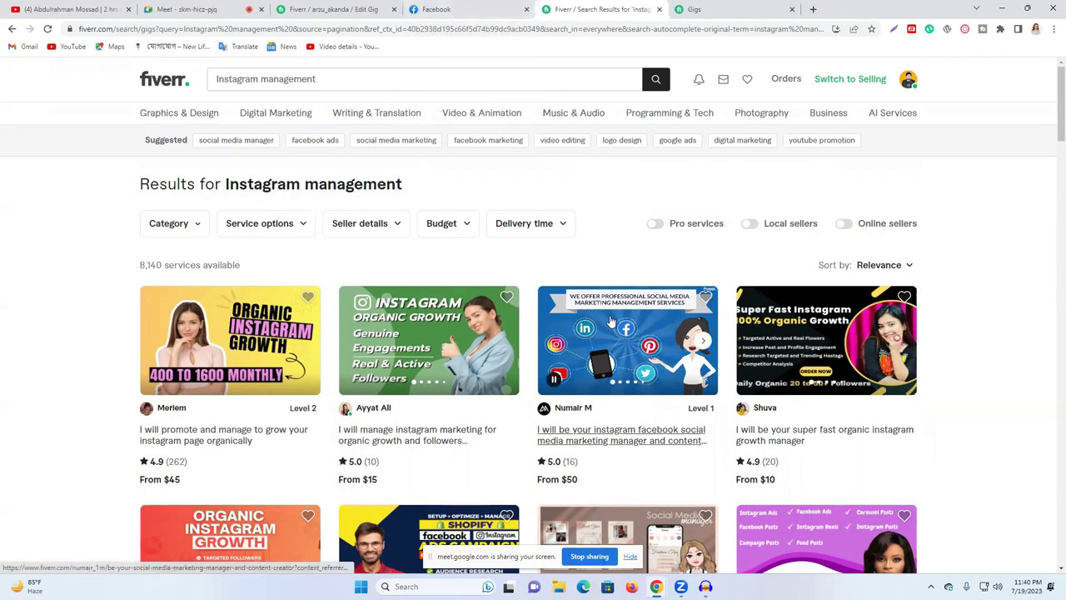
Step: Search Google for "free animation maker" in a new browser tab
click(814, 10)
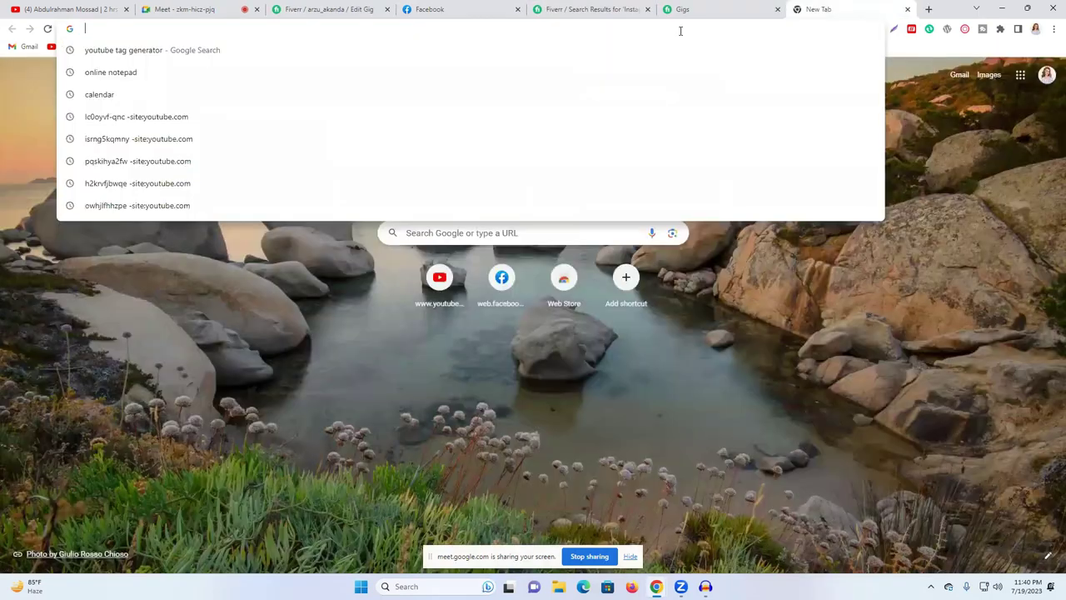
text(i)
key(Escape)
text(freee)
key(BackSpace)
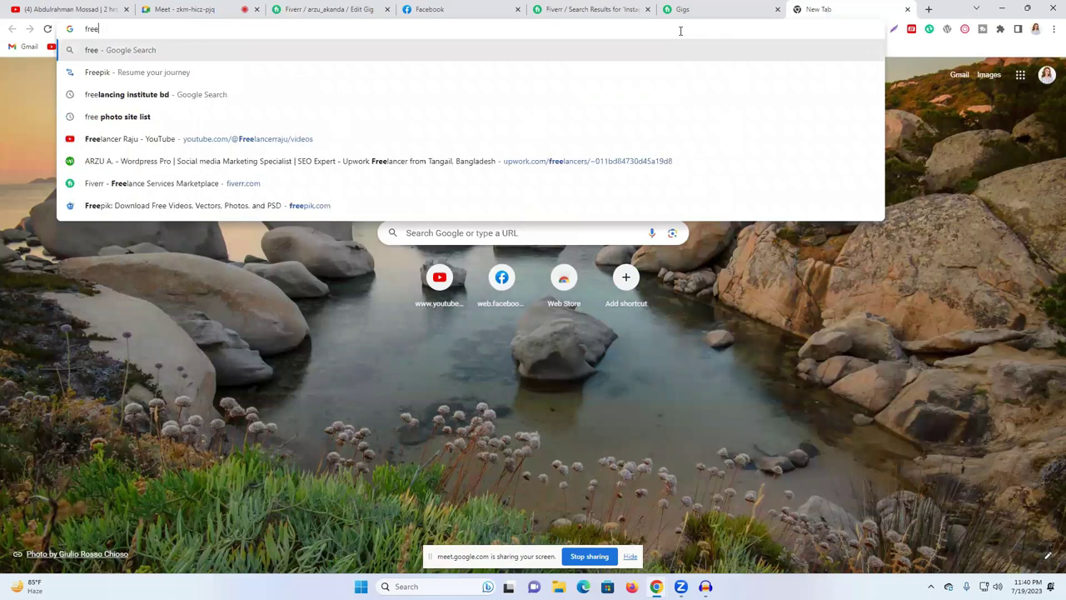
key(BackSpace)
text(e )
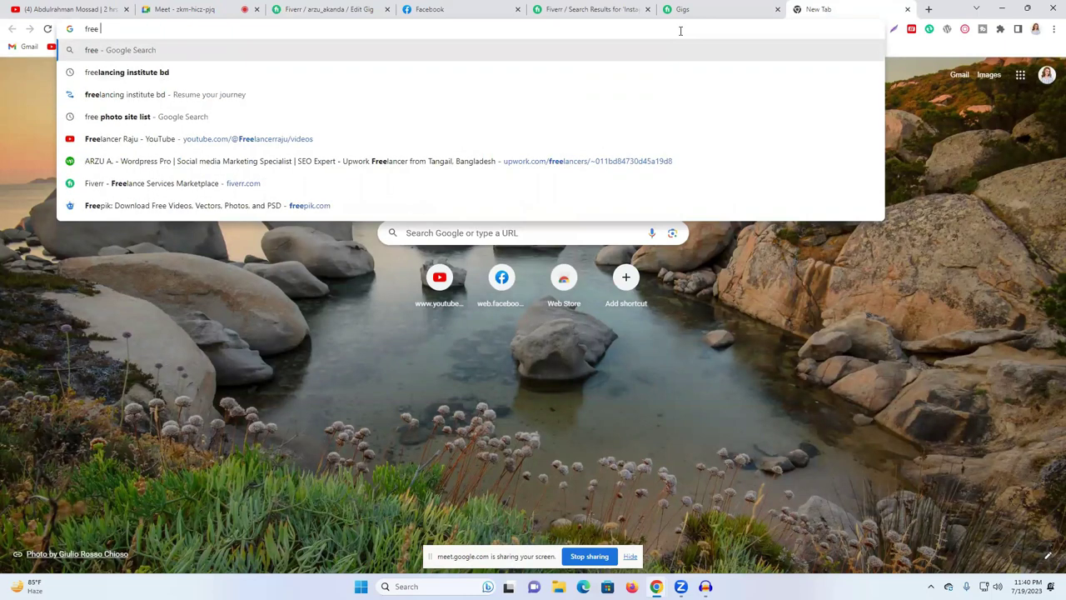
text(anmaition)
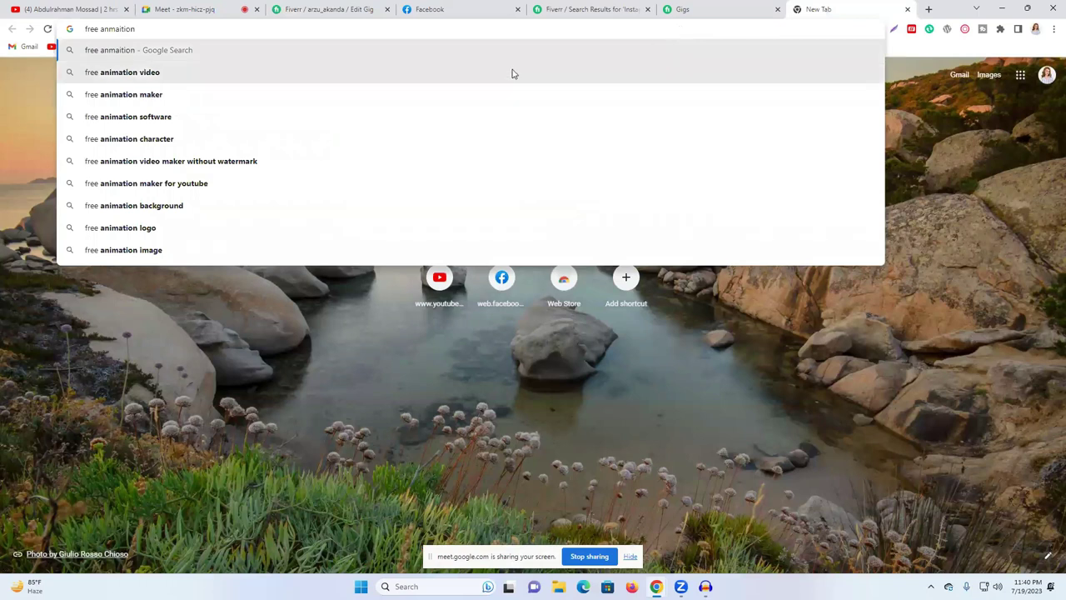
click(189, 95)
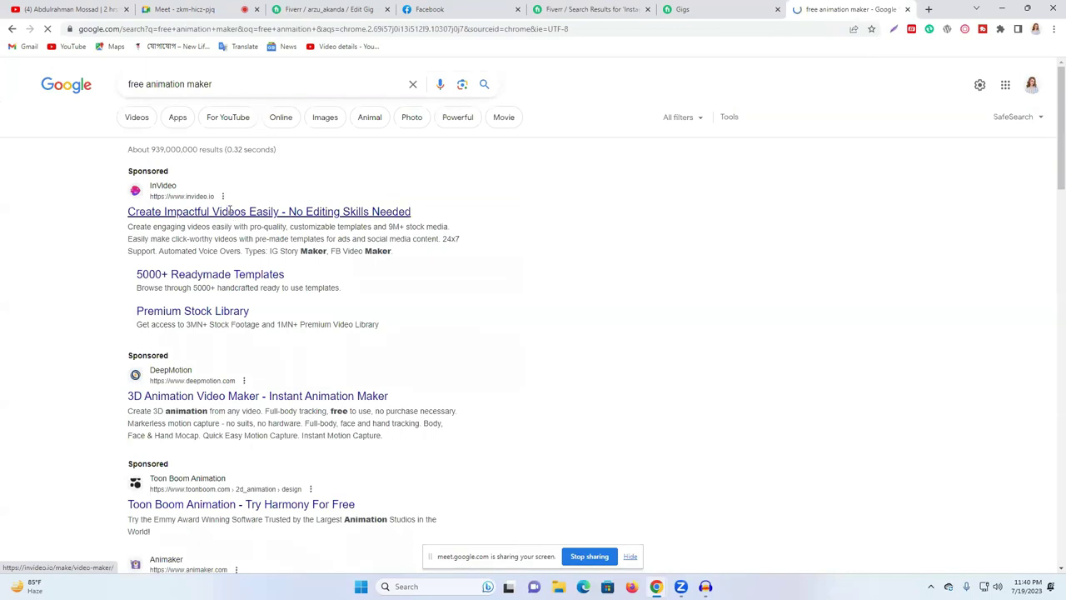
Step: Look through the search results for free online animation makers such as Animaker, Canva and Renderforest
scroll(229, 217, down, 3)
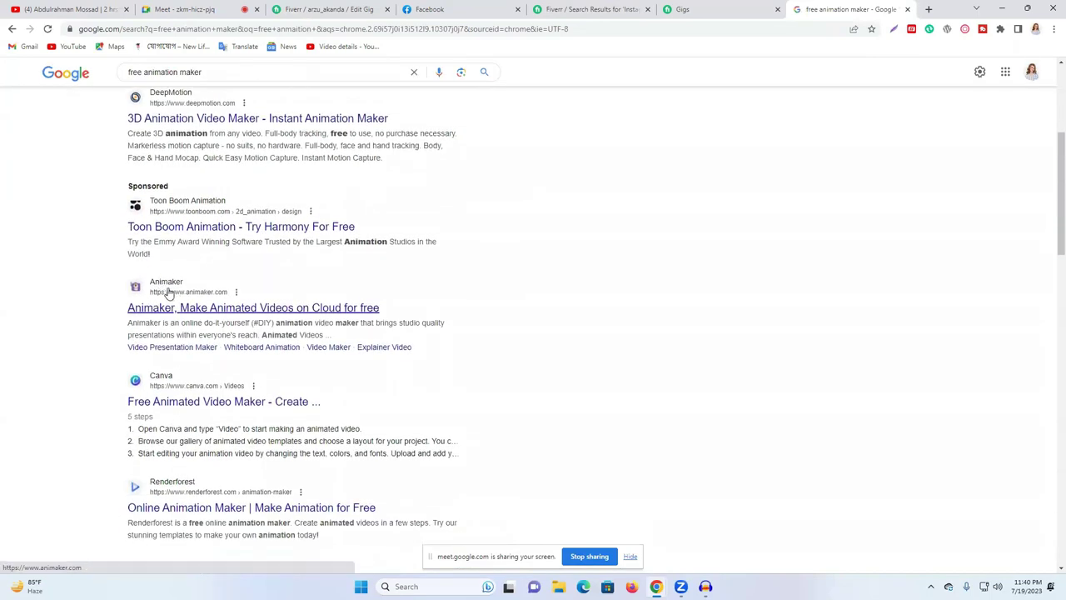
scroll(209, 312, down, 2)
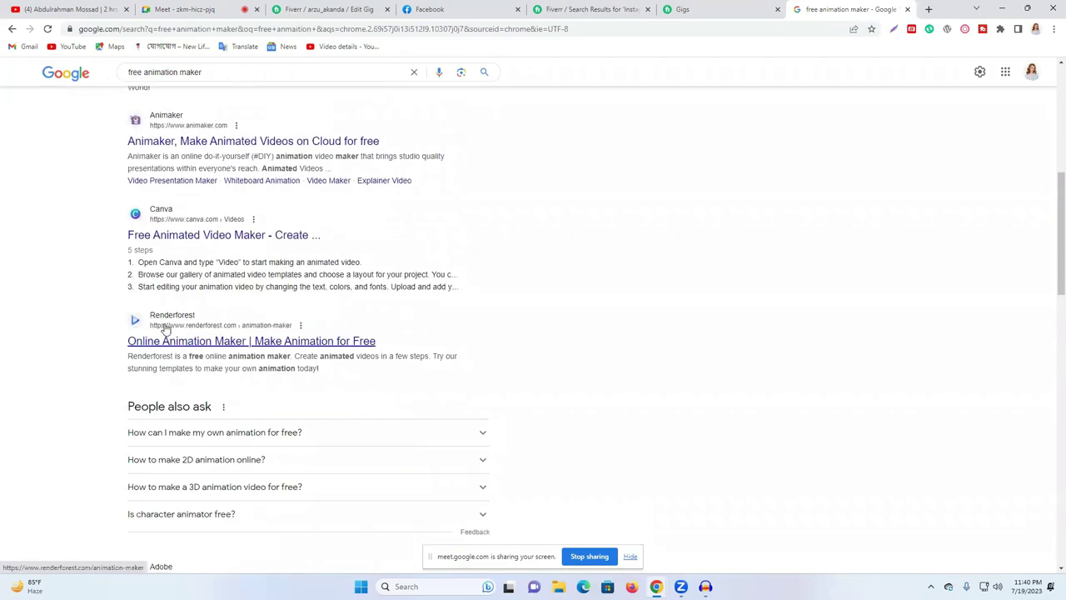
scroll(210, 333, down, 1)
scroll(215, 300, down, 3)
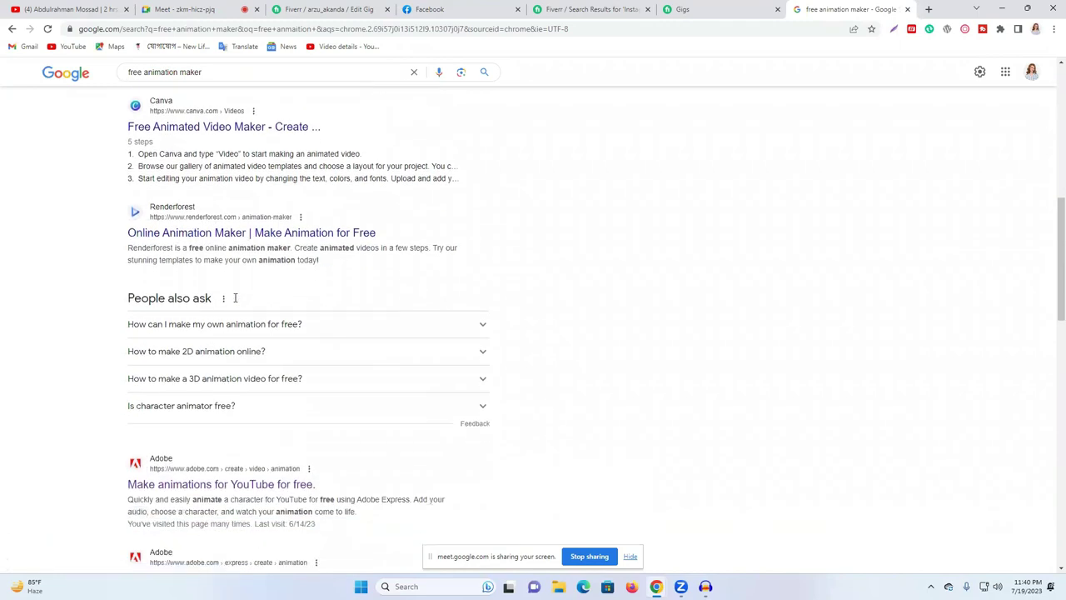
scroll(192, 250, up, 8)
scroll(182, 218, up, 1)
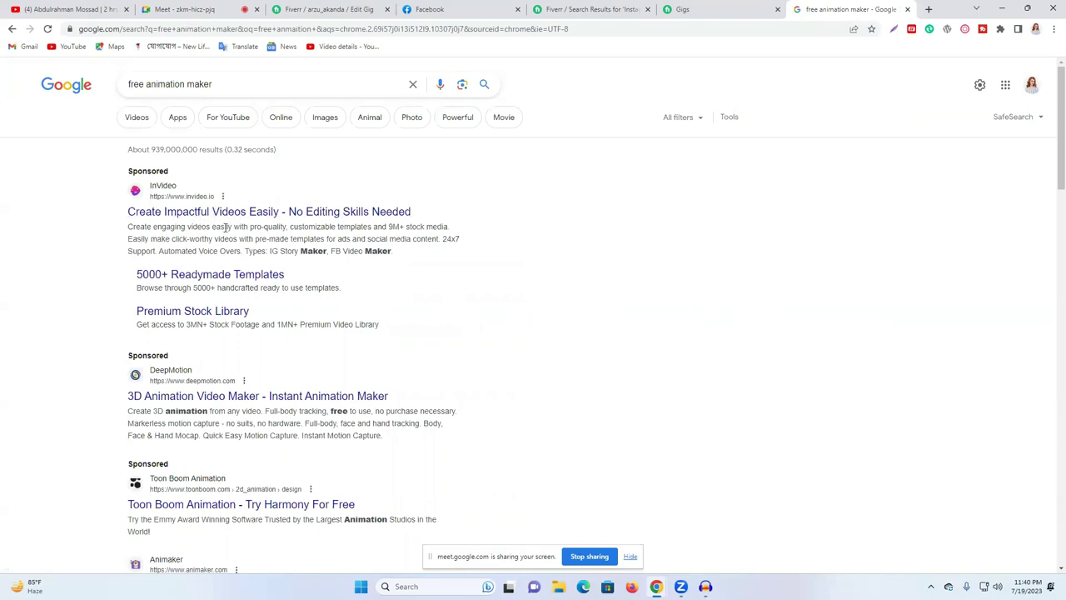
Step: Open the InVideo site from the results, look over its free video templates, and close the page
click(202, 214)
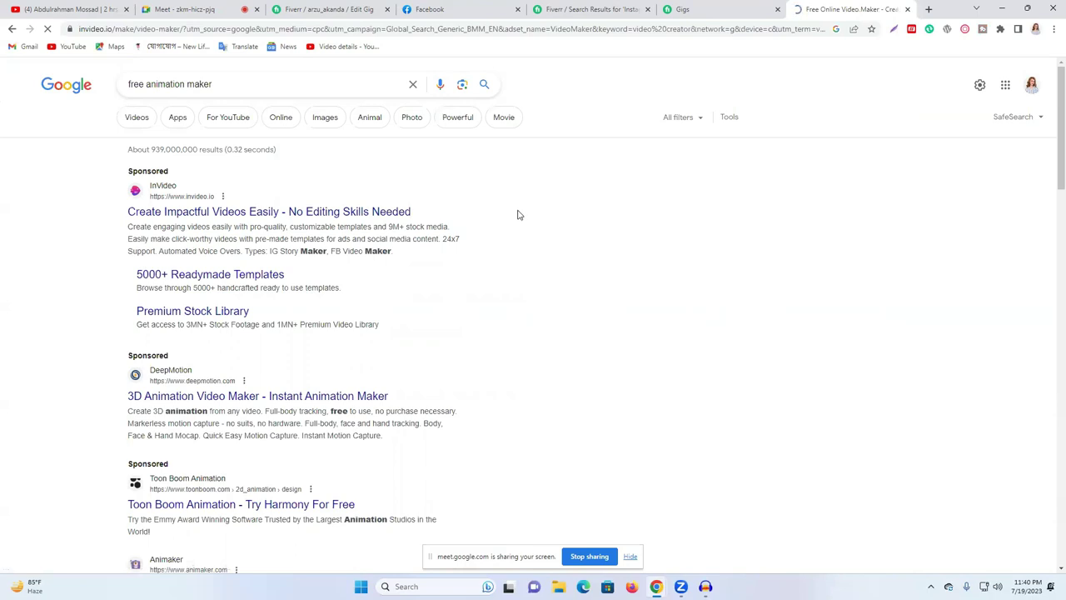
scroll(588, 284, down, 3)
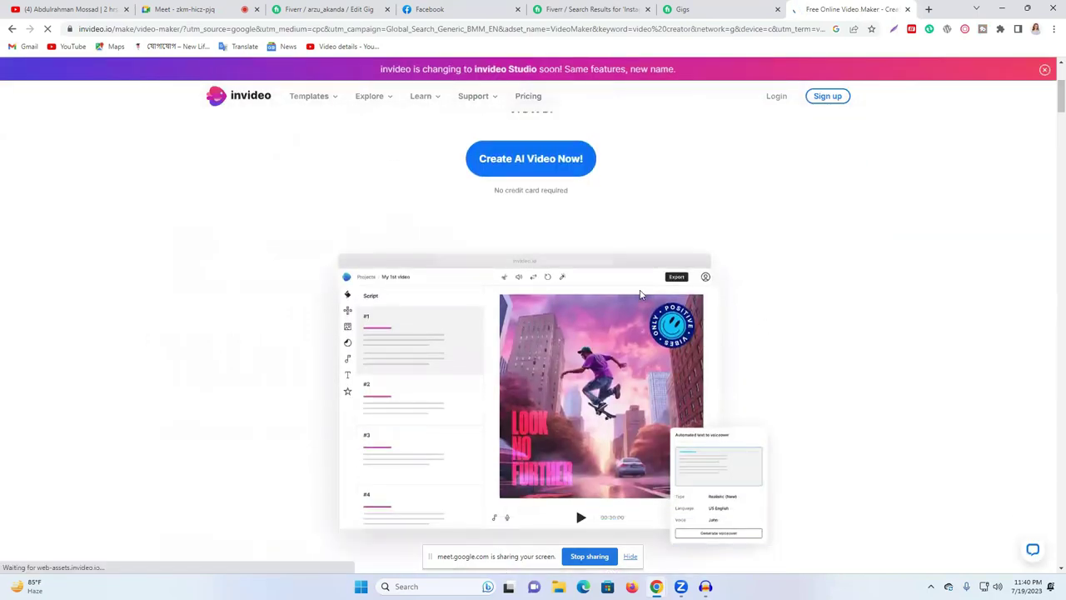
scroll(599, 289, down, 8)
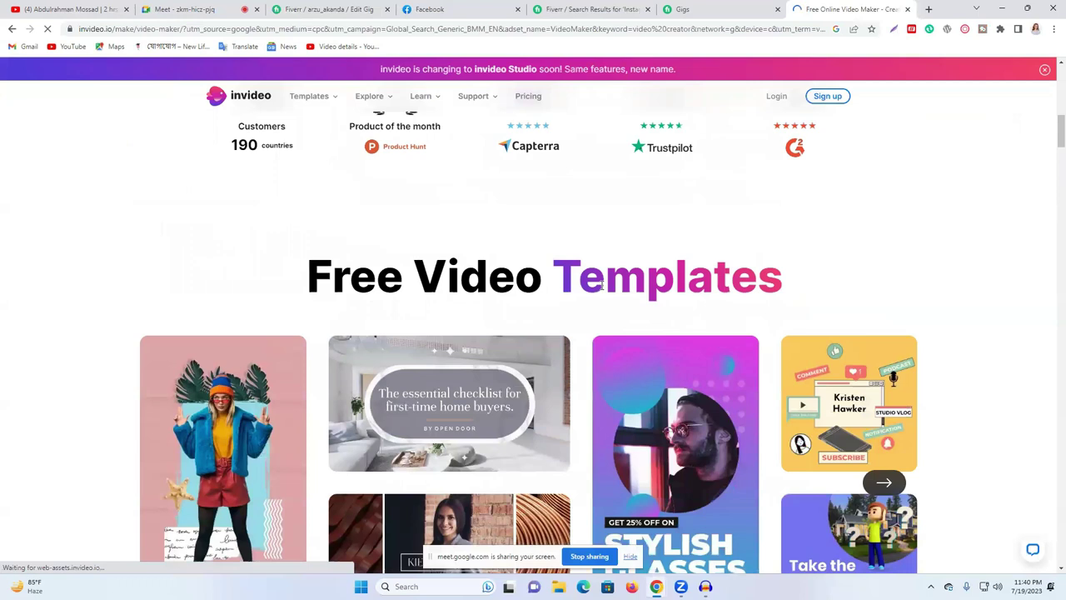
scroll(601, 288, down, 1)
scroll(602, 288, up, 5)
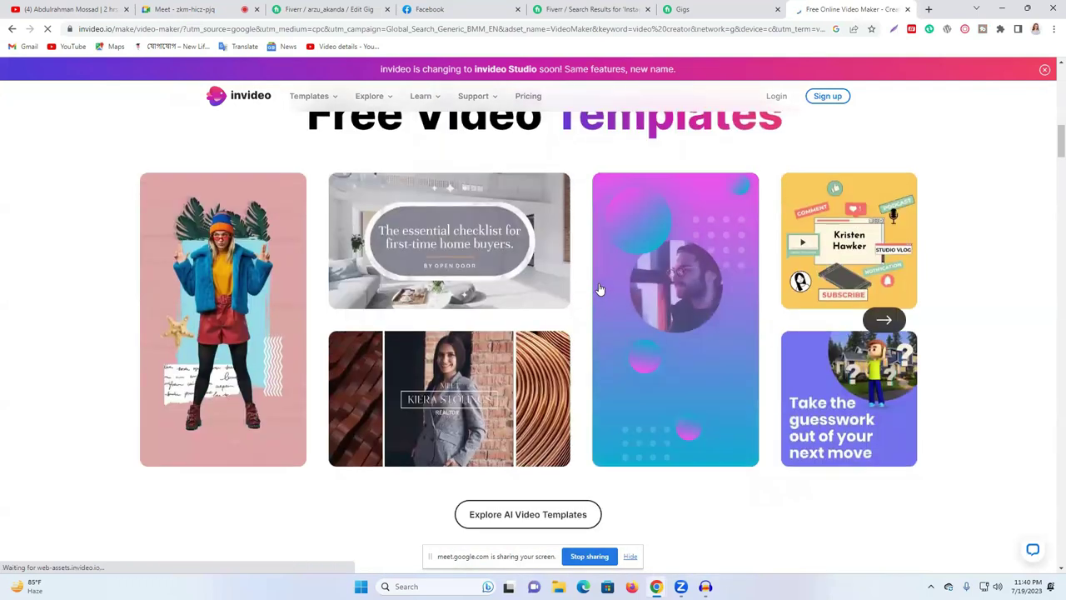
scroll(581, 306, up, 3)
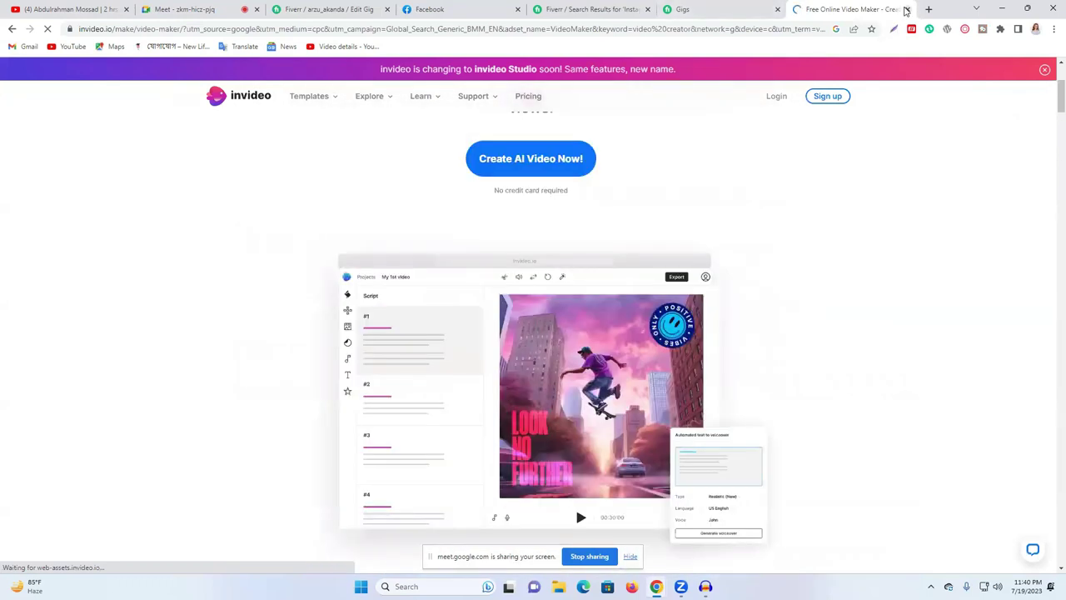
click(907, 9)
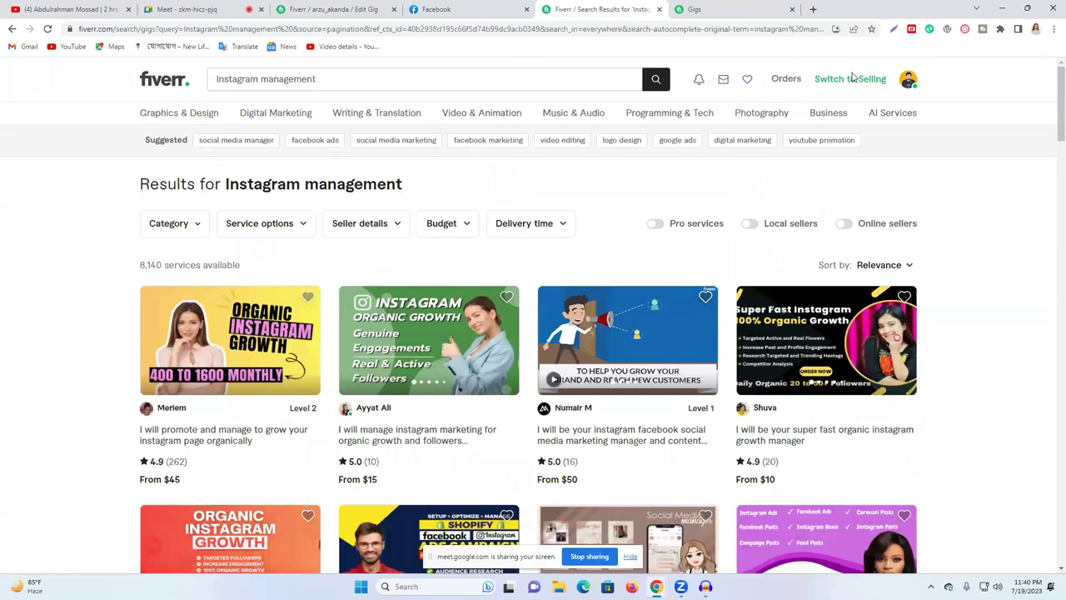
Step: Return to the Instagram marketing gig editor and revisit its Pricing, Description & FAQ, Requirements and Overview stages
click(322, 7)
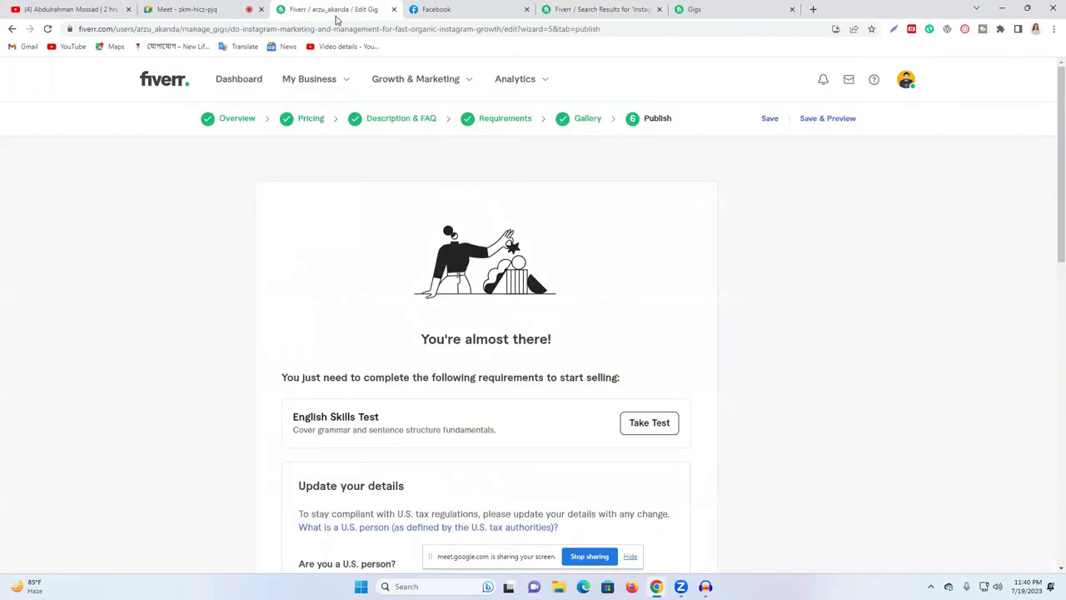
click(301, 121)
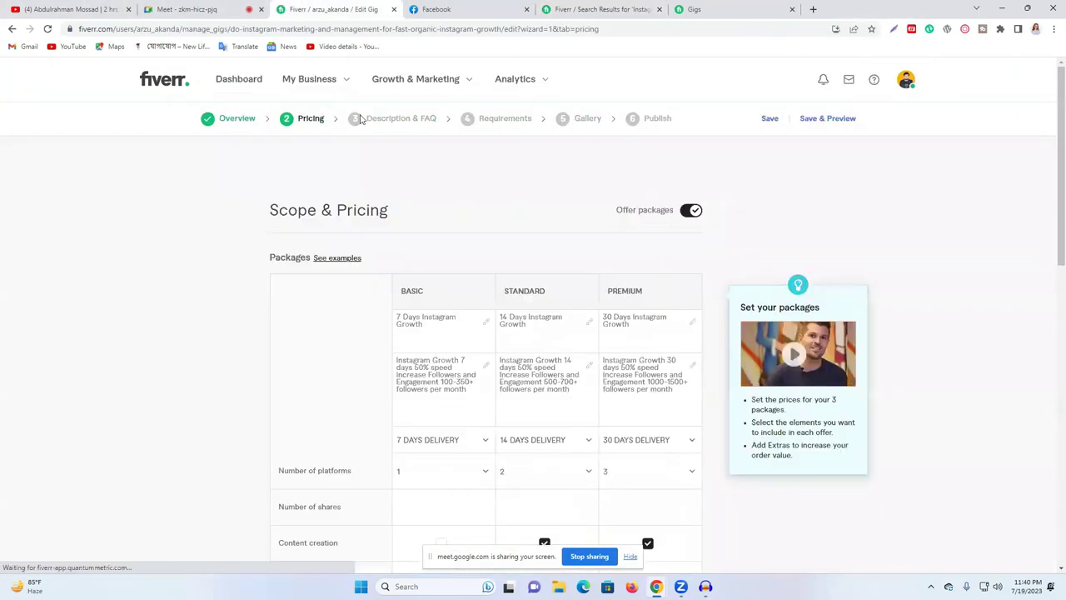
click(403, 122)
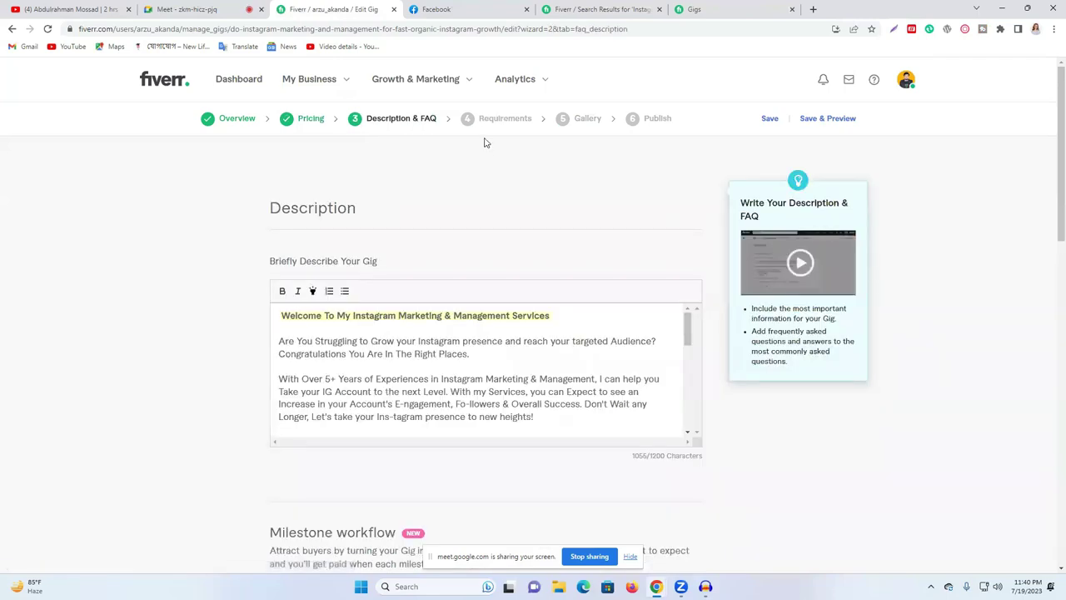
click(495, 121)
click(248, 125)
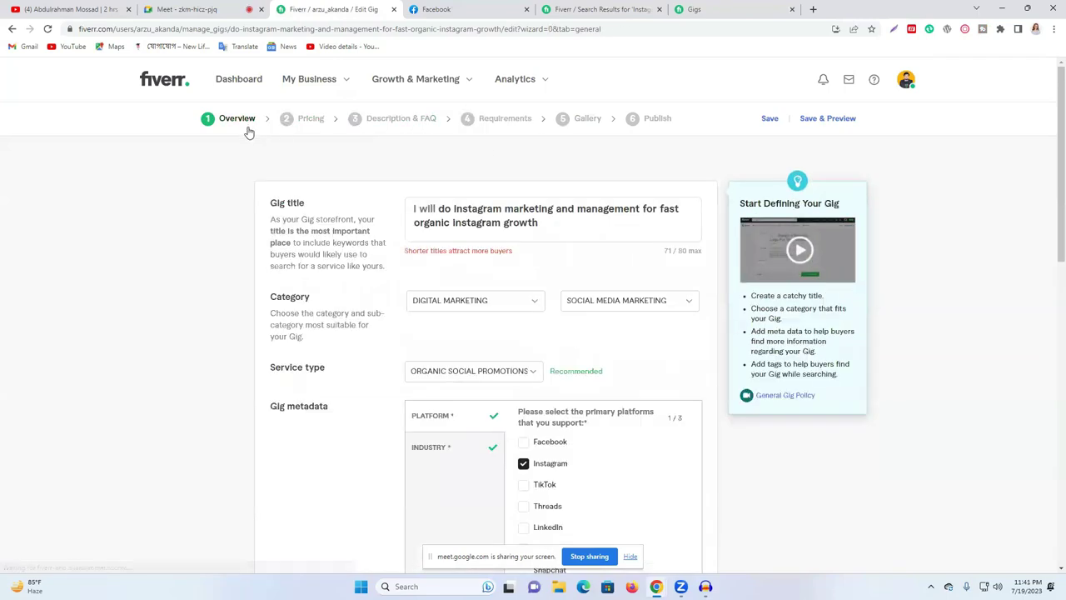